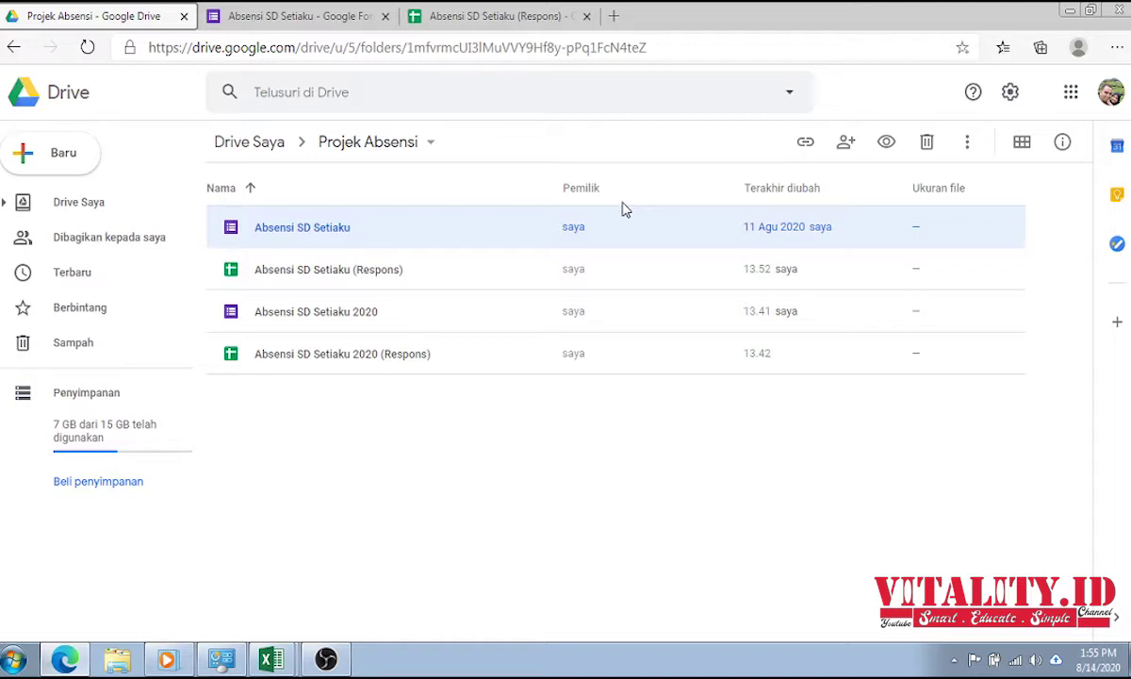
- Open the Absensi SD Setiaku form's Responses summary and scroll through its 10 responses
click(318, 24)
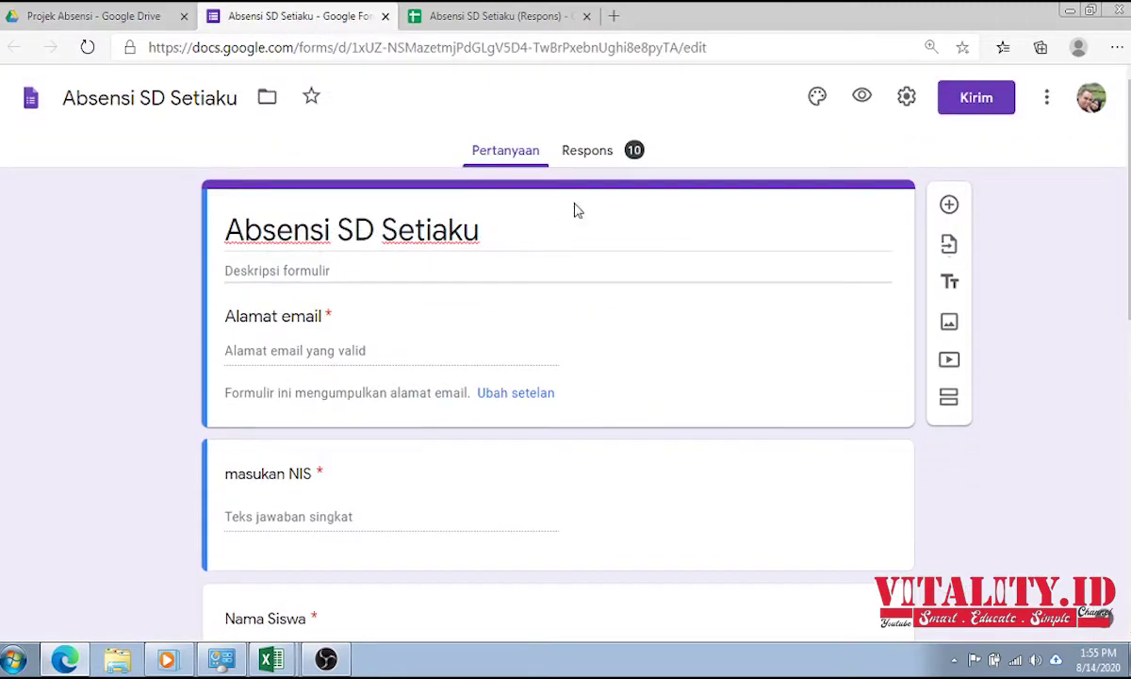
click(586, 157)
scroll(647, 401, down, 5)
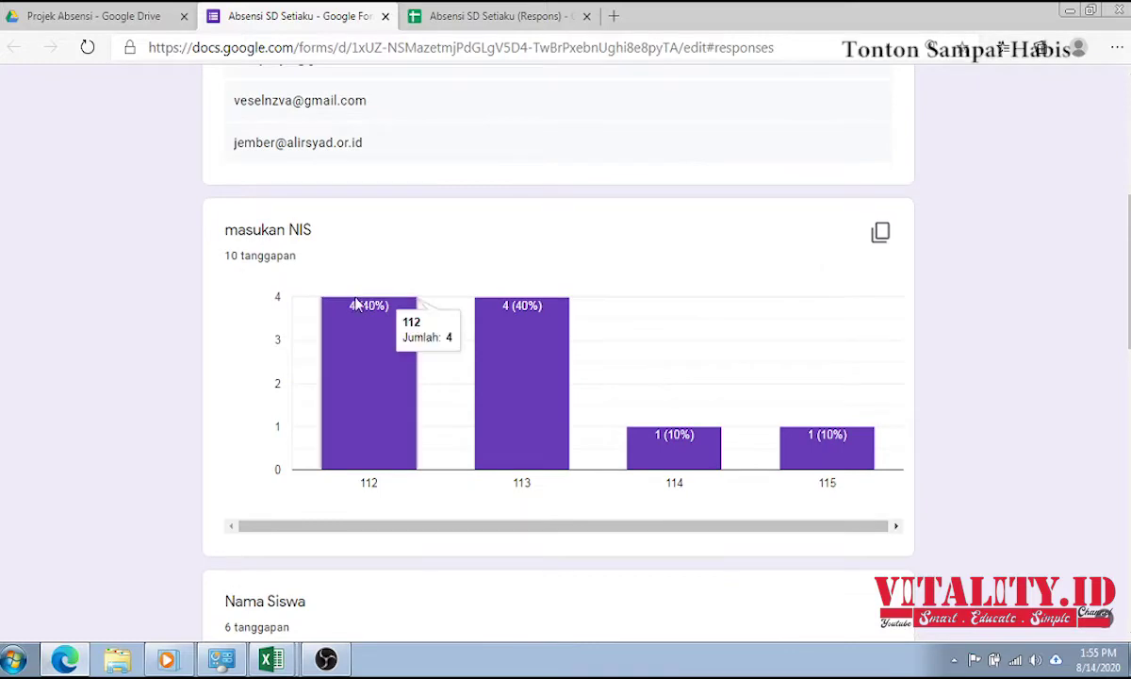
scroll(422, 288, down, 2)
scroll(422, 288, down, 5)
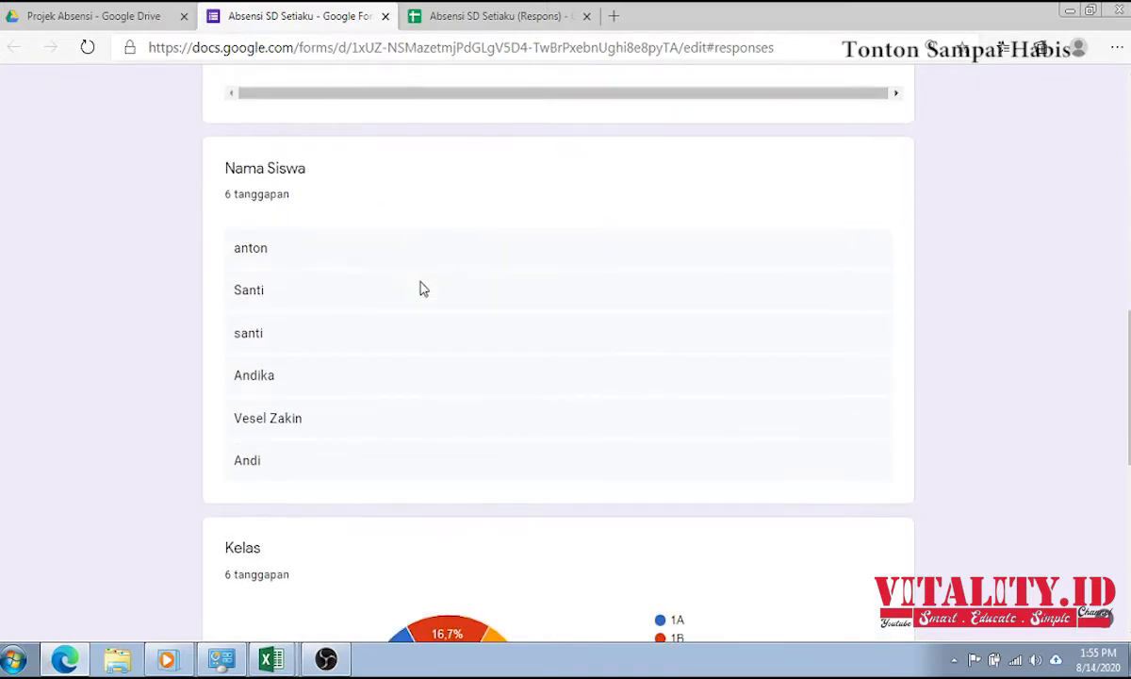
scroll(421, 288, up, 2)
scroll(422, 288, up, 10)
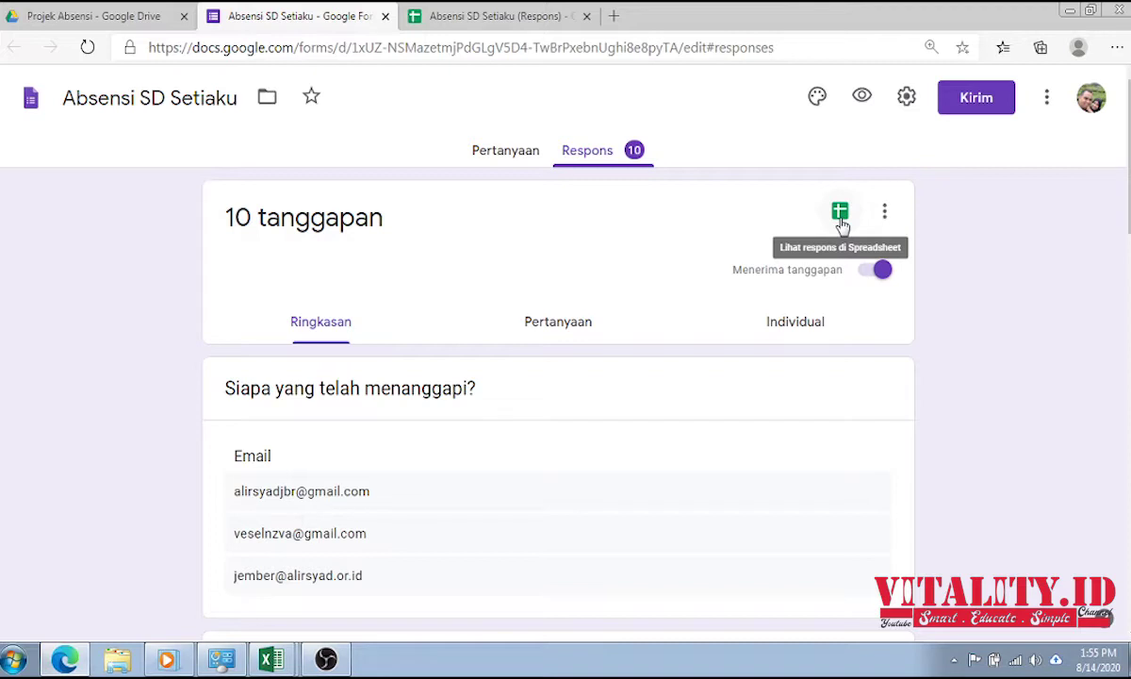
- Open the linked Absensi SD Setiaku (Respons) spreadsheet on its STATUS sheet, closing the older duplicate
click(840, 213)
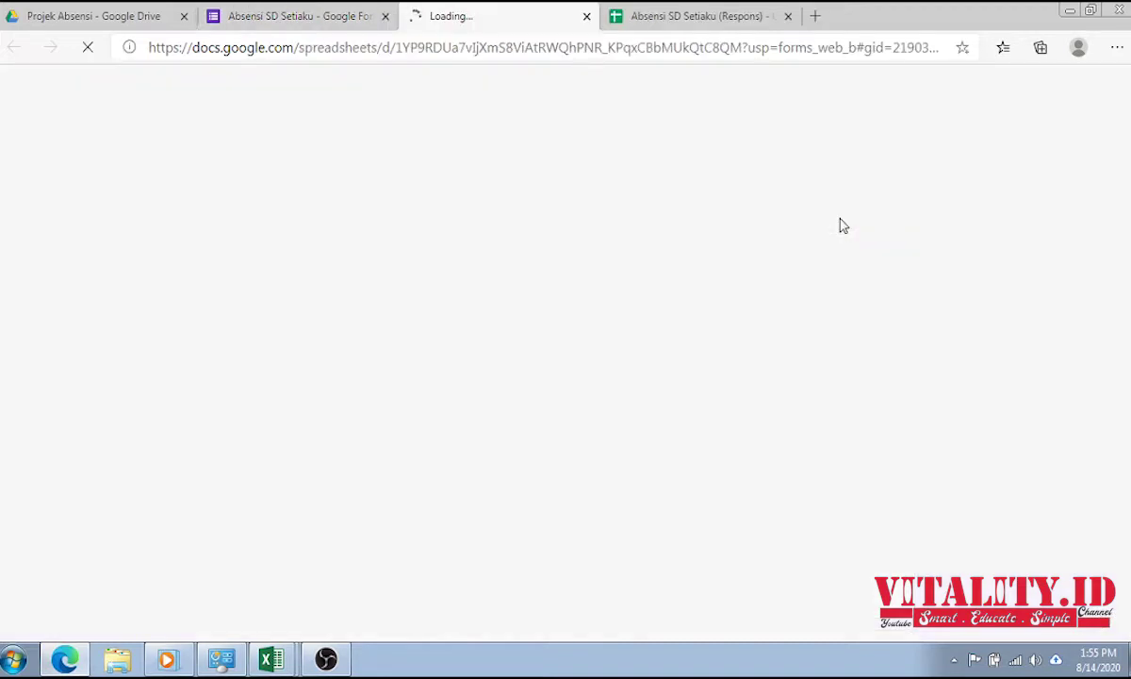
click(788, 16)
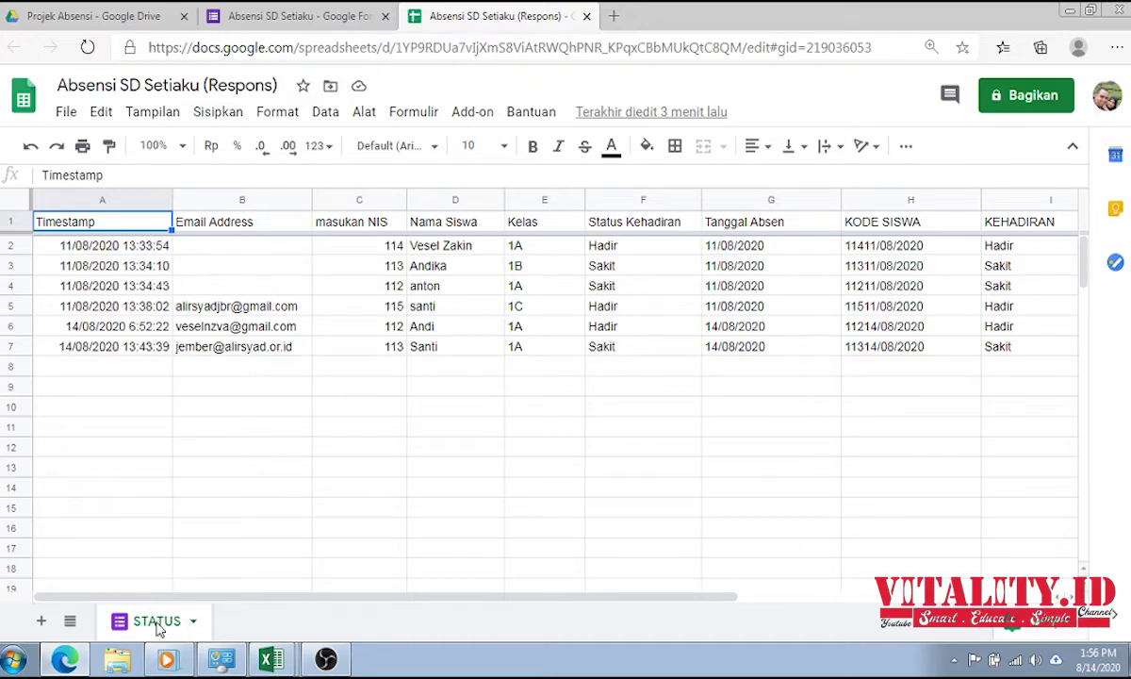
right_click(159, 629)
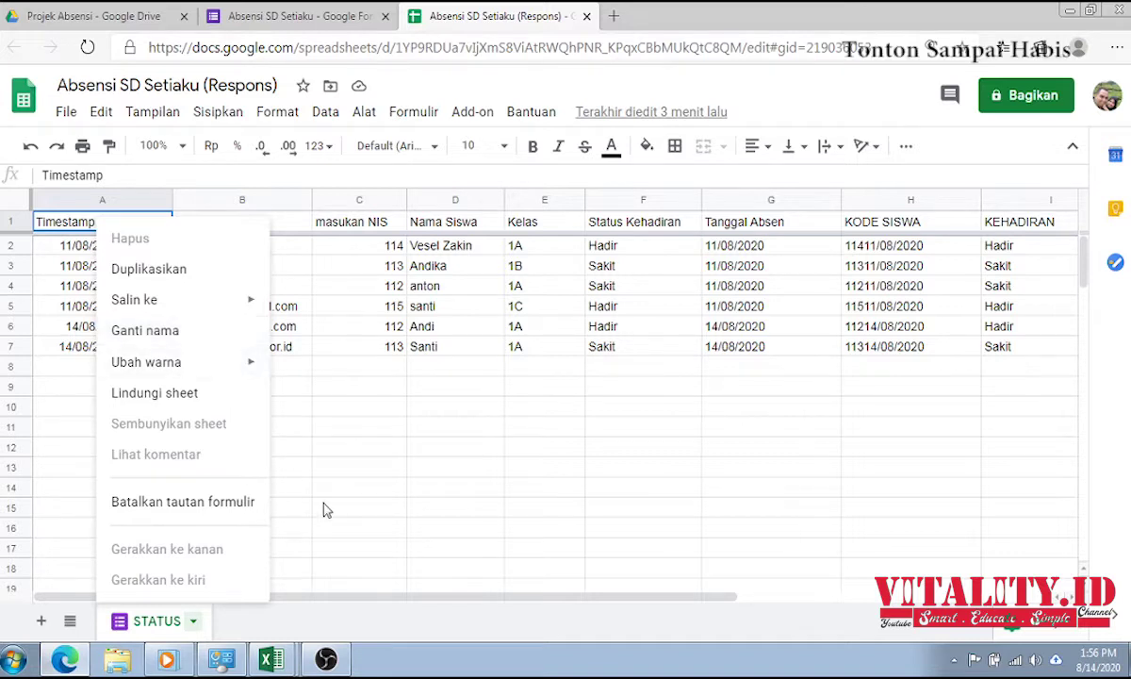
click(345, 512)
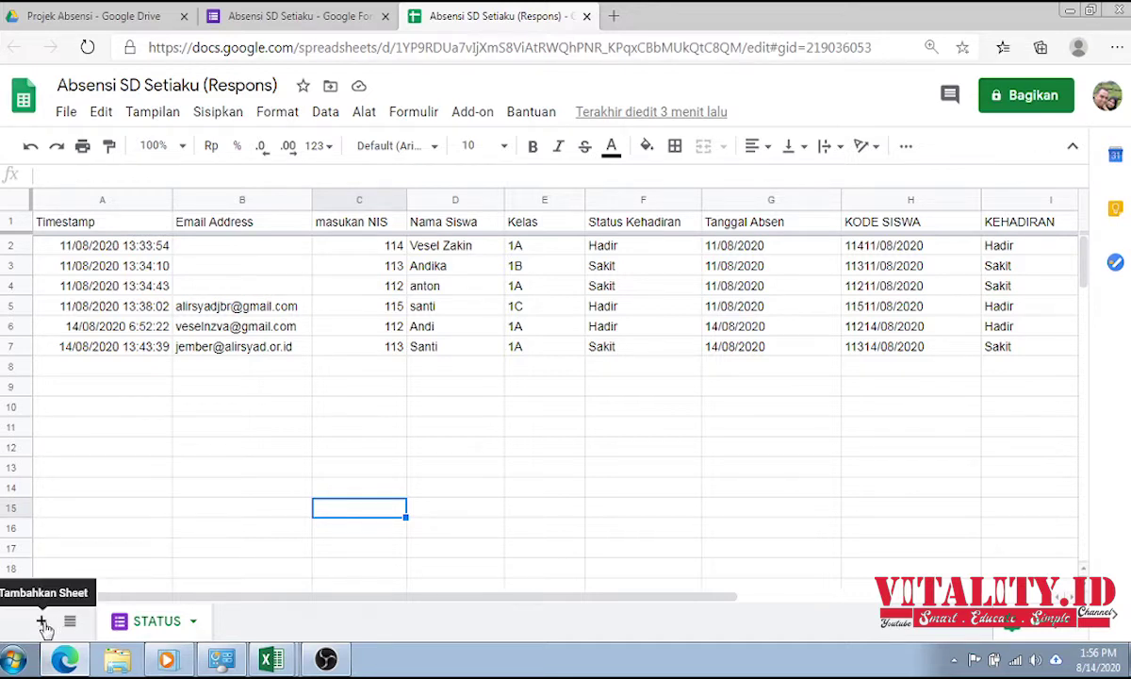
- Add a new Sheet5 and enter the headers NO, NIS and Nama Siswa in A3:C3
click(42, 622)
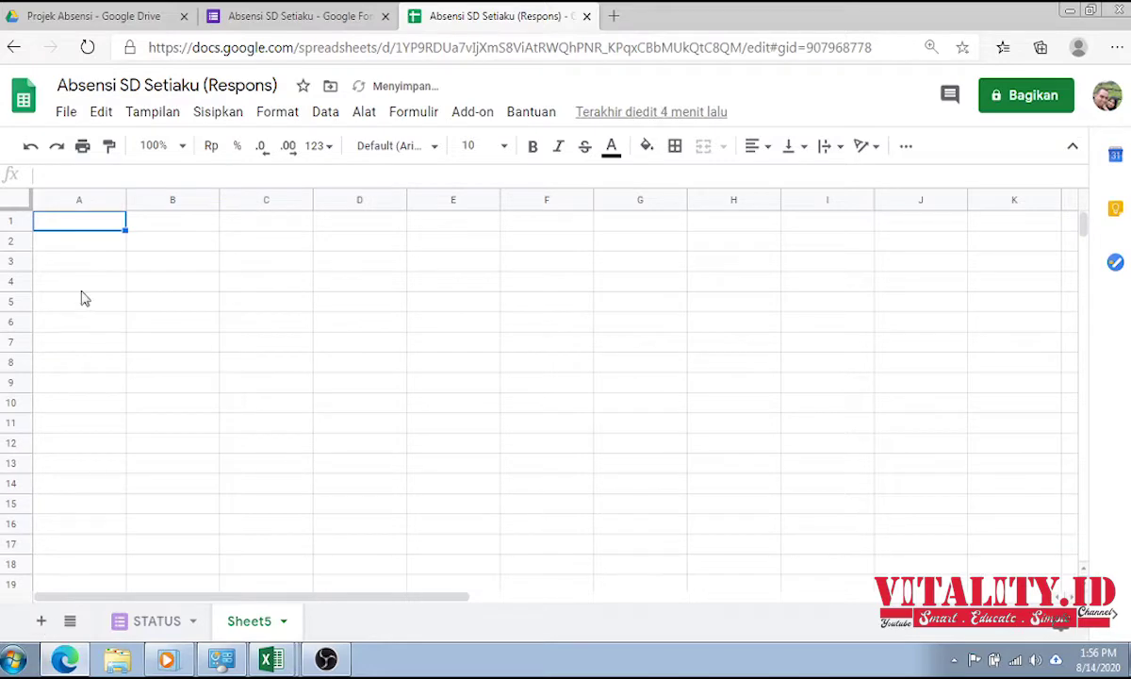
click(58, 263)
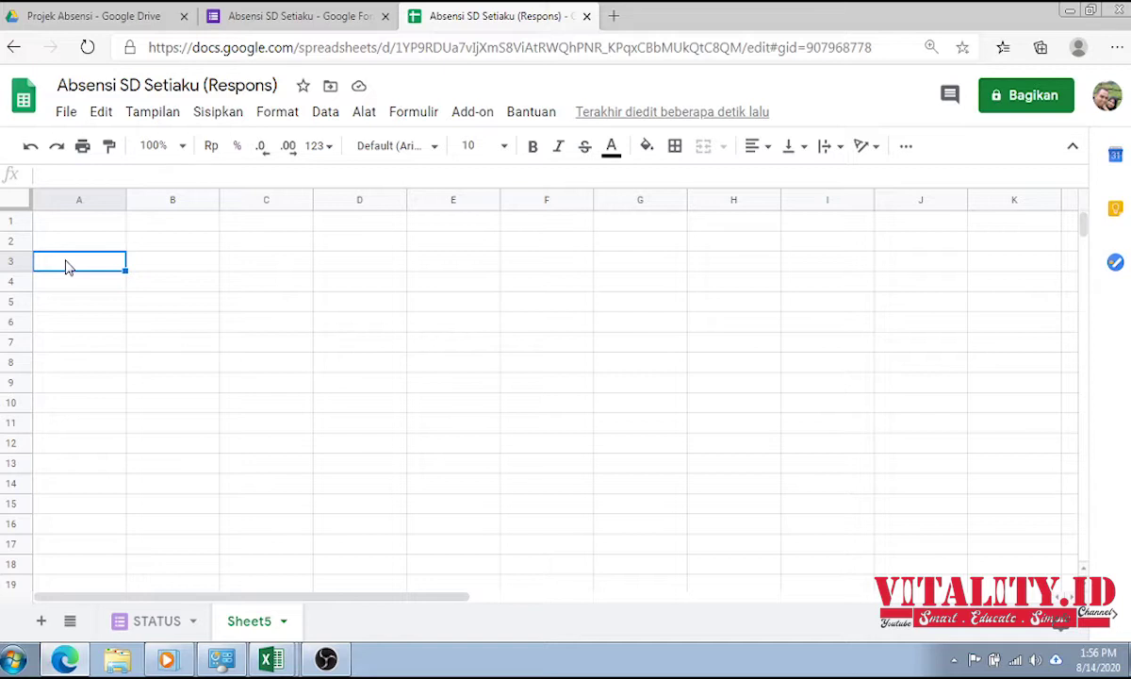
text(NO)
key(Tab)
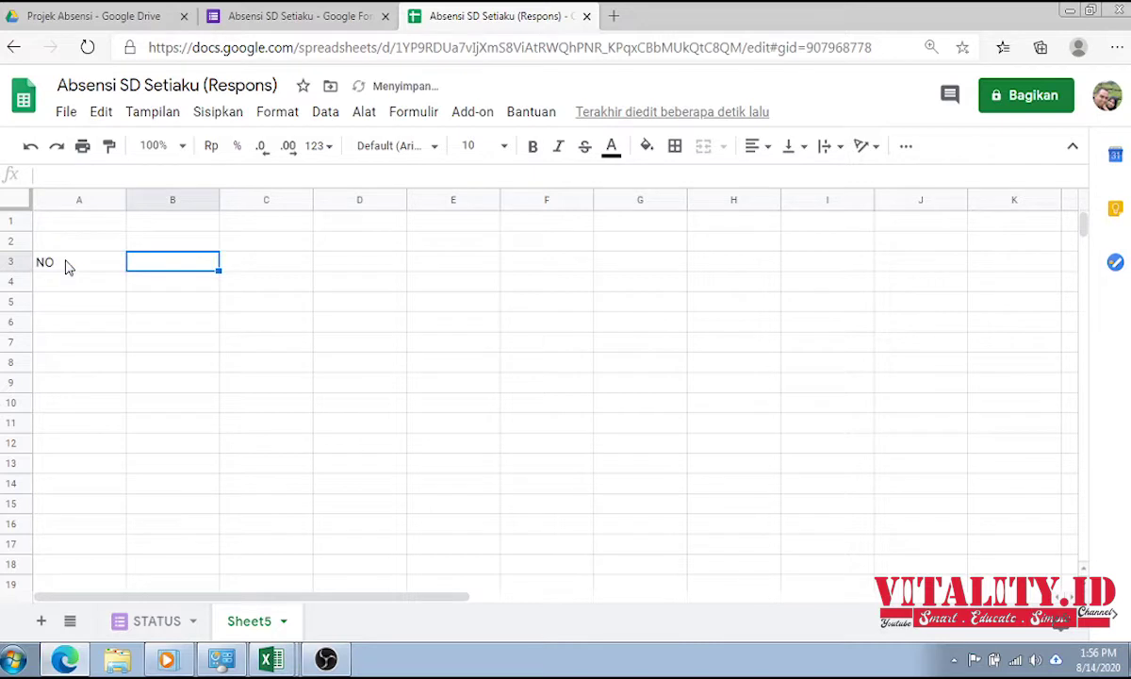
text(NIS)
key(Tab)
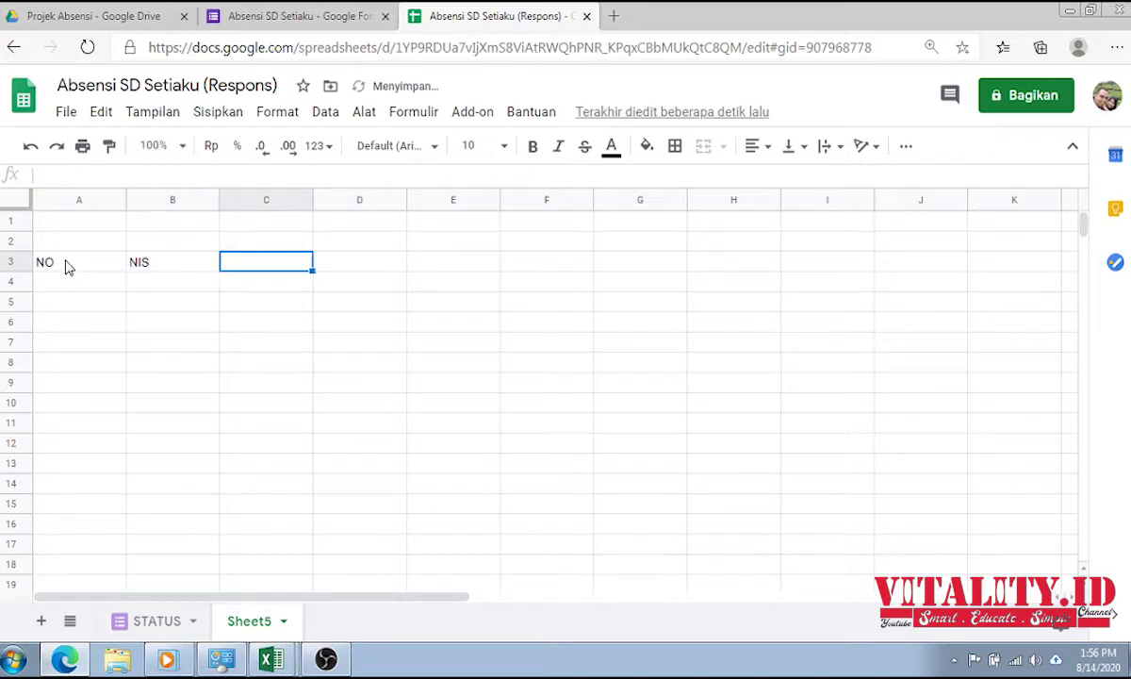
text(Nama Siswa)
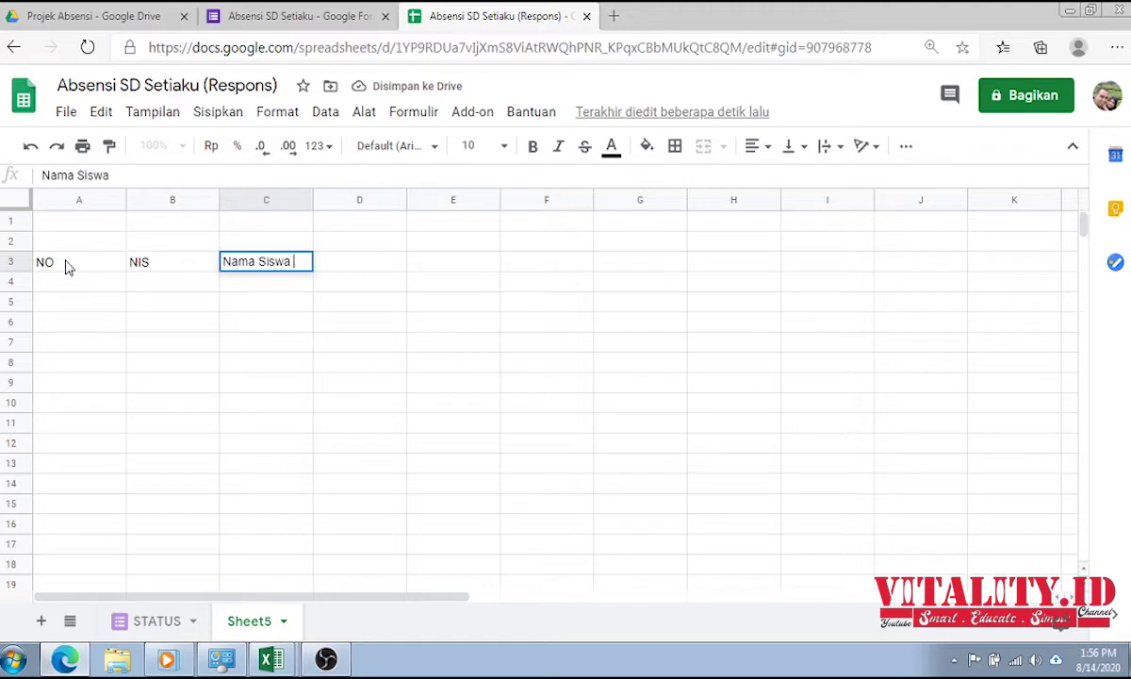
click(143, 283)
- Narrow columns A and B and widen column C to fit their headers
drag(127, 201, 77, 201)
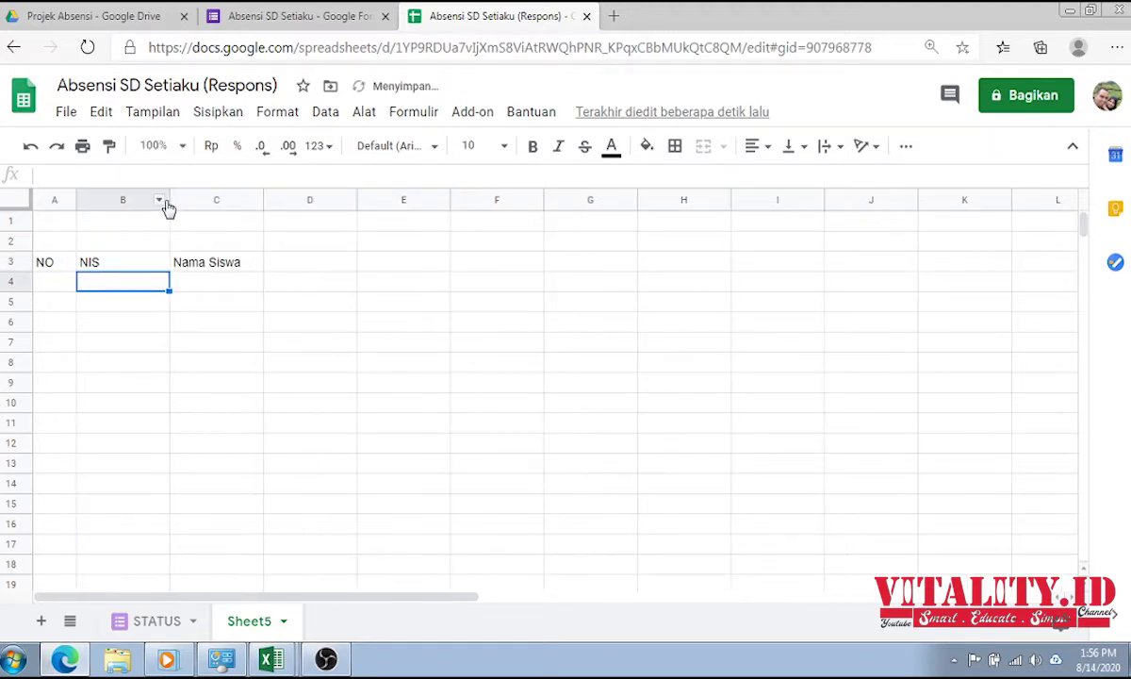
drag(168, 200, 146, 201)
click(213, 267)
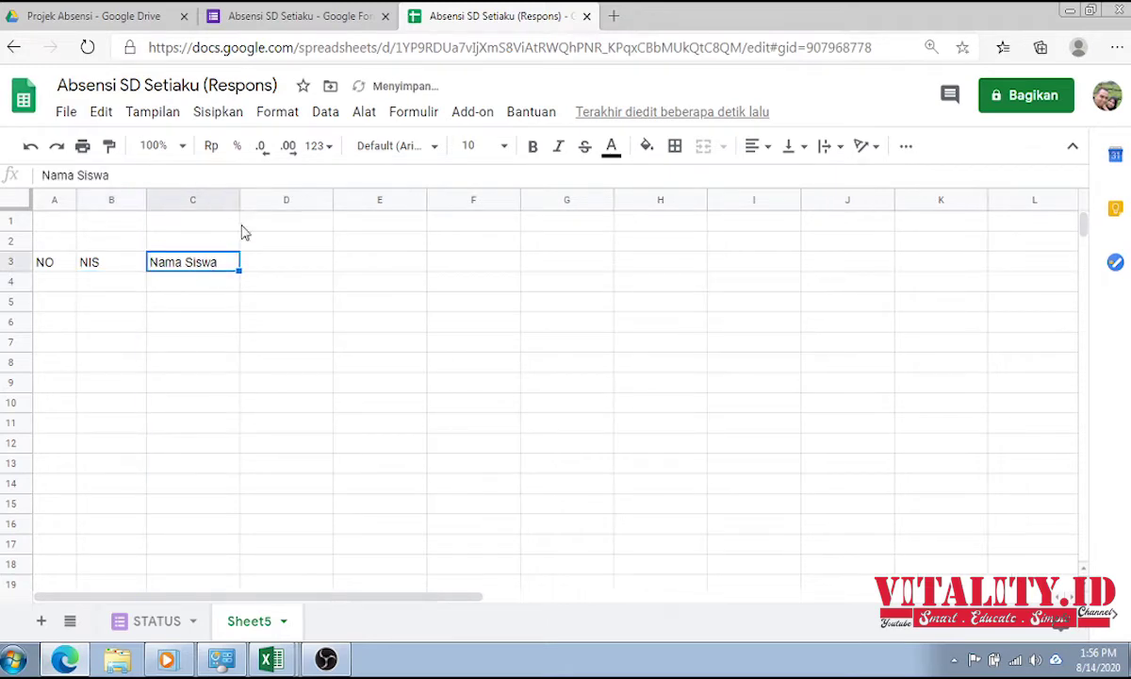
drag(238, 201, 292, 201)
- Add the Kelas header in cell D3
click(343, 269)
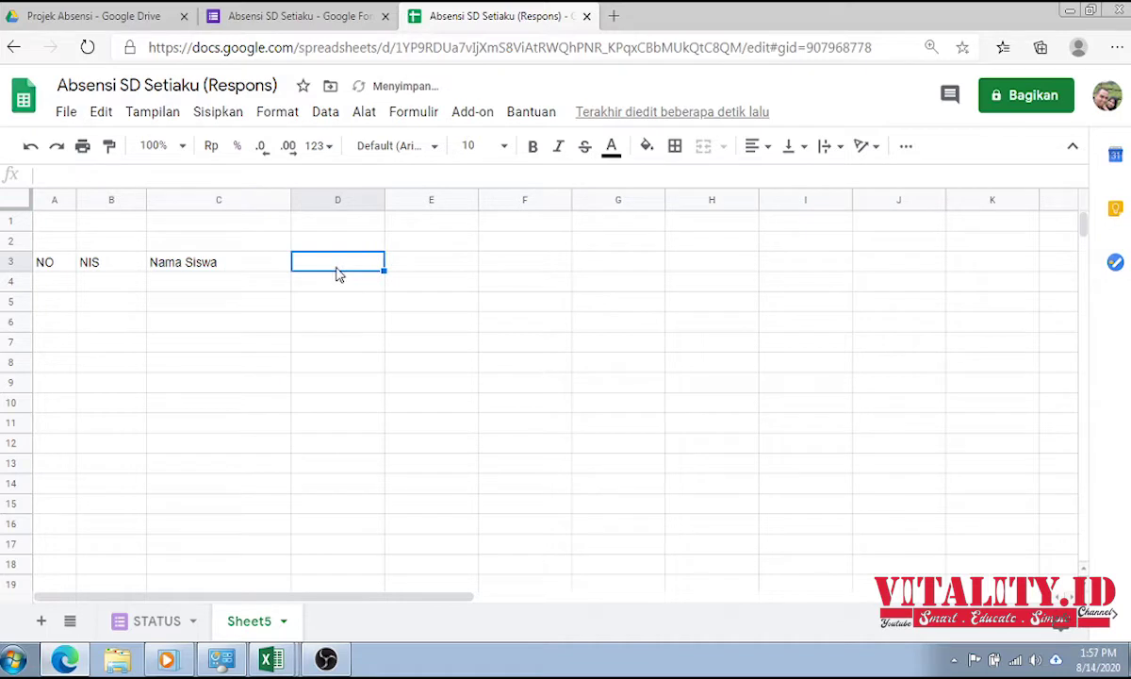
text(Kelas)
key(Tab)
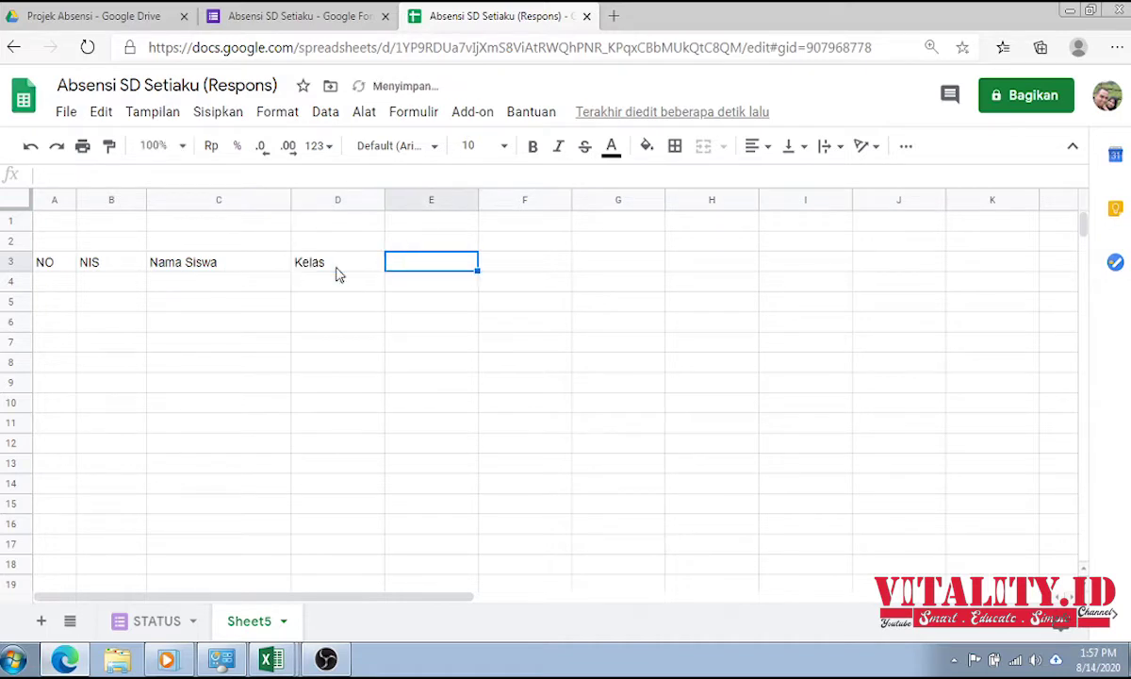
click(66, 259)
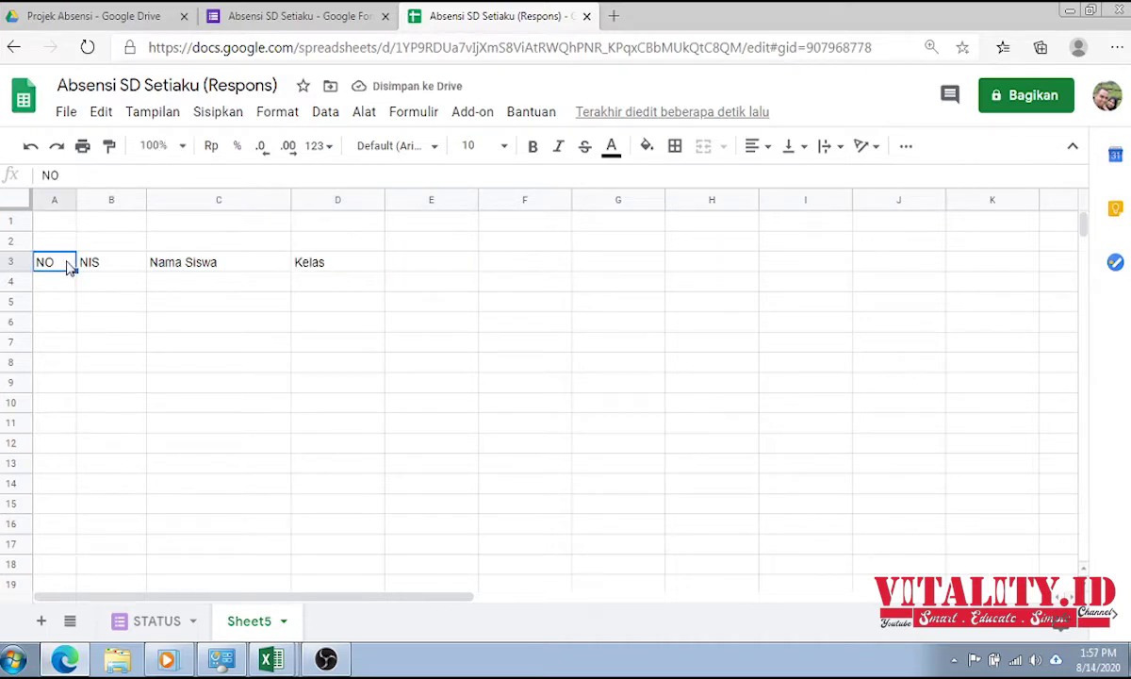
- Apply all borders to the header cells A3:D3
key(shift+Right)
key(shift+Right)
key(shift+Right)
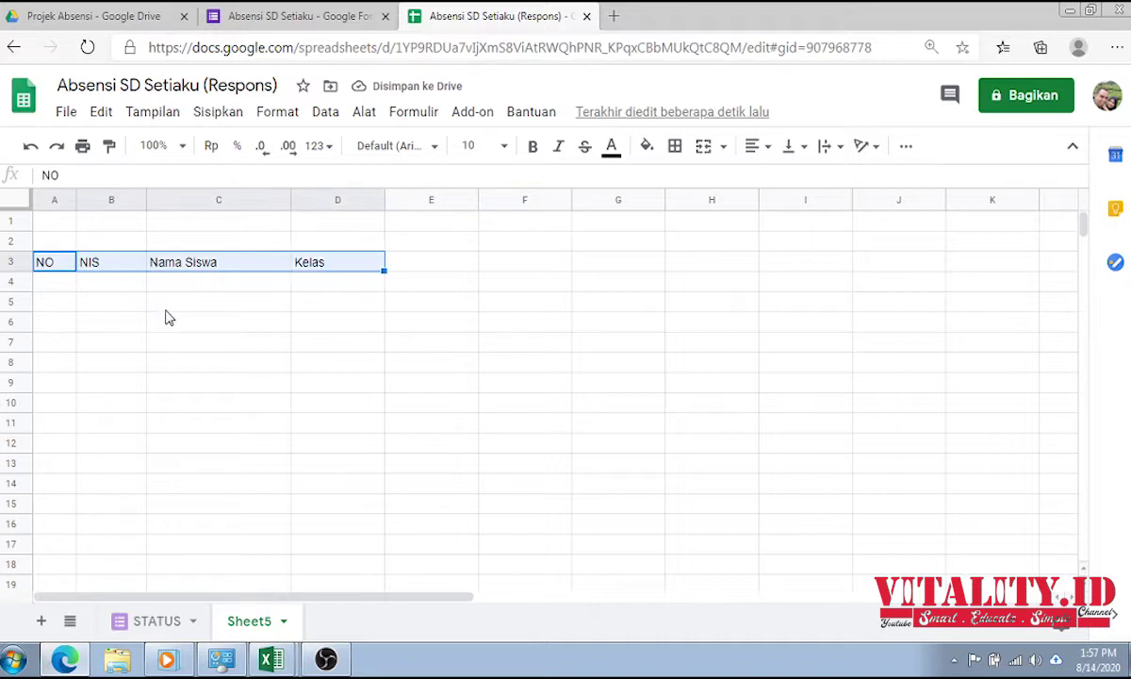
click(675, 146)
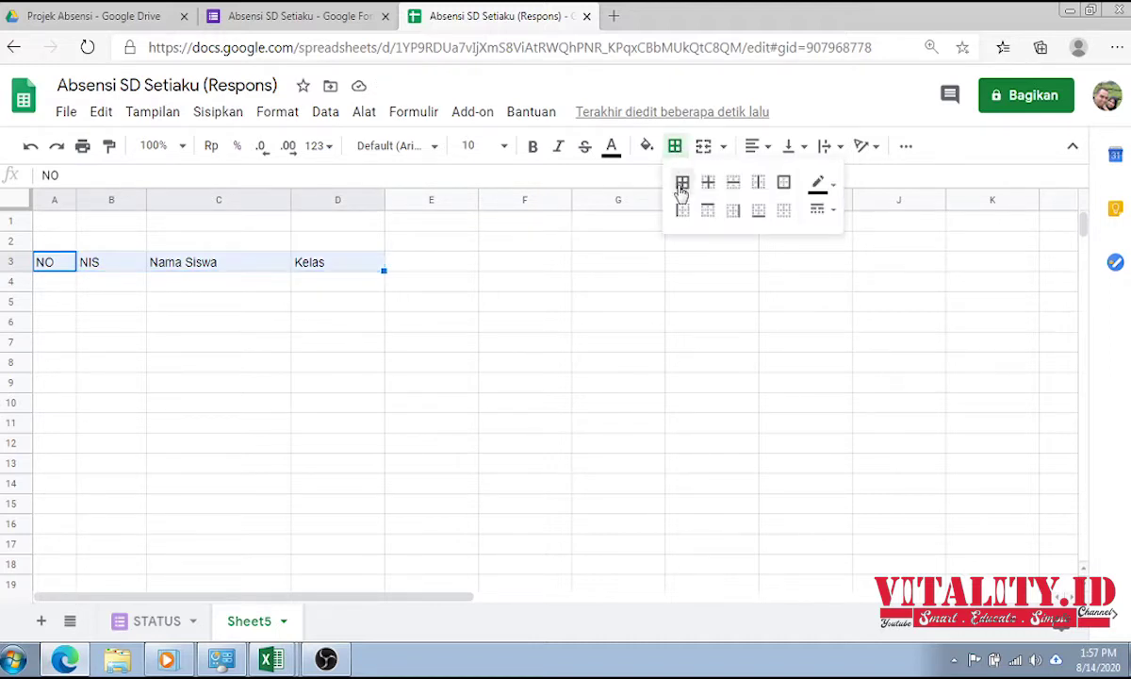
click(683, 182)
click(338, 362)
- Centre-align the text of header row 3
click(11, 261)
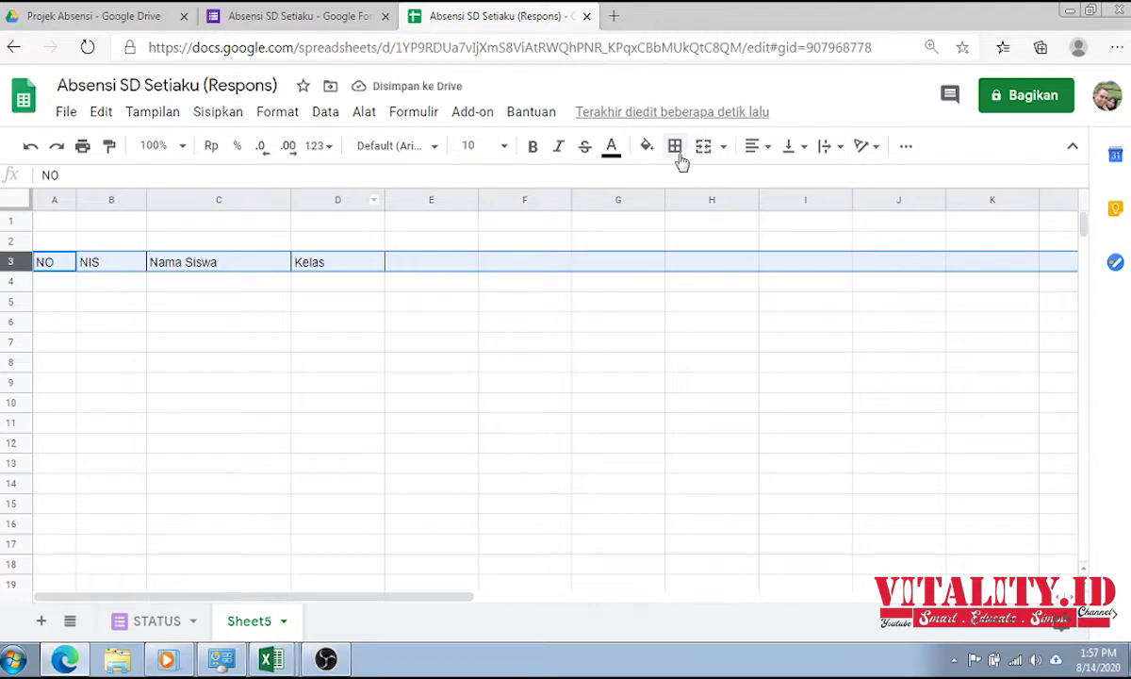
click(752, 148)
click(781, 179)
click(400, 343)
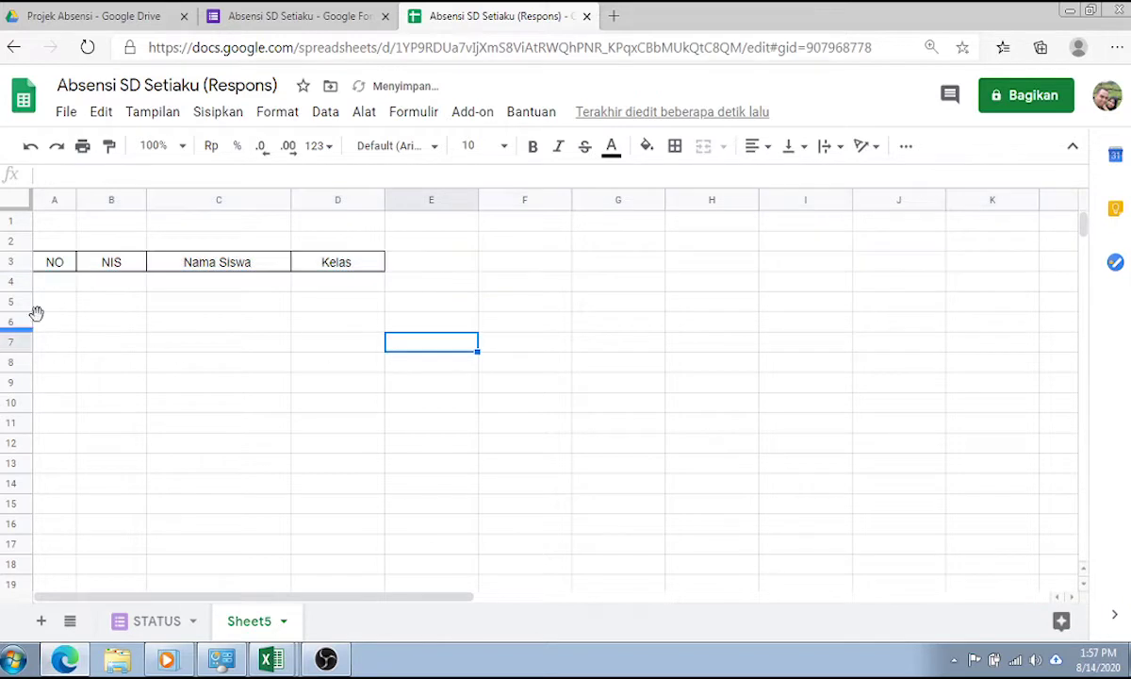
- Number the NO column from 1 to 15 in A4:A18
click(57, 285)
text(1)
key(Return)
text(2)
key(Return)
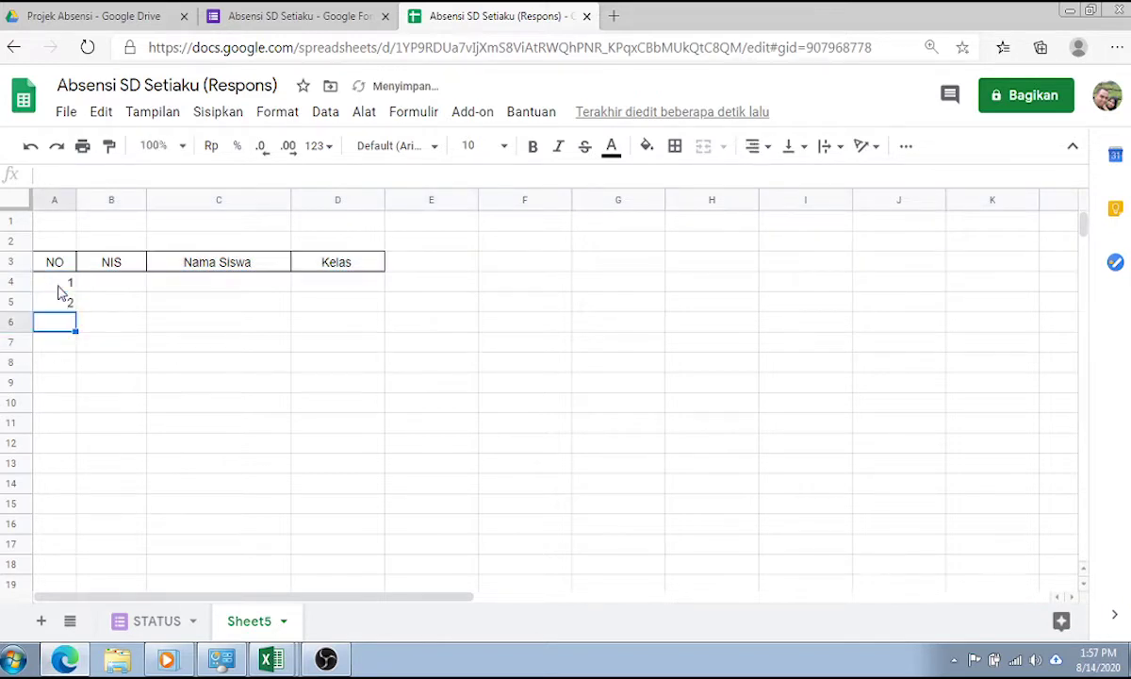
drag(59, 288, 105, 563)
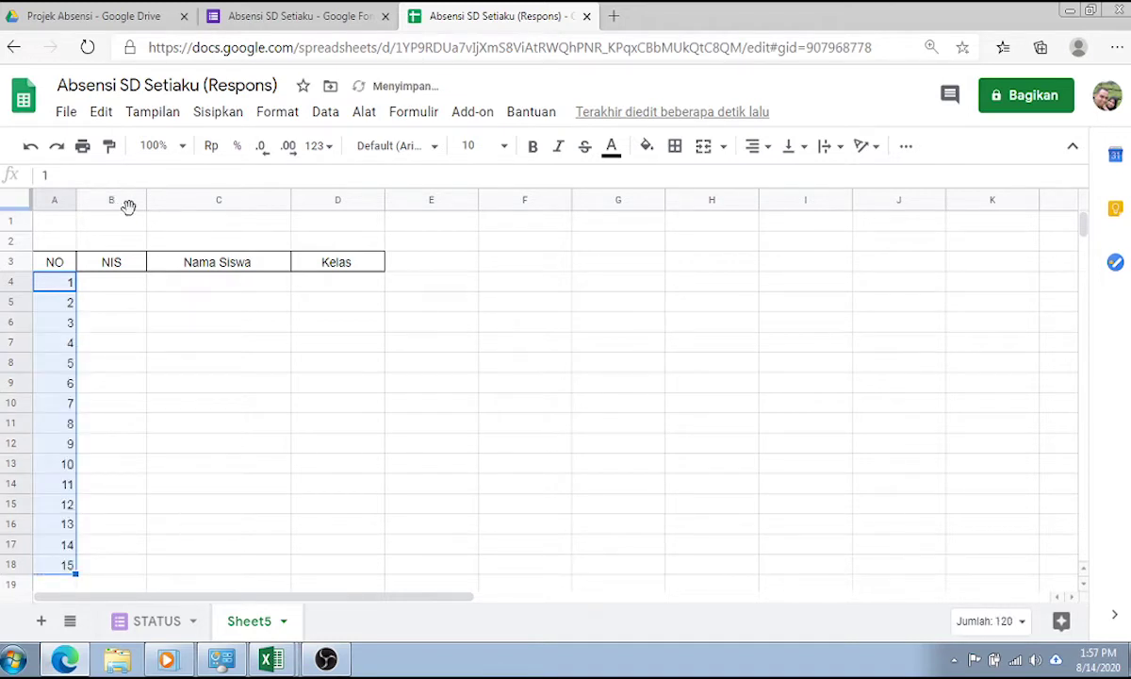
- Widen columns B and C for NIS and names, then return to the STATUS sheet
drag(144, 205, 188, 200)
click(244, 343)
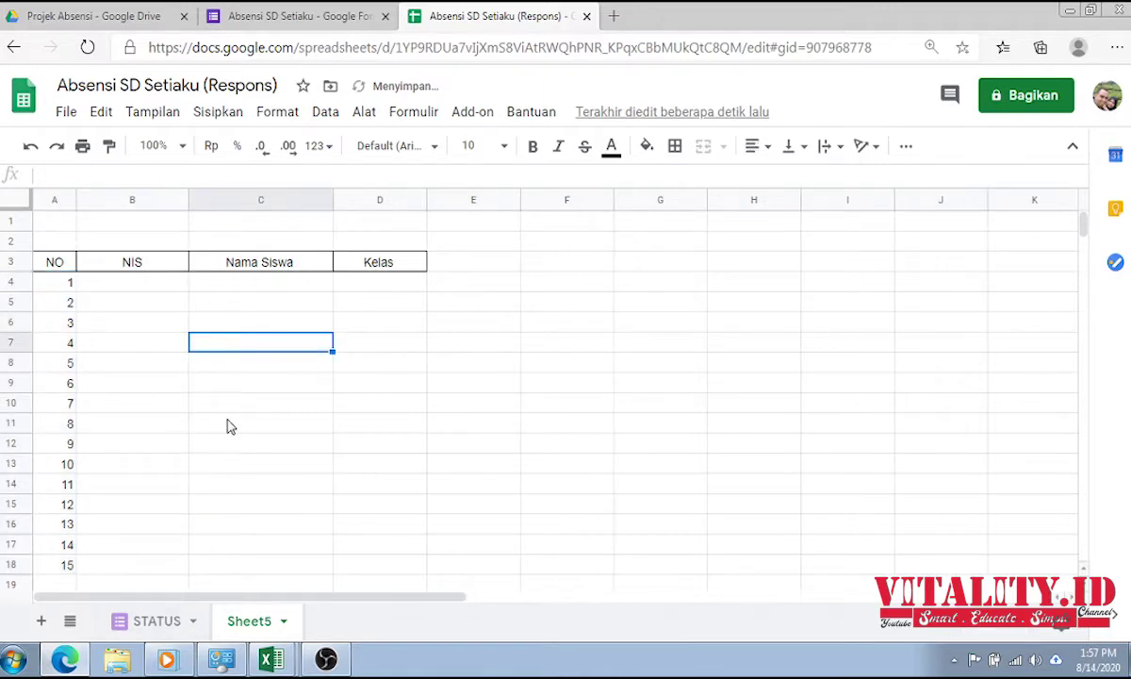
drag(331, 196, 353, 196)
click(415, 344)
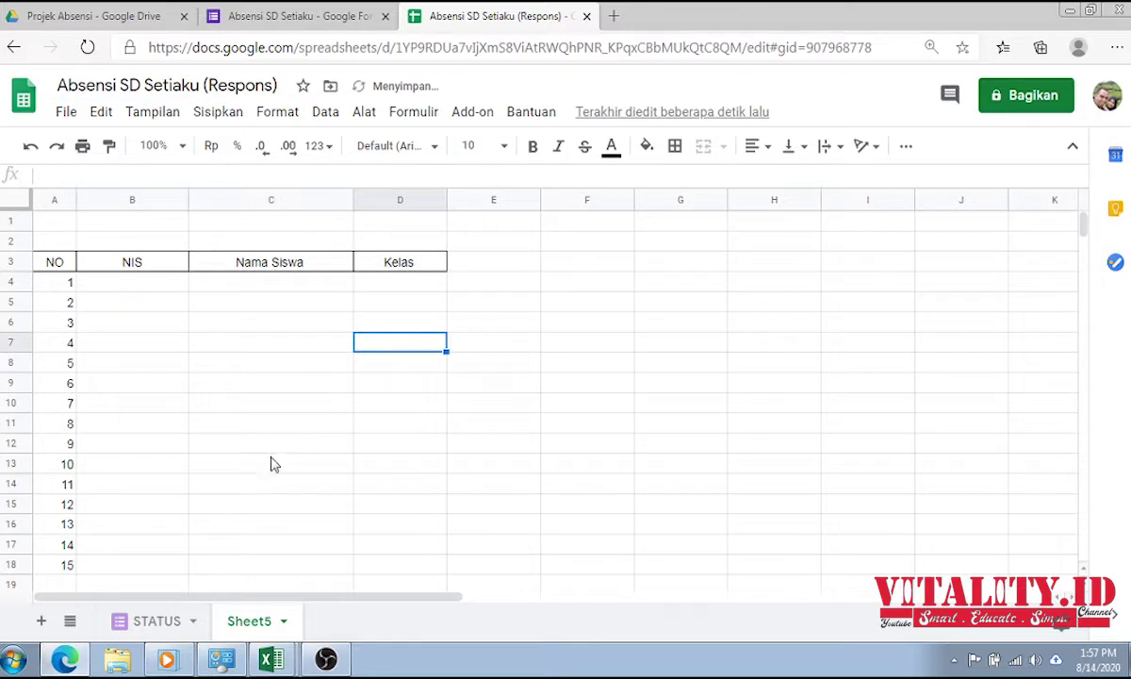
click(413, 287)
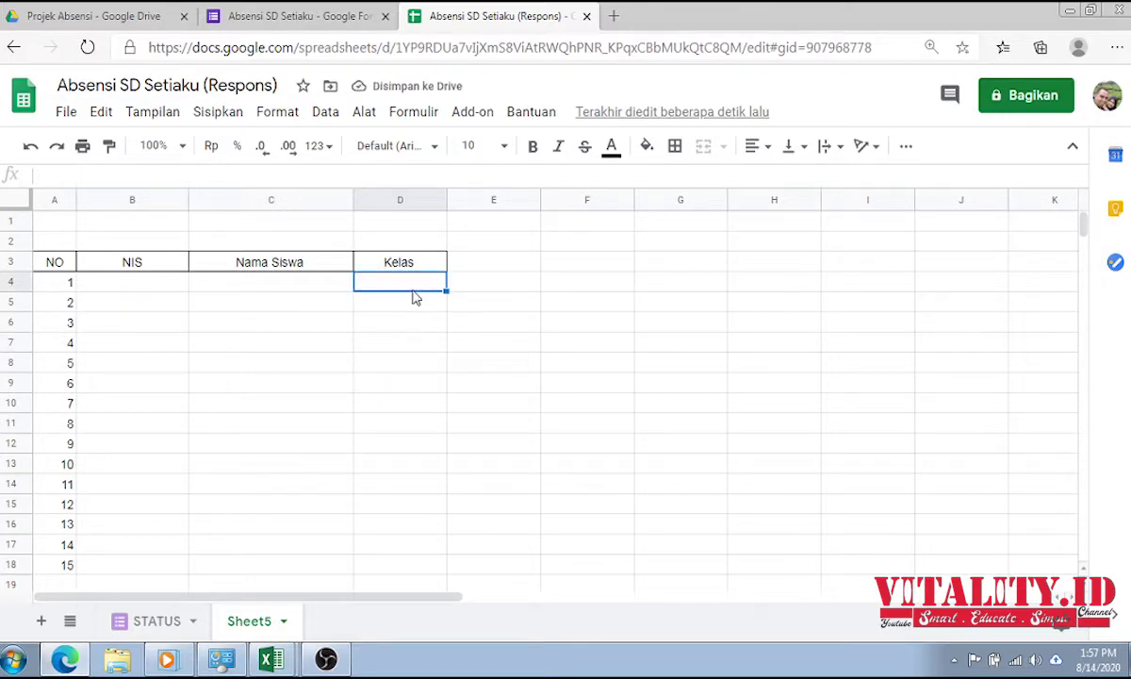
click(156, 622)
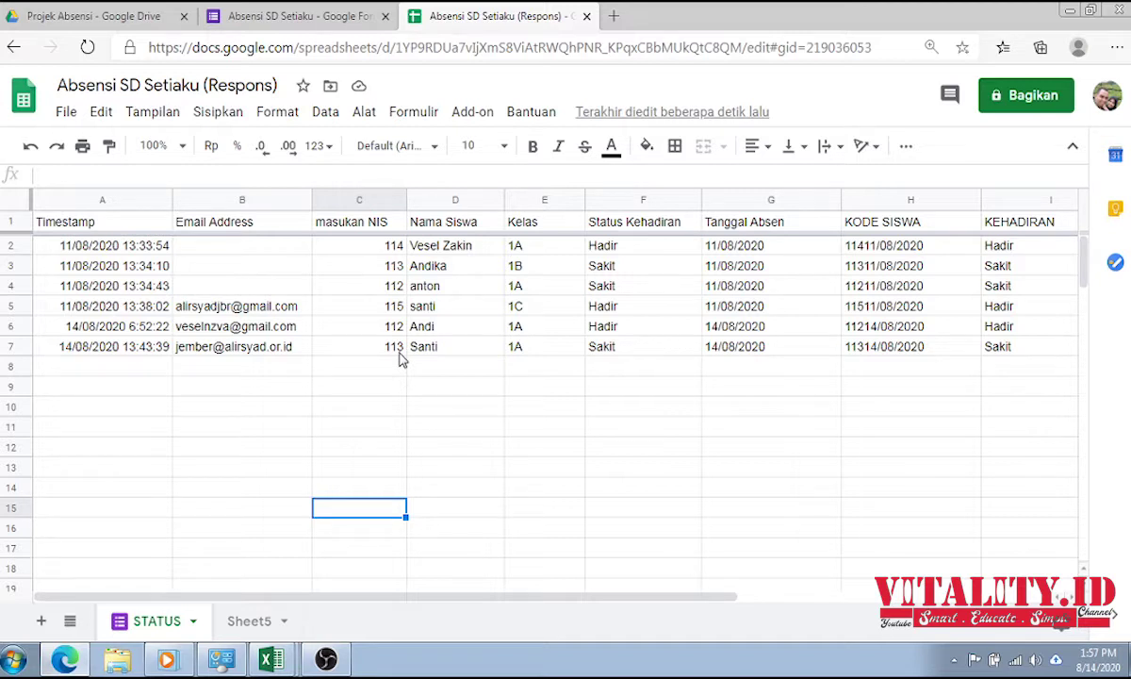
- Review the form's masukan NIS, Nama Siswa and Kelas questions, then return to the spreadsheet
click(254, 621)
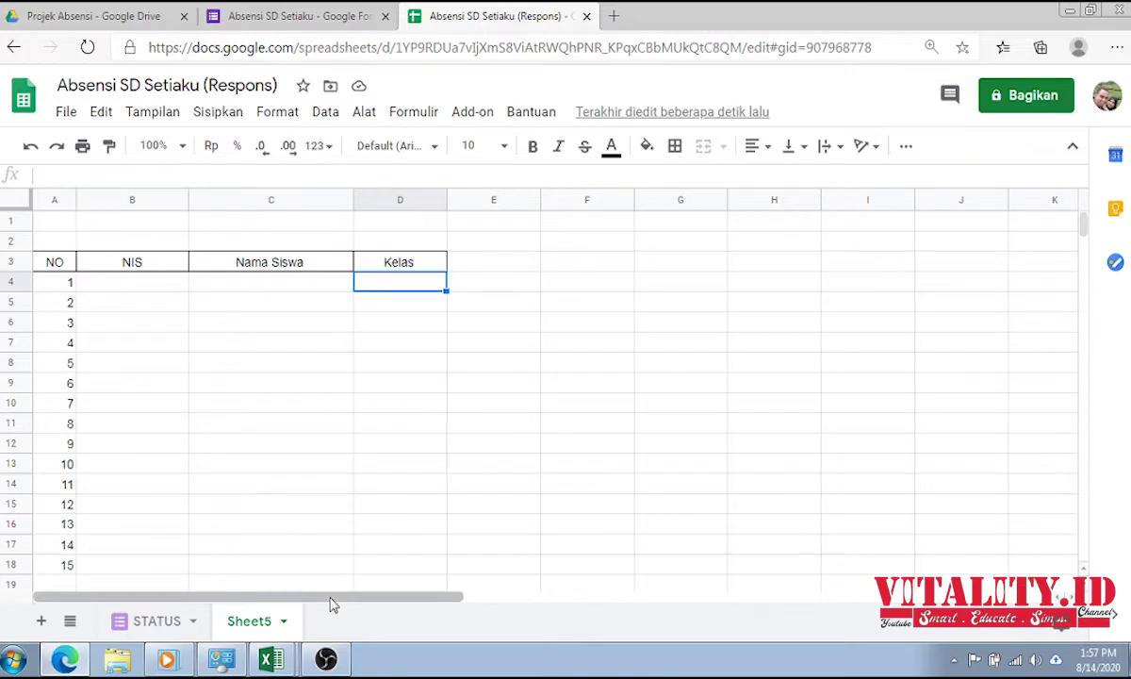
click(287, 16)
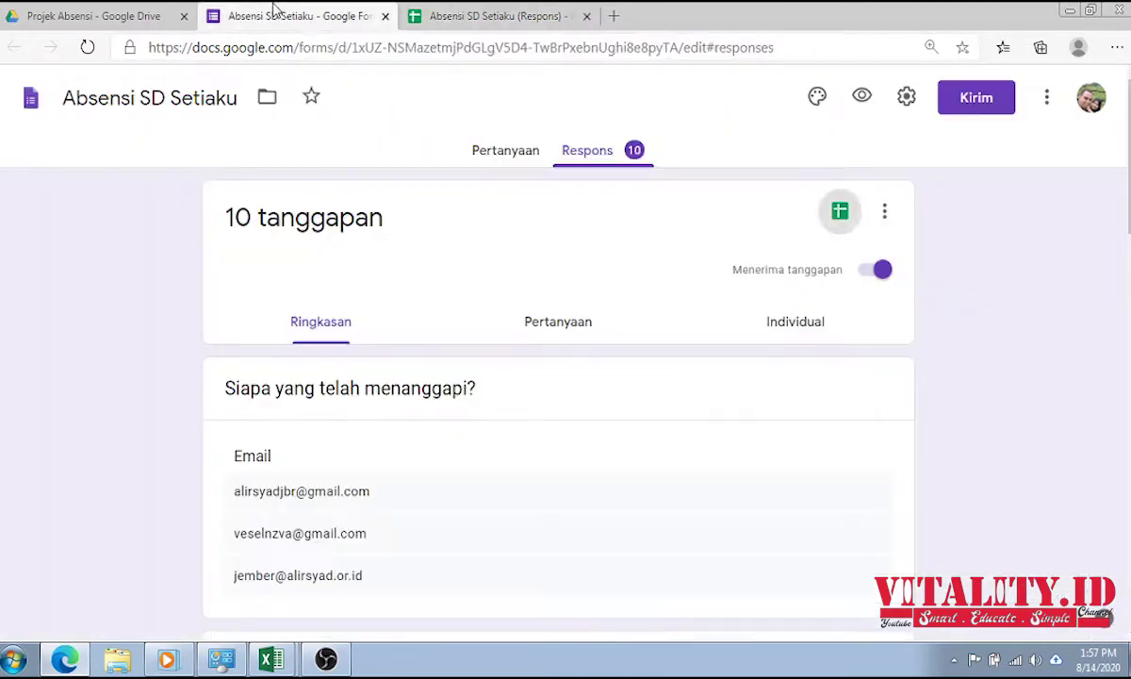
scroll(434, 480, down, 3)
scroll(434, 495, up, 5)
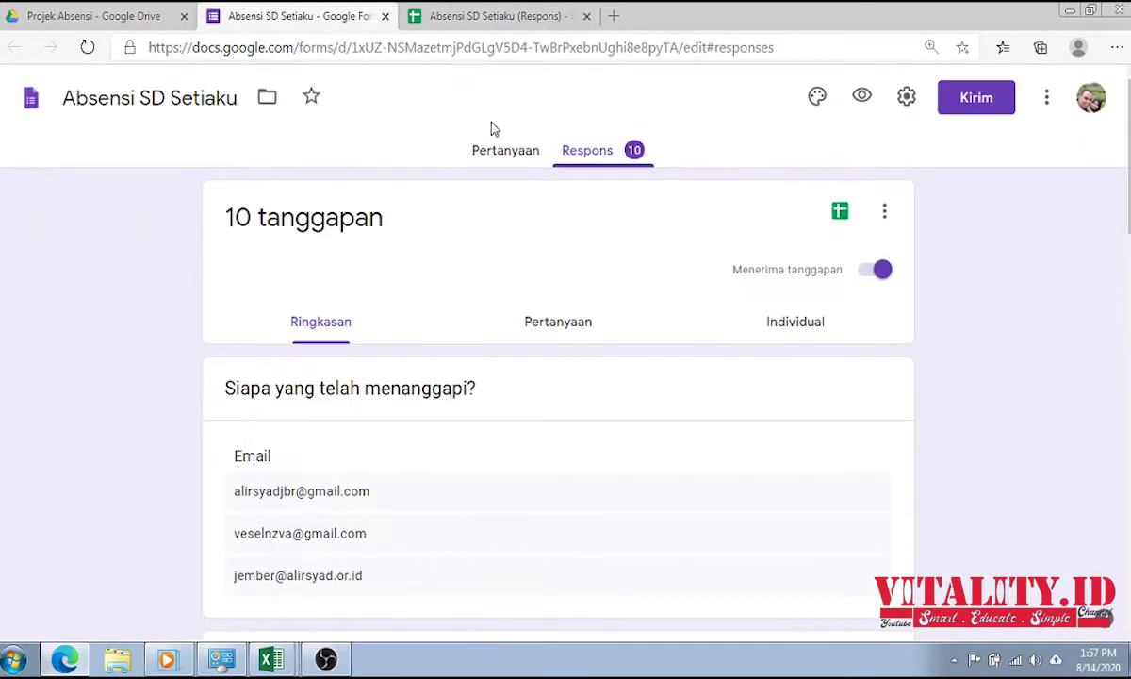
click(506, 150)
scroll(453, 418, down, 5)
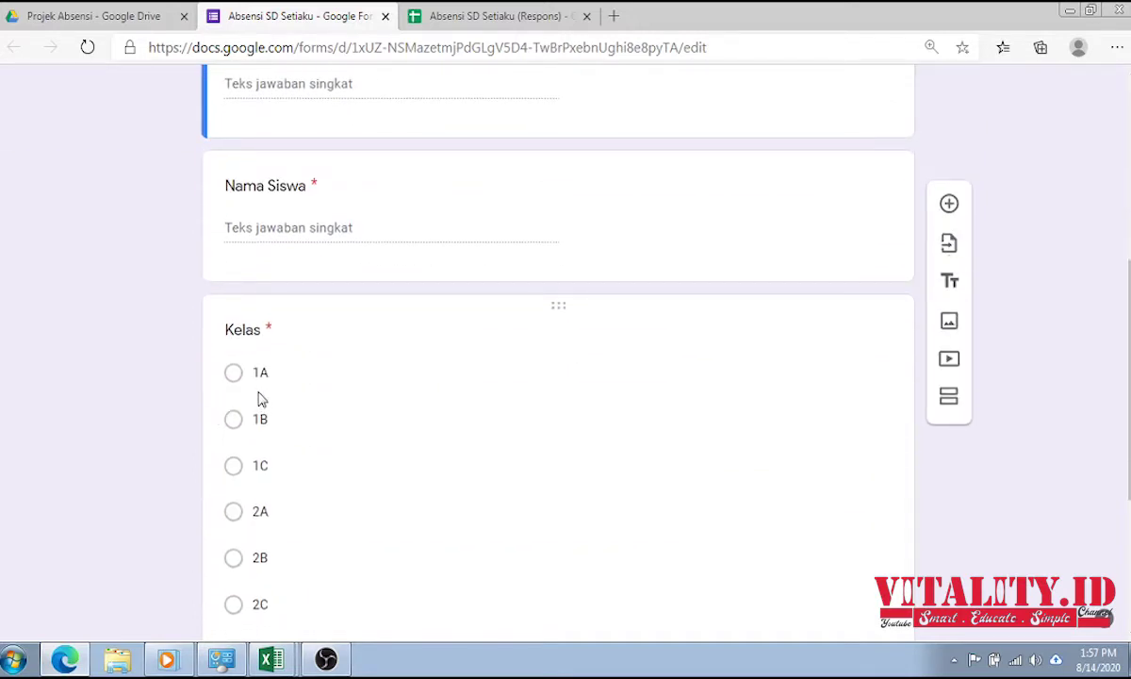
scroll(313, 283, up, 2)
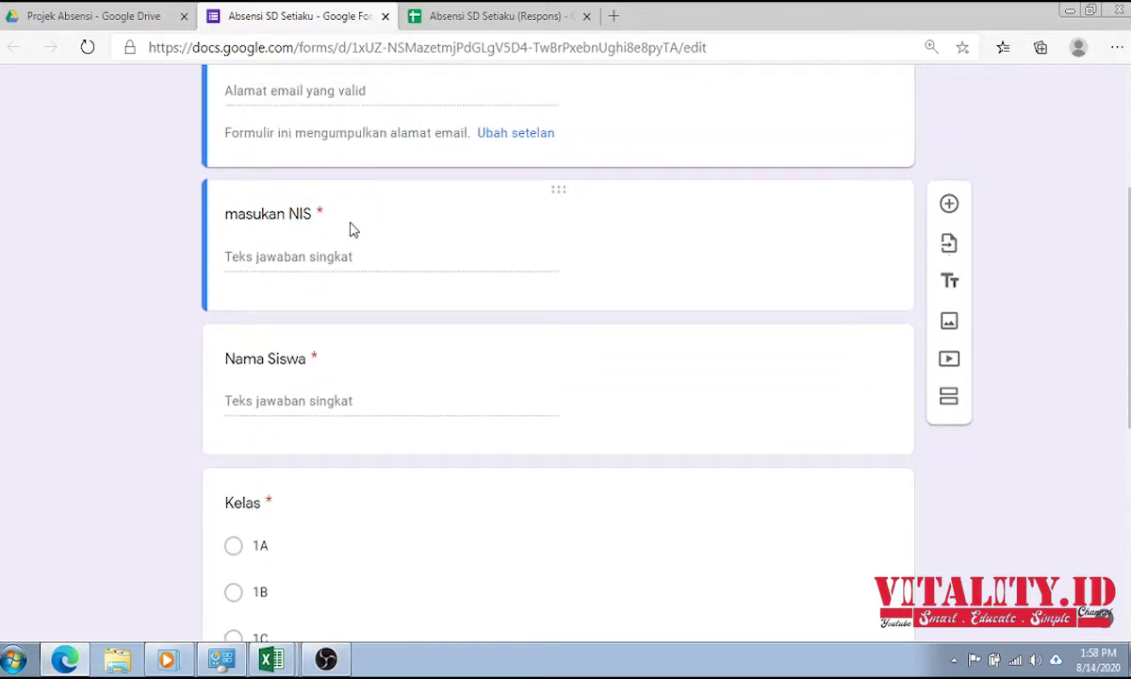
click(475, 14)
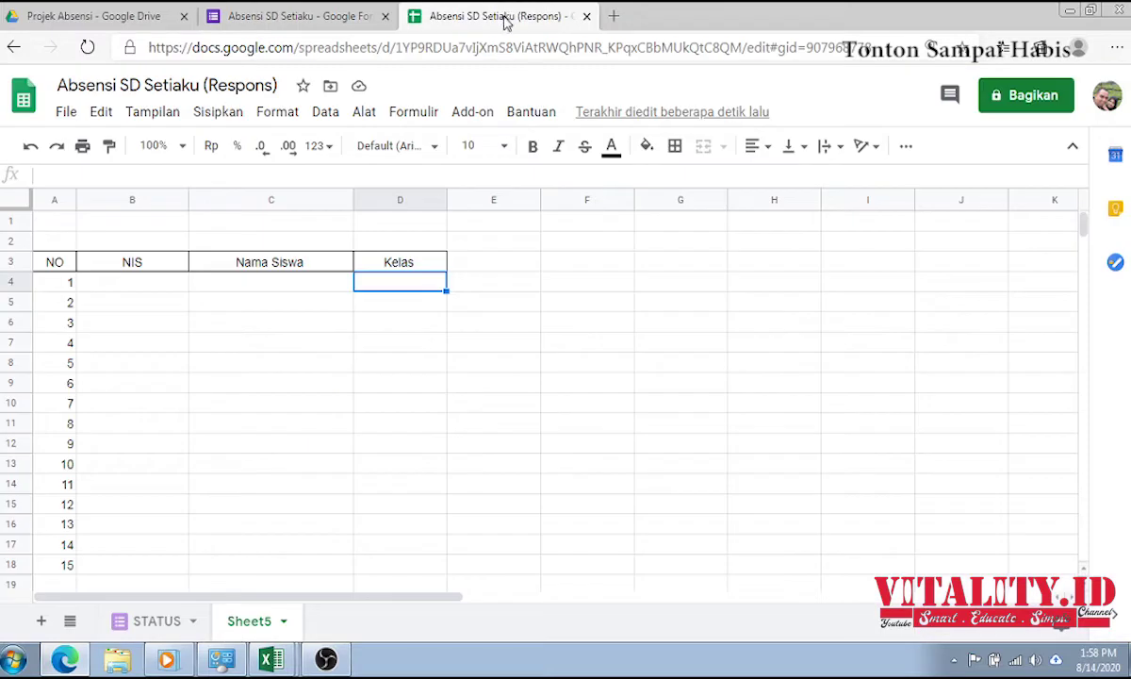
- Enter NIS 110 in B4, correcting a mistyped 112, and 111 in B5
click(138, 283)
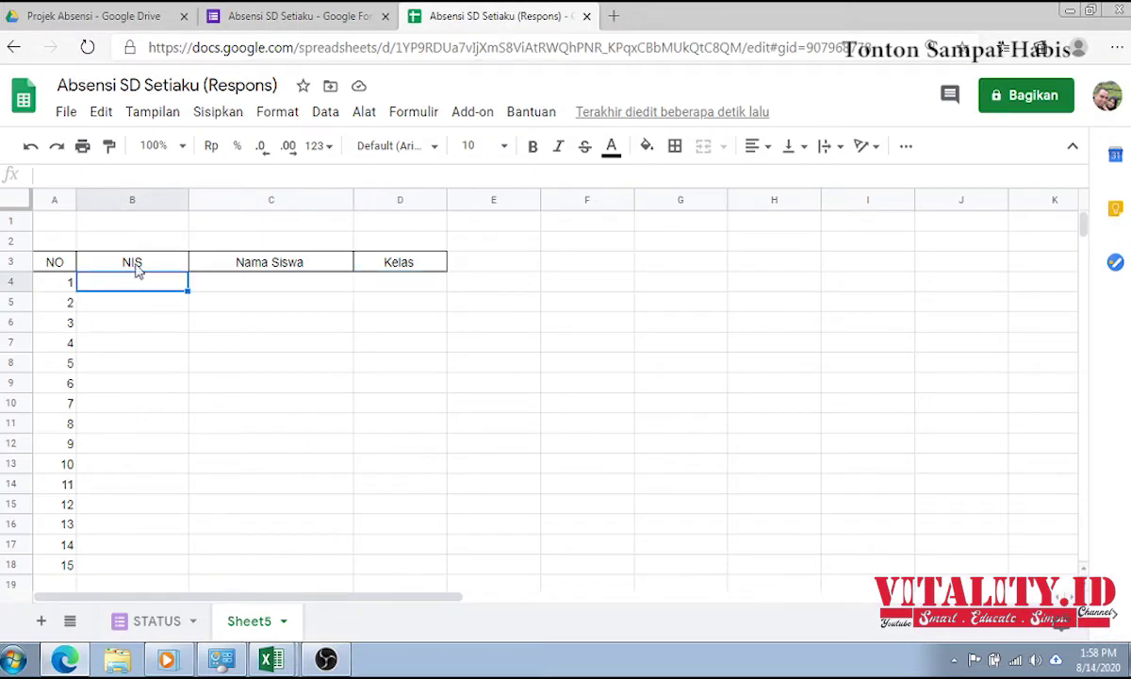
text(112)
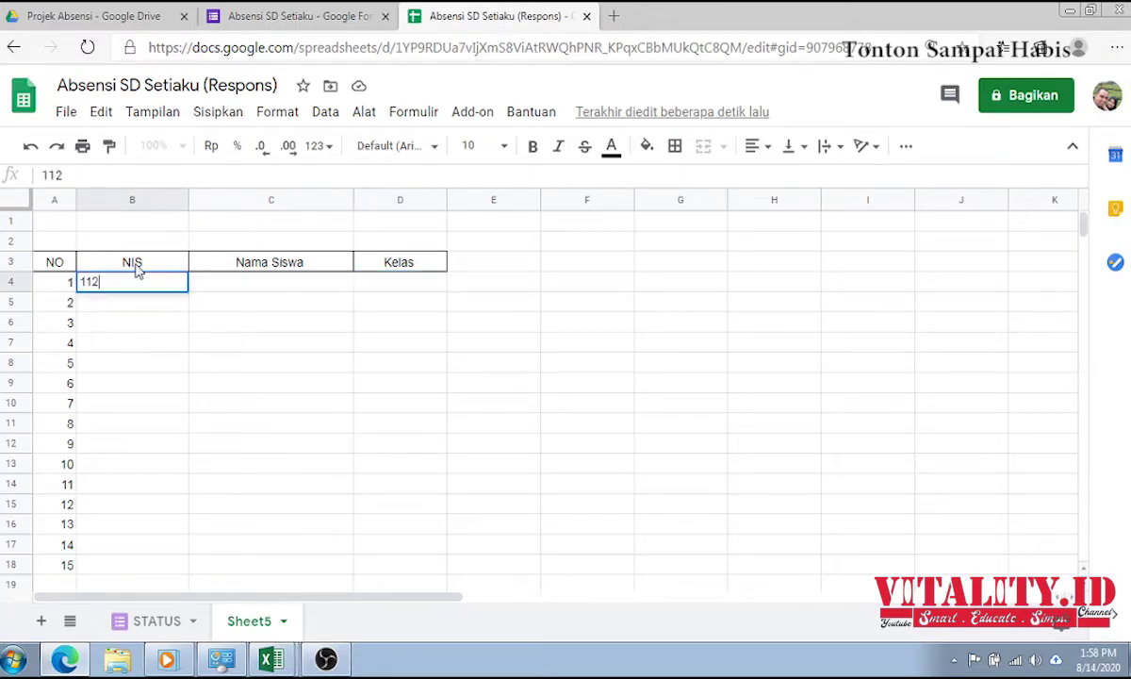
key(Return)
click(115, 287)
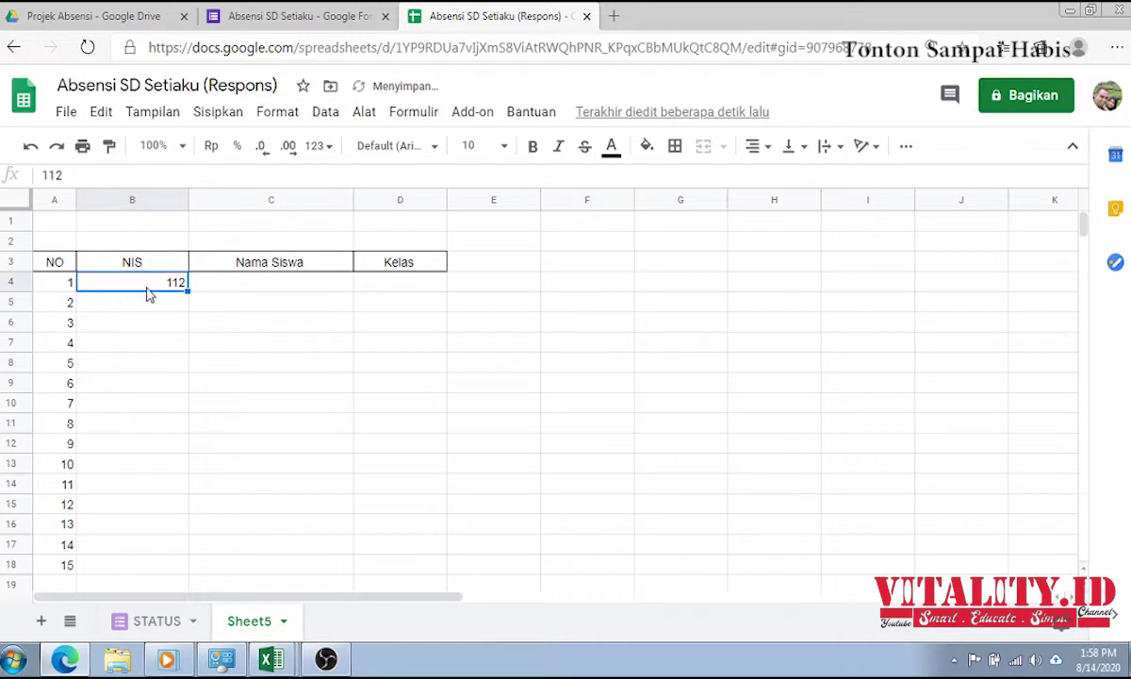
double_click(148, 287)
key(BackSpace)
text(0)
key(Return)
text(111)
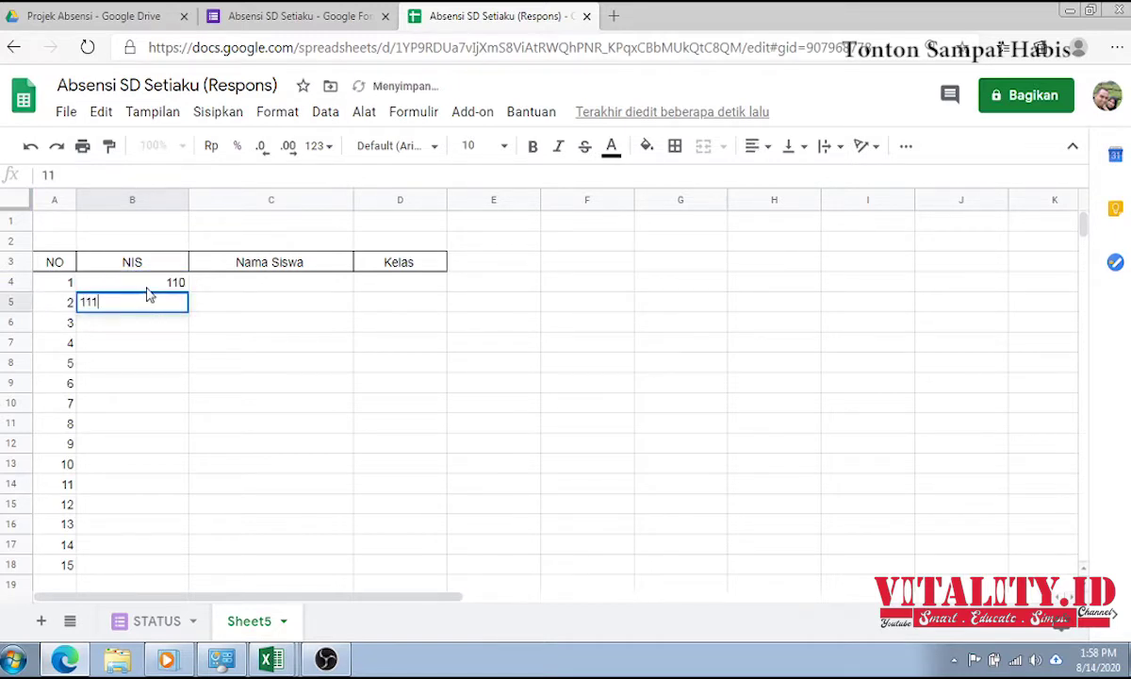
key(Return)
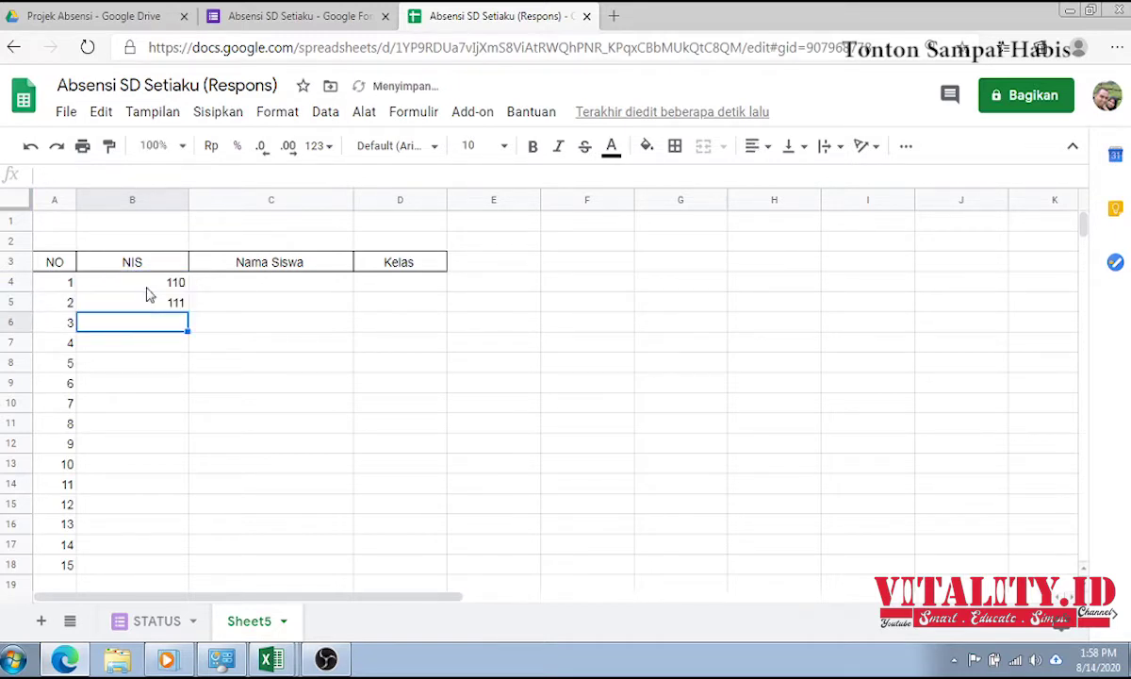
- Extend the NIS series down to B18 so it runs 110 through 124
click(183, 289)
shift+click(183, 298)
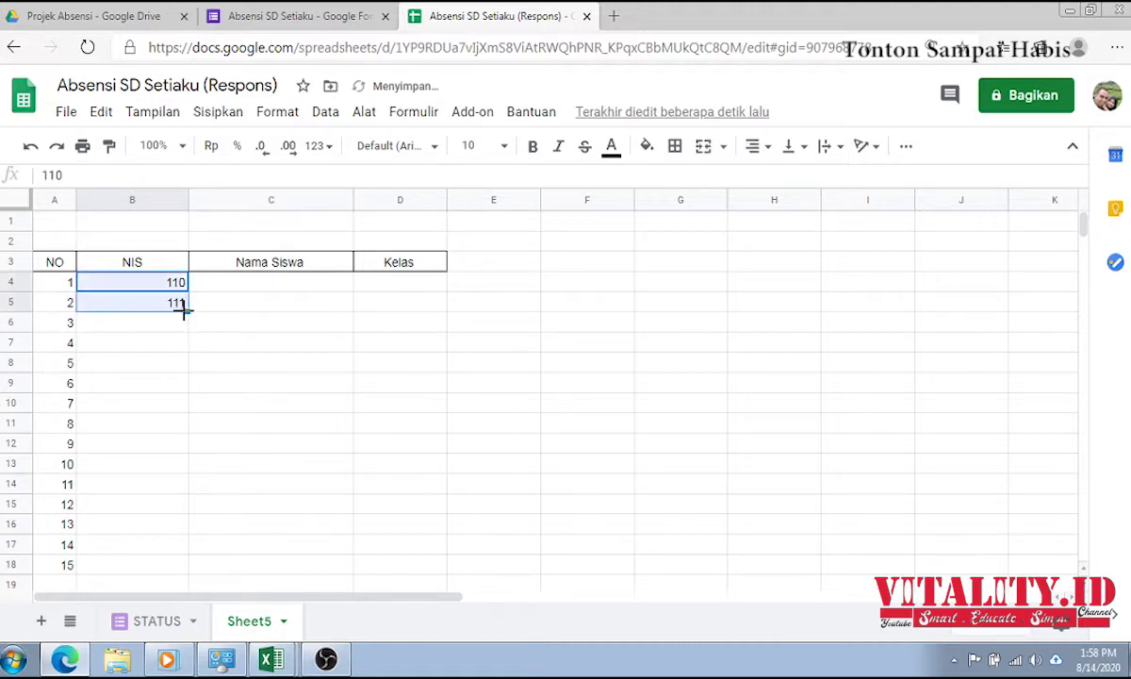
drag(187, 312, 175, 556)
click(403, 485)
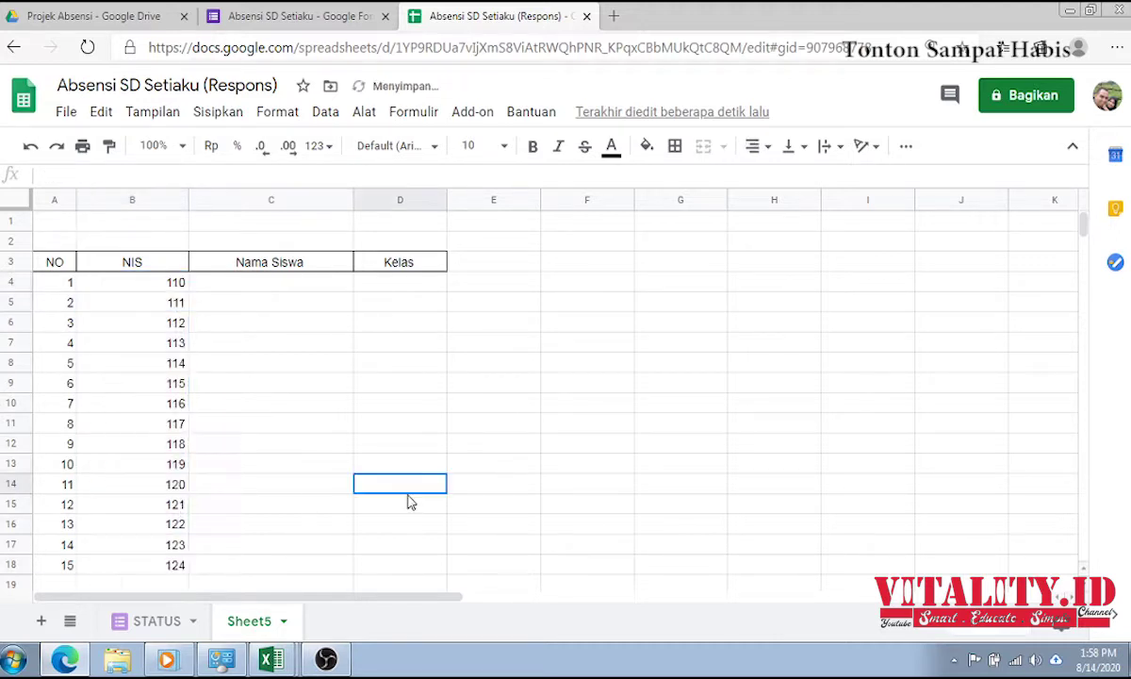
- Centre the NIS numbers in column B and make the column narrower
click(139, 199)
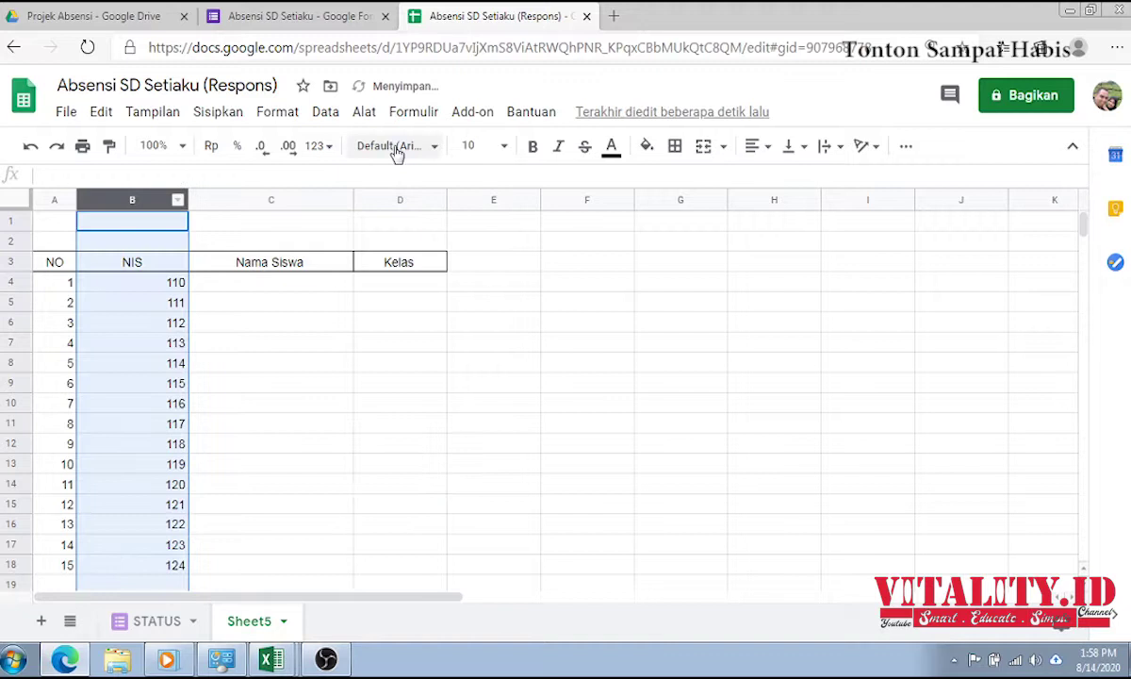
click(755, 147)
click(779, 181)
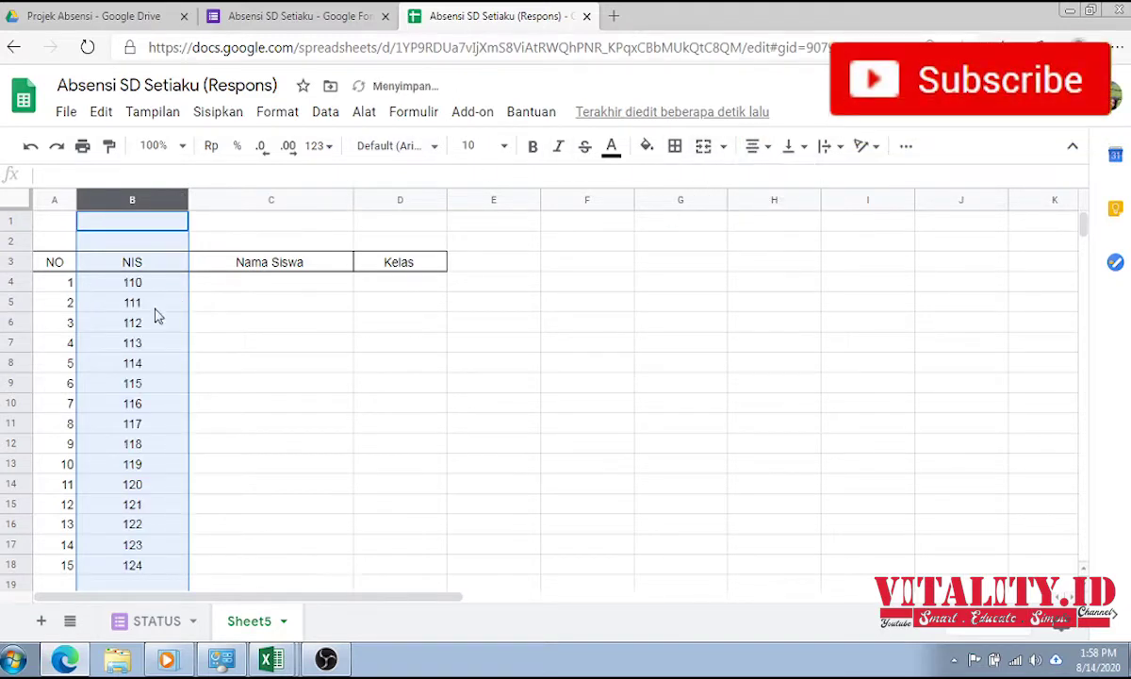
drag(181, 202, 150, 202)
click(235, 397)
- Enter the first student's full name in cell C4
click(249, 285)
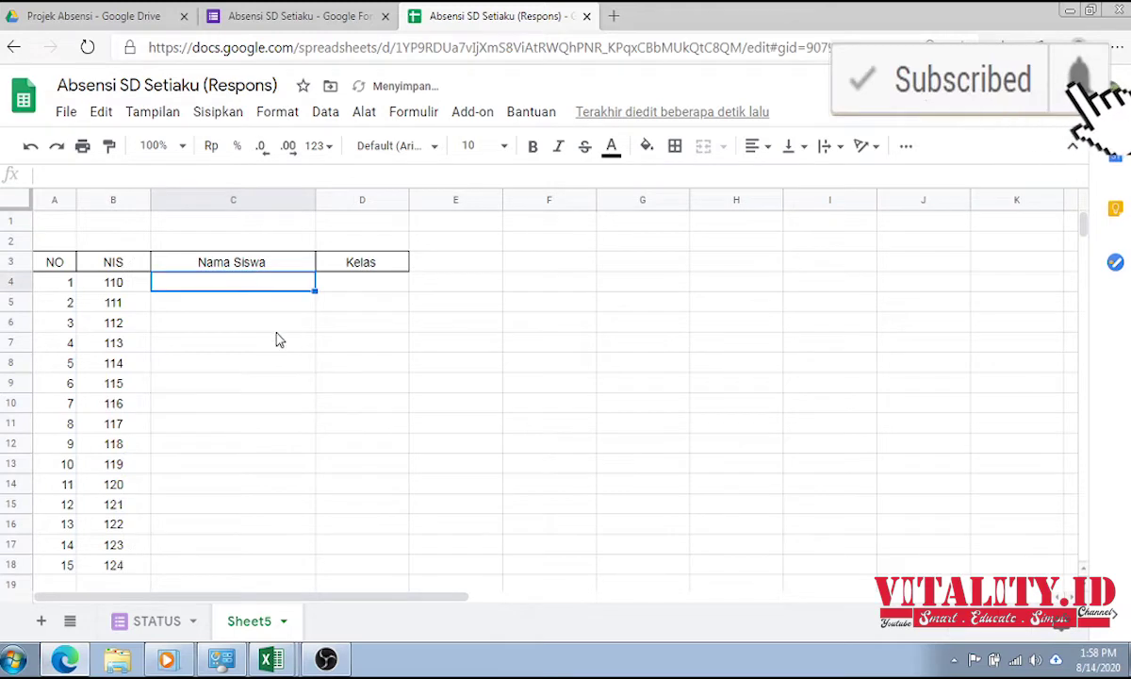
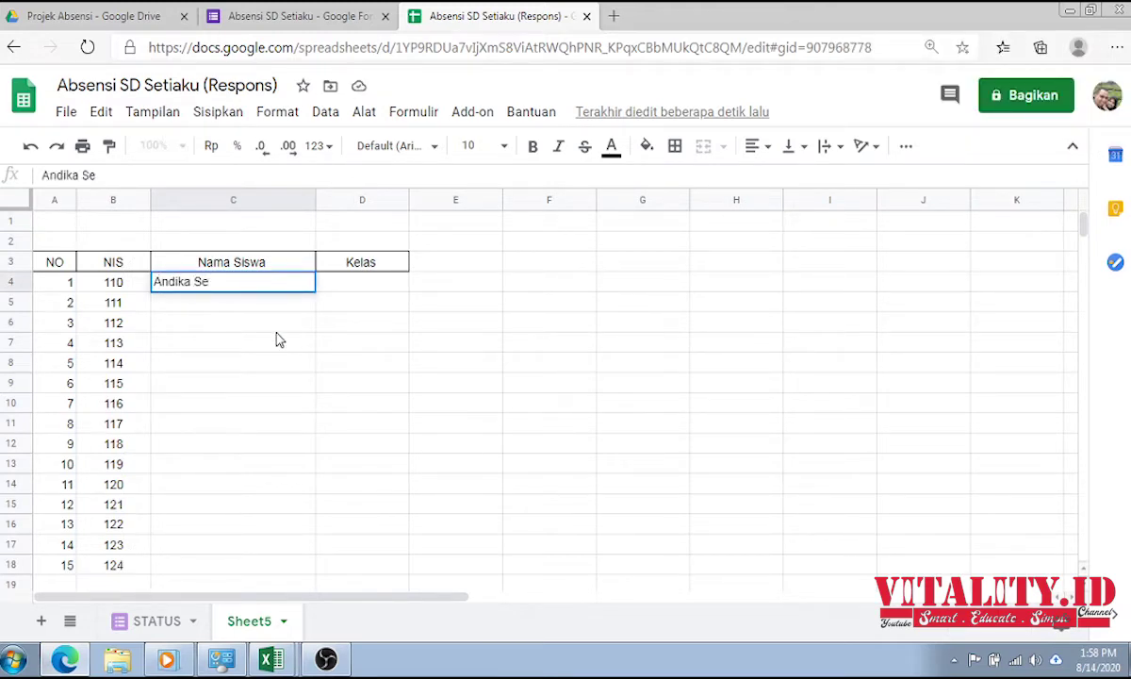
key(Return)
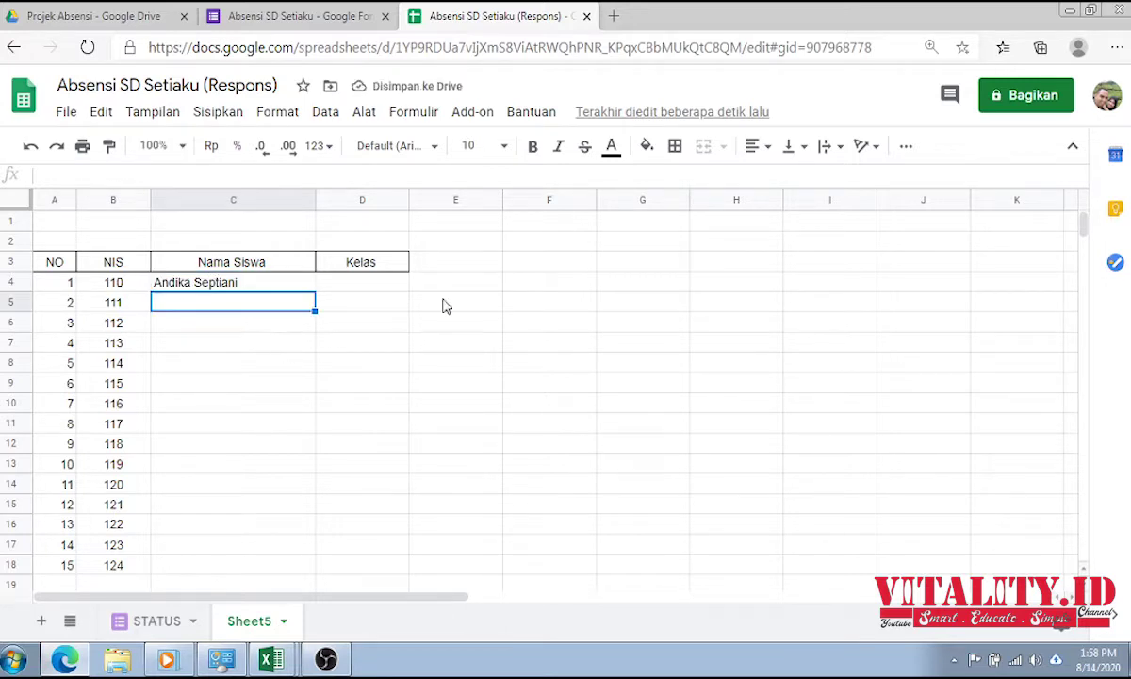
- Add the header 'Jenis kelamin' in E3 with a capital J
click(448, 266)
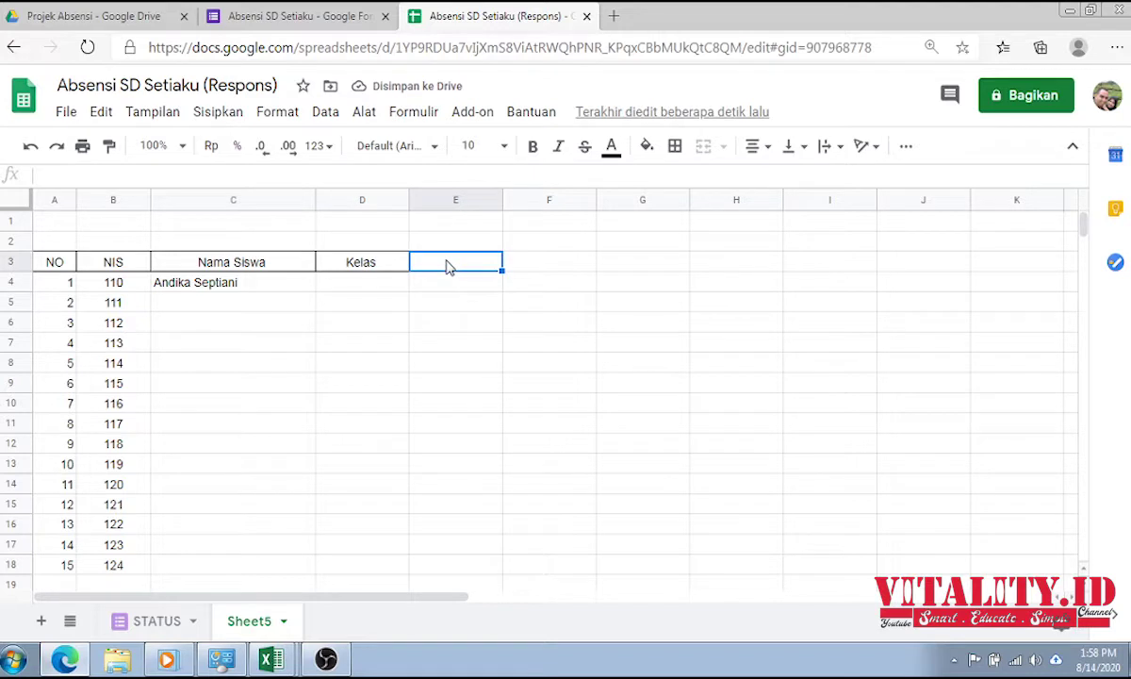
text(jenis k)
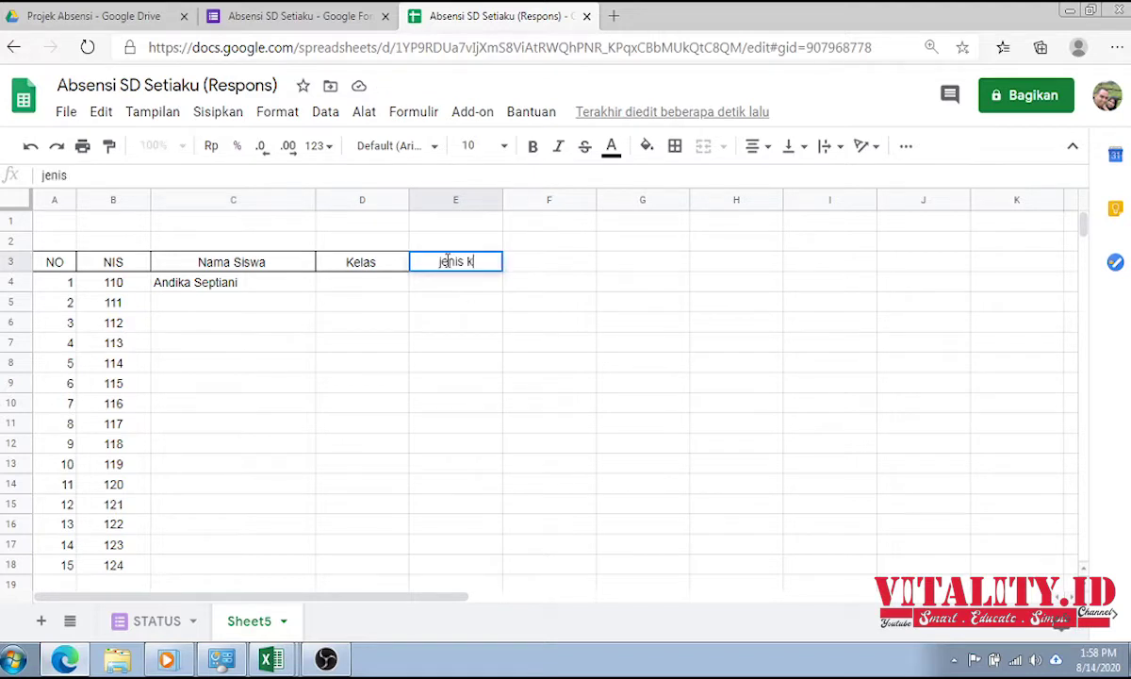
text(elamin)
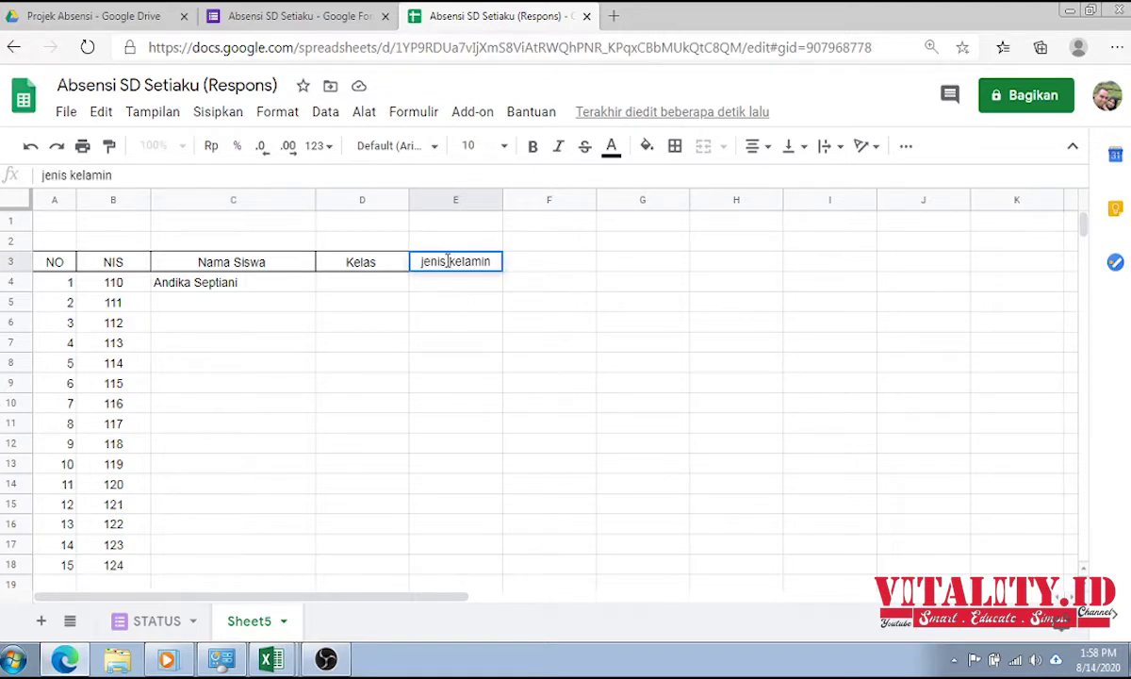
click(424, 262)
key(Delete)
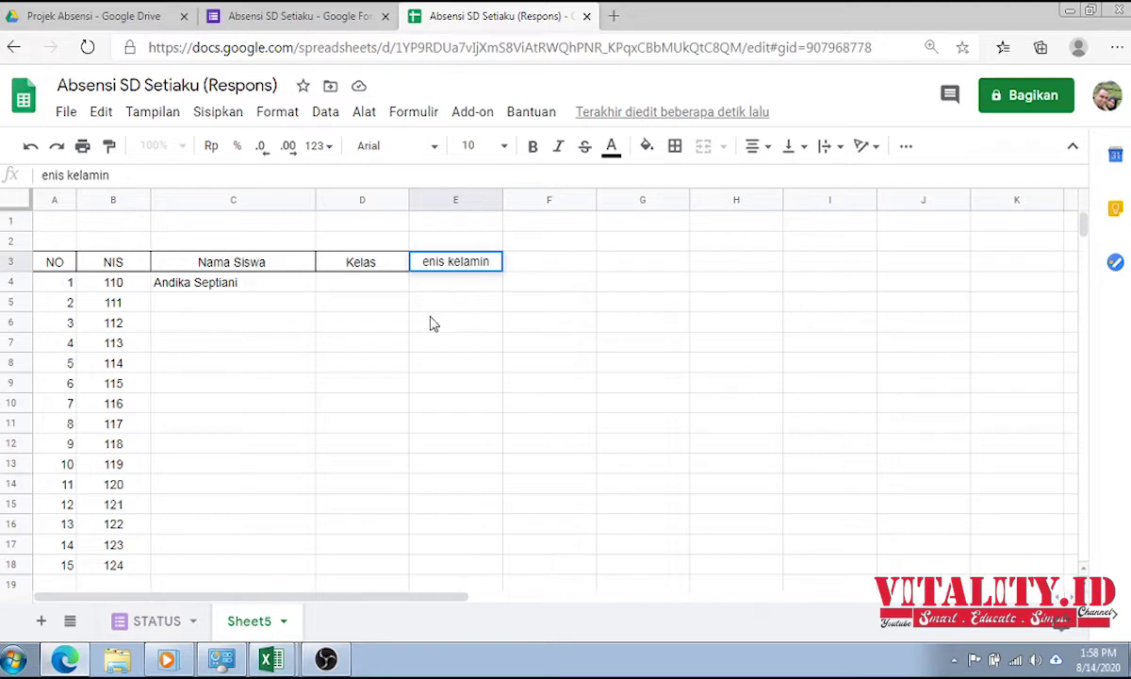
text(J)
click(507, 369)
- Put borders around the Jenis kelamin header cell
click(443, 262)
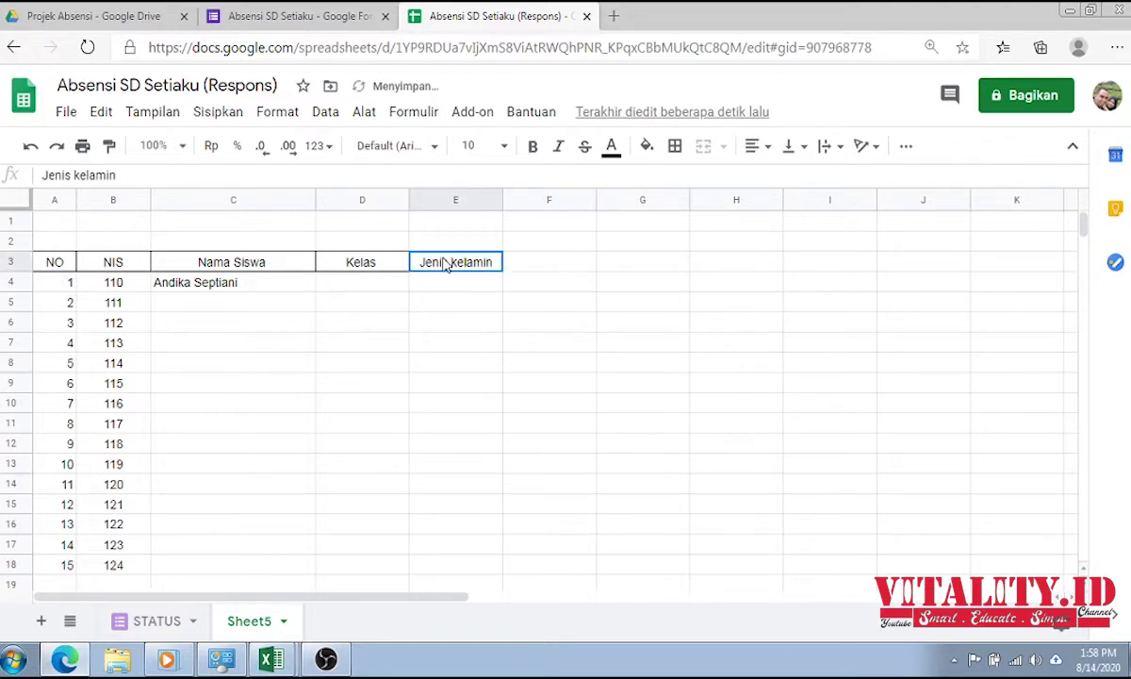
click(675, 147)
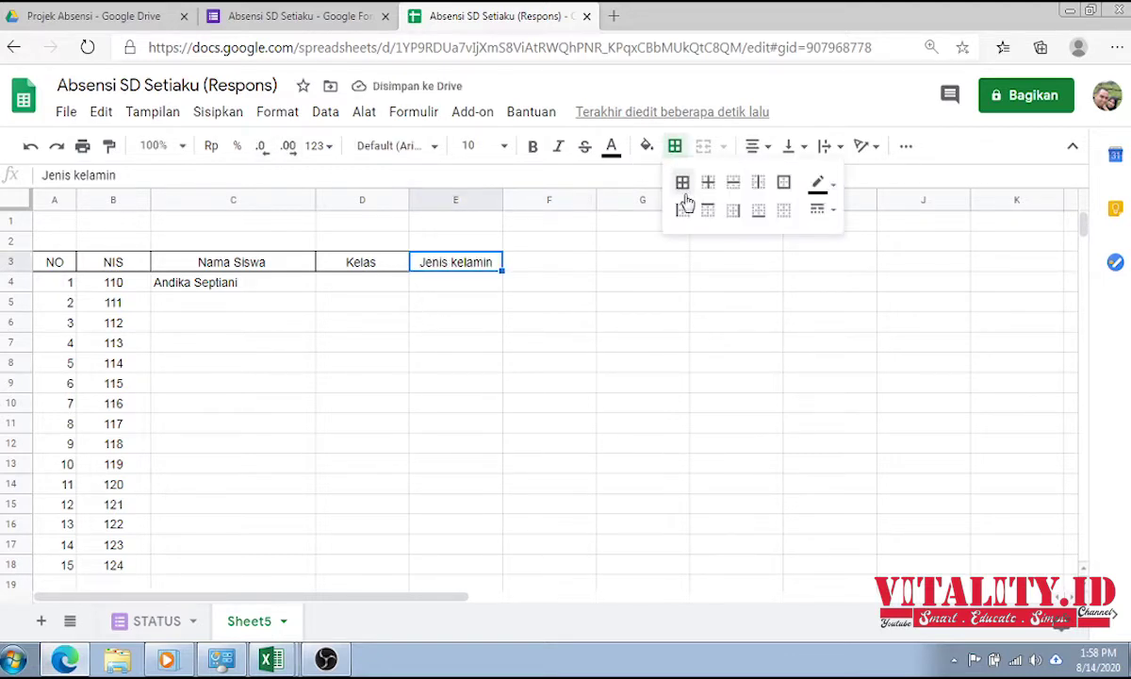
click(650, 321)
click(311, 383)
click(174, 302)
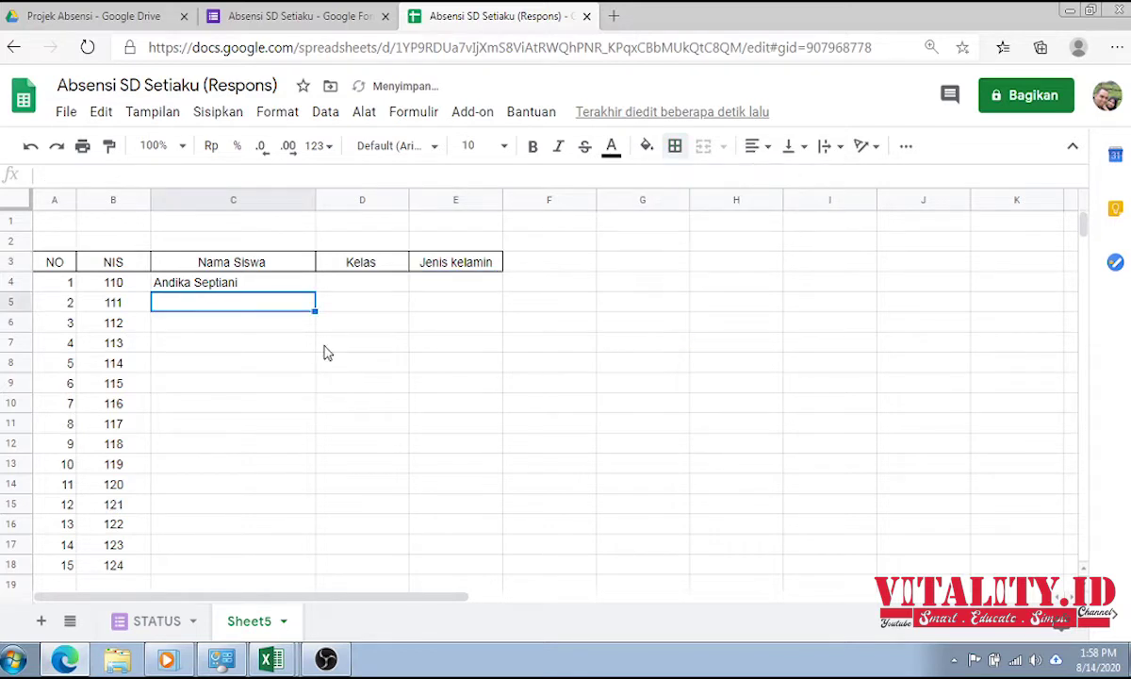
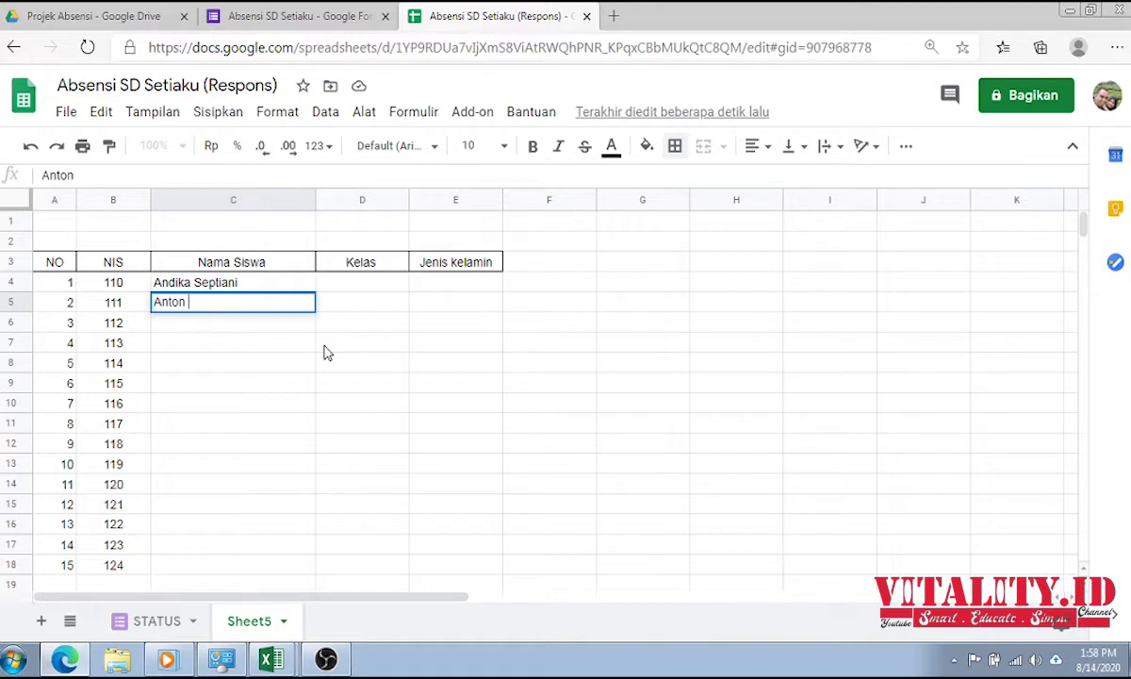
- Enter five more student names in Nama Siswa cells C5 through C9
key(Return)
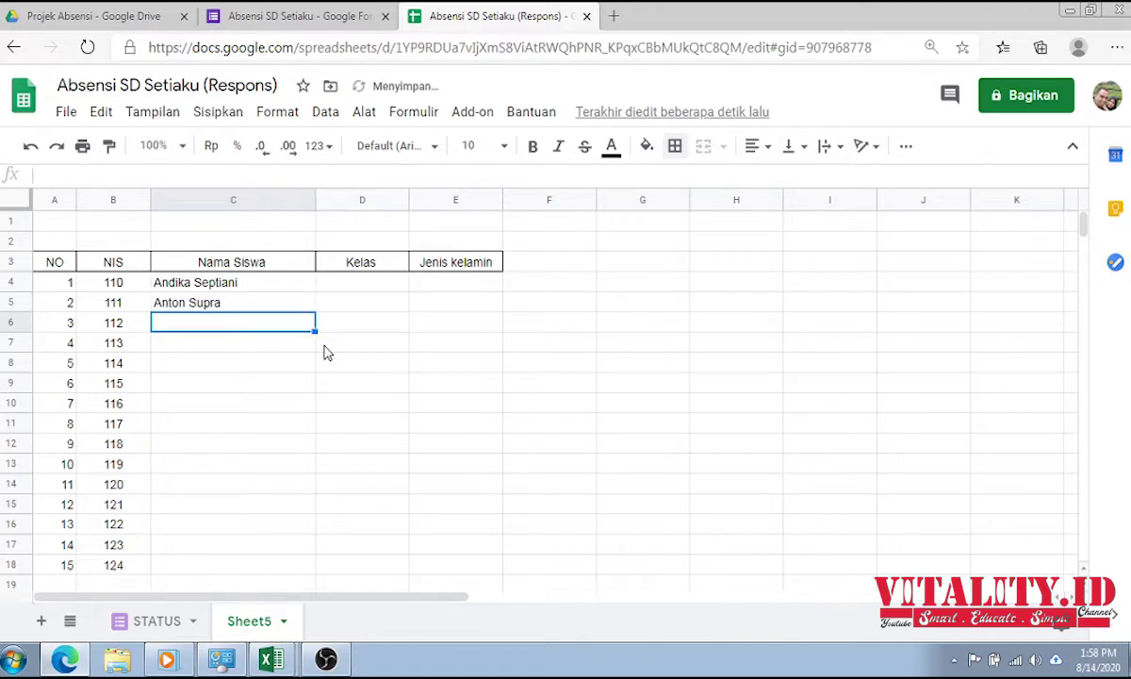
text(Salsab)
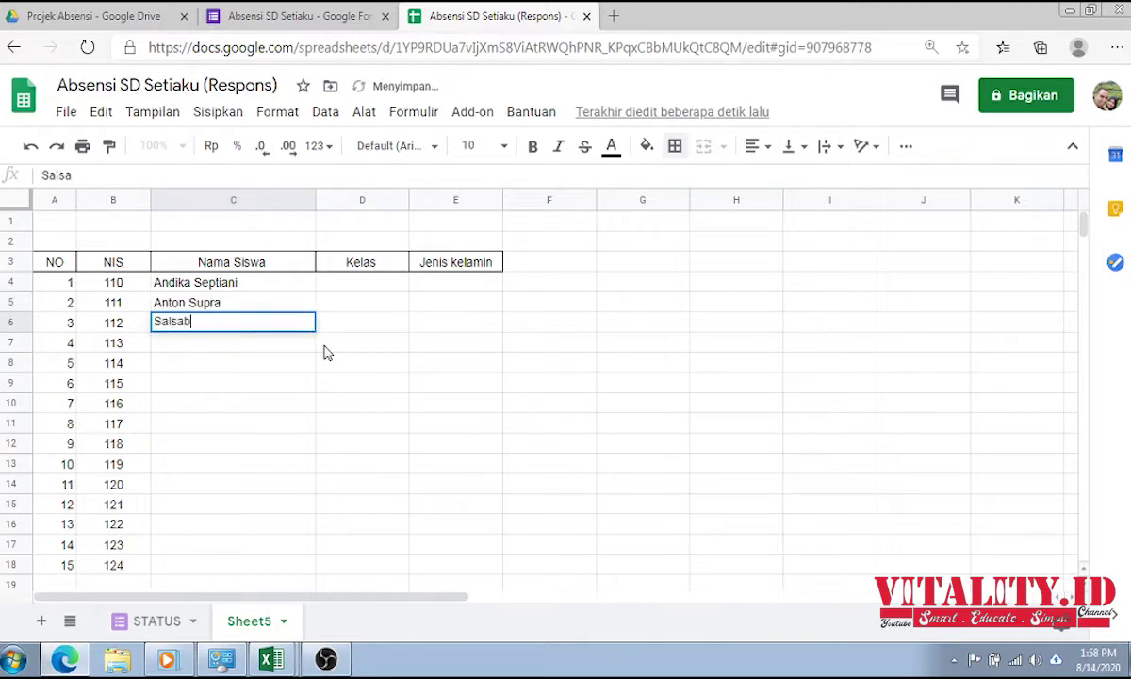
text(ila)
key(Return)
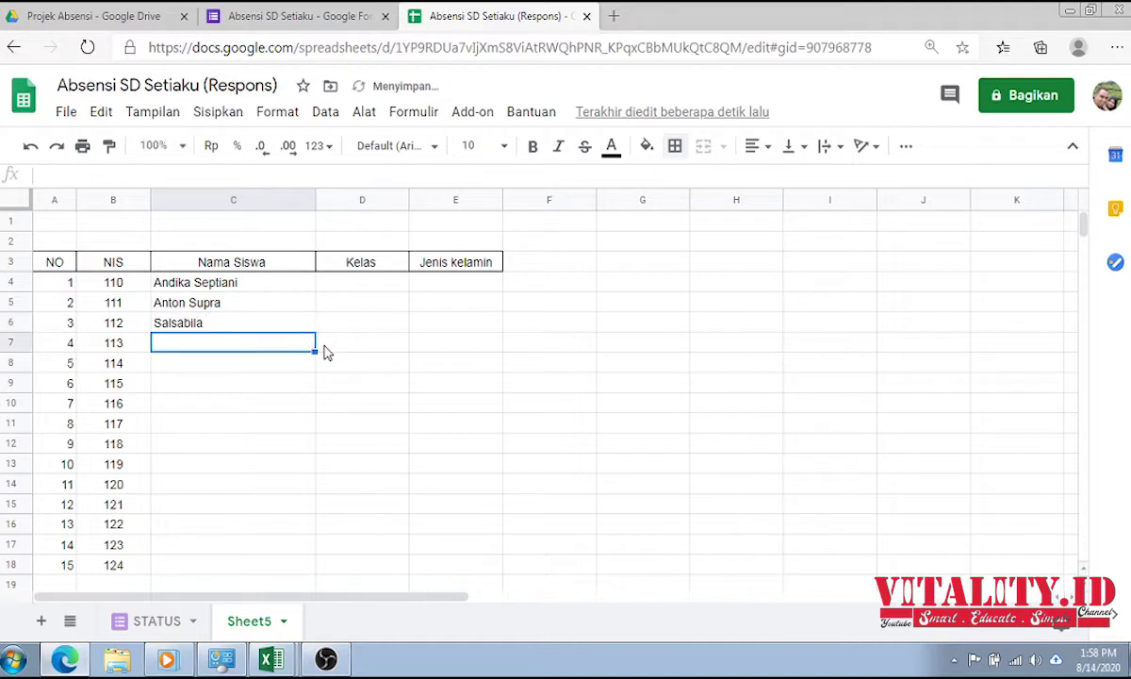
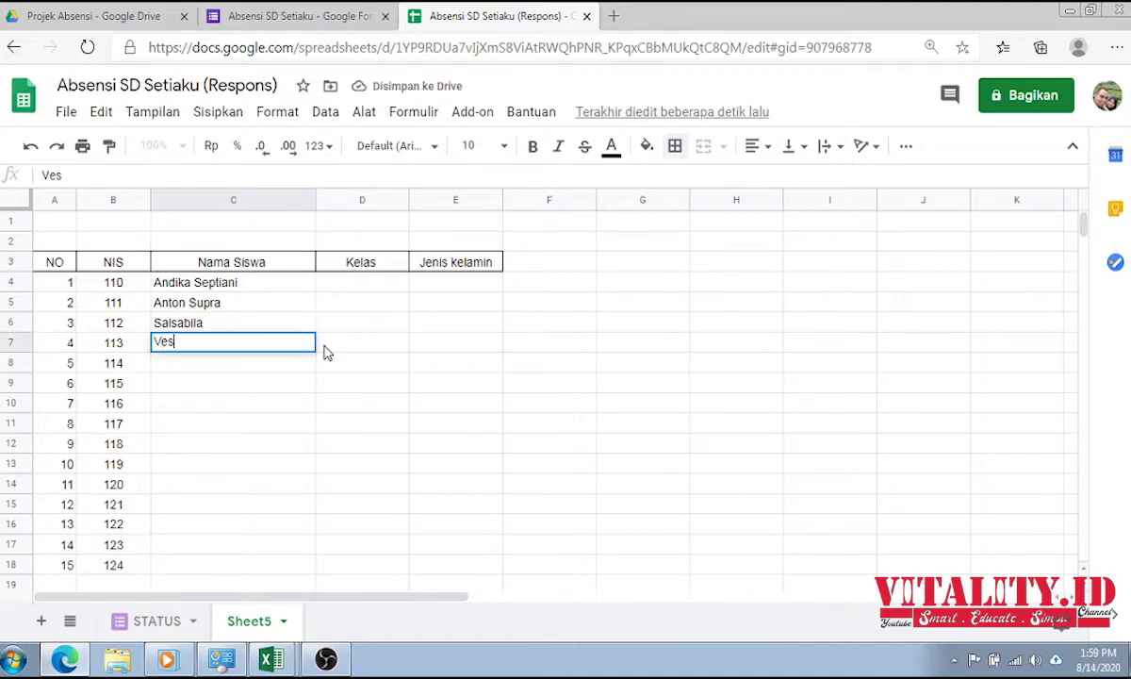
key(Return)
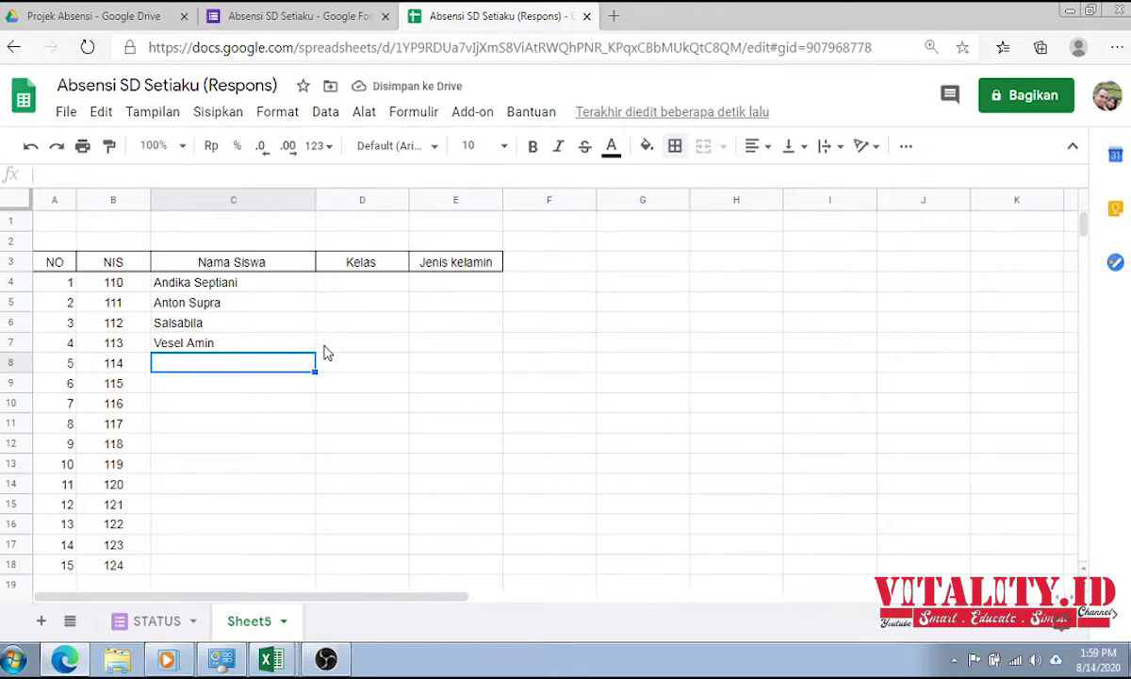
text(Dewi)
key(Return)
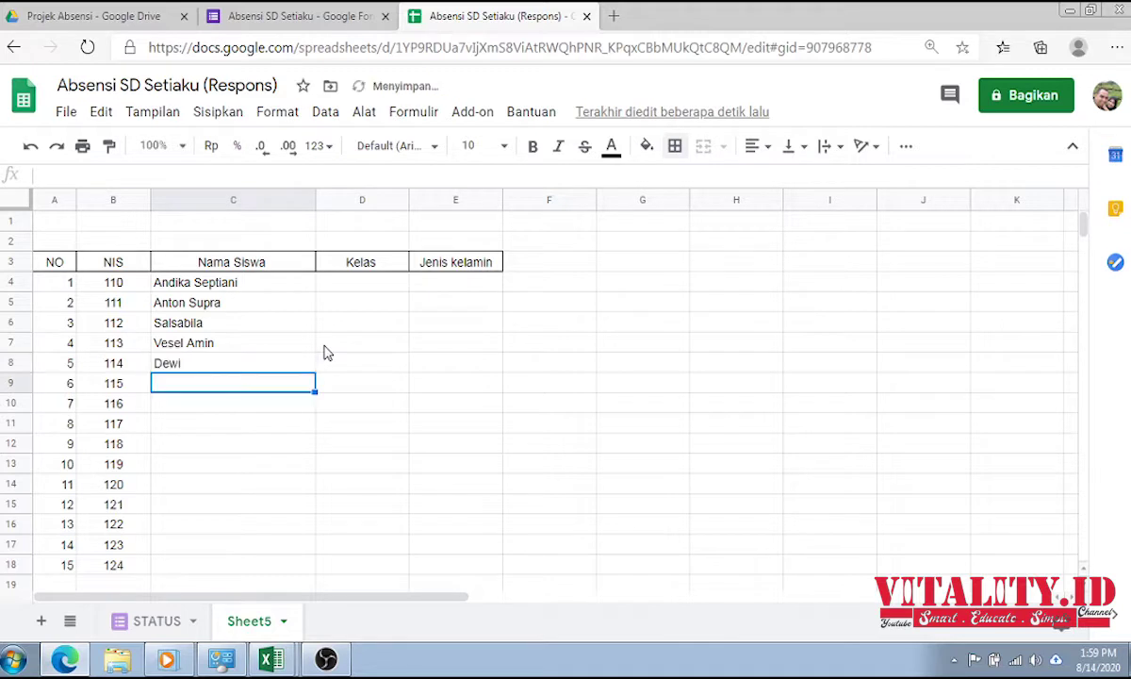
text(Anja)
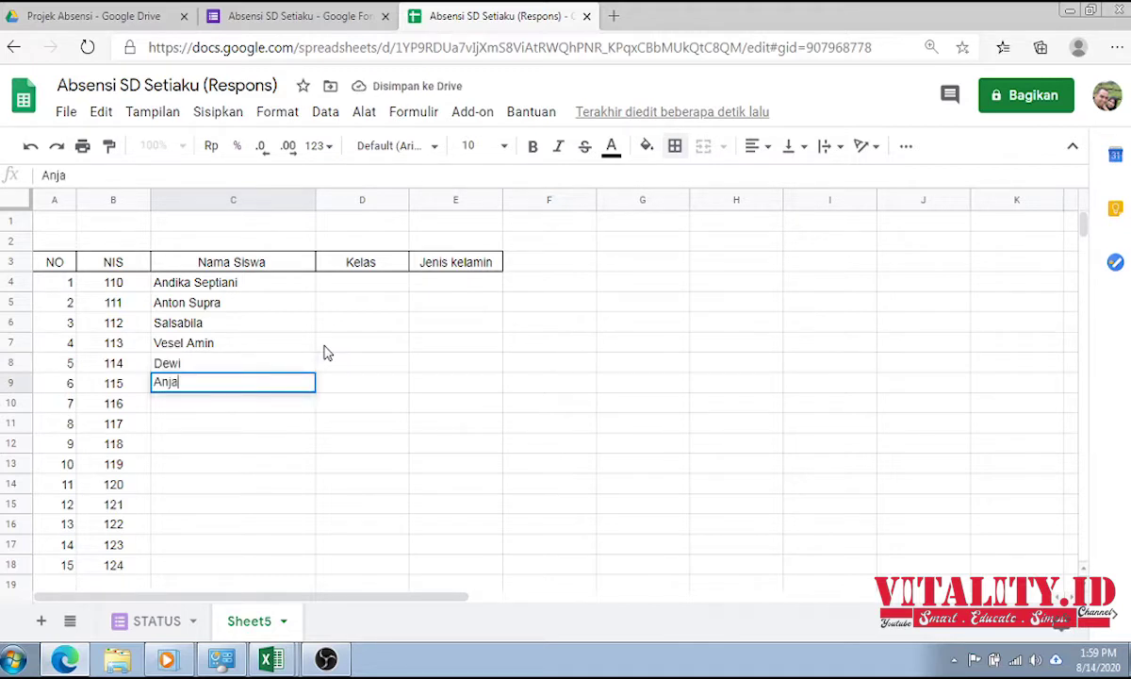
text(smor)
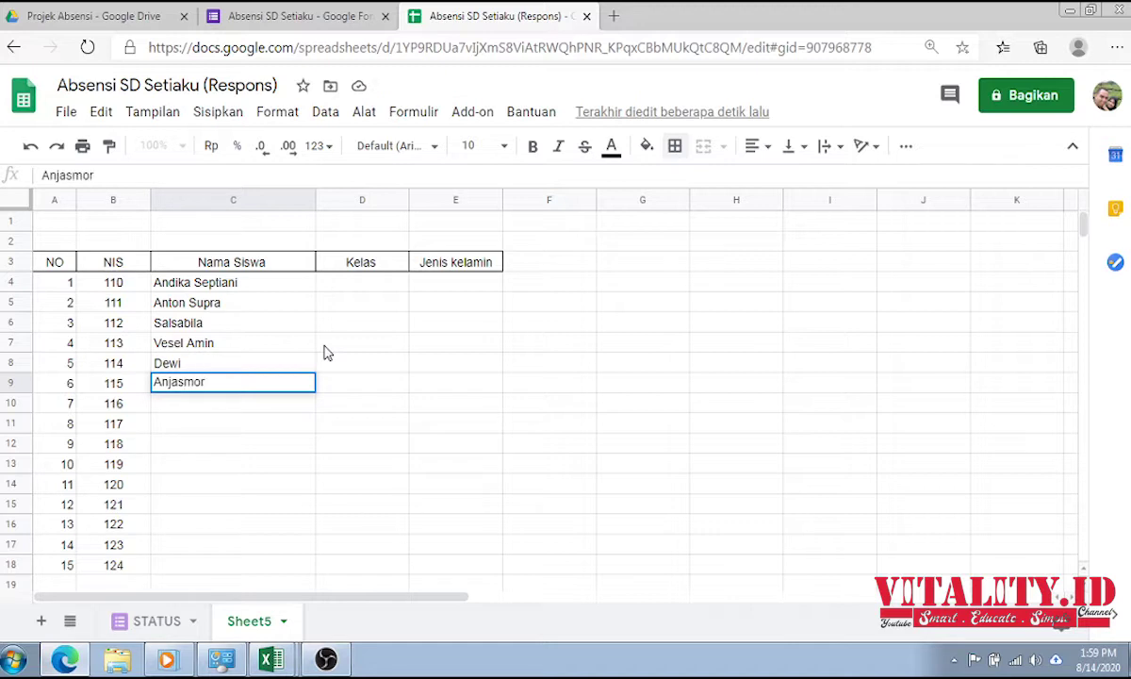
text(o)
key(Tab)
- Check the Kelas options on the attendance form, then return to the spreadsheet
click(360, 280)
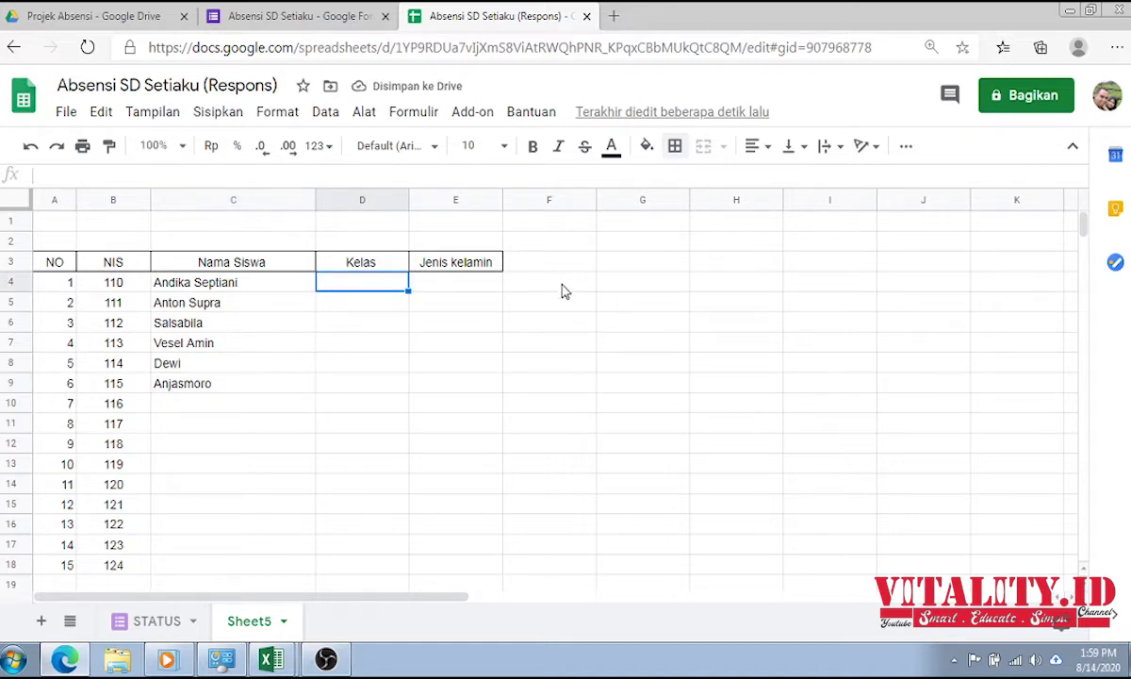
click(122, 12)
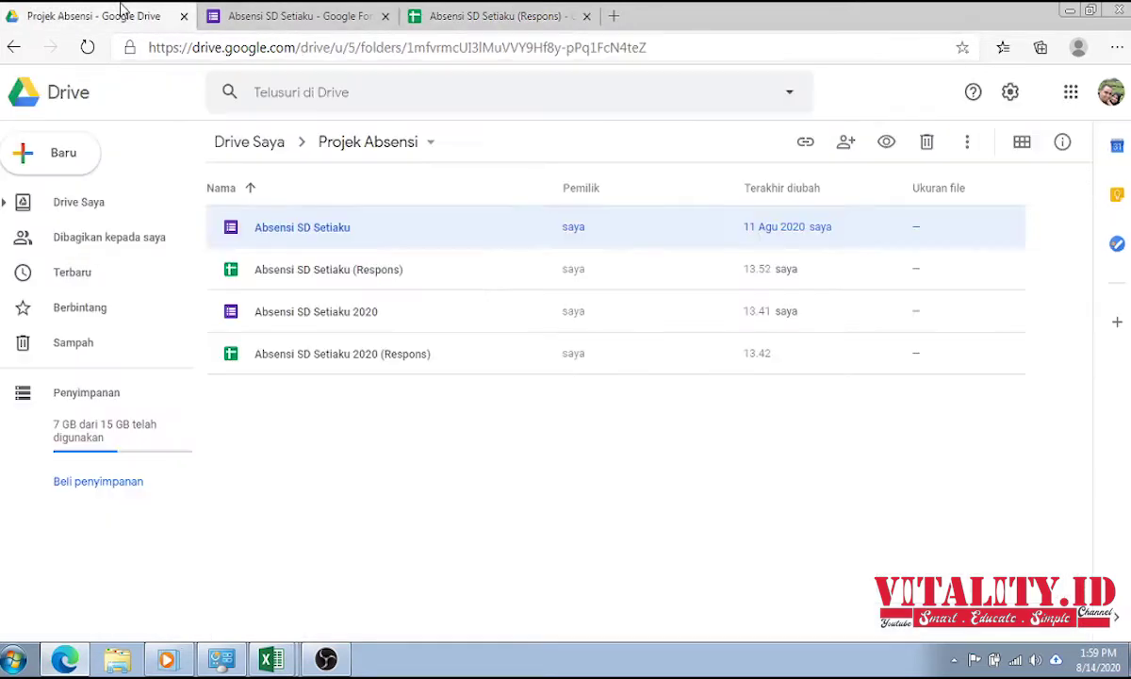
click(306, 11)
scroll(356, 415, down, 3)
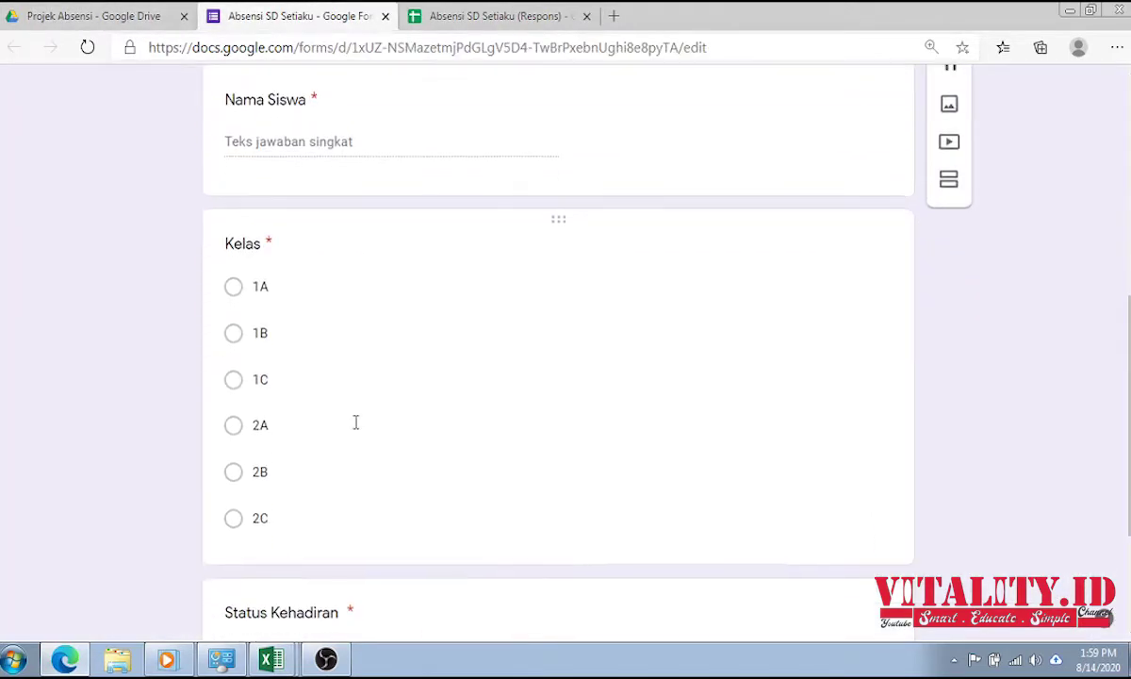
click(509, 16)
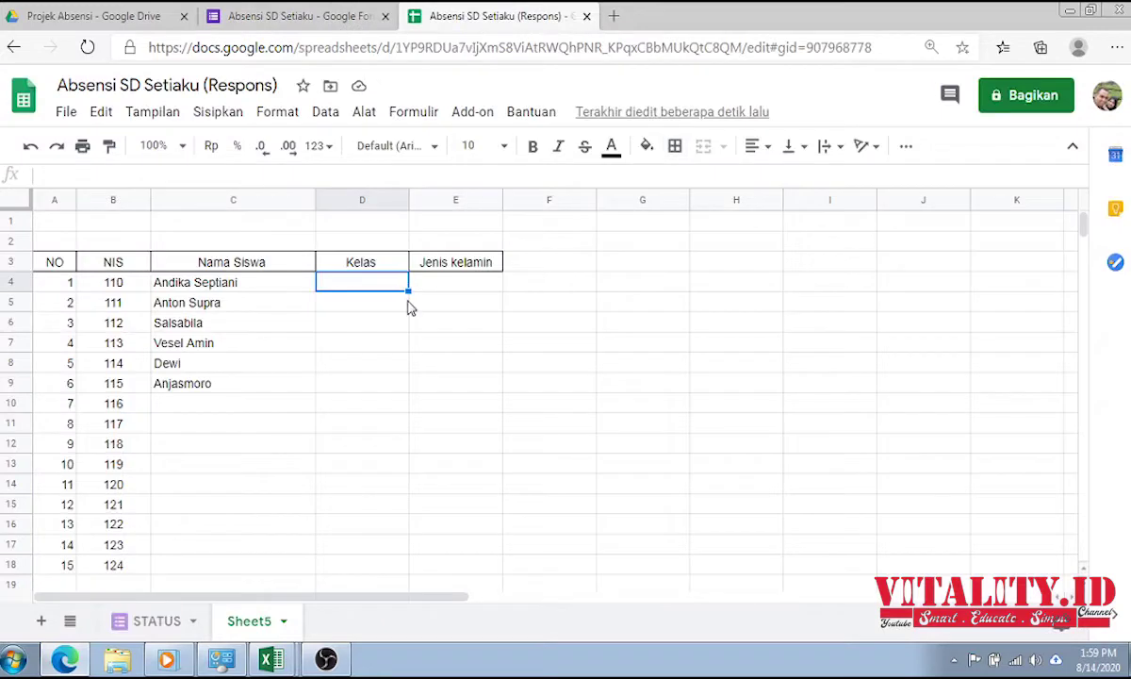
- Enter classes 1A, 1A, 1B, 1B and 1C in D4:D8
text(1)
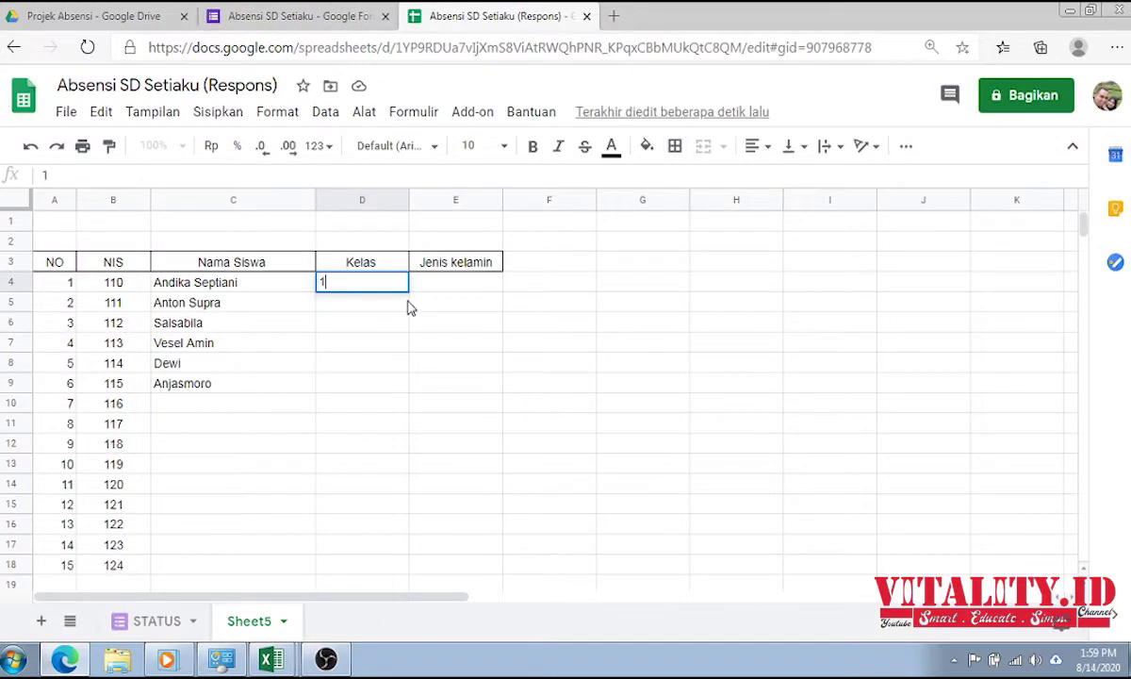
text(A)
key(Return)
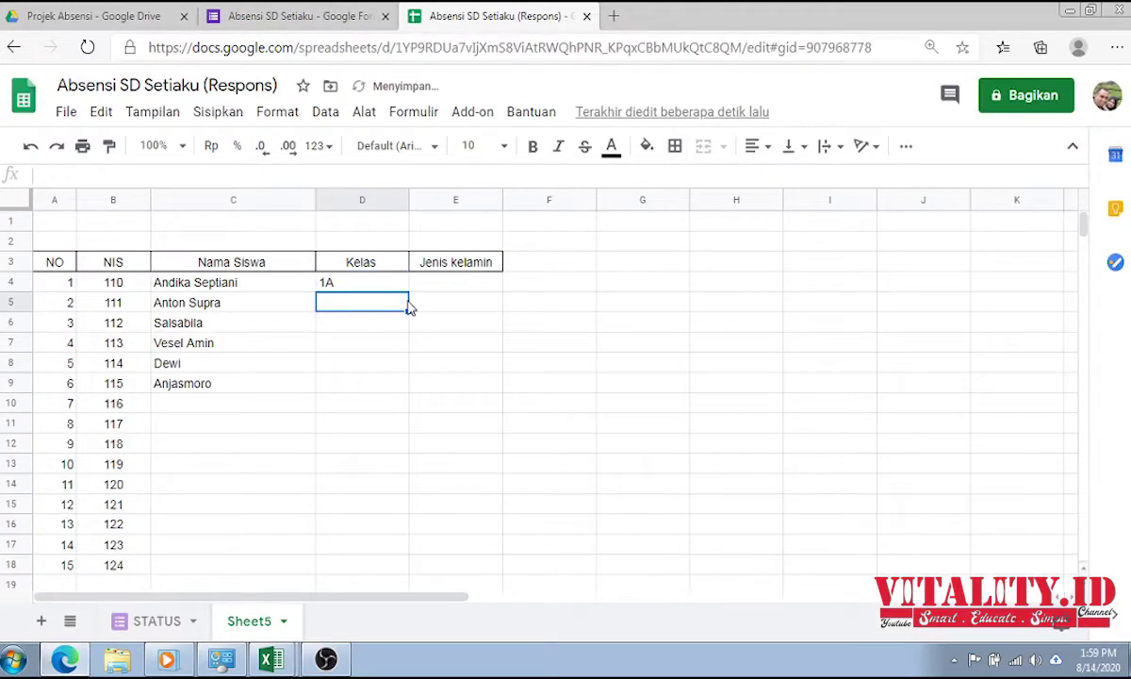
text(1A)
key(Return)
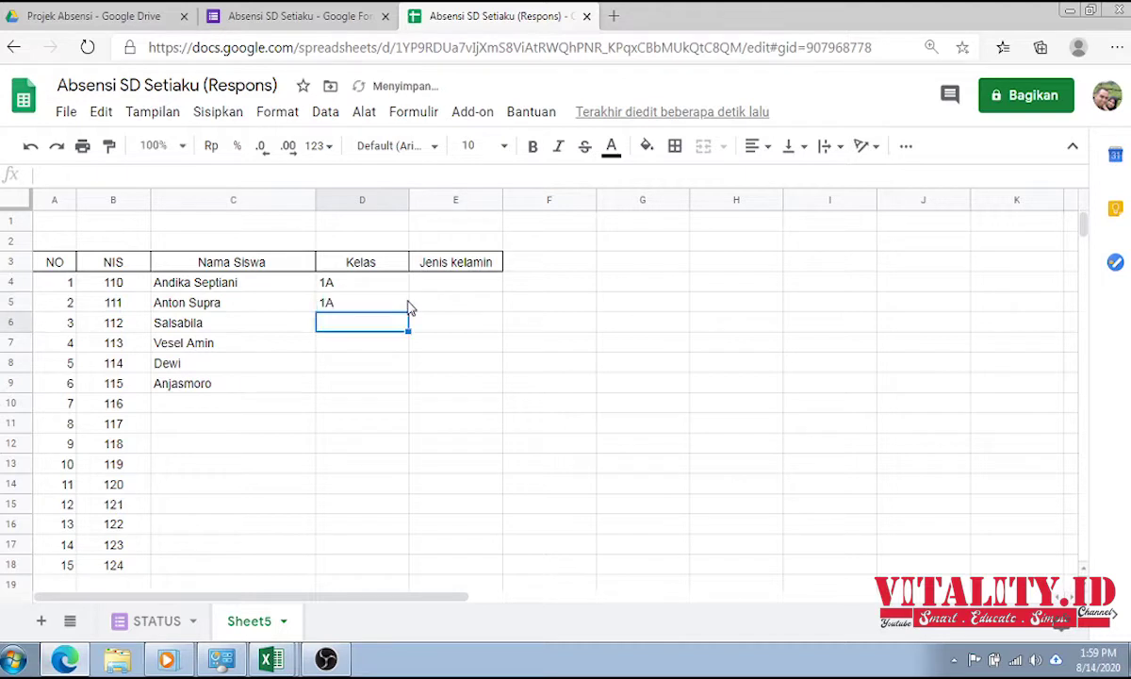
text(1B)
key(Return)
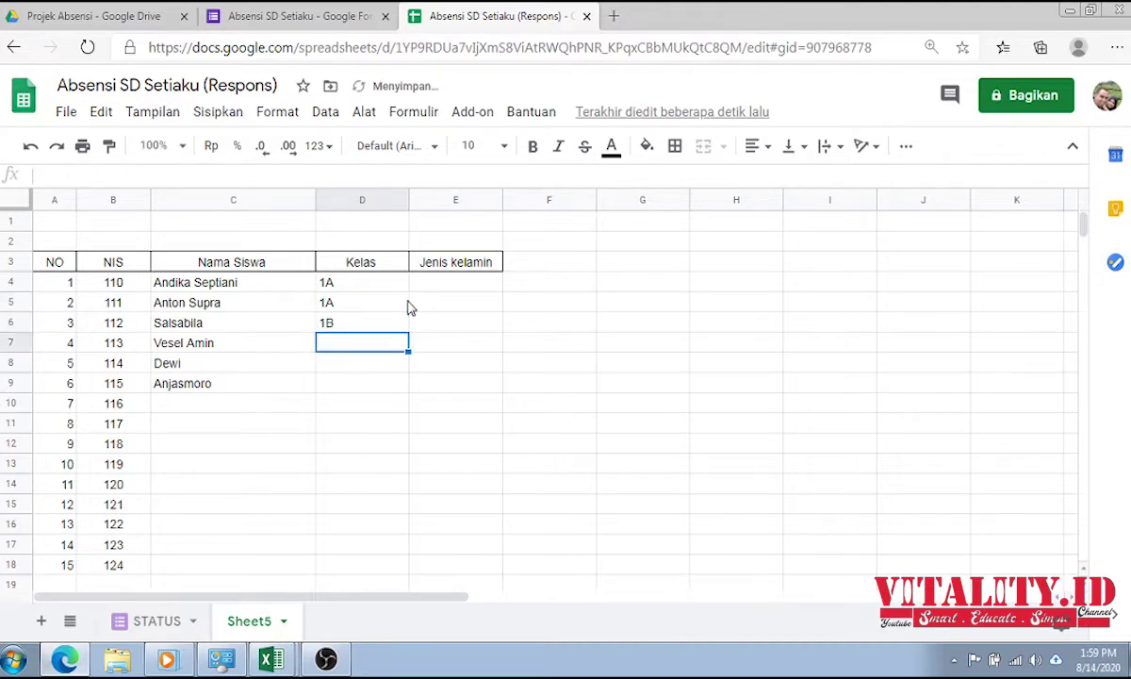
text(1B)
key(Return)
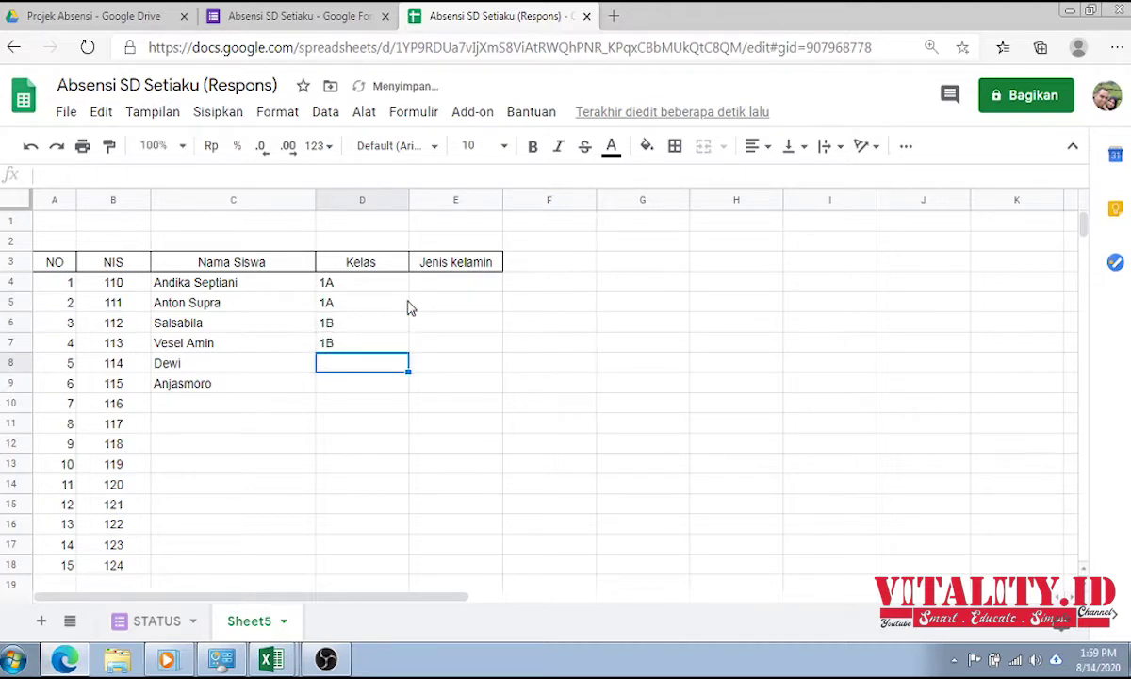
text(1C)
key(Return)
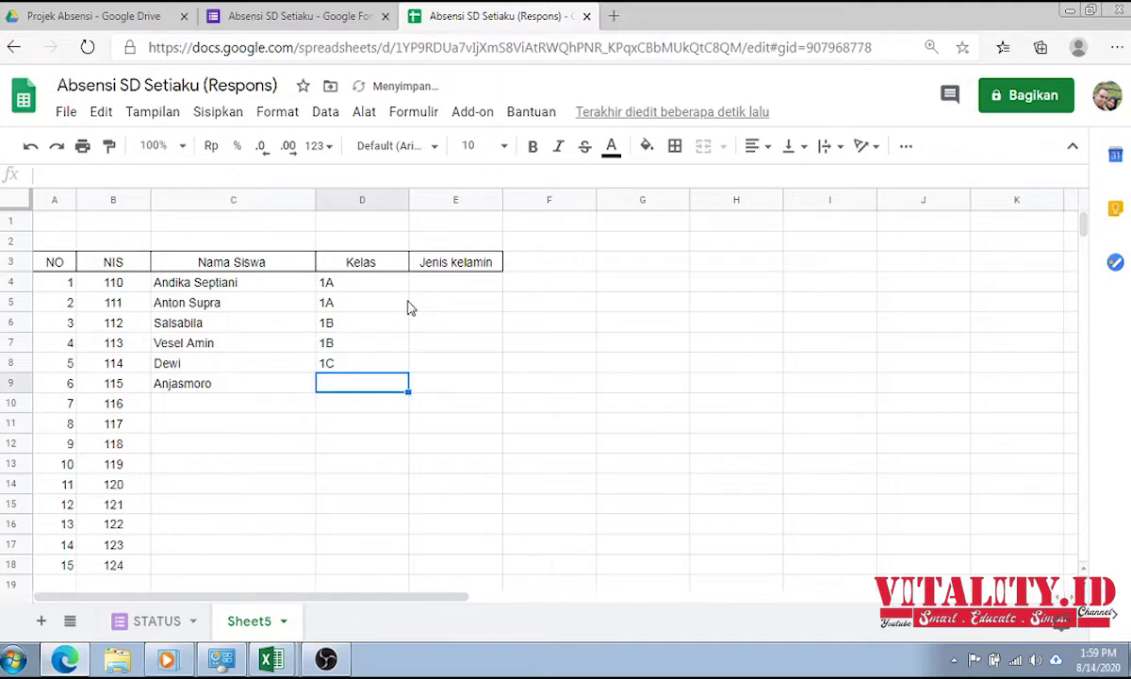
- Set the sixth student's class in D9 to 2A, correcting the mistyped 1D
text(1)
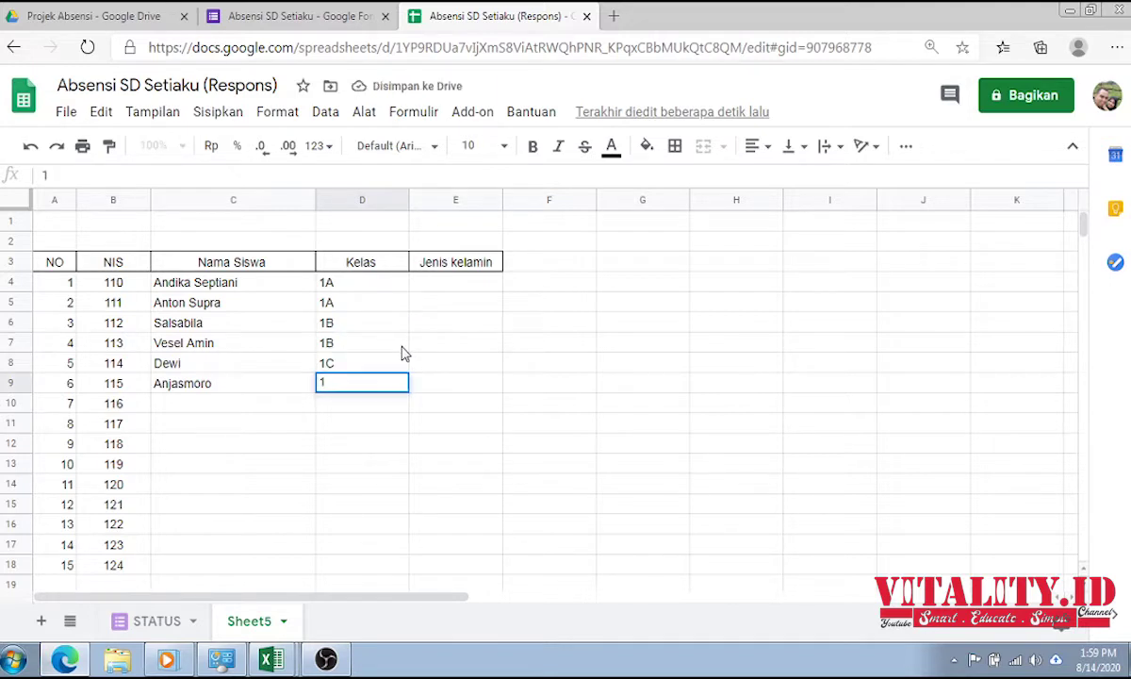
text(D)
click(569, 425)
click(360, 394)
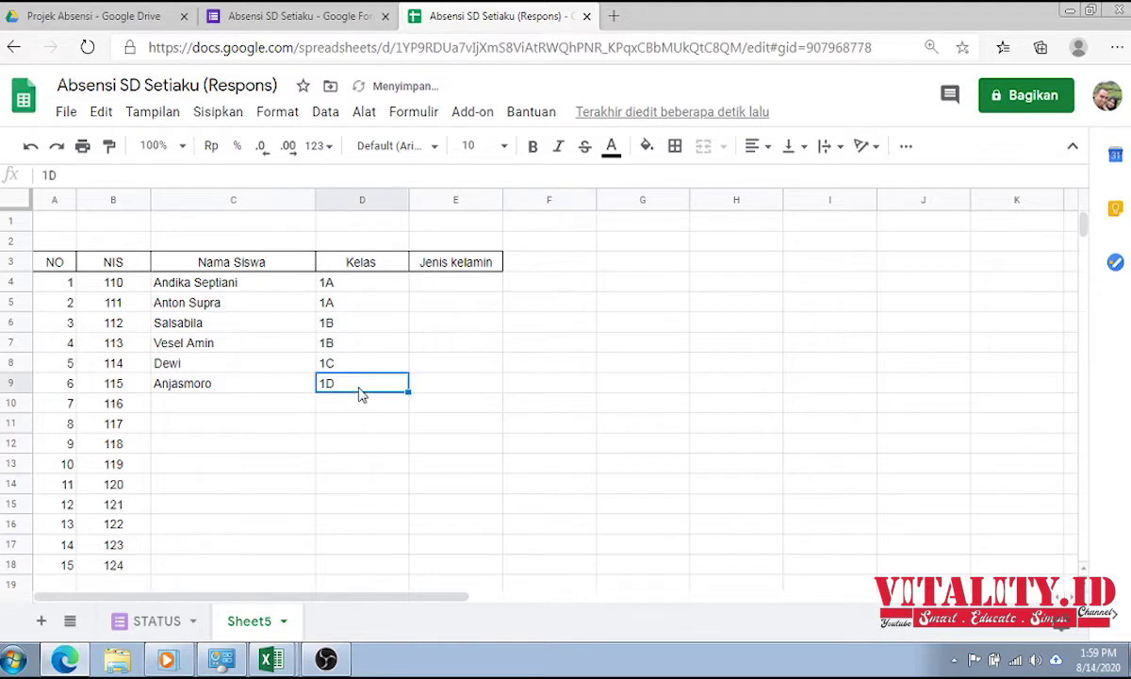
double_click(359, 394)
key(ctrl+a)
text(1)
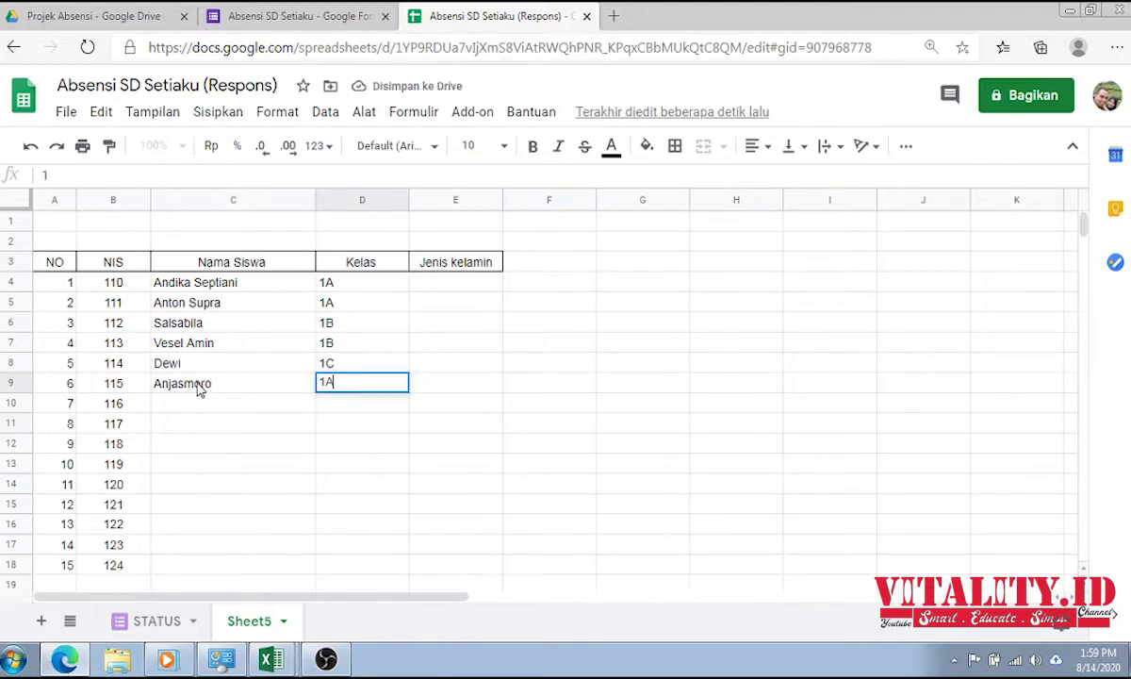
click(516, 424)
double_click(362, 384)
key(ctrl+a)
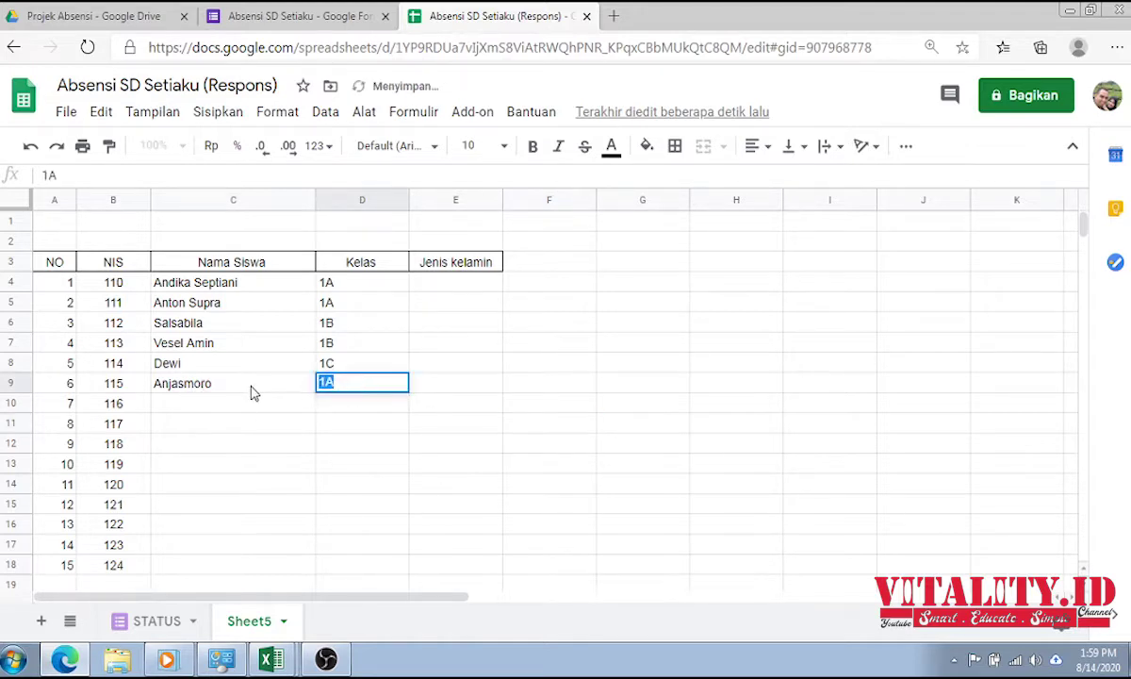
text(2A)
click(462, 439)
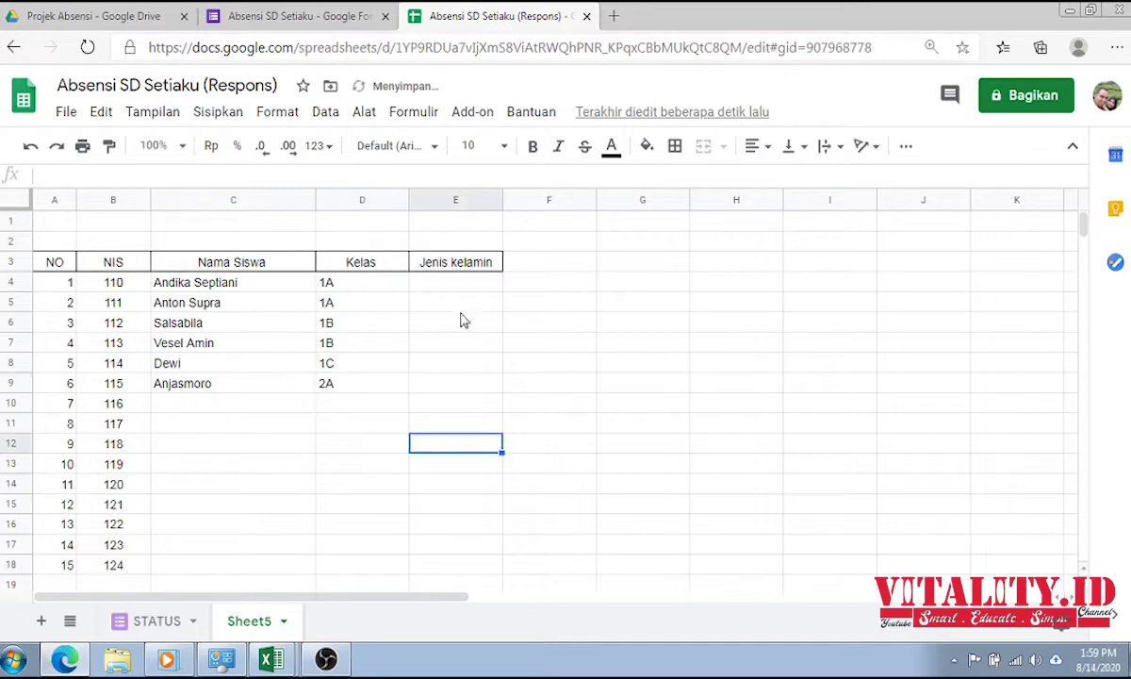
click(66, 283)
key(shift+Right)
key(shift+Right)
key(shift+Right)
key(shift+Right)
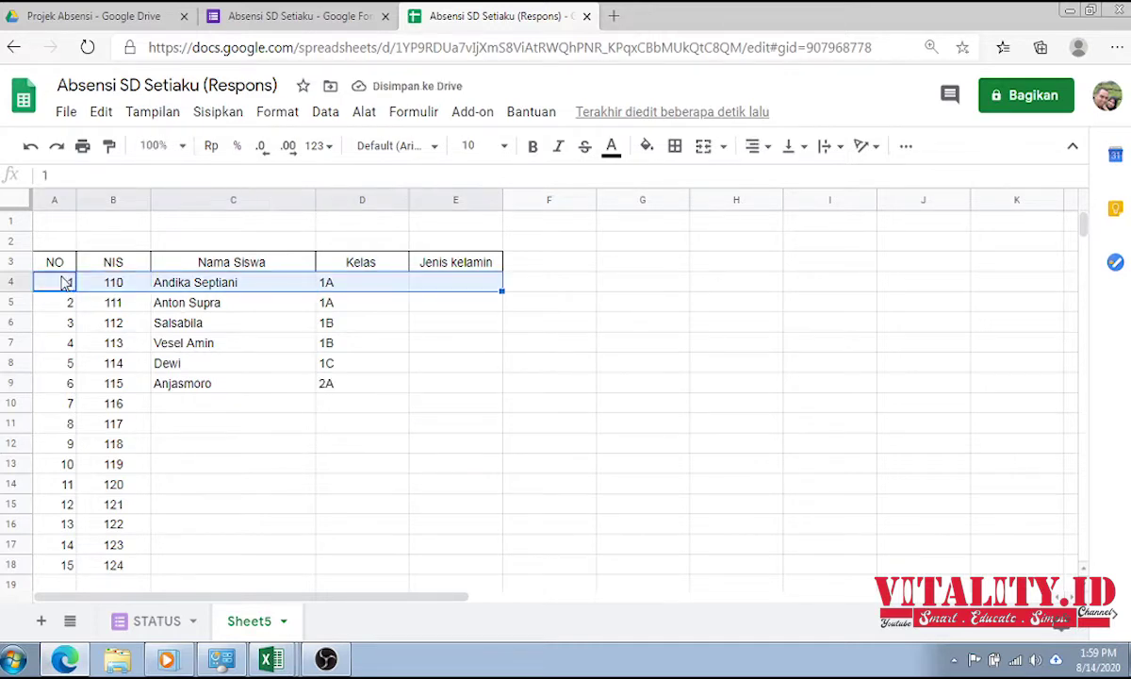
- Apply All borders to the student table A4:E18
key(shift+Down)
key(shift+Down)
key(shift+Down)
key(shift+Down)
key(shift+Down)
key(shift+Down)
key(shift+Down)
key(shift+Down)
key(shift+Down)
key(shift+Down)
key(shift+Down)
key(shift+Down)
key(shift+Down)
key(shift+Down)
key(shift+Down)
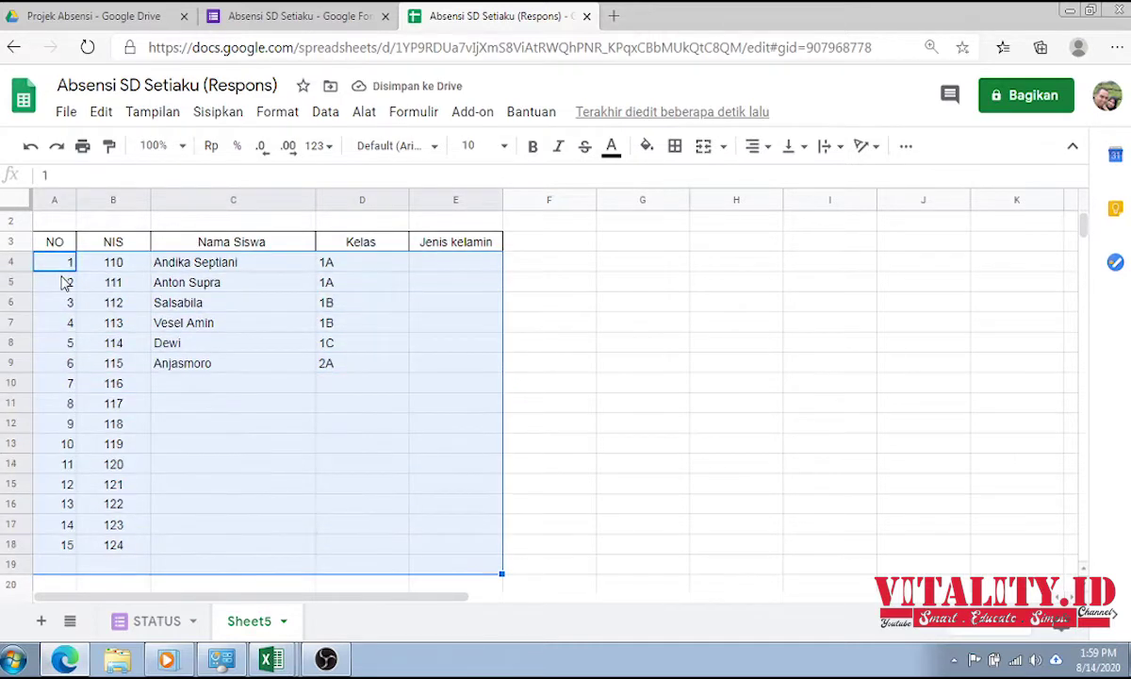
key(shift+Up)
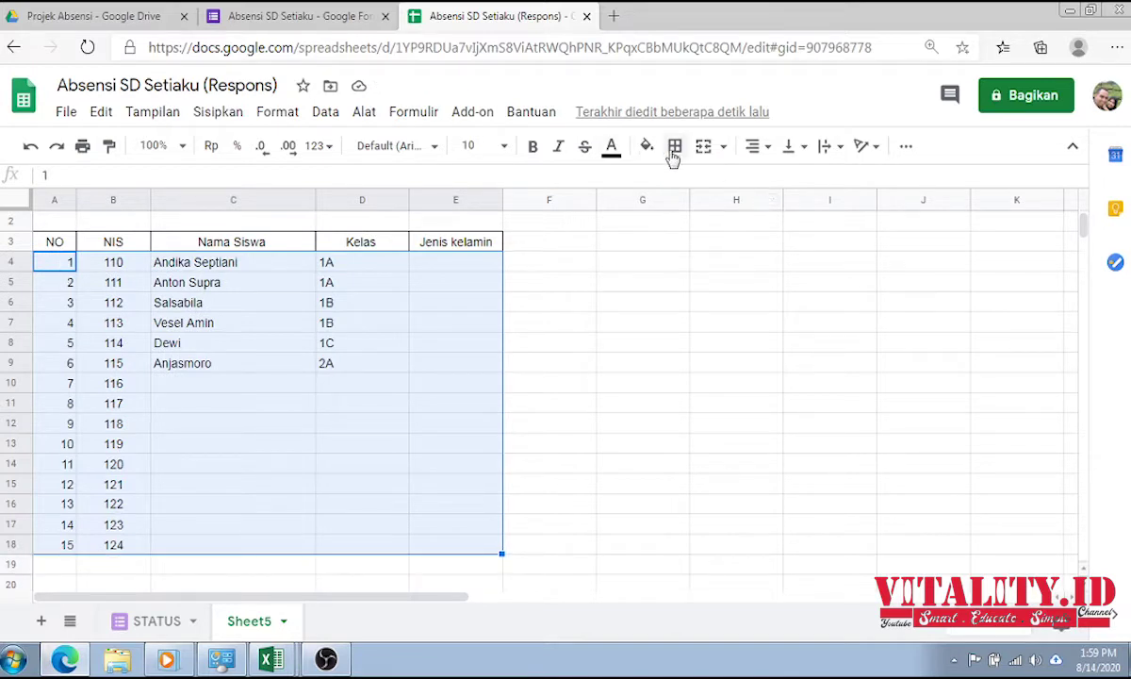
click(674, 148)
click(693, 189)
click(709, 346)
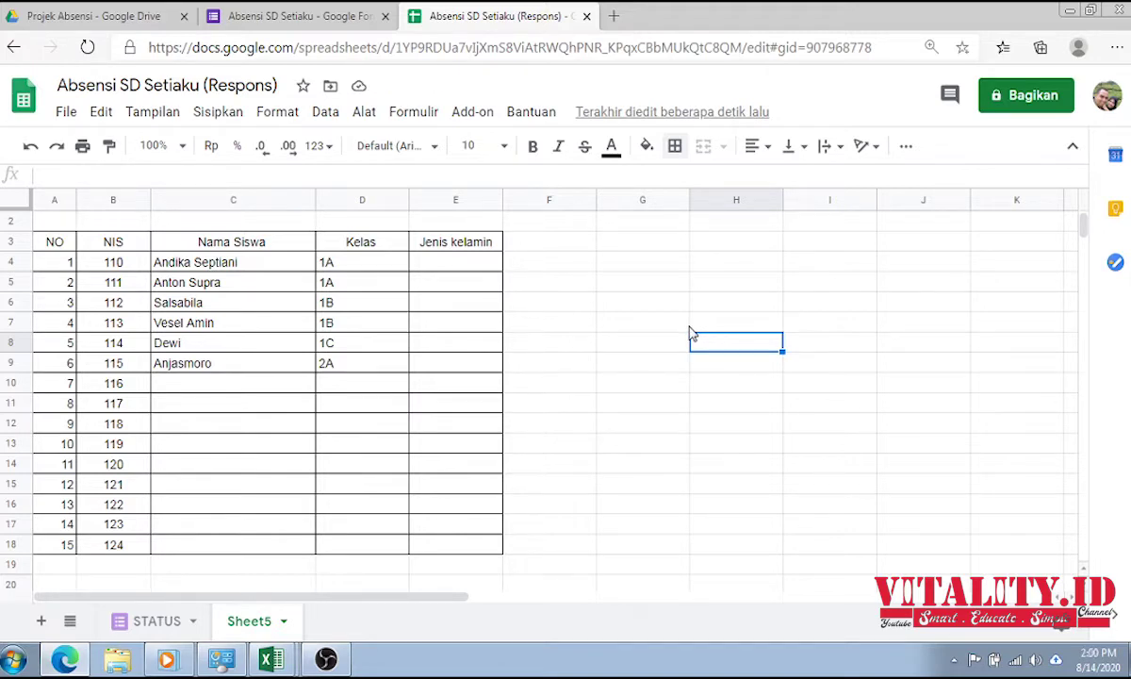
- Select the NIS values B4:B18, then review the form's masukan NIS question validation
click(119, 268)
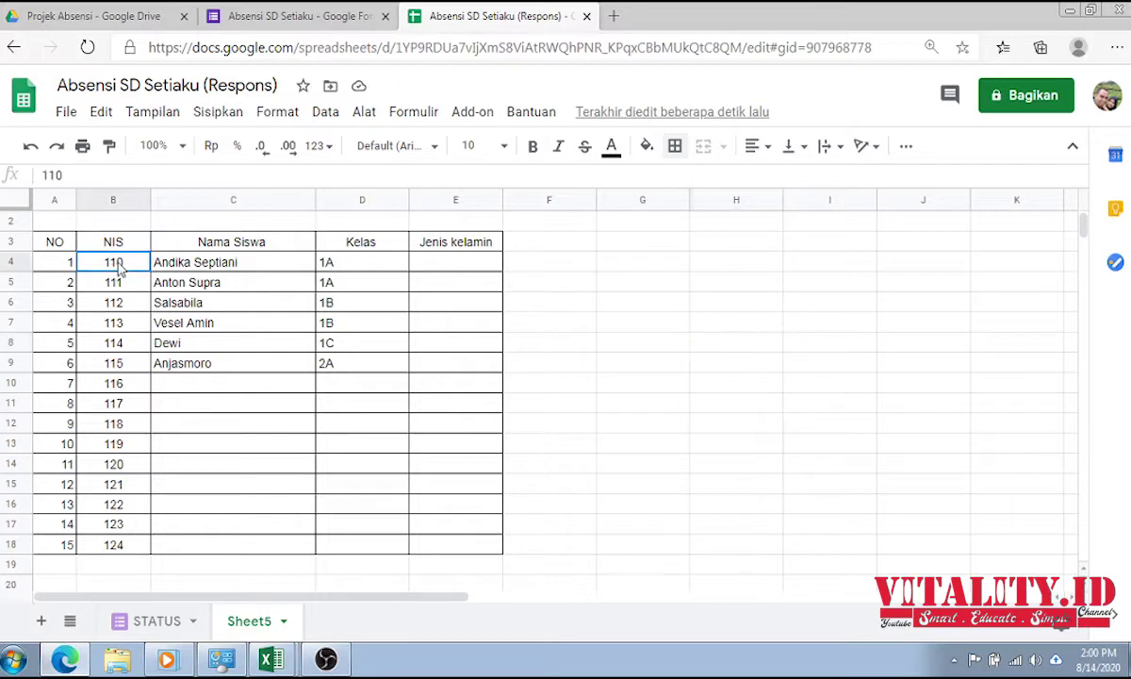
drag(119, 268, 123, 556)
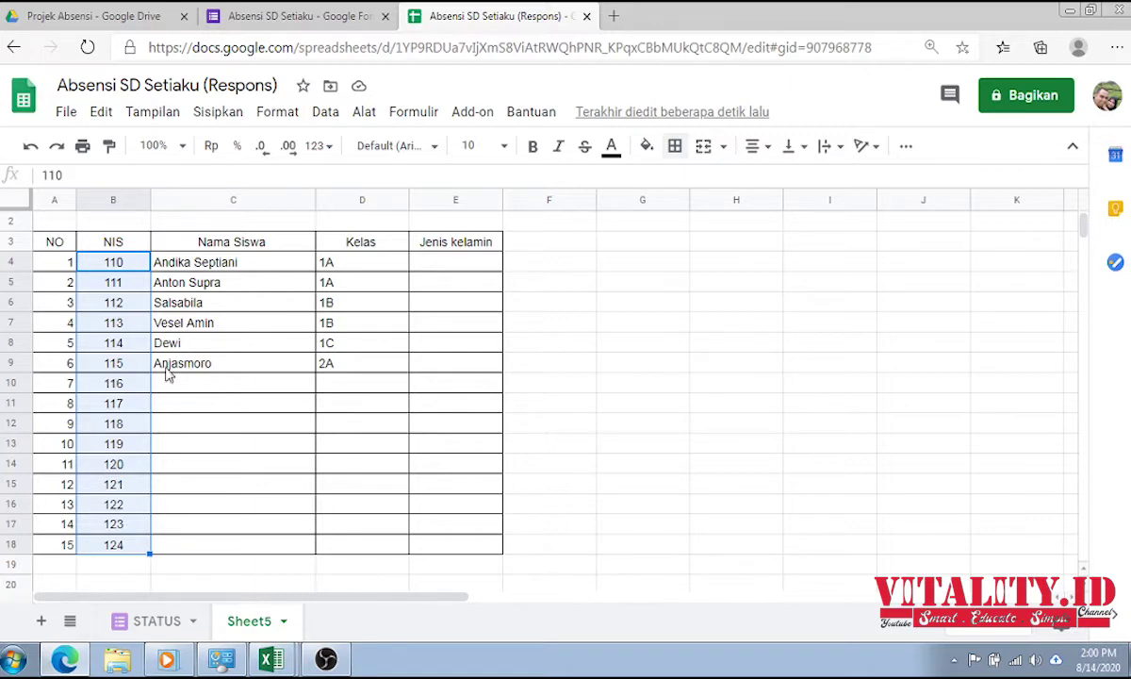
click(305, 23)
scroll(354, 363, up, 2)
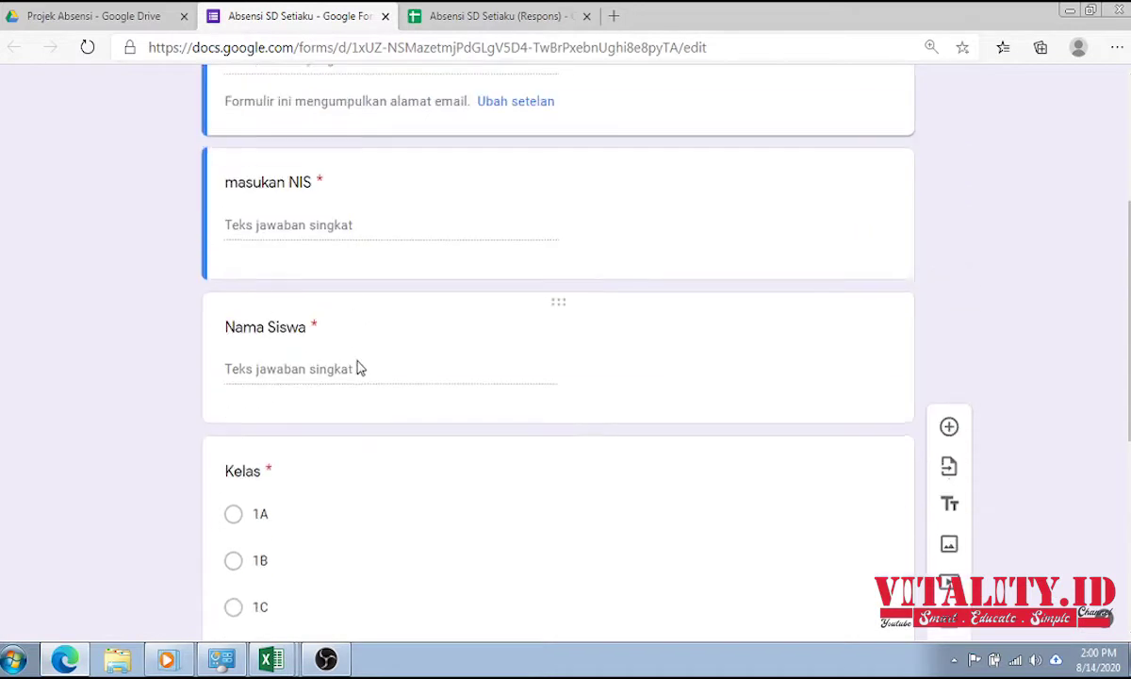
scroll(354, 377, up, 2)
click(378, 298)
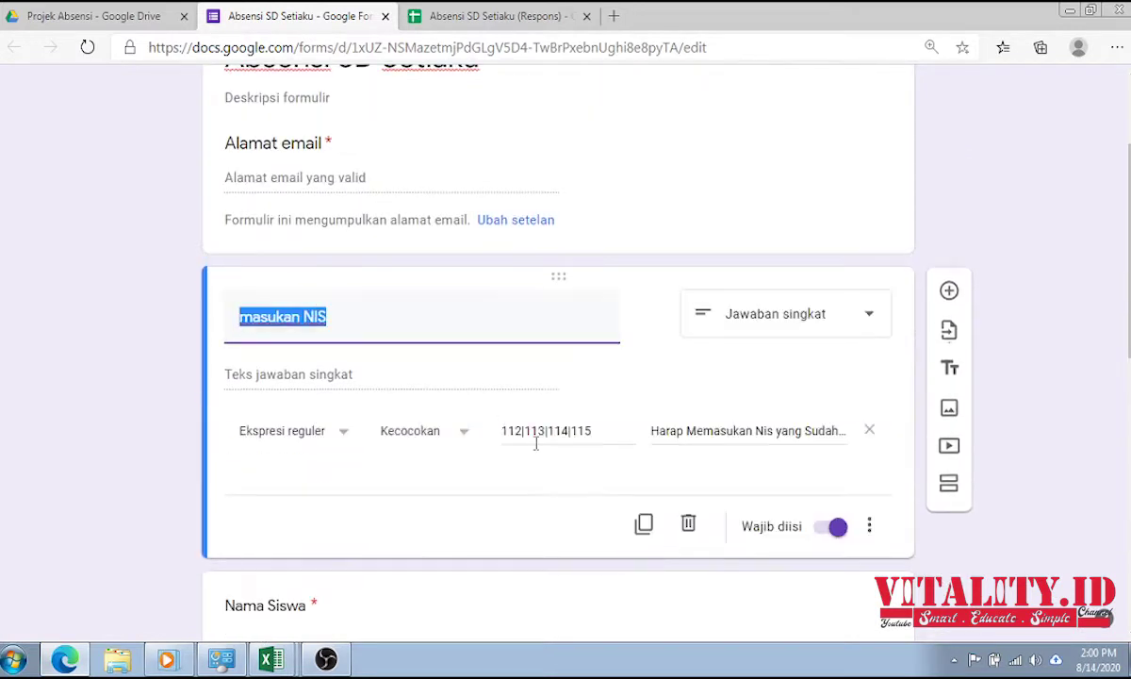
click(537, 16)
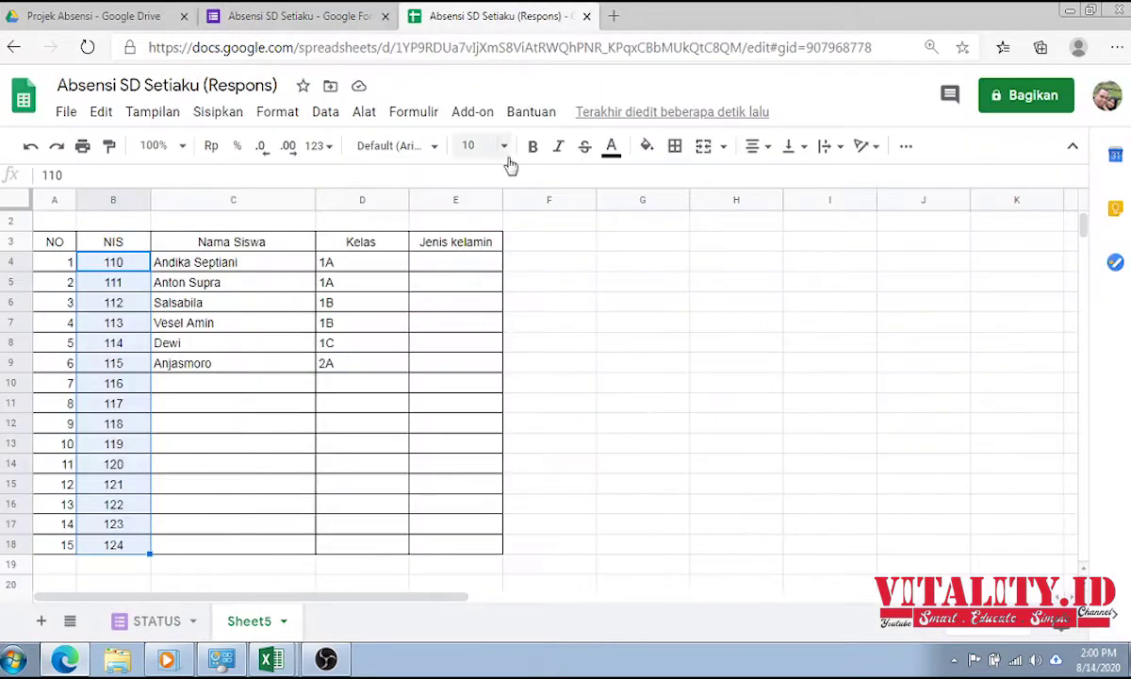
- Enter =B4 in F4 to start the NIS list with 110
click(557, 250)
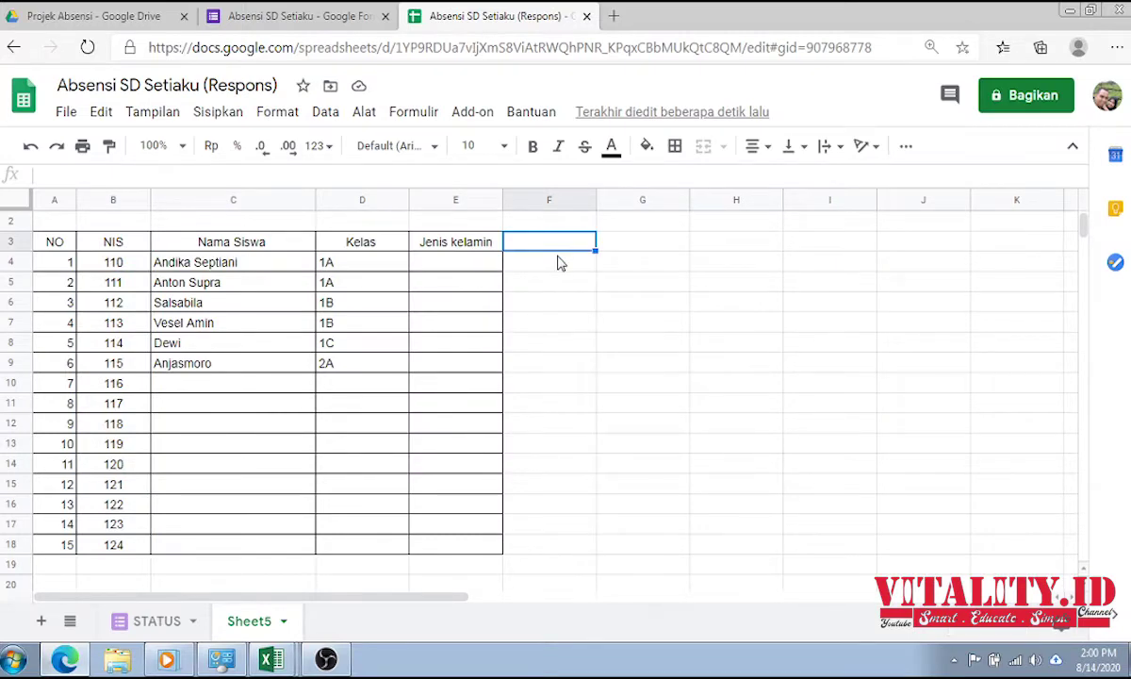
click(549, 268)
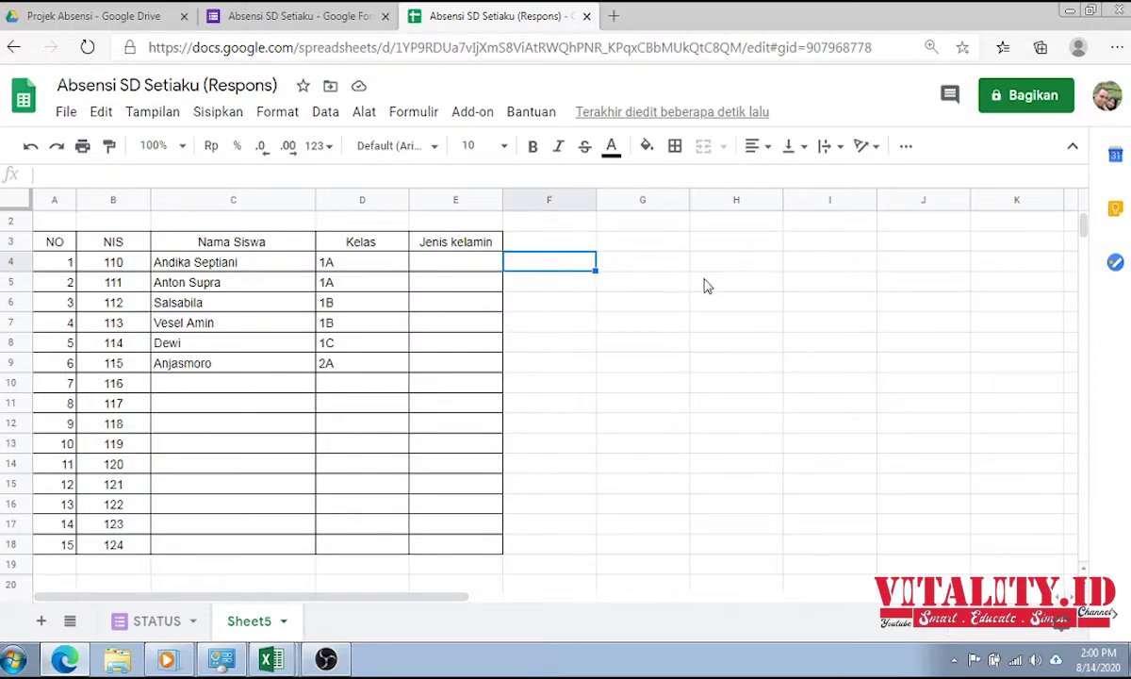
text(=)
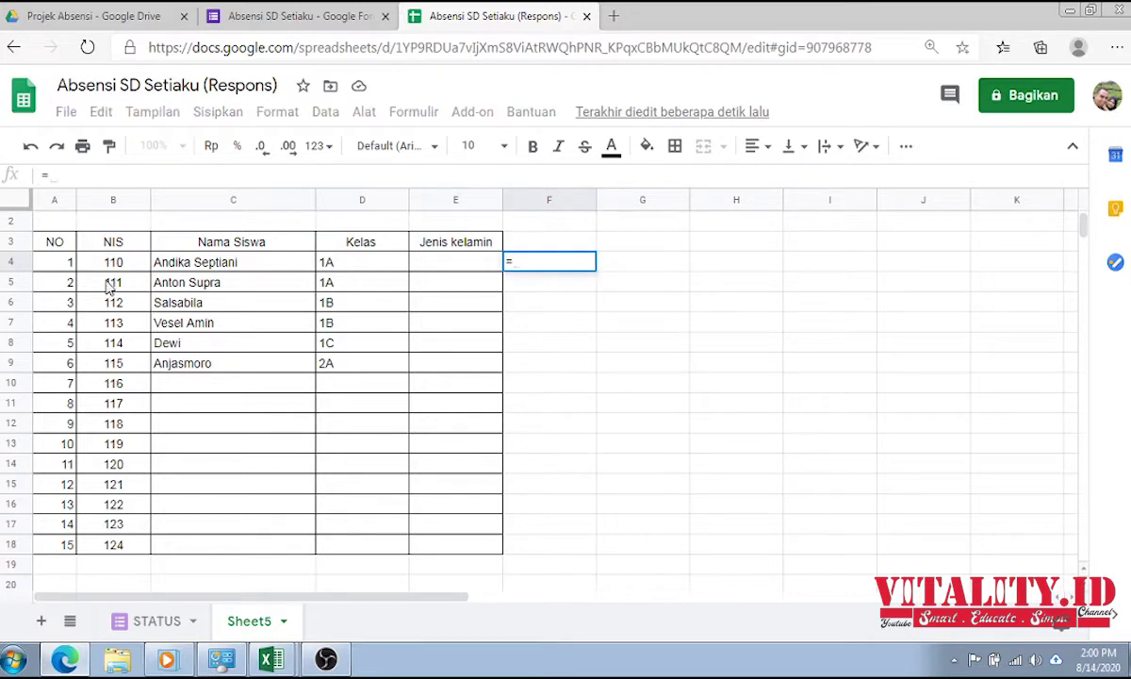
click(127, 265)
key(Return)
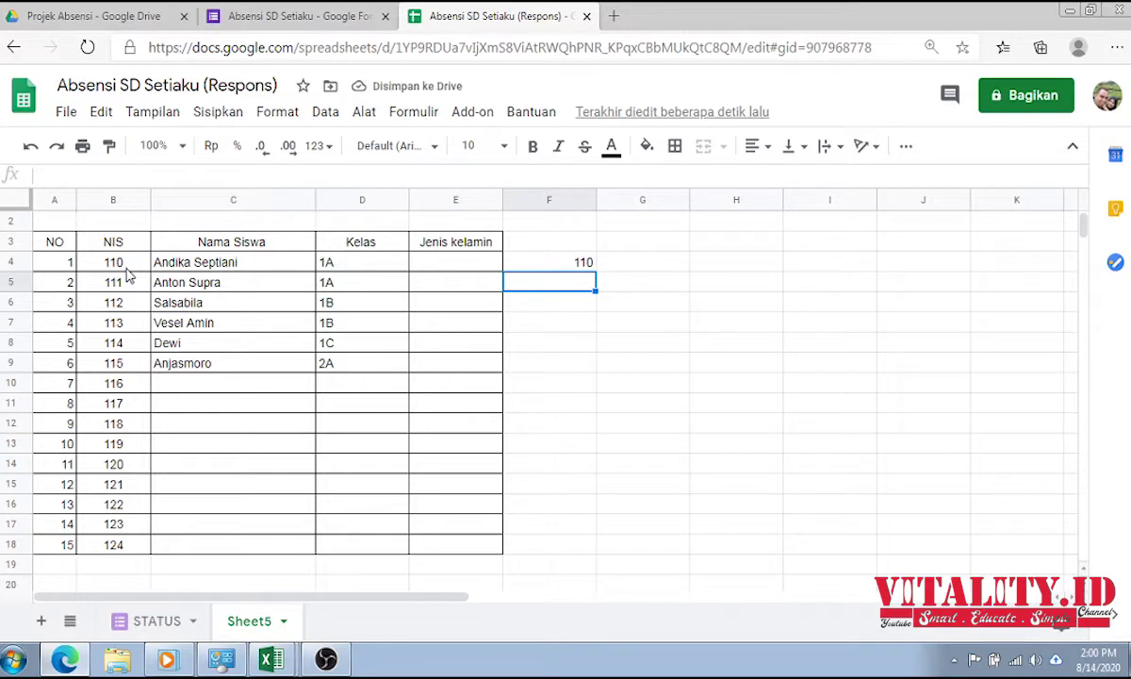
- Enter =F4&" | "&B5 in F5 to append the next NIS
text(=)
click(542, 261)
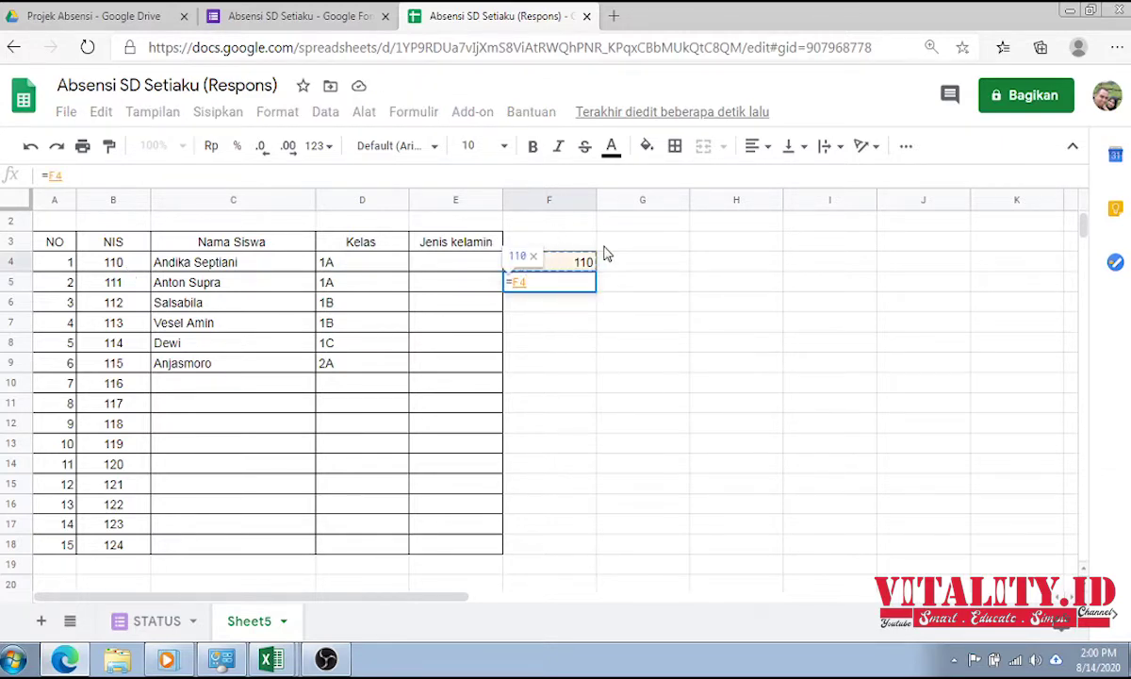
text(&)
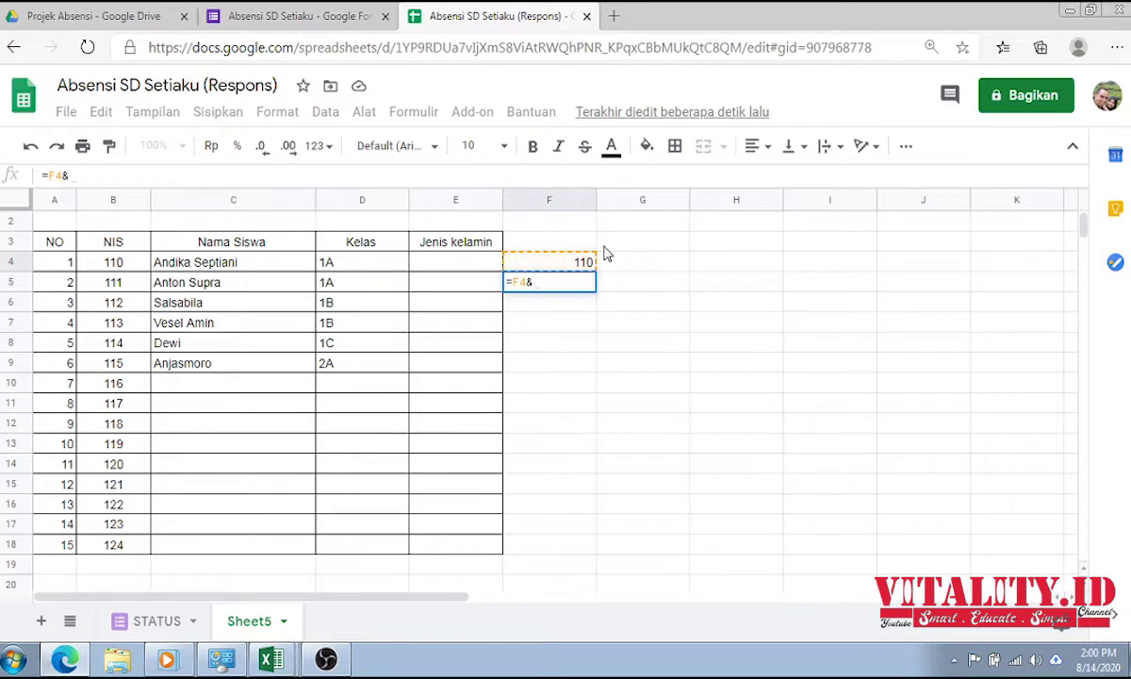
text(")
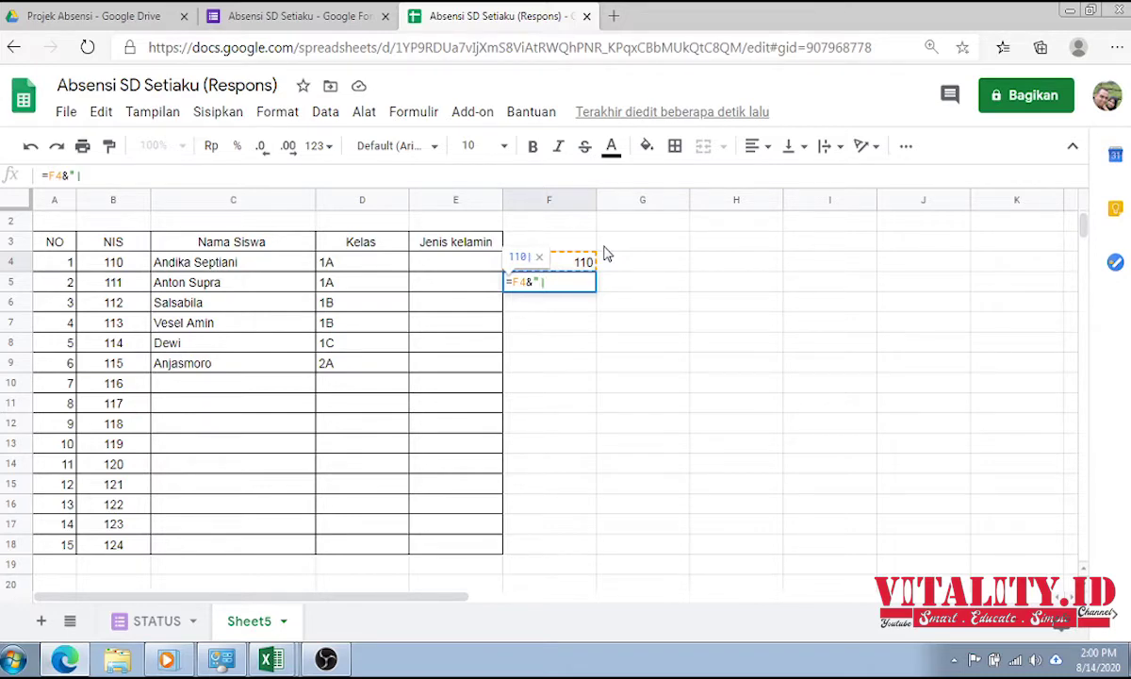
text( | )
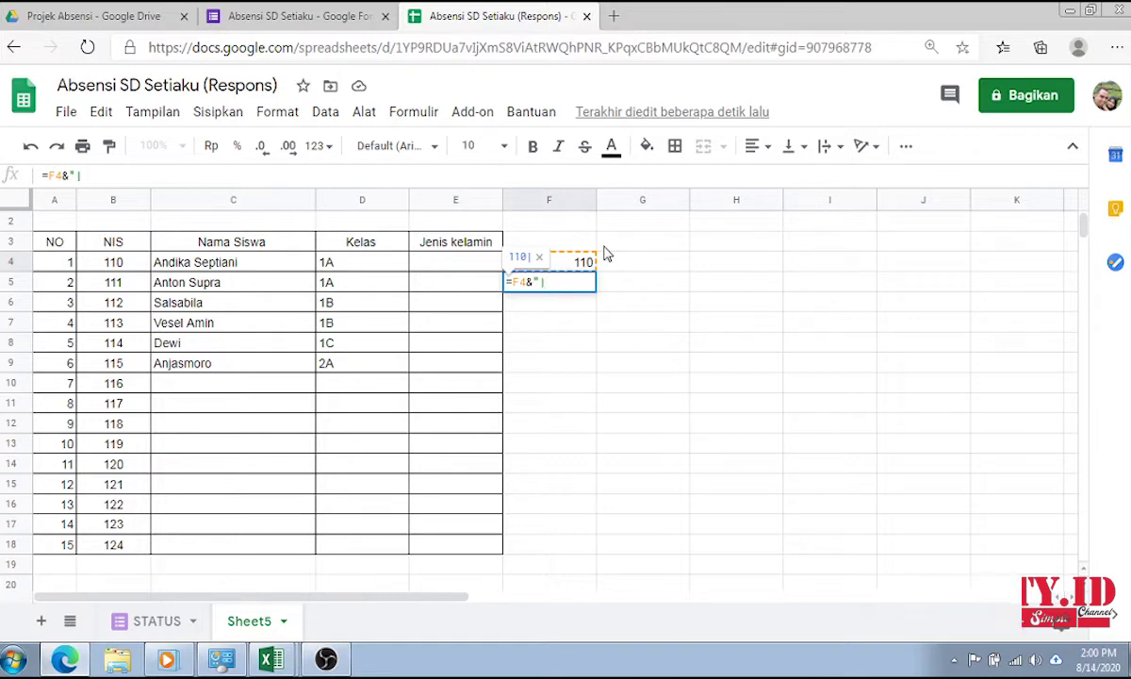
text(")
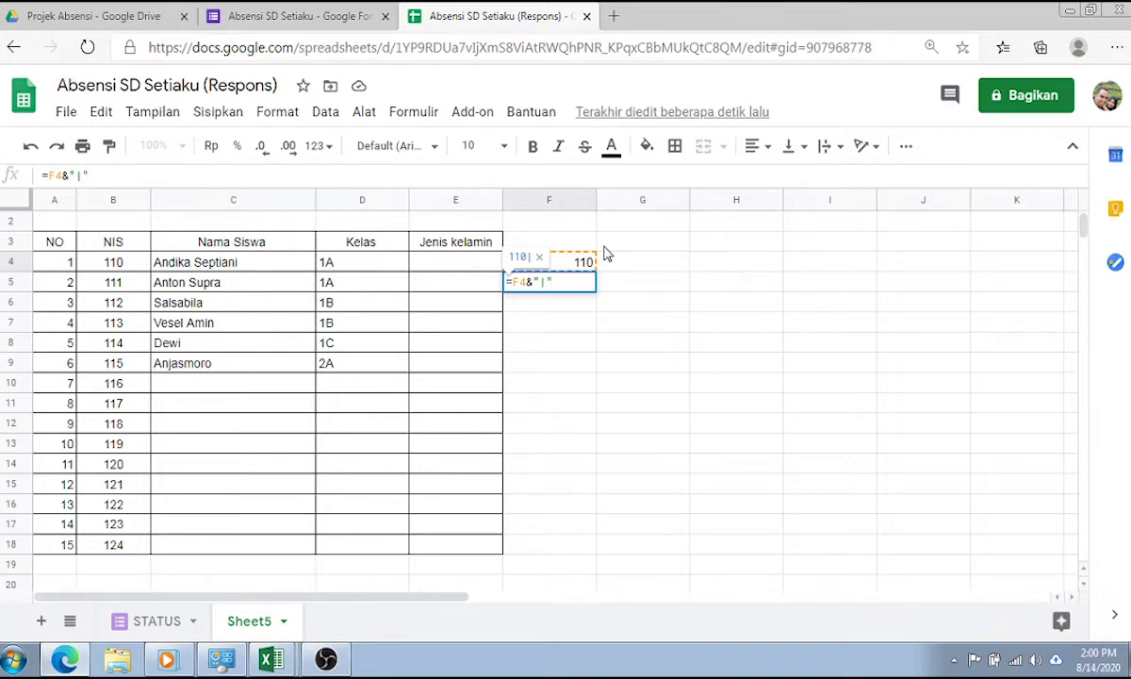
text(&)
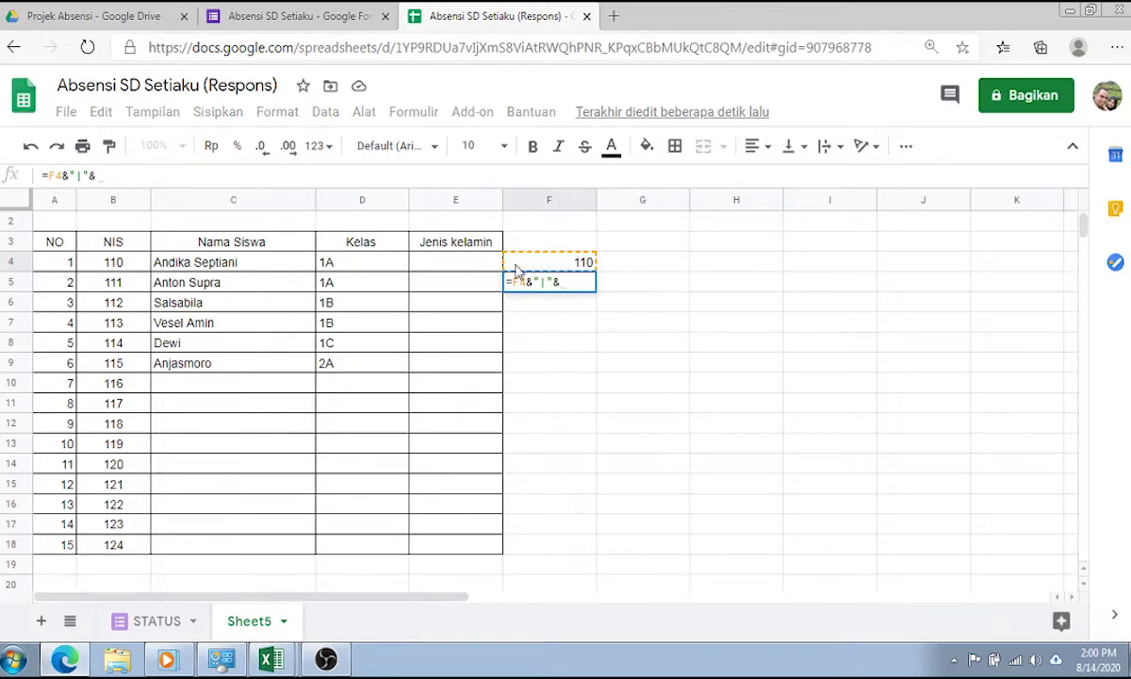
click(110, 282)
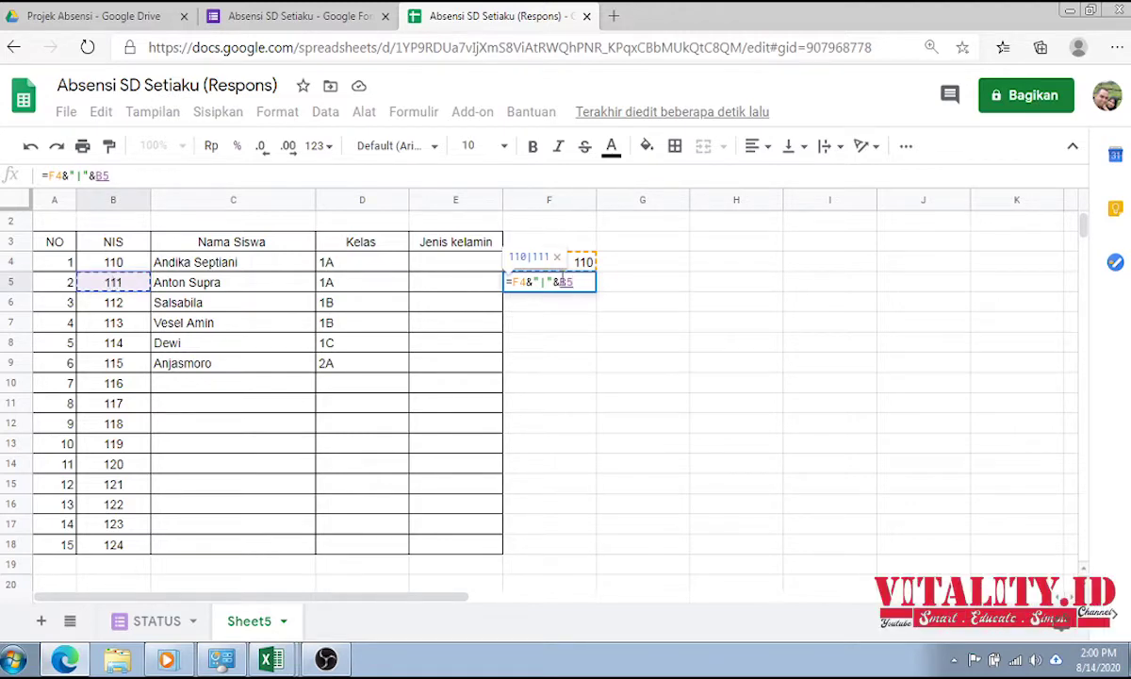
key(Return)
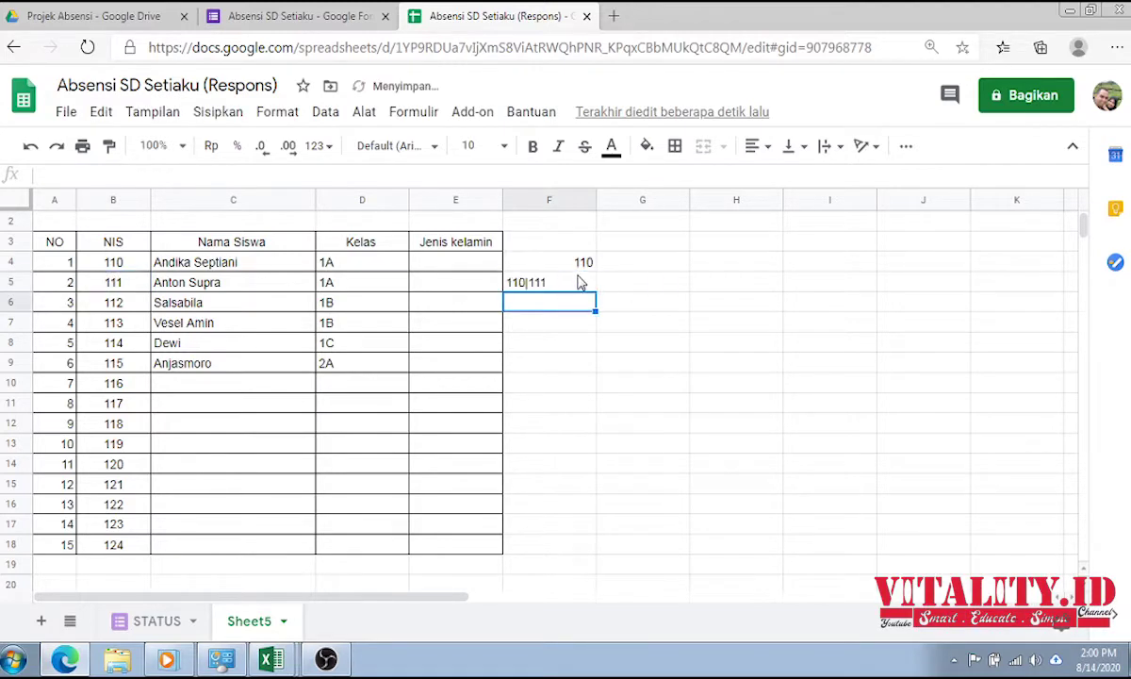
- Fill the F5 formula down to F18 and copy the complete NIS list in F18
click(579, 284)
drag(596, 290, 585, 545)
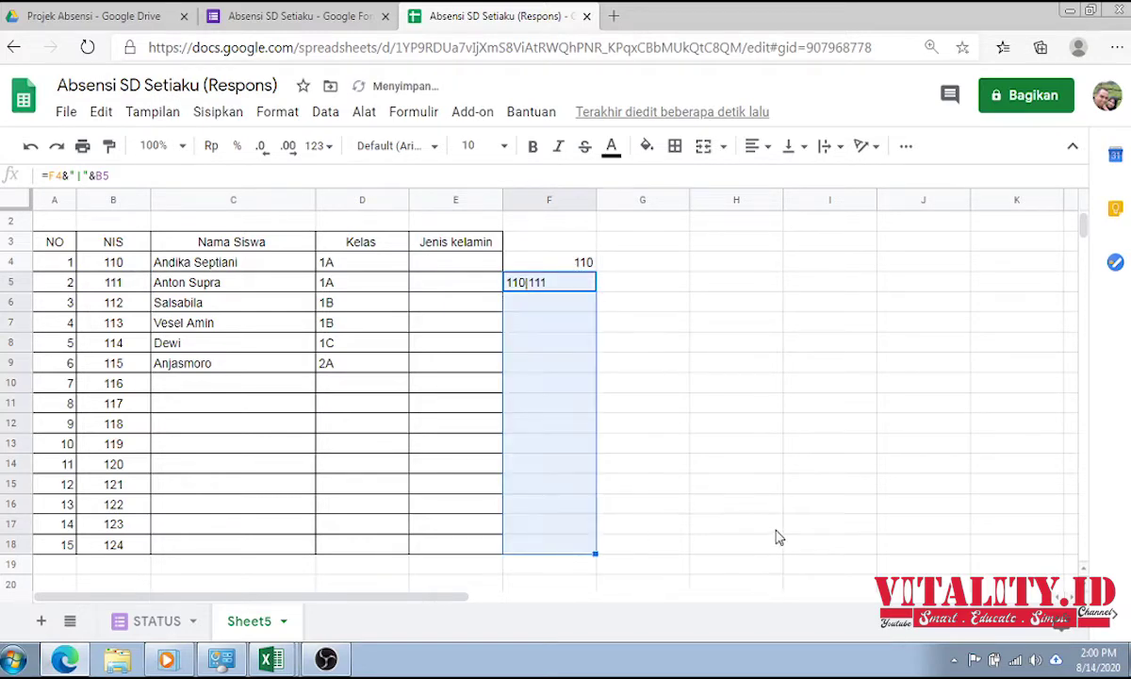
click(909, 465)
click(563, 547)
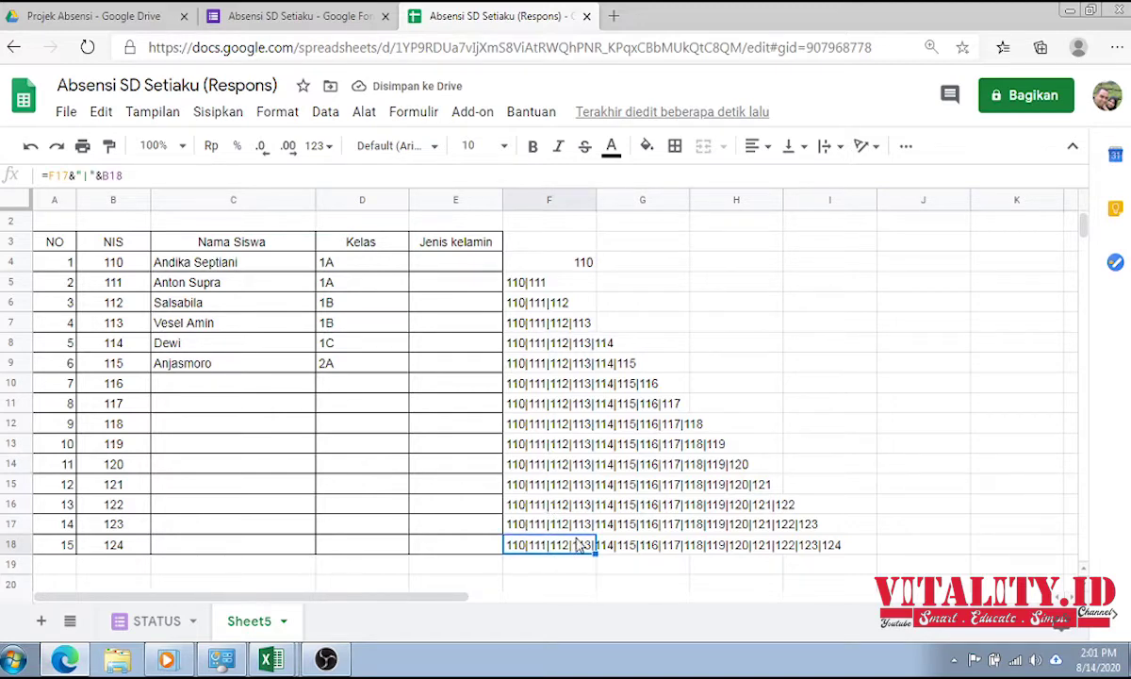
key(ctrl+c)
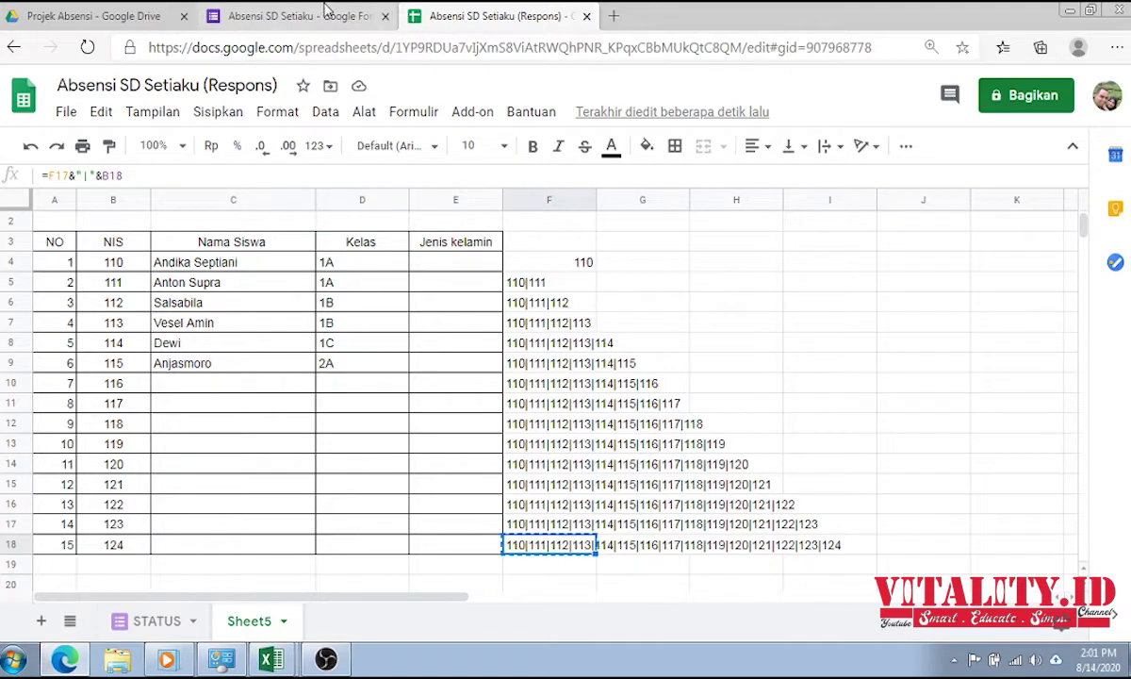
- Replace the masukan NIS regex pattern with the pasted NIS list
click(325, 12)
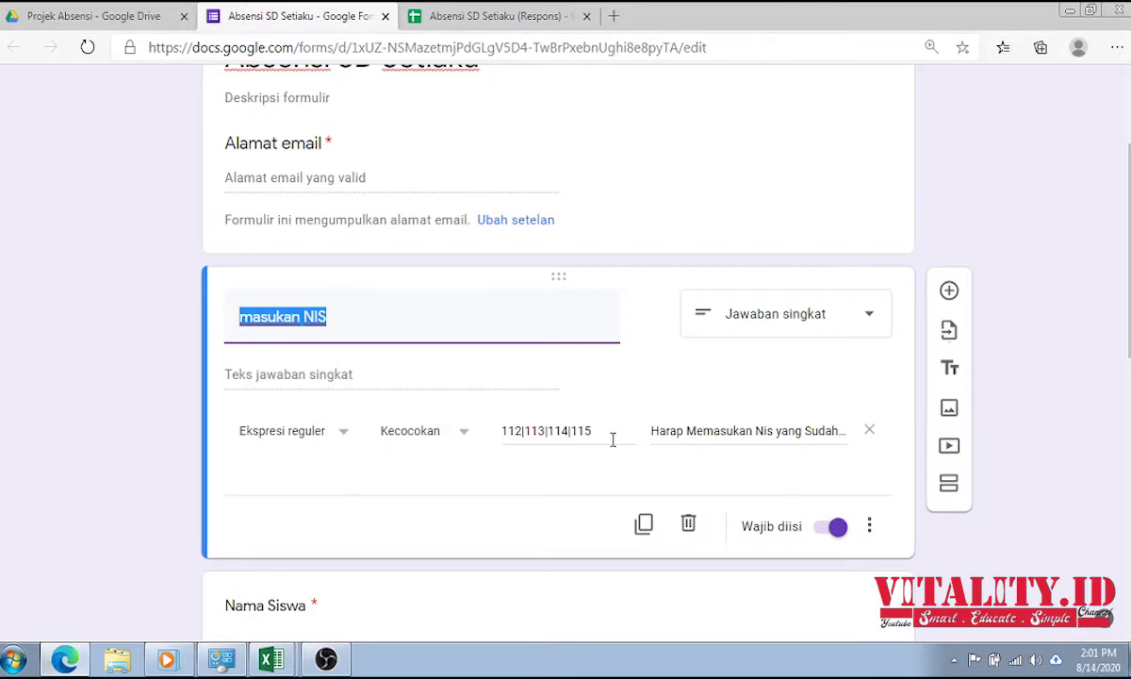
drag(612, 439, 482, 444)
key(ctrl+v)
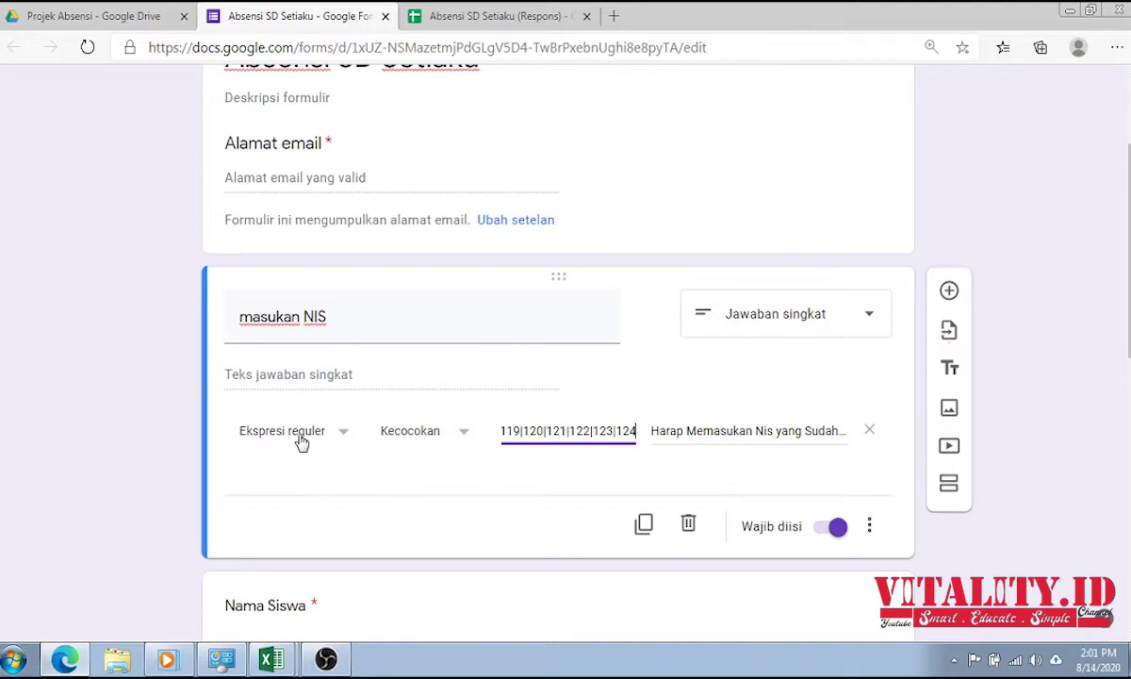
- Keep Ekspresi reguler with Kecocokan, check the error message, and go back to Sheets
click(870, 527)
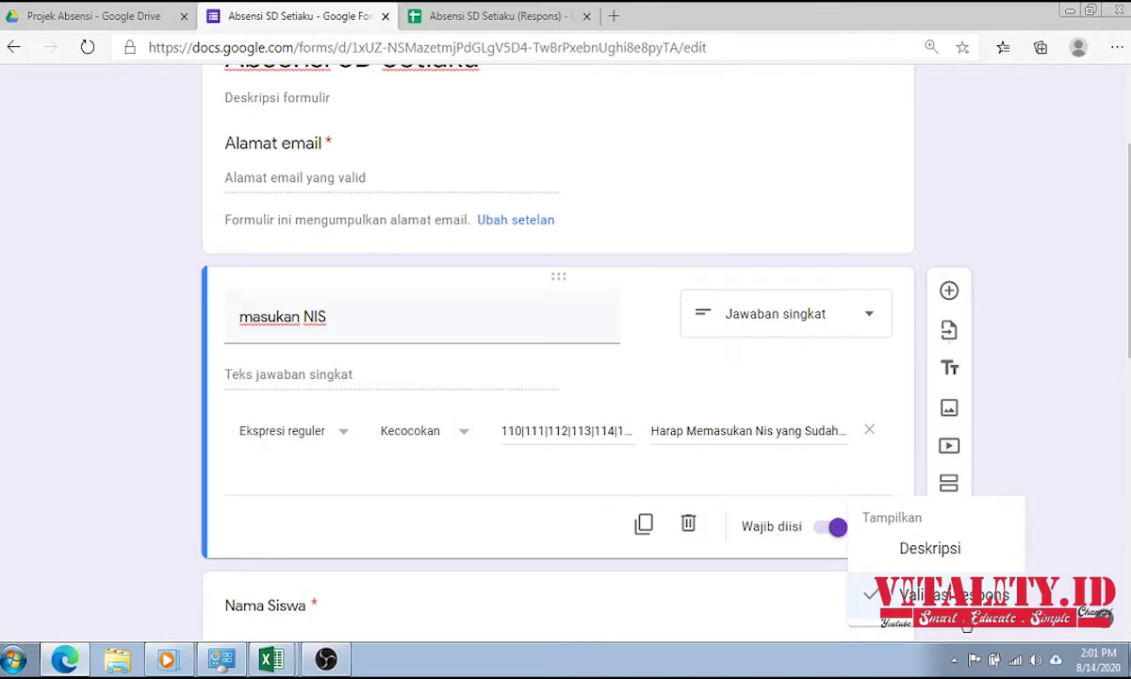
click(344, 438)
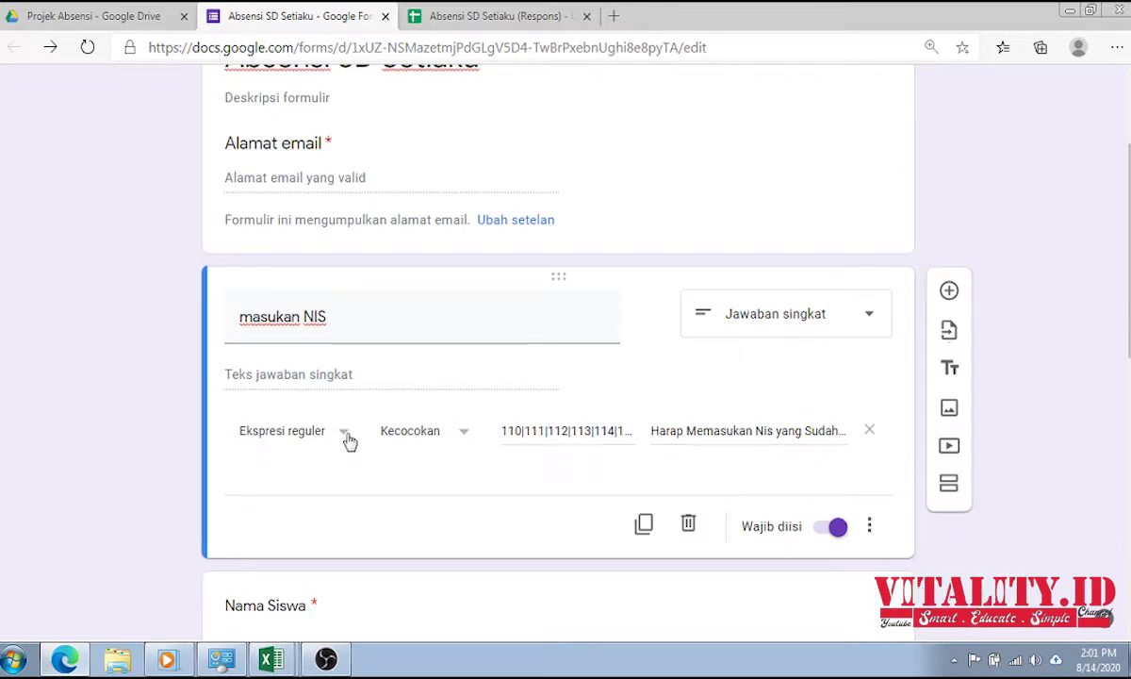
click(348, 439)
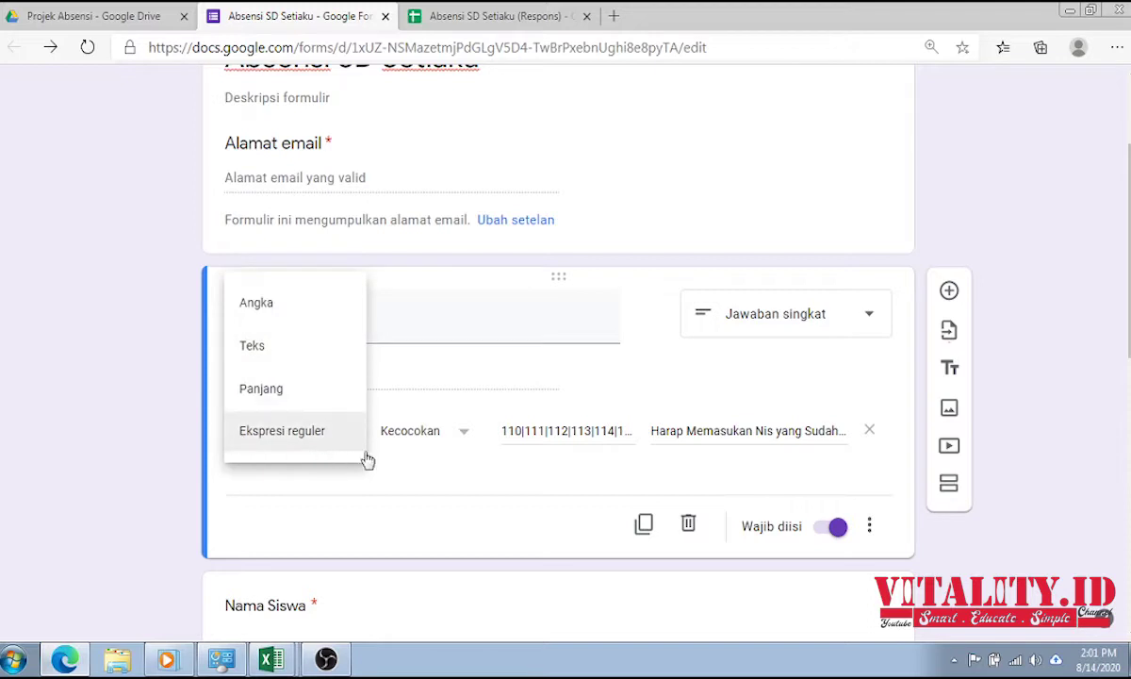
click(362, 445)
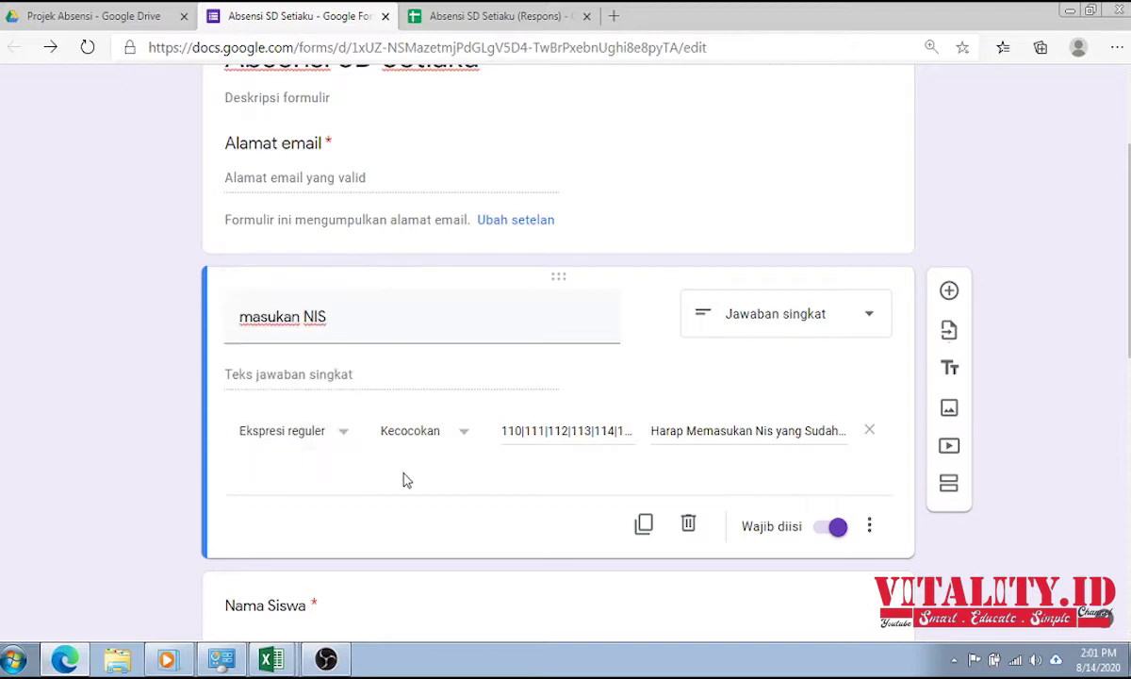
click(466, 434)
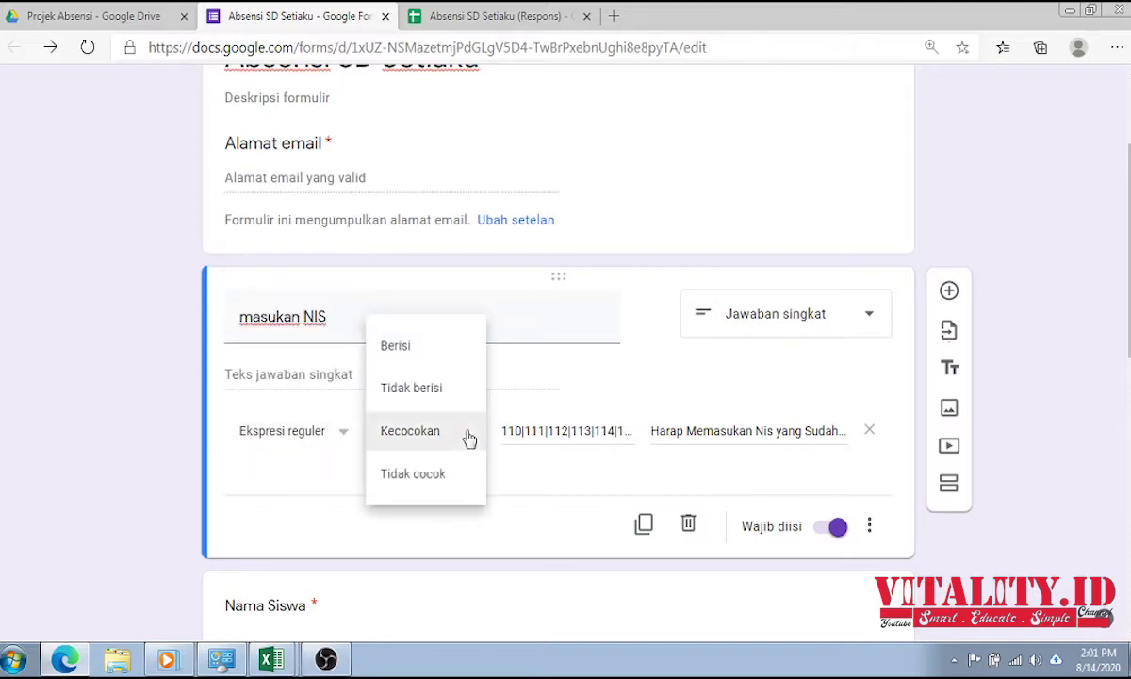
click(577, 479)
click(678, 433)
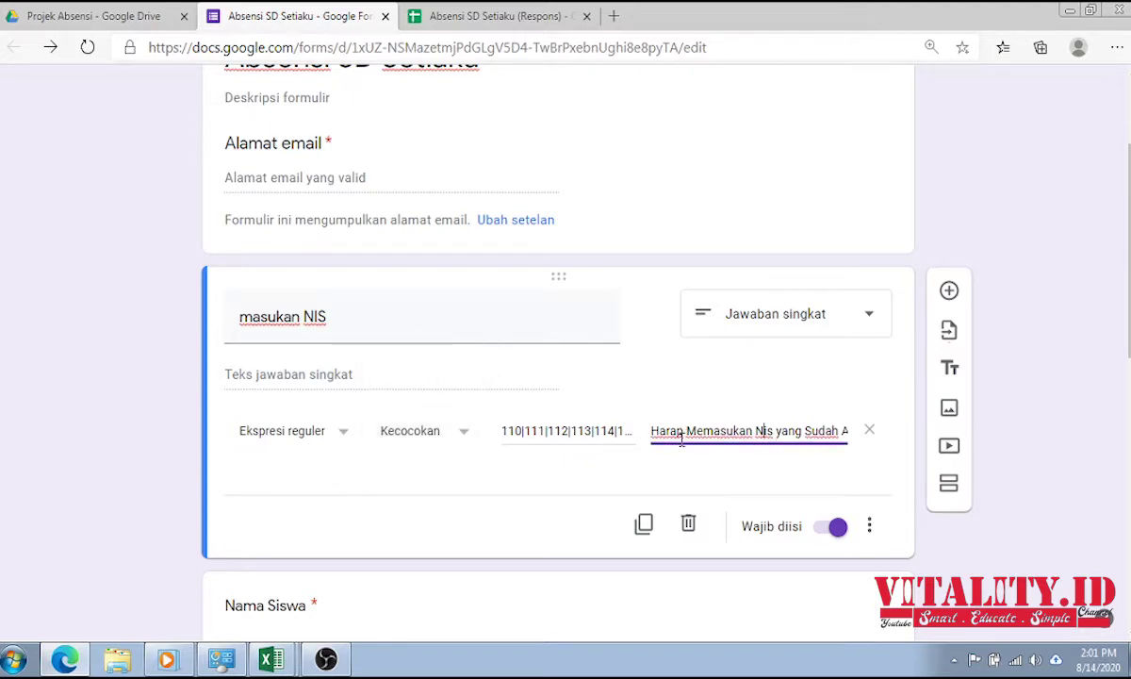
key(End)
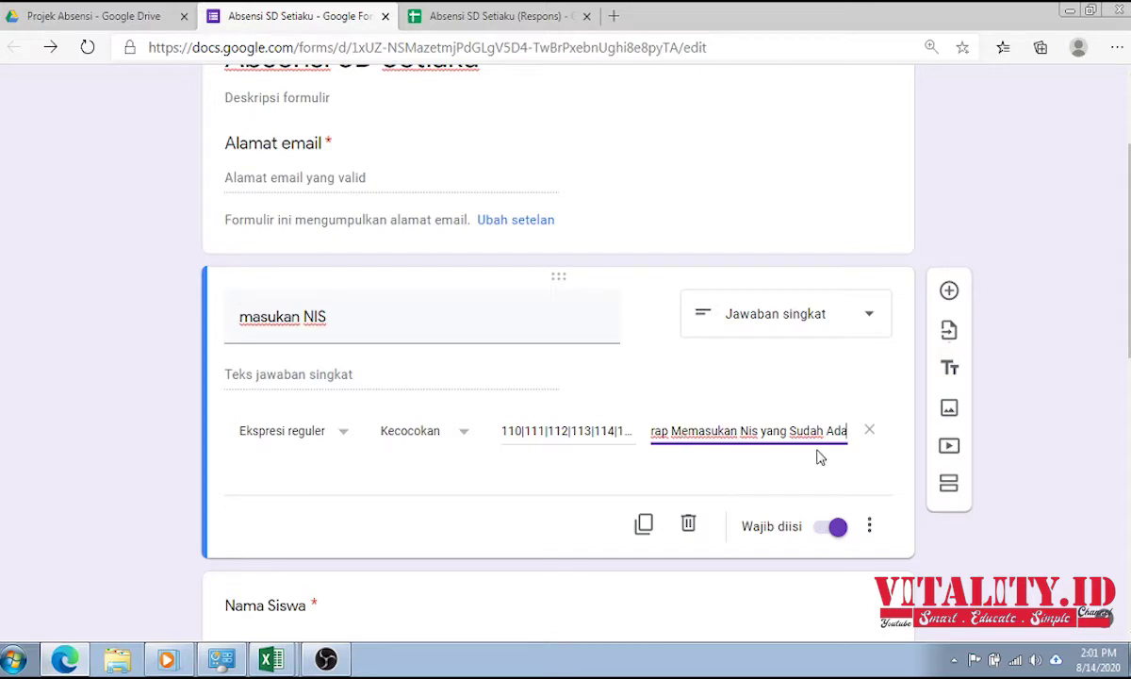
click(563, 16)
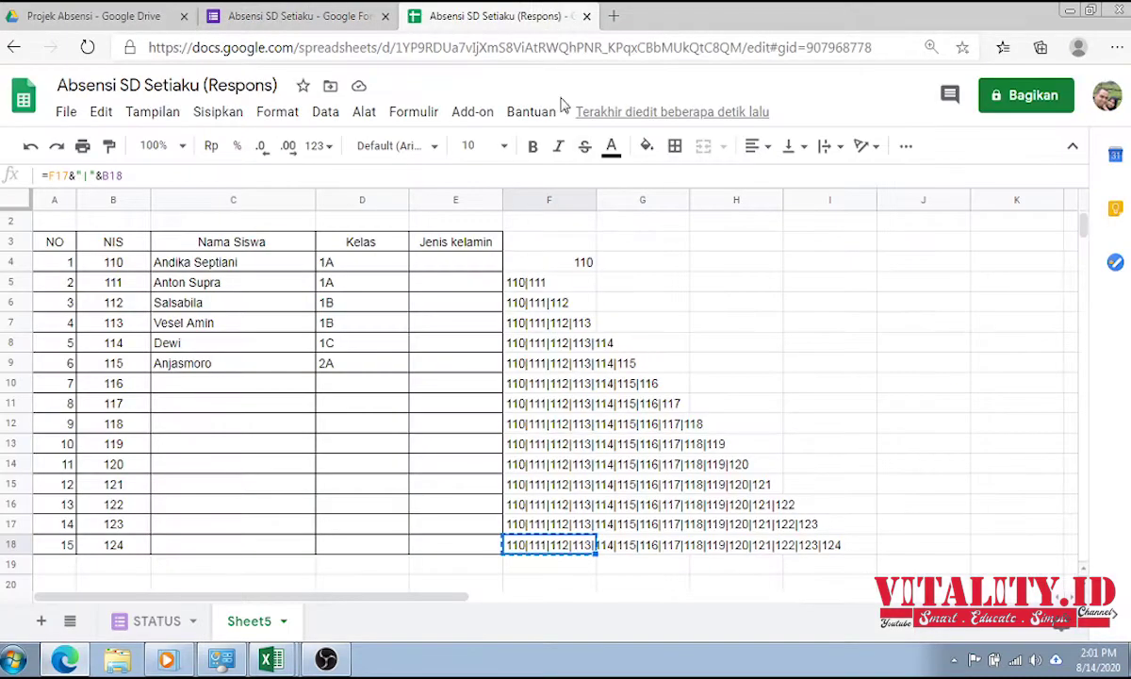
- Widen column F to fit the longest list and give F3:F18 all borders
click(643, 319)
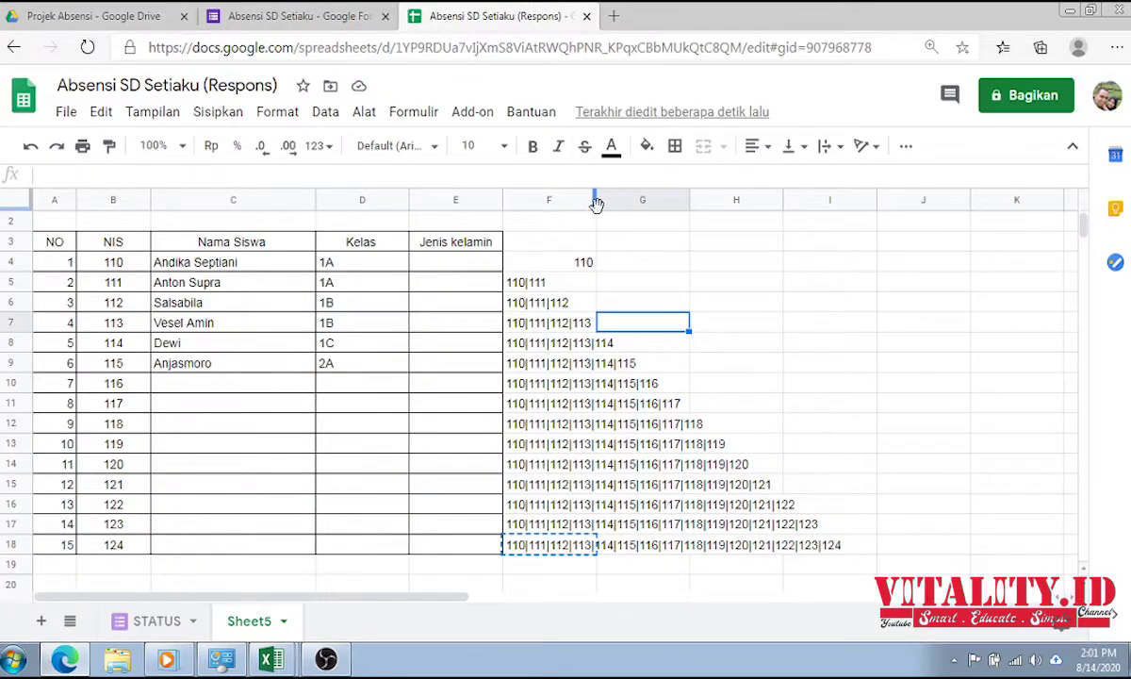
drag(596, 202, 754, 264)
drag(561, 244, 579, 545)
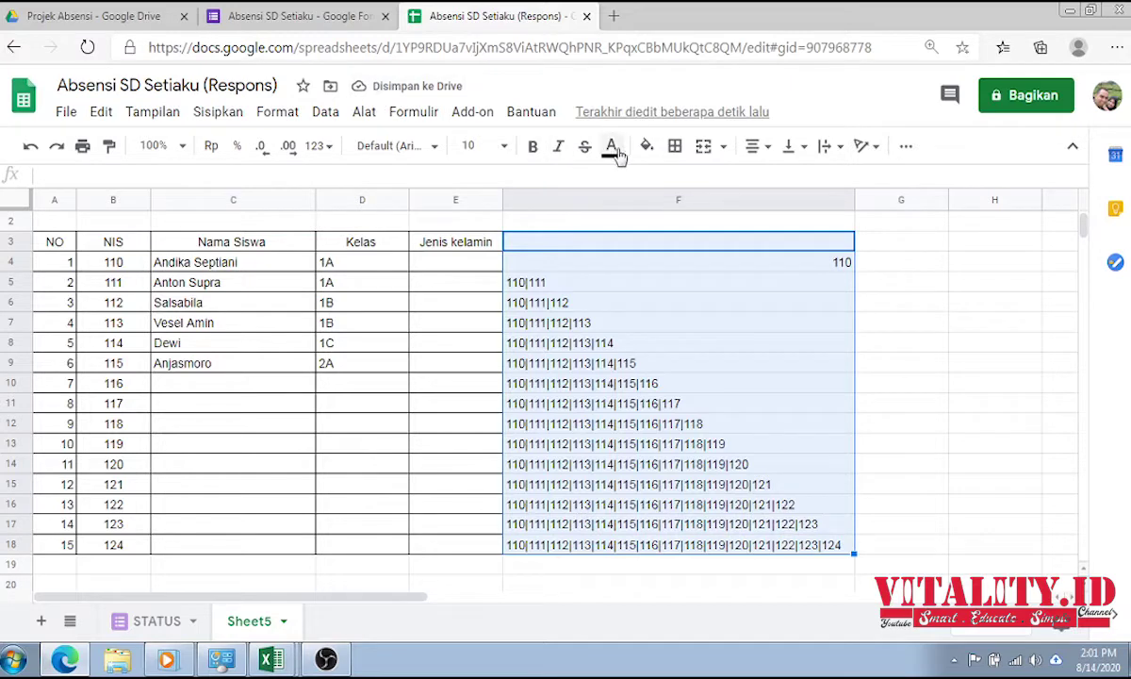
click(675, 146)
click(682, 182)
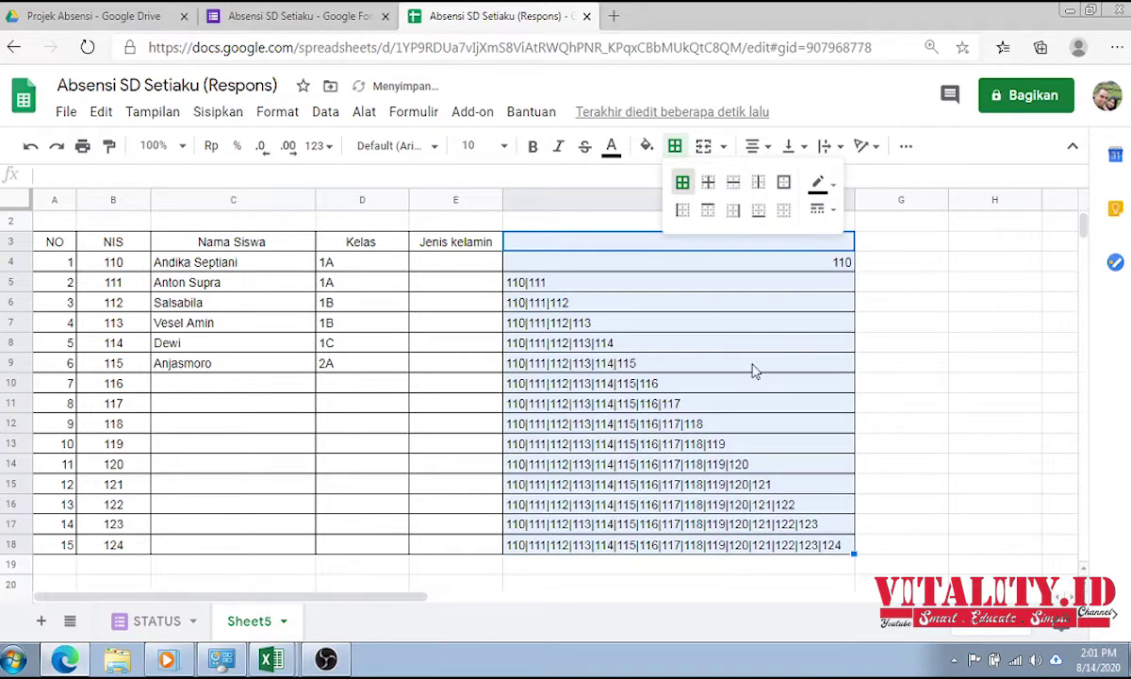
click(754, 371)
click(952, 367)
- Head column F as CODE NIS FORMULIR in F3 and left-align the 110 in F4
click(676, 260)
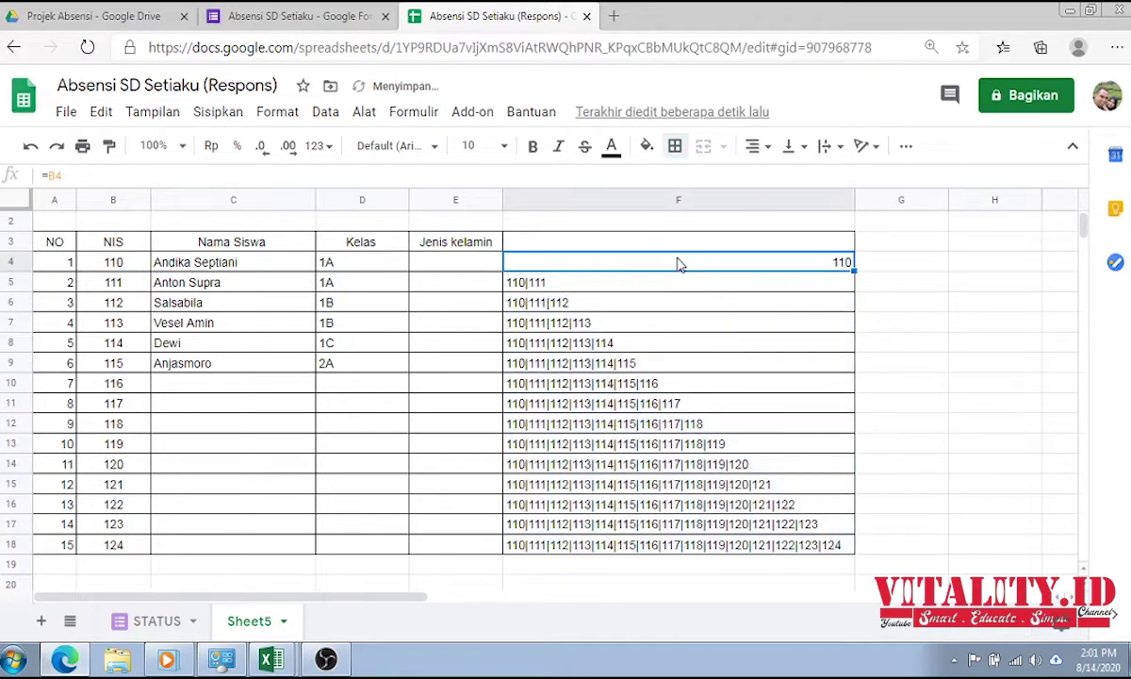
click(589, 240)
text(cODE )
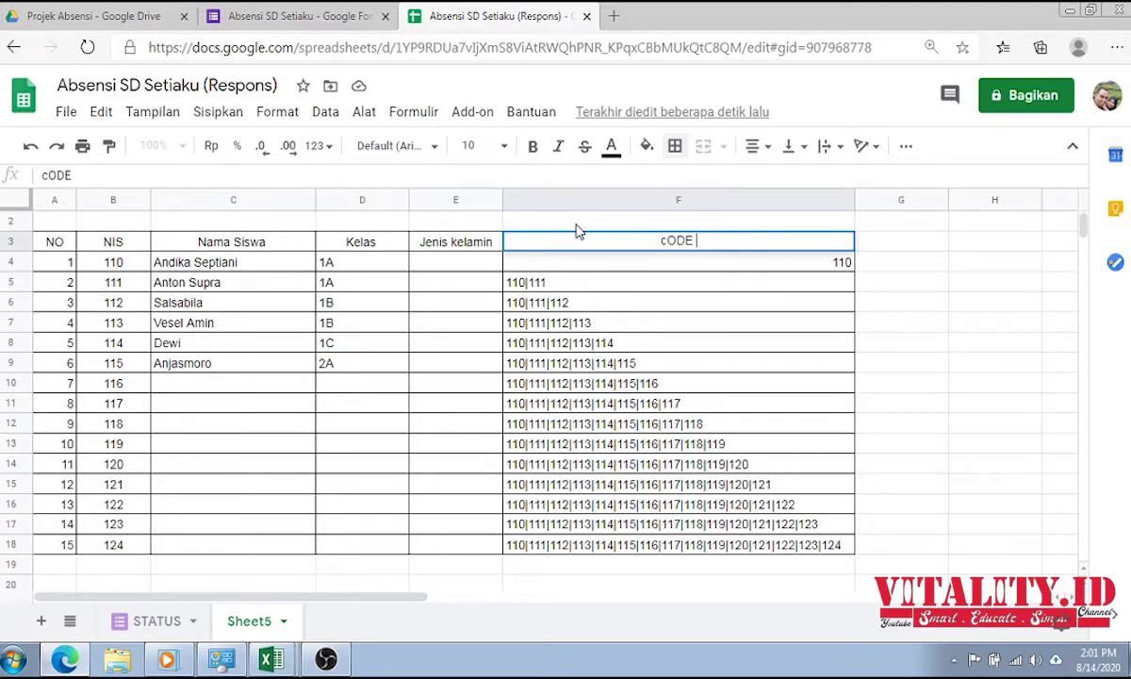
text(nis FORMULIR)
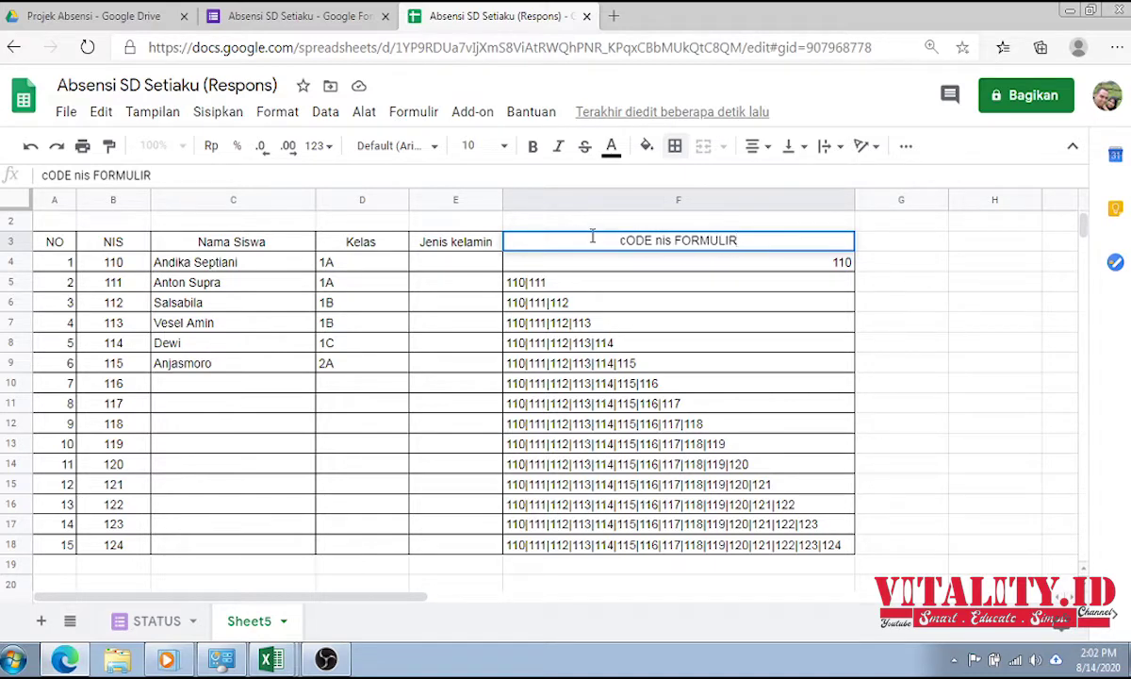
key(Return)
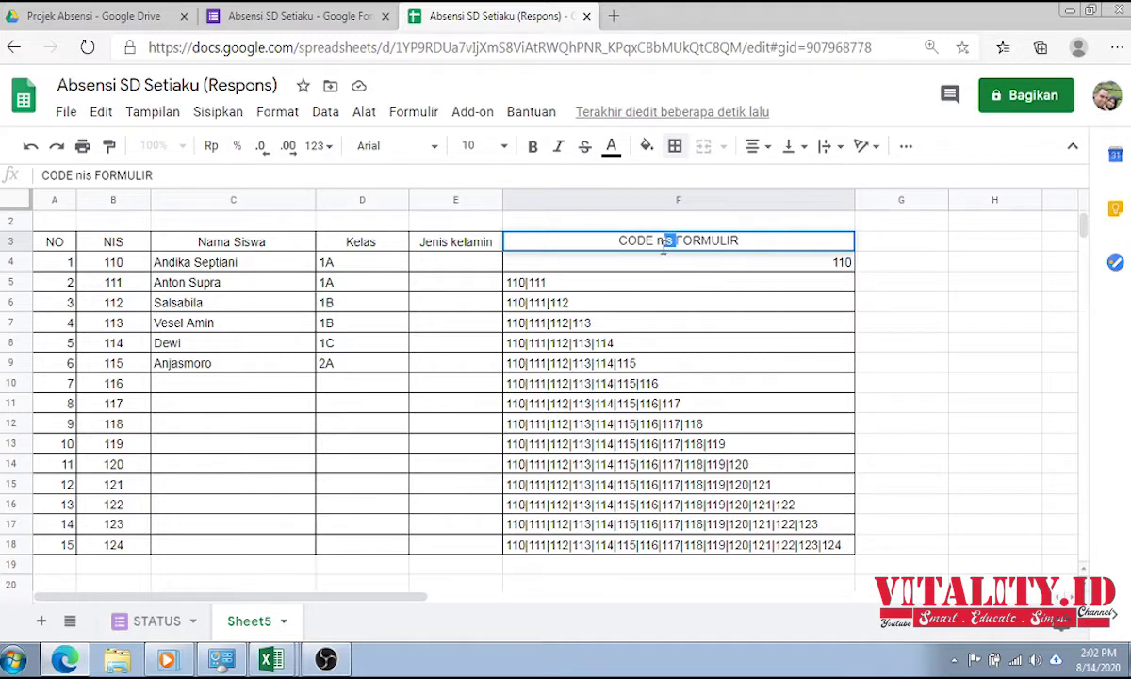
text(NIS)
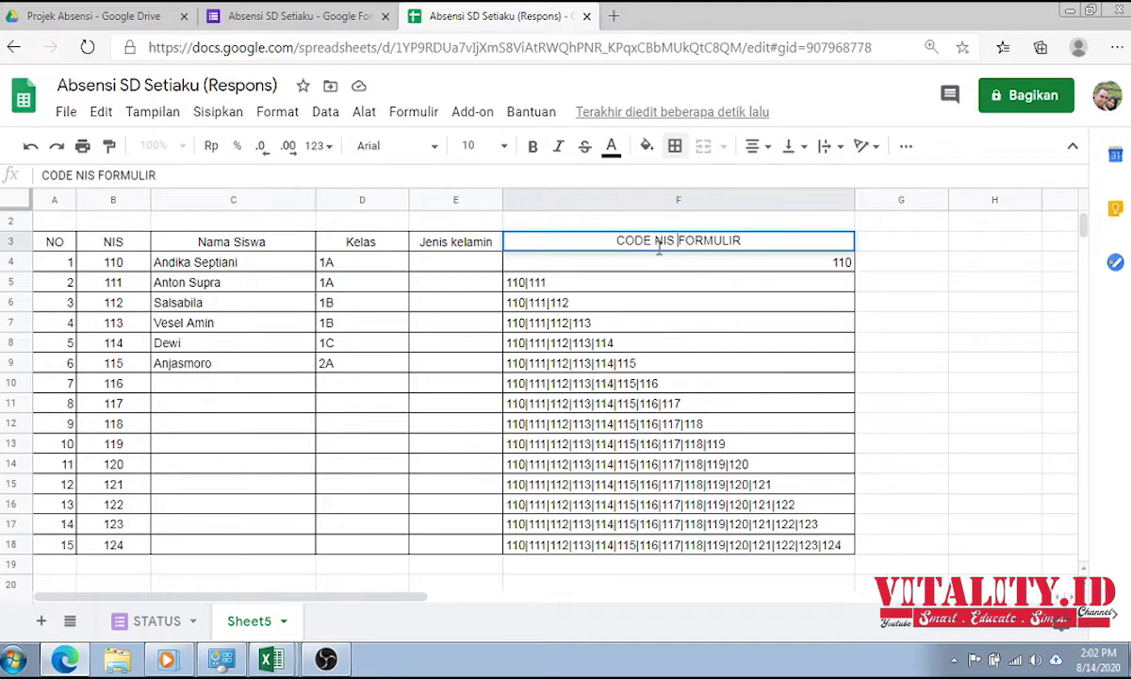
click(702, 262)
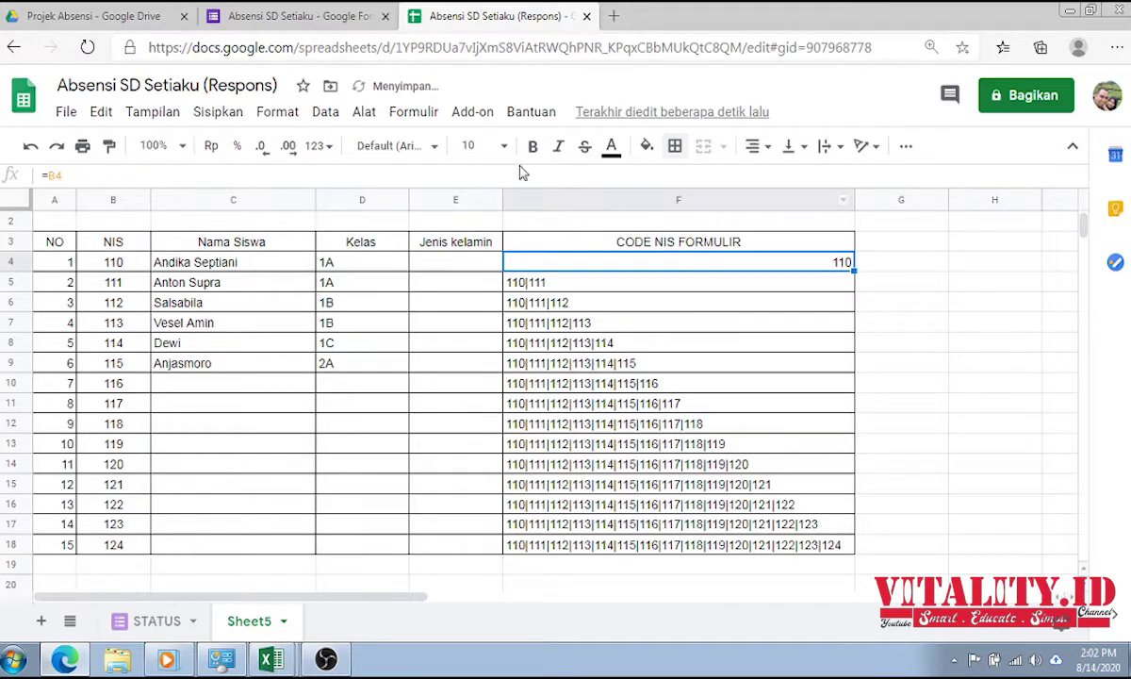
click(755, 146)
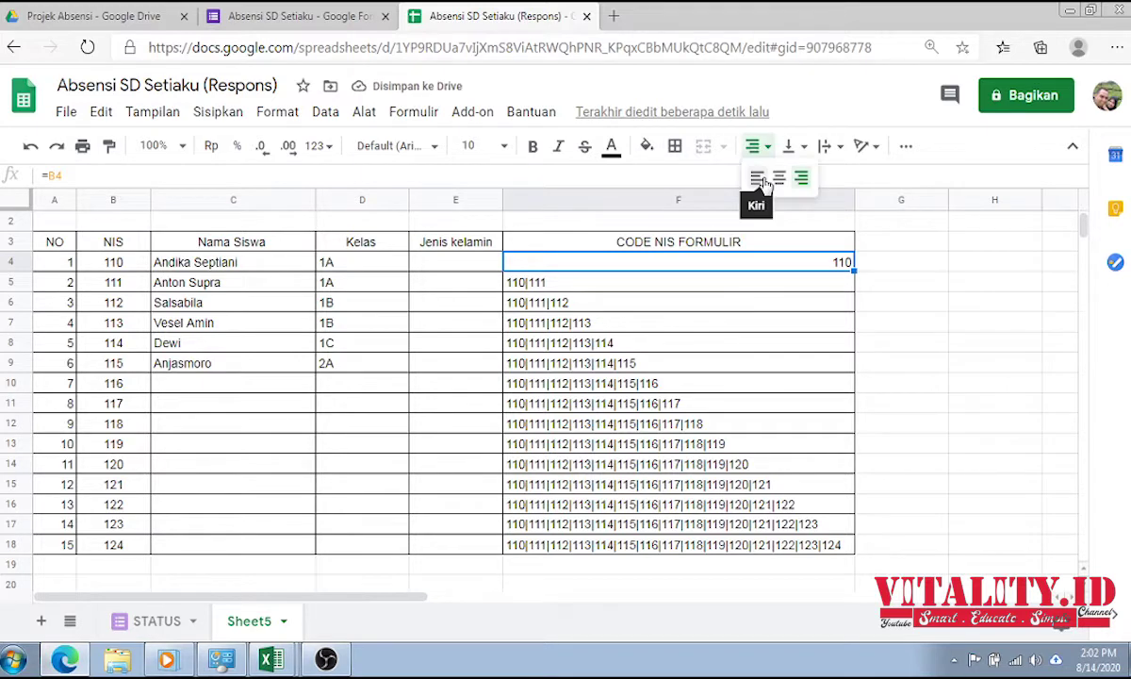
click(753, 176)
- Extend the NO series from 14, 15 so rows 19–26 read 16 through 23
click(776, 321)
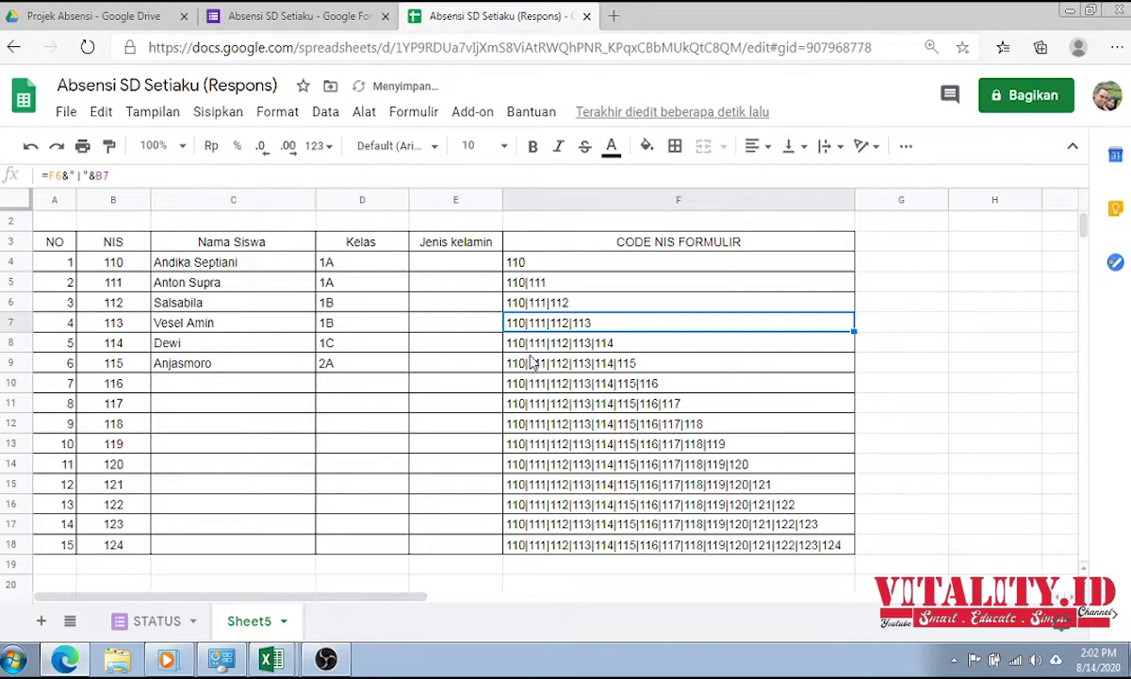
scroll(193, 312, down, 3)
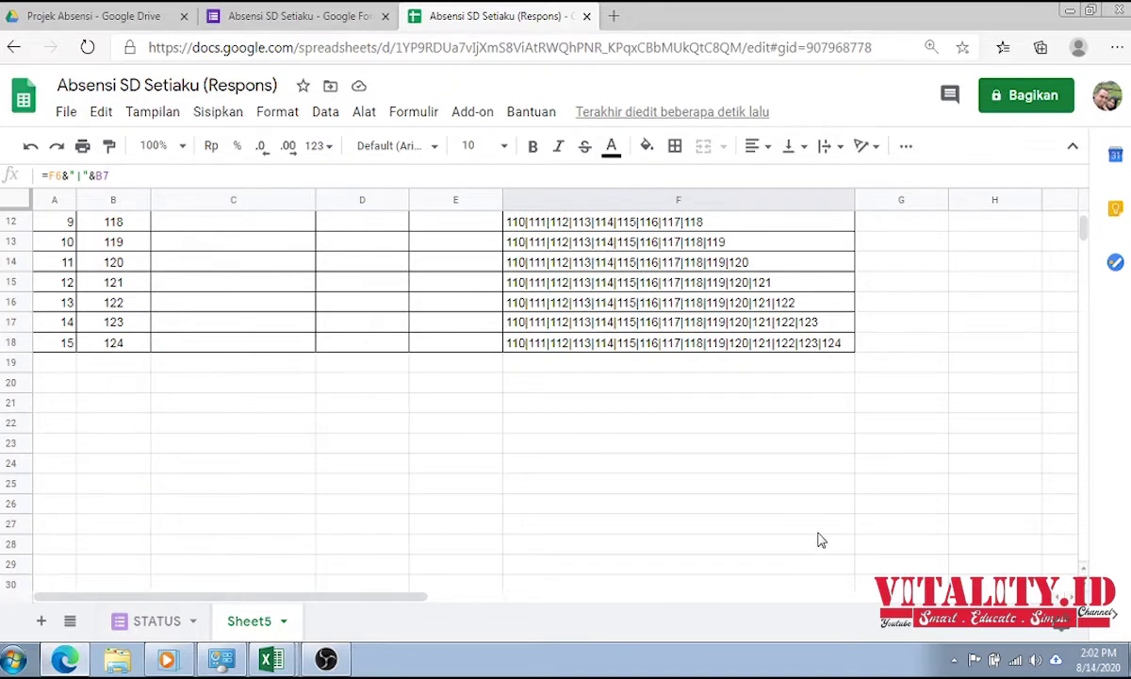
scroll(817, 539, up, 1)
click(115, 421)
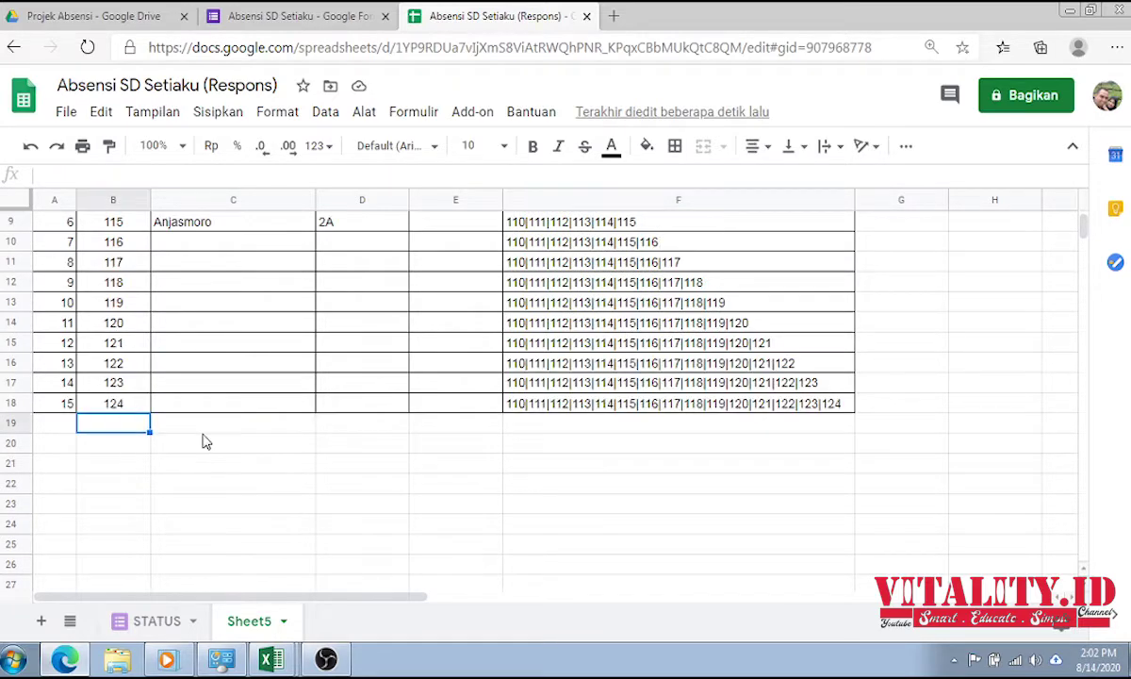
drag(66, 382, 75, 564)
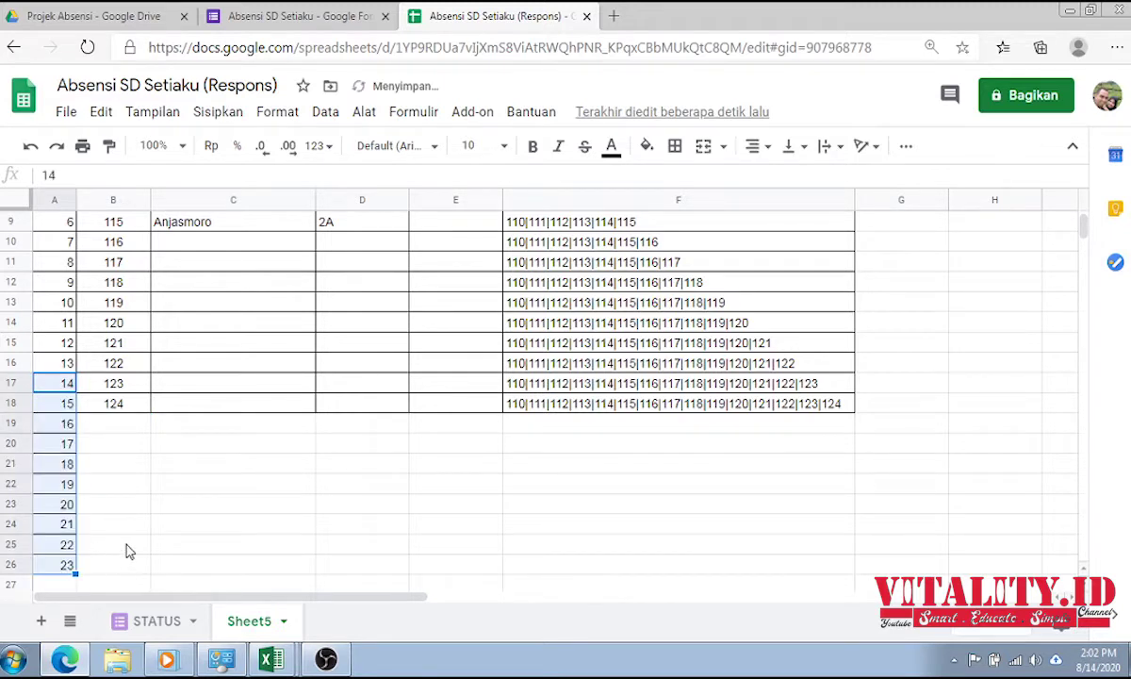
- Copy NIS 124 down B19:B26 and extend the CODE NIS formula in F18 to F26
click(132, 385)
click(137, 403)
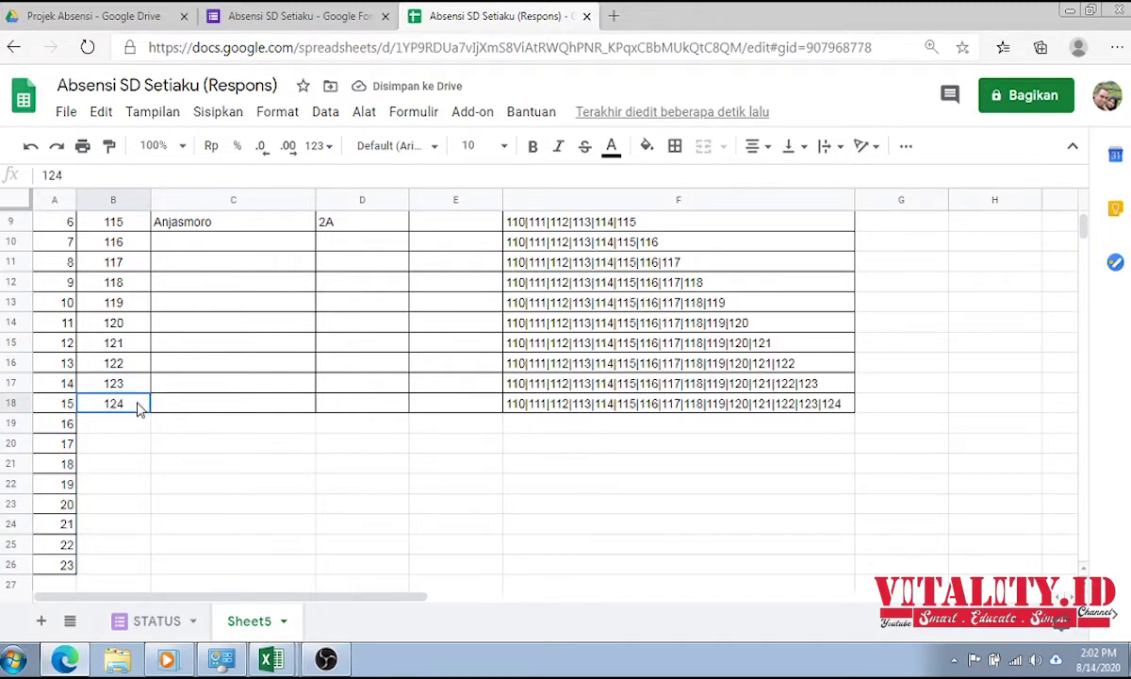
drag(149, 412, 151, 565)
click(528, 403)
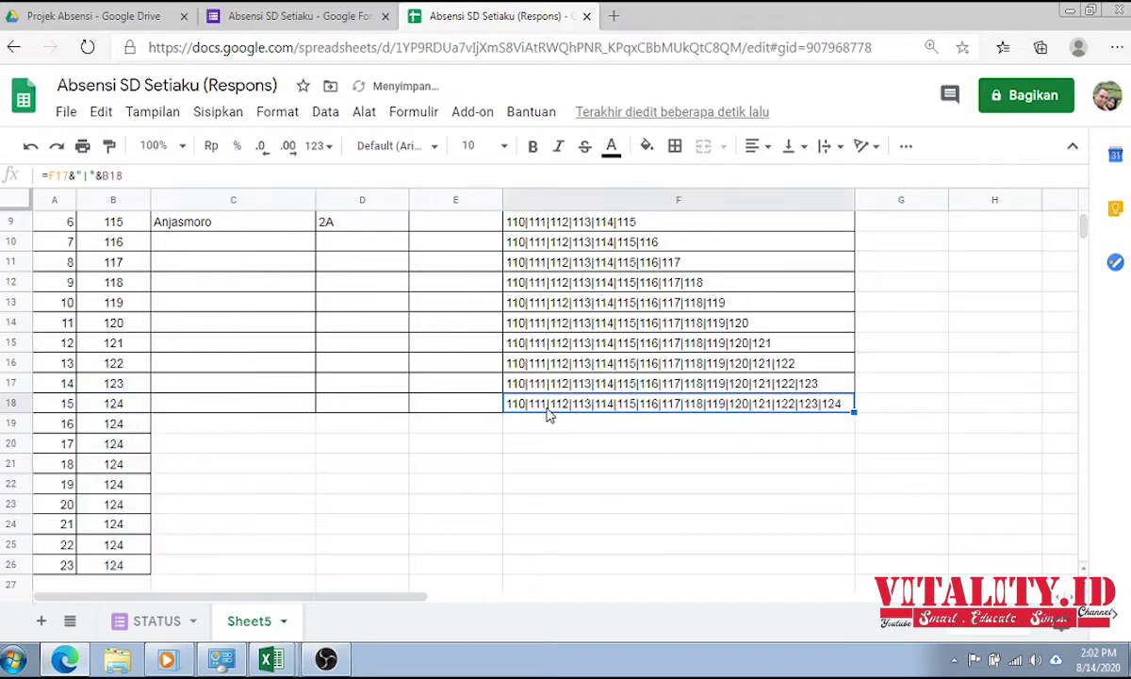
drag(853, 409, 815, 565)
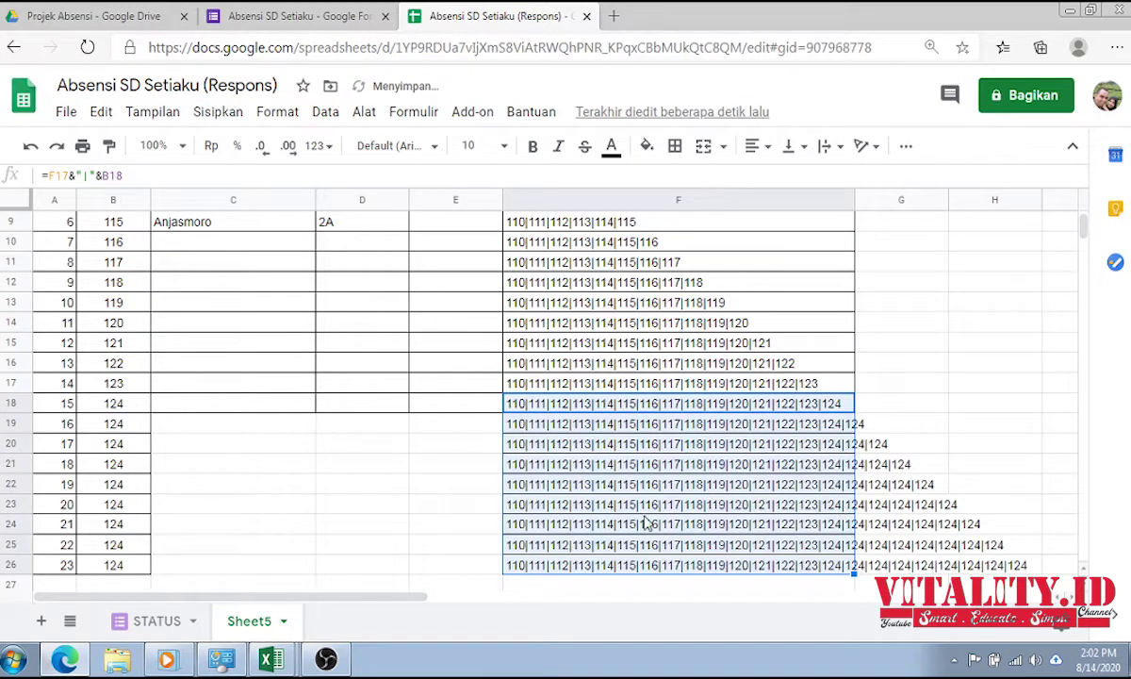
click(627, 566)
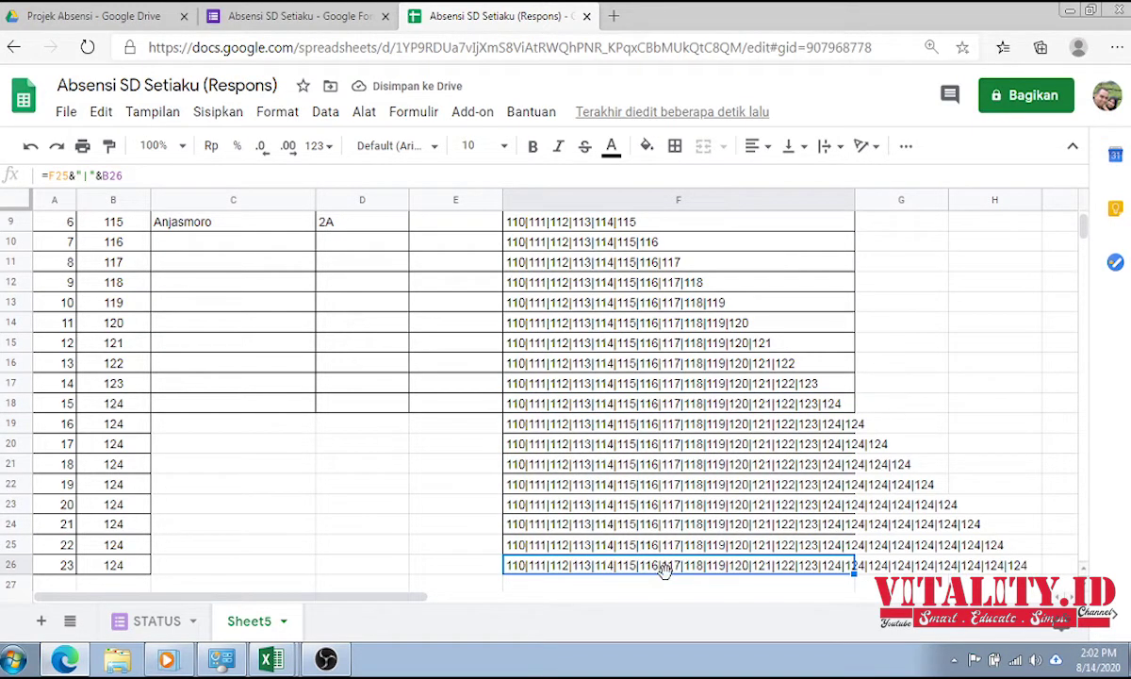
scroll(662, 570, up, 3)
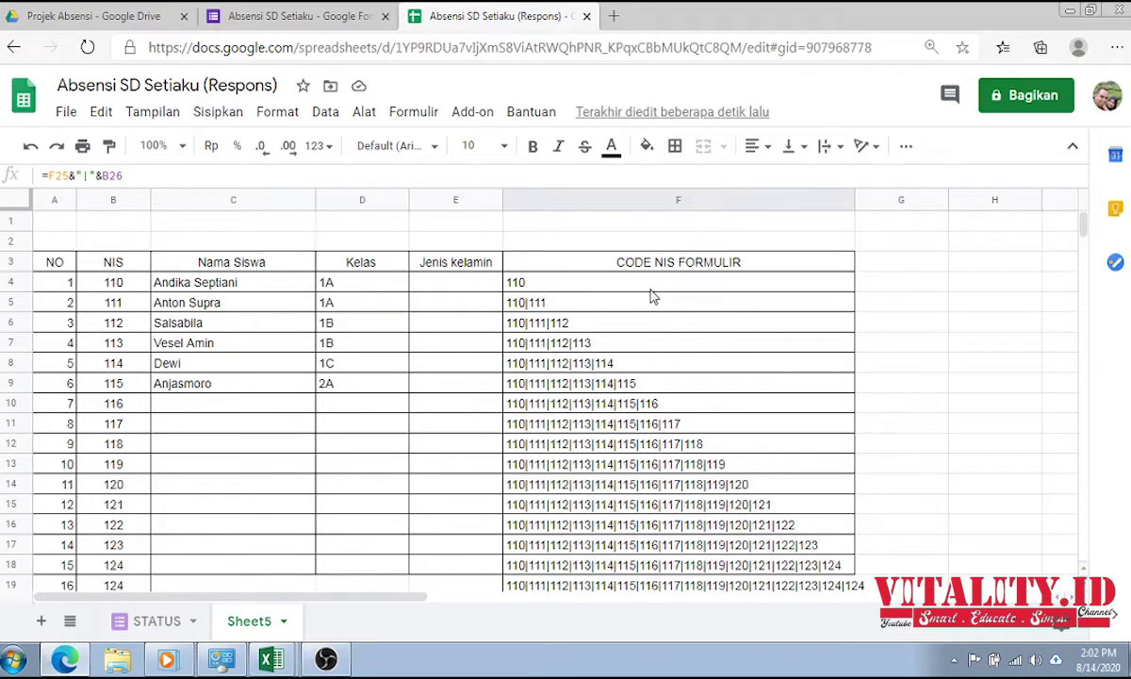
- Hide the CODE NIS FORMULIR column F
right_click(679, 208)
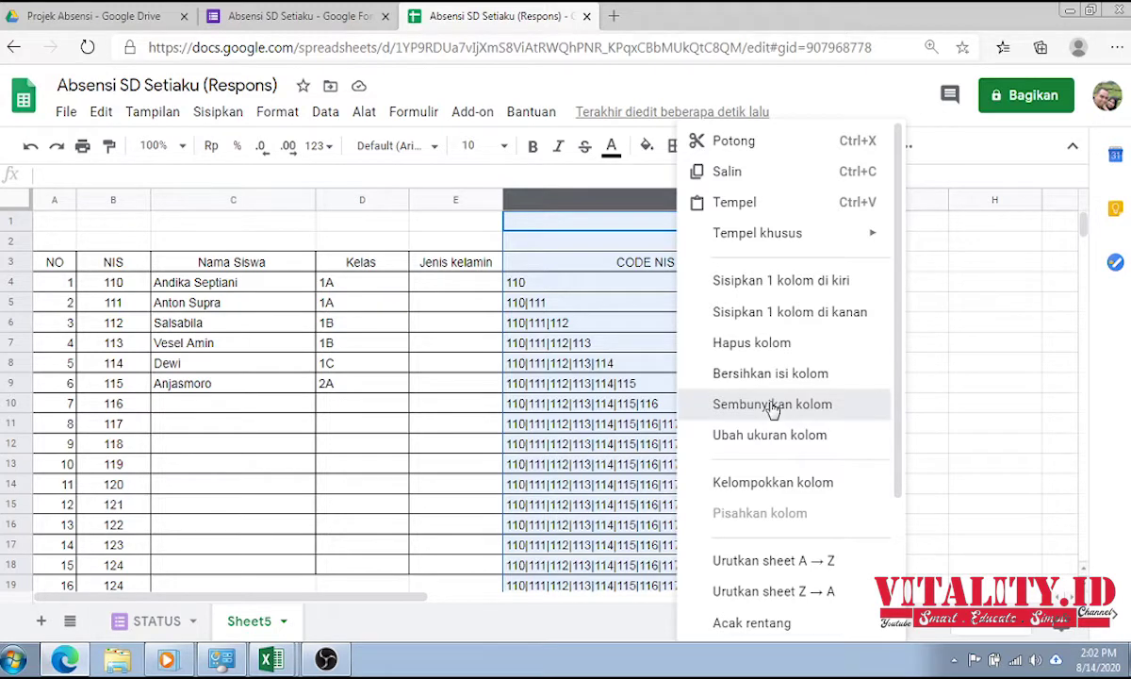
click(772, 405)
click(728, 378)
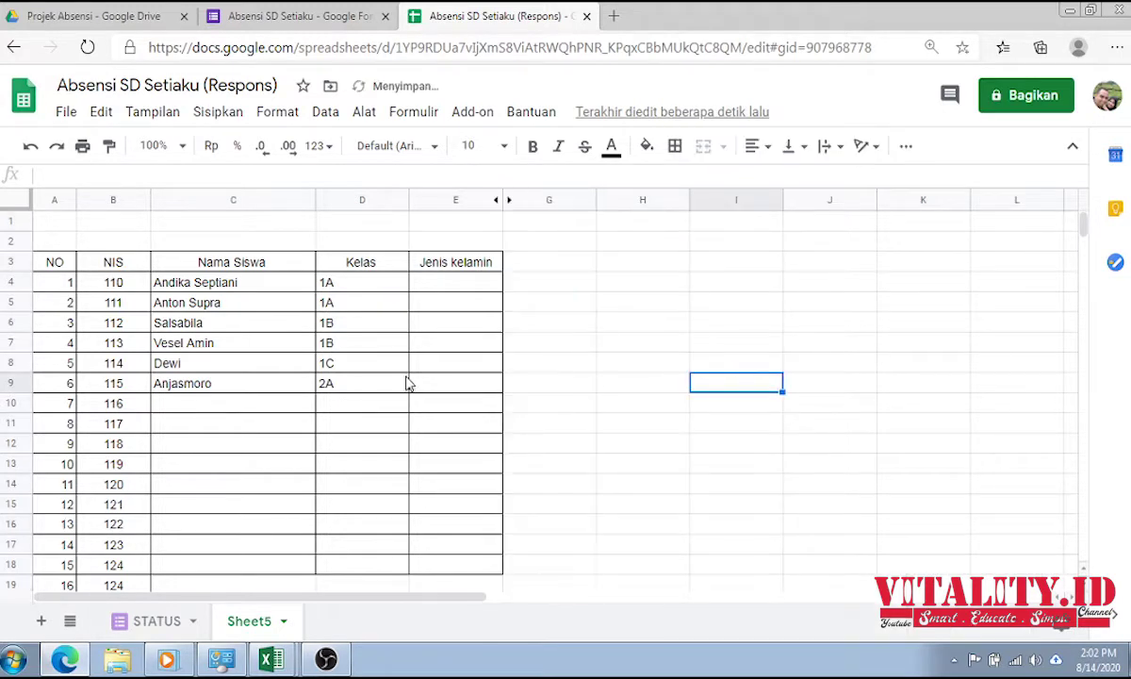
- Apply All borders to the new table rows A19:E26
scroll(459, 374, down, 1)
scroll(459, 374, down, 3)
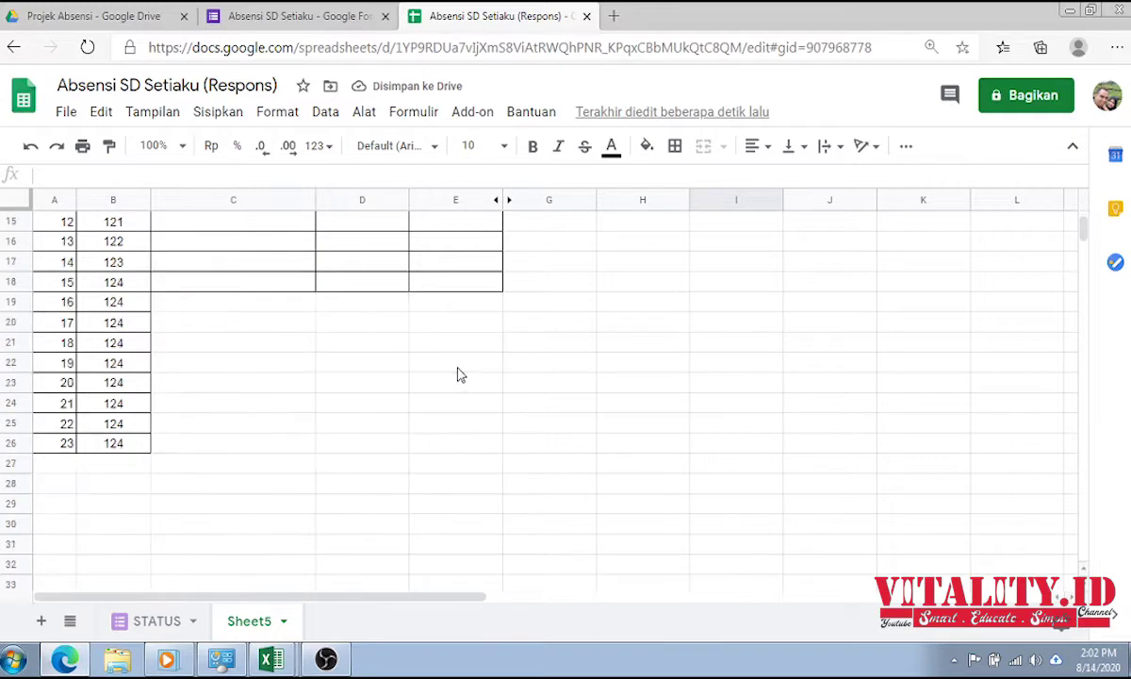
drag(56, 362, 113, 402)
drag(227, 448, 451, 515)
click(675, 145)
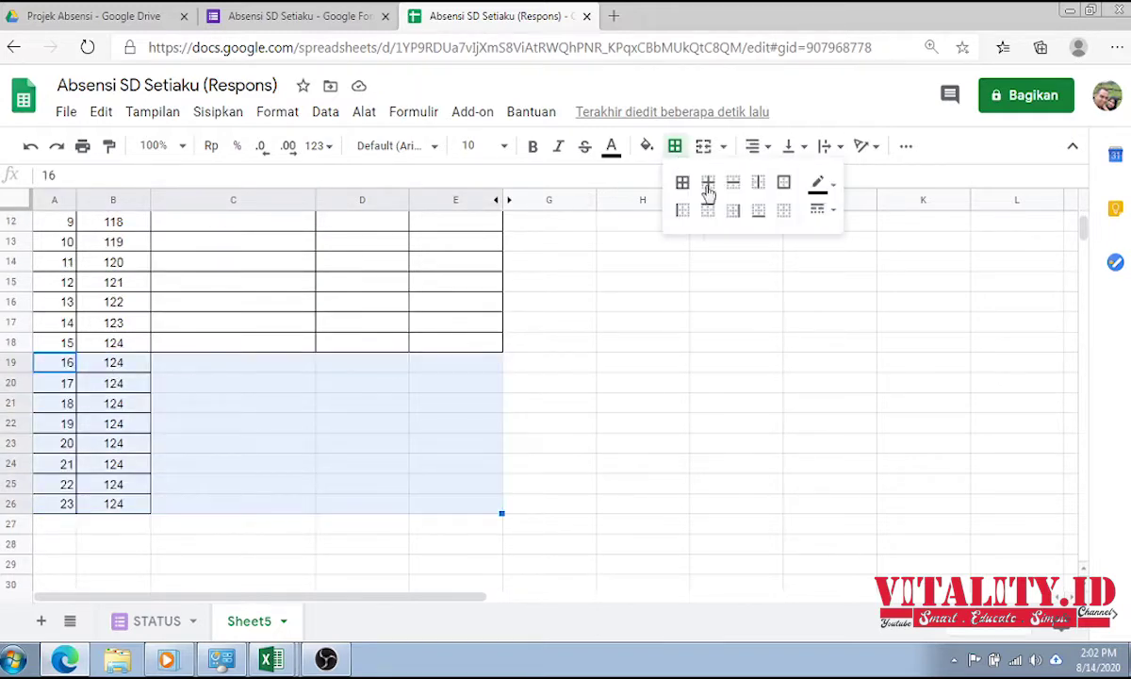
click(682, 182)
click(665, 366)
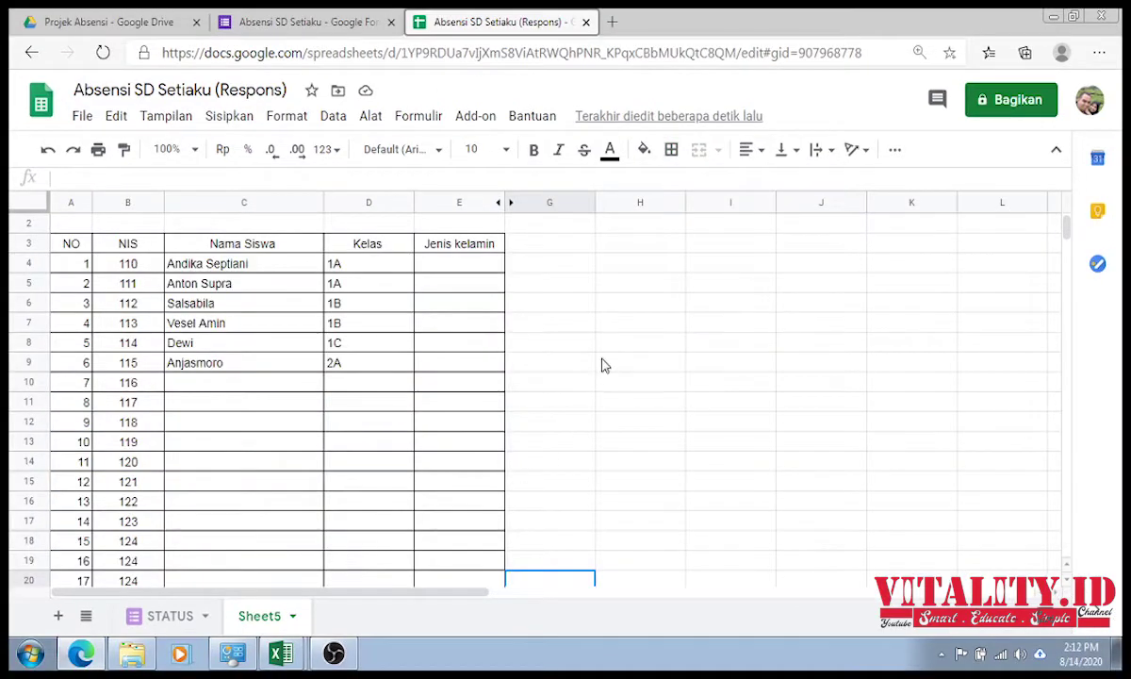
scroll(443, 330, down, 1)
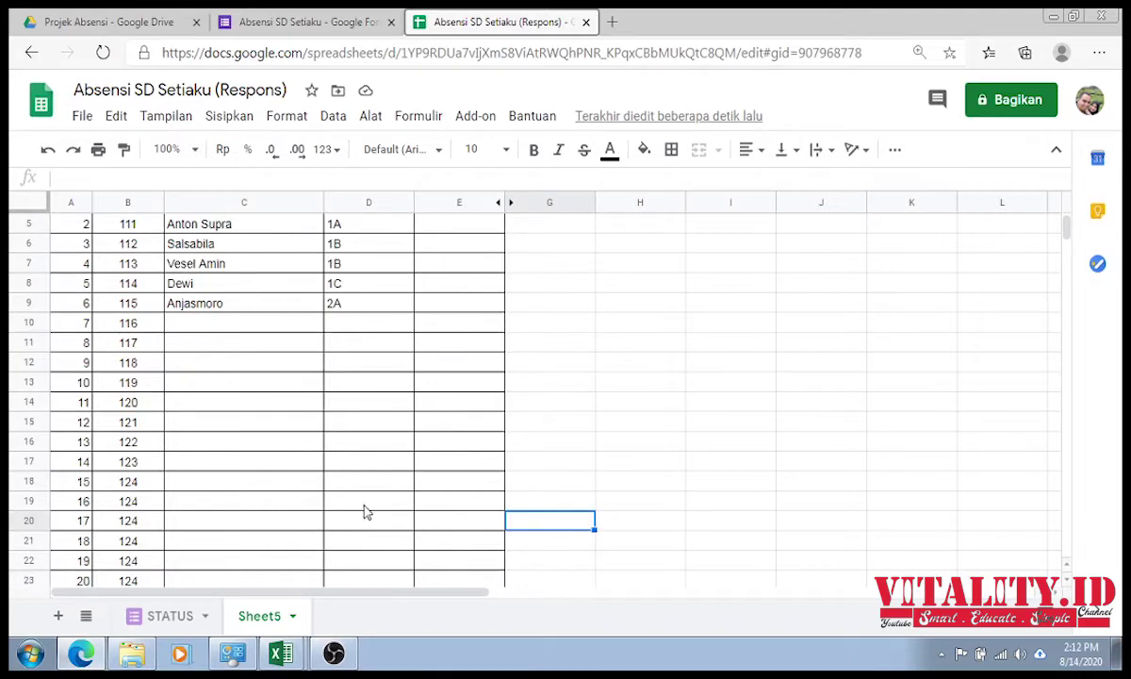
- Name the sheet DB SISWA and refill NIS rows 19–21 as 125–127
right_click(272, 618)
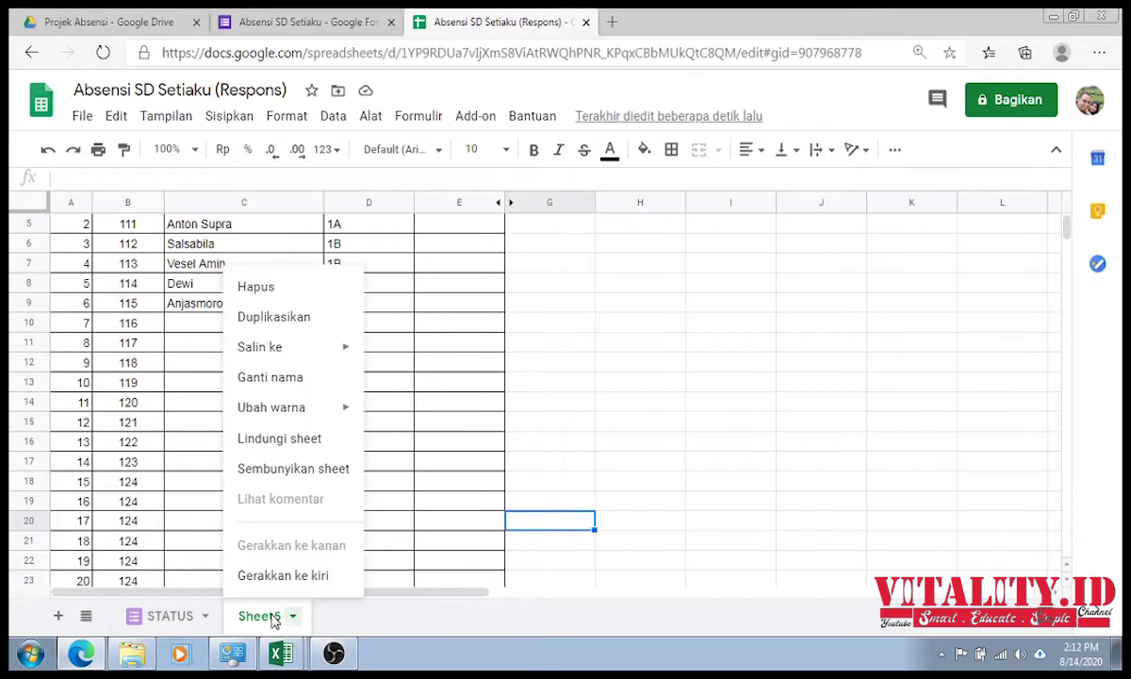
click(287, 382)
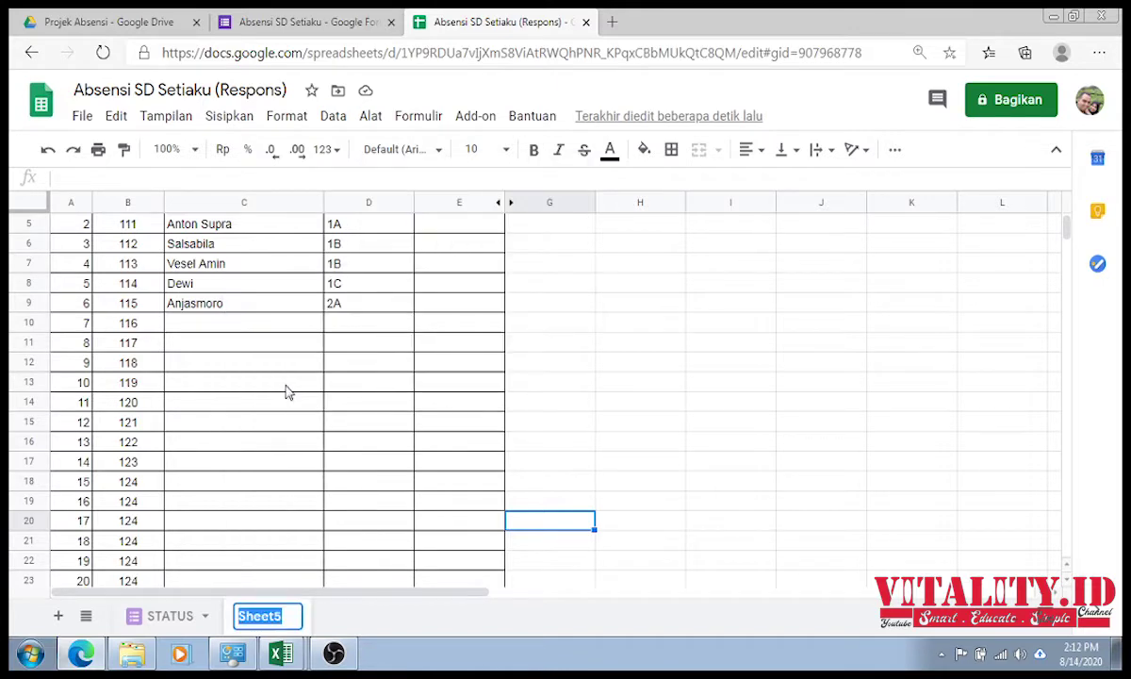
text(DB )
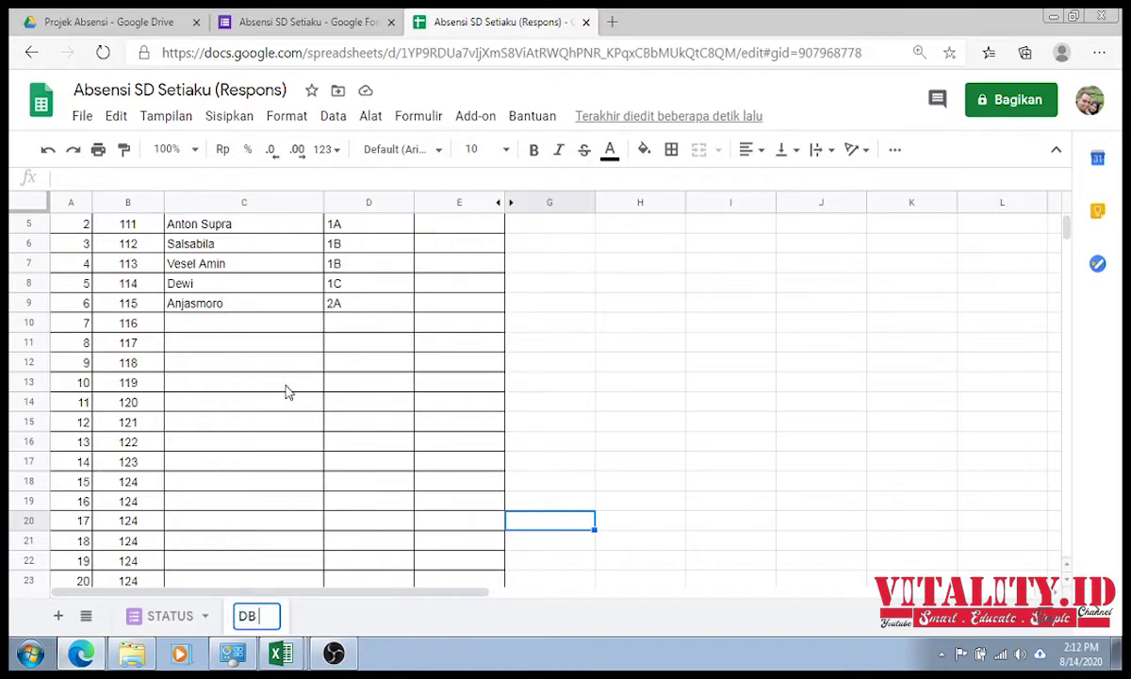
text(SISWA)
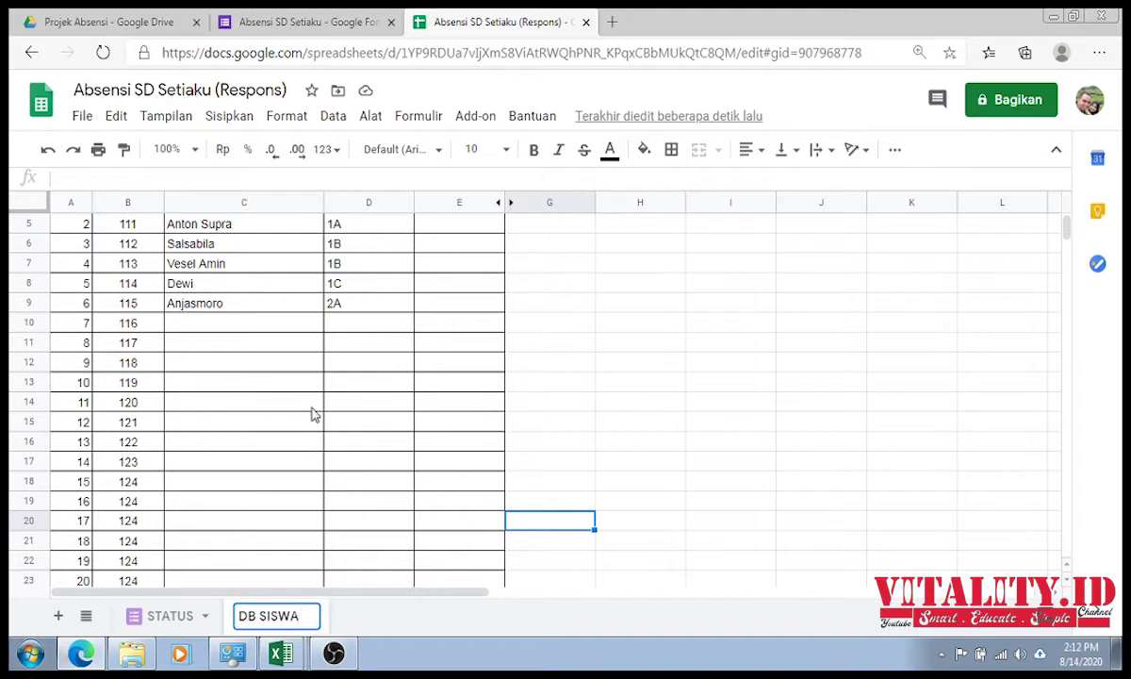
click(457, 403)
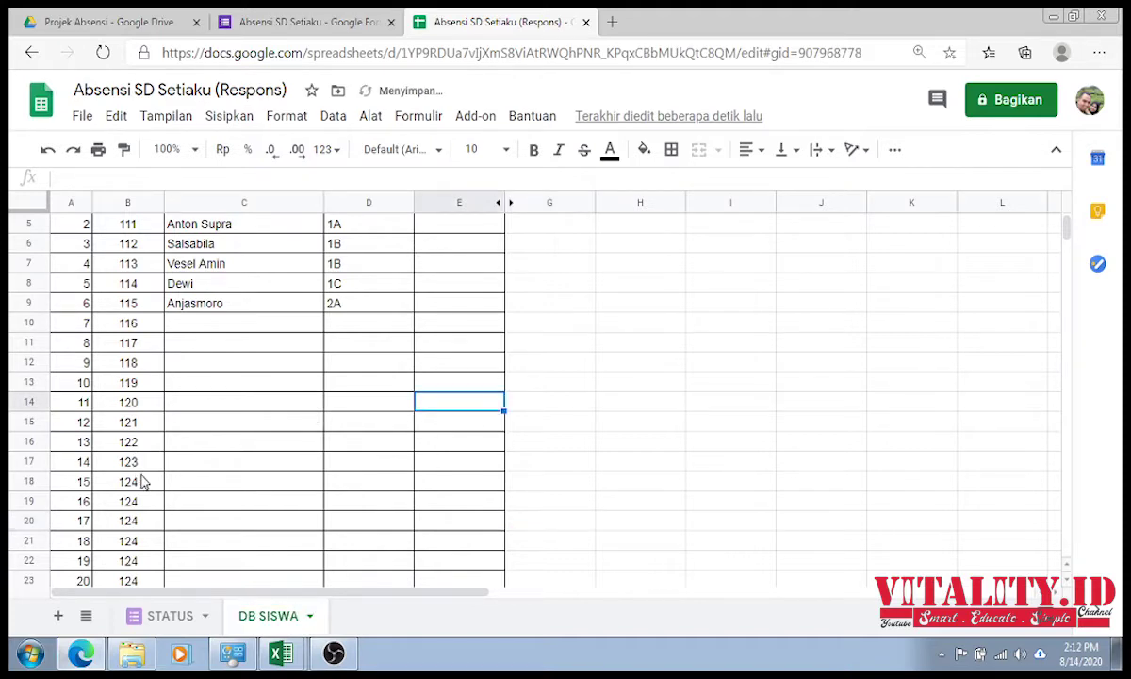
drag(143, 472, 159, 548)
- Continue the NIS series so rows 22–26 read 128–132, running 110 through 132
scroll(159, 480, down, 3)
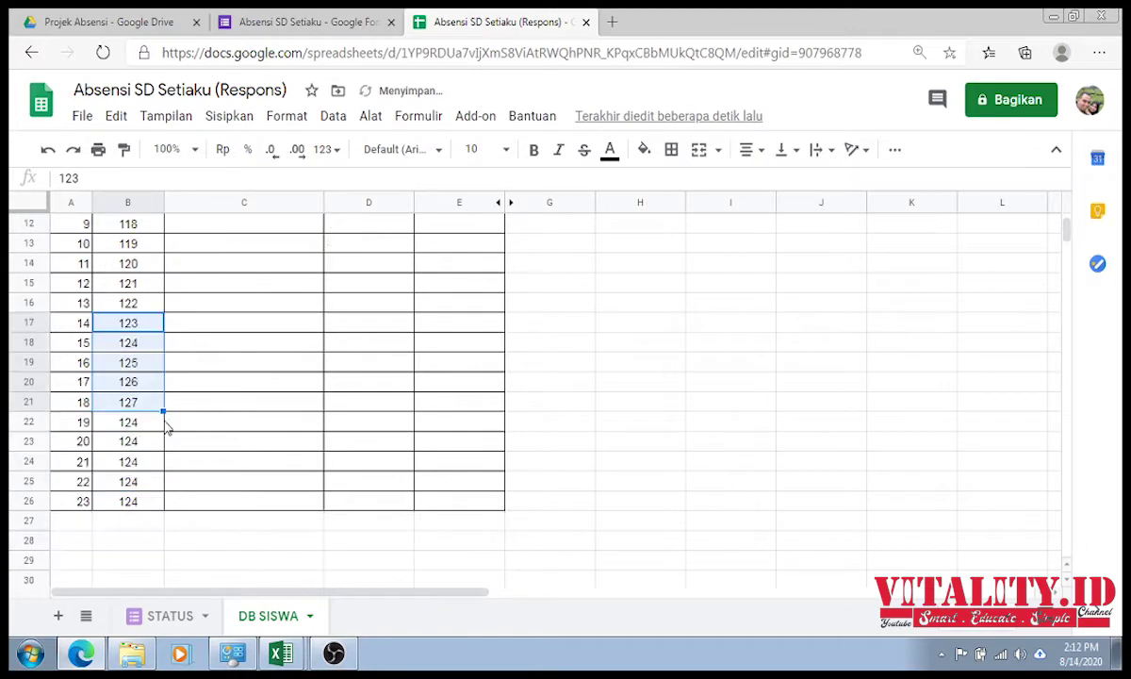
drag(165, 412, 177, 517)
click(620, 464)
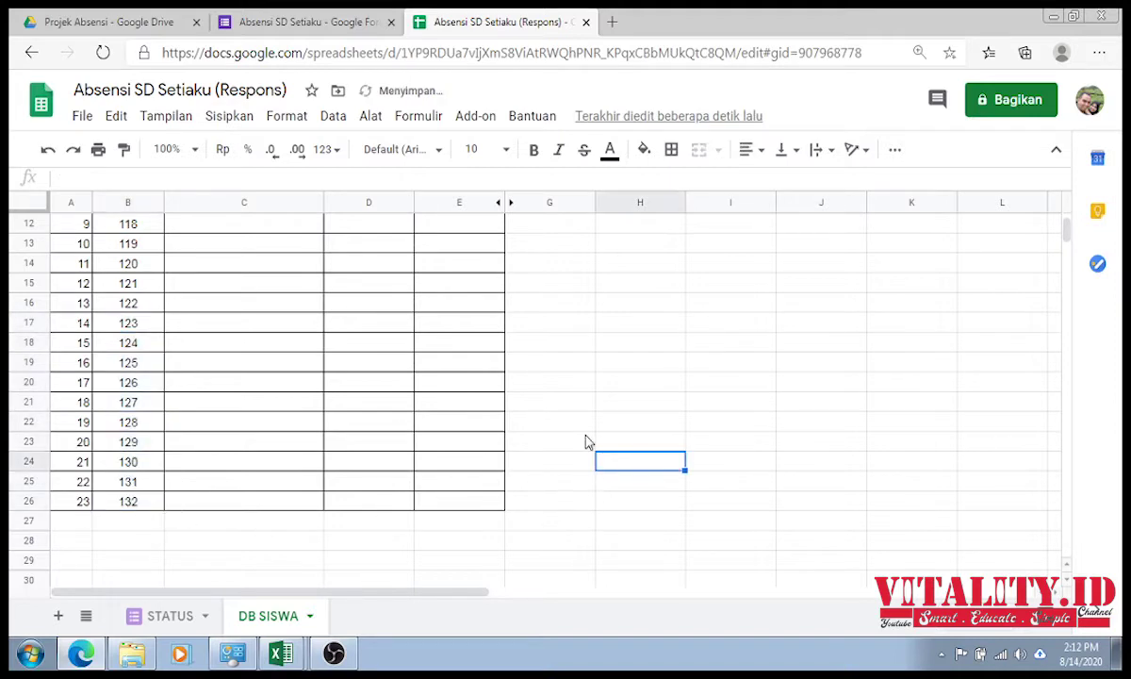
scroll(579, 457, up, 4)
scroll(581, 457, down, 3)
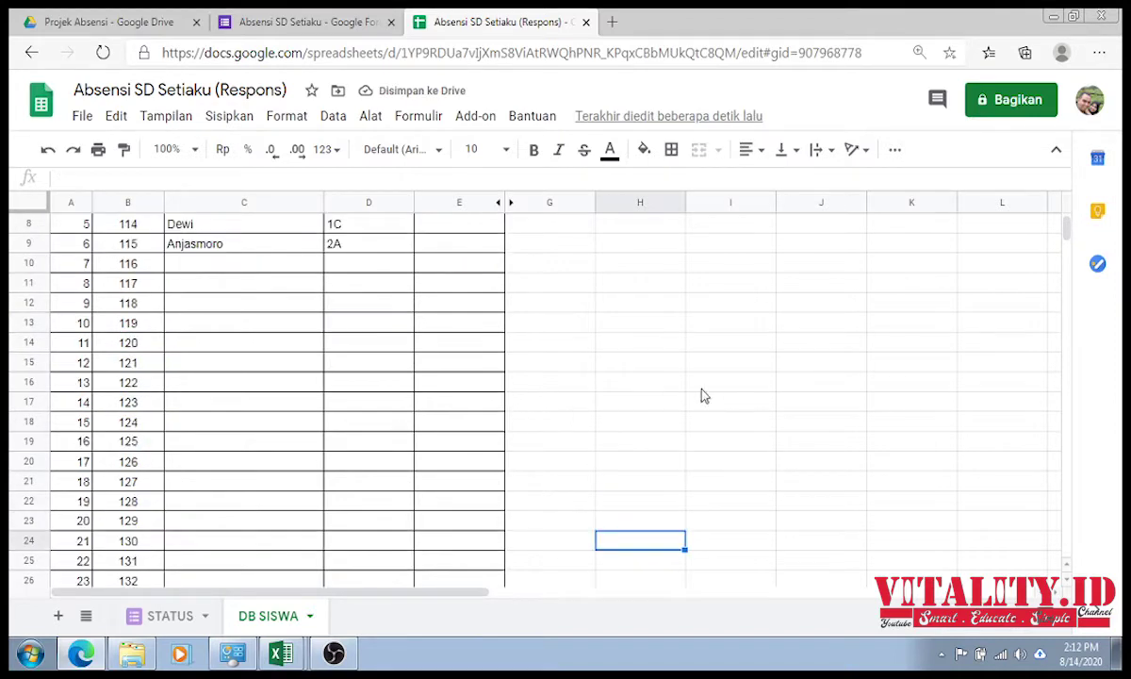
click(623, 362)
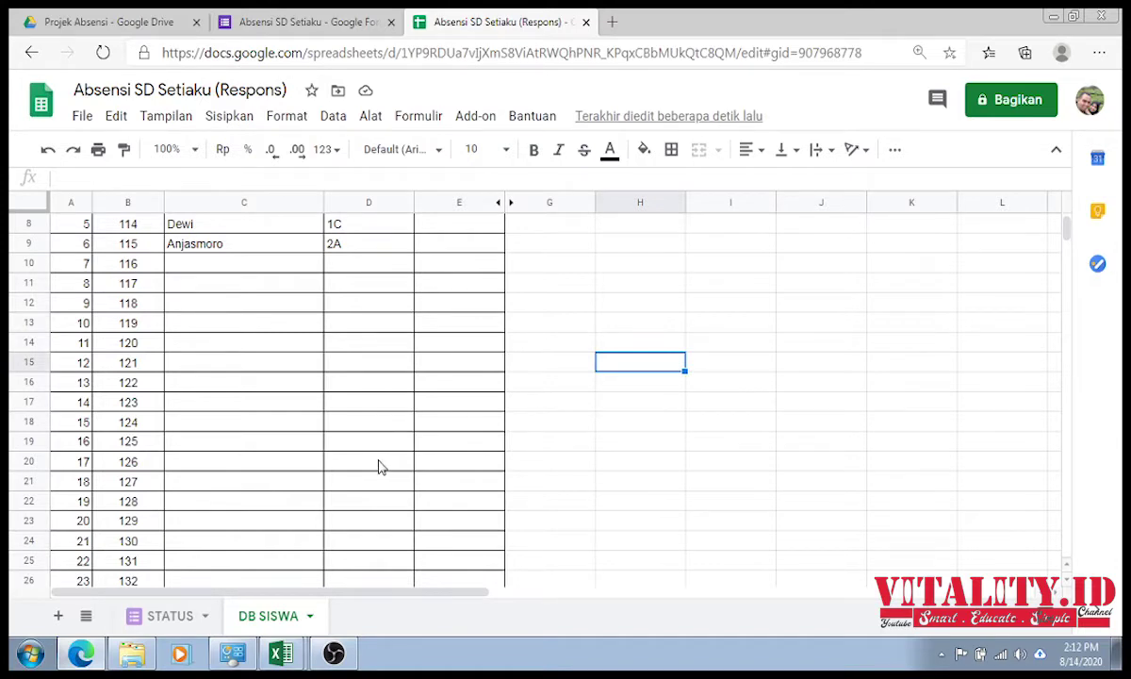
- Open the STATUS form-responses sheet and select G1 beside Status Kehadiran
click(170, 618)
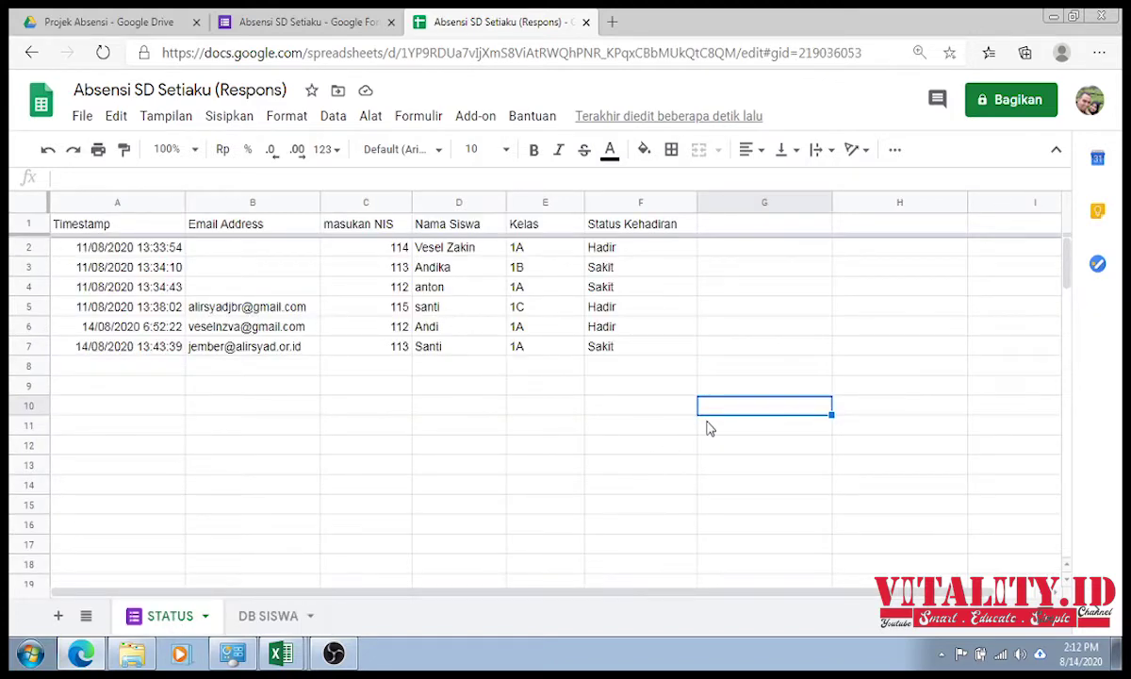
click(725, 224)
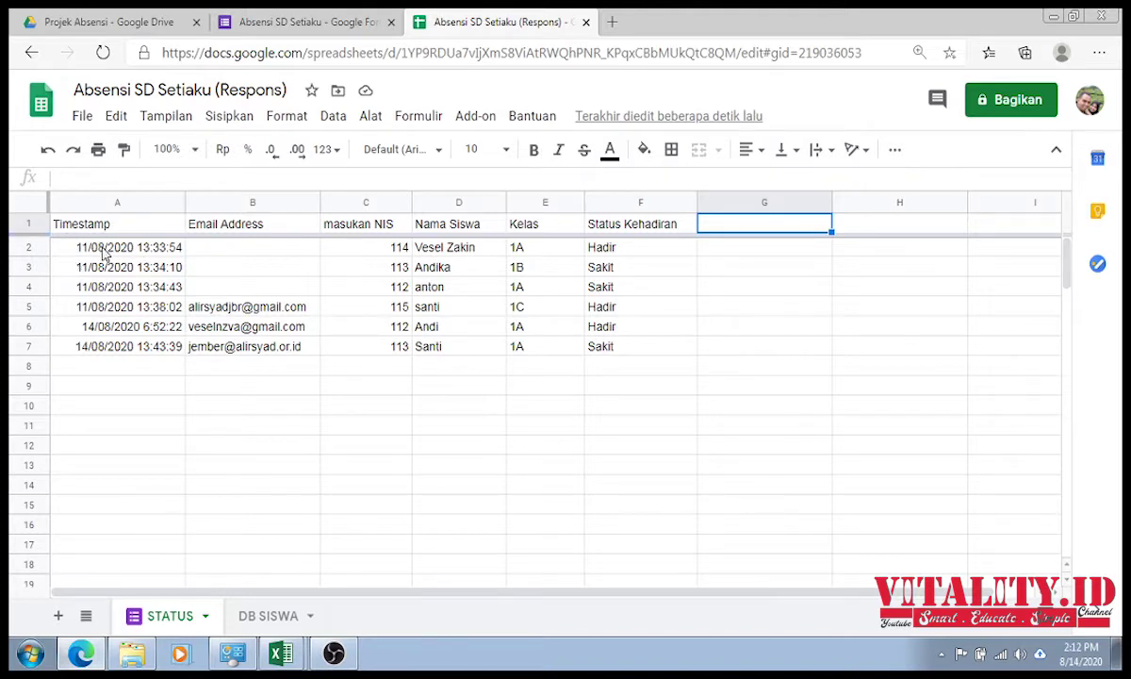
click(98, 242)
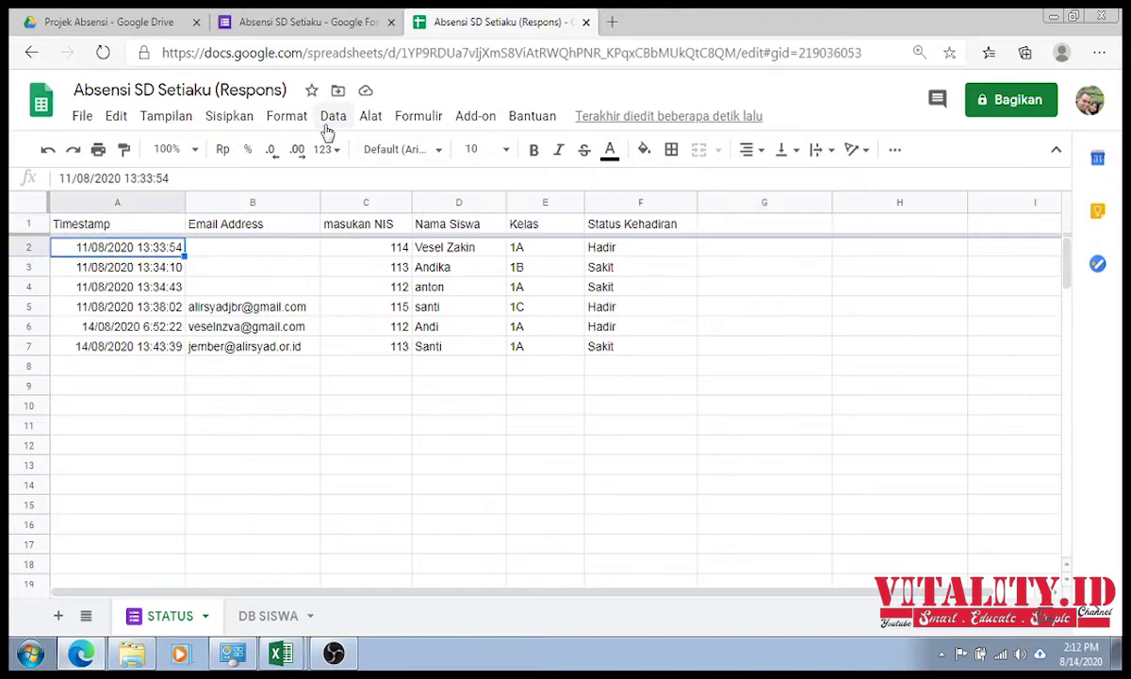
click(745, 226)
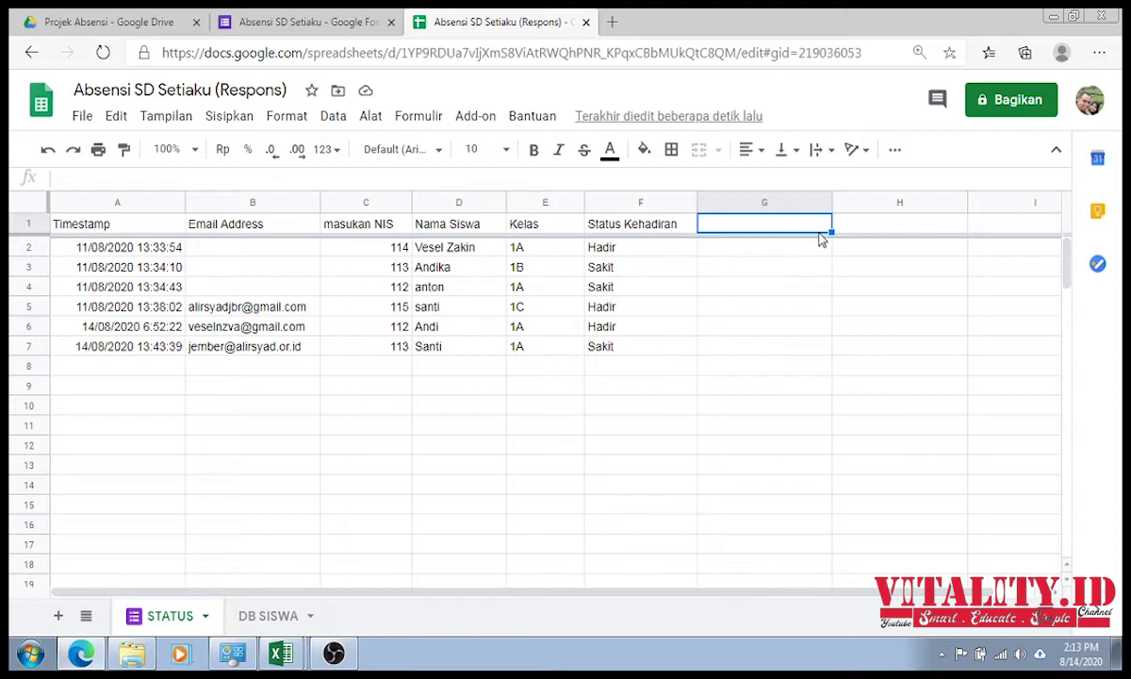
- Enter =ARRAYFORMULA(IF(ROW(A:A)=1;"TANGGAL ABSEN")) in G1 to add the header
text(=ARR)
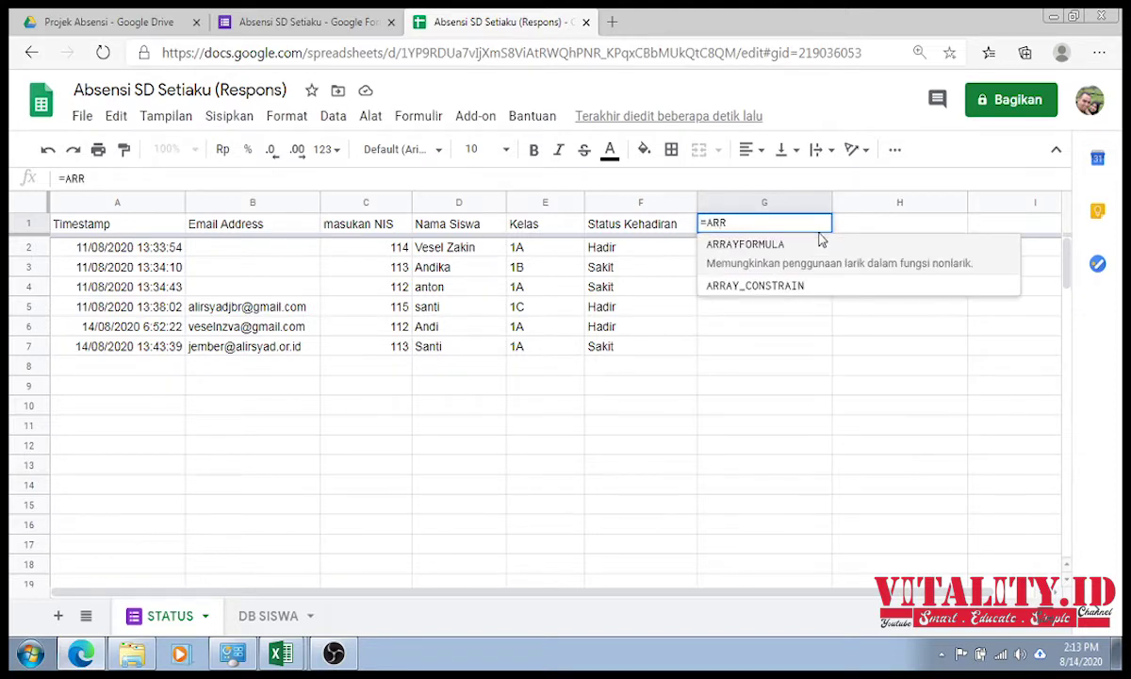
click(753, 253)
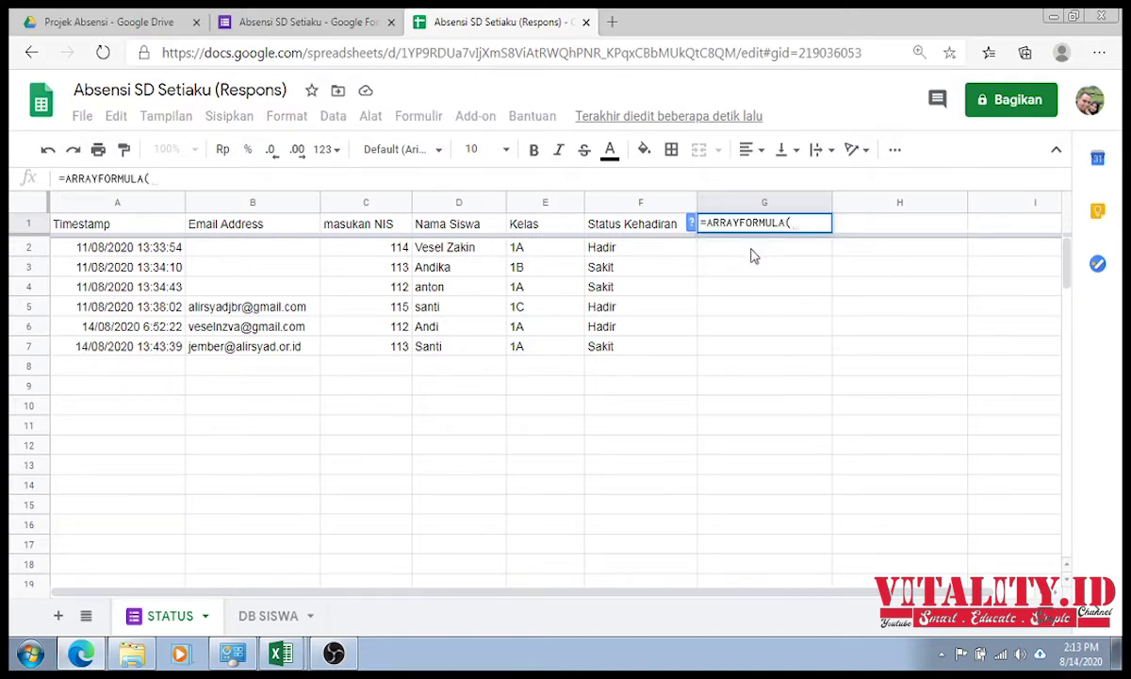
text(IF)
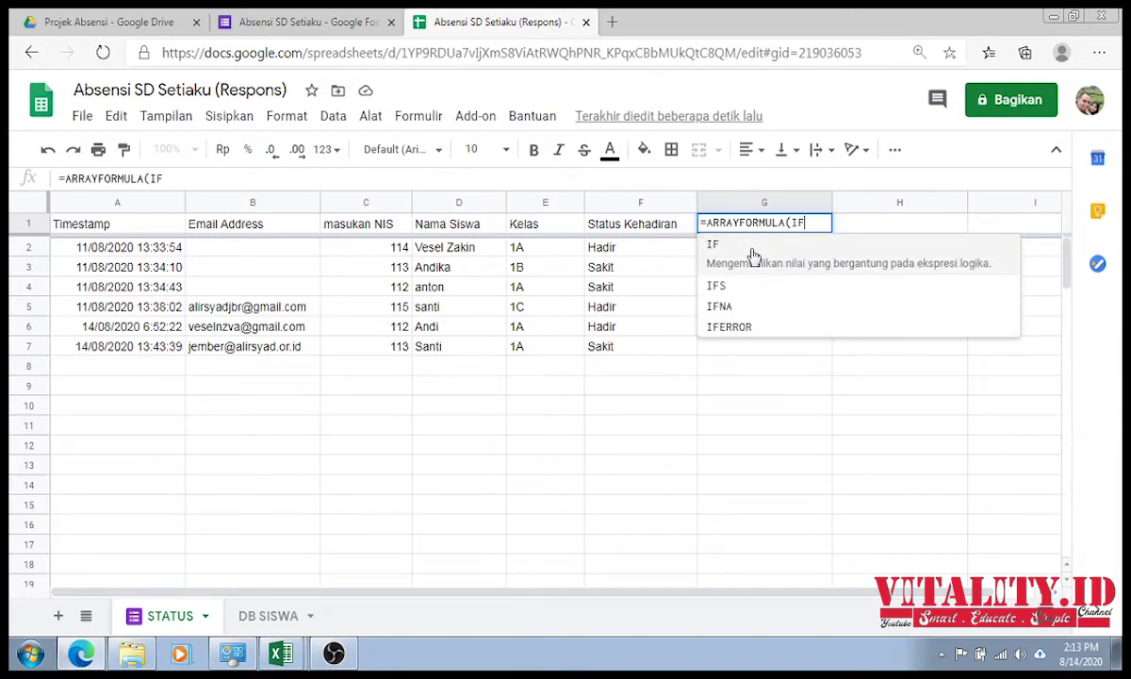
click(753, 247)
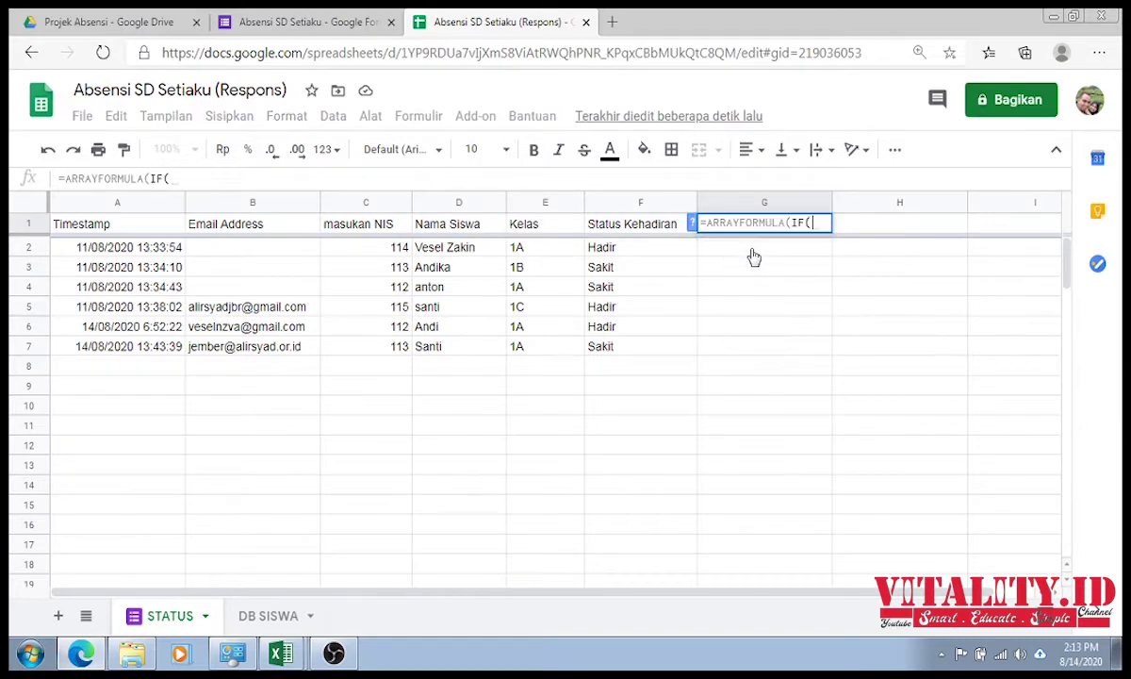
text(ROW)
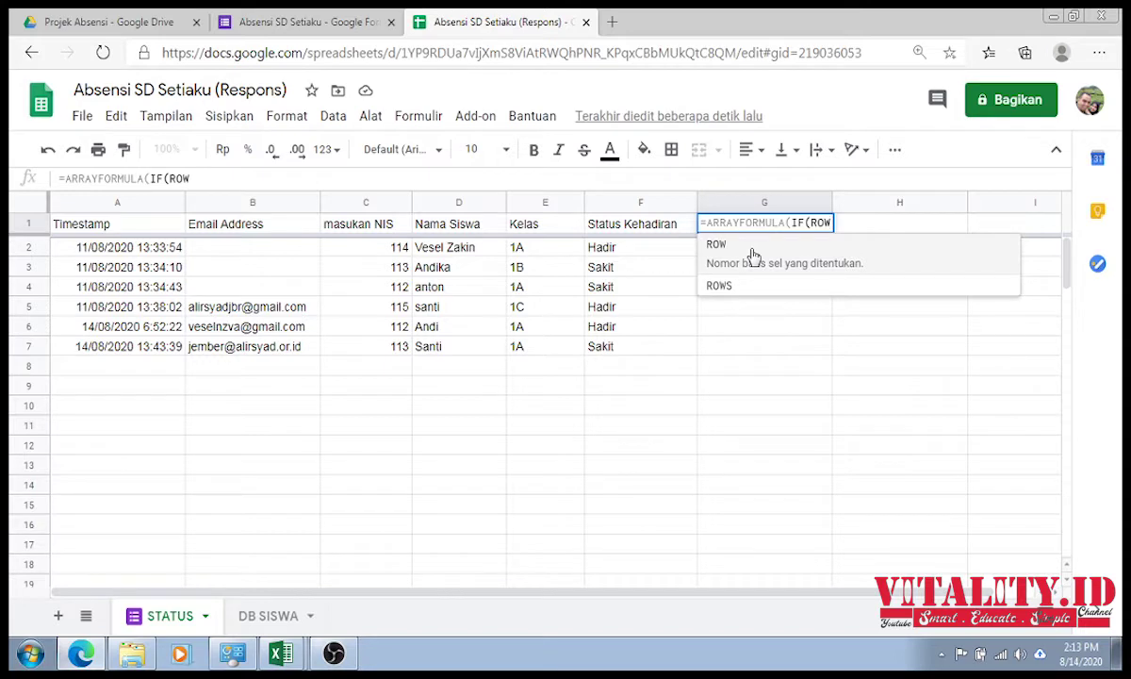
click(753, 247)
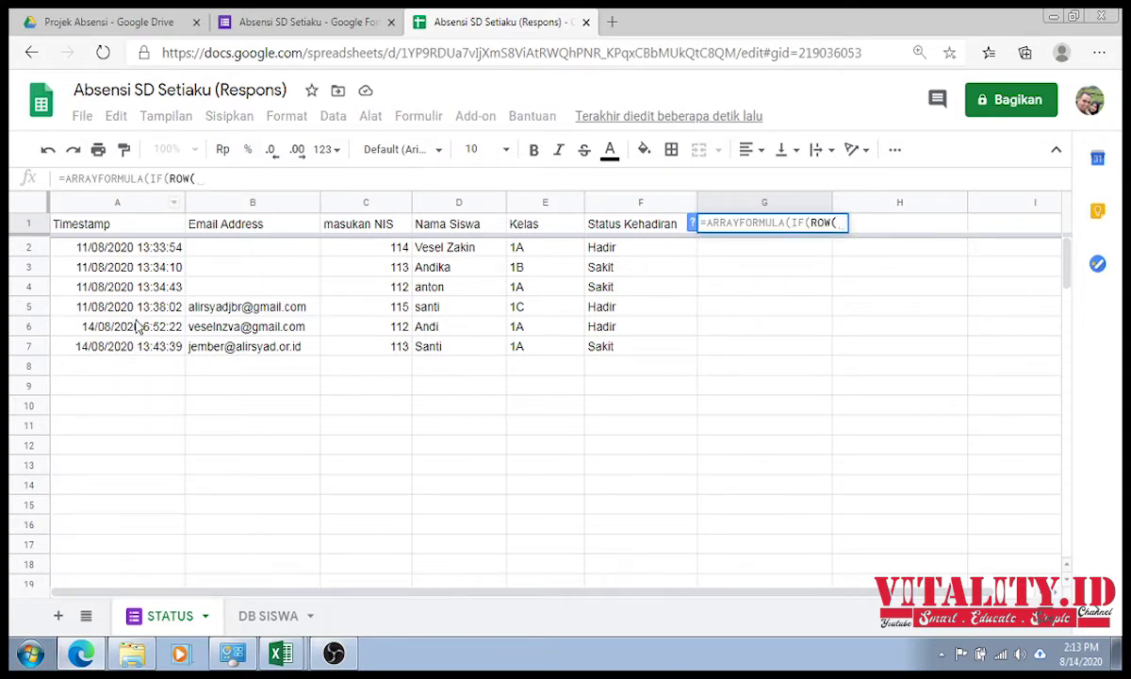
text(A:A)
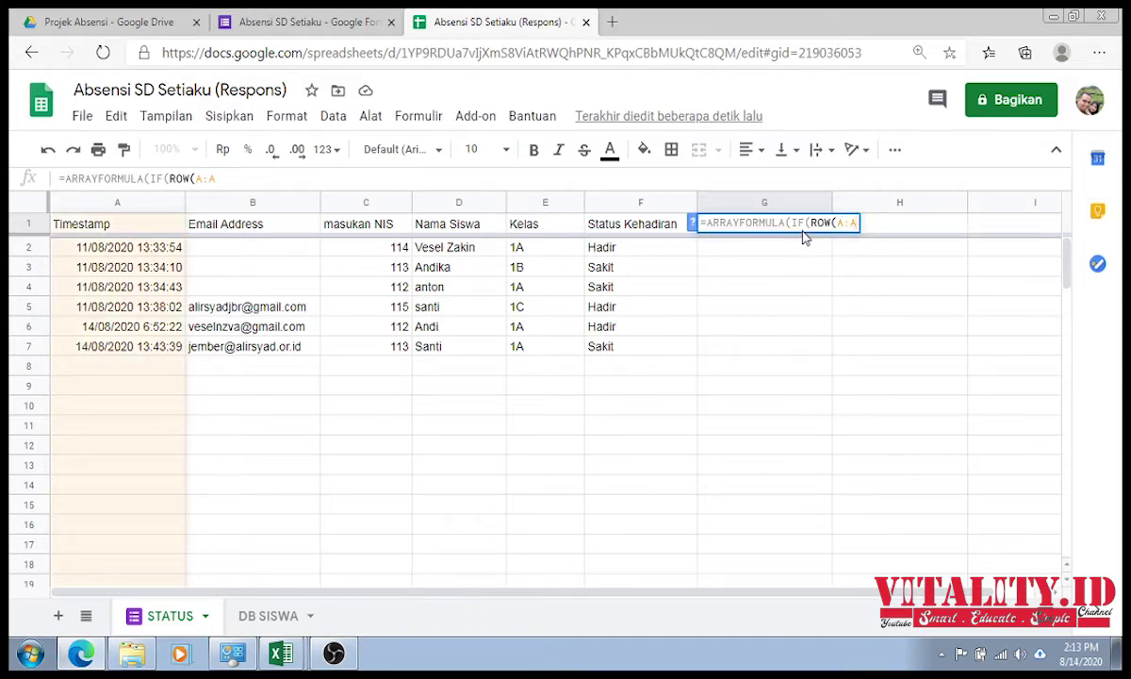
text())
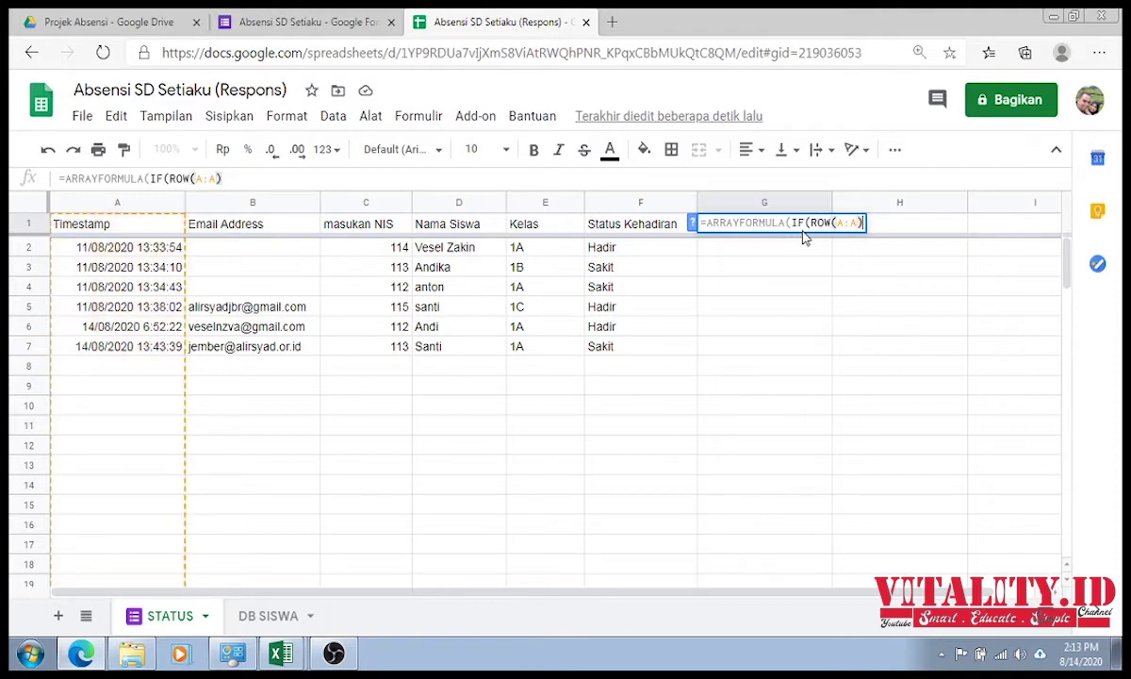
text(=1)
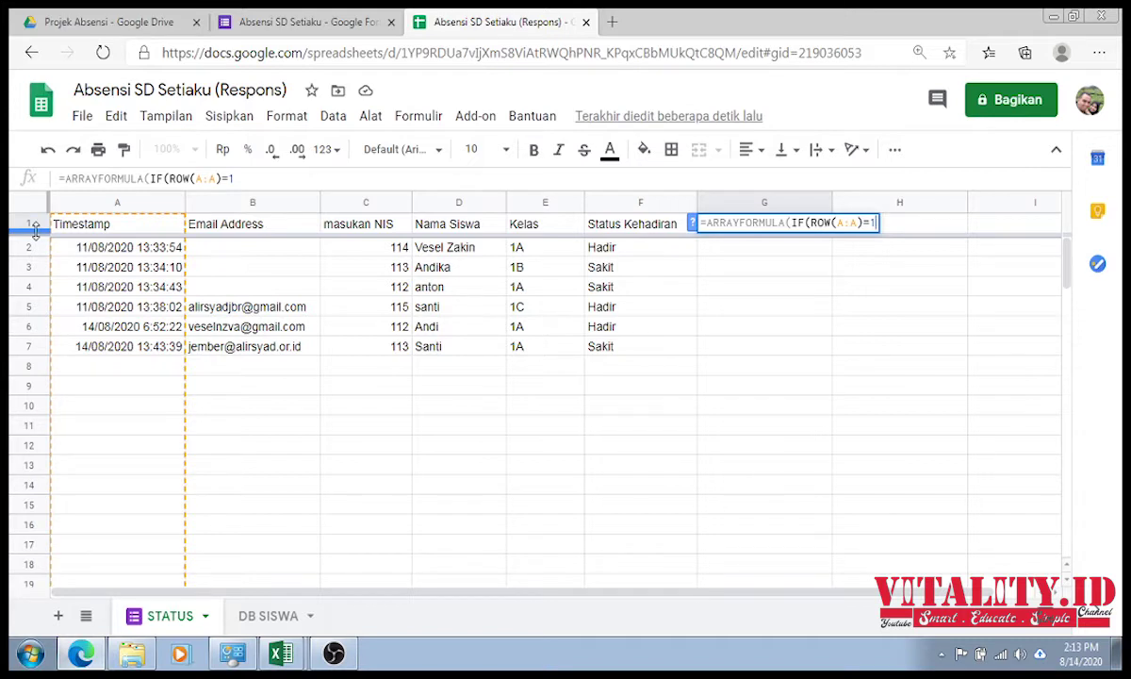
text(;)
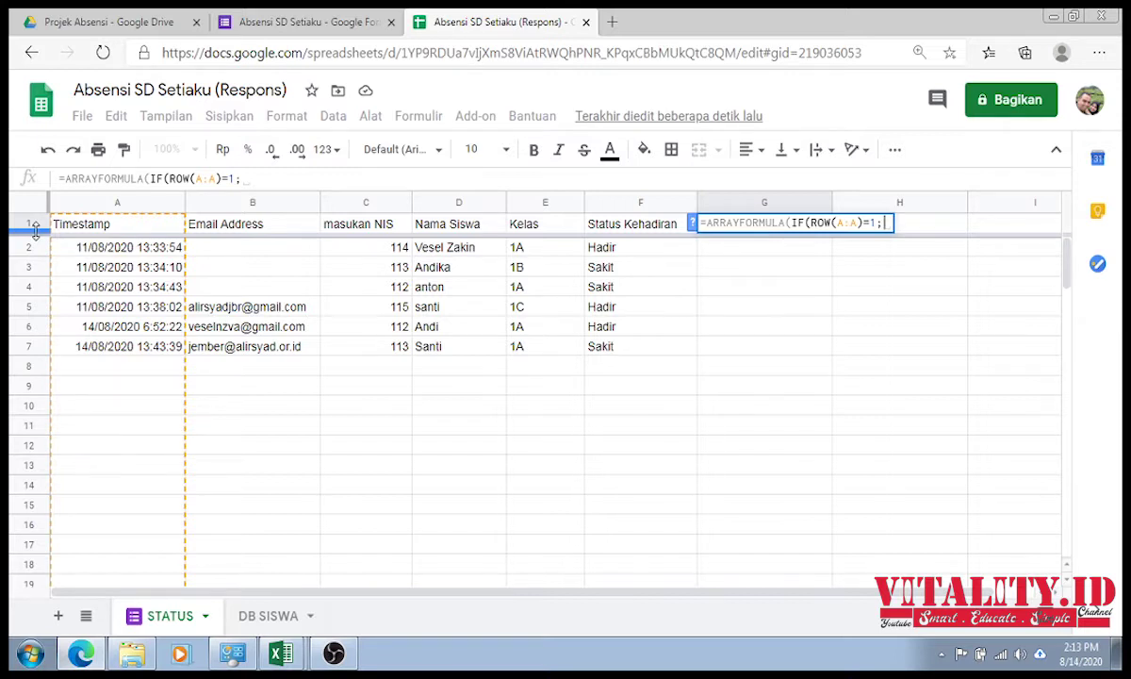
text(")
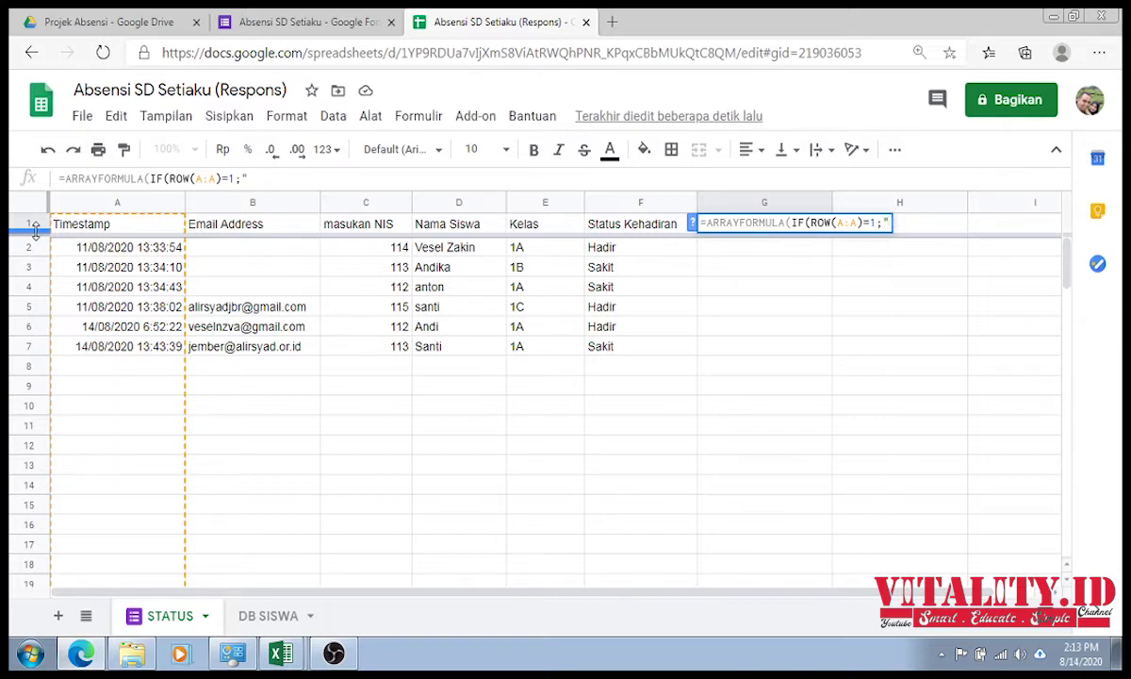
text(tA)
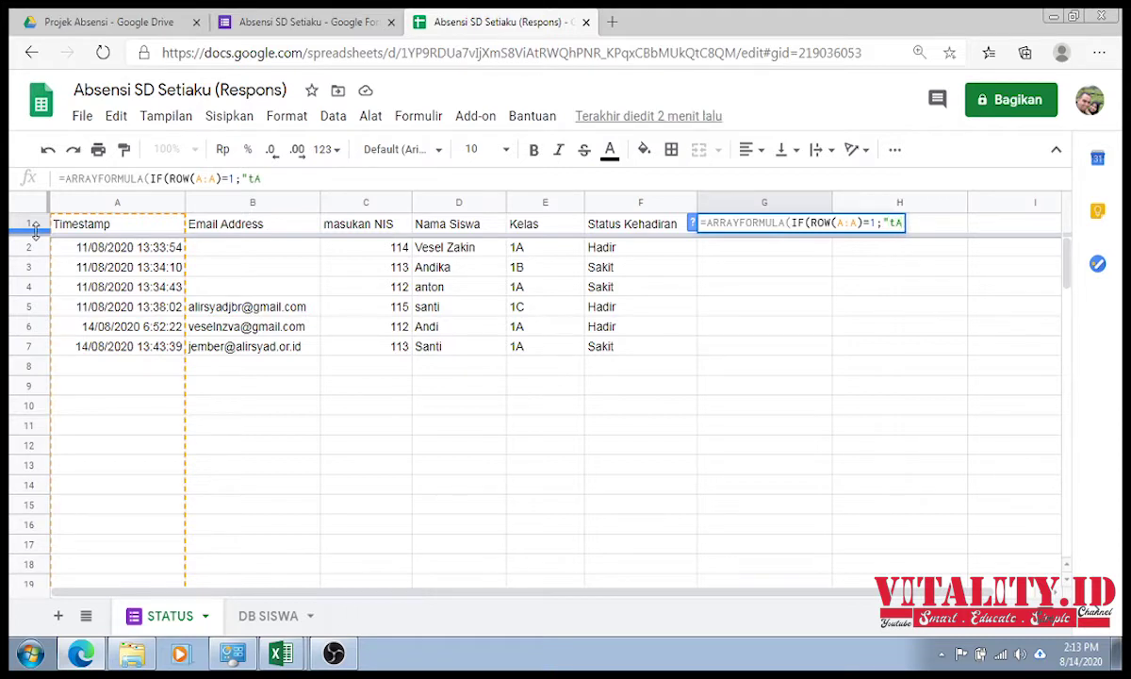
key(BackSpace)
key(BackSpace)
text(TANGG)
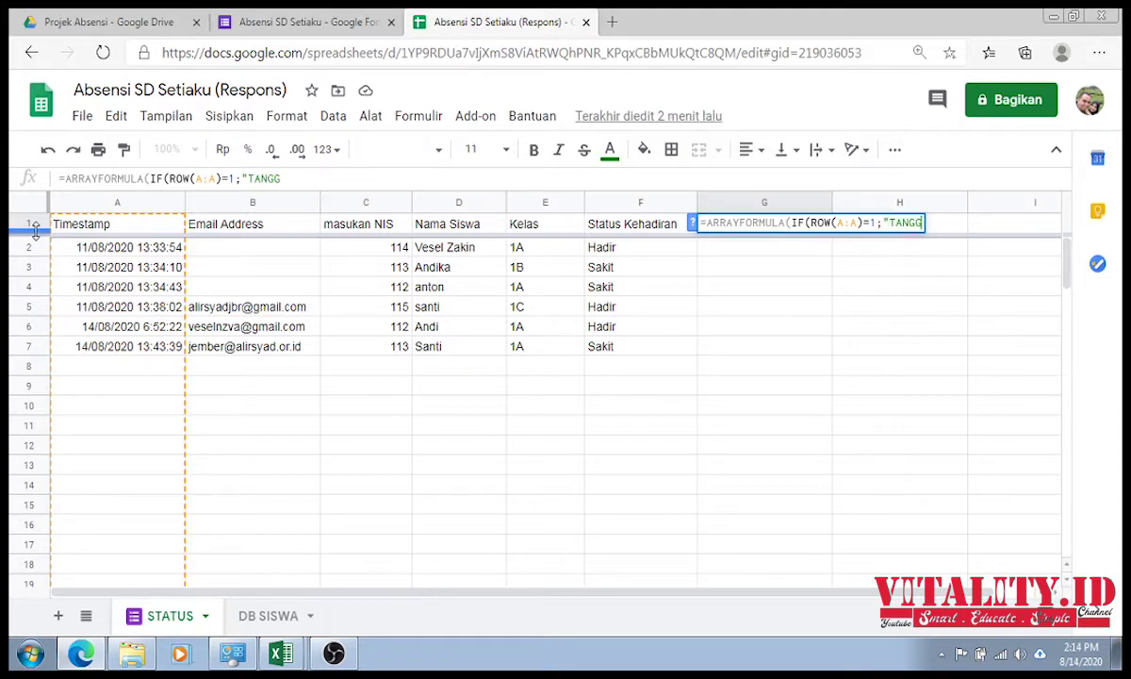
text(ALA)
key(BackSpace)
text(ABSES)
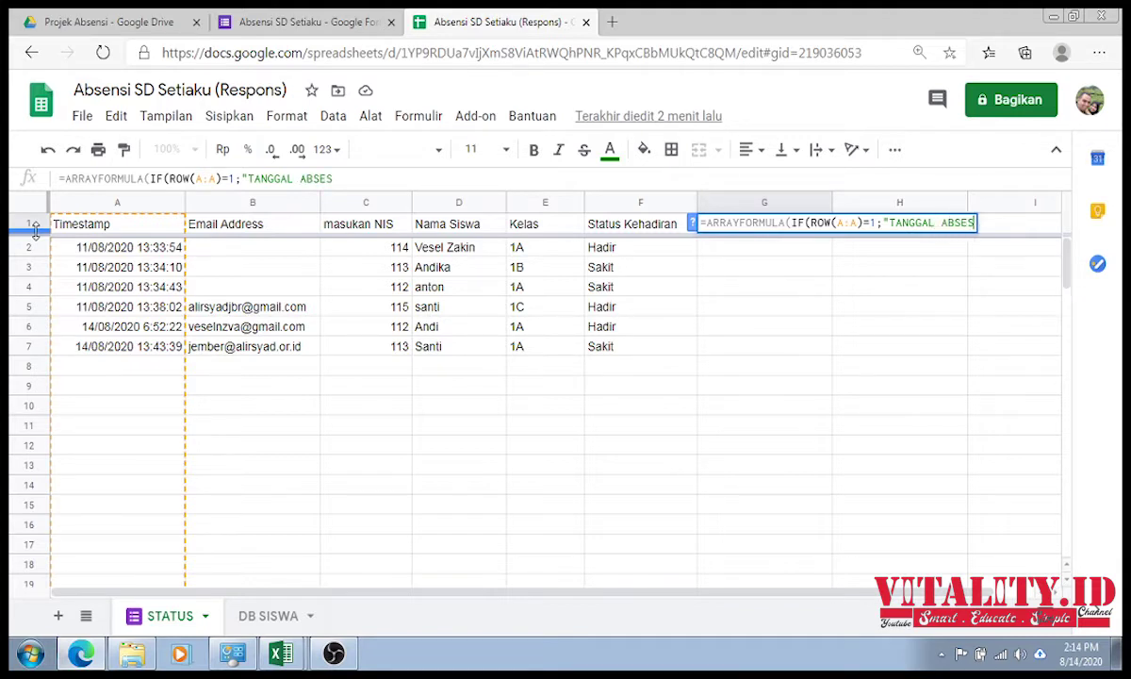
key(BackSpace)
text(N")
key(Return)
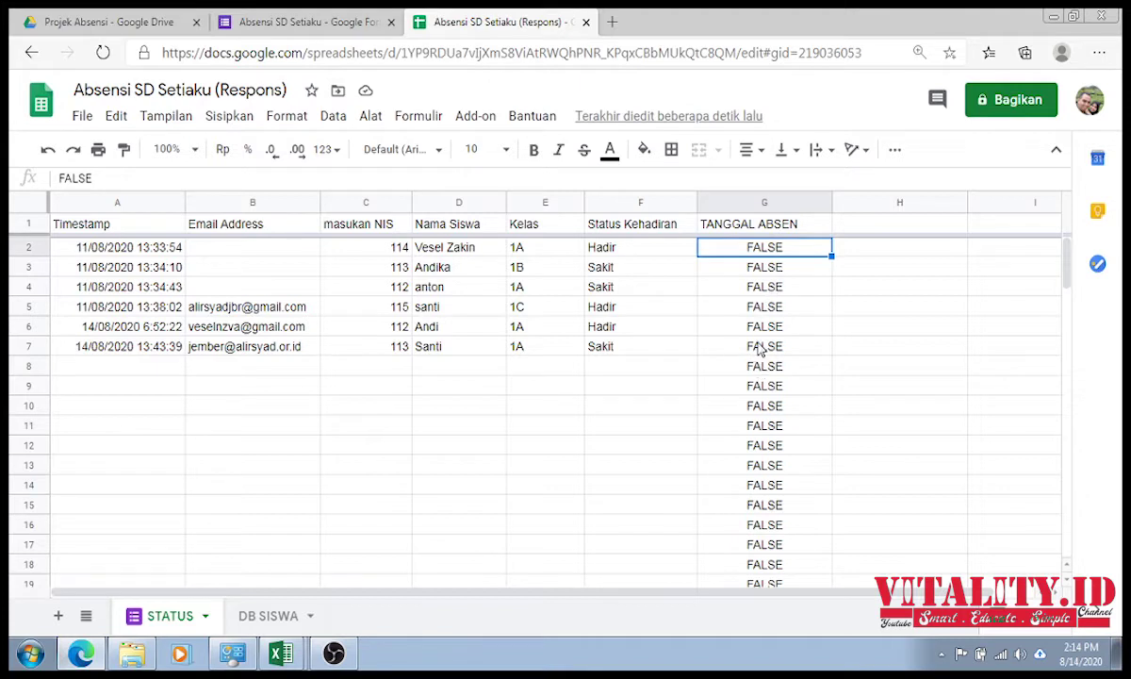
- Extend the G1 formula with ;ARRAYFORMULA(IF(A:A="";"")) to blank rows with empty column A
click(752, 221)
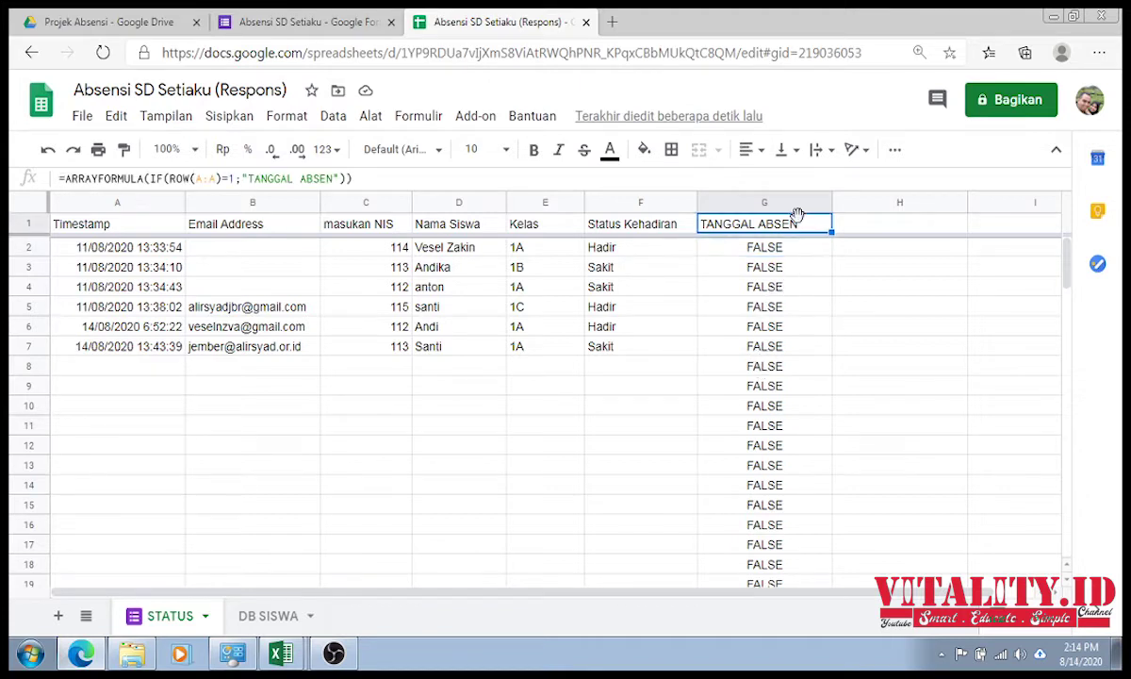
click(389, 176)
key(BackSpace)
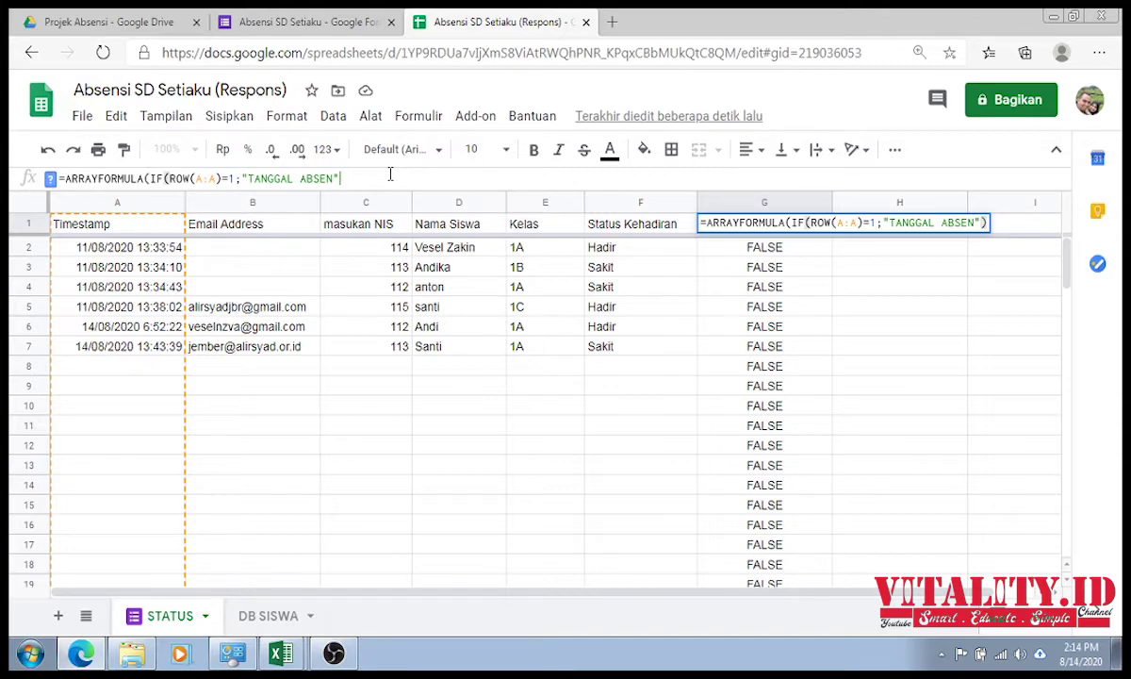
key(BackSpace)
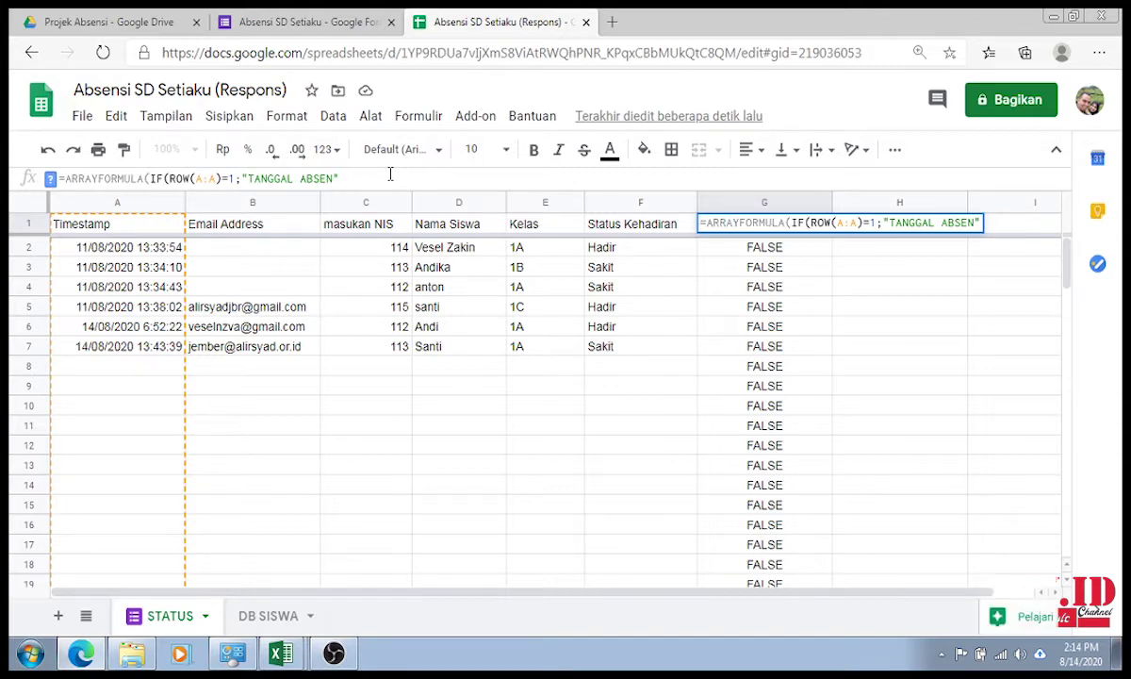
text(;)
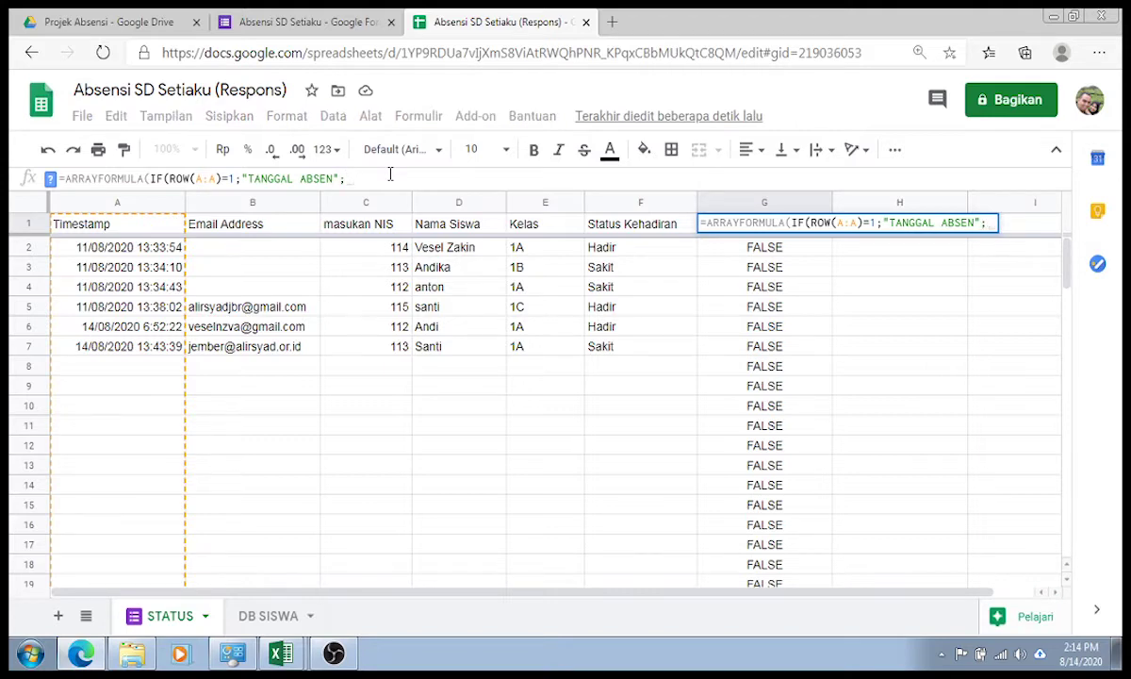
text(ARR)
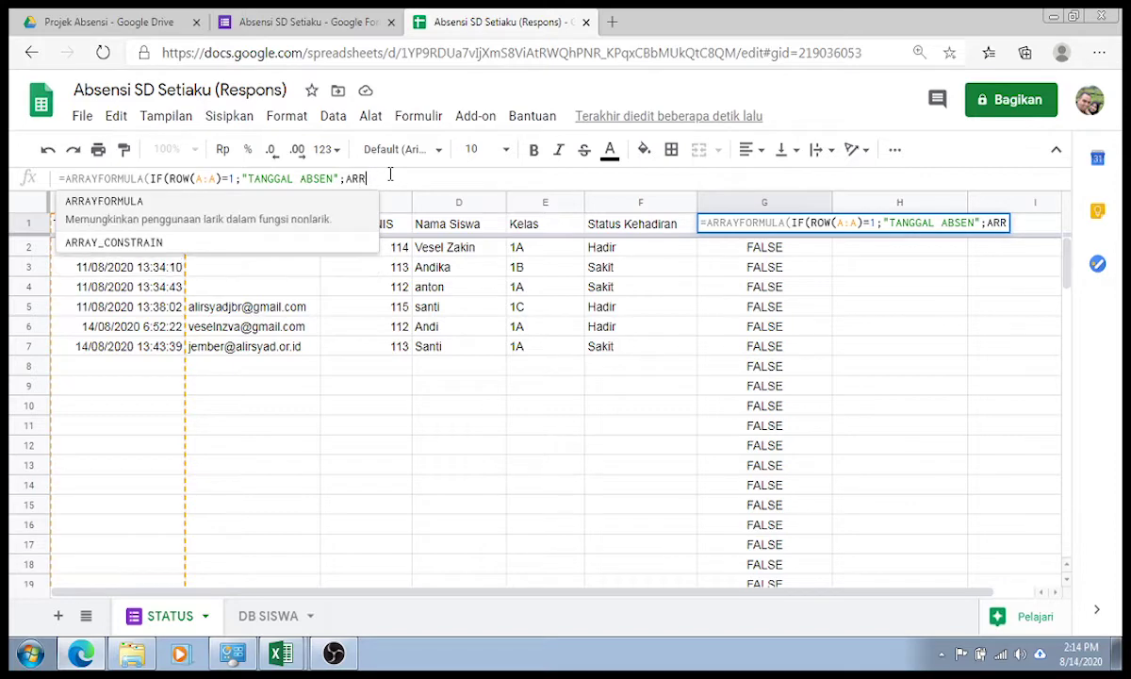
click(208, 215)
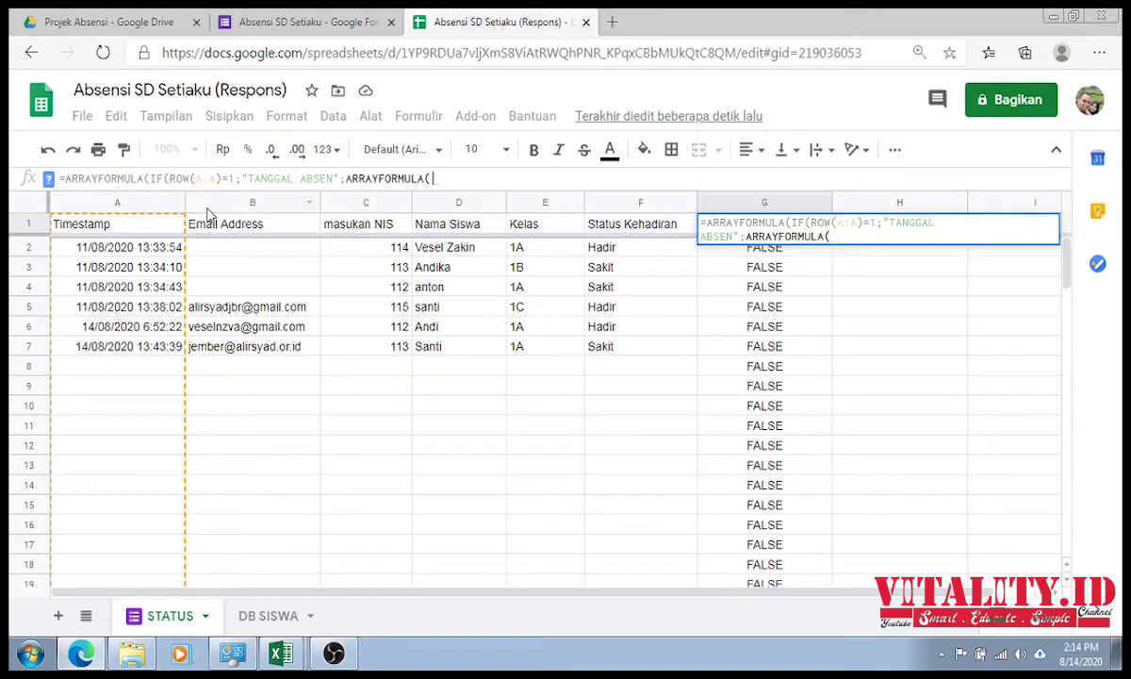
text(IF)
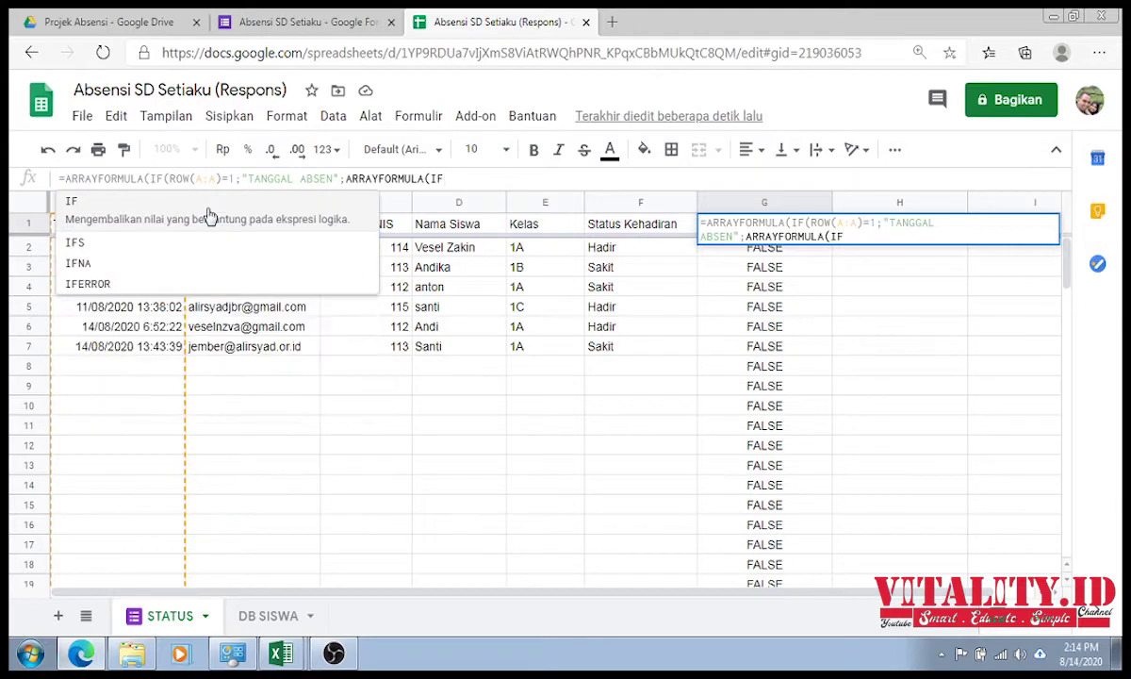
click(209, 216)
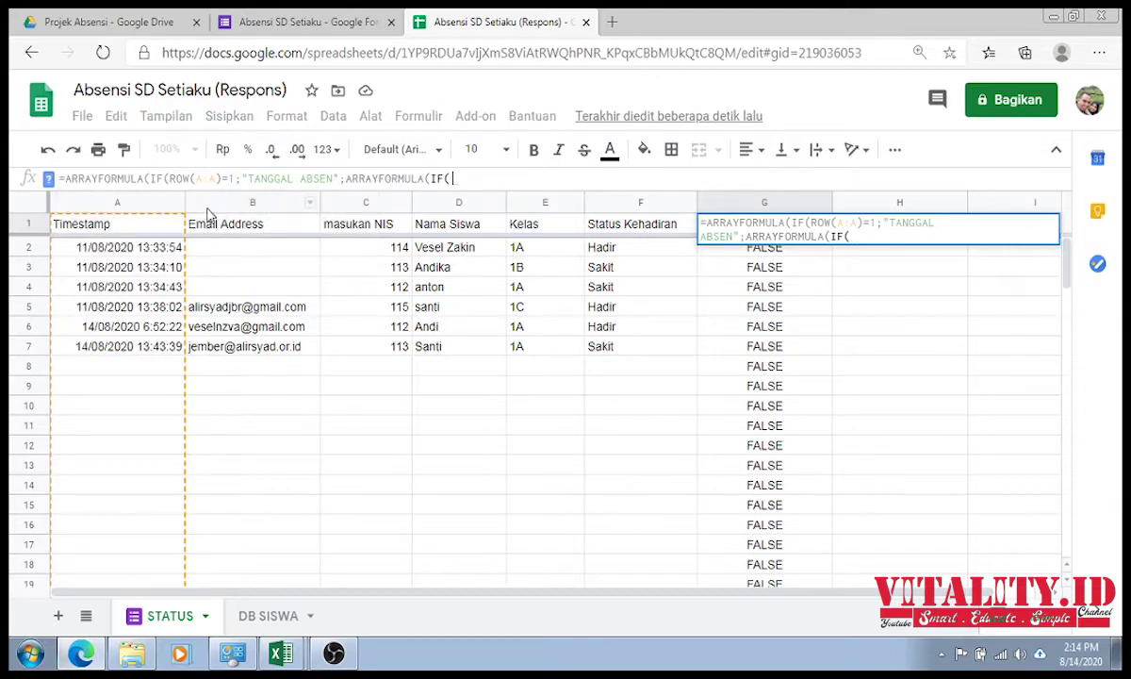
text(A:A)
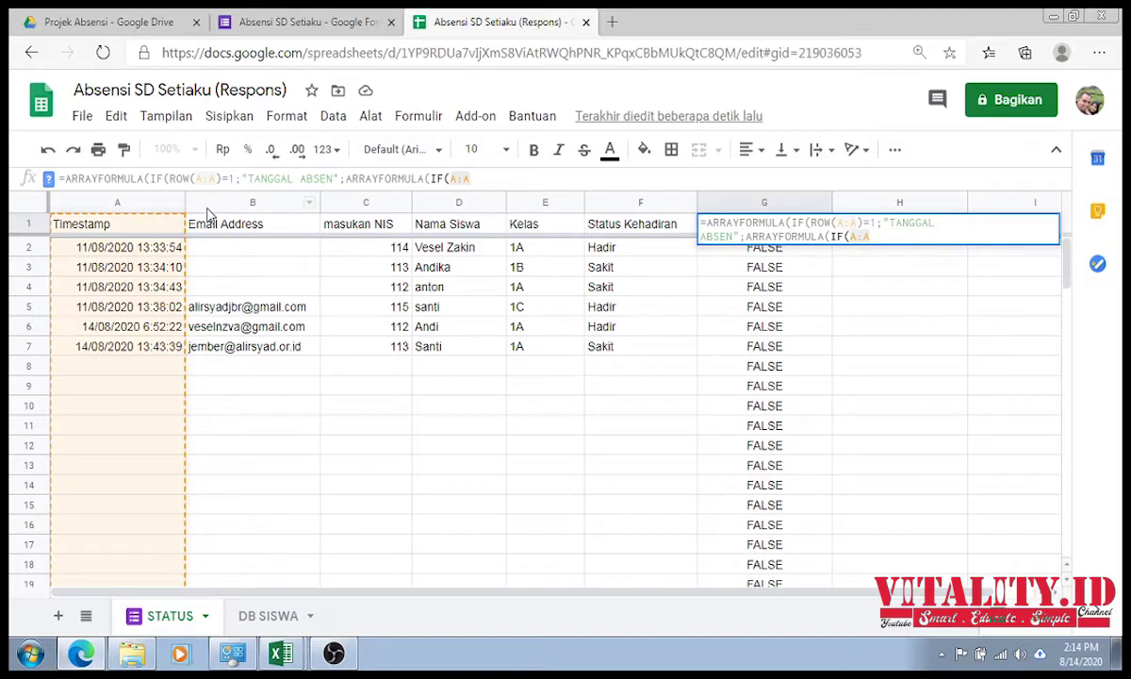
text())
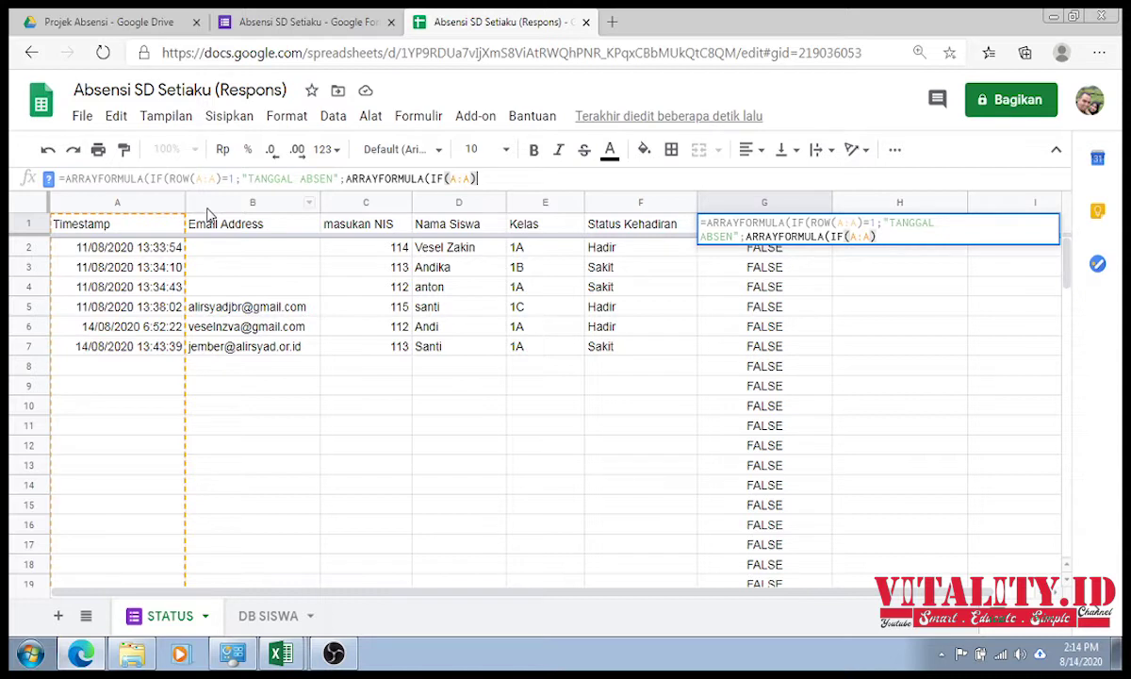
text(=)
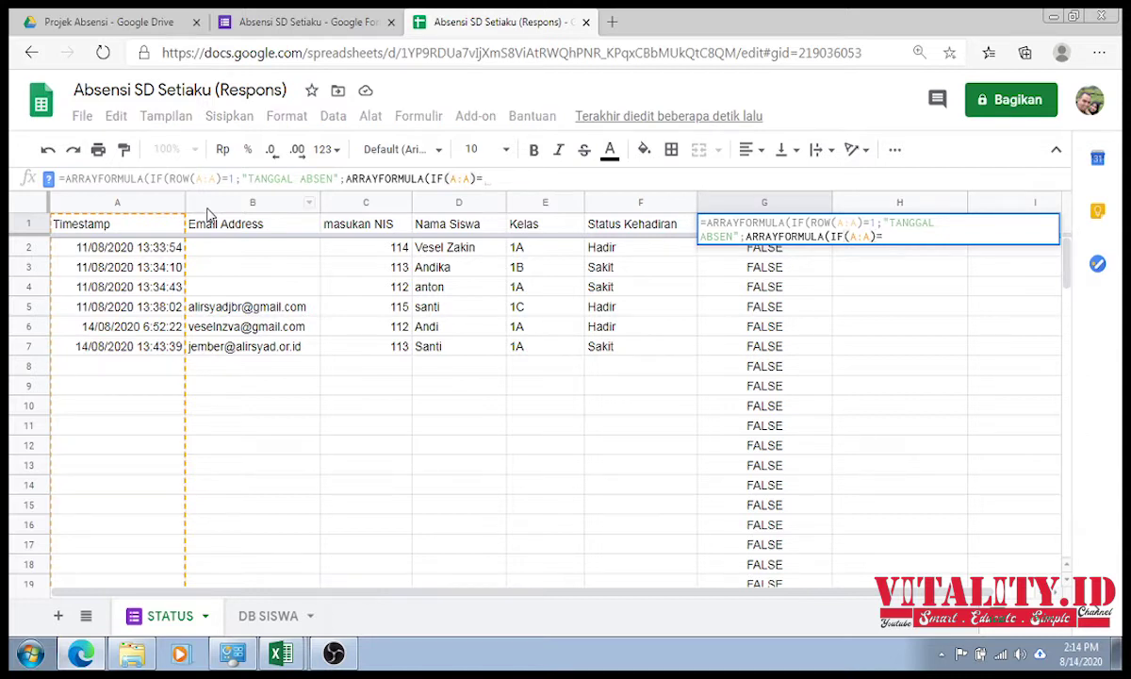
text("";"")
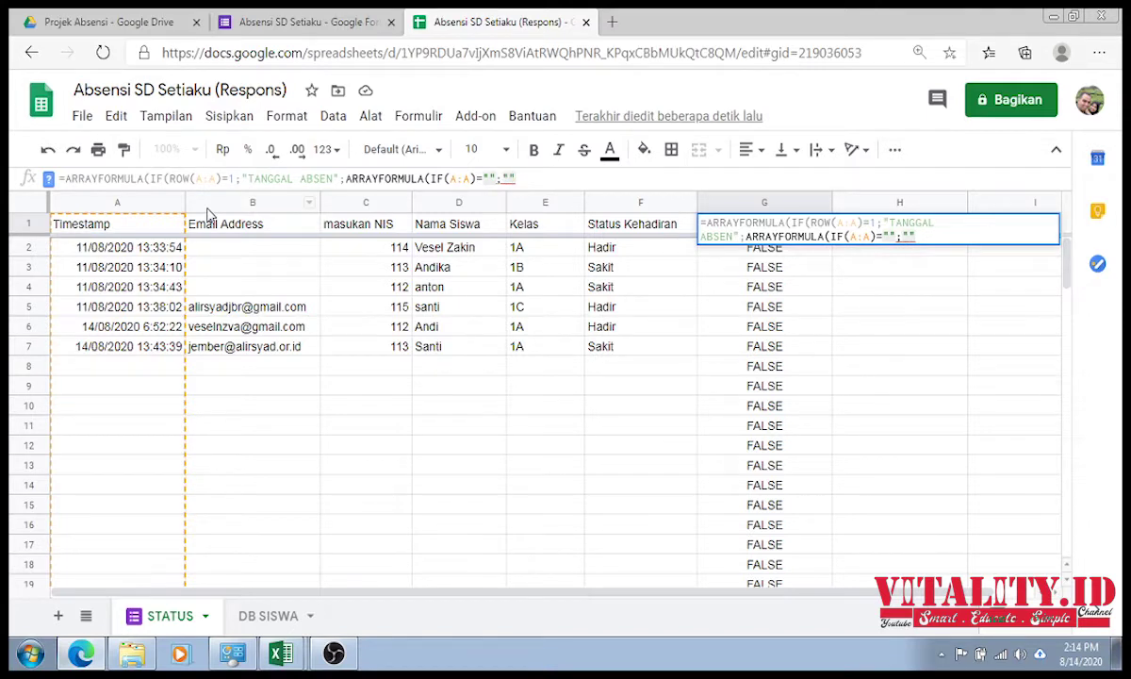
key(Return)
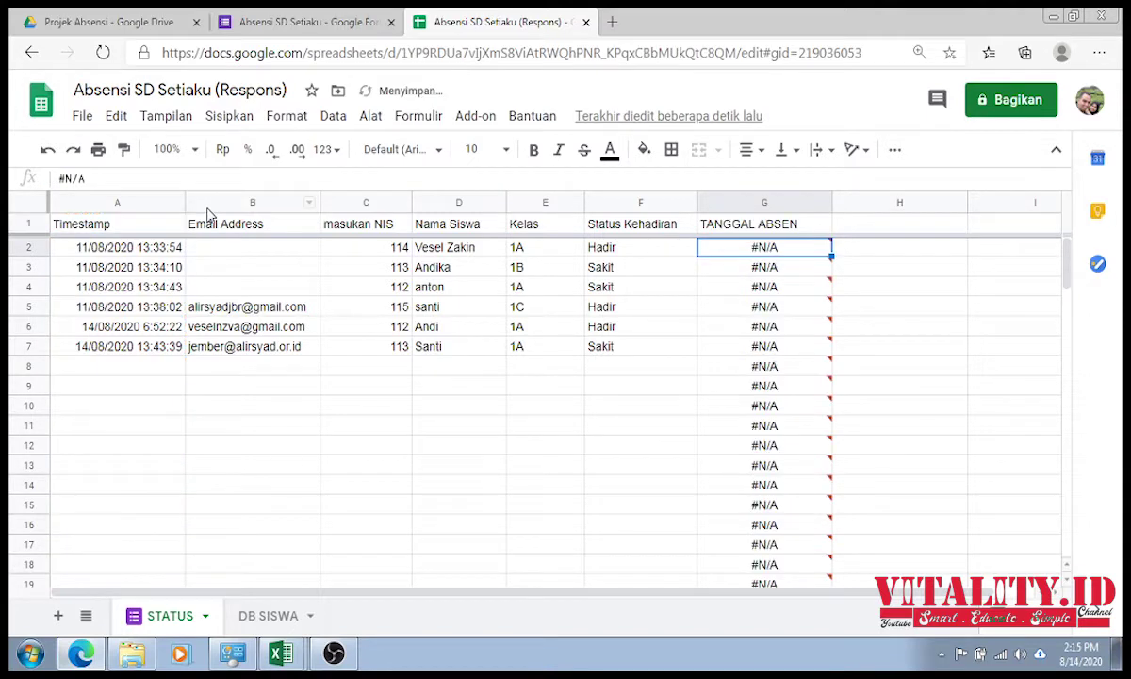
- Extend the G1 formula with TEXT(A:A;"DD/MM/YYYY"), close the brackets and commit it
click(801, 225)
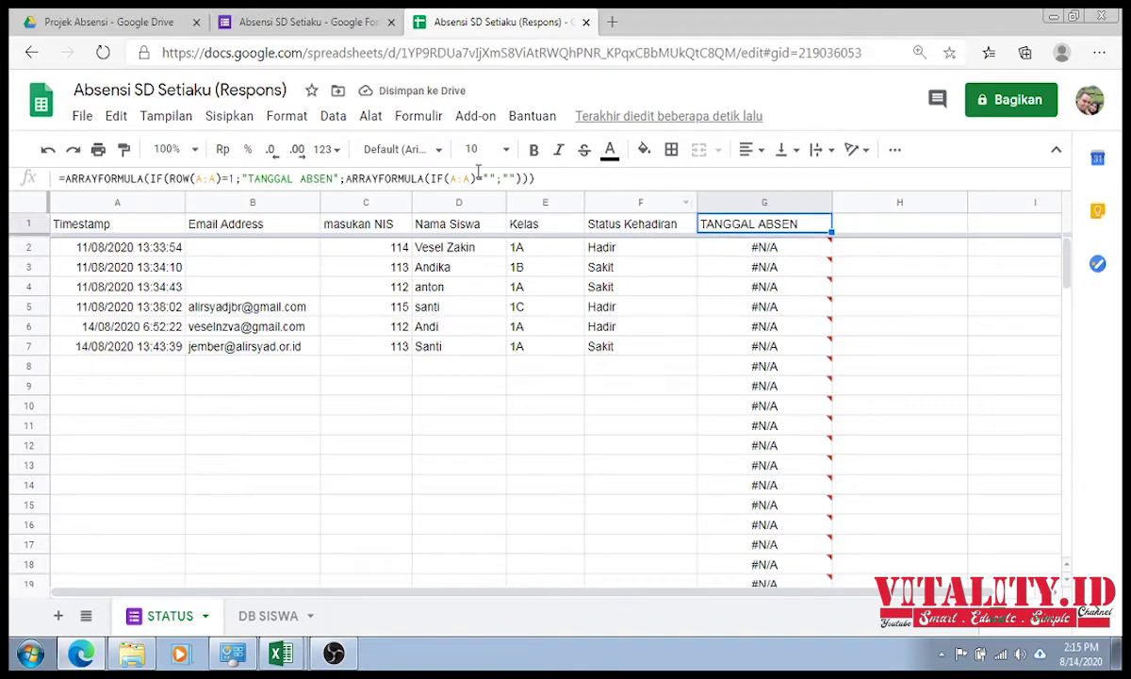
click(547, 178)
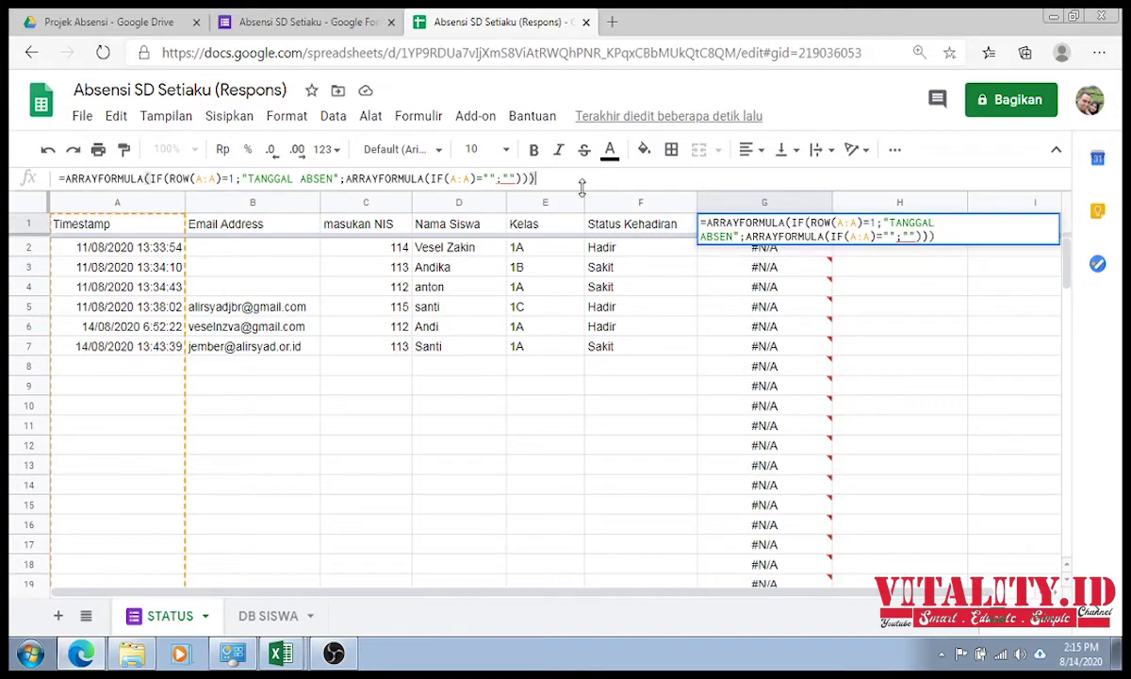
key(BackSpace)
key(BackSpace)
key(BackSpace)
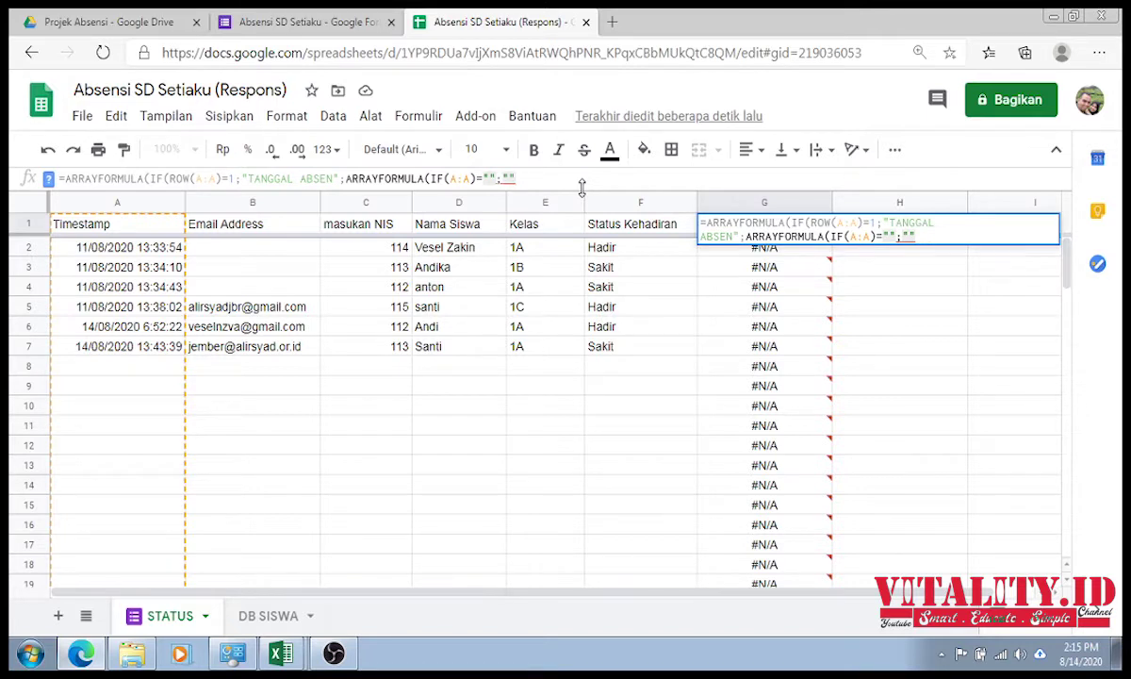
text(;)
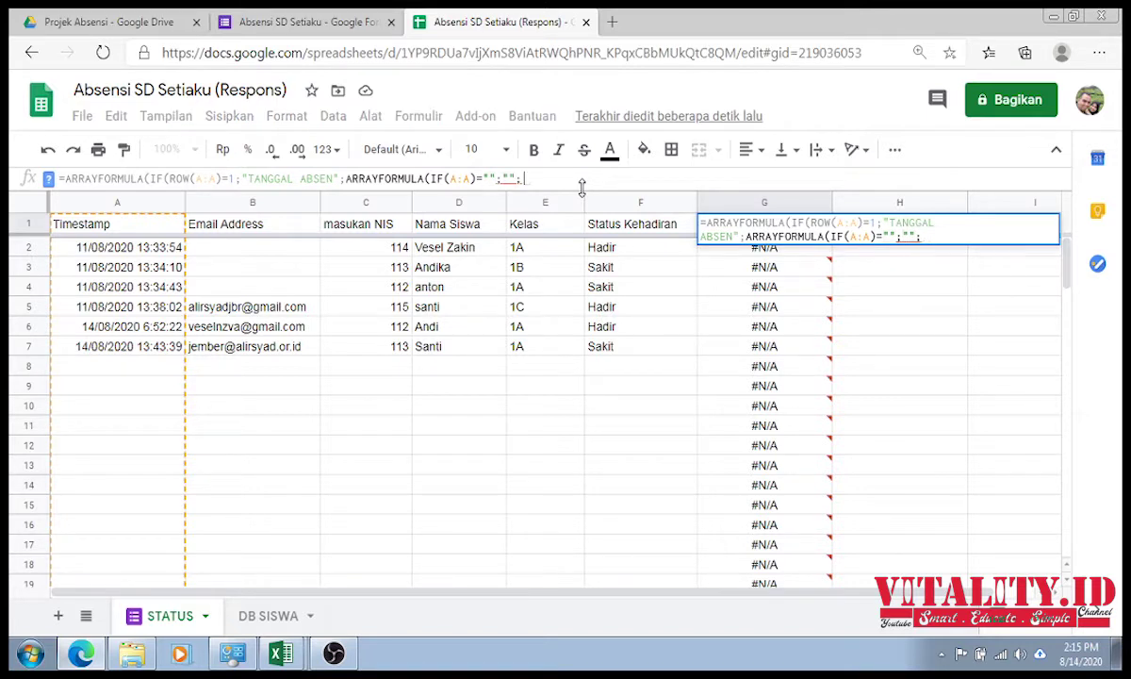
text(TEXT)
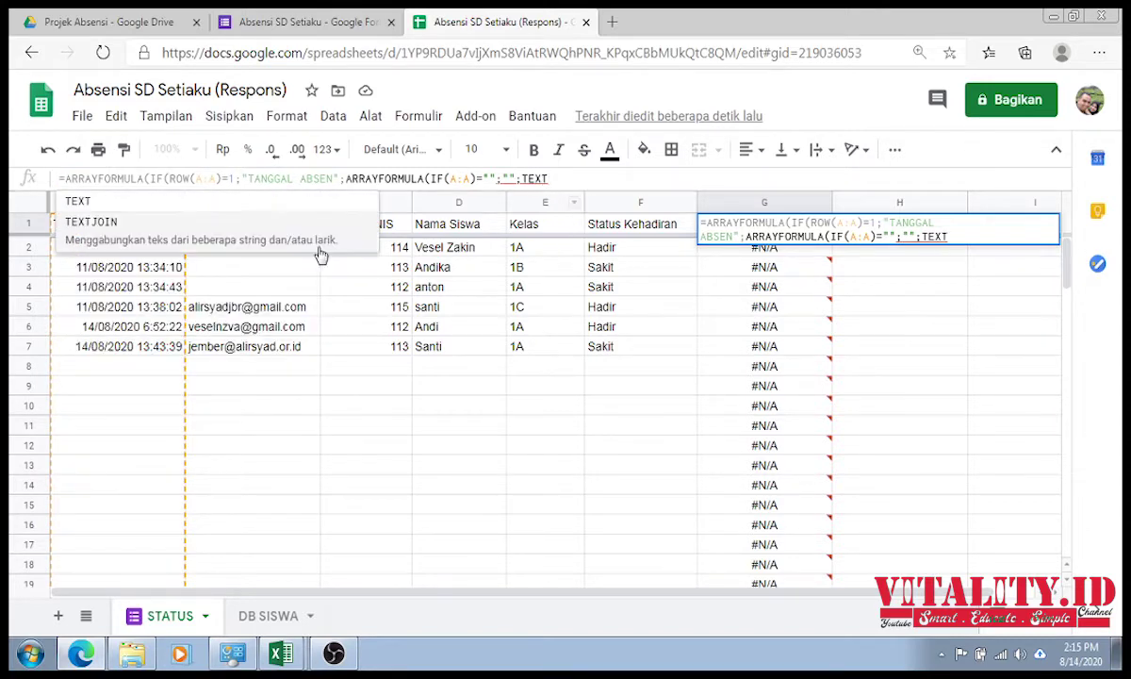
click(192, 210)
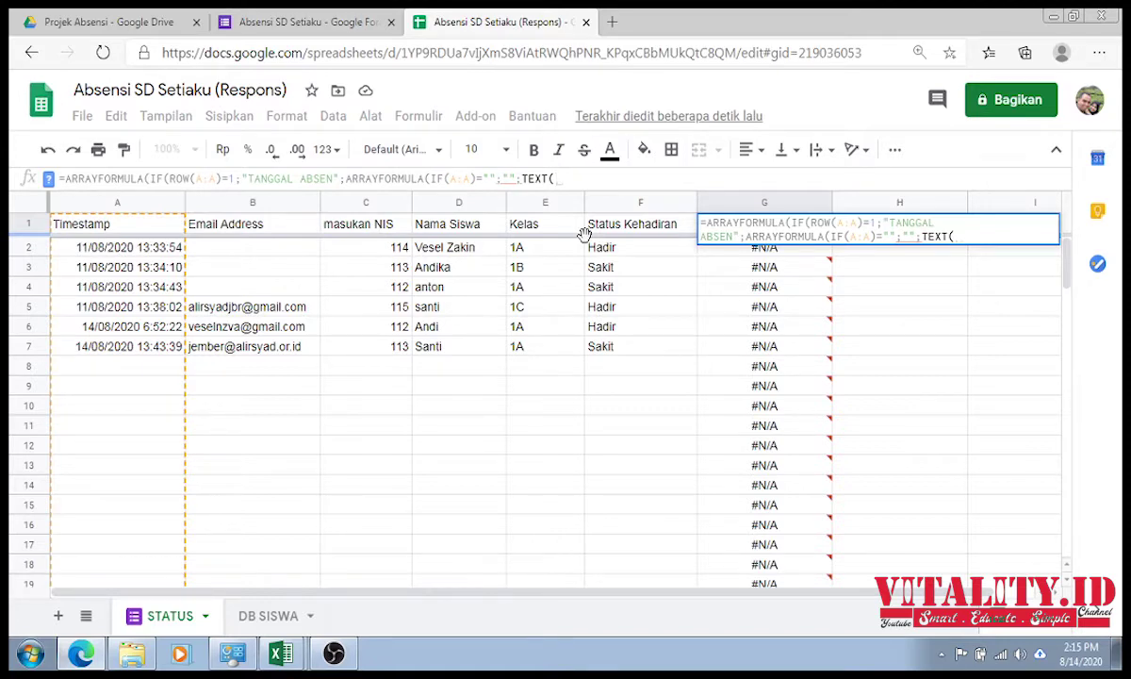
text(A:)
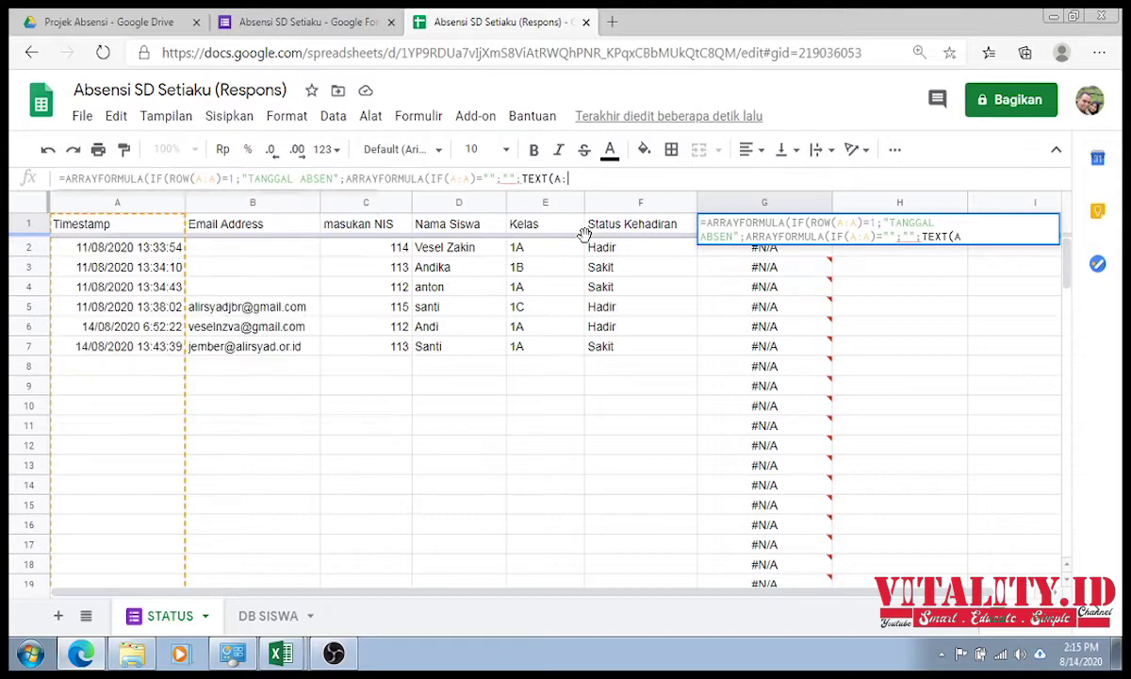
text(A)
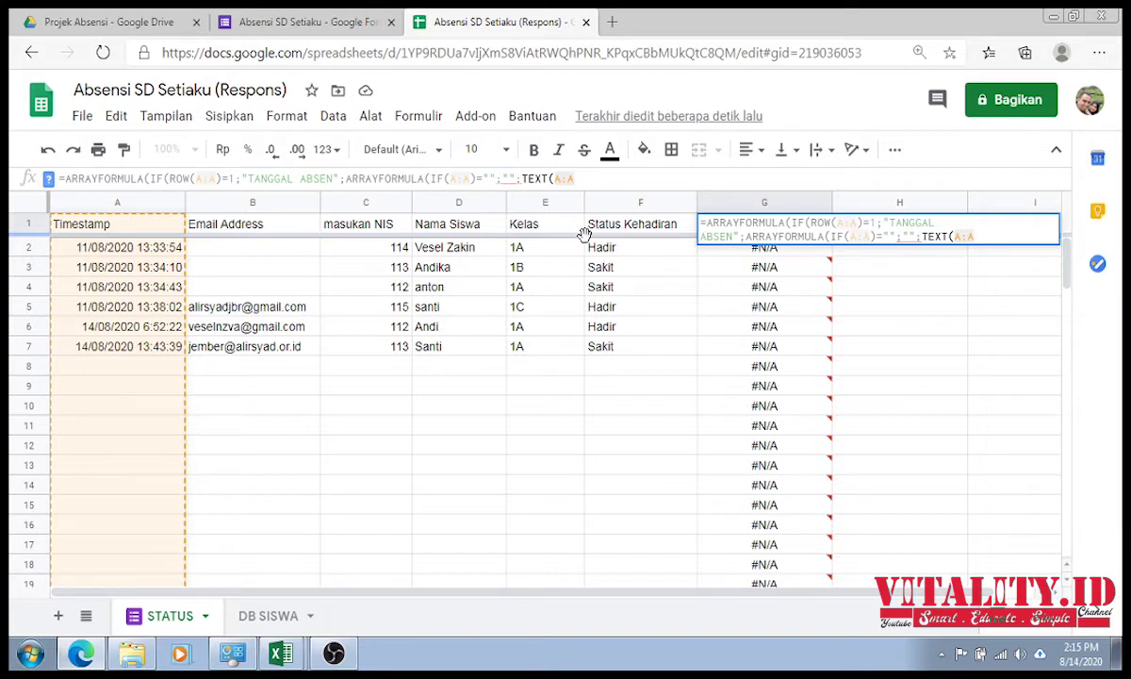
text(;)
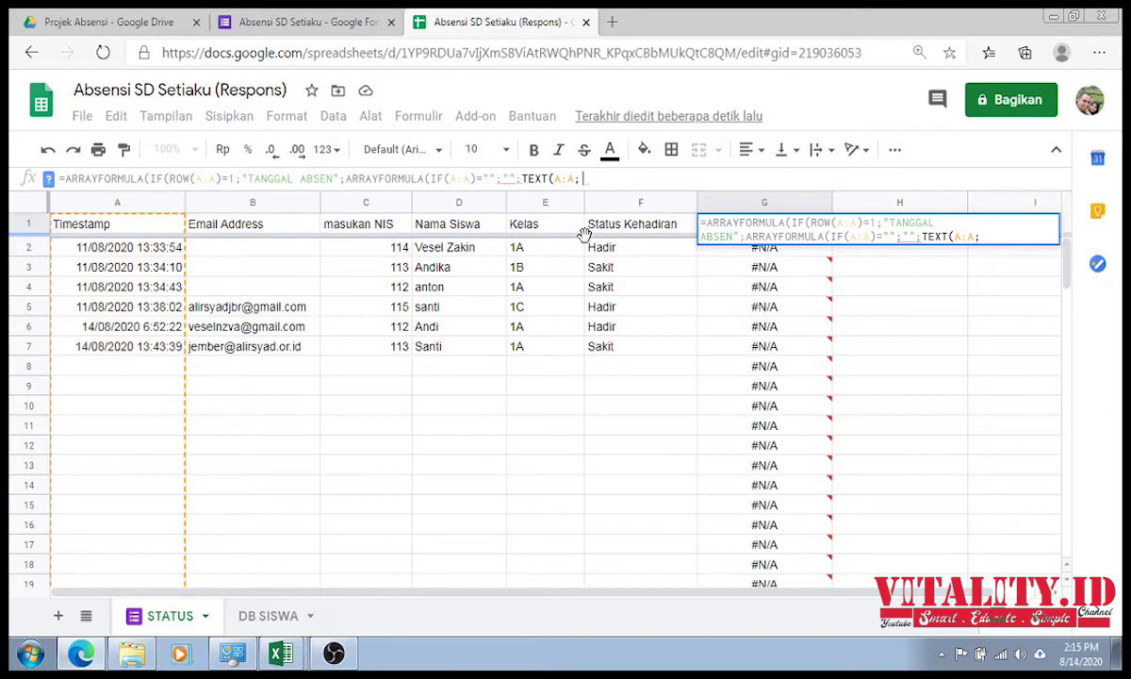
text(")
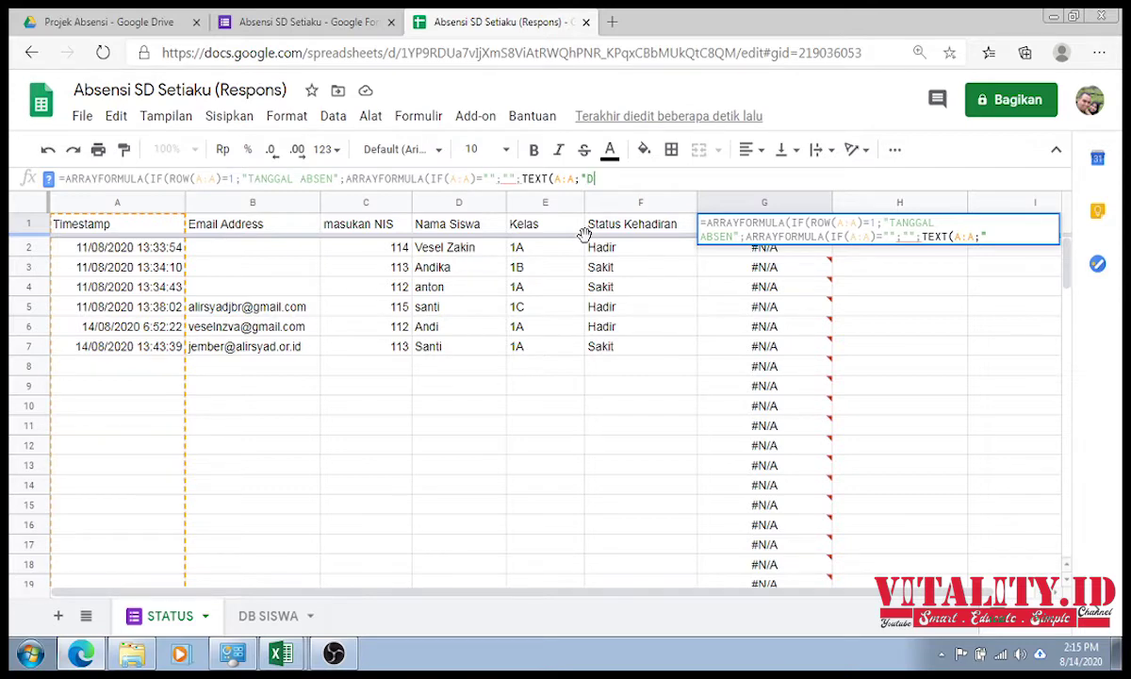
text(DD/MM/YYY)
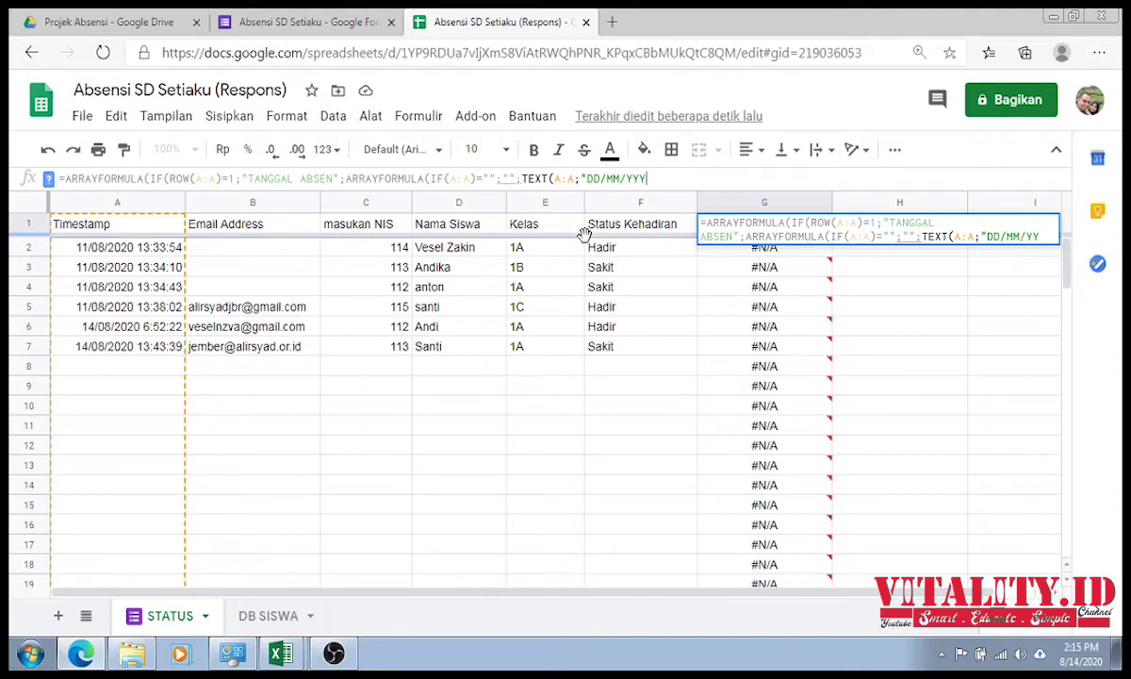
text(Y")
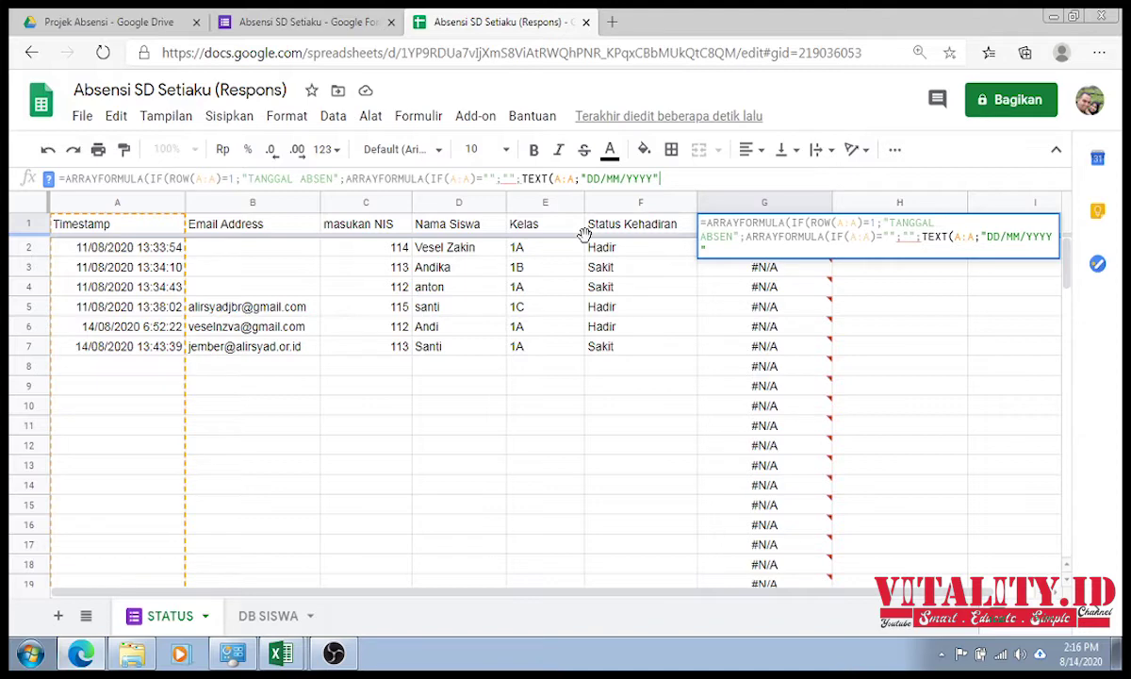
text())))
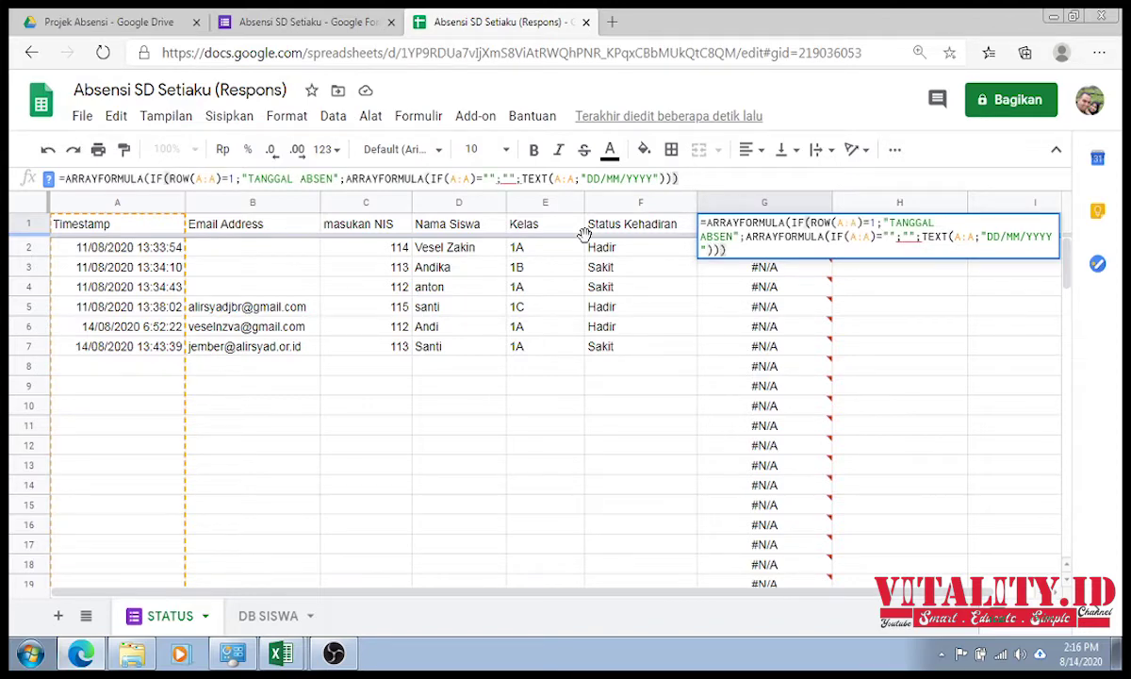
key(Return)
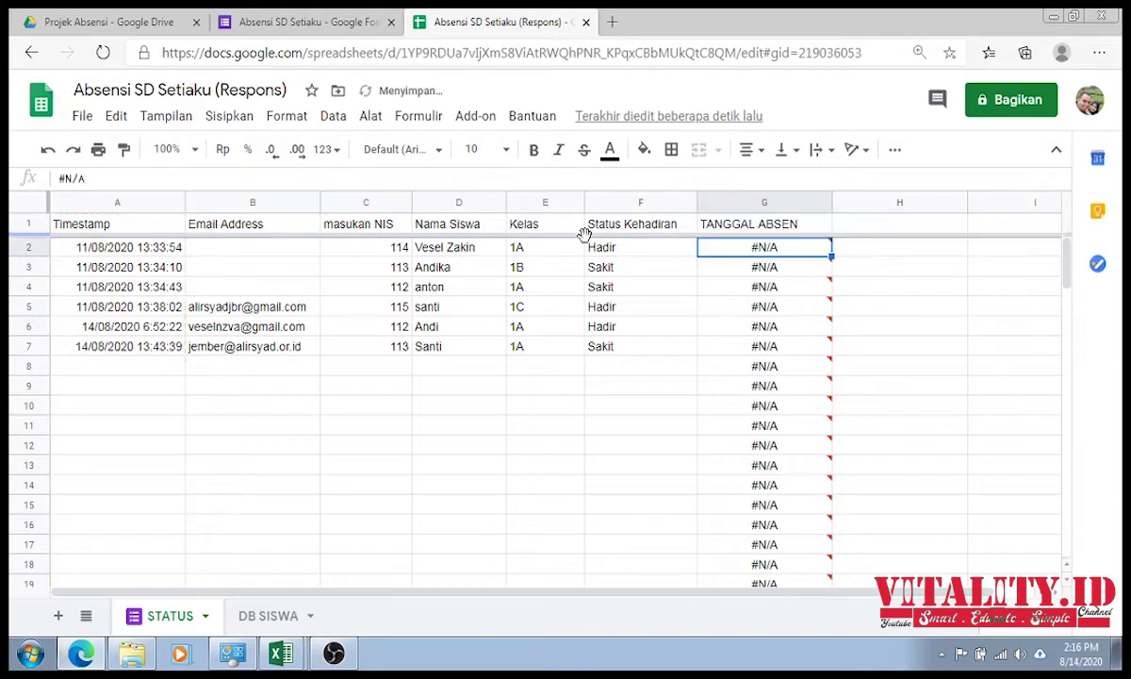
- Replace the characters before the date format in G1's formula with "A ;"
click(802, 225)
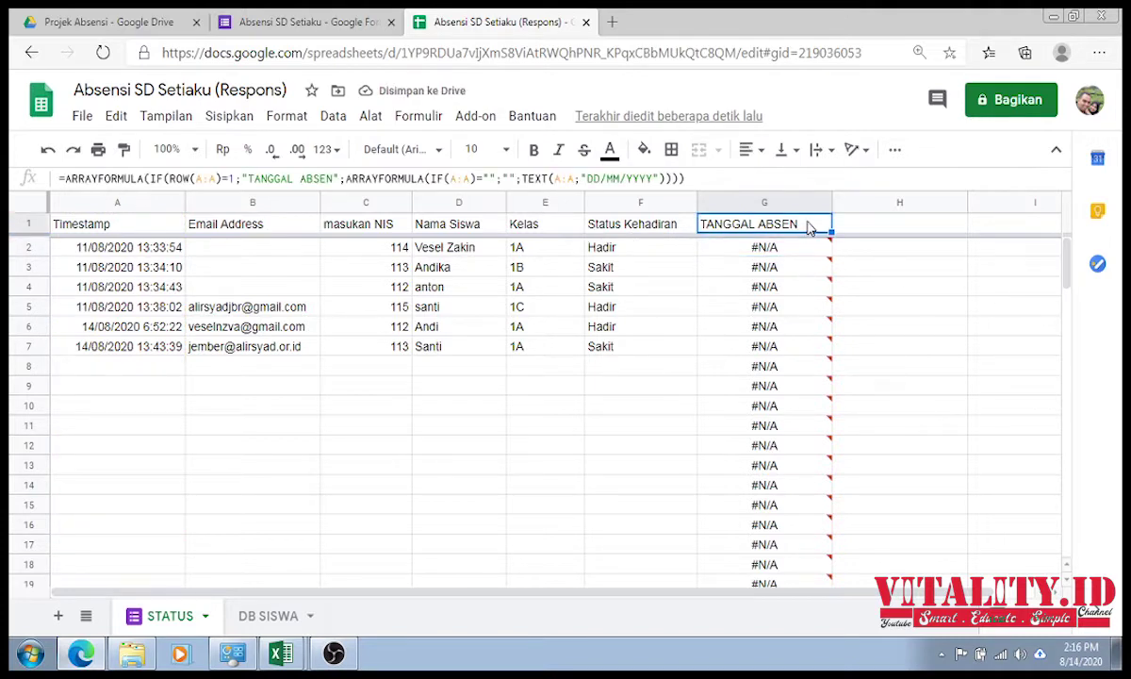
click(584, 178)
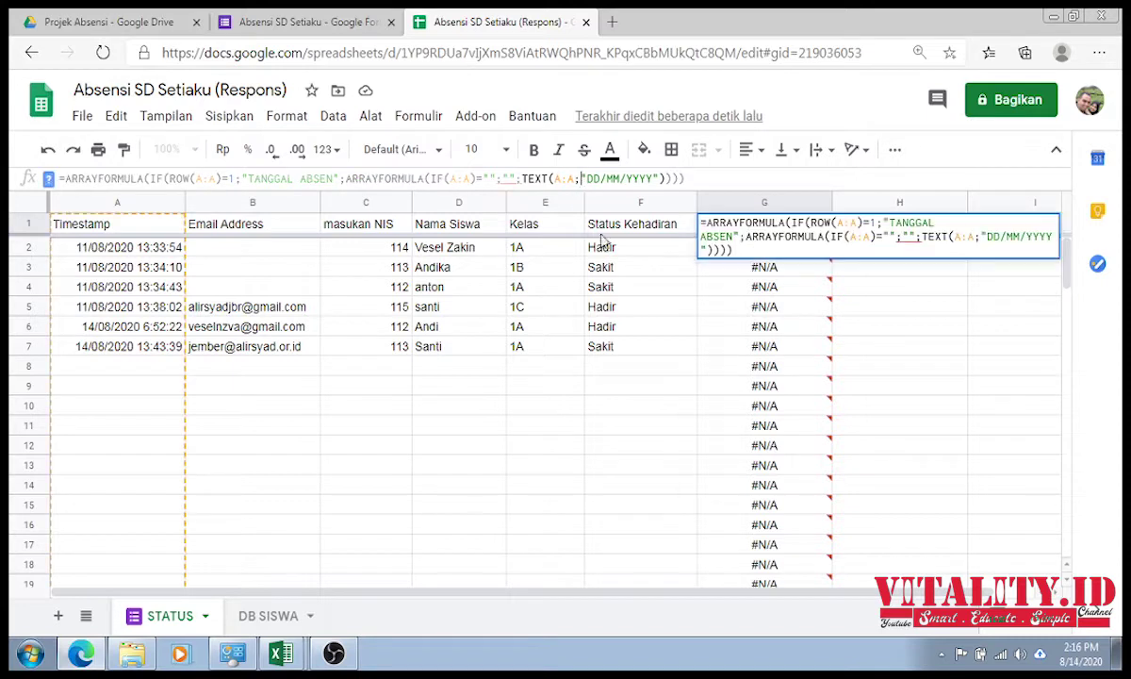
key(BackSpace)
key(BackSpace)
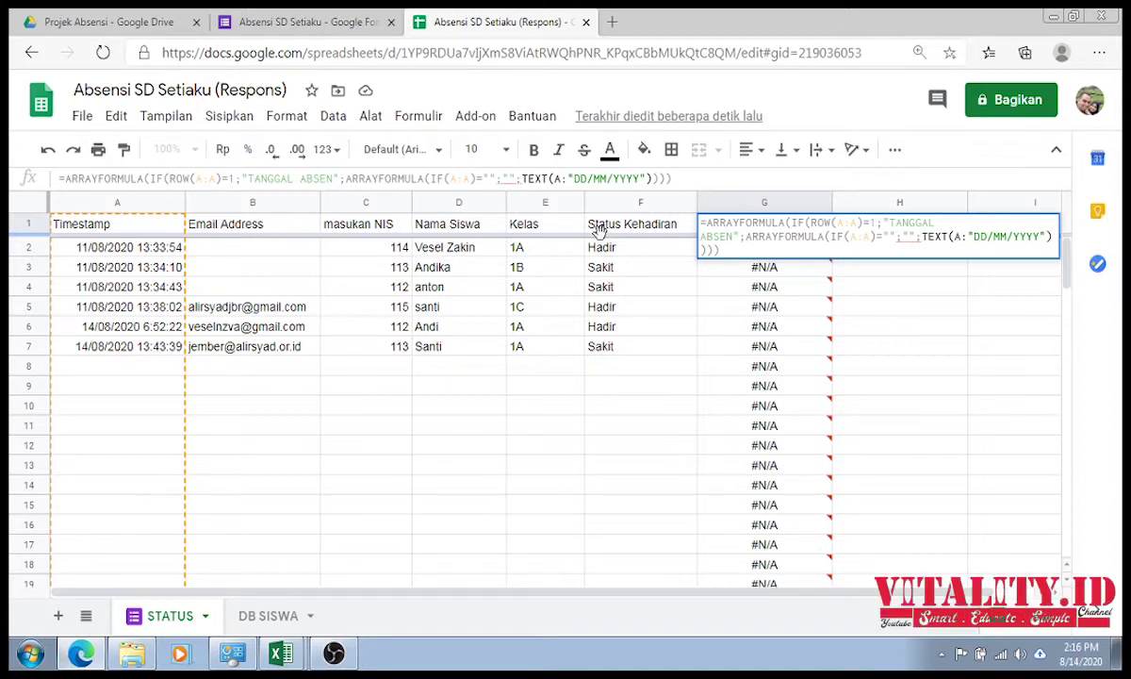
text(A)
text( ;)
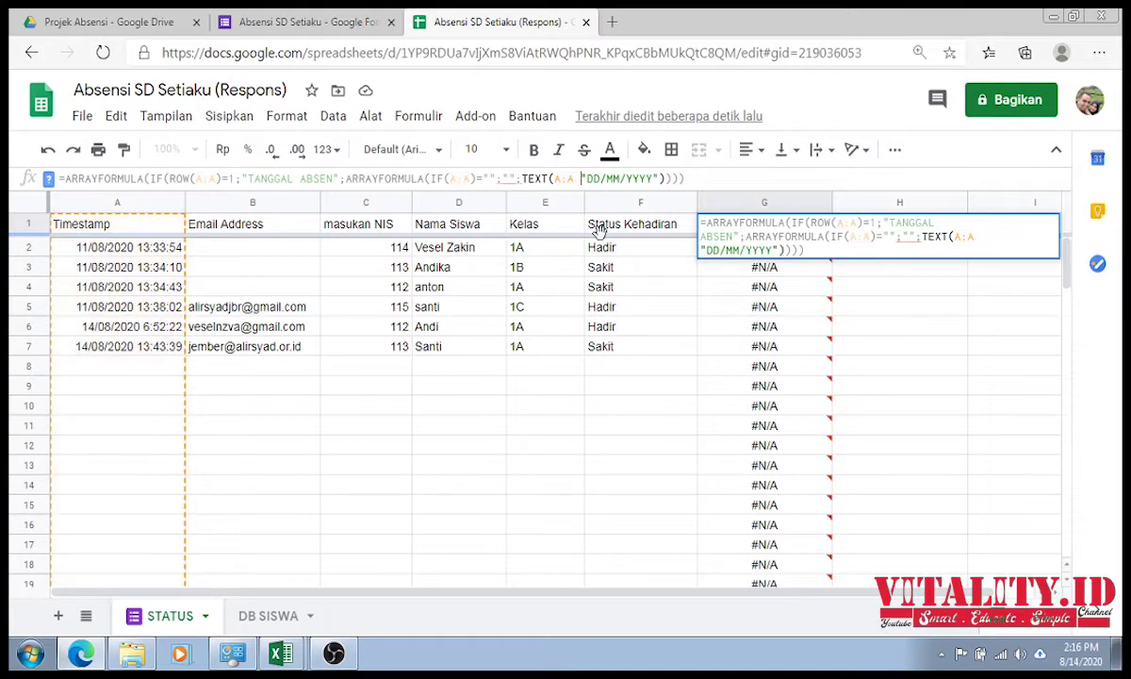
key(Return)
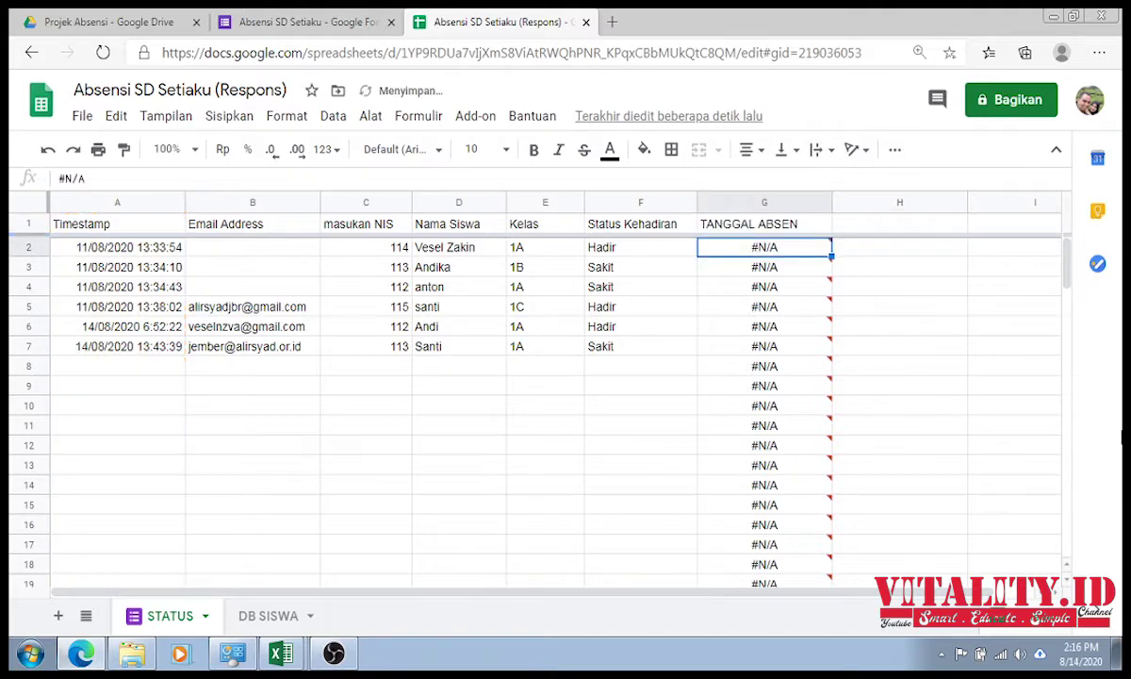
- Add an opening bracket right after IF( in the G1 formula
click(750, 223)
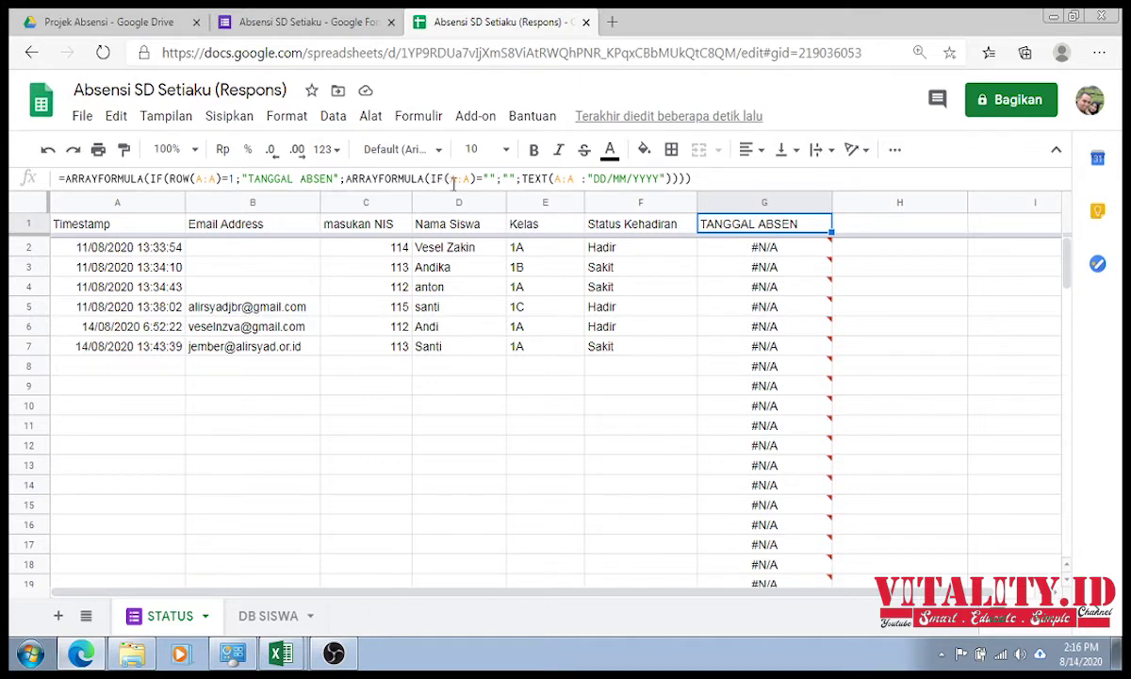
click(450, 178)
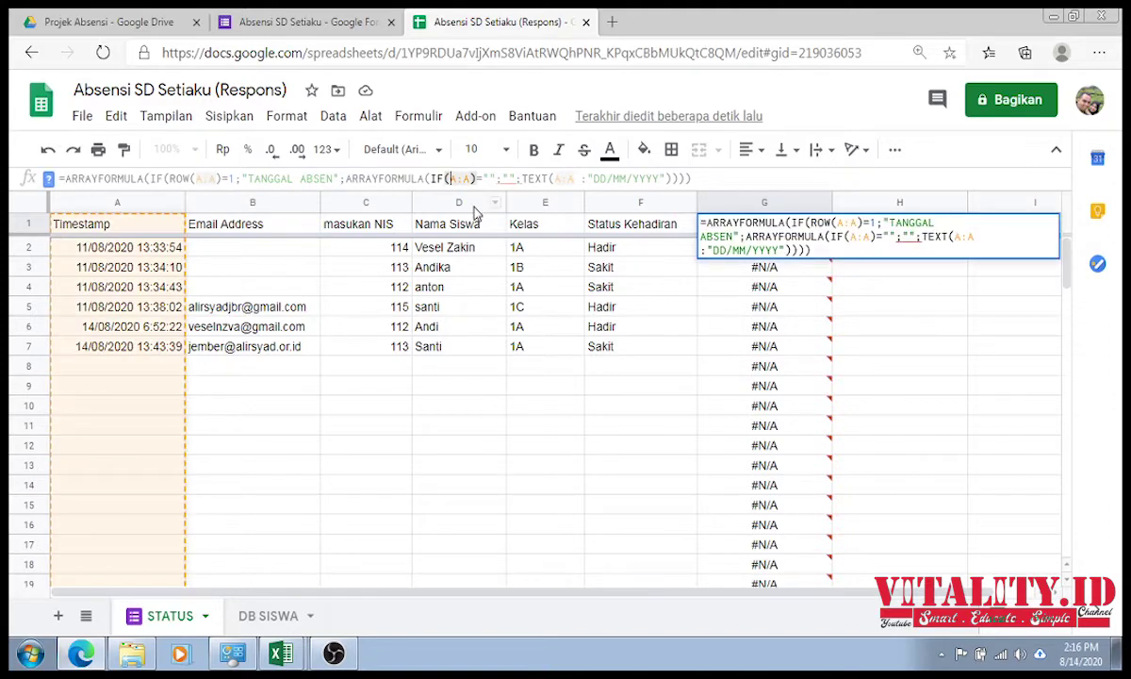
text(()
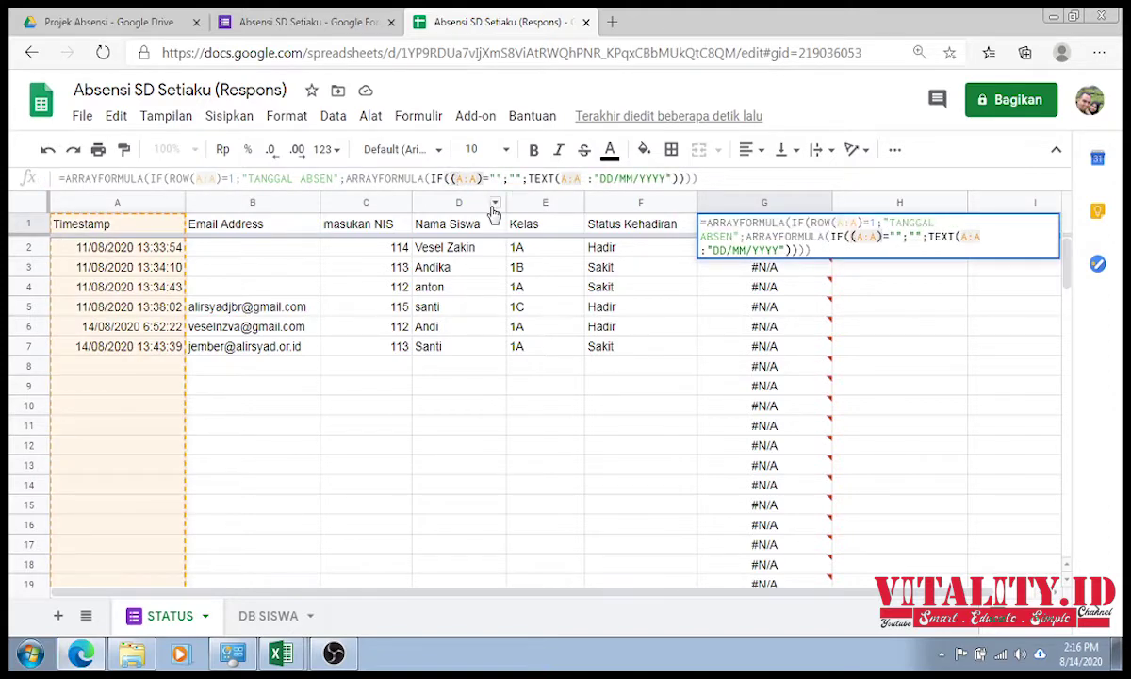
key(Return)
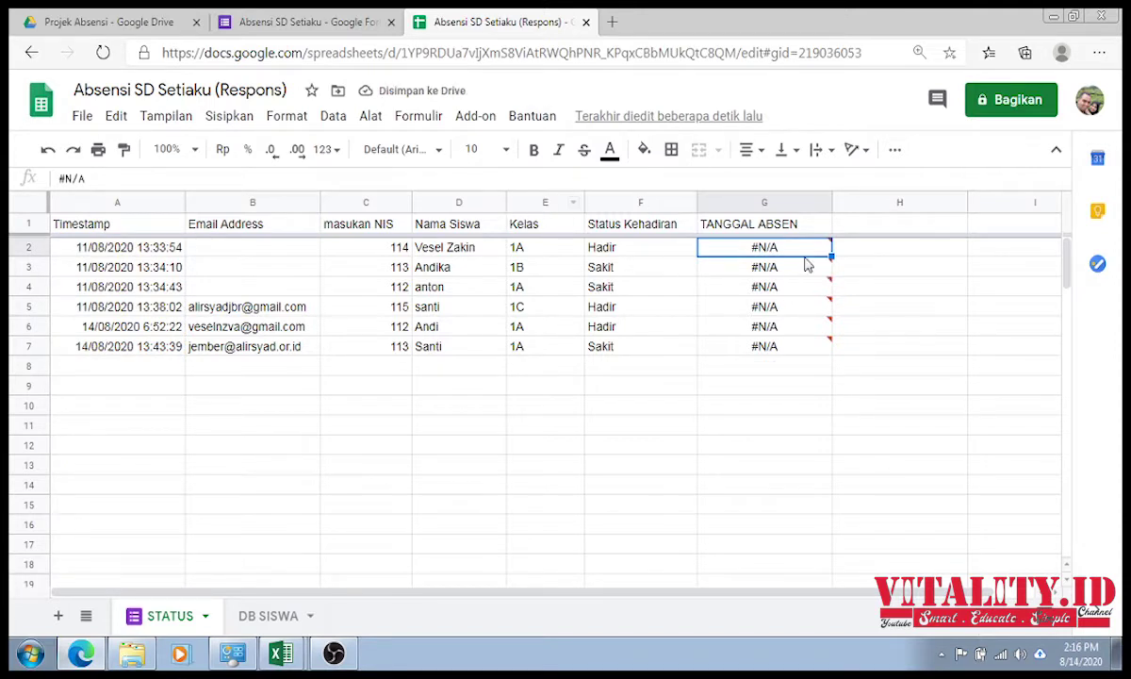
- Replace the stray colon before "DD/MM/YYYY" with a semicolon so dates appear in column G
click(738, 222)
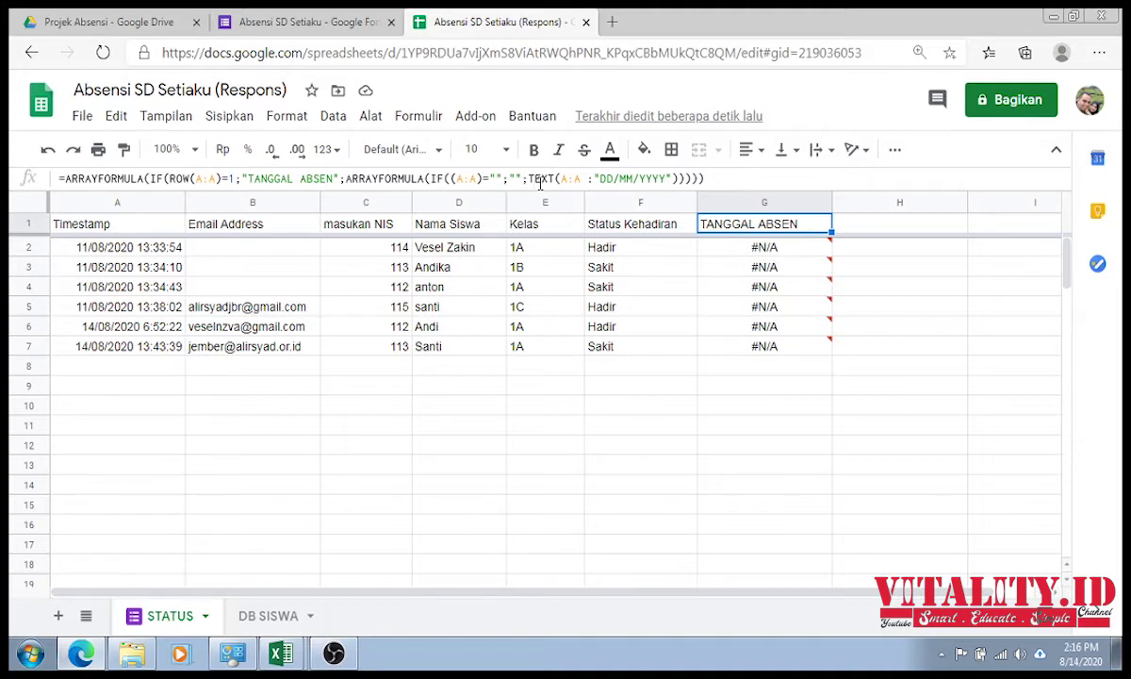
click(594, 178)
key(BackSpace)
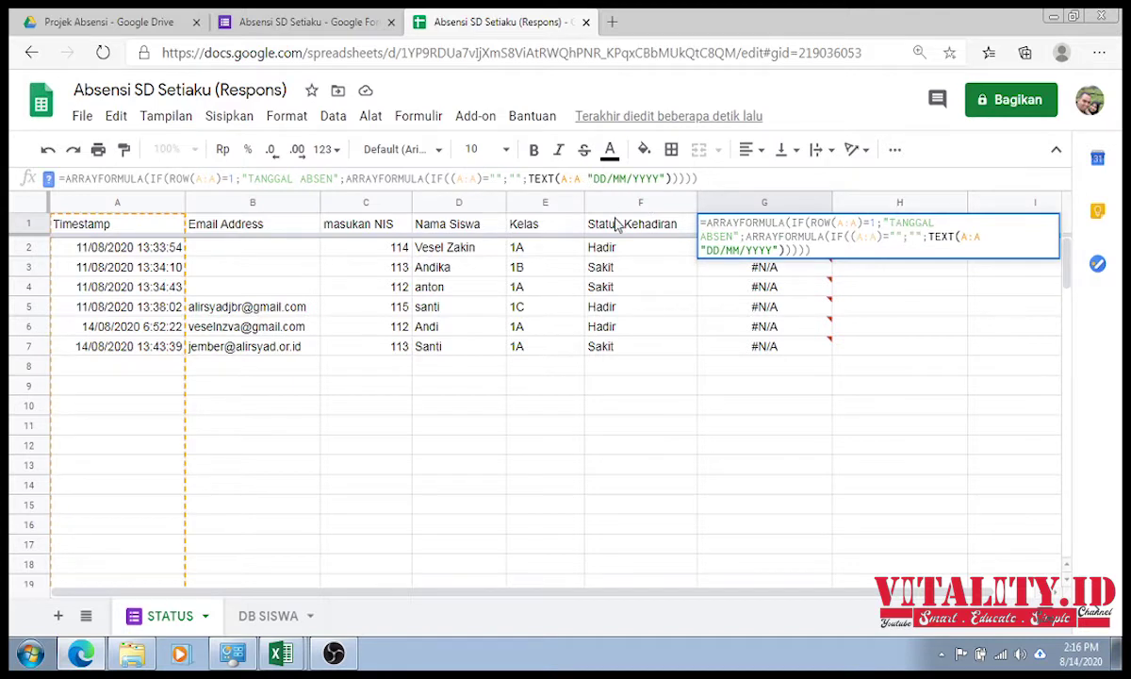
text(;)
key(Return)
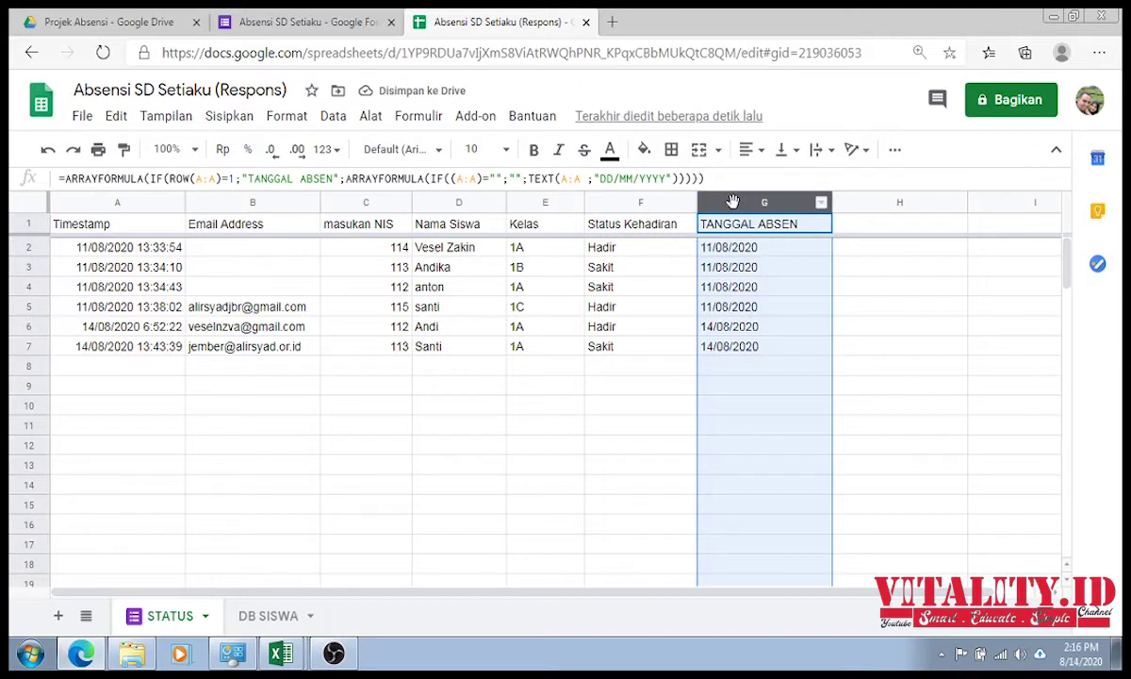
- Centre-align column G's TANGGAL ABSEN header and dates
click(754, 150)
click(774, 189)
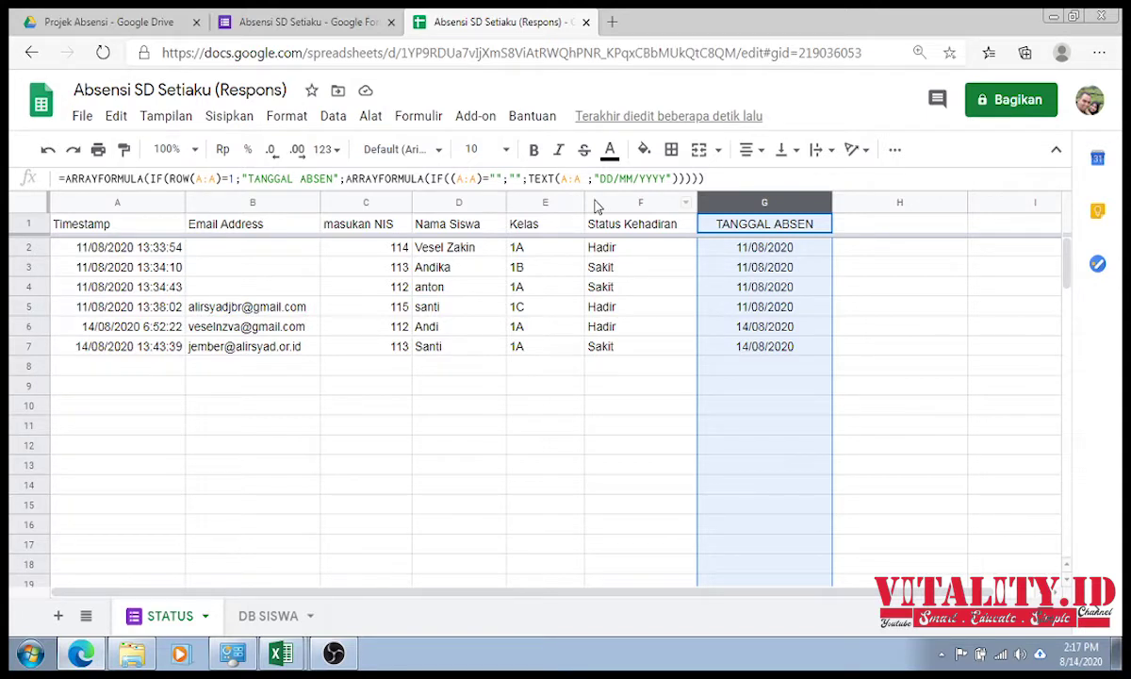
click(848, 229)
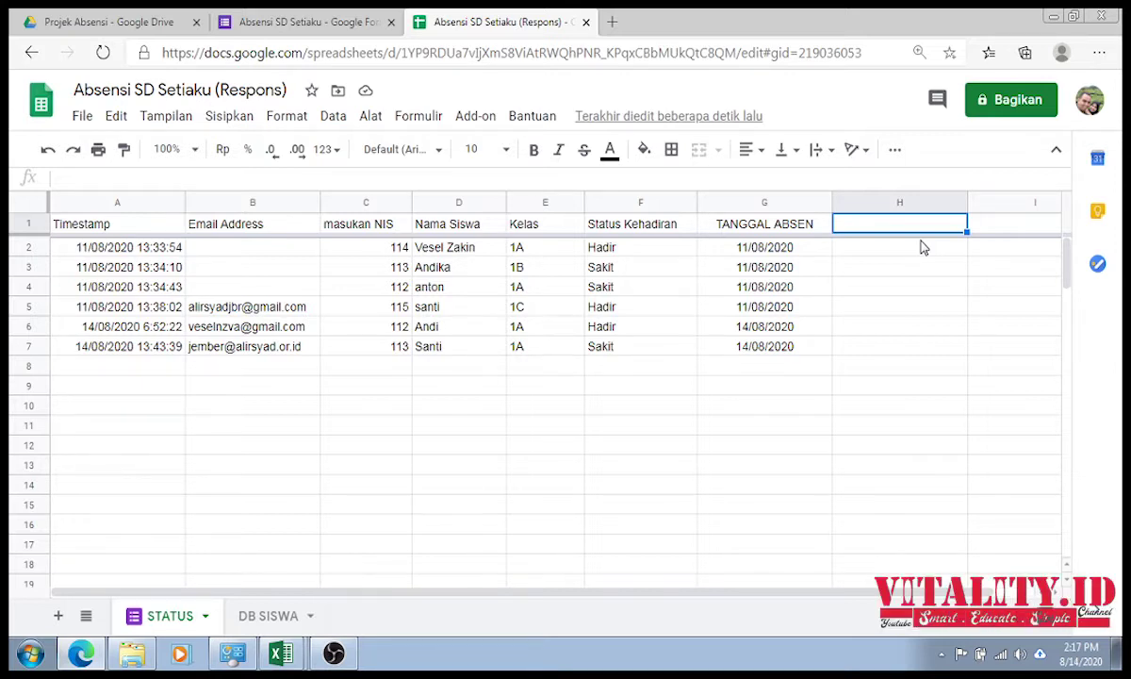
- Start H1 as =ARRAYFORMULA(IF(ROW(A:A)=1;"KODE SISWA";ARRAYFORMULA(C:C
text(=ARR)
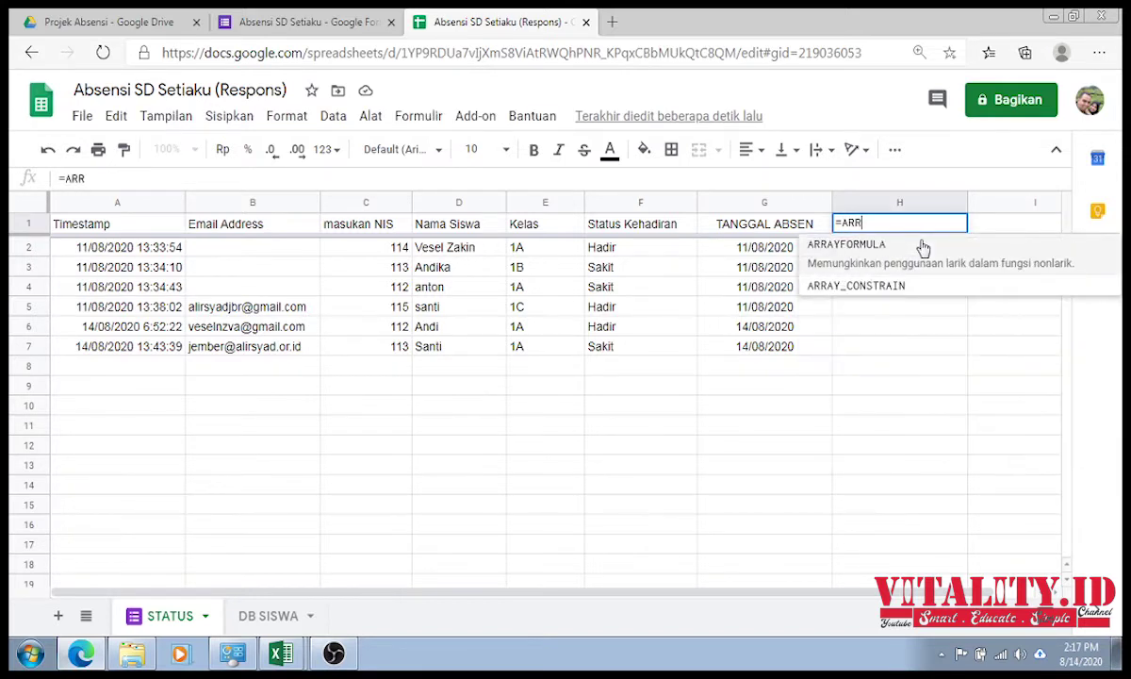
click(923, 247)
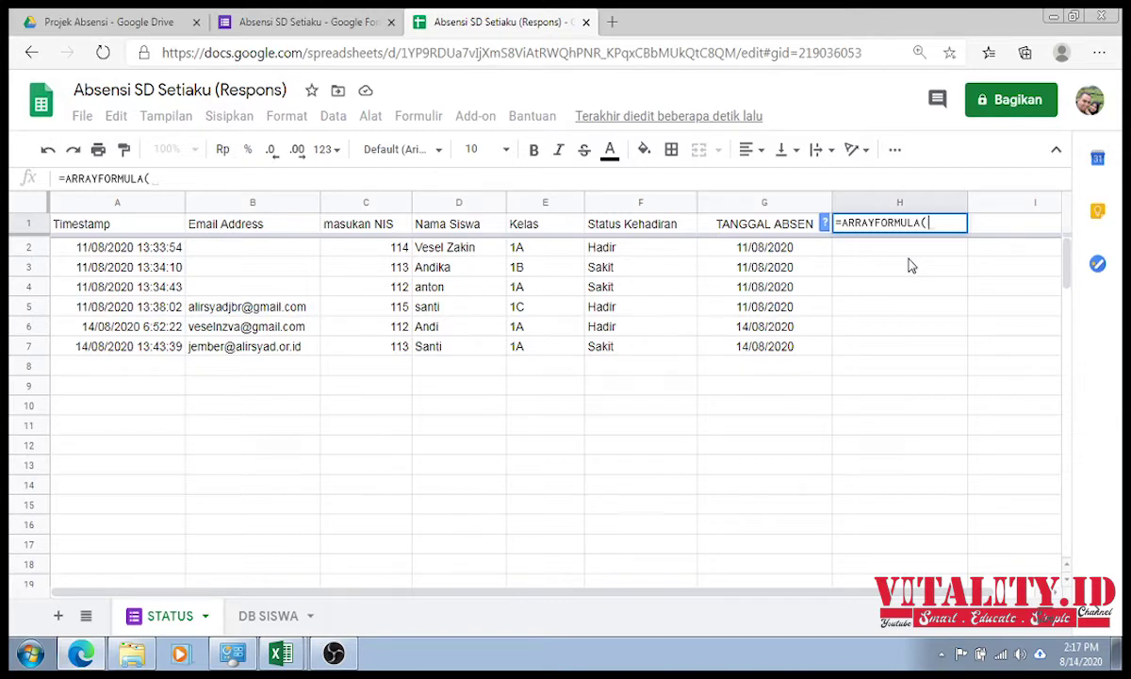
text(IF)
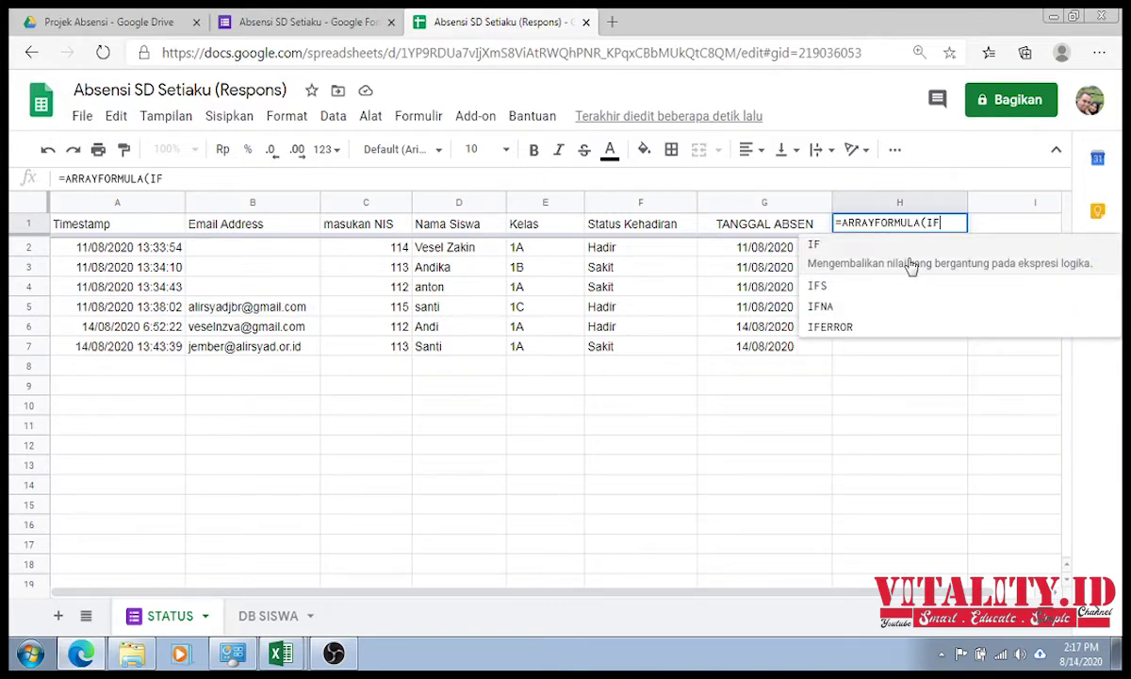
text((ROW)
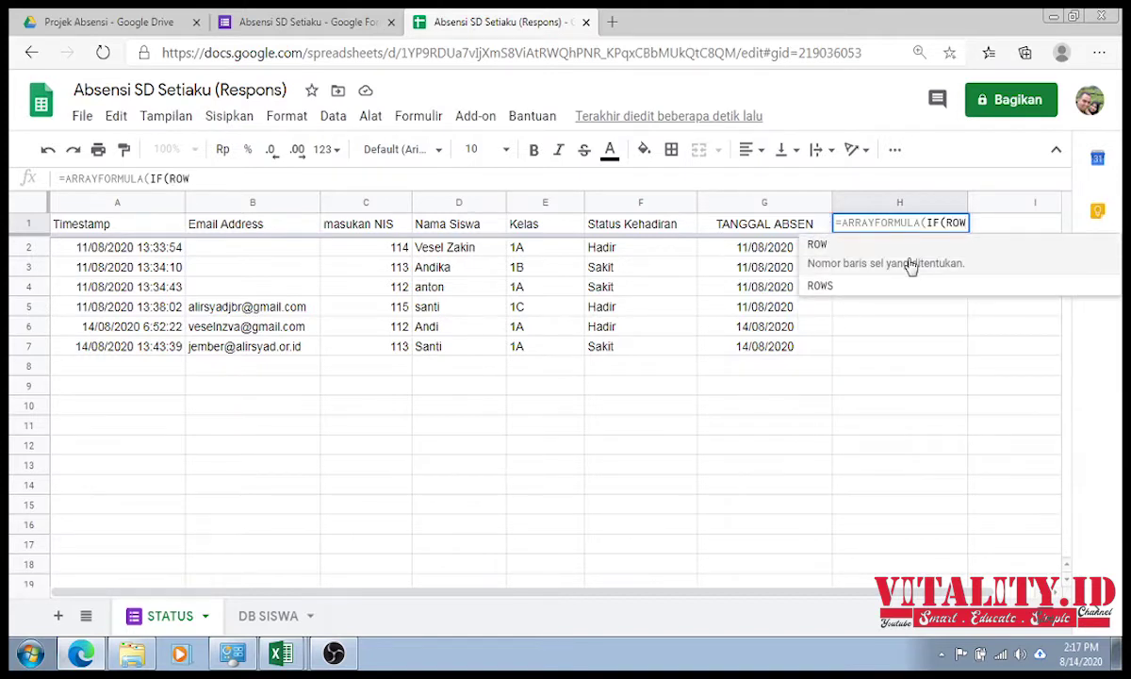
text(()
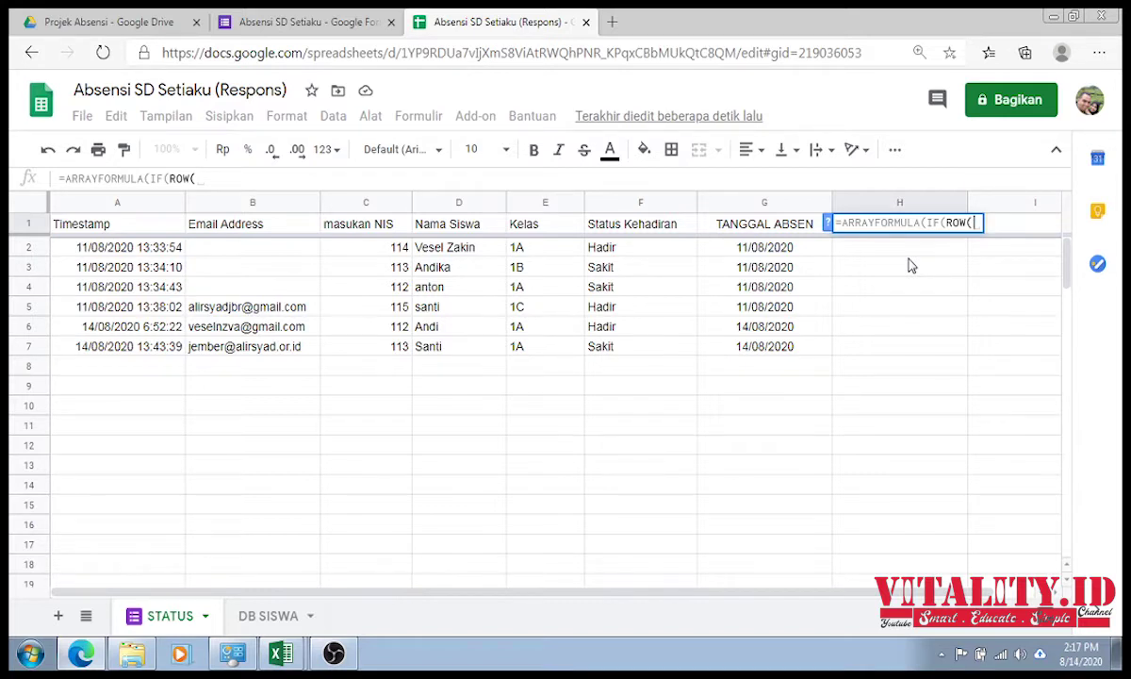
text(A:A)
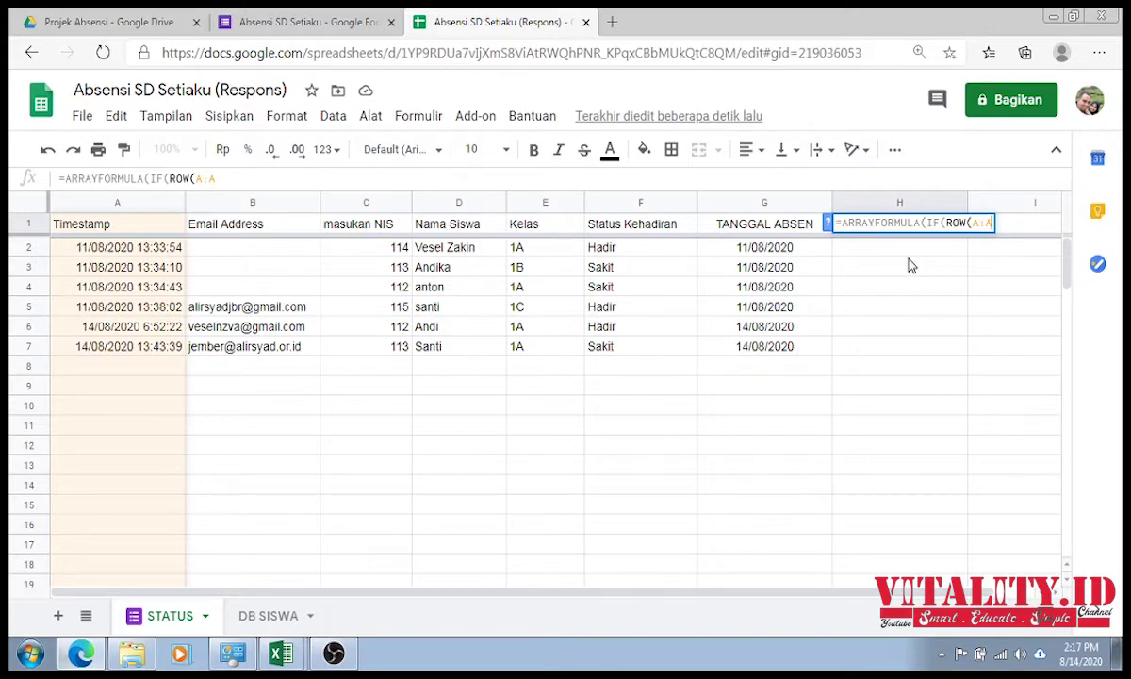
text())
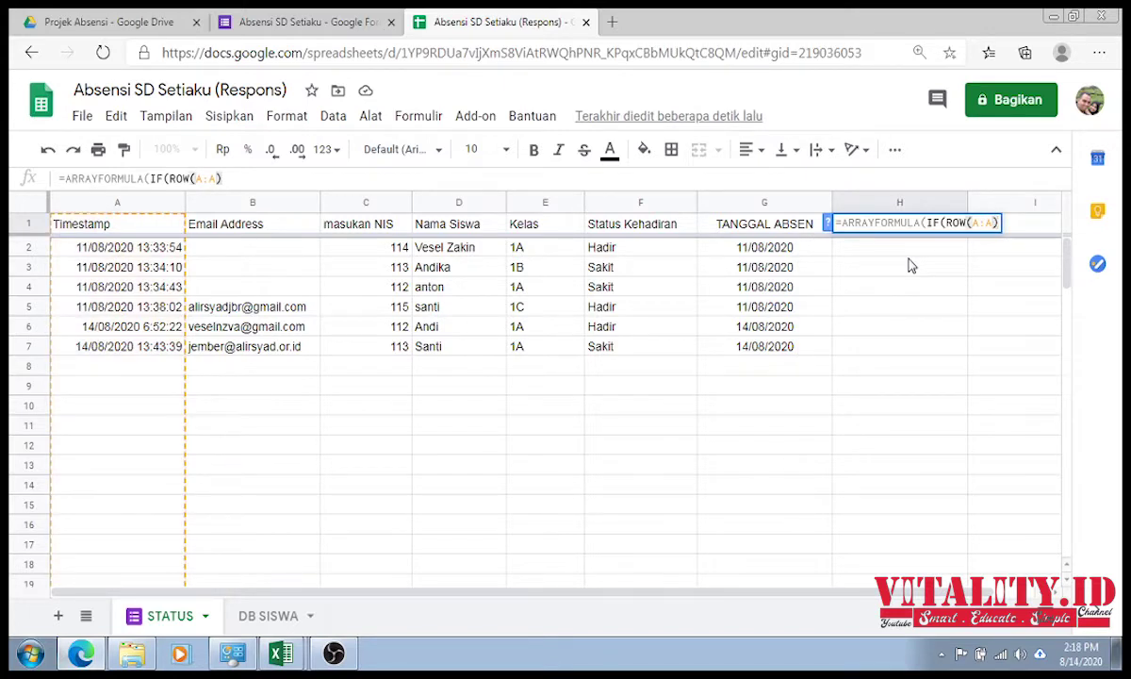
text(=)
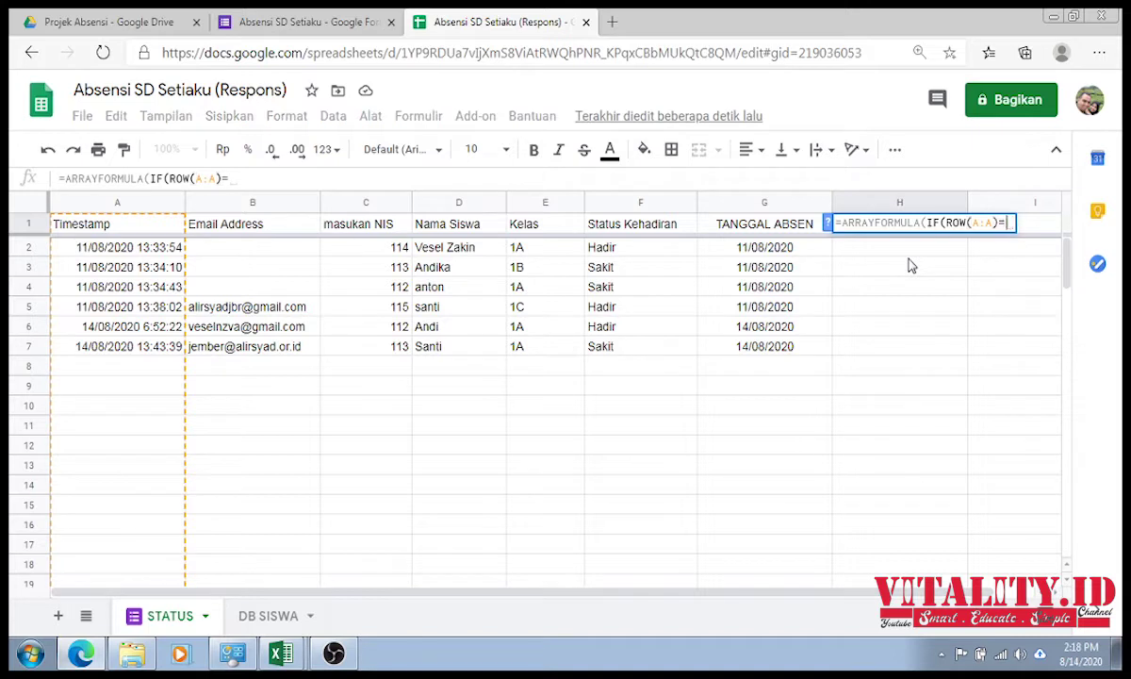
text(1)
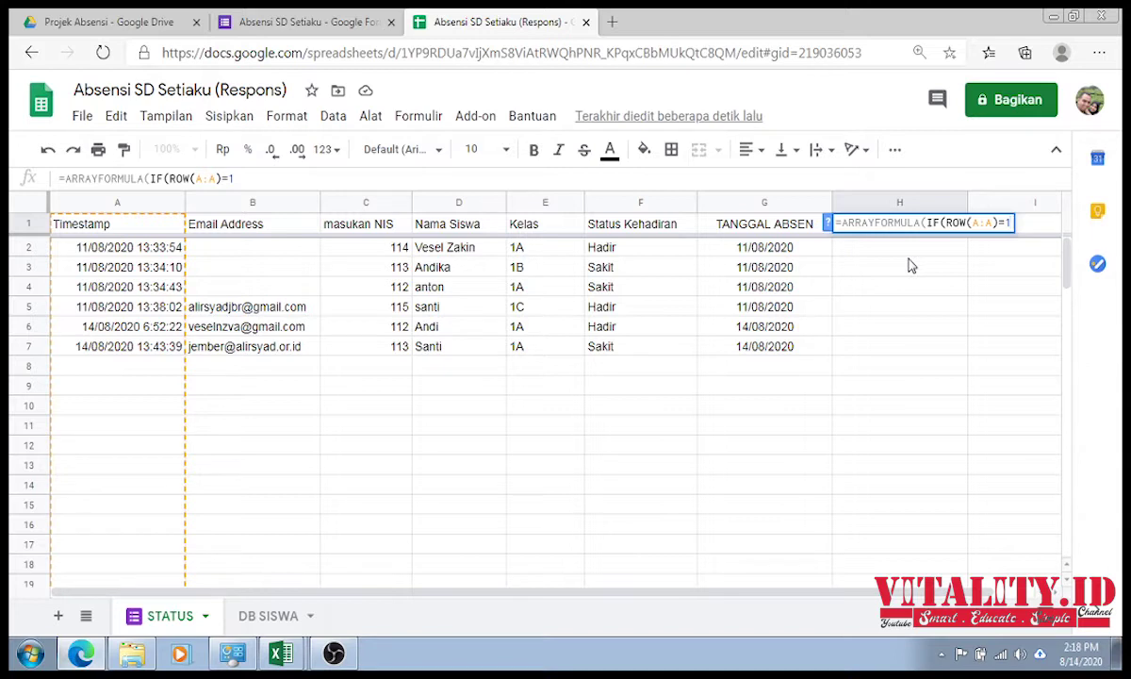
text(;"KODE)
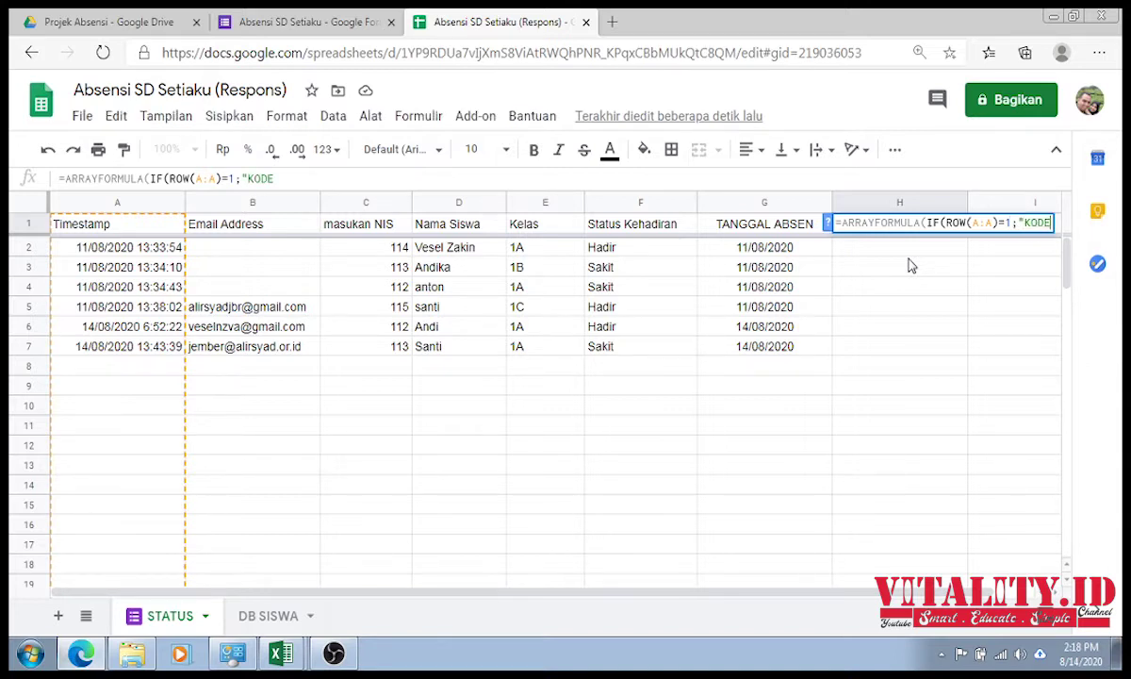
text( SIS)
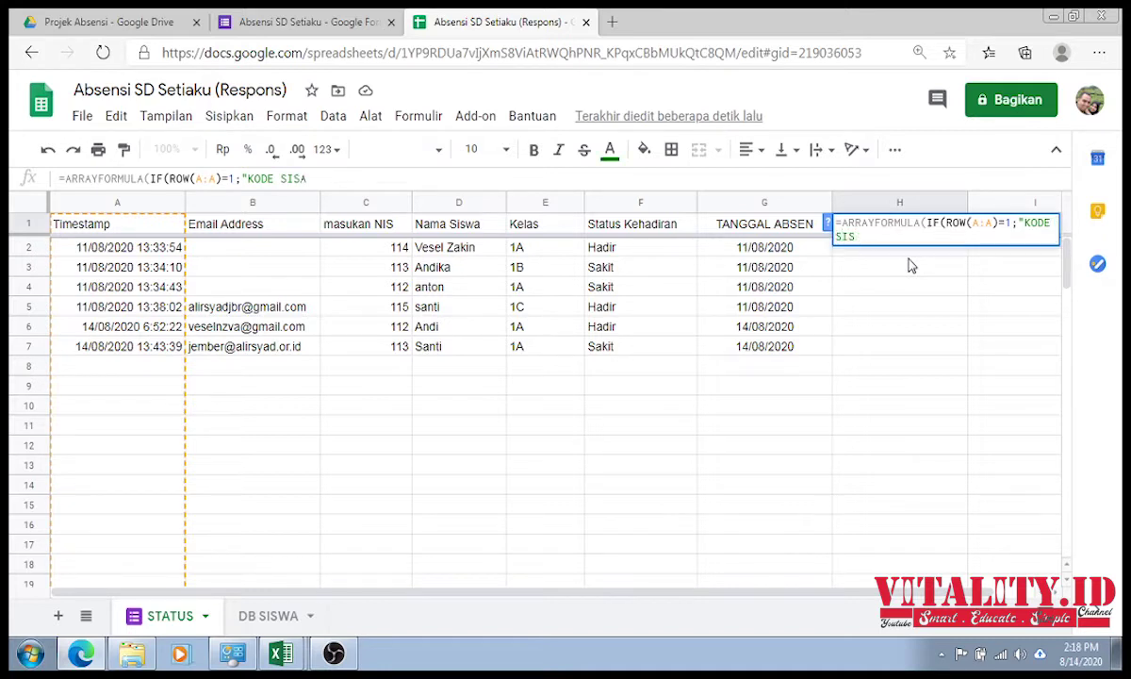
text(WA")
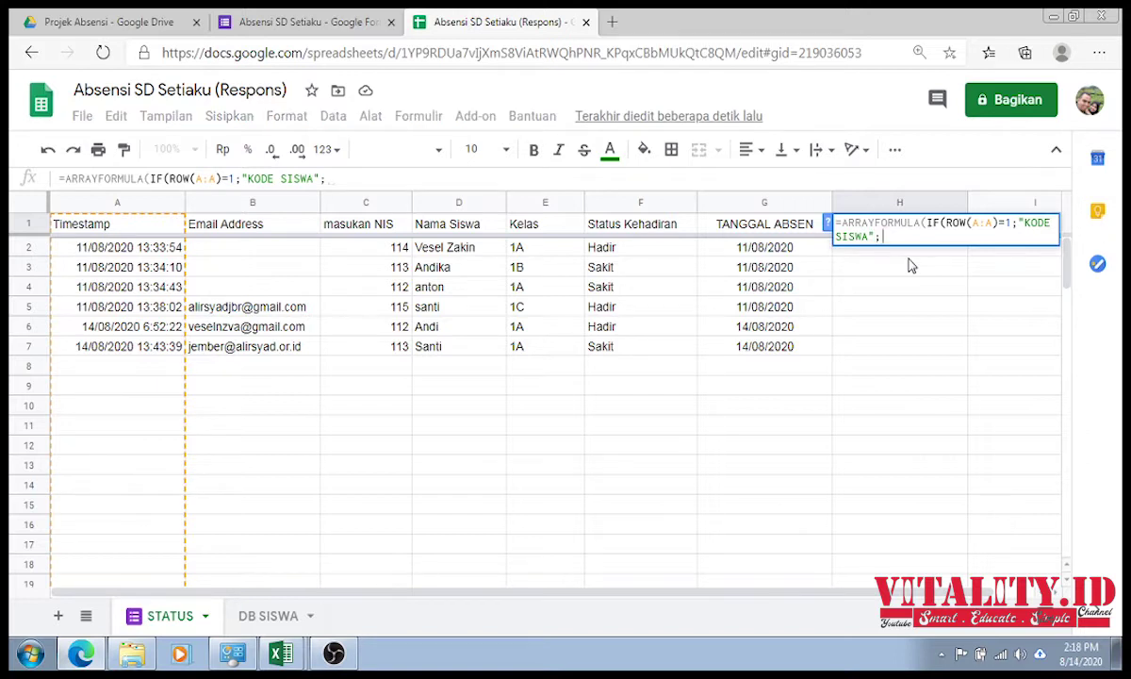
text(;ARRA)
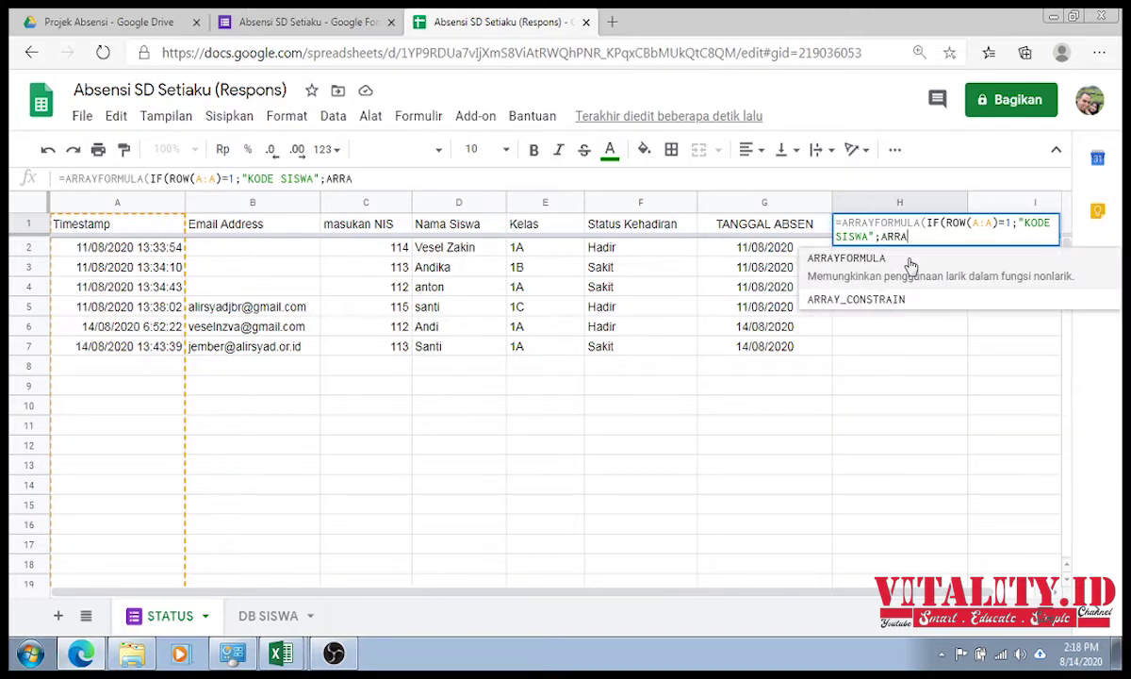
click(910, 265)
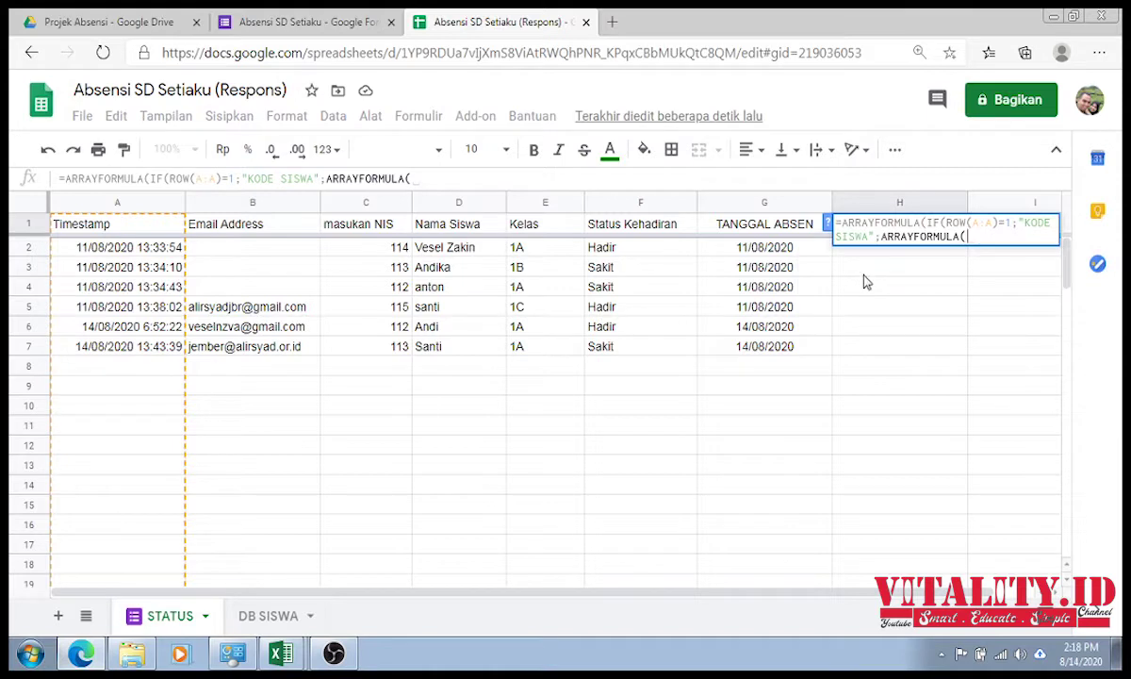
text(IF)
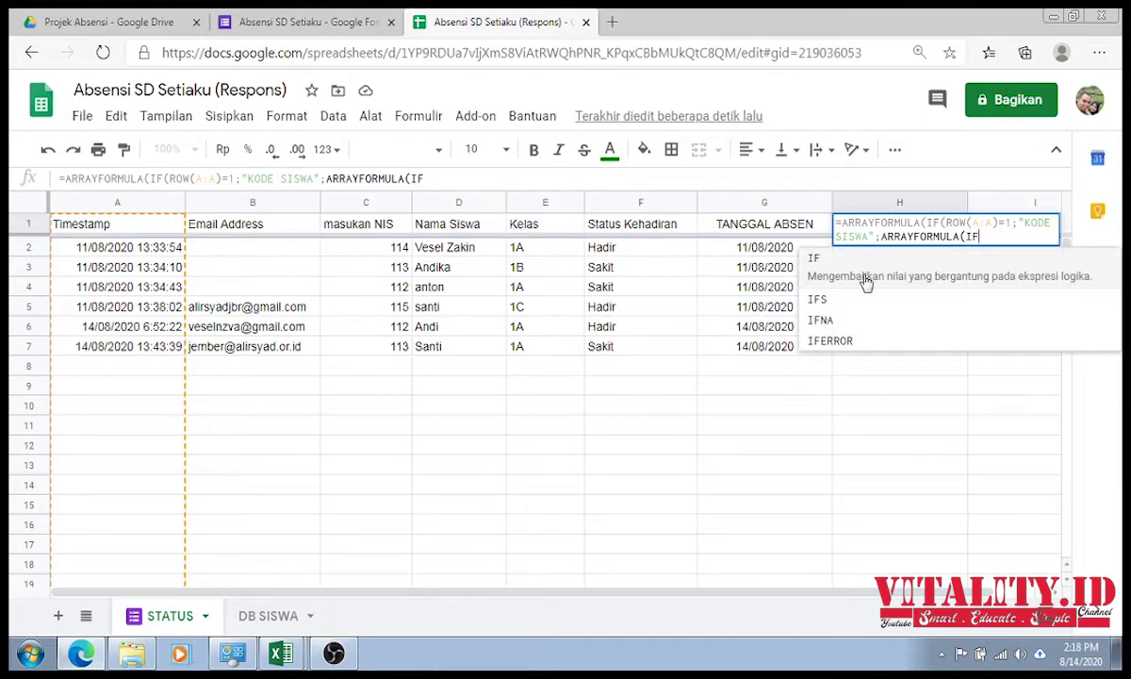
key(BackSpace)
key(BackSpace)
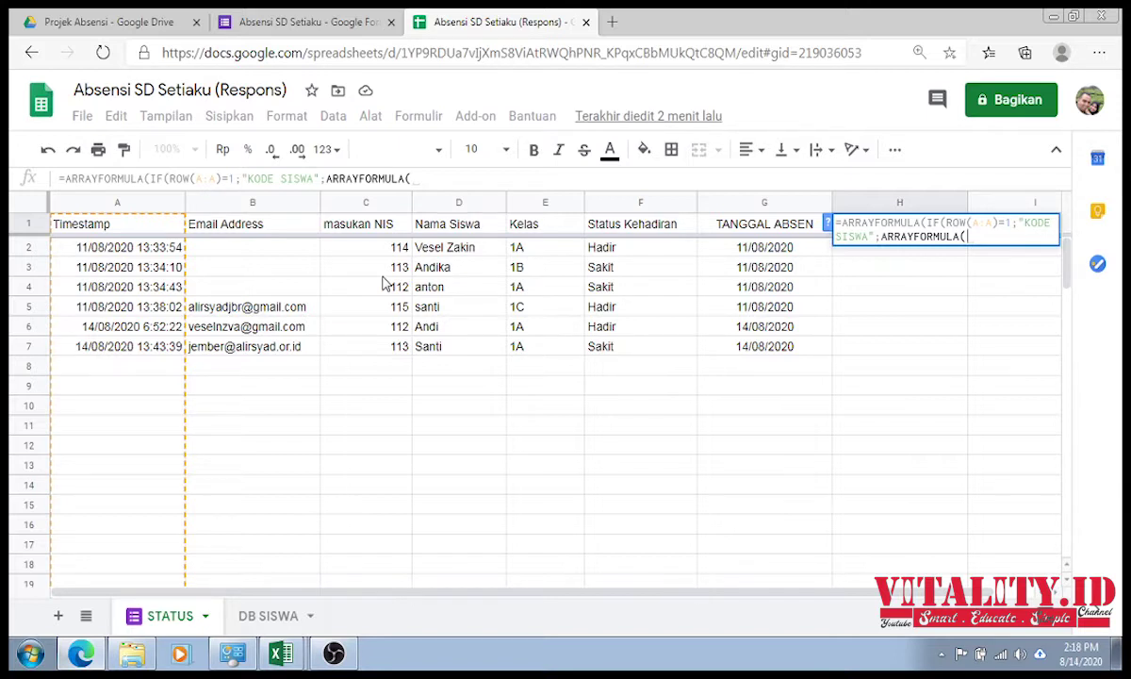
text(C:C)
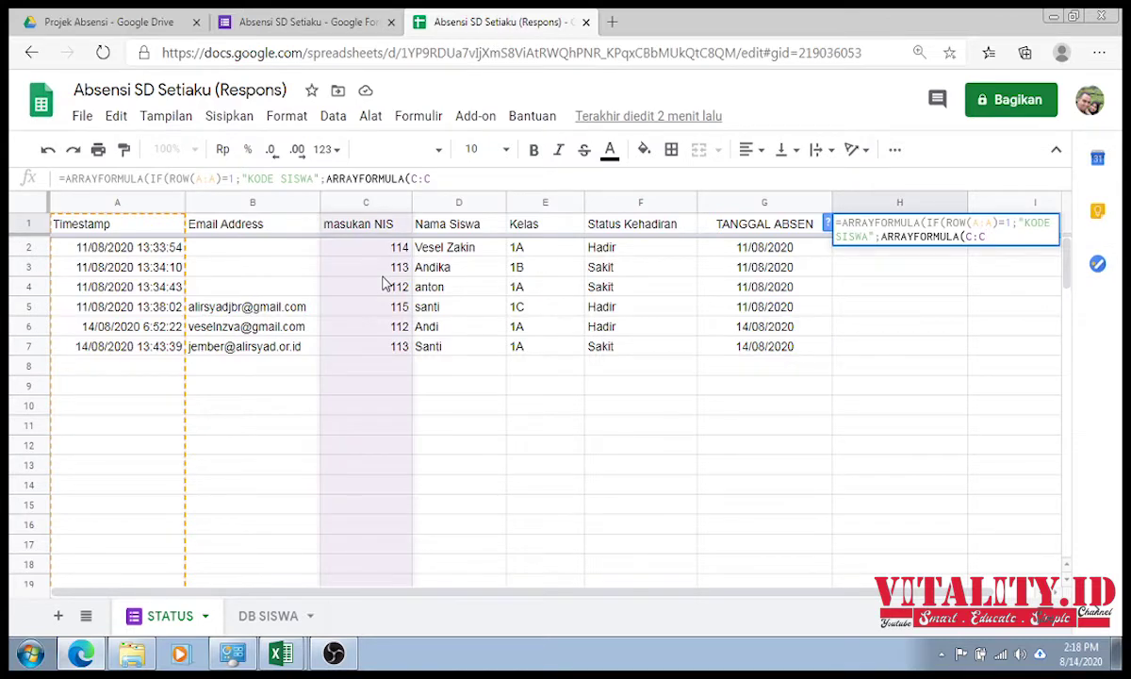
- Append &TEXT((G:G;"DD/MM/YYYY" to the H1 formula and commit it
text(&)
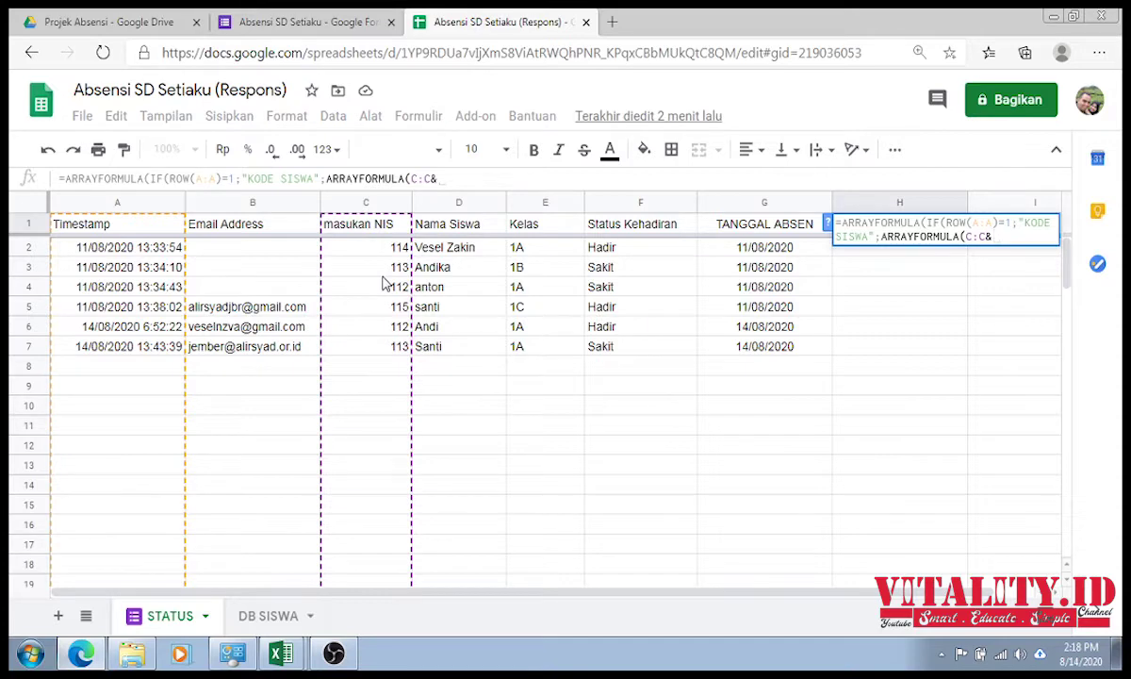
text(TEXT)
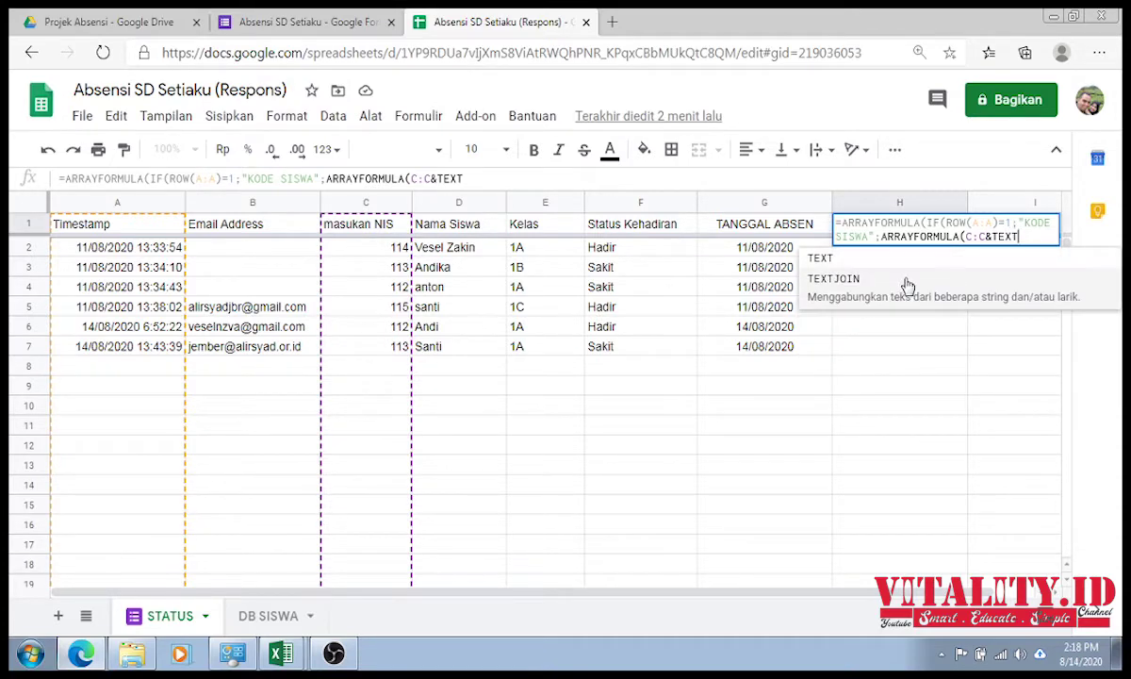
click(848, 269)
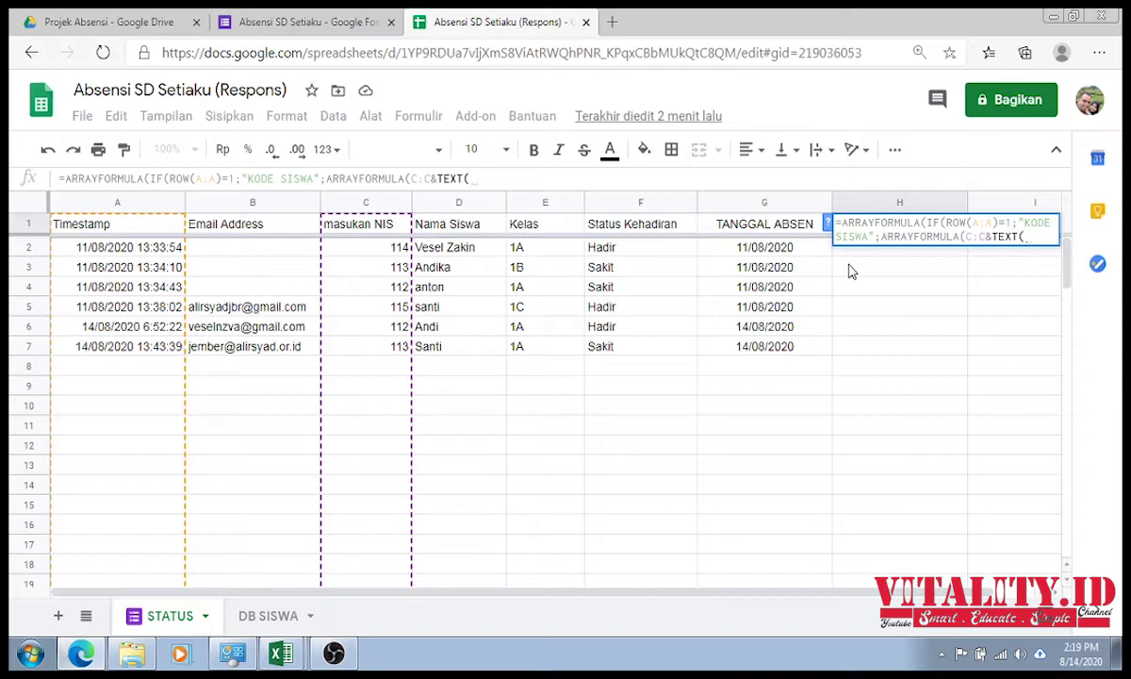
text(()
text(G:)
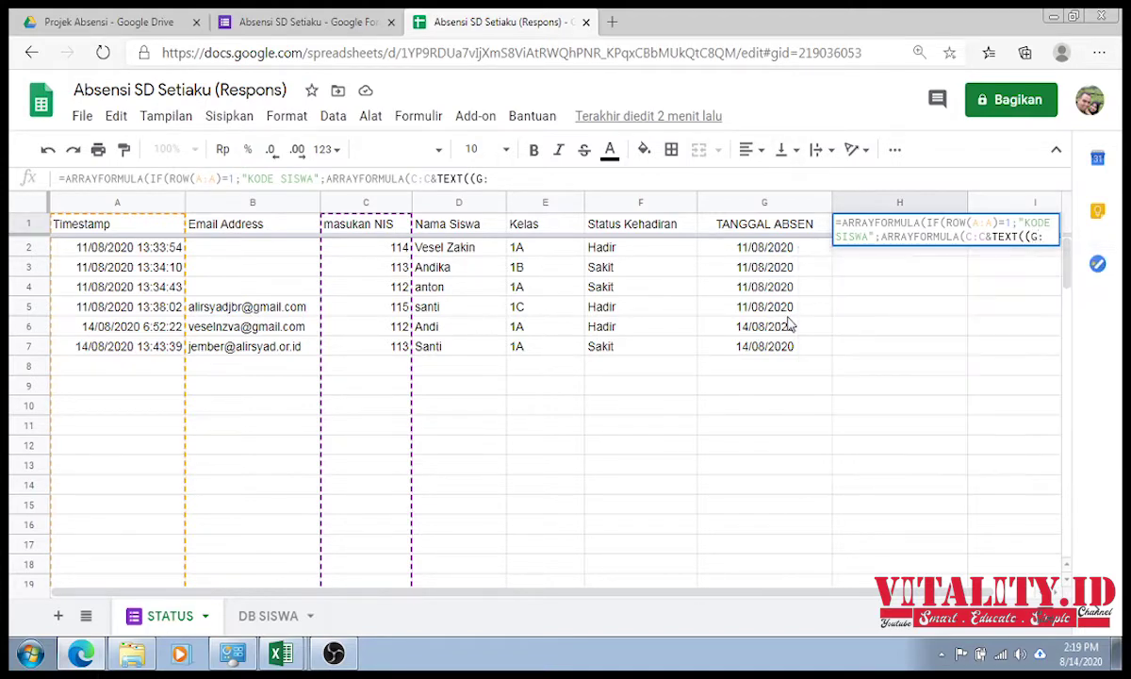
text(G)
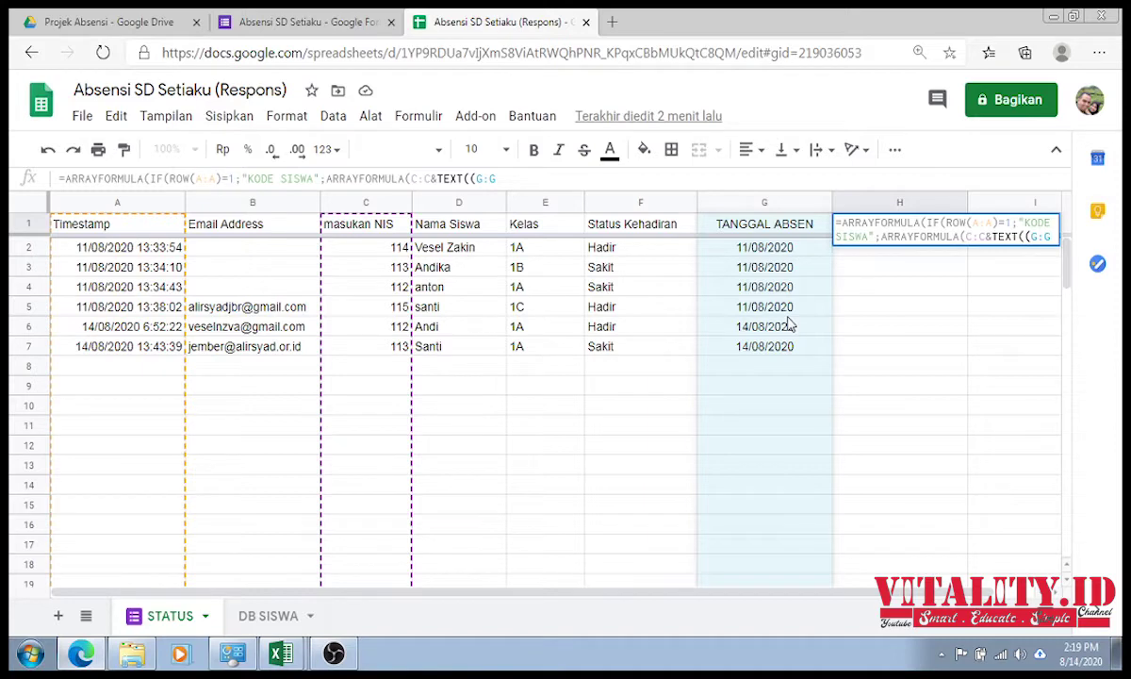
text(;)
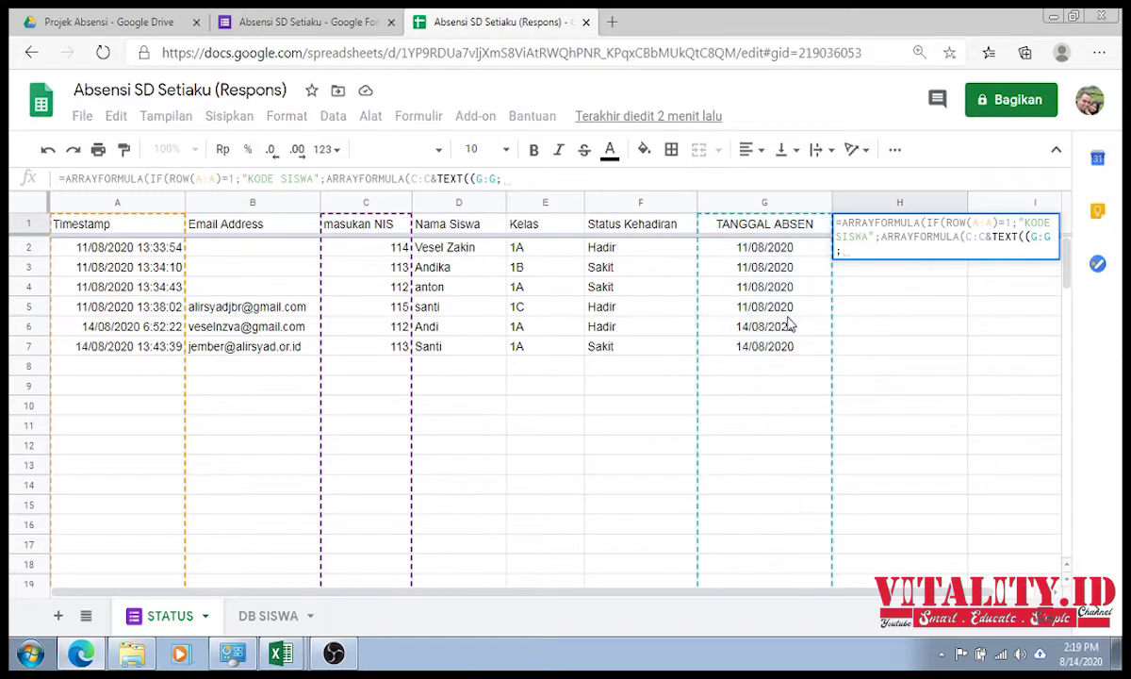
text(")
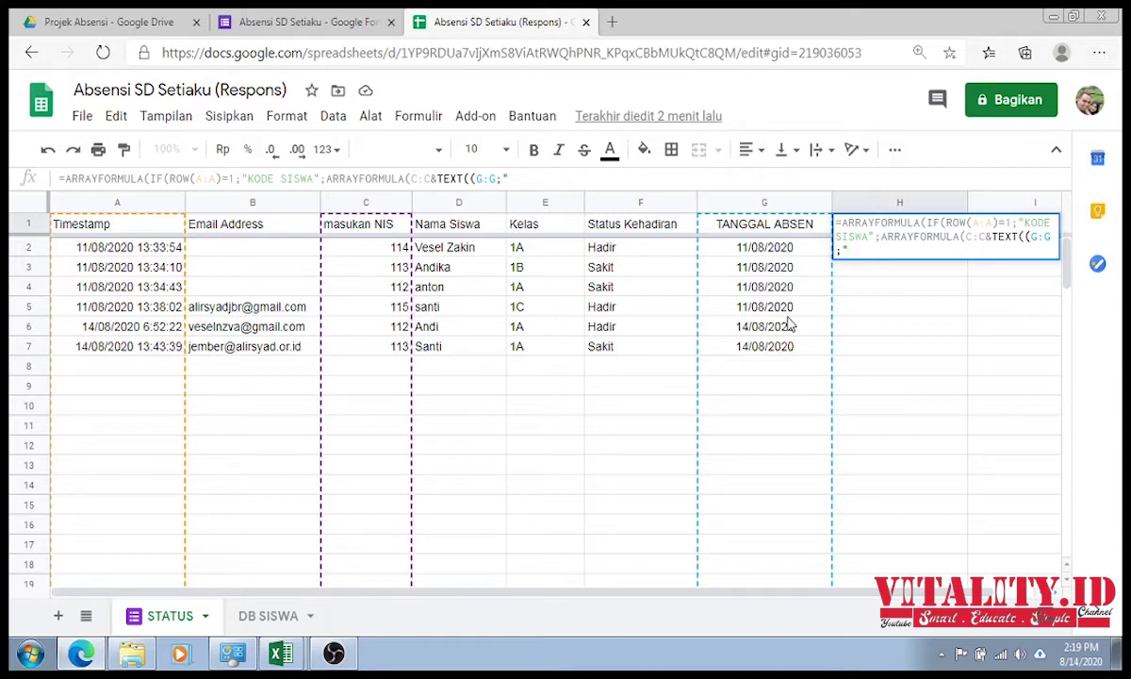
text(DD/MM/YYYY)
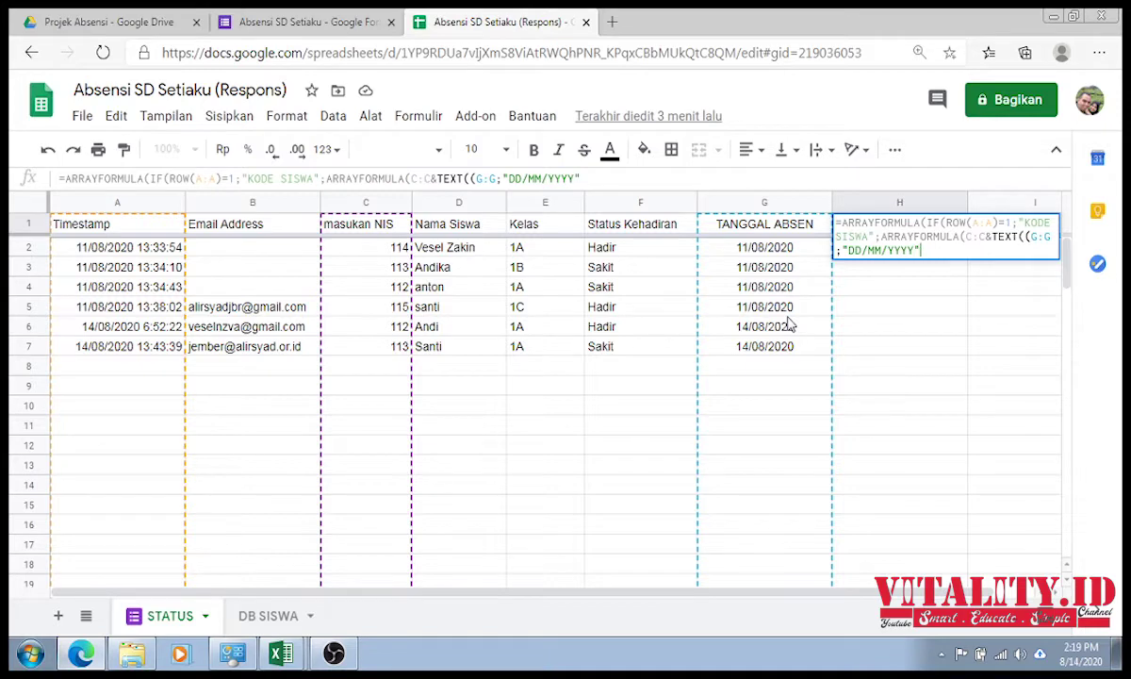
key(Return)
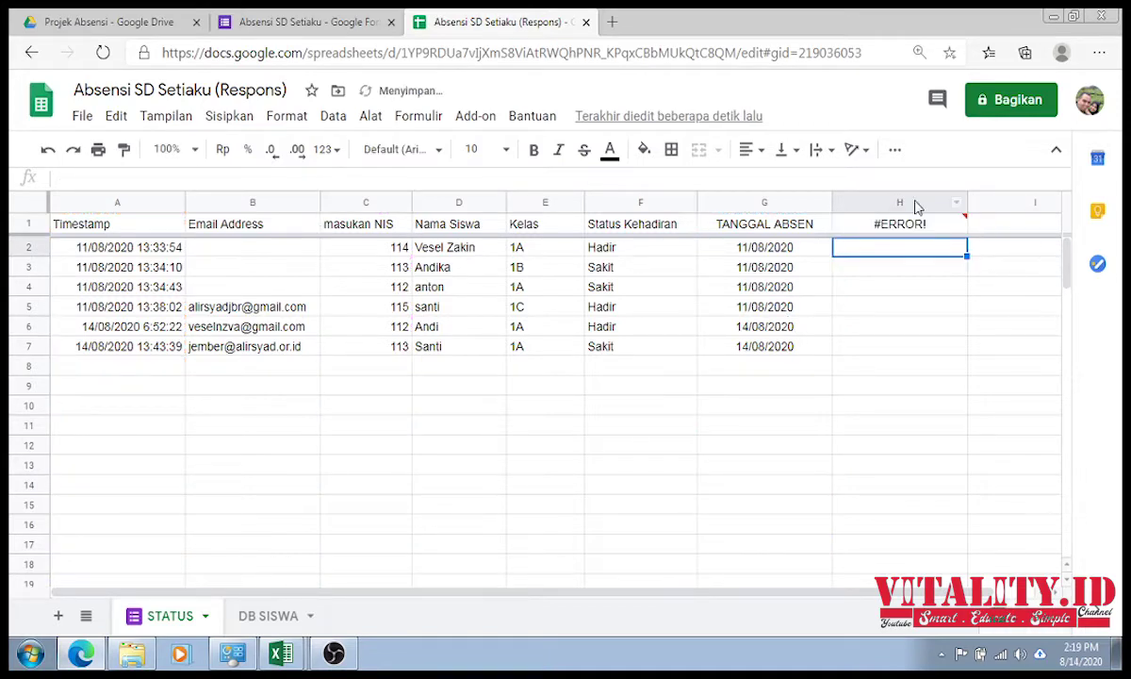
- Remove the extra opening parenthesis before G:G in H1's formula and dismiss the error
click(906, 230)
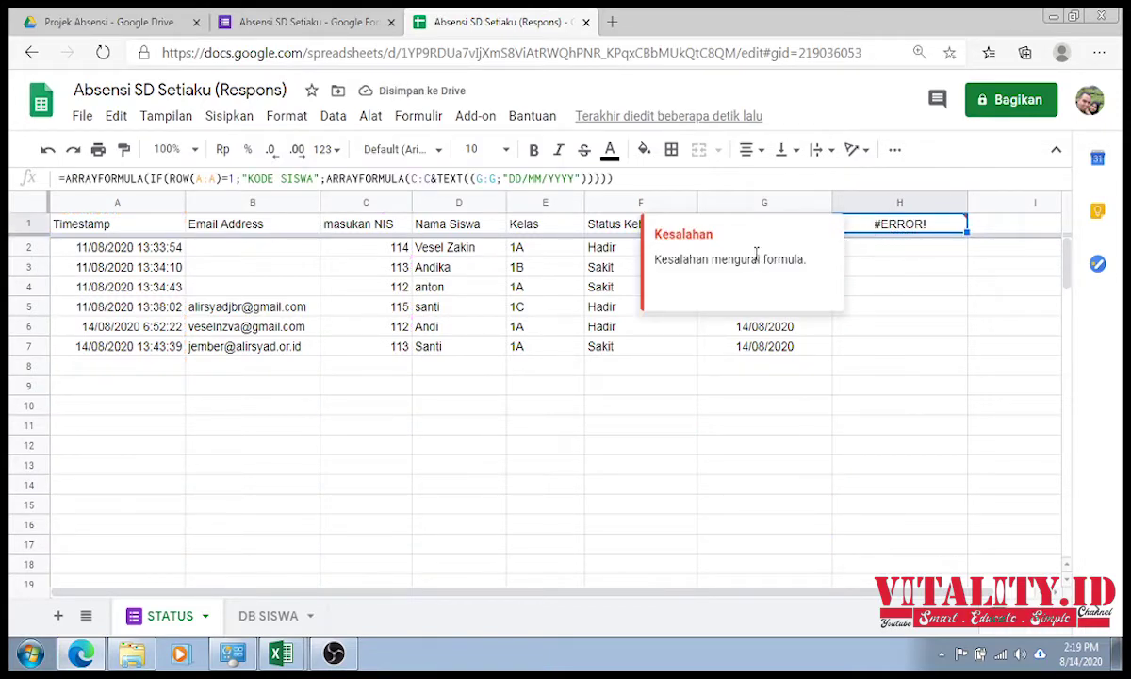
click(425, 178)
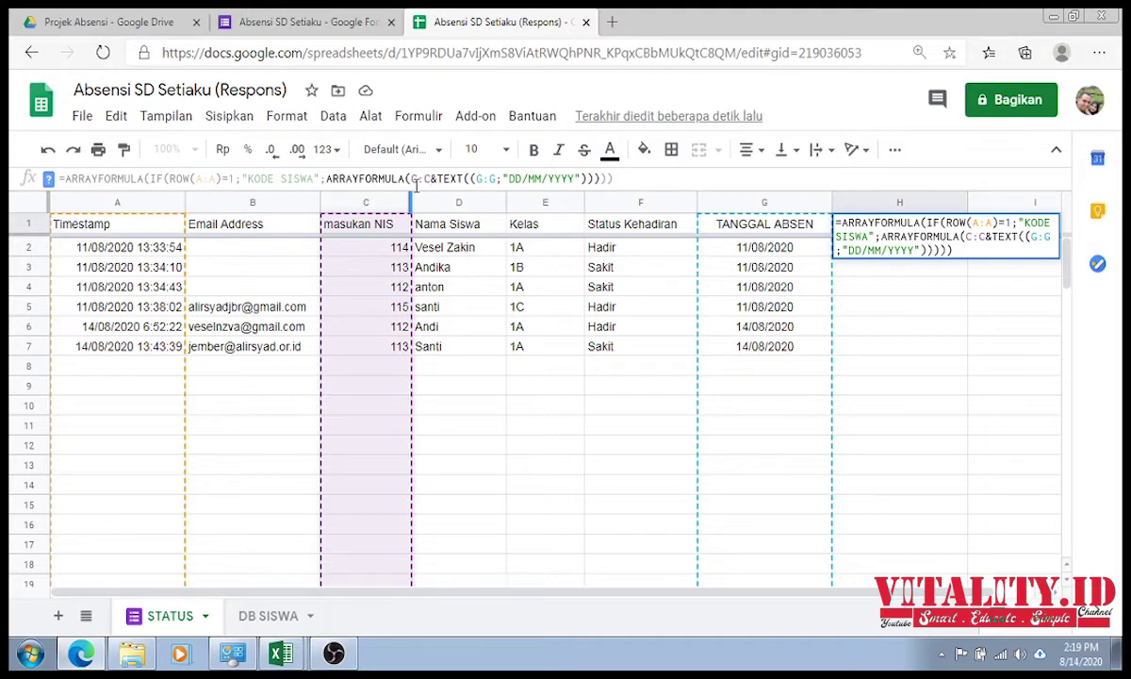
click(478, 181)
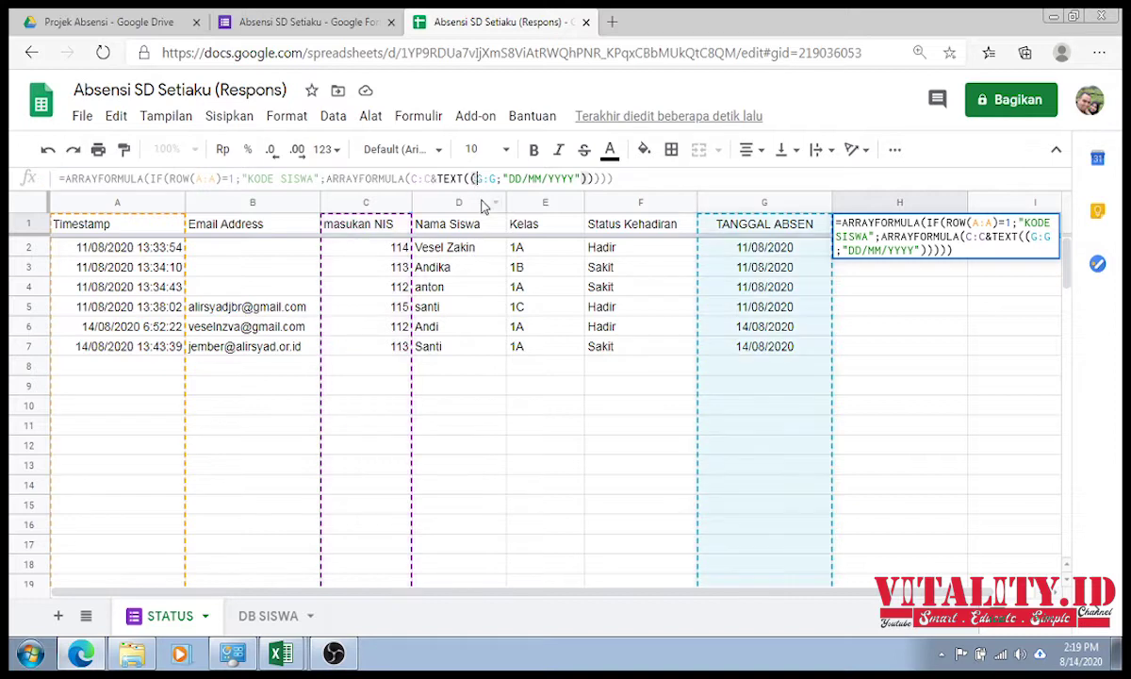
key(BackSpace)
key(Return)
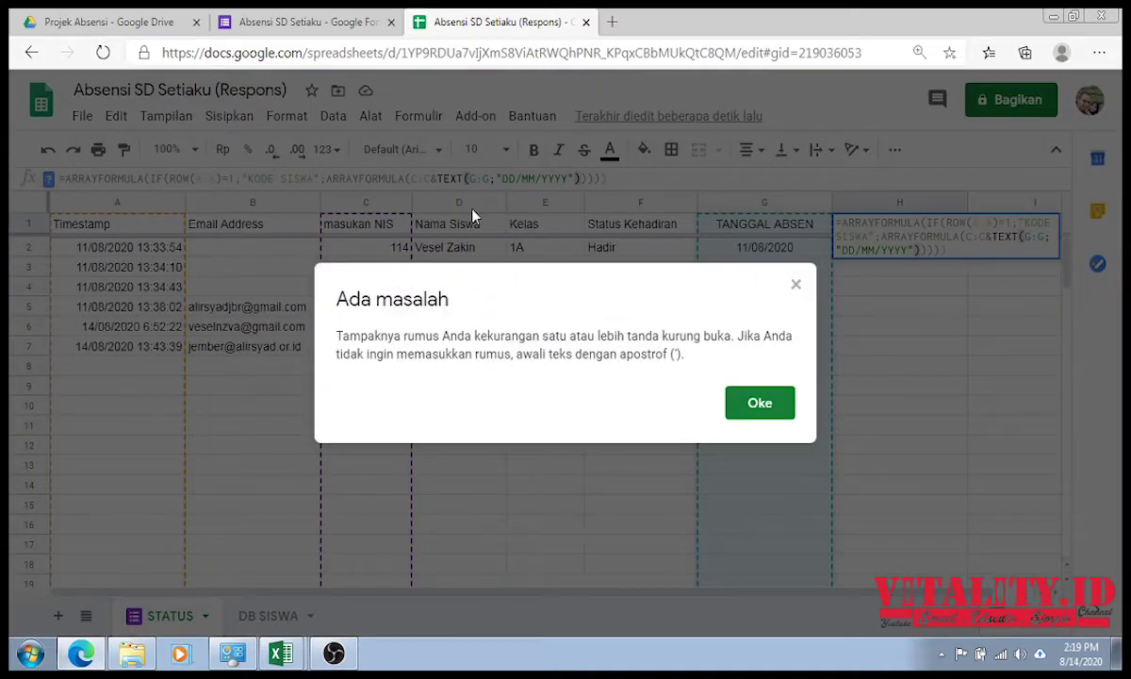
key(Return)
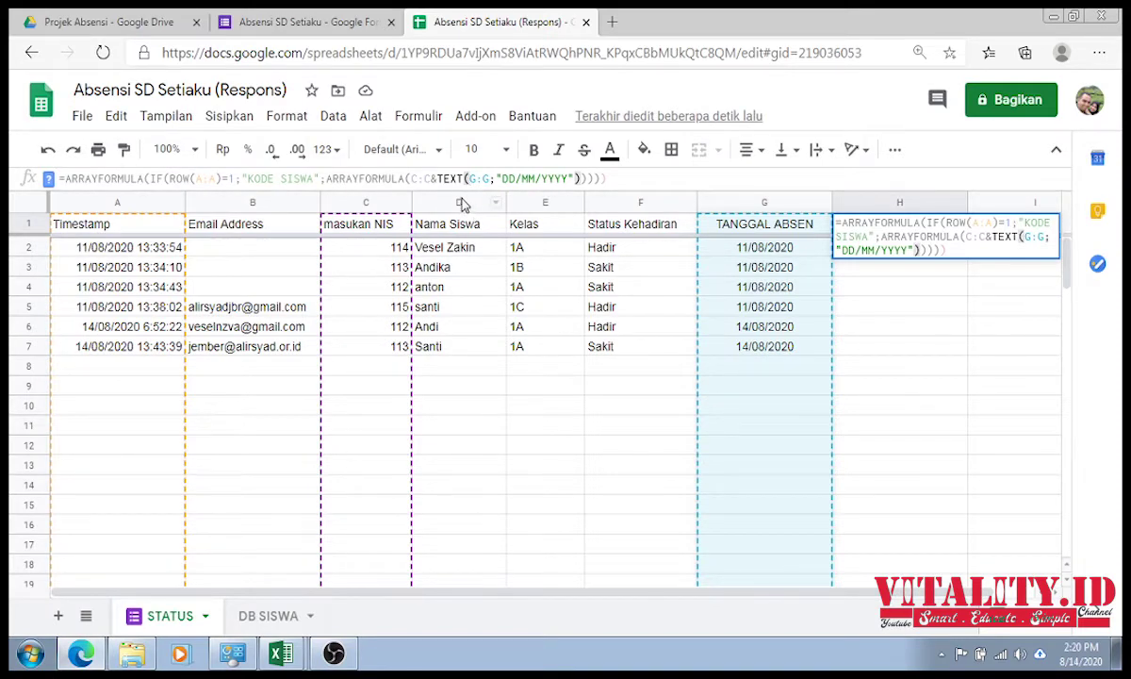
- Wrap G:G in parentheses, delete the surplus closing brackets, and commit the H1 formula
click(416, 179)
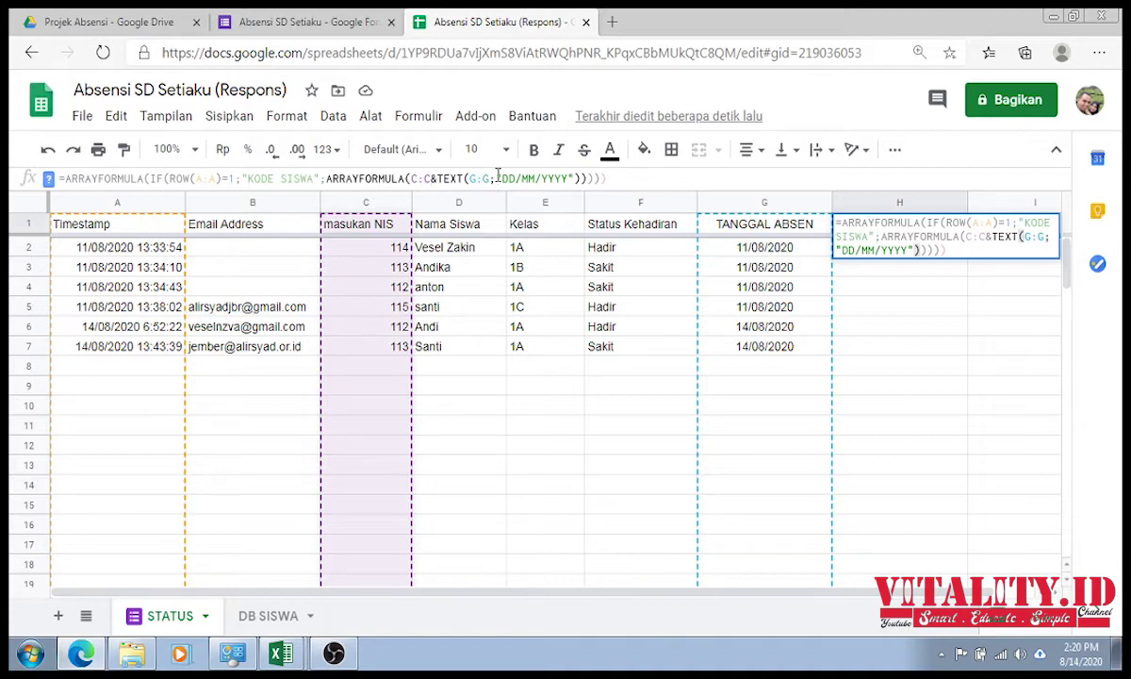
click(473, 178)
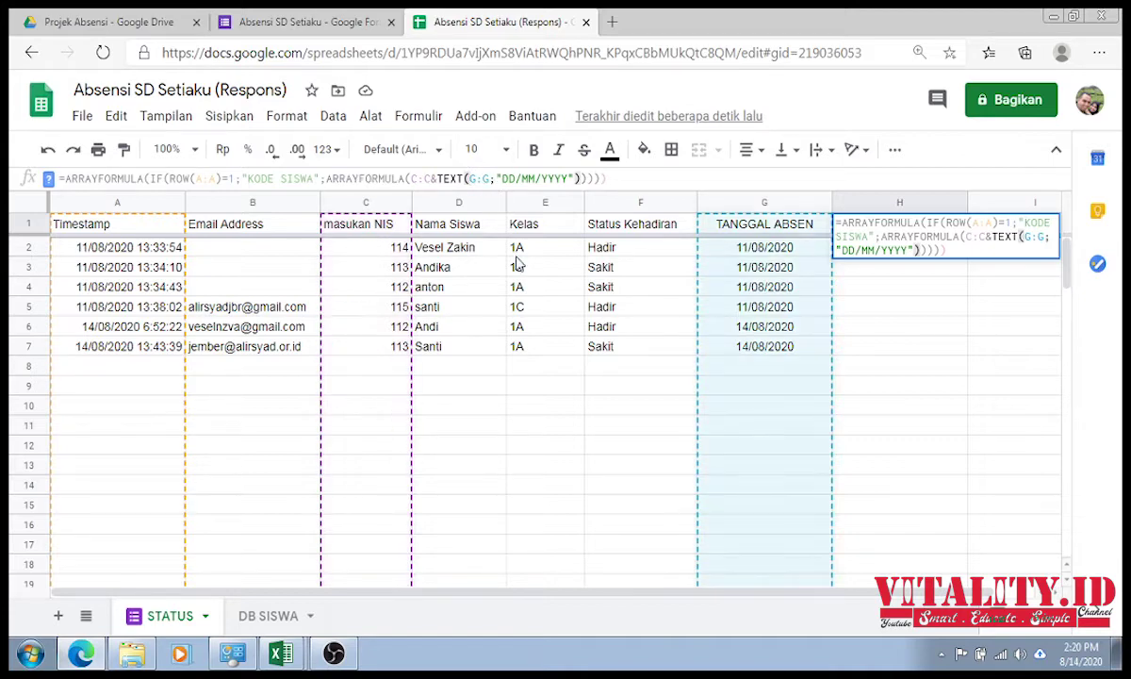
text((G:G)
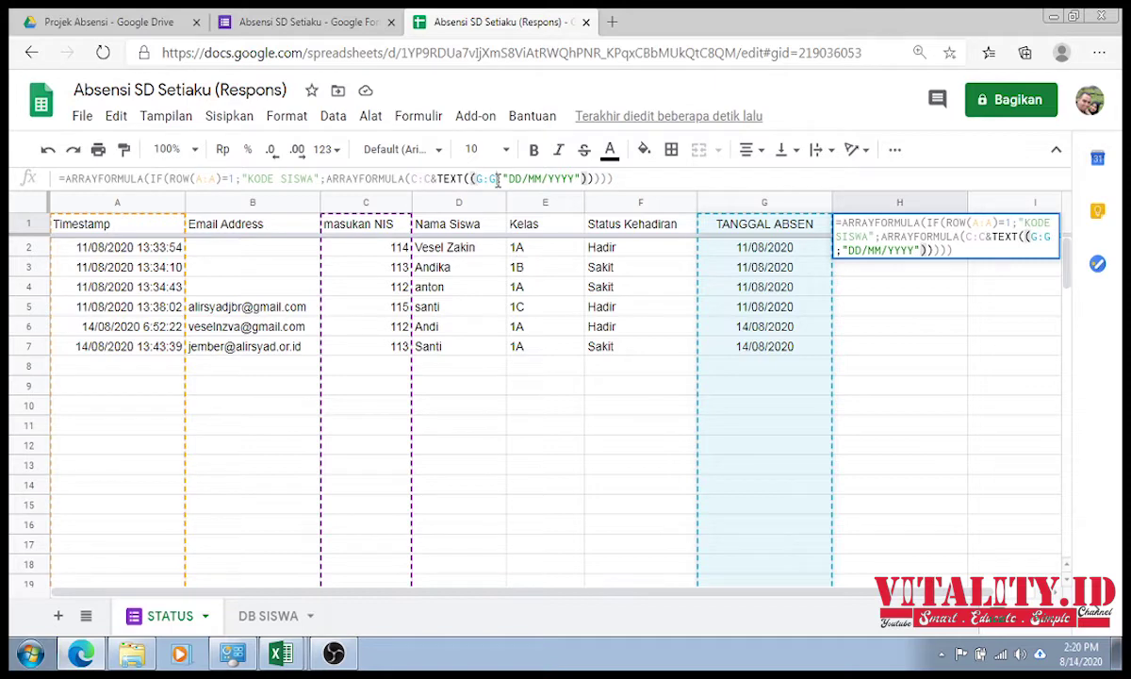
text())
key(Return)
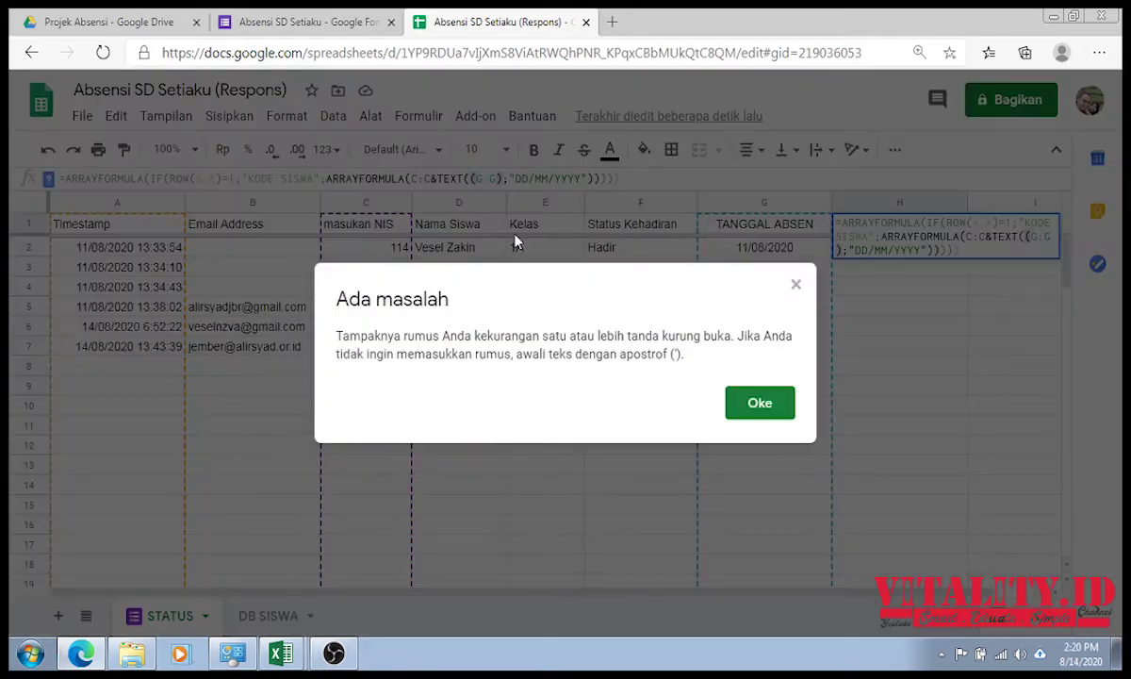
key(Return)
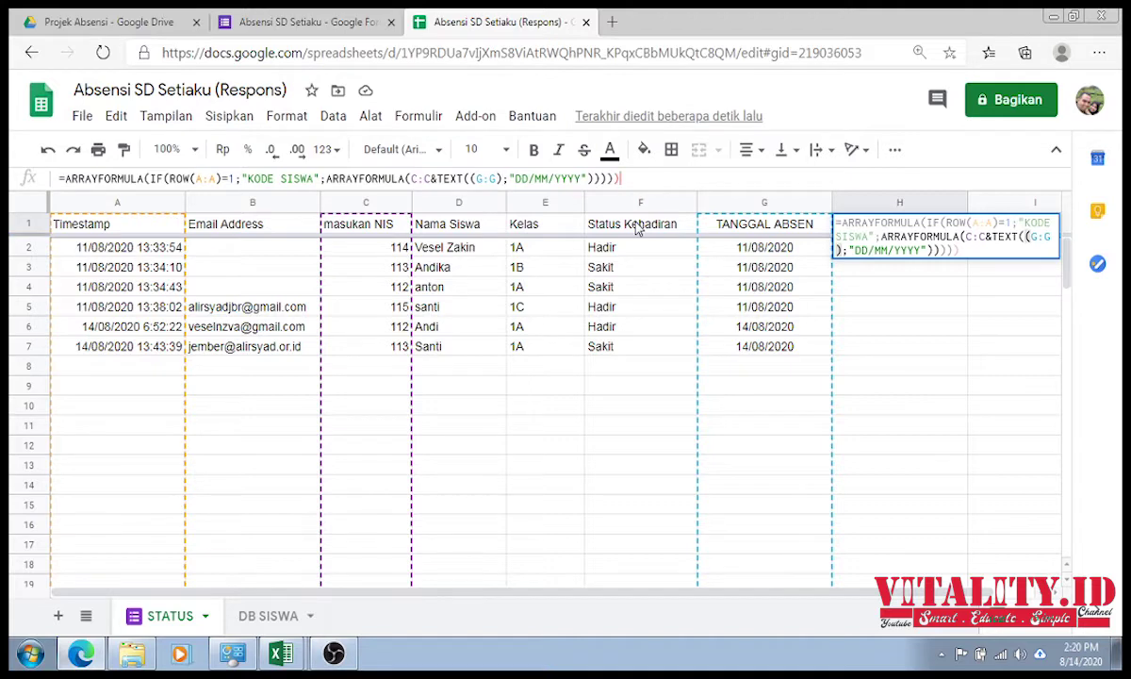
key(BackSpace)
key(BackSpace)
key(BackSpace)
key(BackSpace)
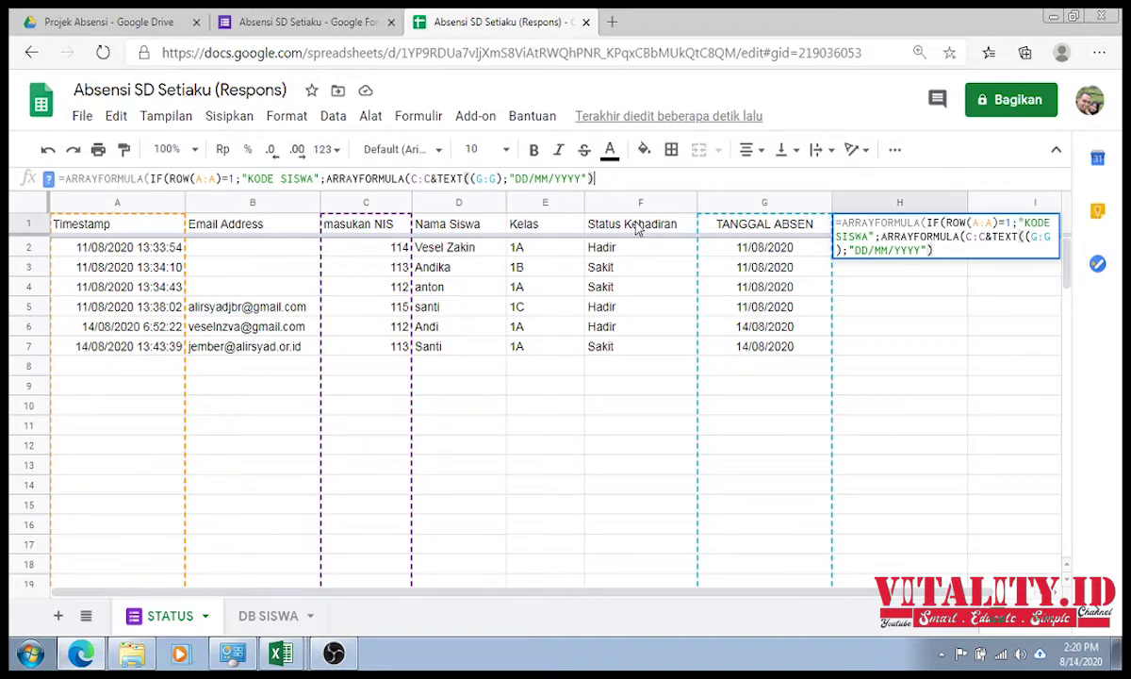
key(Return)
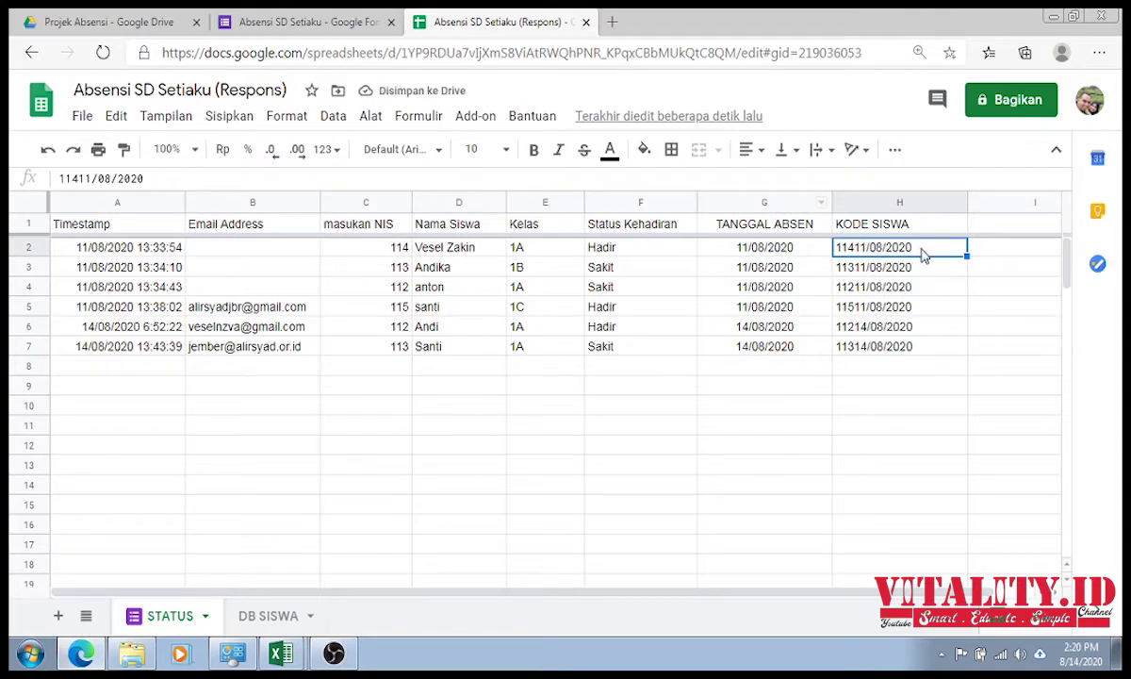
- Narrow column H to fit codes like 11411/08/2020, then zoom the page in twice on H1
drag(966, 208, 933, 203)
click(871, 386)
click(895, 225)
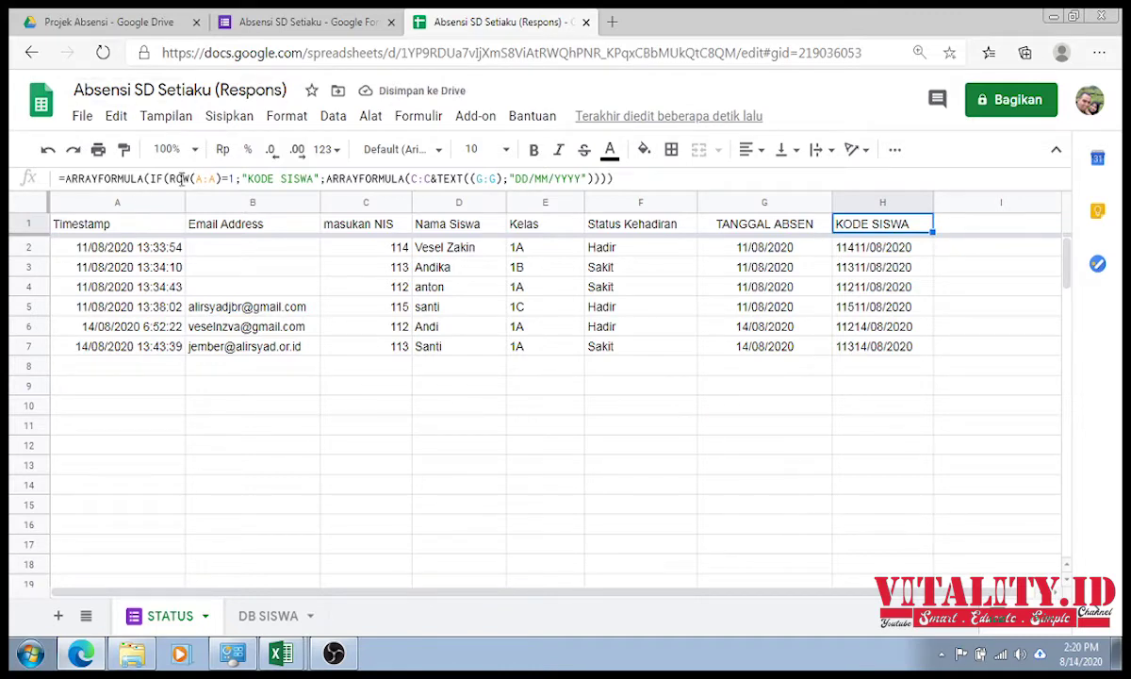
key(ctrl+plus)
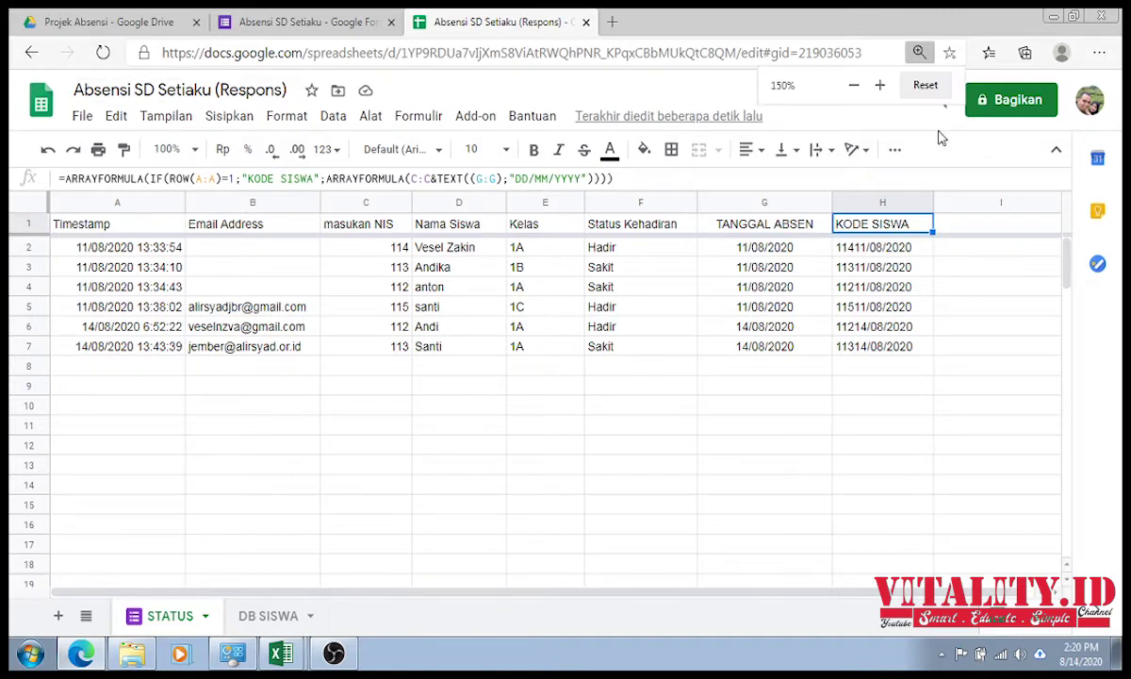
key(ctrl+plus)
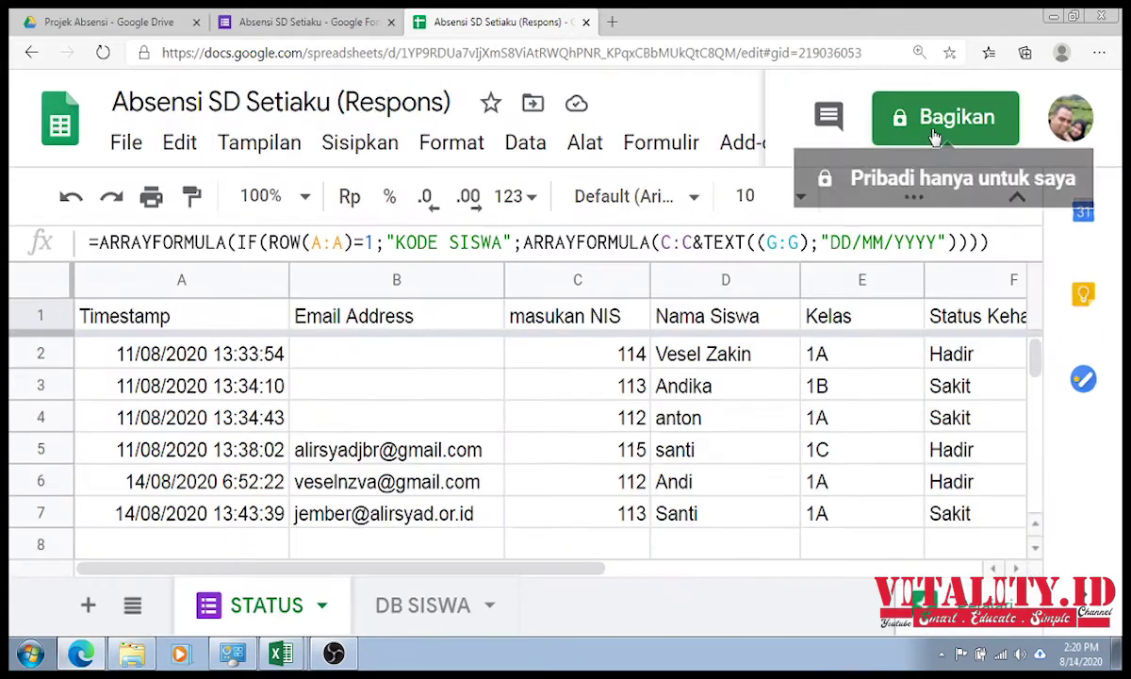
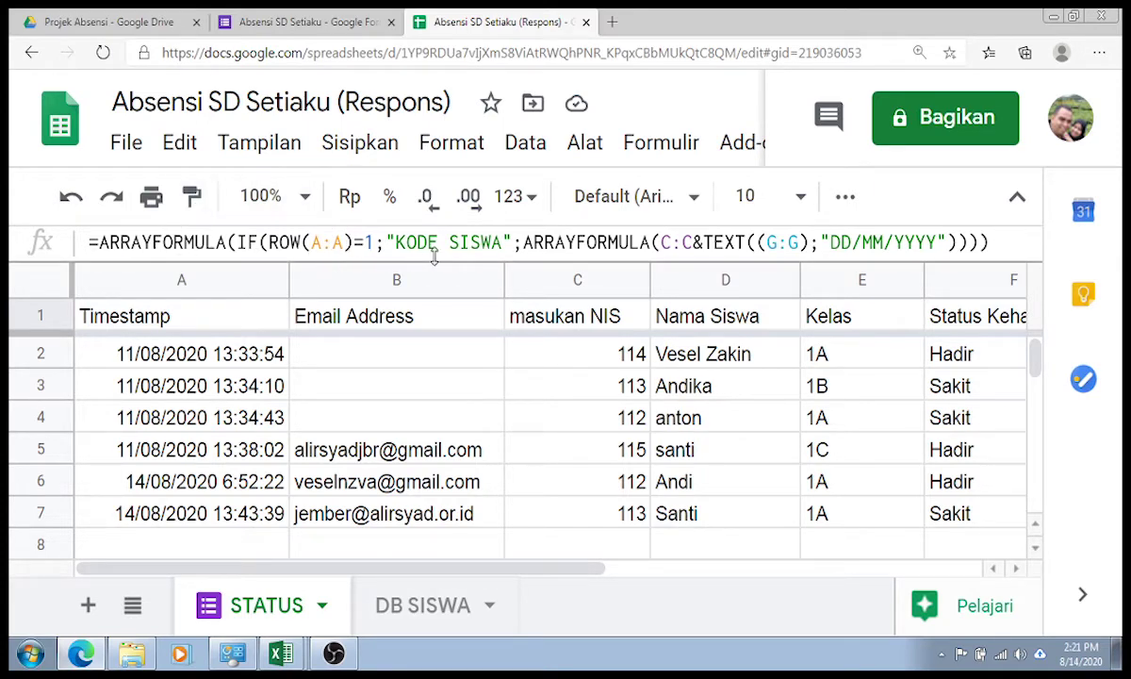
- Walk through the header, NIS (C:C) and DD/MM/YYYY date parts of H1's ARRAYFORMULA, then commit it
drag(516, 242, 98, 243)
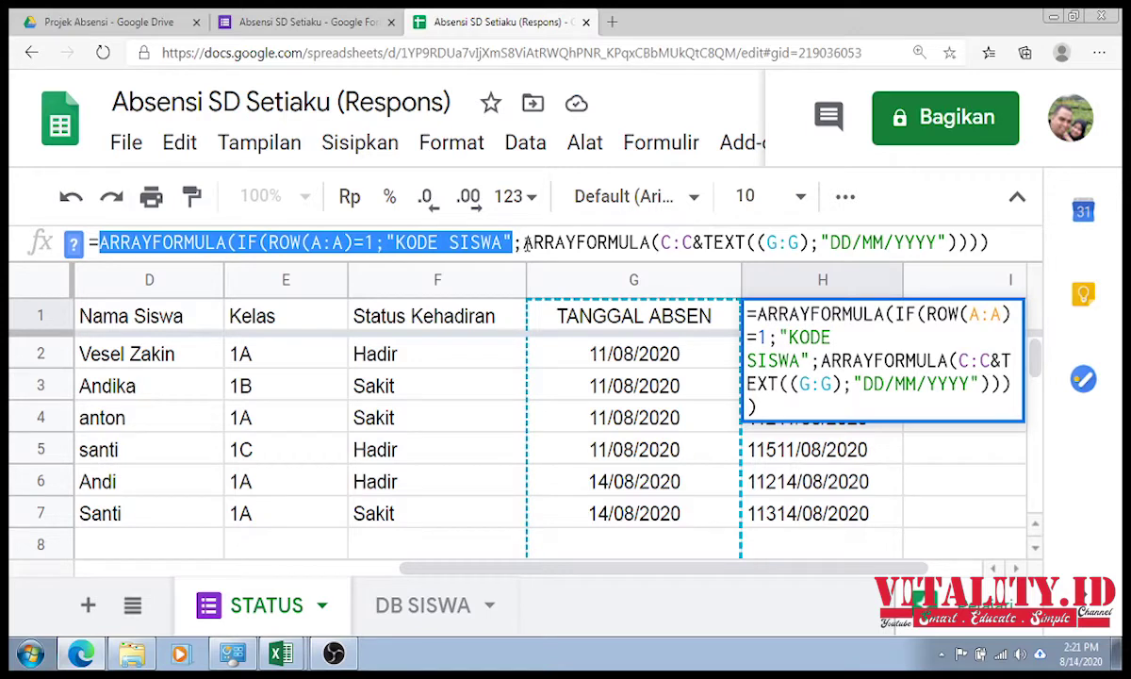
drag(526, 243, 988, 260)
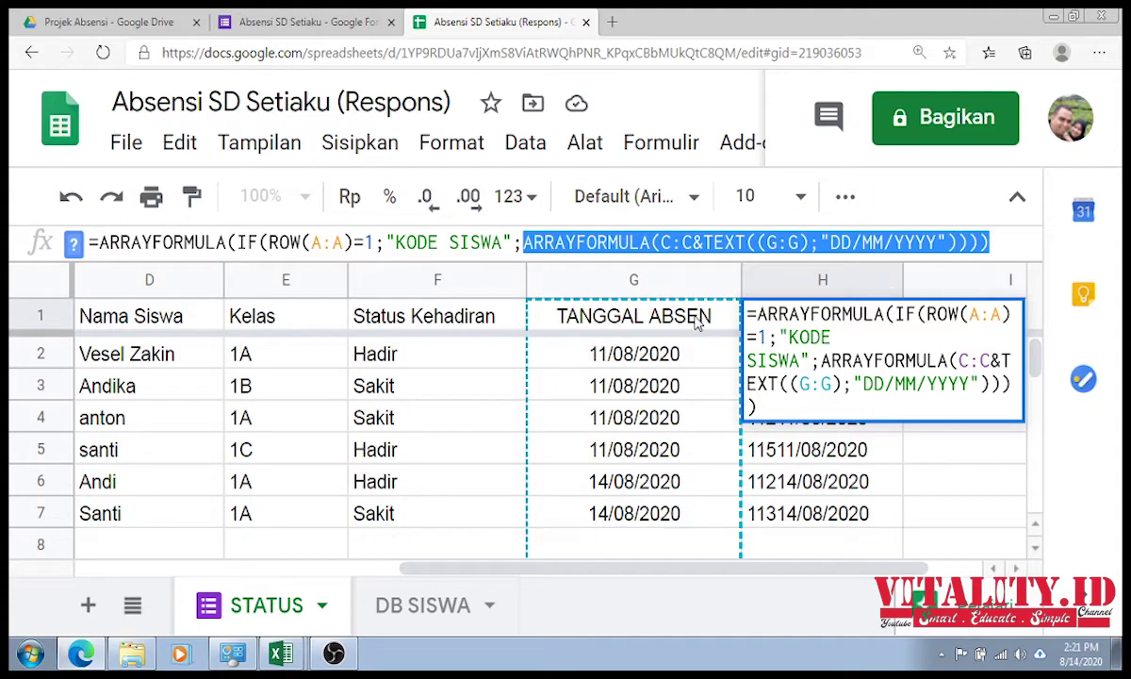
click(695, 242)
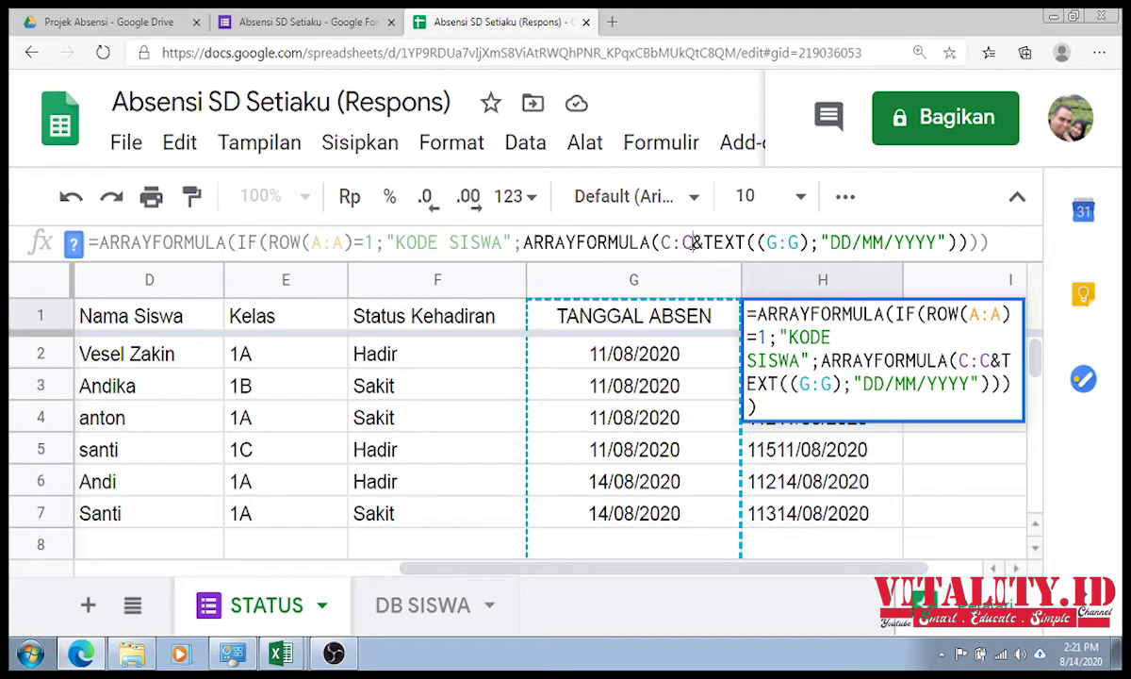
drag(695, 242, 661, 242)
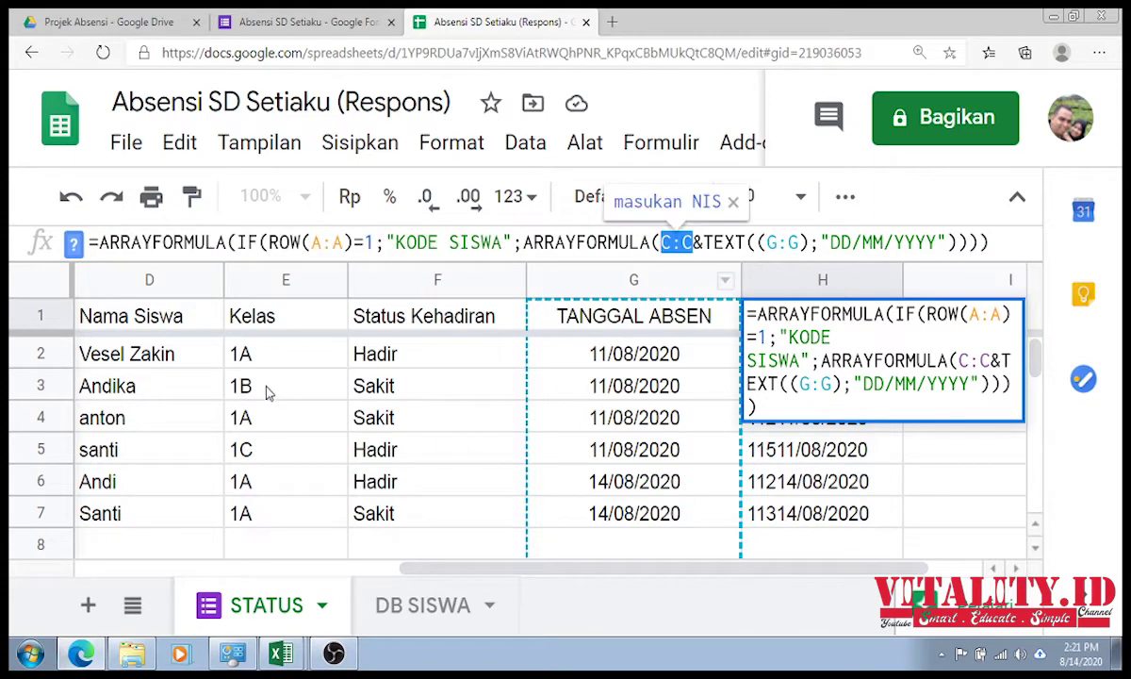
drag(748, 572, 721, 573)
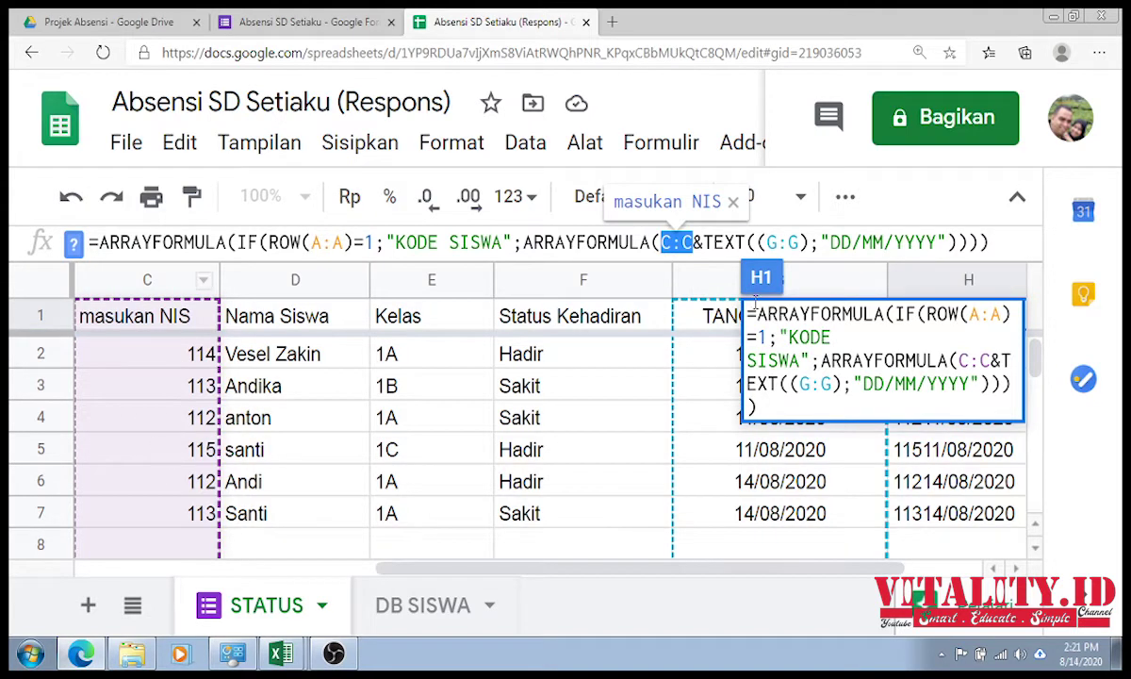
drag(704, 243, 978, 243)
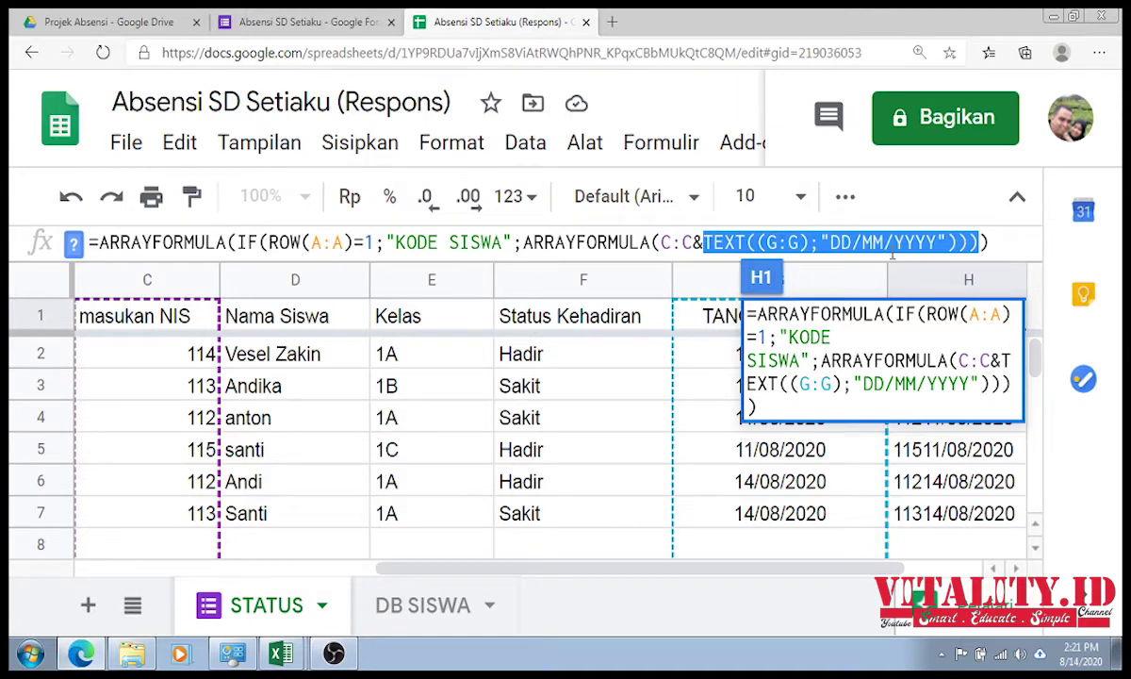
key(Return)
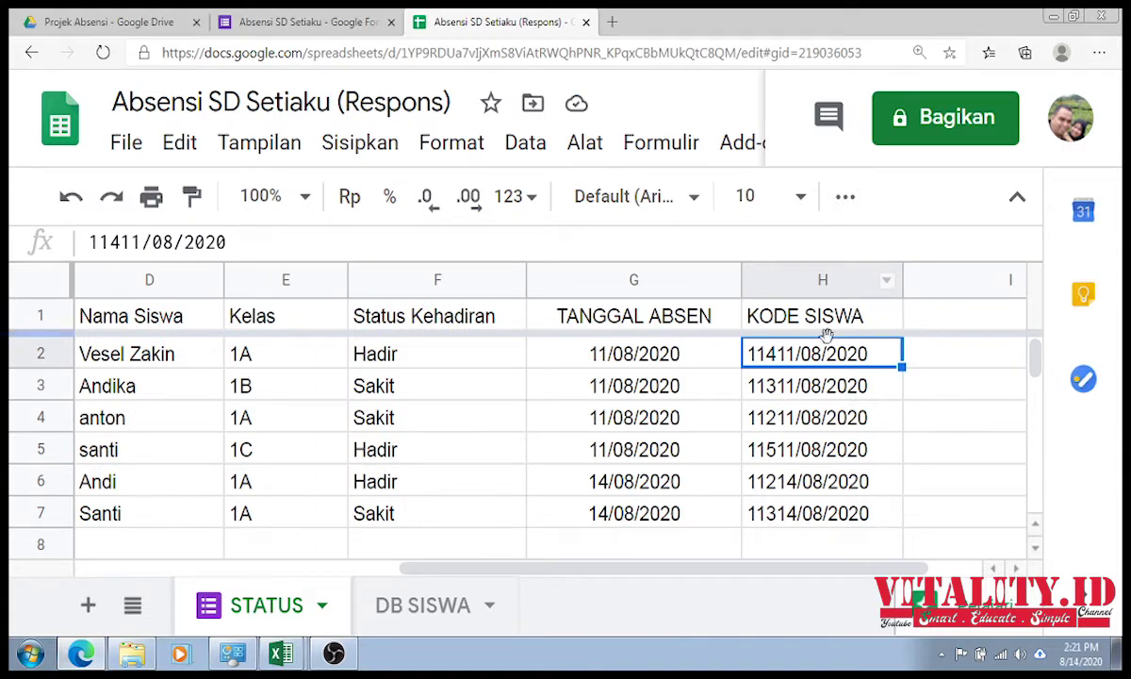
- Narrow column H (KODE SISWA) and column G (TANGGAL ABSEN), toggling zoom between 100% and 125%
drag(902, 285, 883, 284)
click(924, 373)
key(Up)
key(Up)
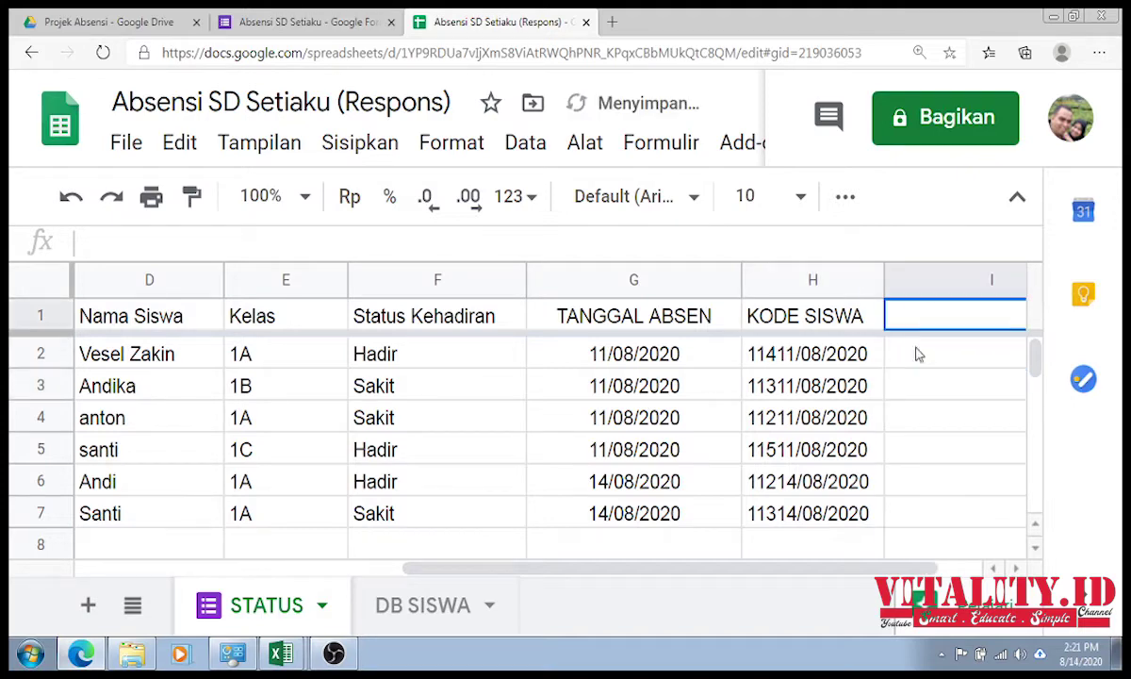
key(ctrl+minus)
key(ctrl+minus)
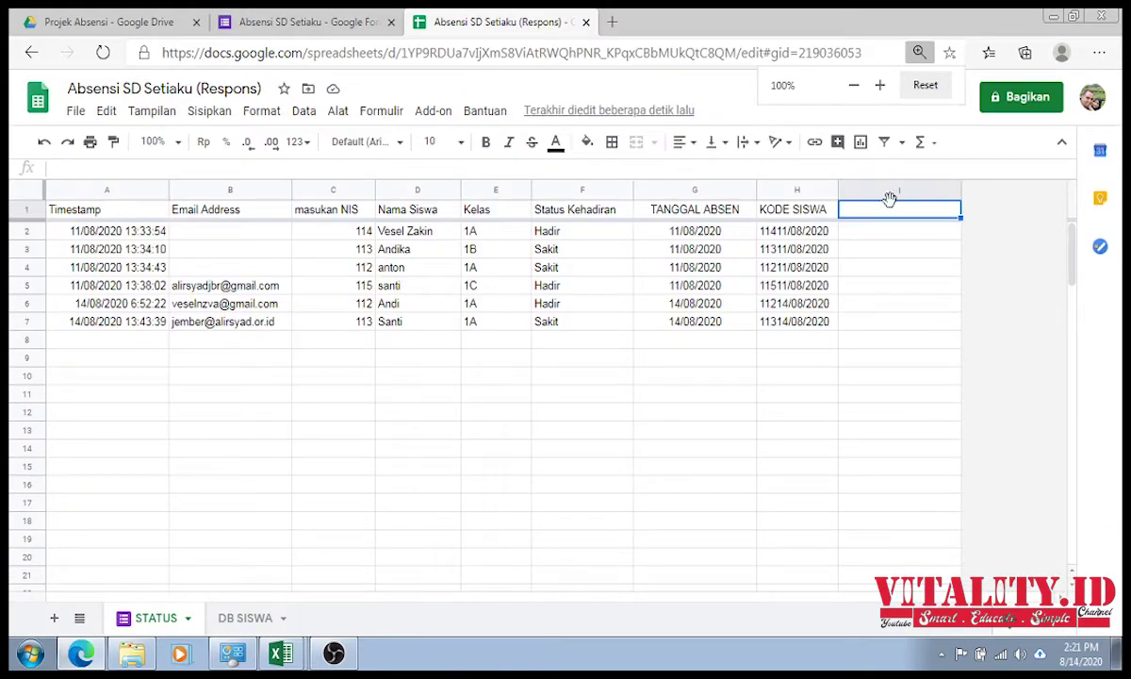
click(901, 251)
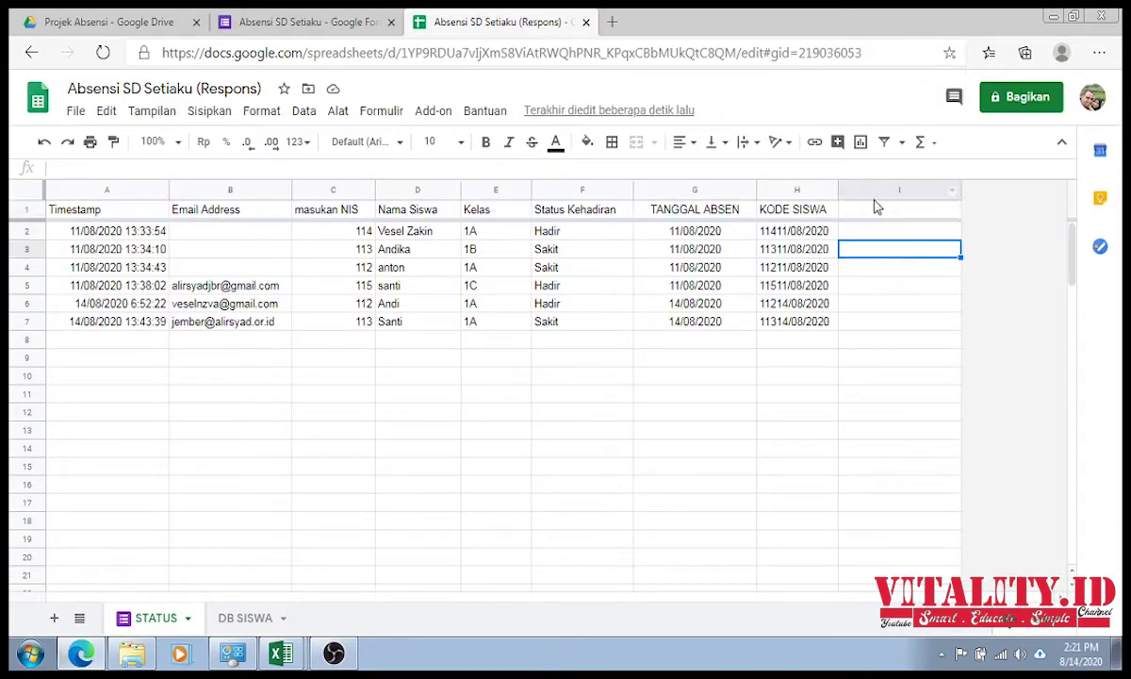
key(ctrl+plus)
key(ctrl+plus)
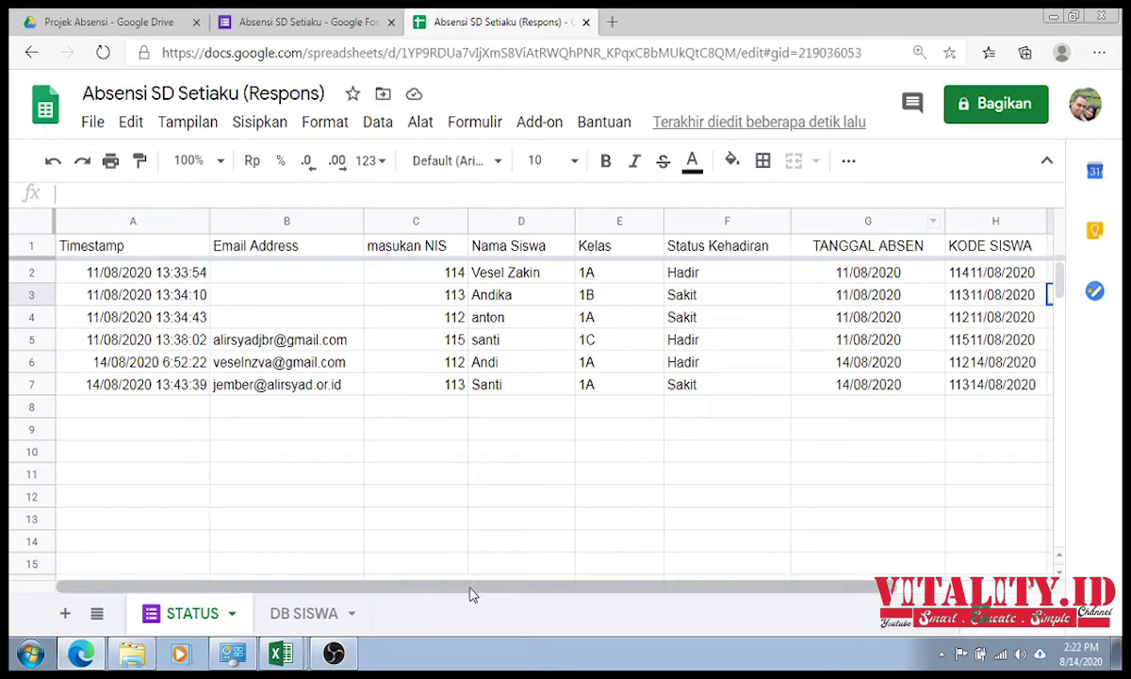
drag(470, 590, 622, 609)
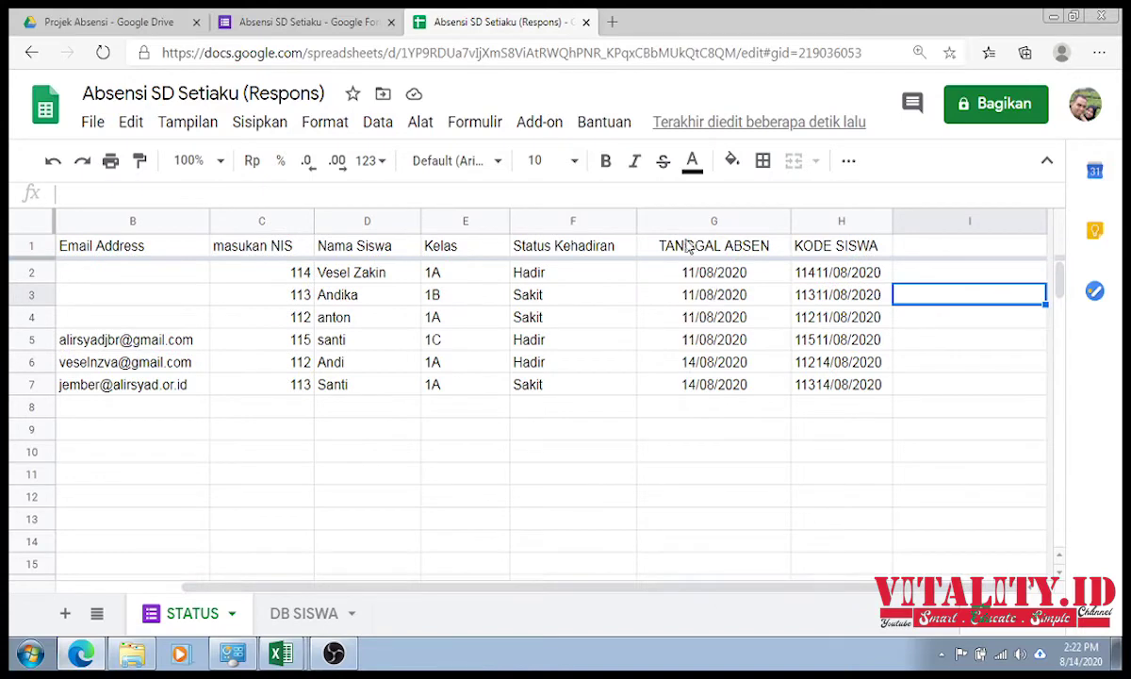
drag(790, 222, 777, 224)
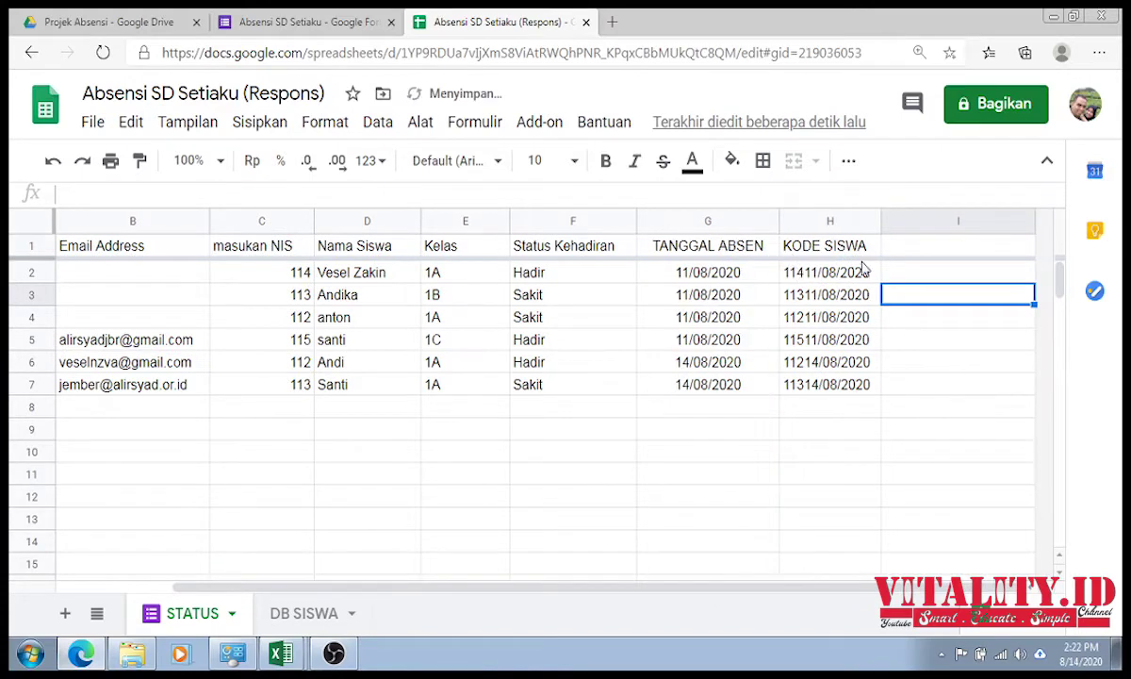
click(903, 245)
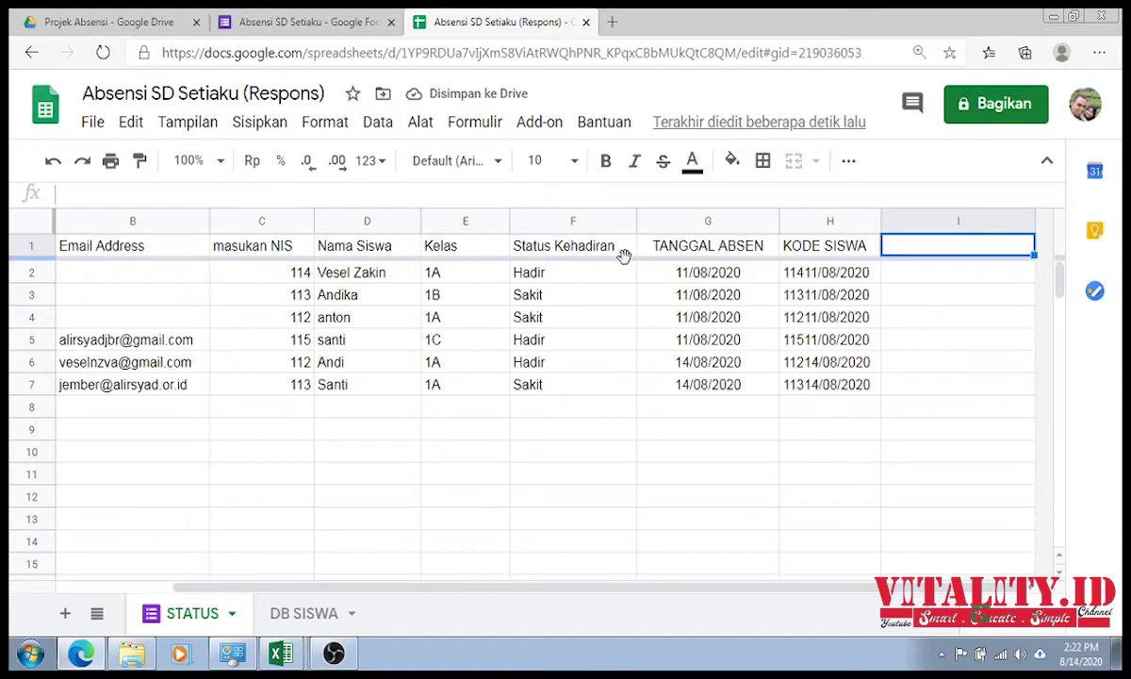
- Enter =ARRAYFORMULA(IF(ROW(A:A)=1;"STATUS KEHADIRAN";F:F)) in I1, fixing the typos
text(=)
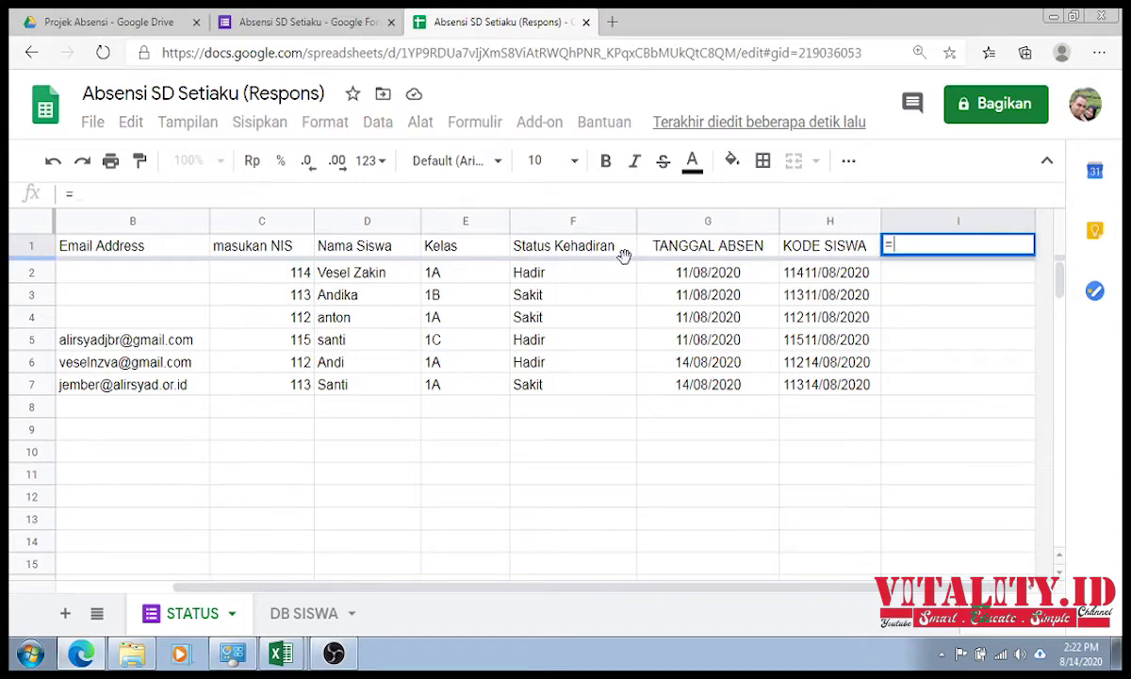
text(AR)
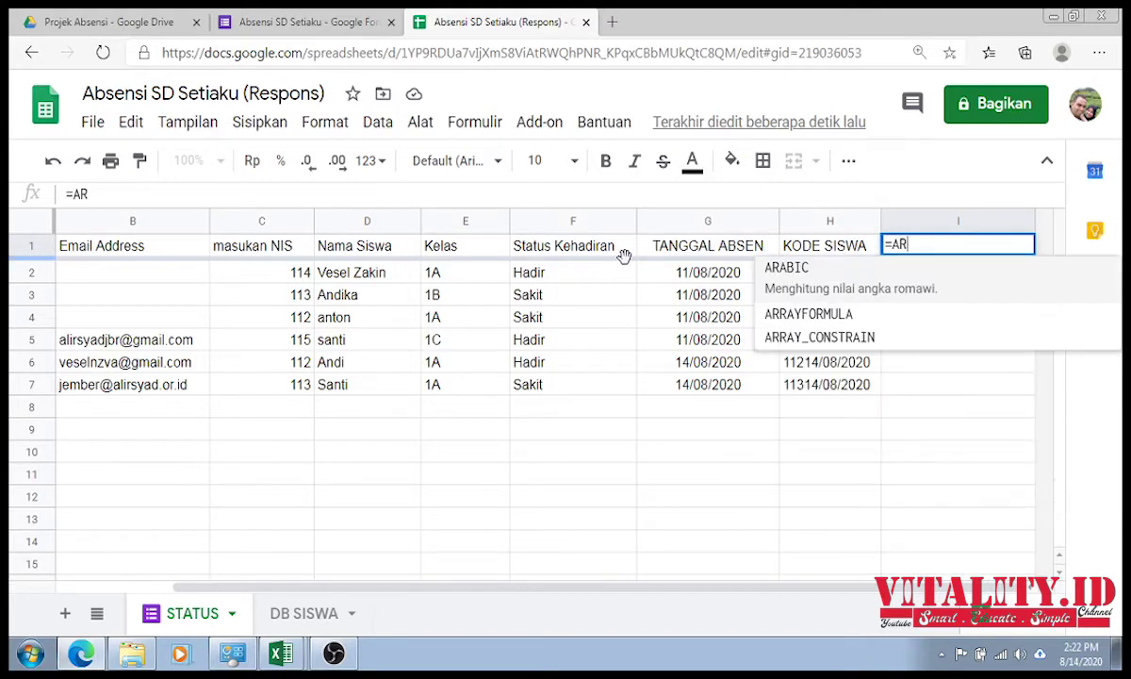
text(R)
click(775, 267)
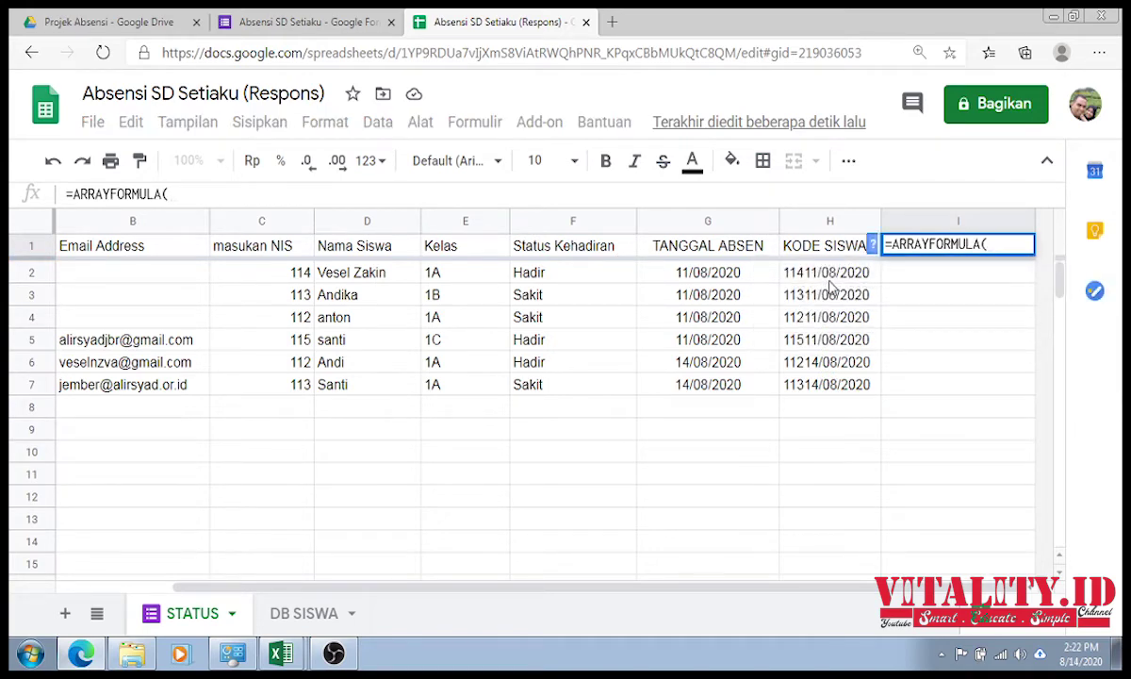
text(IF)
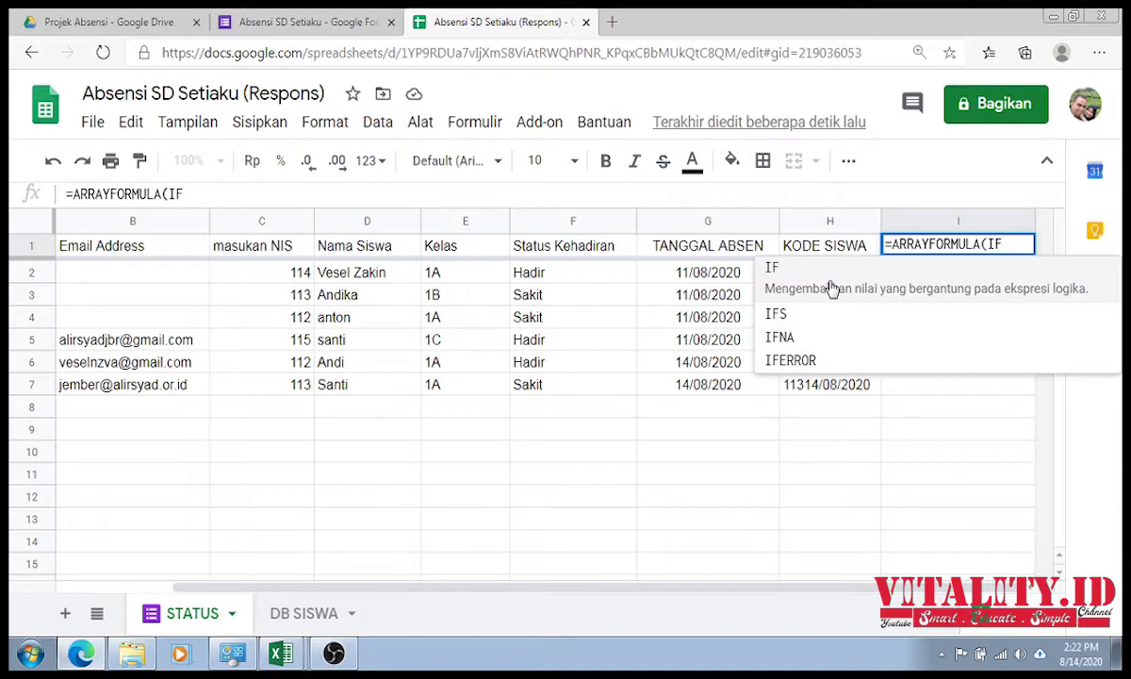
click(832, 288)
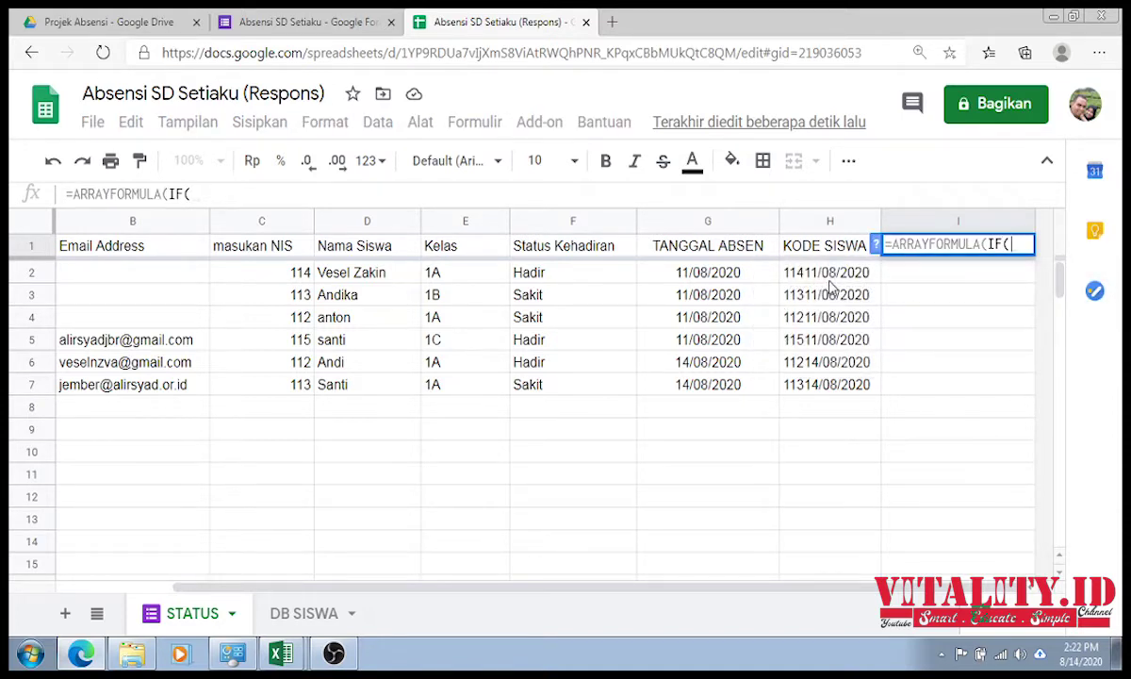
text(ROW)
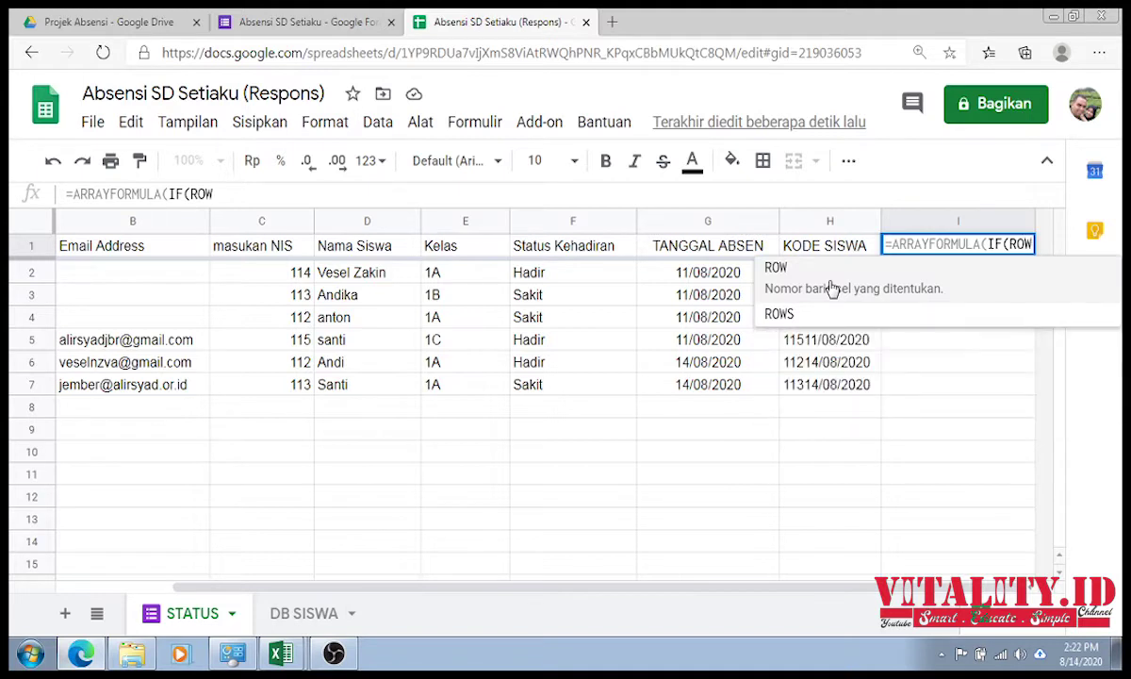
click(833, 288)
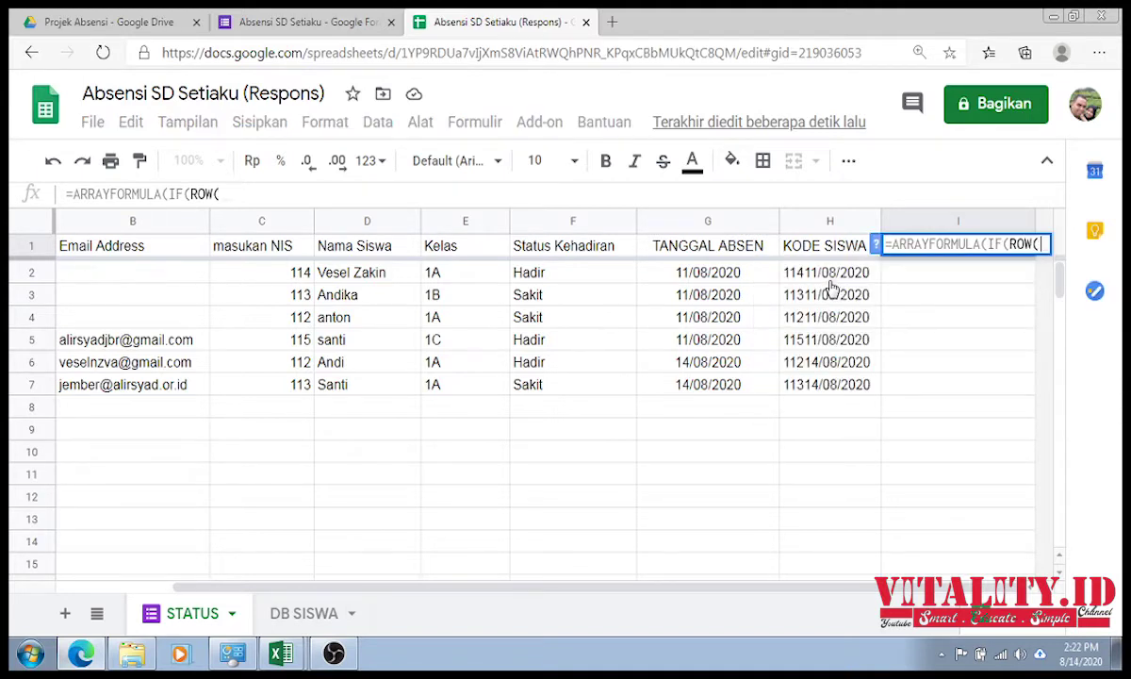
text(A:A)
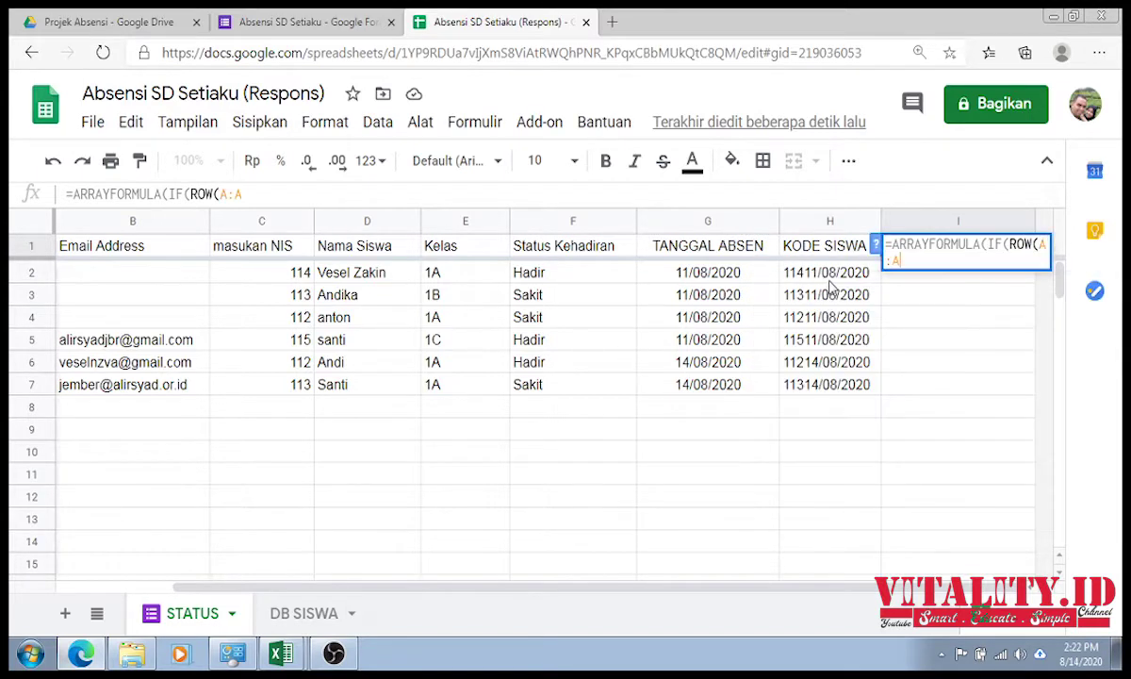
text()-)
key(BackSpace)
text(=1)
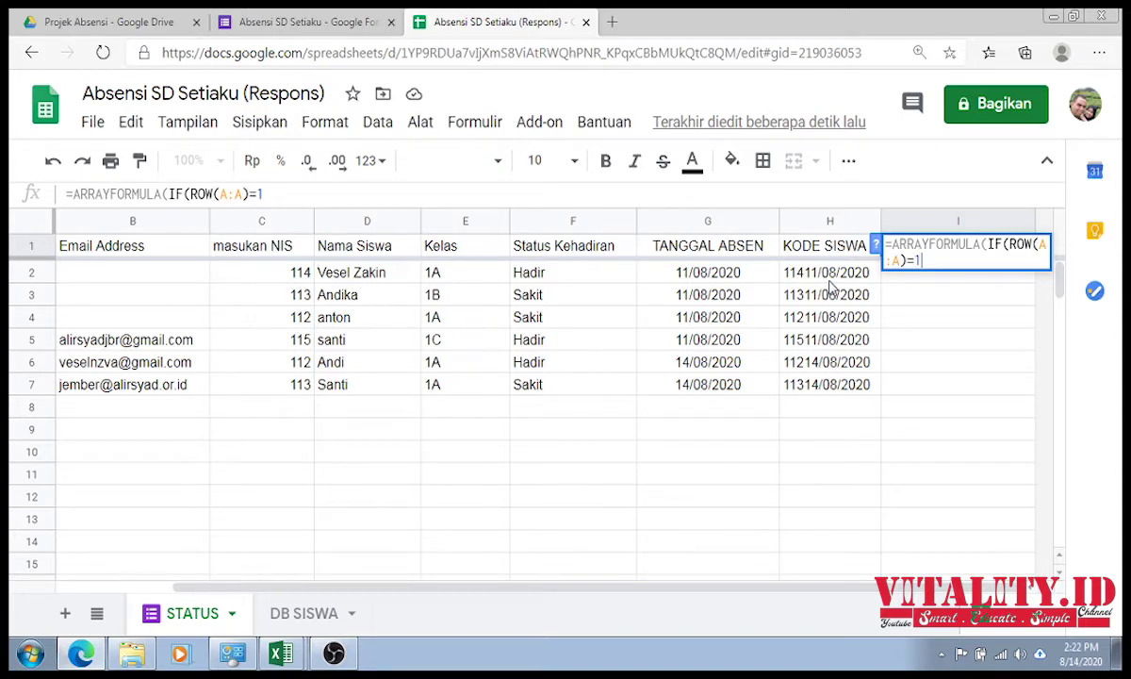
text(;)
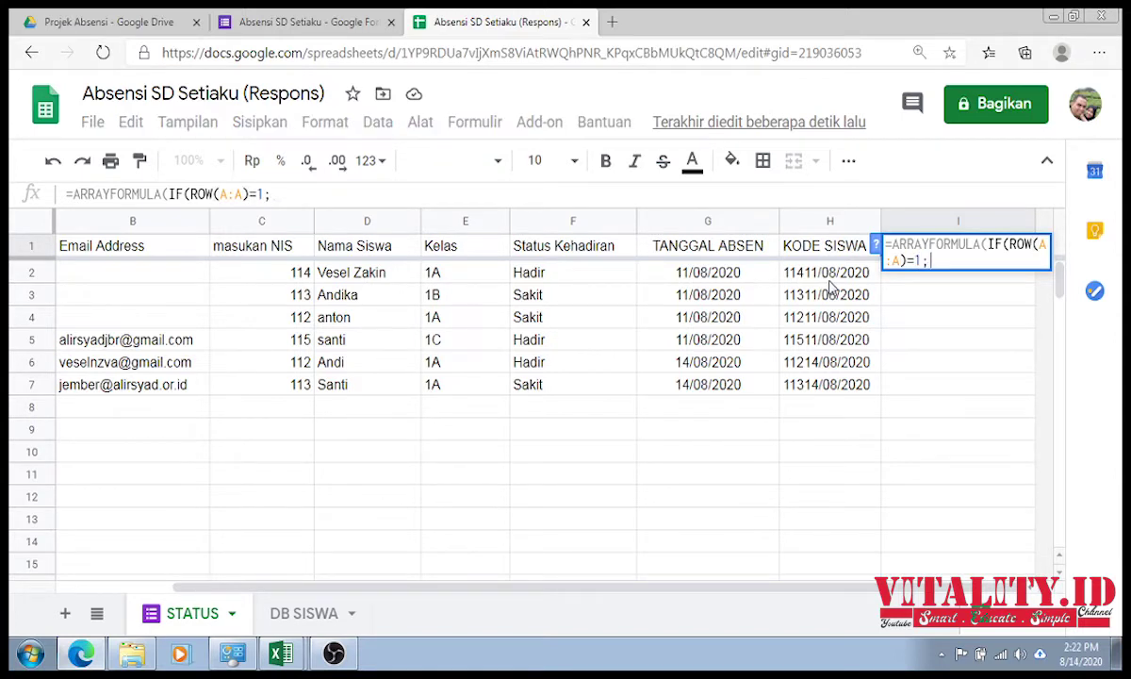
text(")
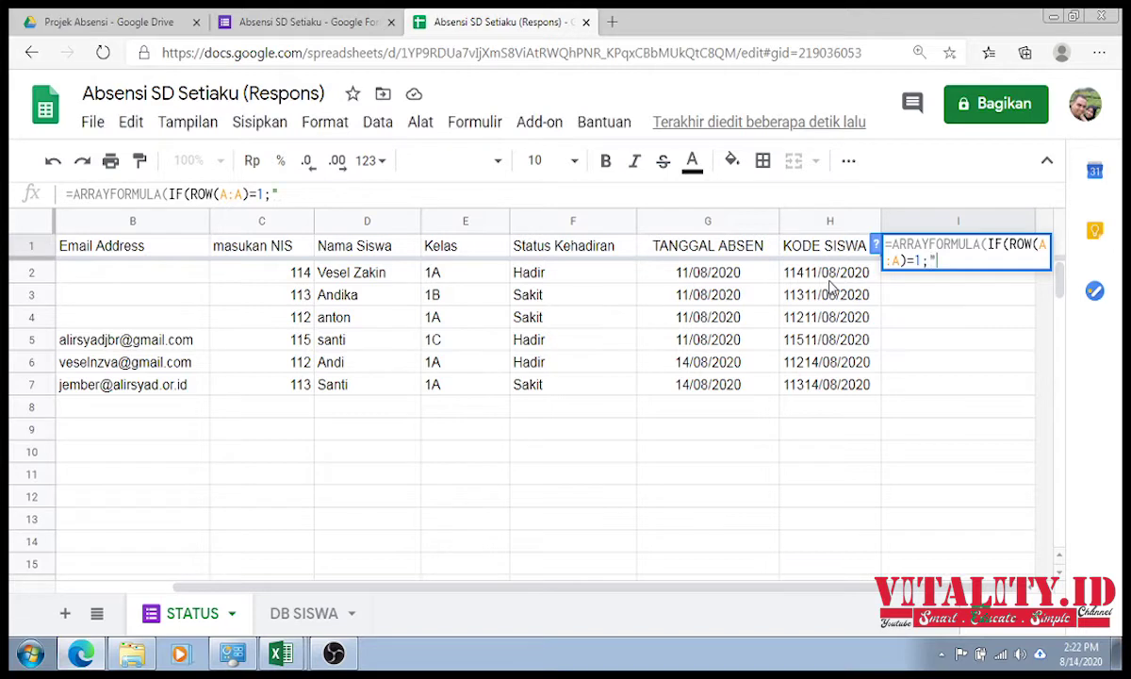
text(STATUS KEHADIRAN)
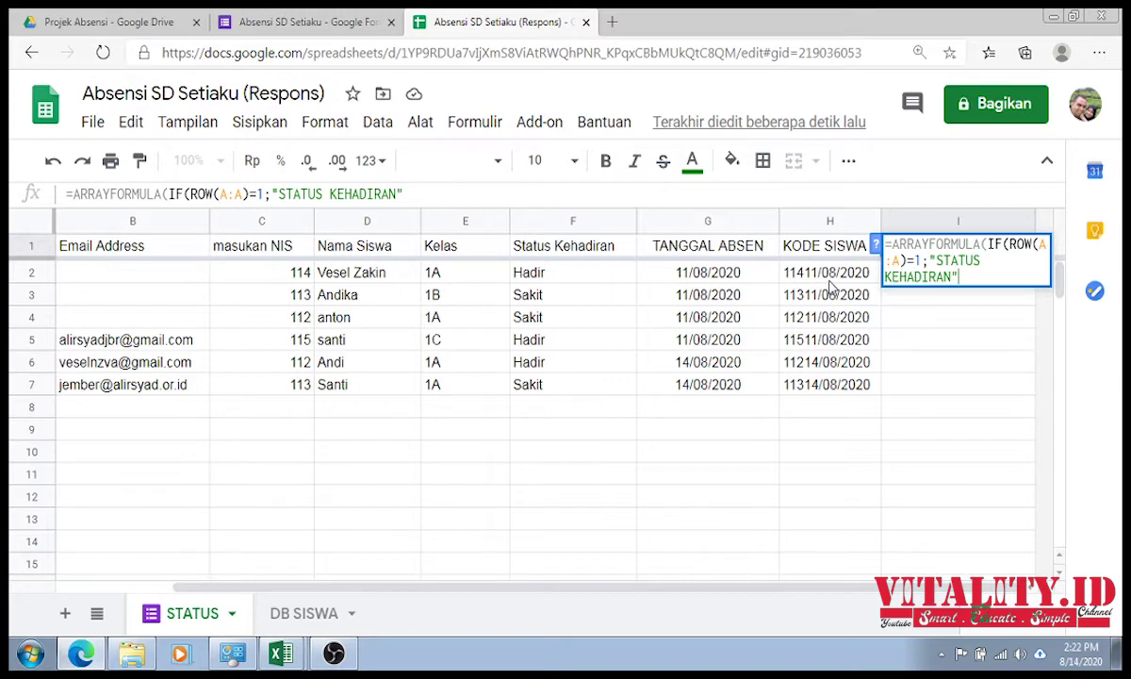
text(";)
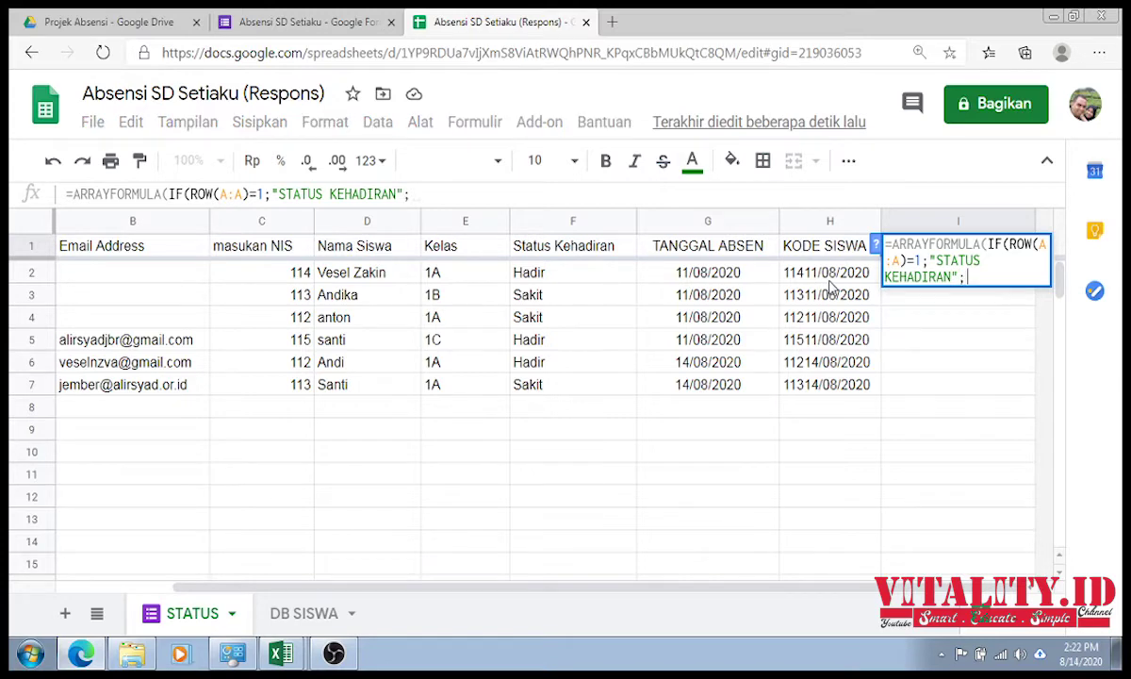
text(f)
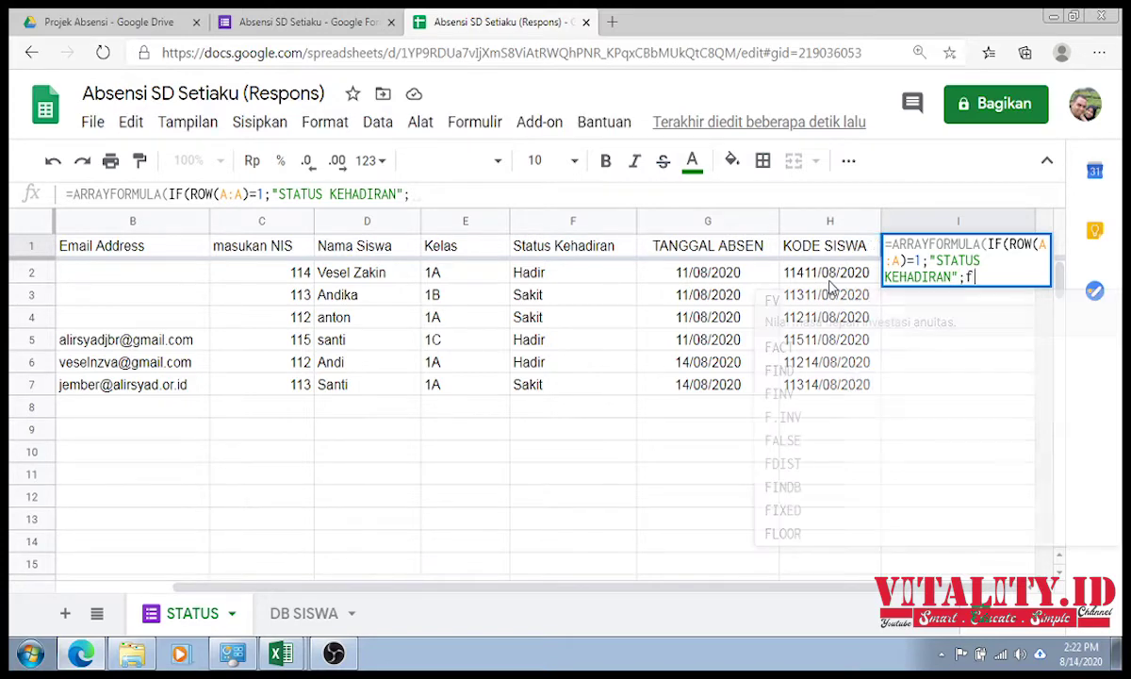
key(BackSpace)
text(F)
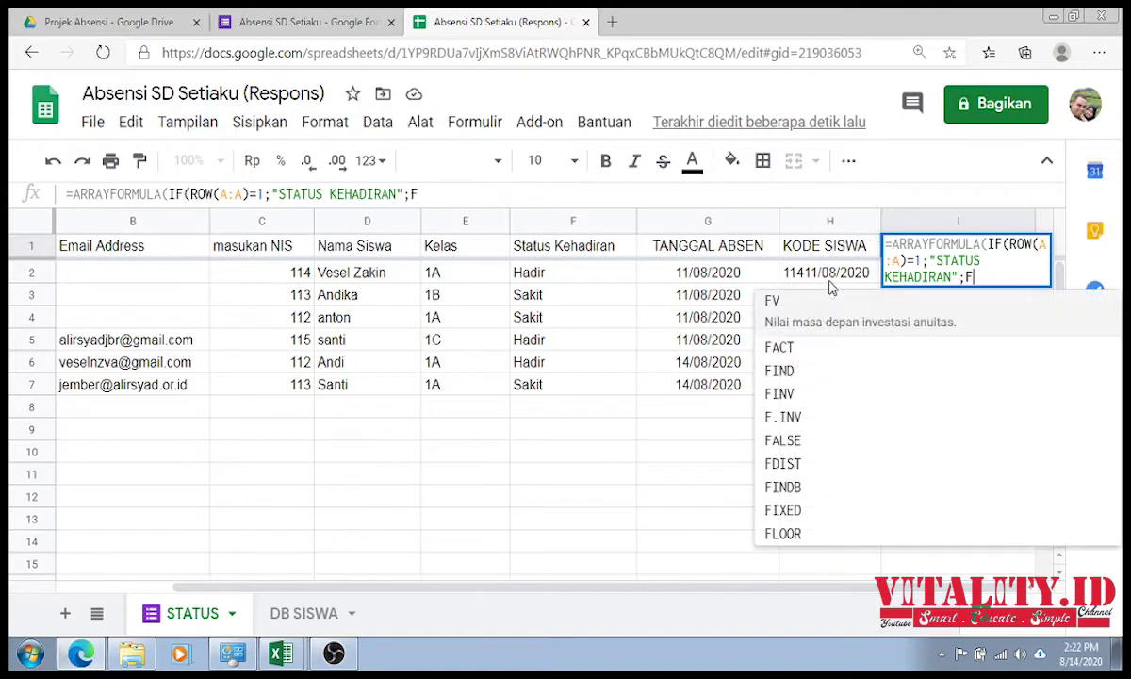
text(:F)
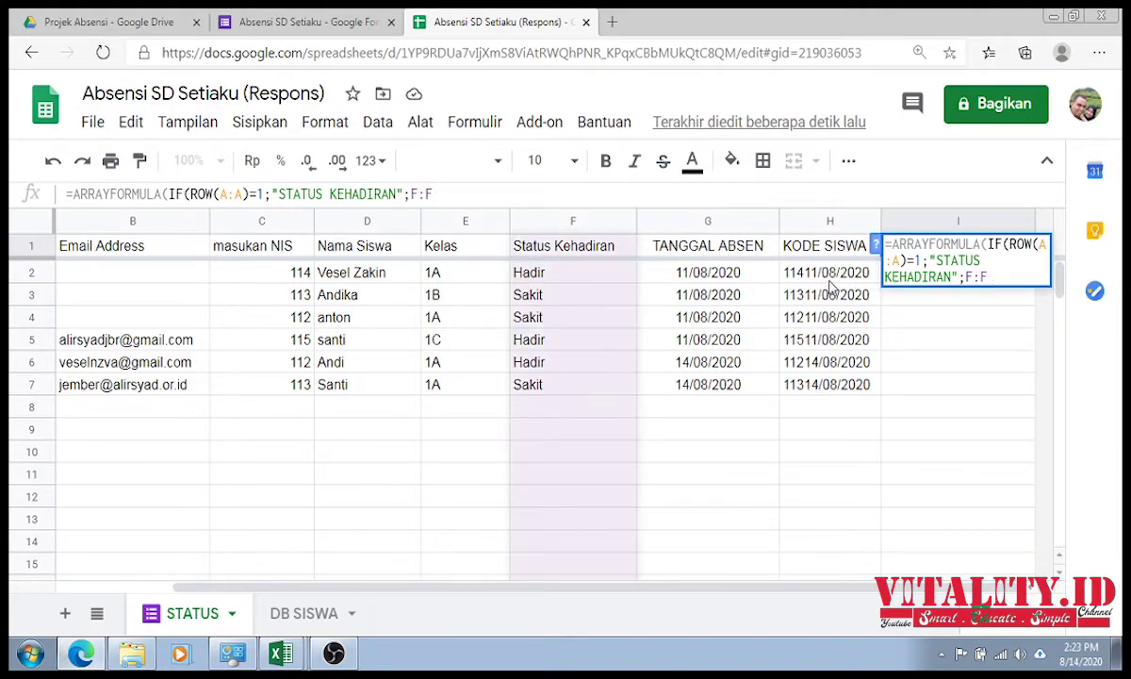
key(Return)
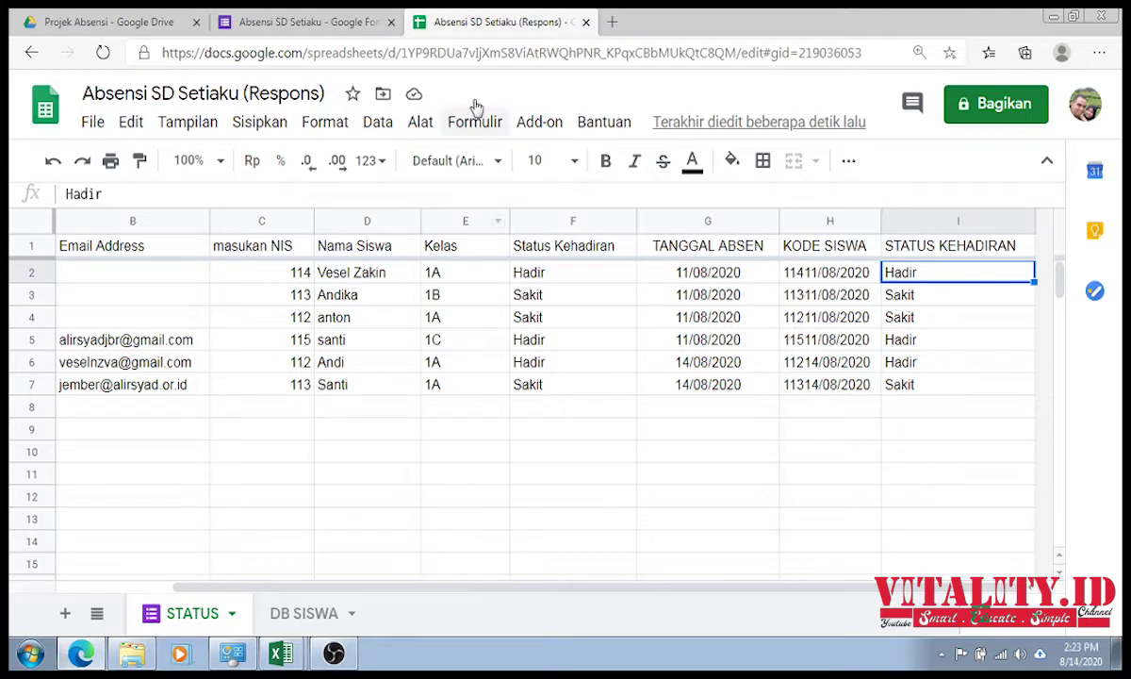
click(351, 23)
- In the form preview, fill in the saved e-mail, NIS 115 and the student's name
scroll(714, 255, up, 3)
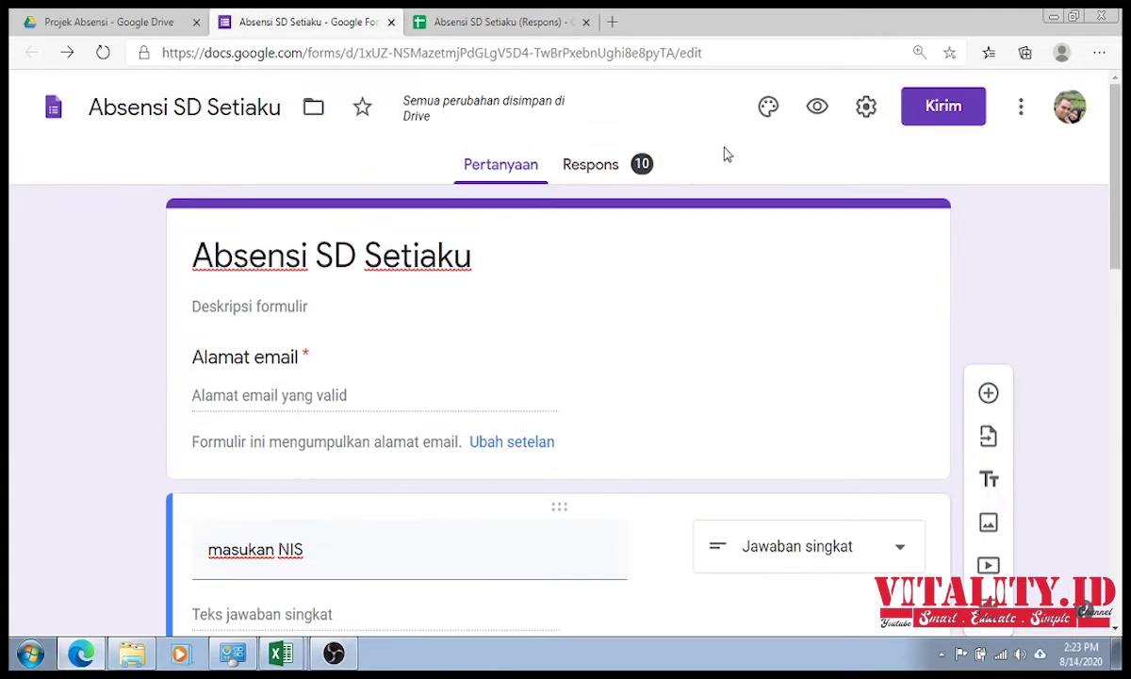
click(816, 105)
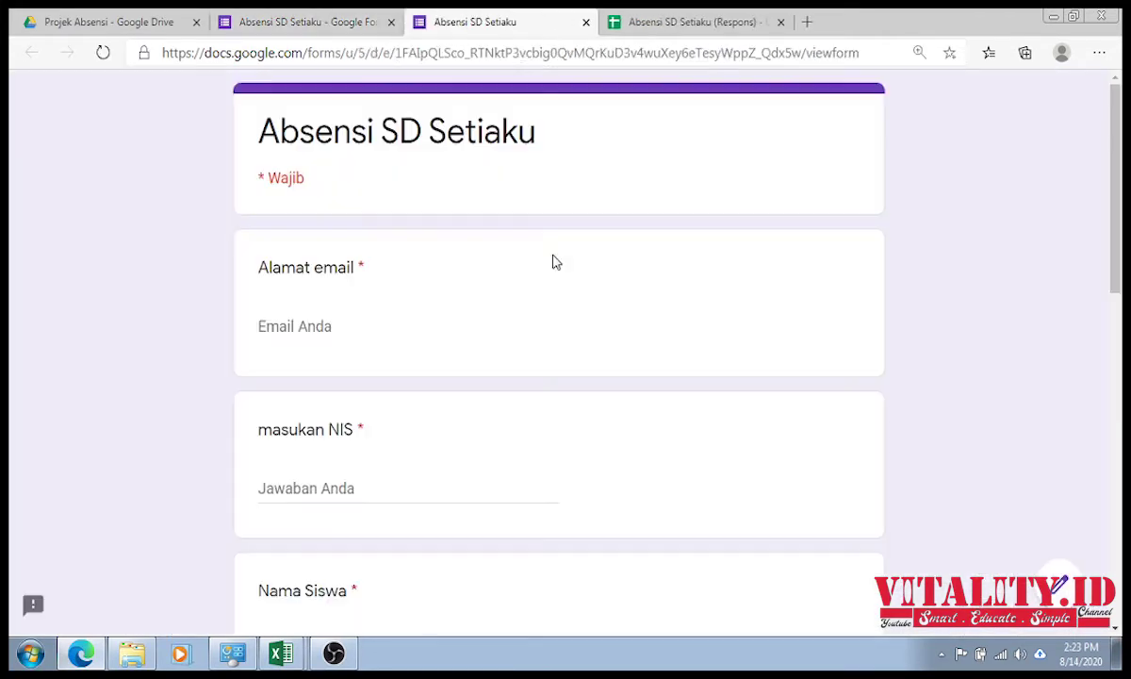
click(338, 332)
click(343, 391)
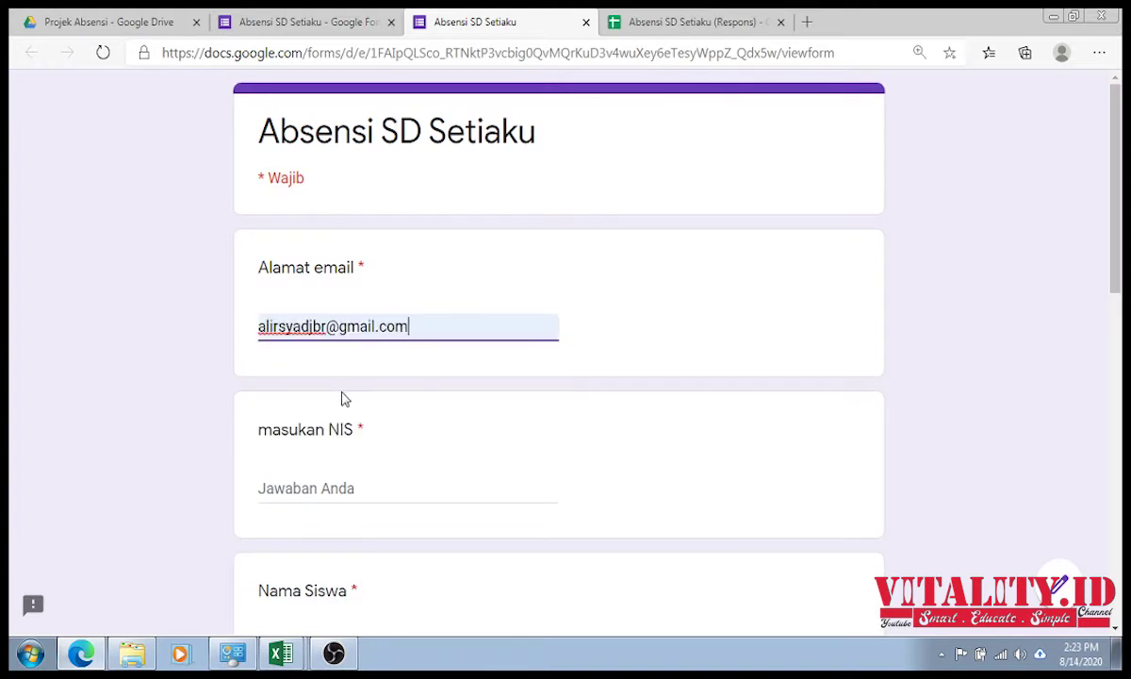
click(333, 491)
text(115)
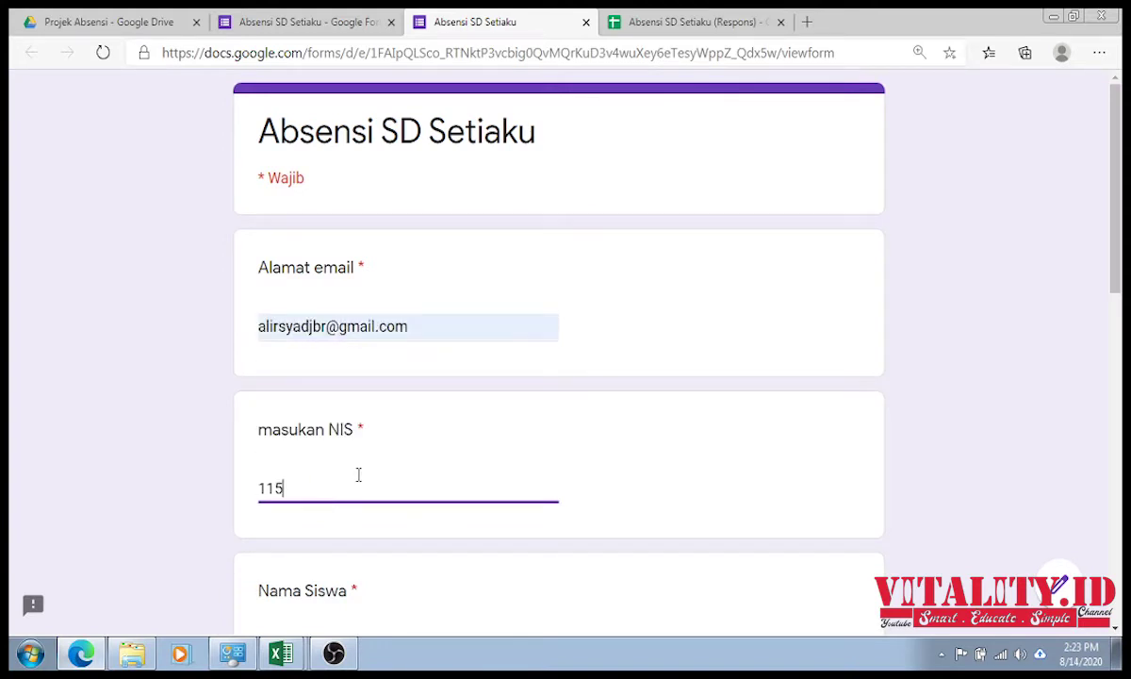
scroll(384, 456, down, 2)
click(384, 462)
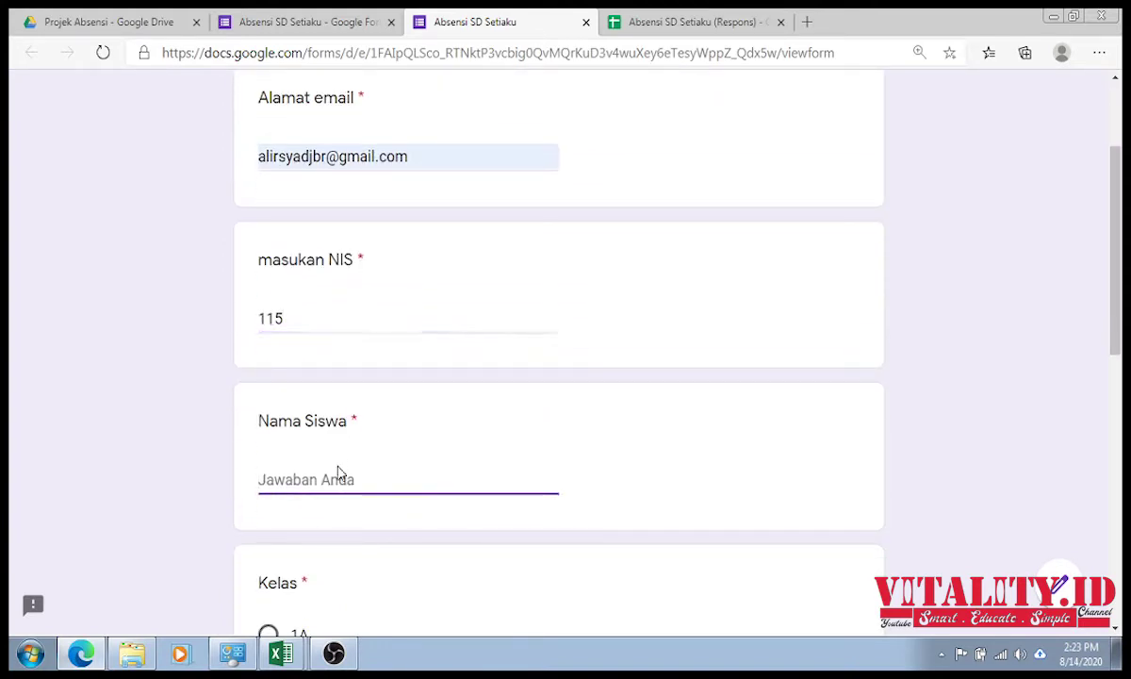
text(FAFAFA)
- Choose class 1B and status Izin, then submit the test response
scroll(344, 462, down, 2)
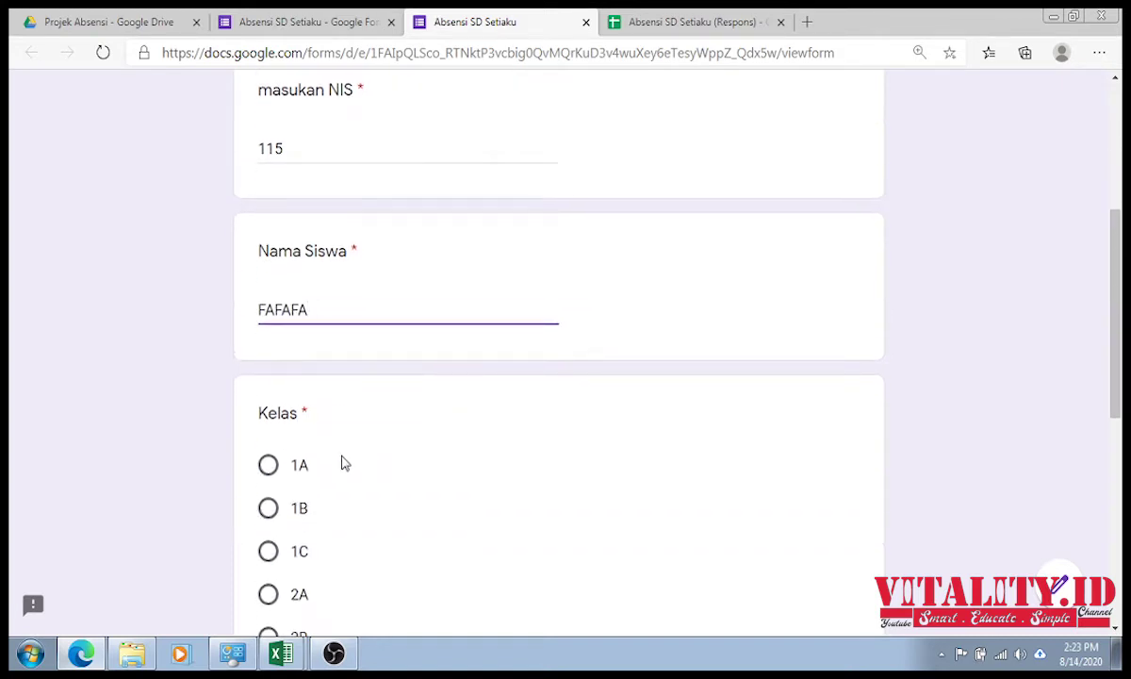
click(269, 510)
scroll(432, 465, down, 5)
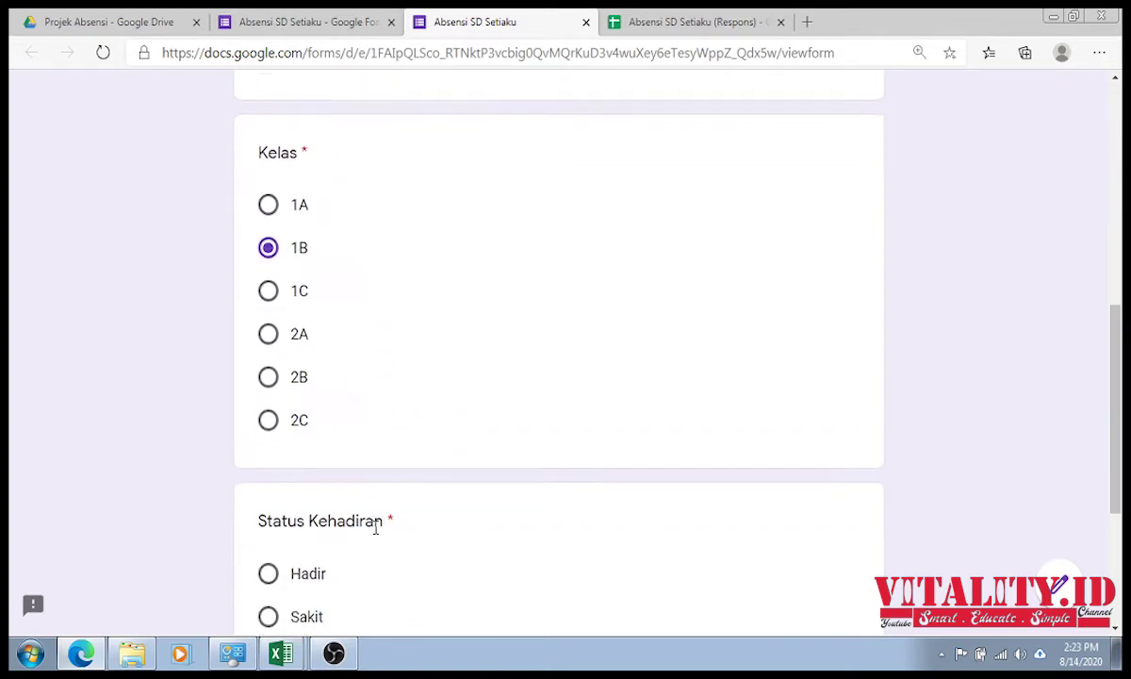
click(270, 496)
click(299, 579)
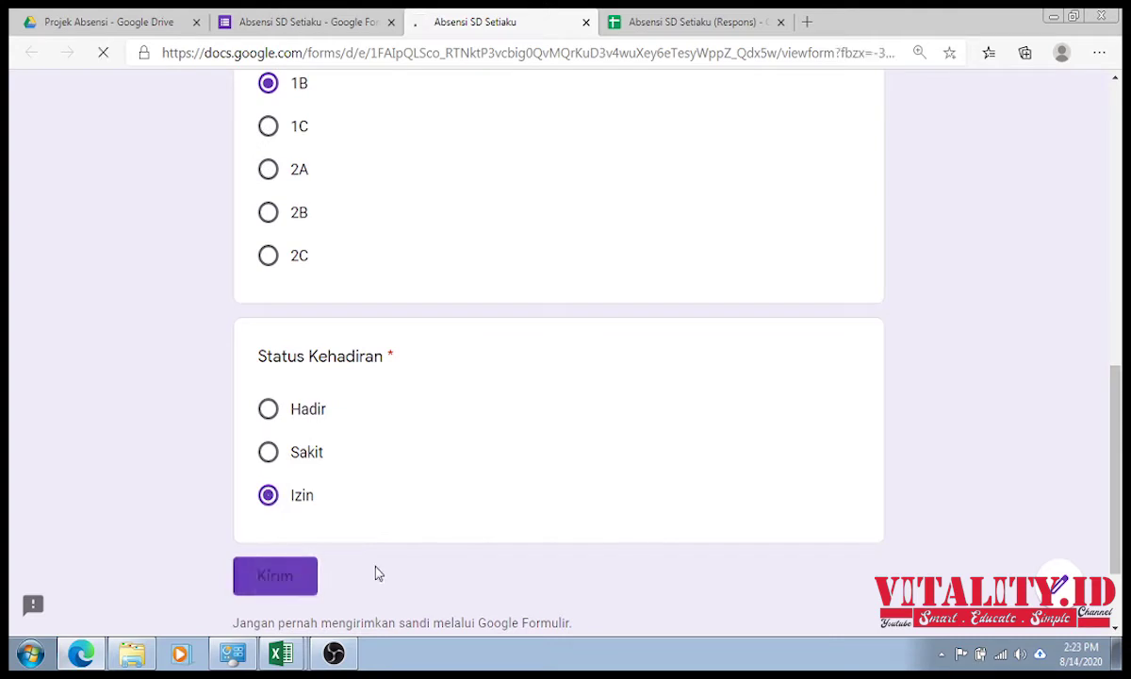
click(674, 21)
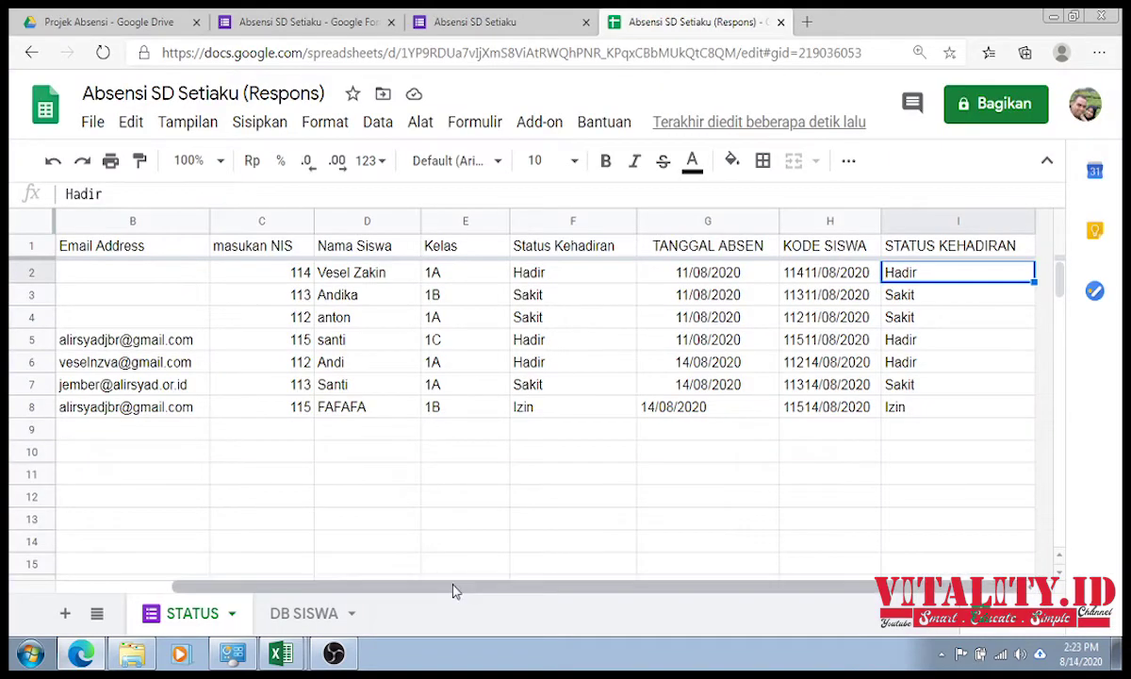
- Zoom the browser out to 100% so the Timestamp column and row 8 are visible
key(ctrl+minus)
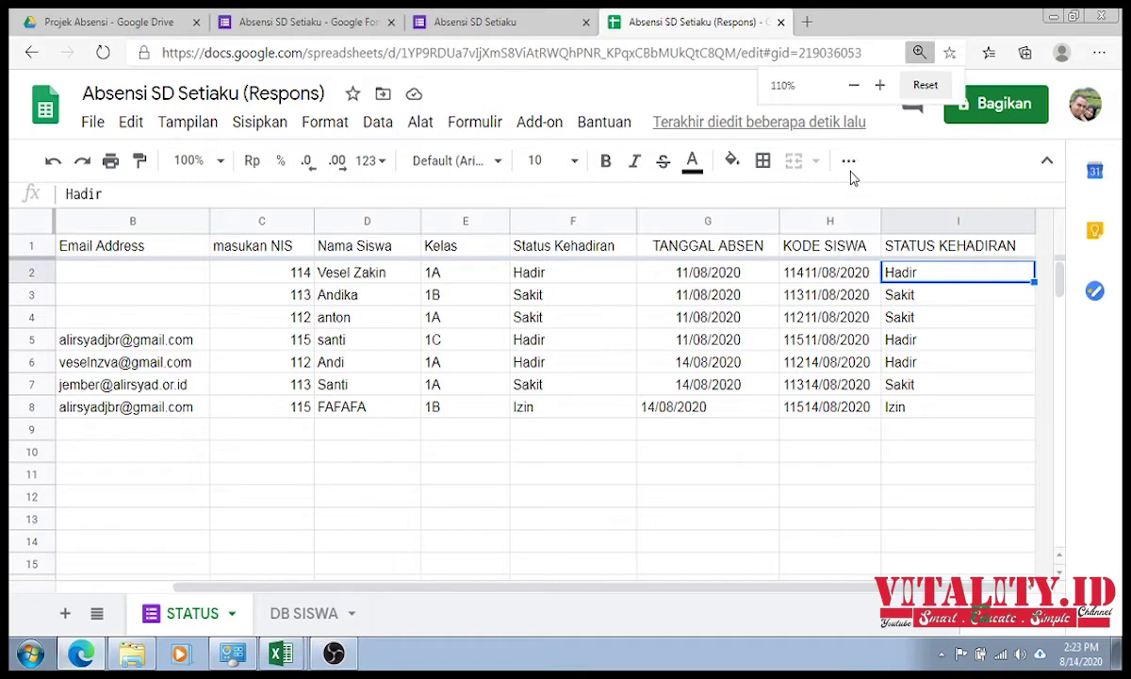
key(ctrl+minus)
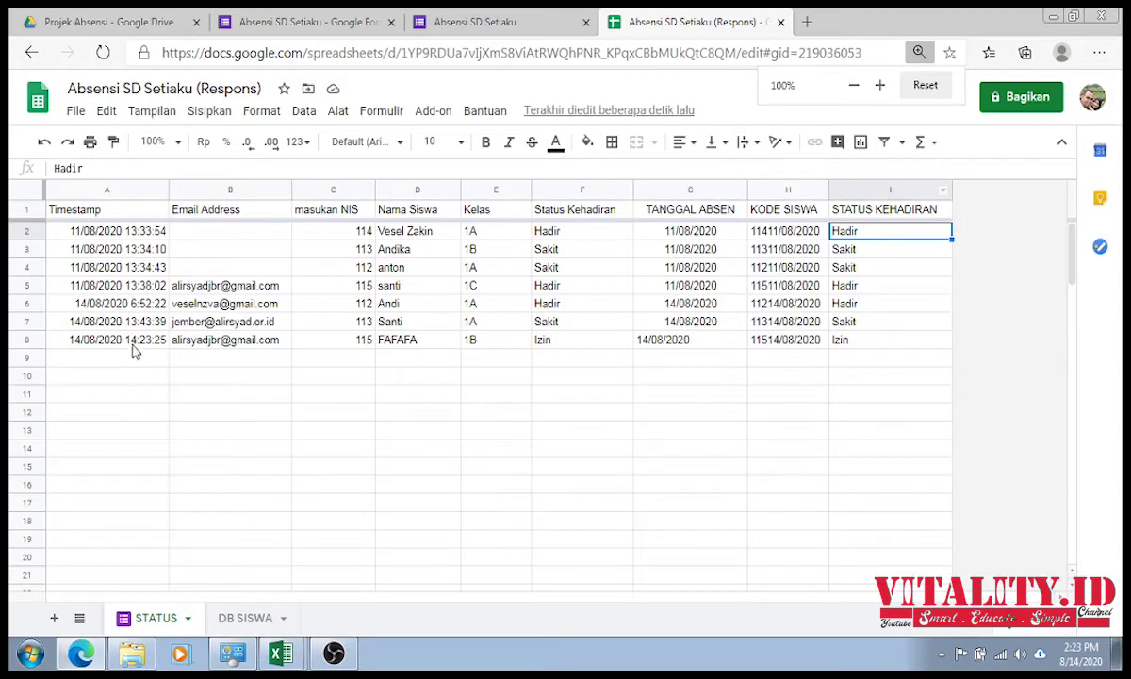
- Hide the Email Address column B
click(232, 189)
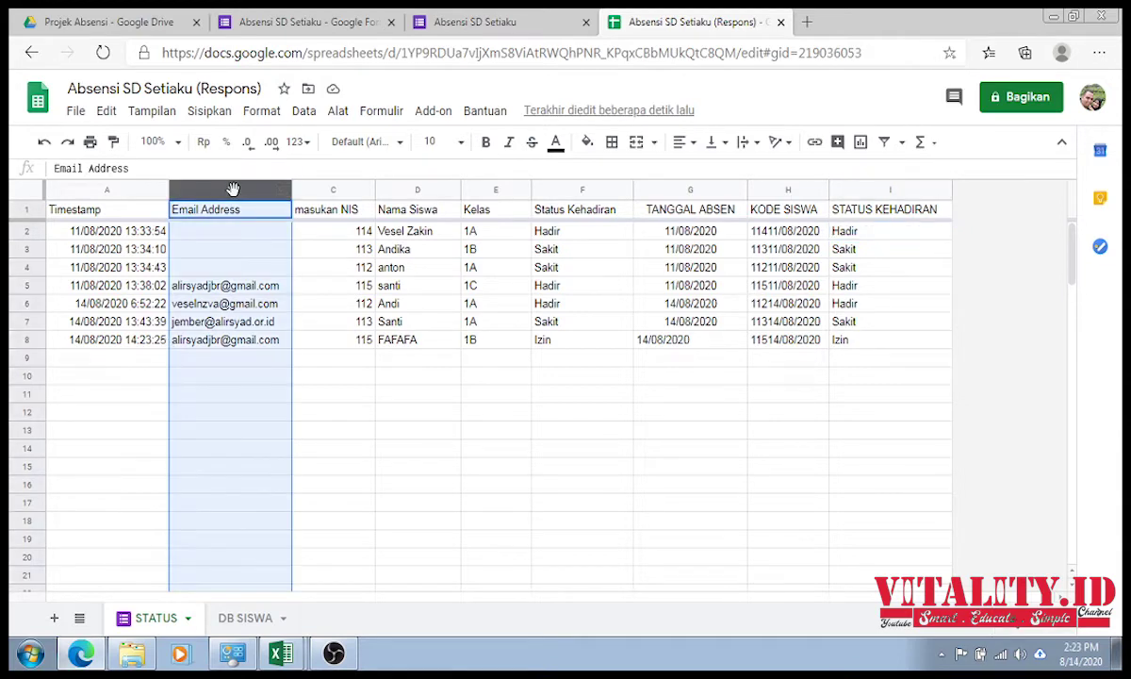
right_click(224, 188)
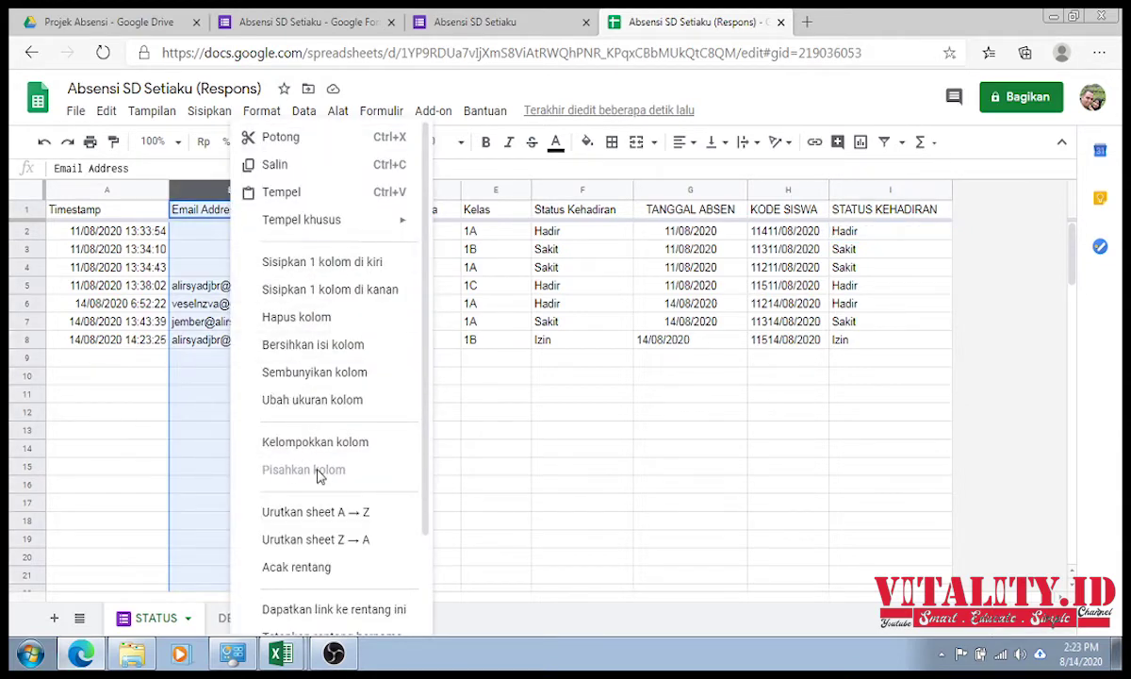
click(336, 380)
click(415, 445)
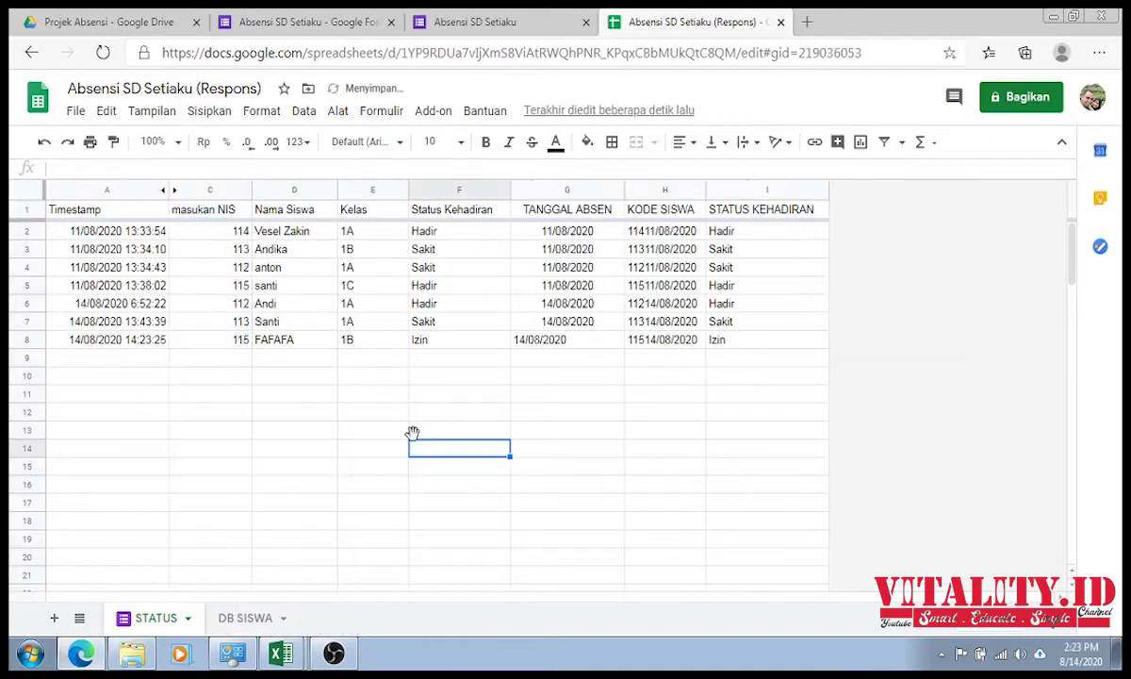
- Make header row 1 taller, with wrapped text centred horizontally and vertically
drag(251, 189, 243, 222)
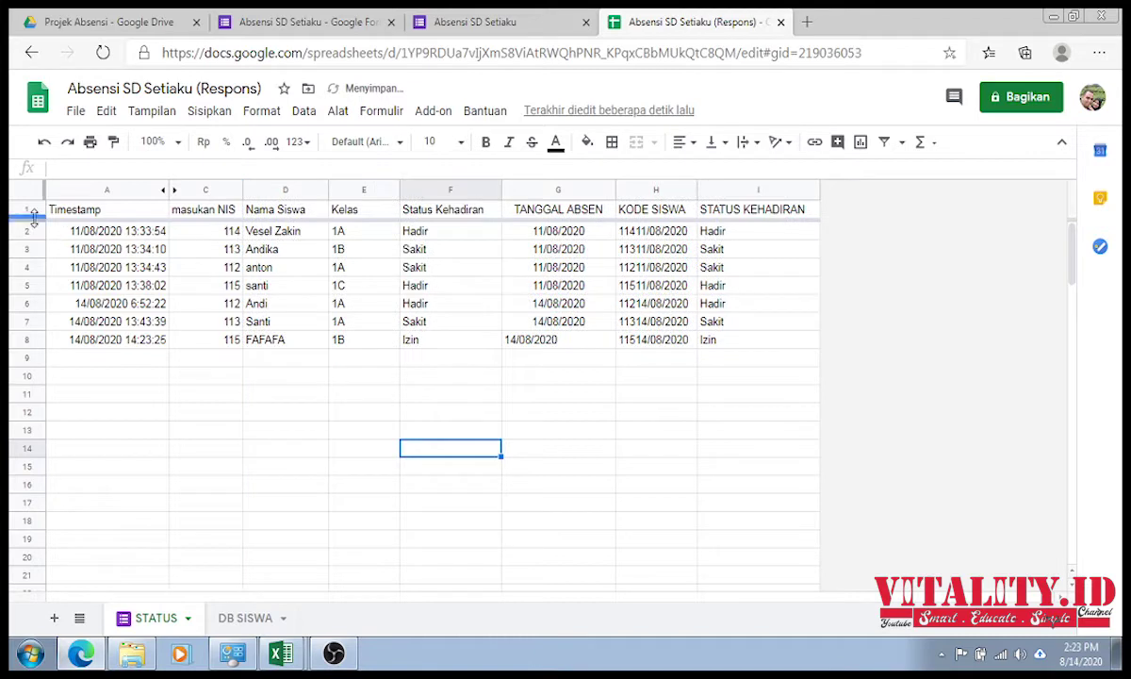
drag(33, 217, 34, 235)
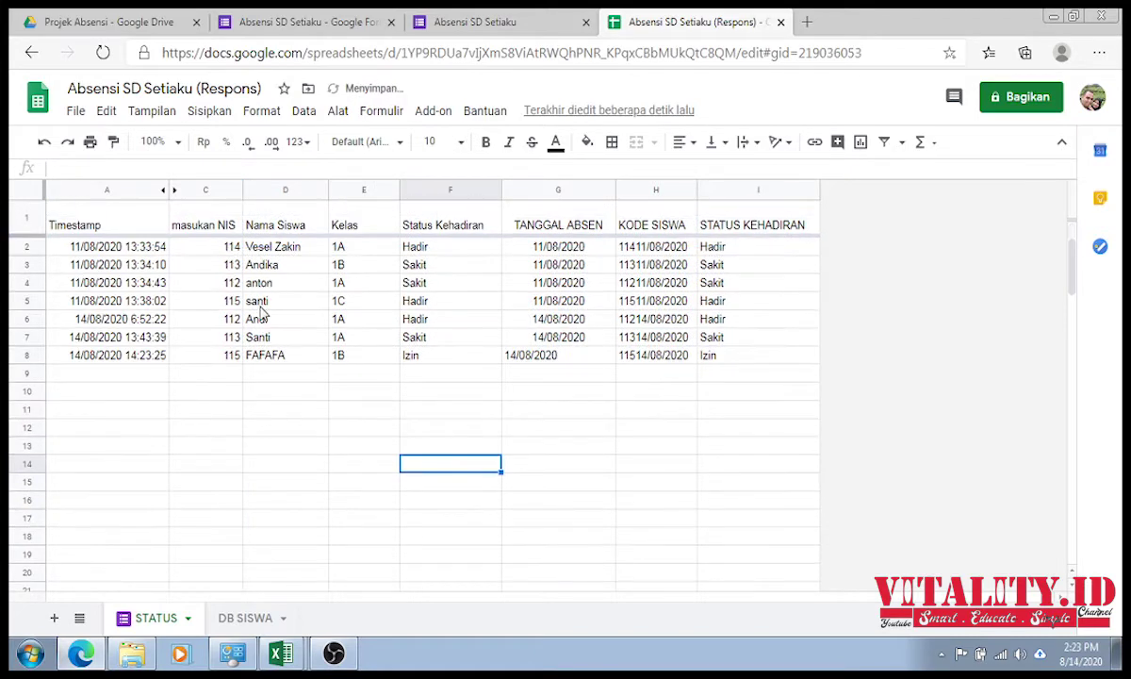
click(26, 222)
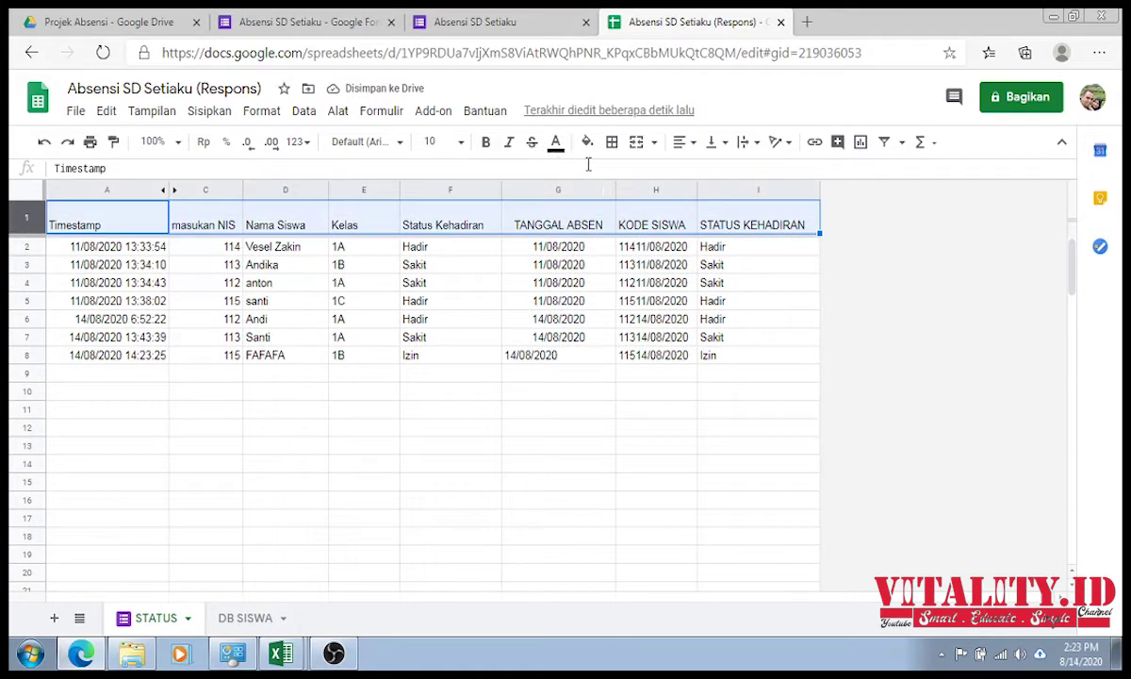
click(257, 111)
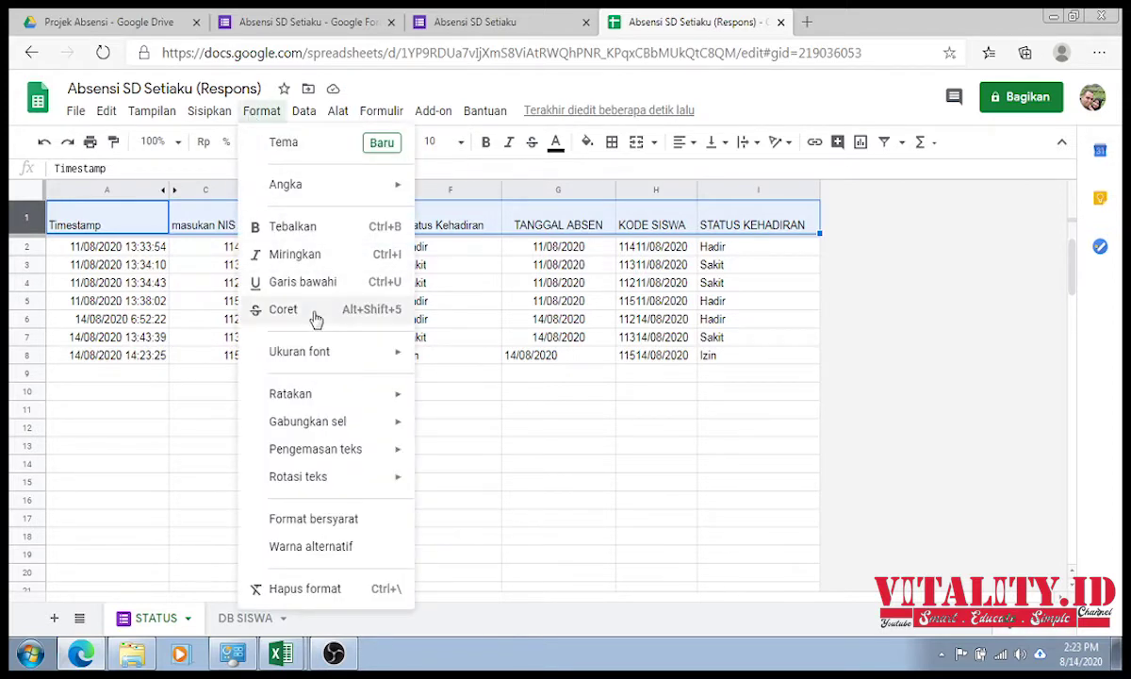
mouse_move(341, 451)
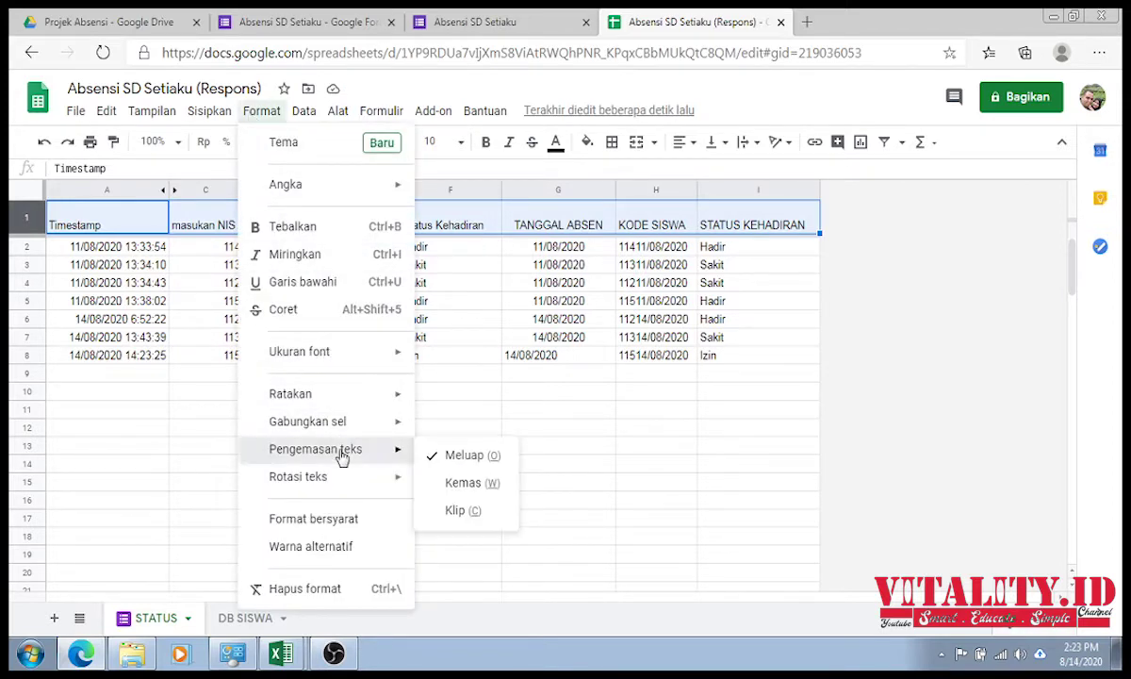
click(474, 484)
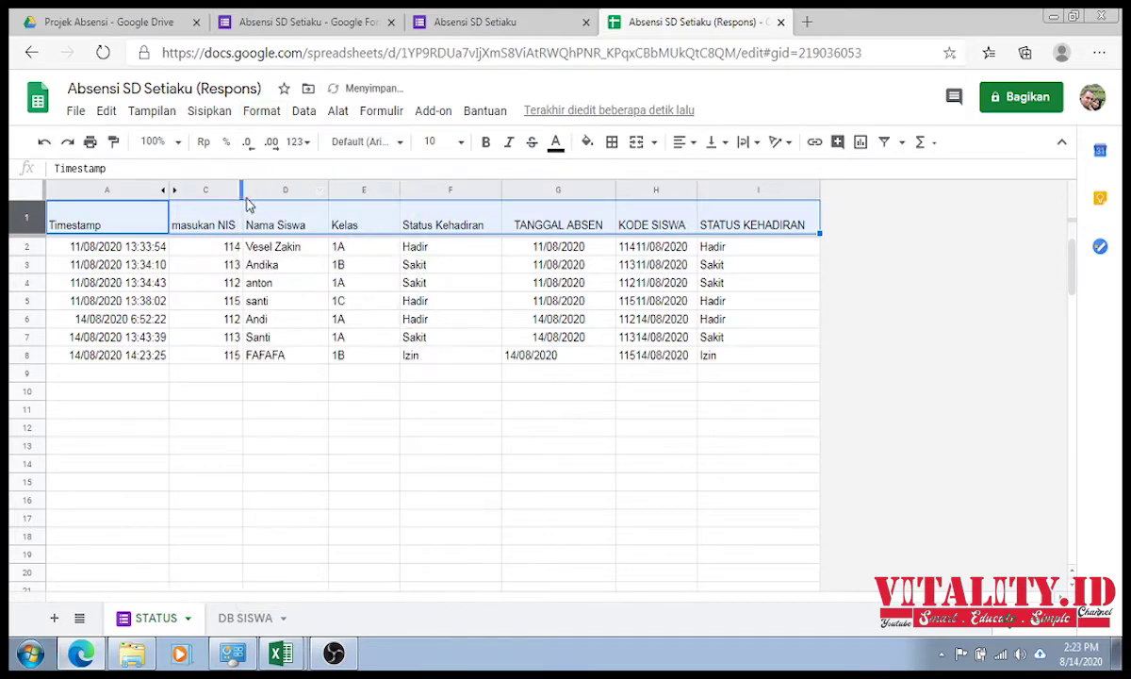
click(680, 143)
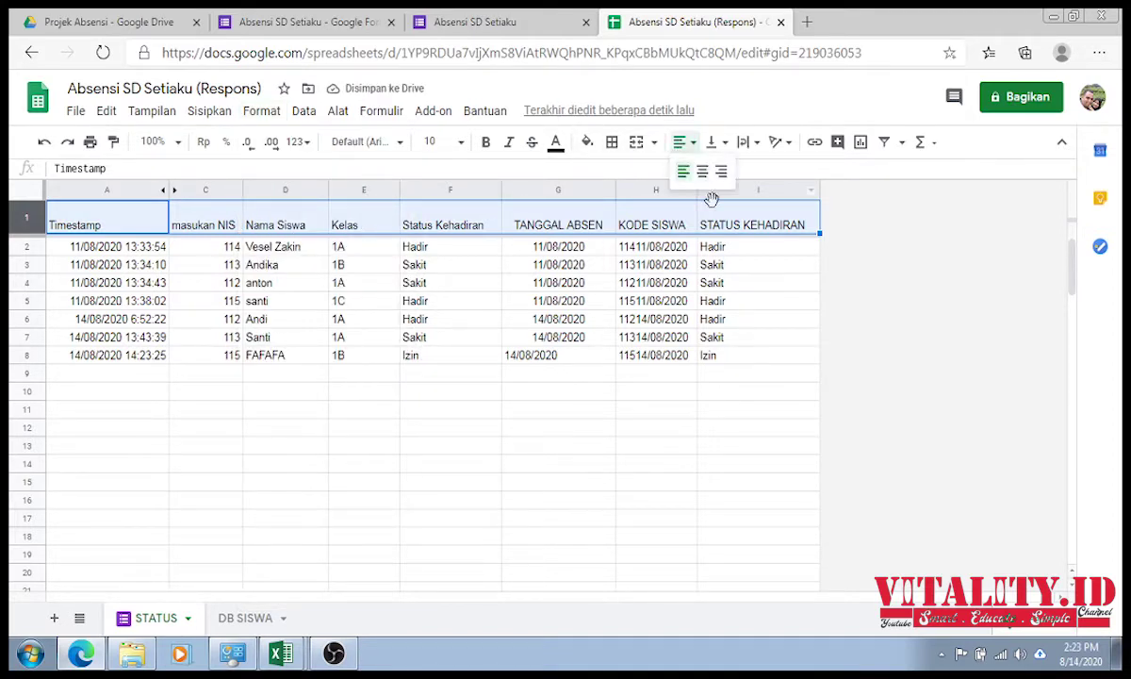
click(701, 175)
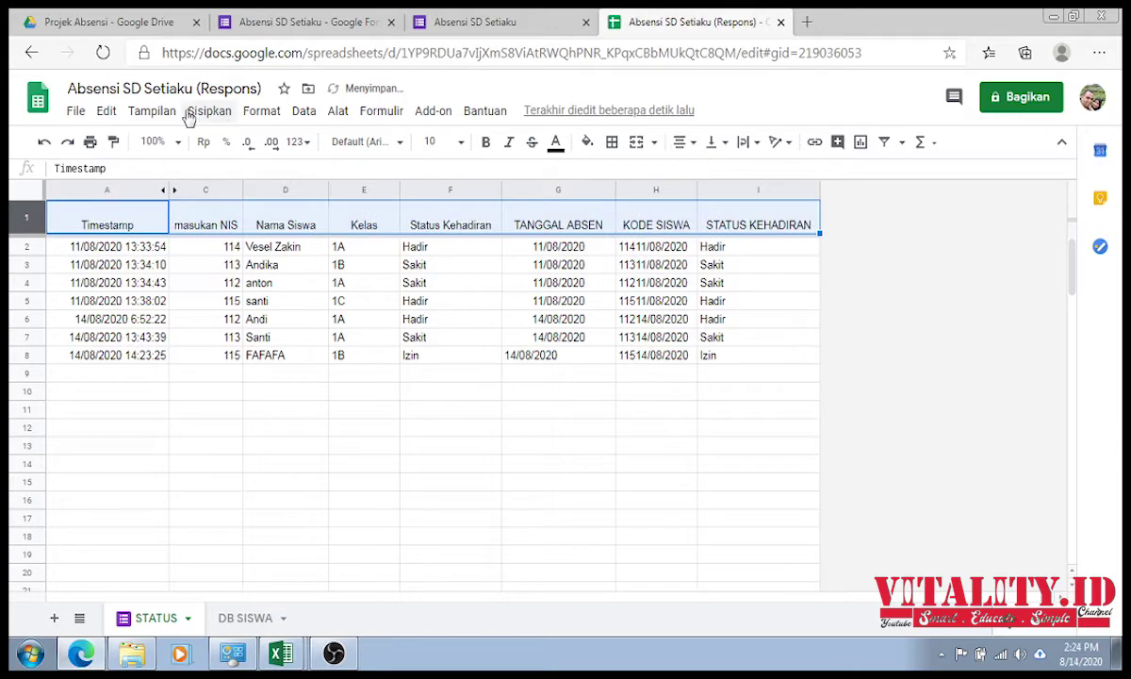
click(261, 113)
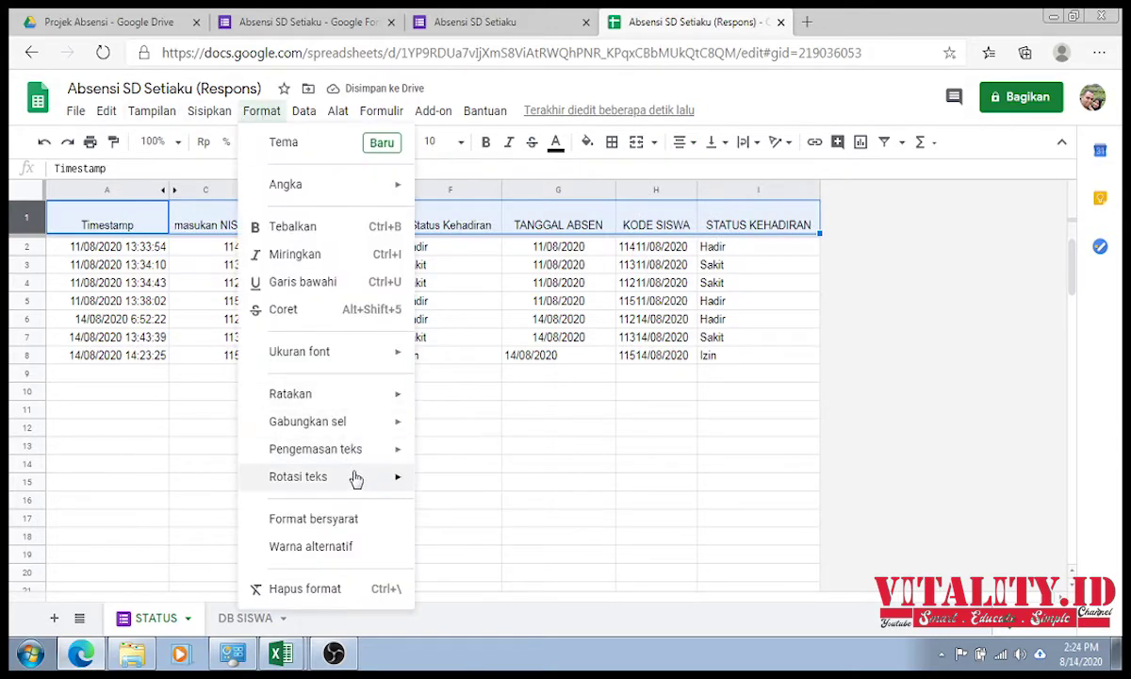
mouse_move(361, 404)
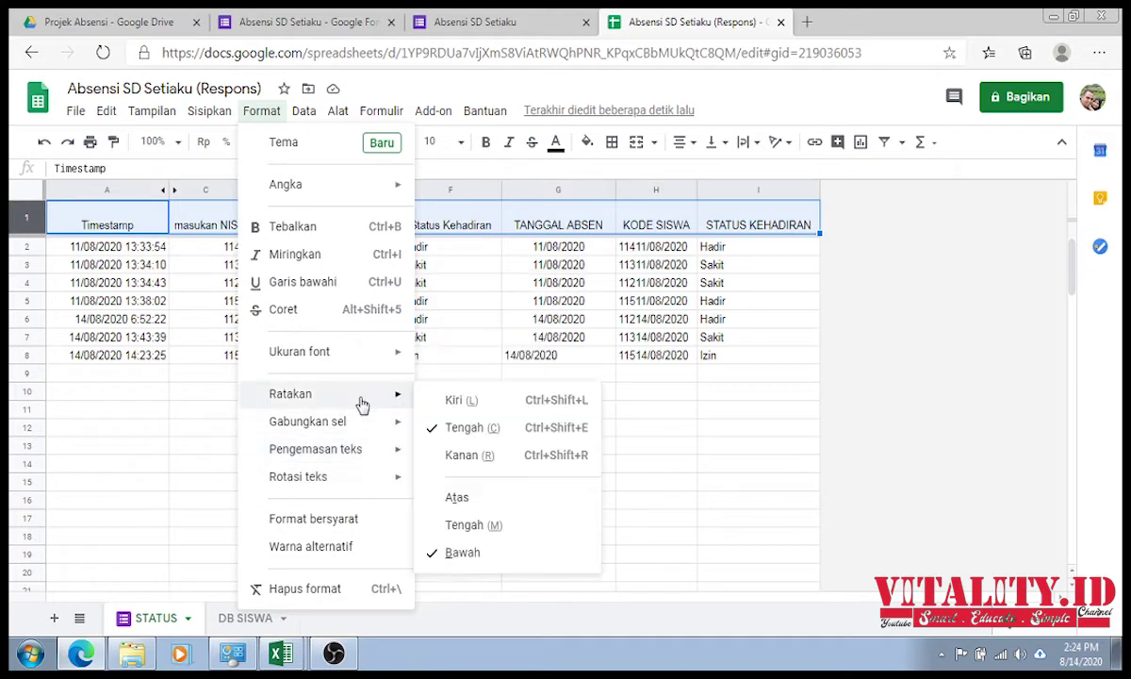
click(471, 525)
click(413, 463)
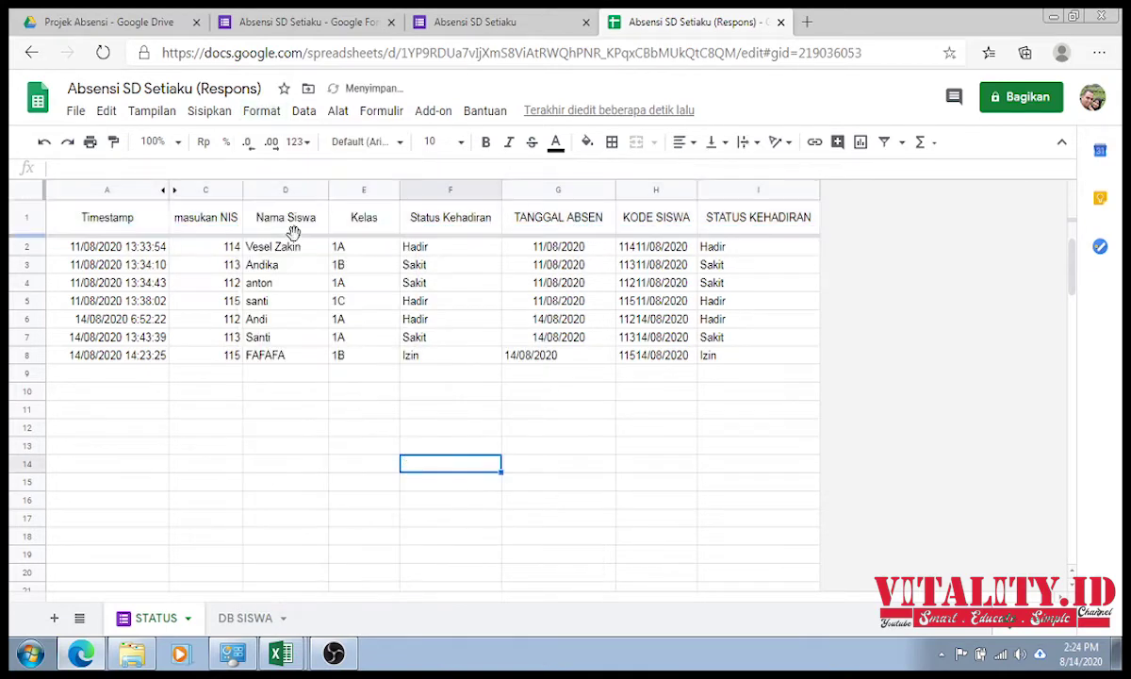
- Narrow the masukan NIS column C and the Status Kehadiran column F to fit their headers
drag(242, 194, 222, 193)
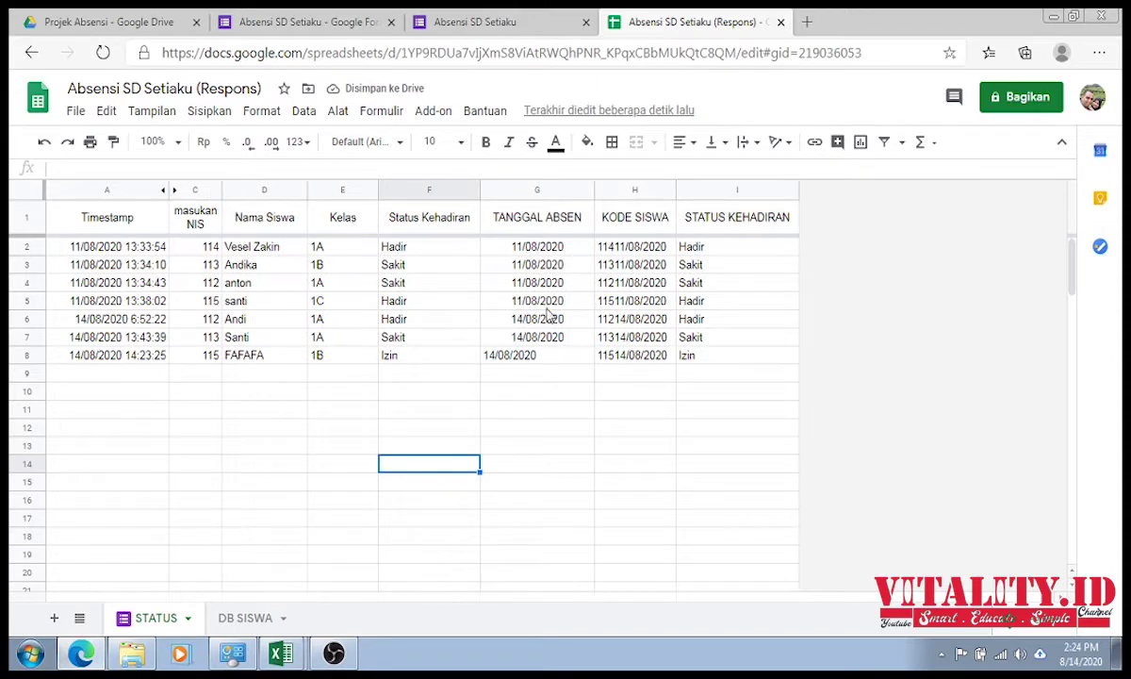
click(494, 468)
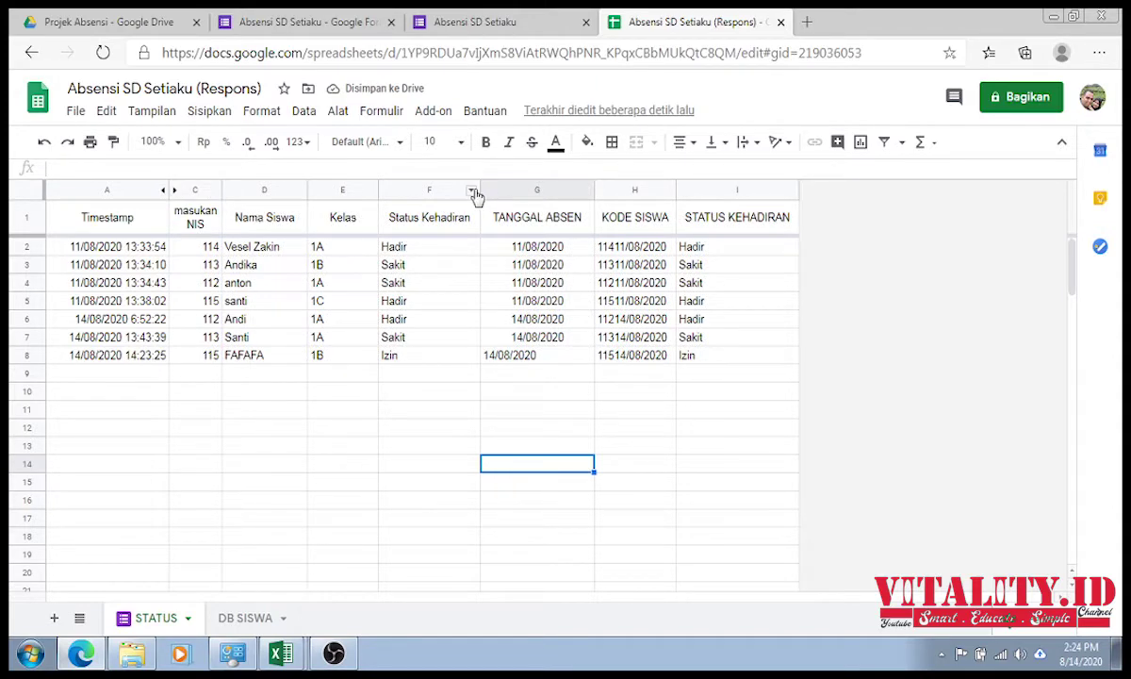
drag(480, 188, 466, 188)
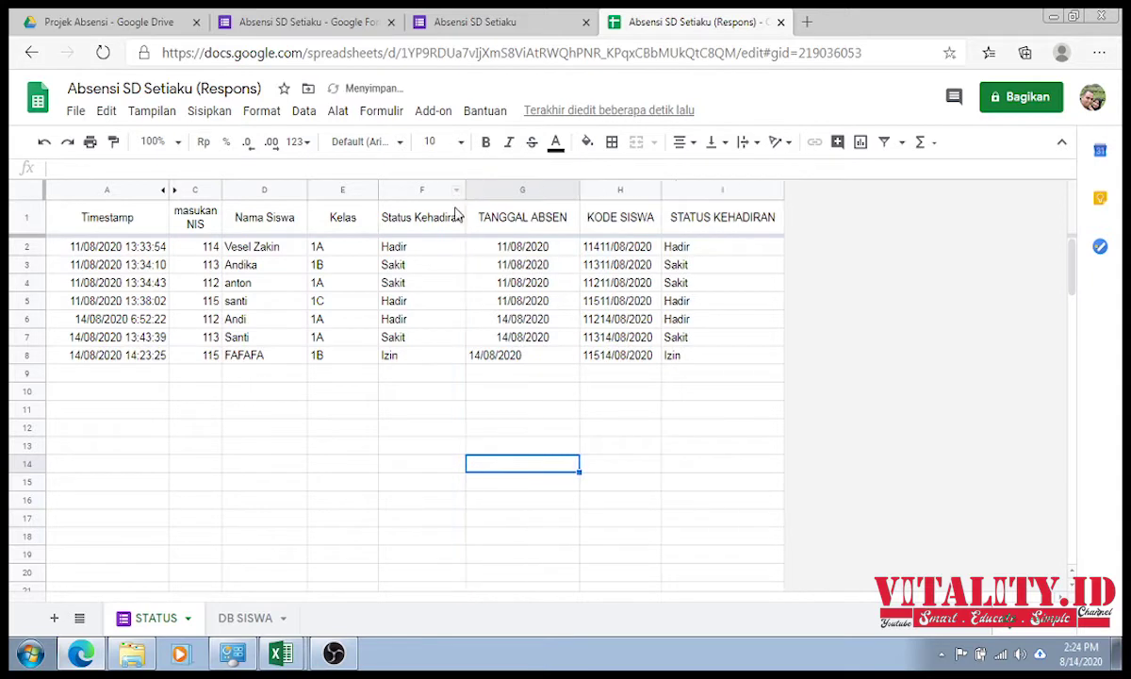
click(628, 520)
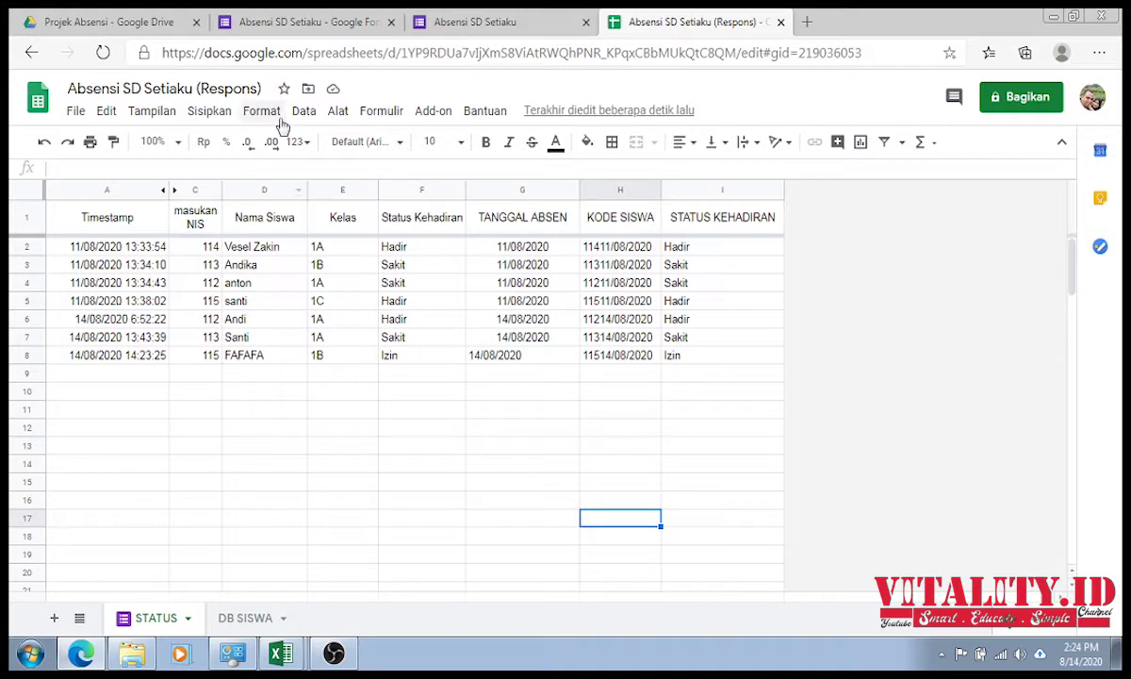
- Start another form response with the saved e-mail, NIS 115 and the student's name
click(450, 20)
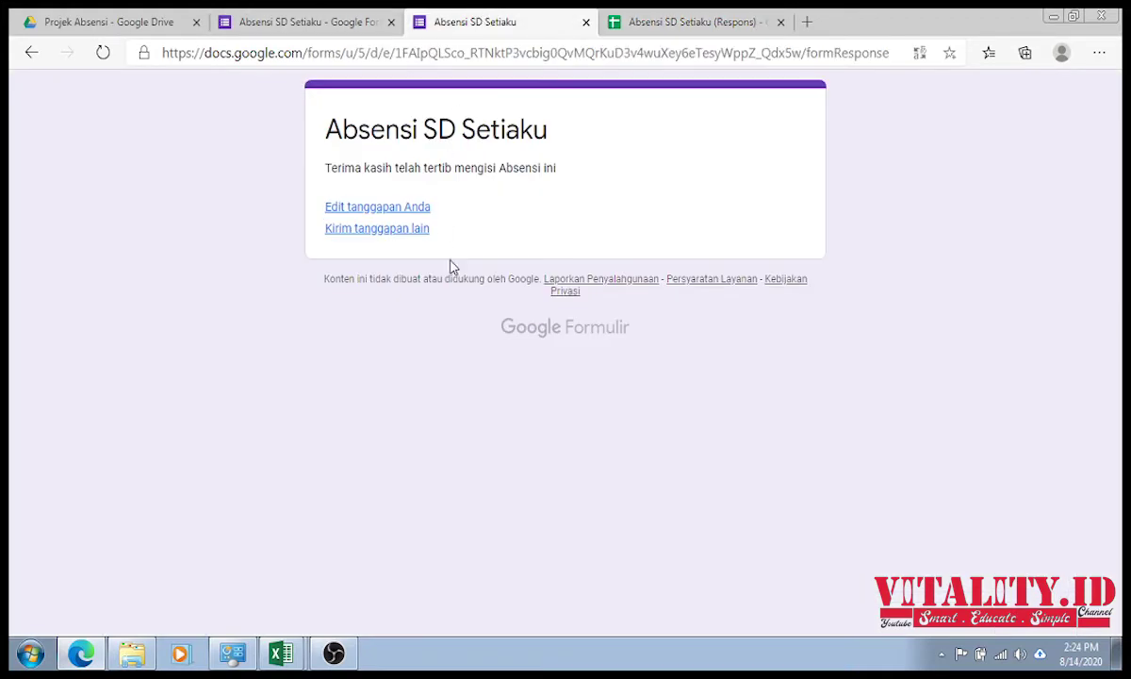
click(404, 230)
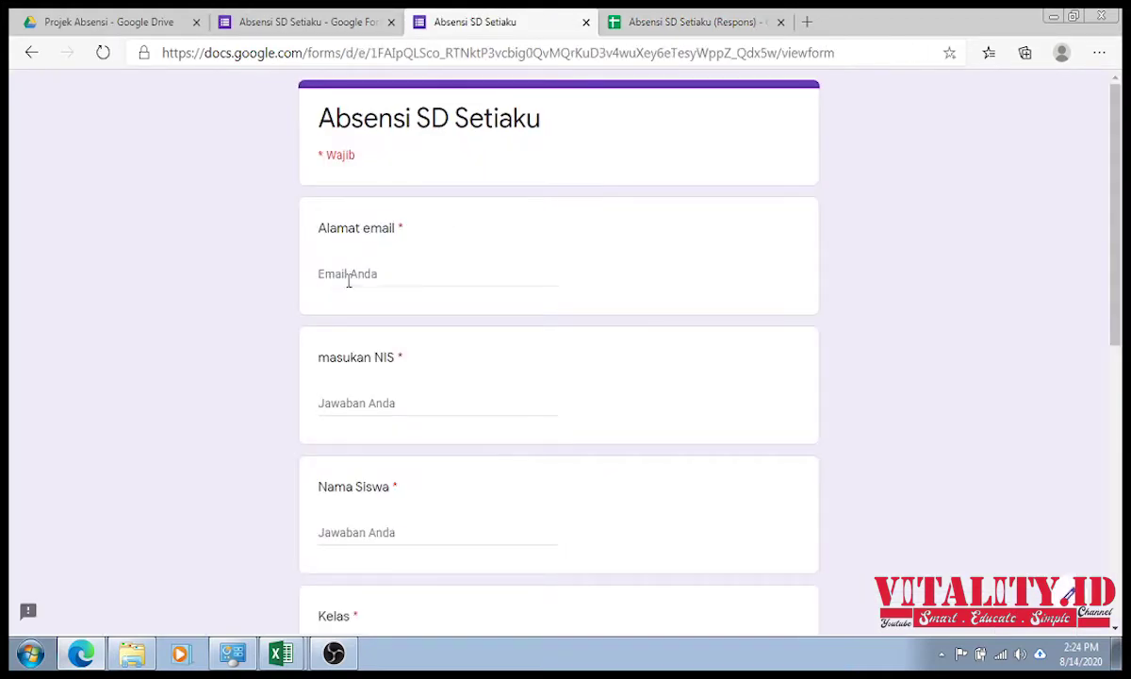
click(348, 281)
click(356, 333)
click(362, 408)
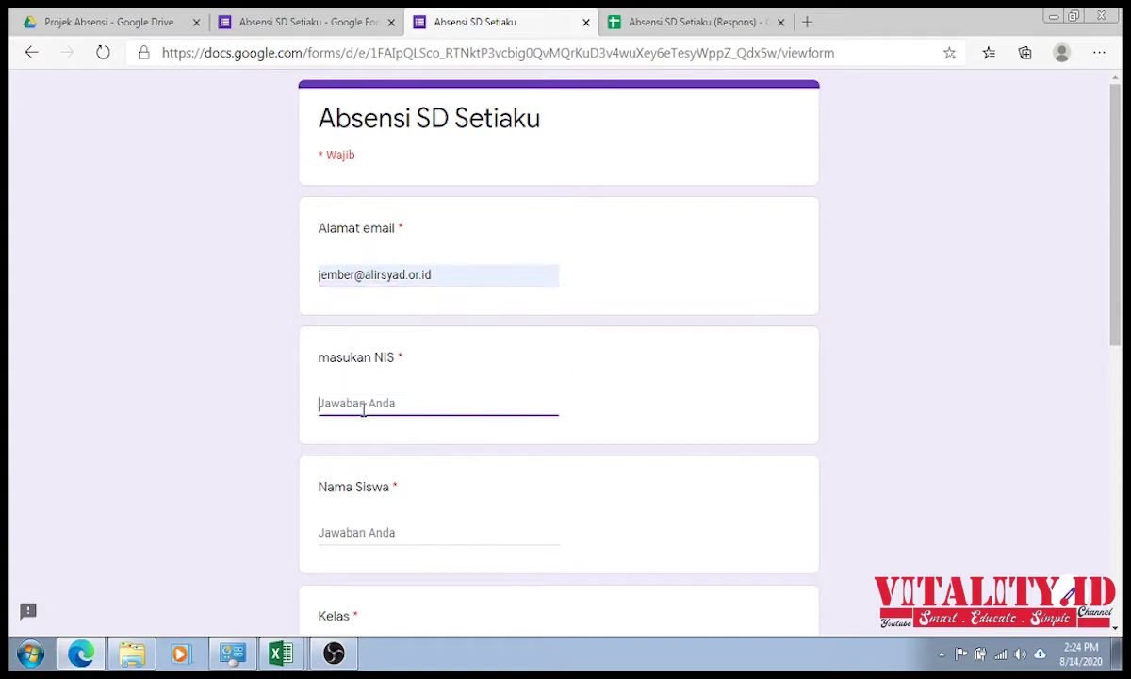
text(115)
scroll(396, 377, down, 2)
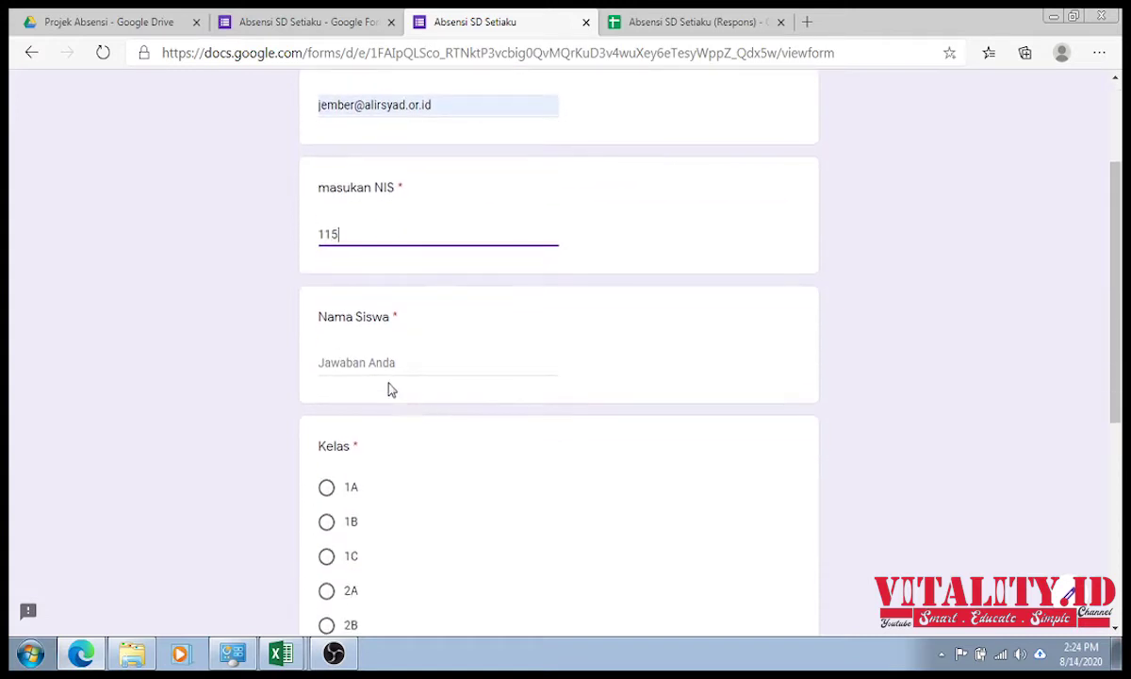
click(384, 365)
text(AFAAFAFA)
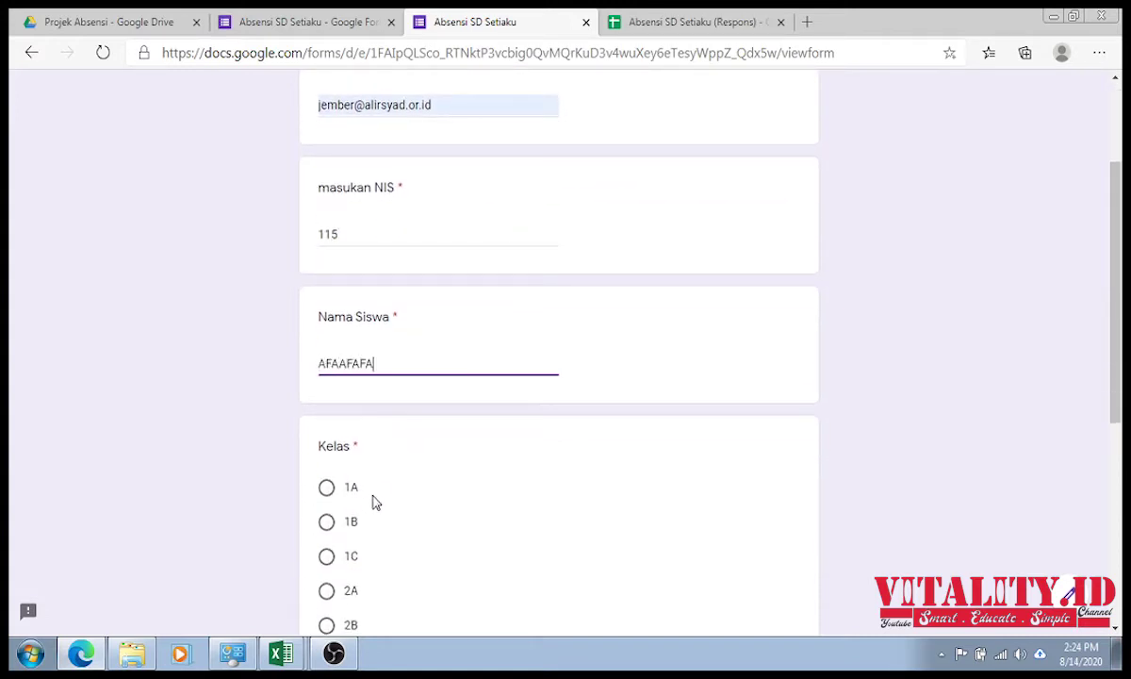
- Select class 1B and status Hadir, then submit the response
scroll(368, 511, down, 2)
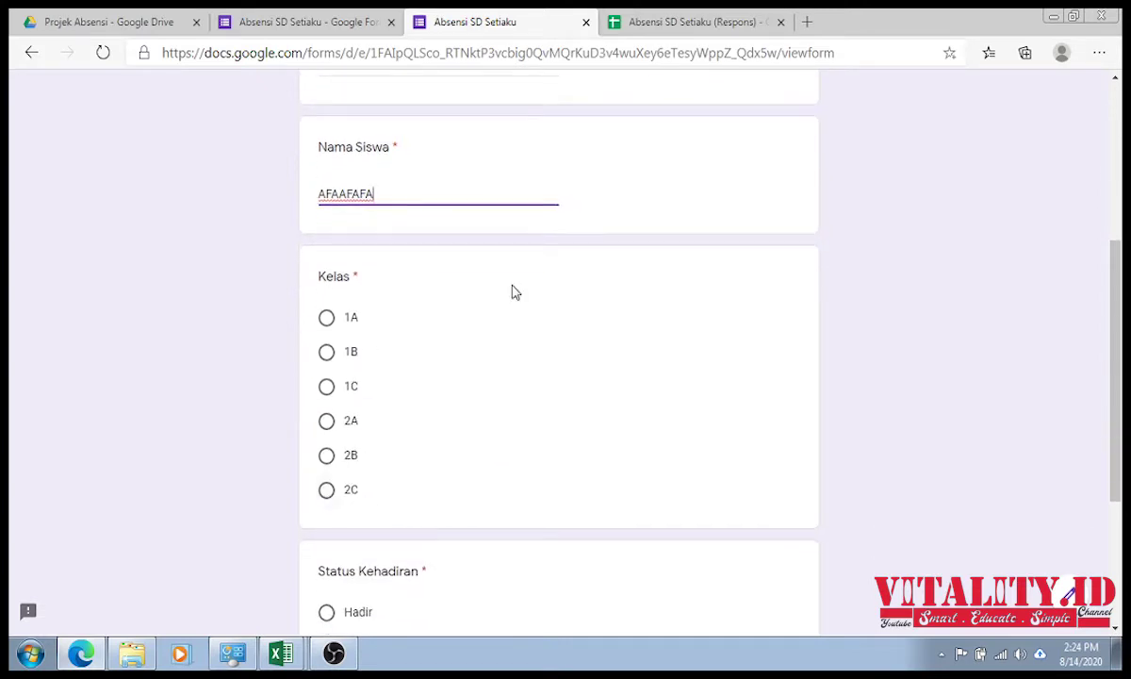
click(763, 15)
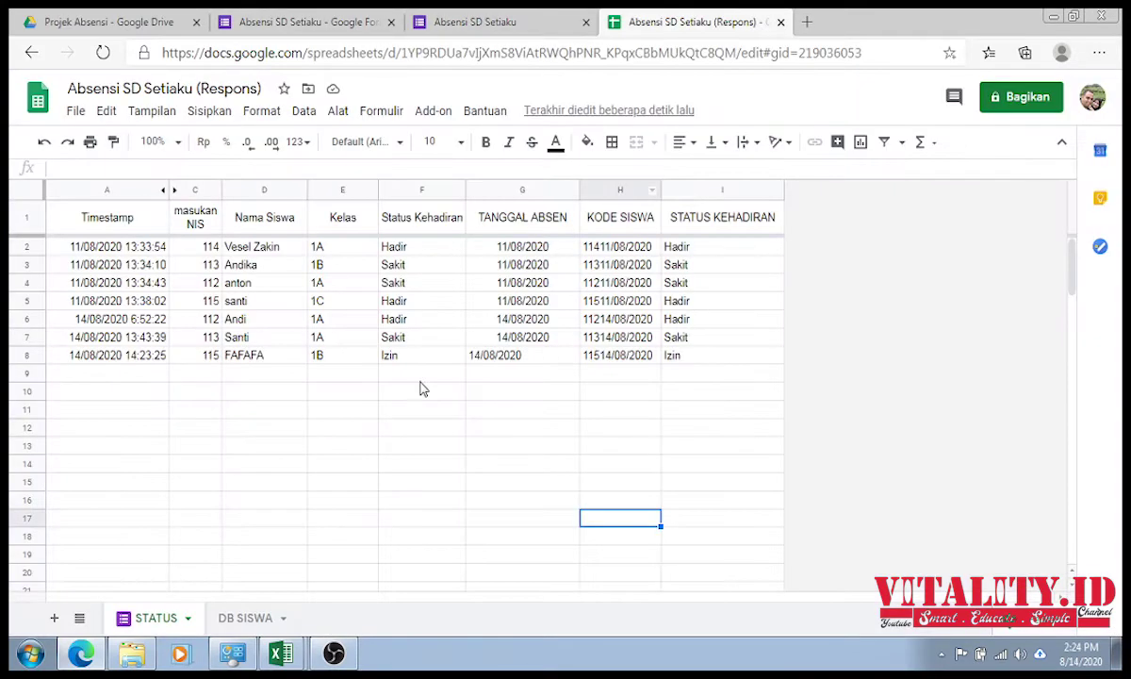
click(512, 15)
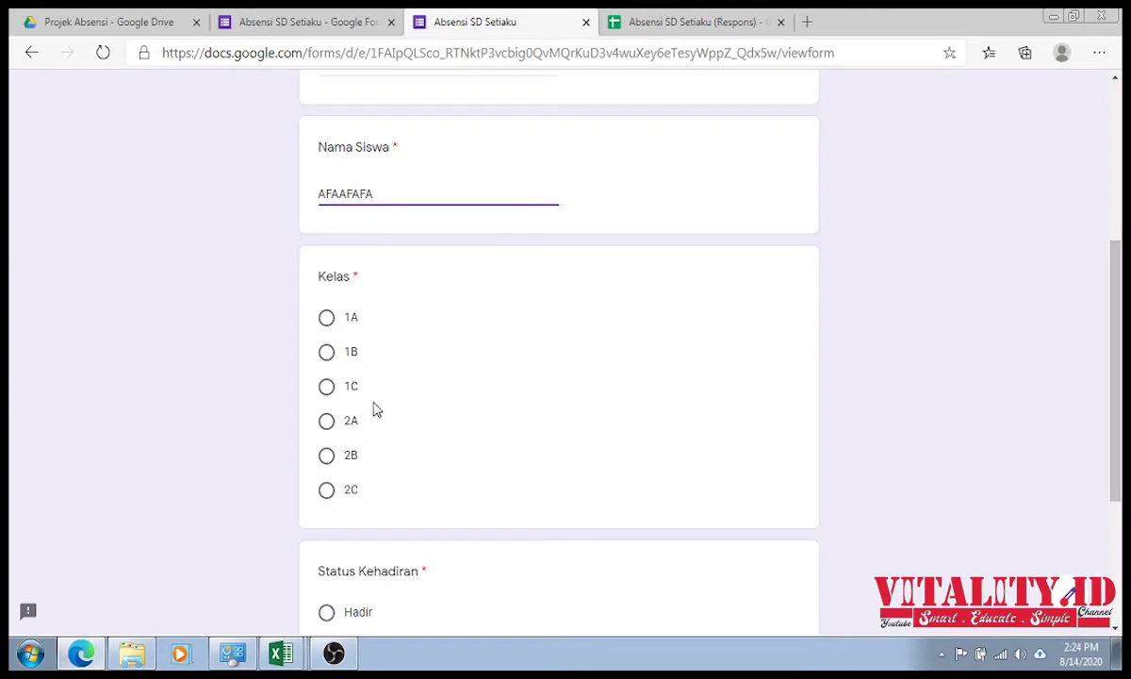
click(330, 353)
scroll(479, 331, down, 3)
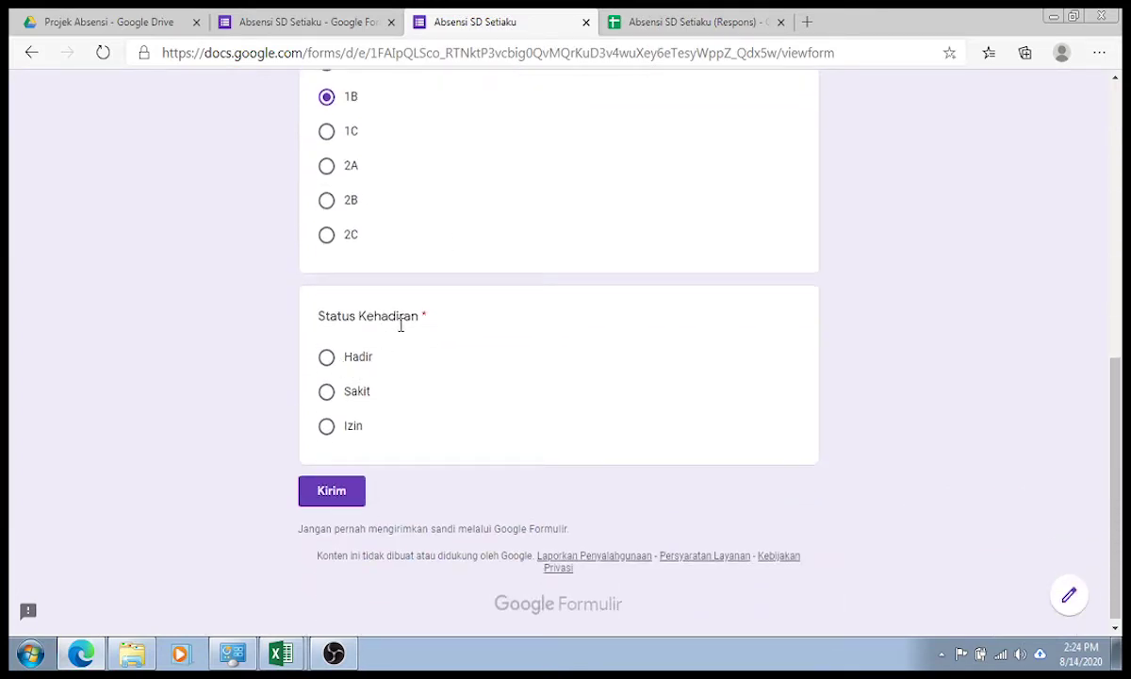
click(329, 364)
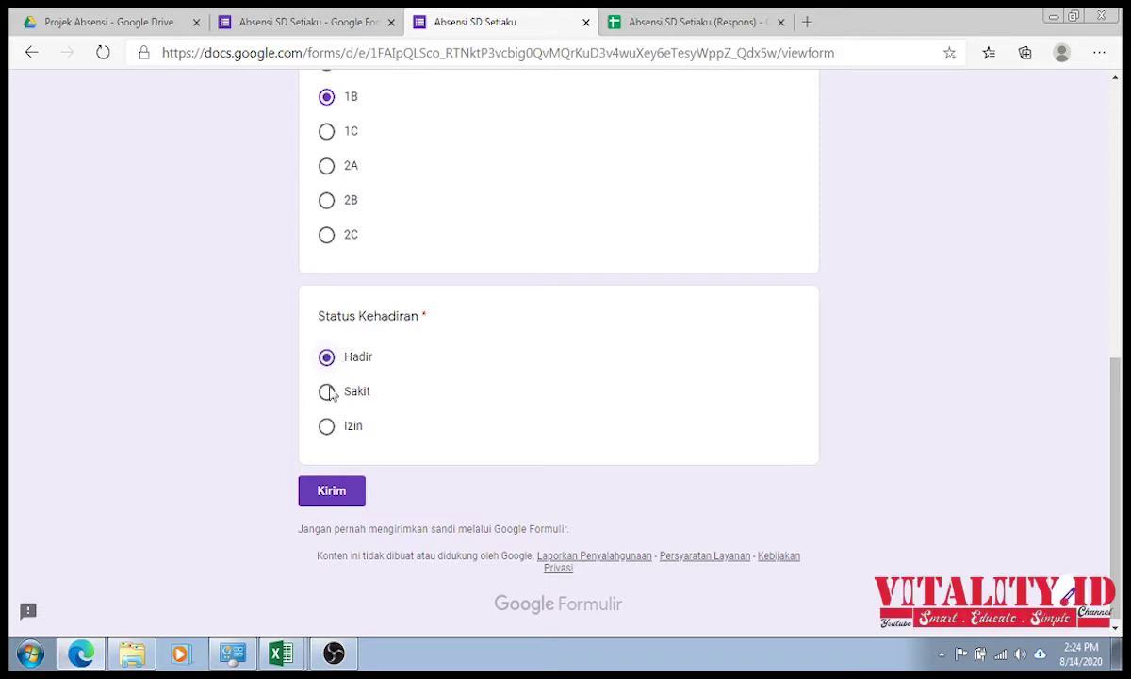
click(336, 499)
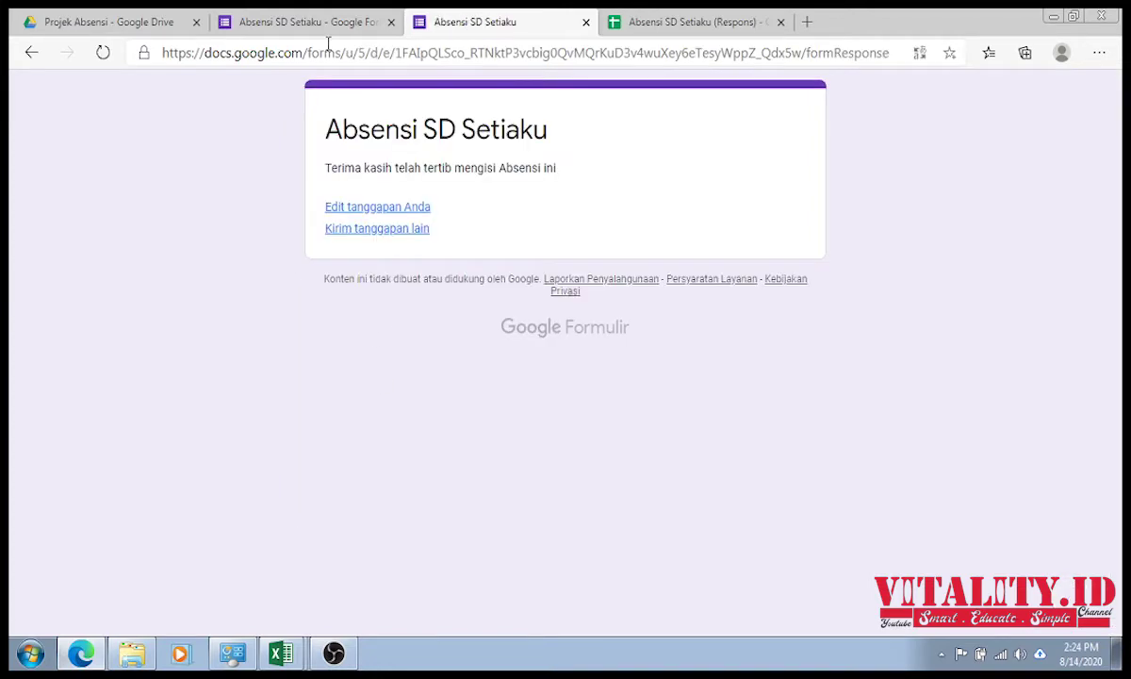
click(306, 22)
- Check the responses spreadsheet for the new row 9 with code 11514/08/2020
click(724, 19)
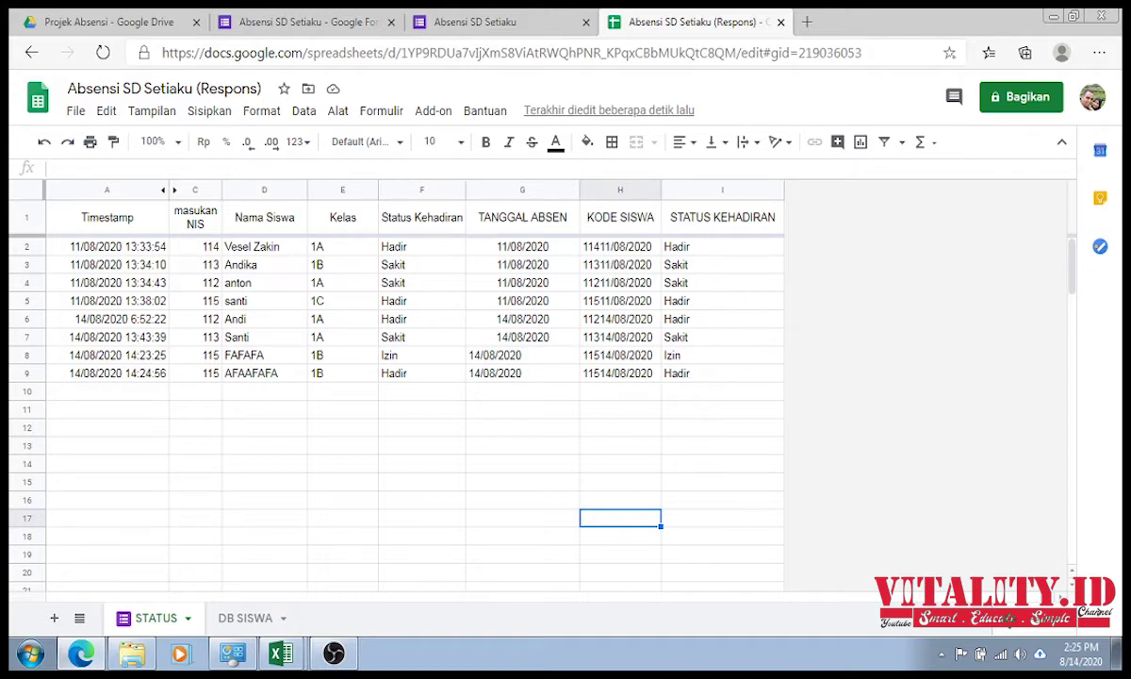
- From the DB SISWA sheet, add a new blank sheet, Sheet6
click(243, 618)
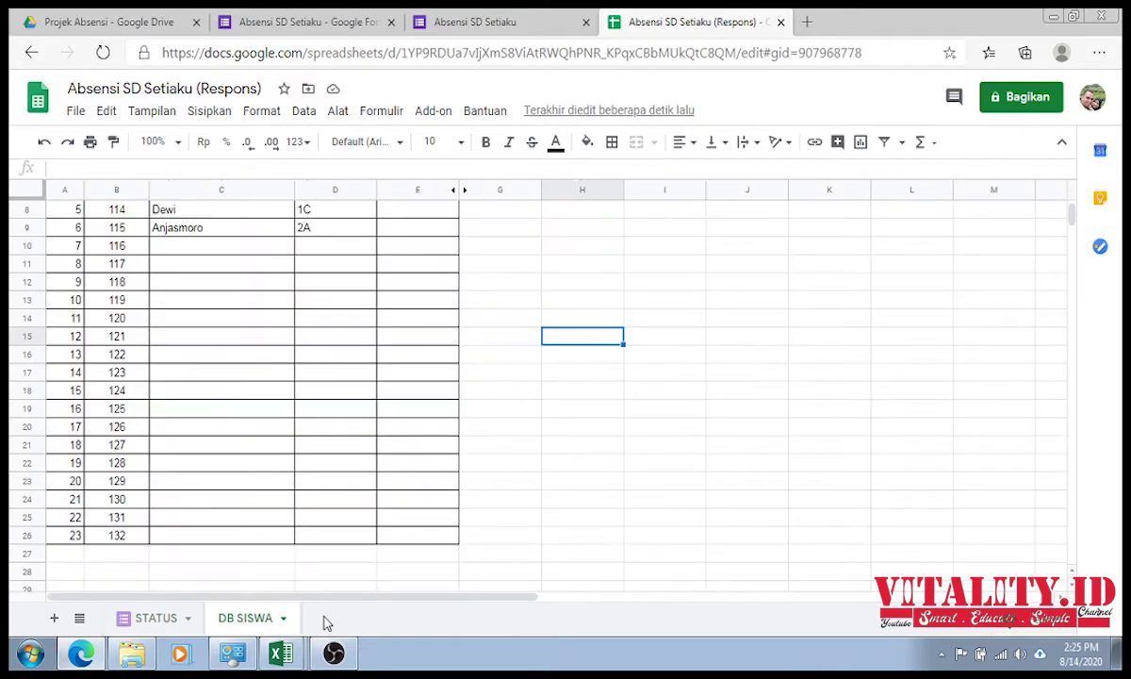
click(54, 617)
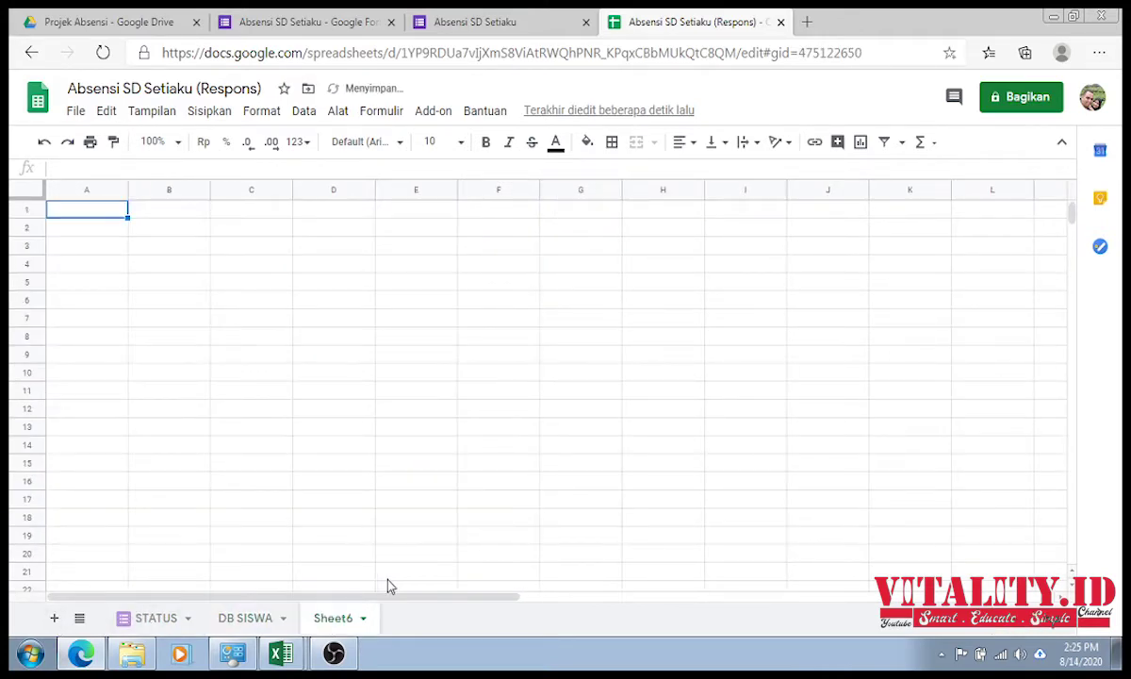
- Rename the new sheet to SET
double_click(345, 620)
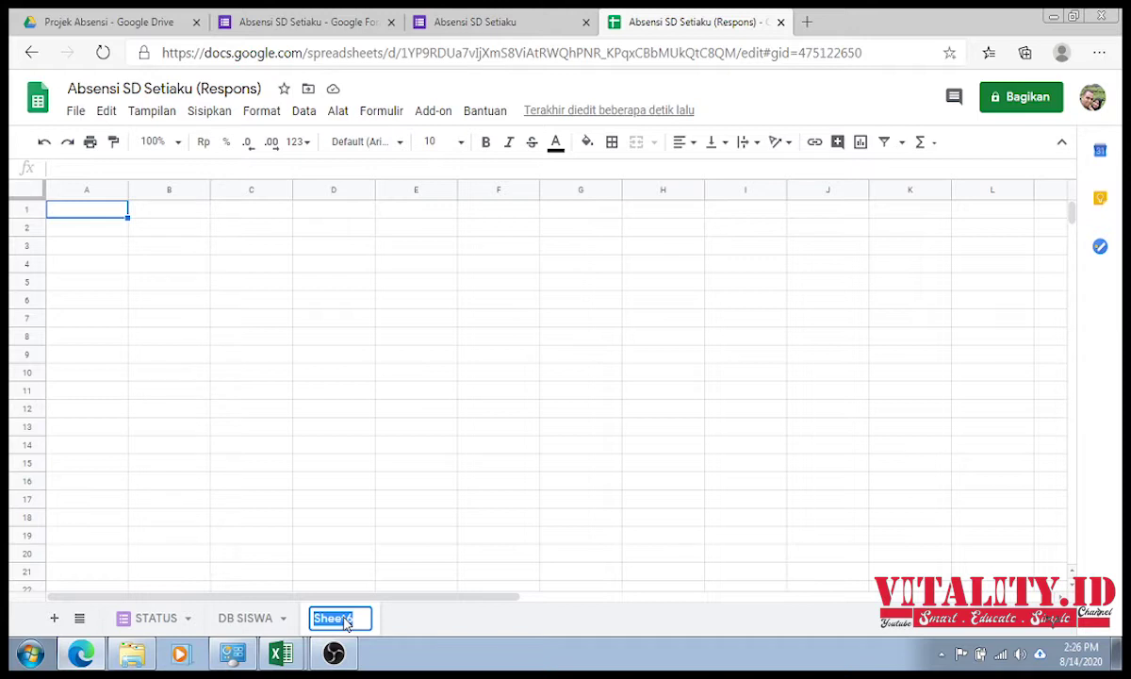
text(s)
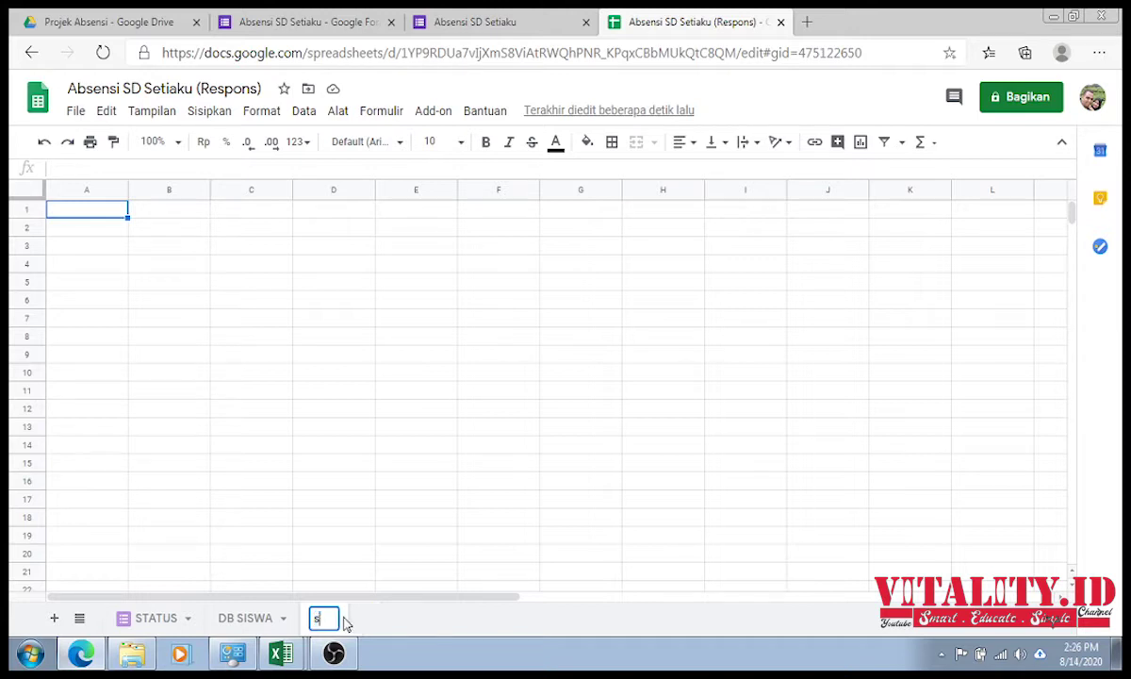
text(ET)
key(BackSpace)
key(BackSpace)
key(BackSpace)
text(SET)
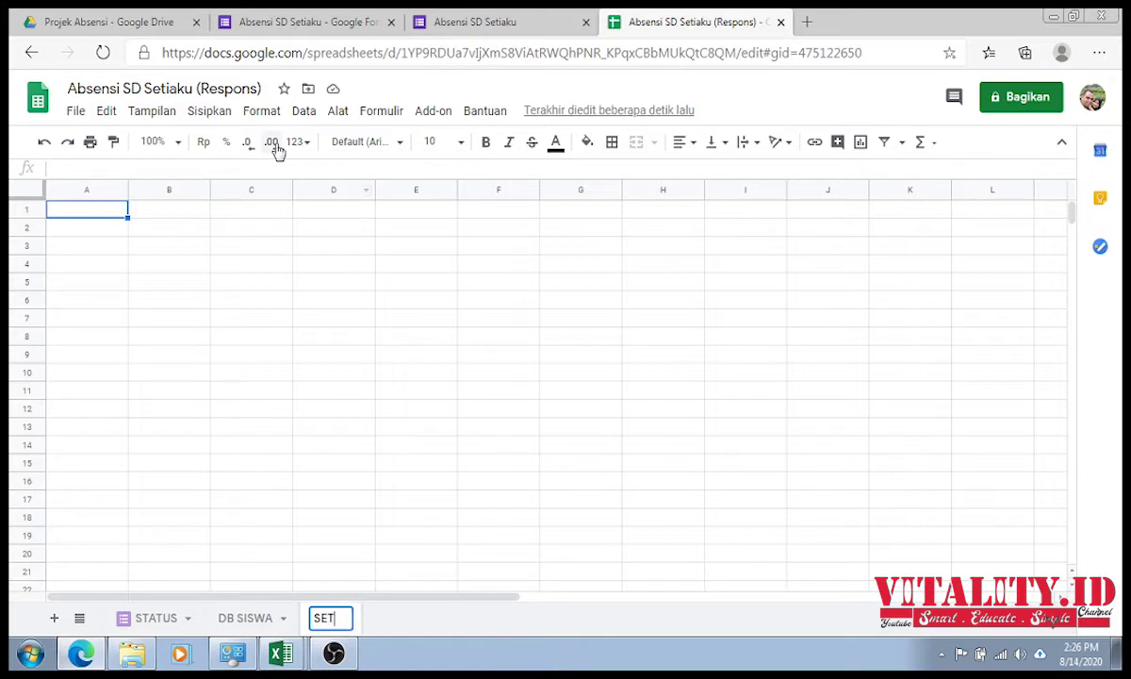
click(237, 300)
- Enter the header NO in cell A5
click(93, 275)
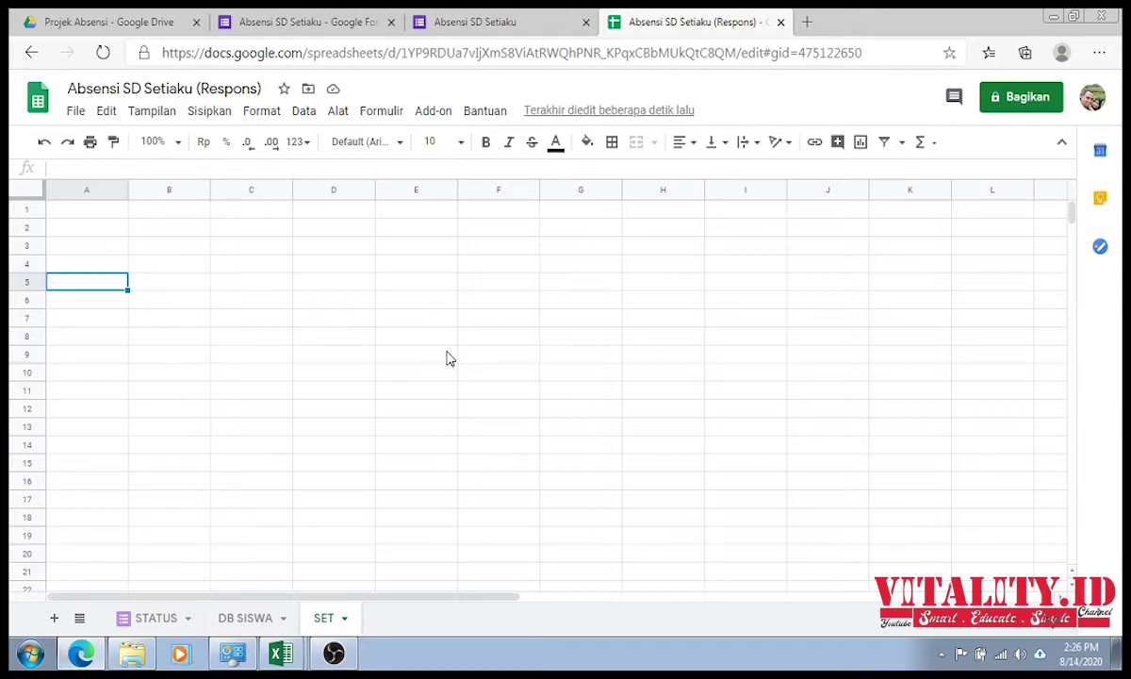
text(N)
key(BackSpace)
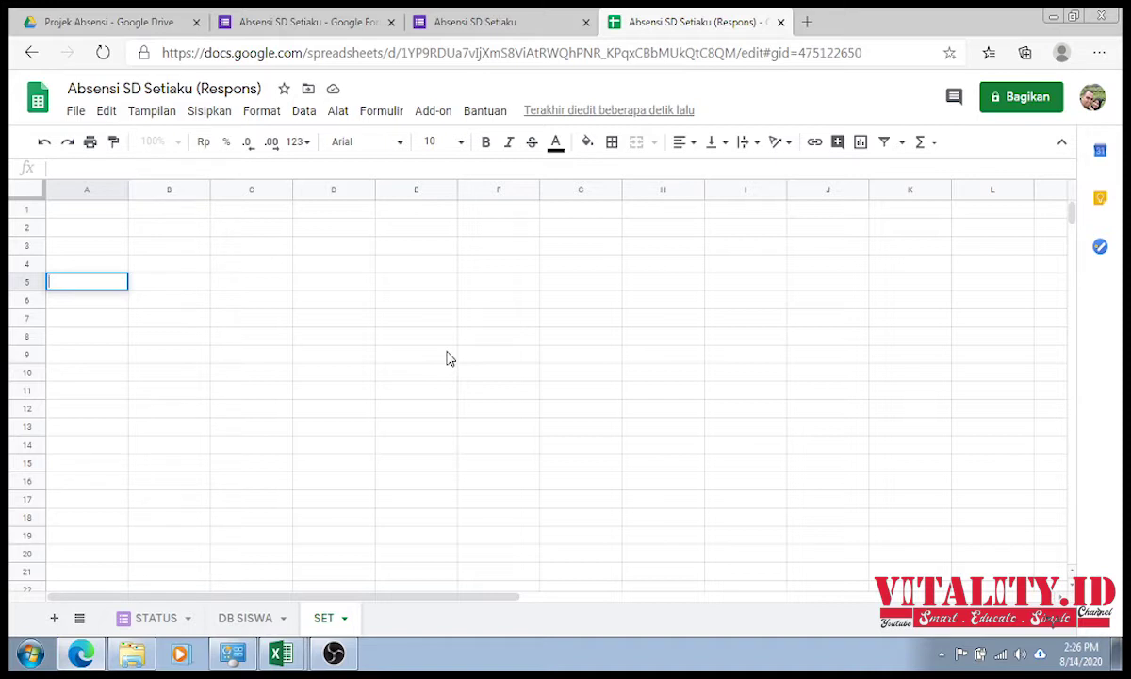
key(Escape)
text(nO)
key(Tab)
key(Left)
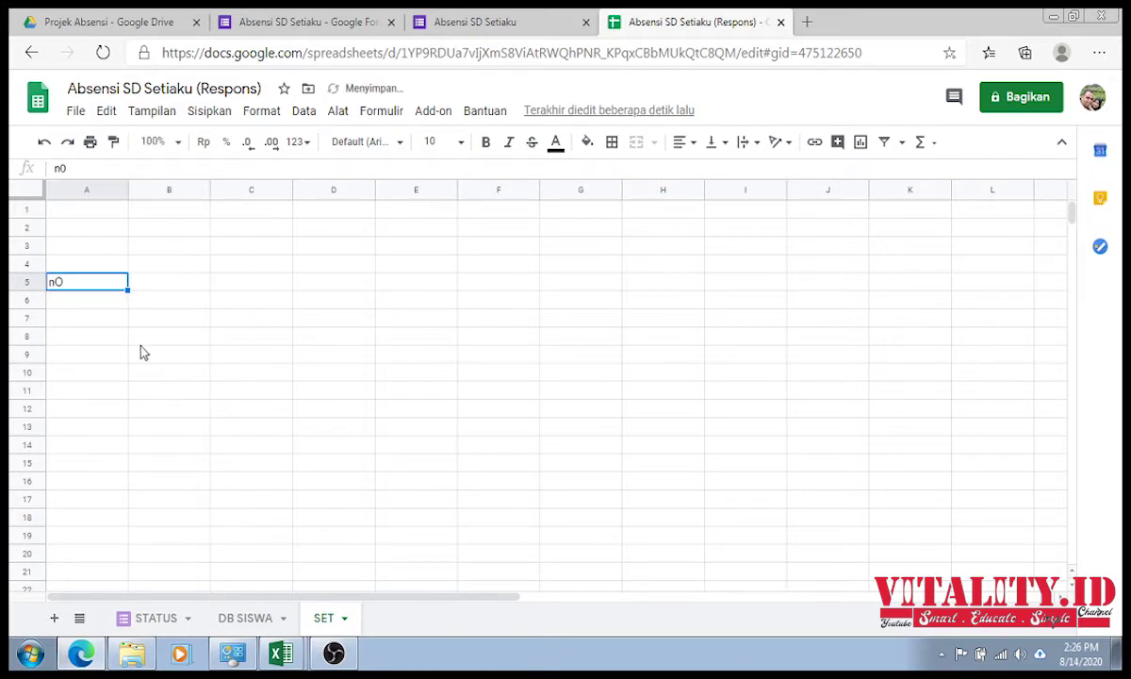
text(NO)
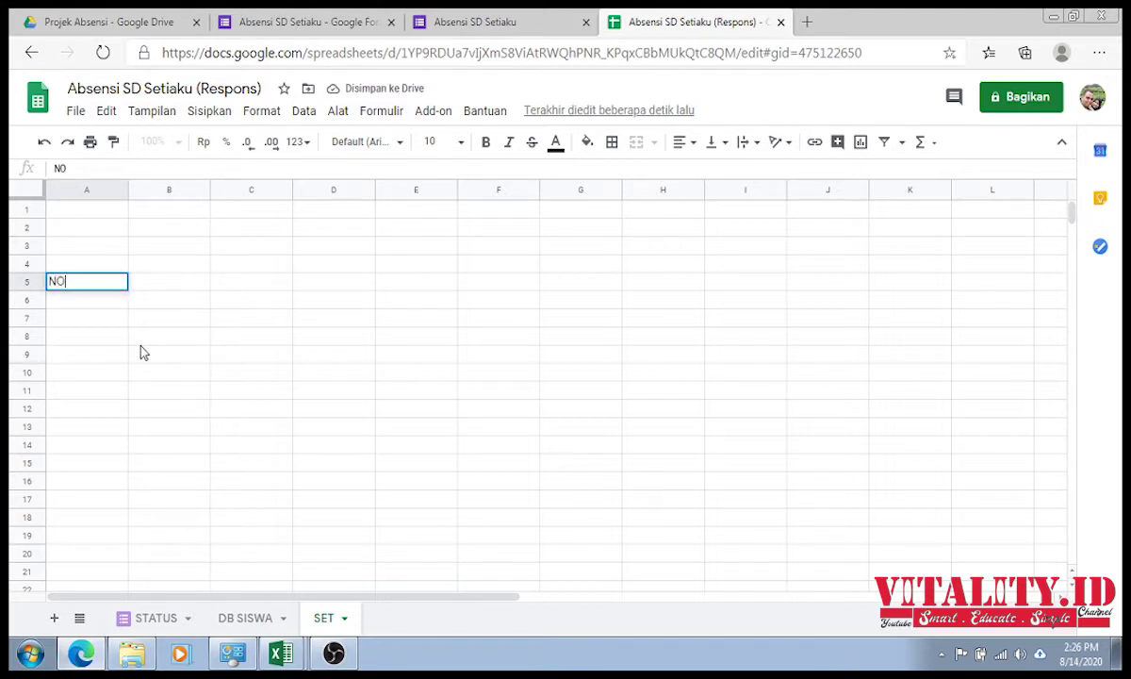
key(Tab)
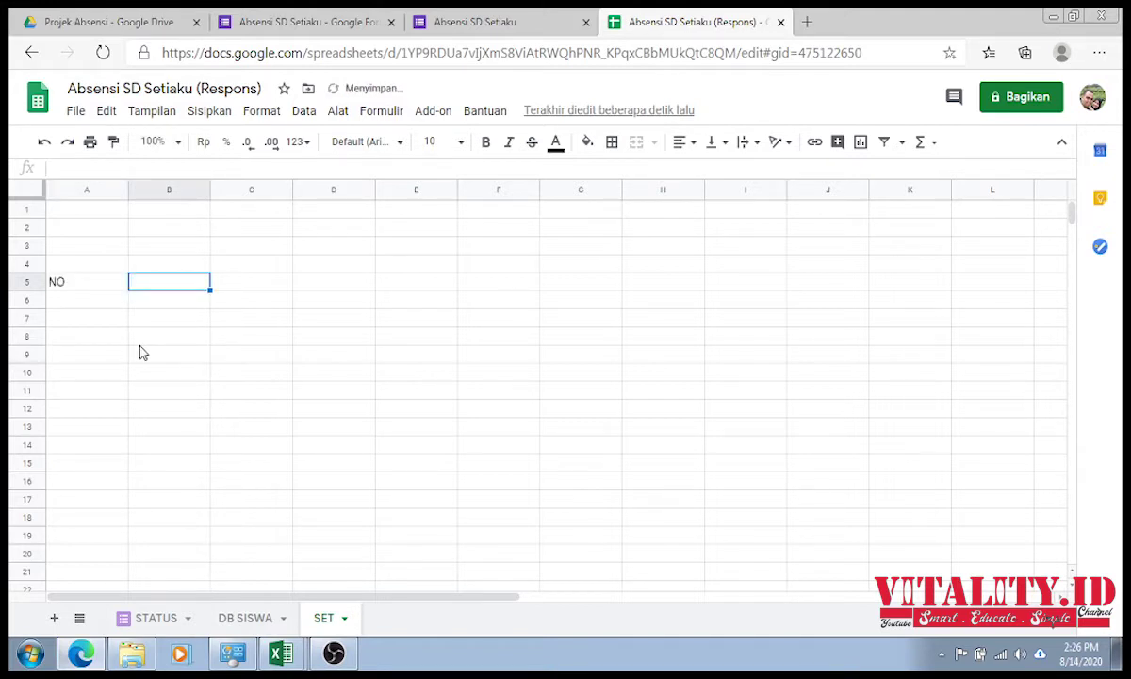
- Add the headers KODE TANGGAL, TANGGAL and HARI in B5 through D5
text(KOE)
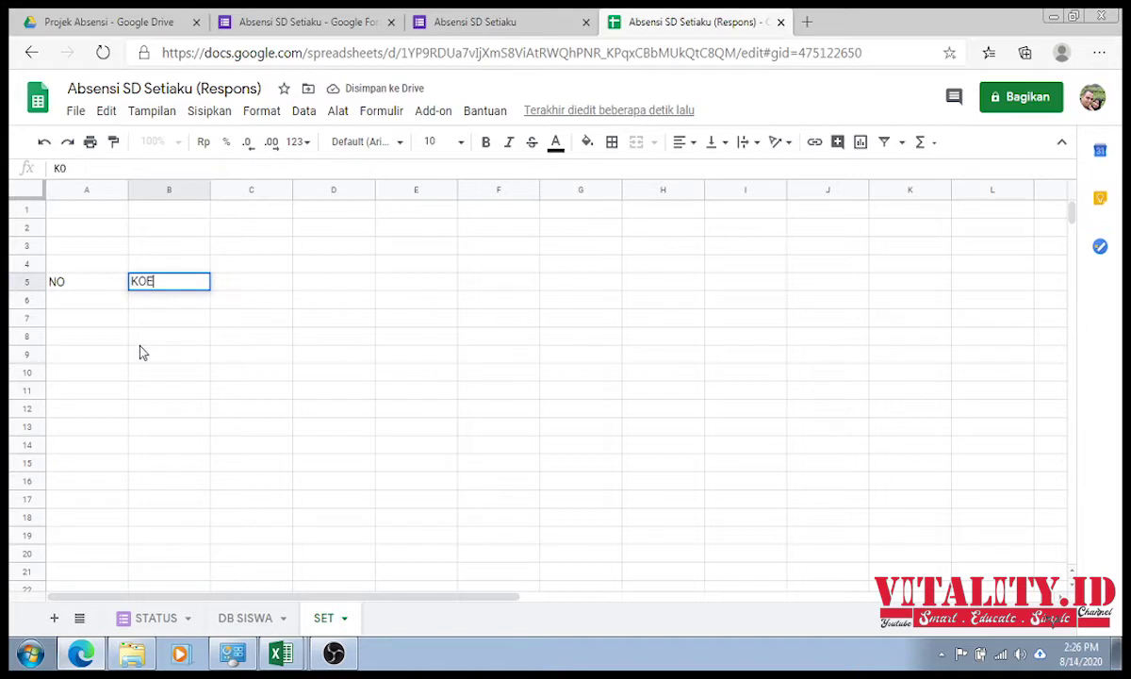
key(BackSpace)
text(DE TANGGAL)
key(Tab)
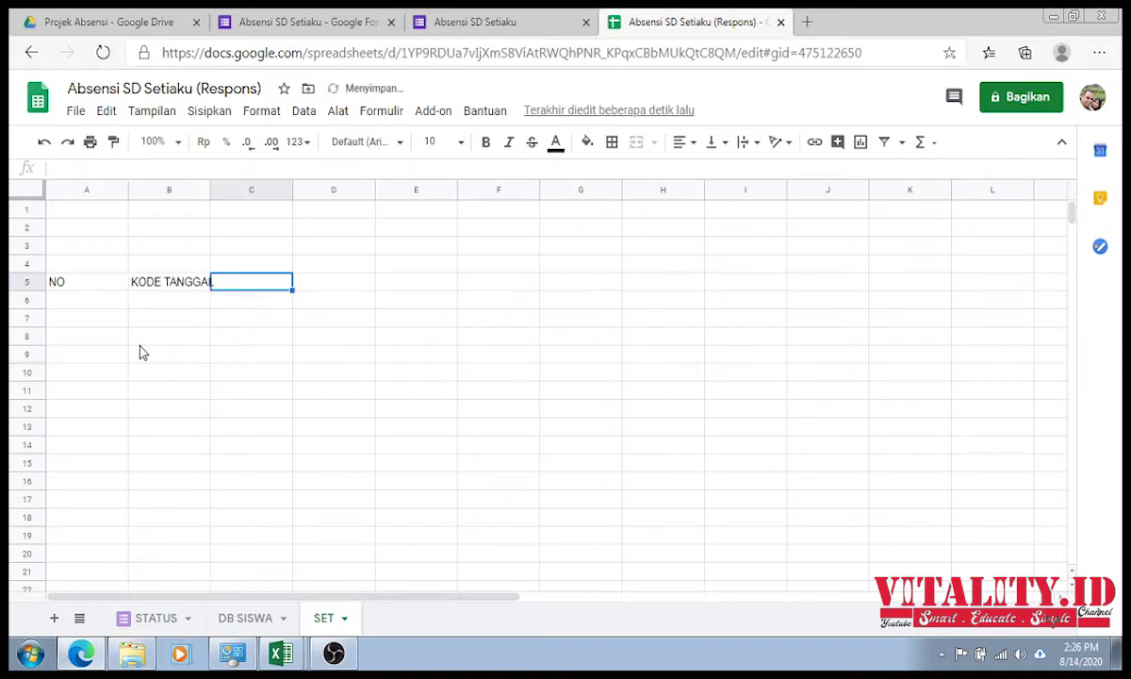
text(TANGGAL)
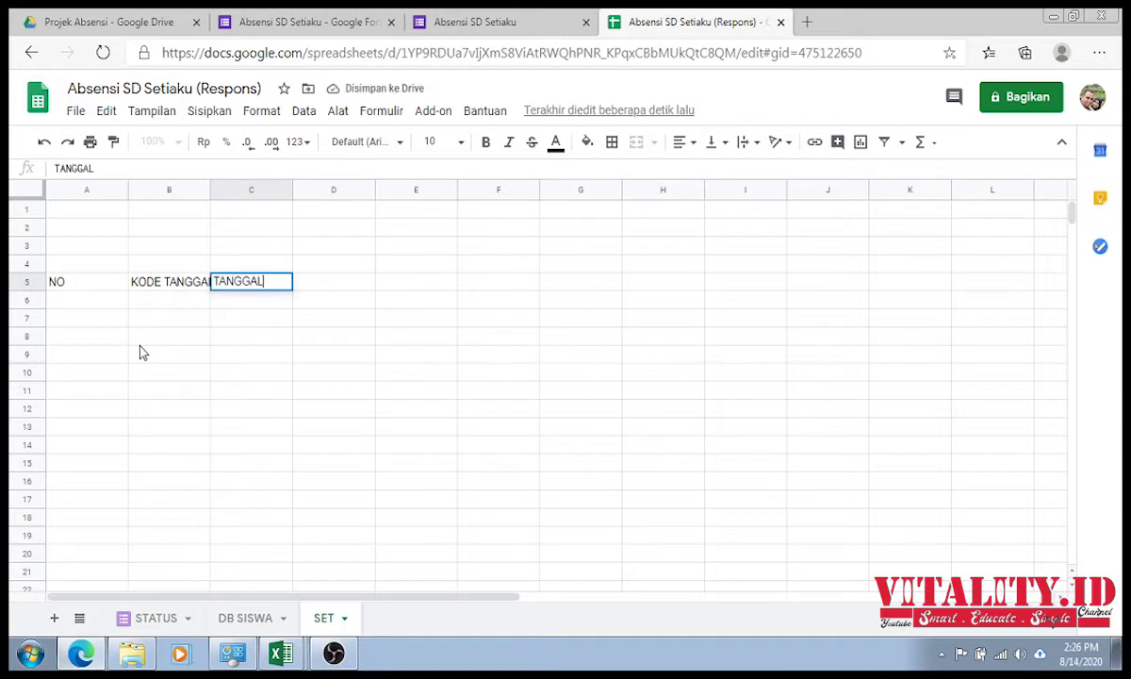
key(Tab)
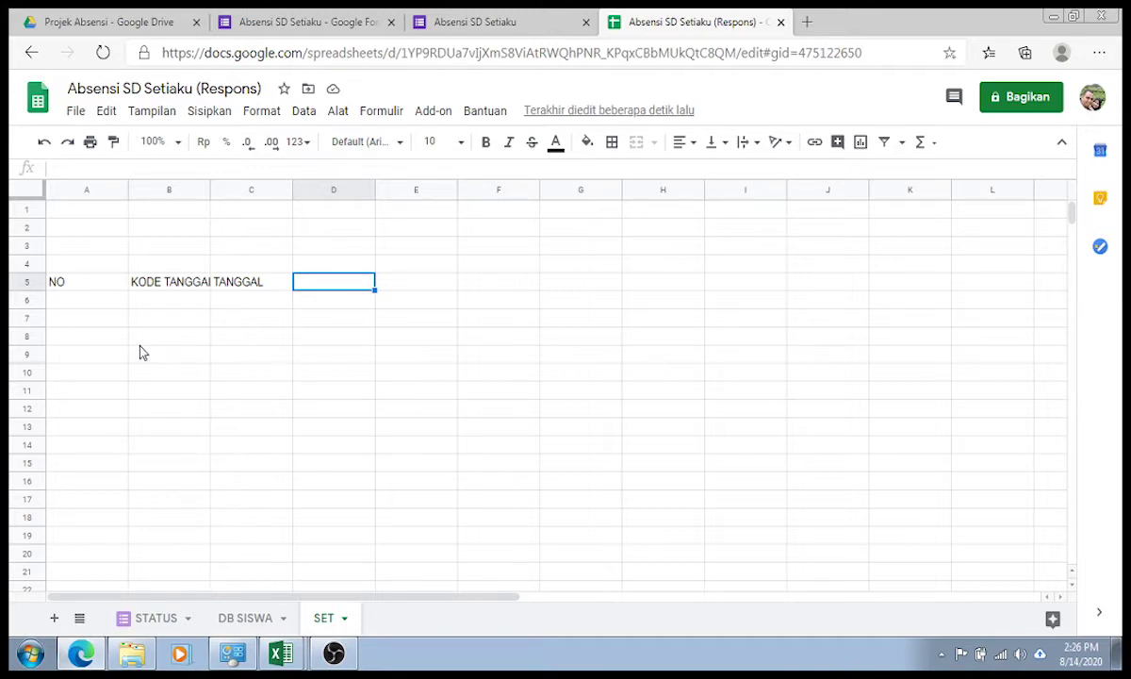
text(HARI)
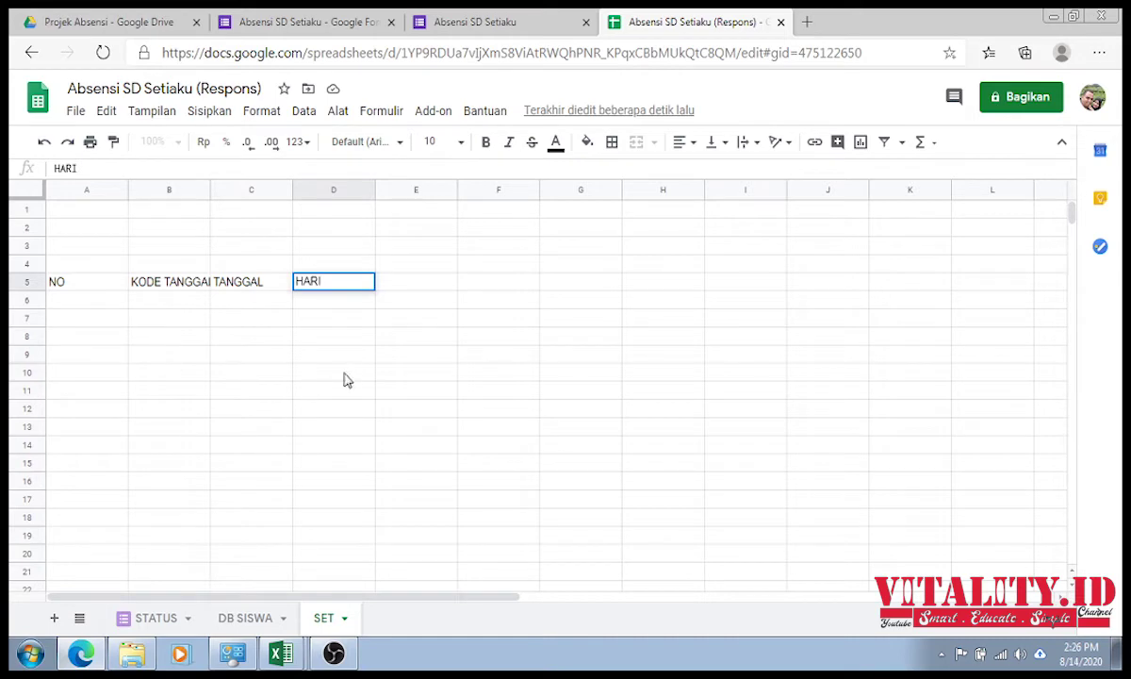
click(344, 379)
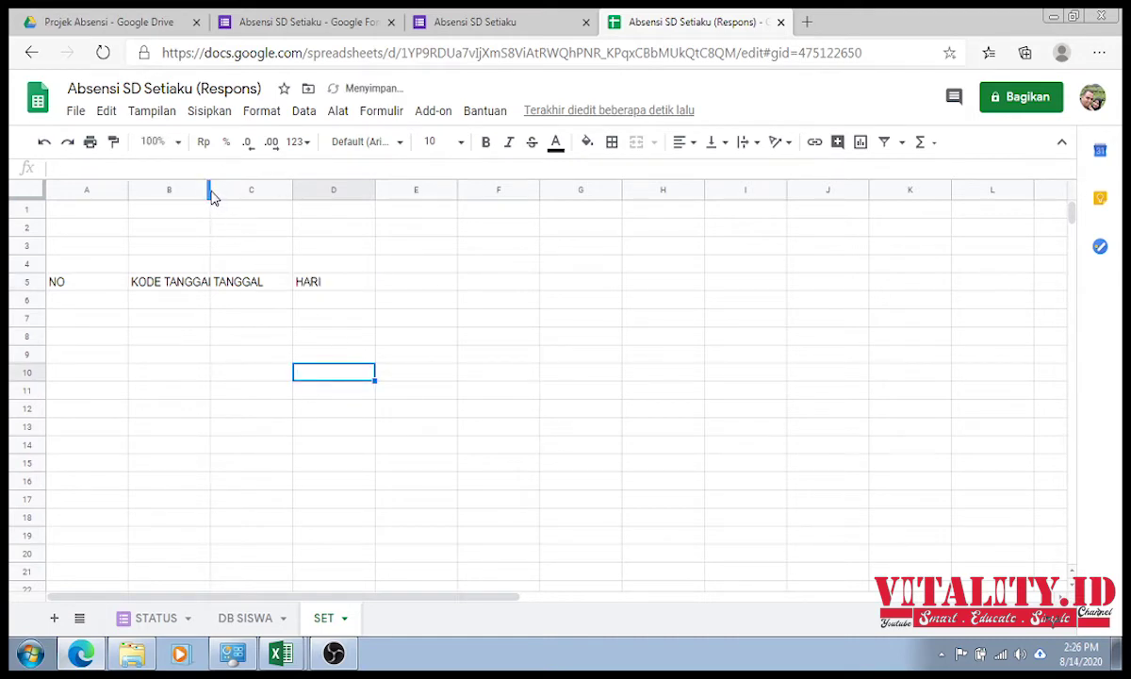
- Narrow column A for the numbers and widen column B so KODE TANGGAL fits
click(168, 192)
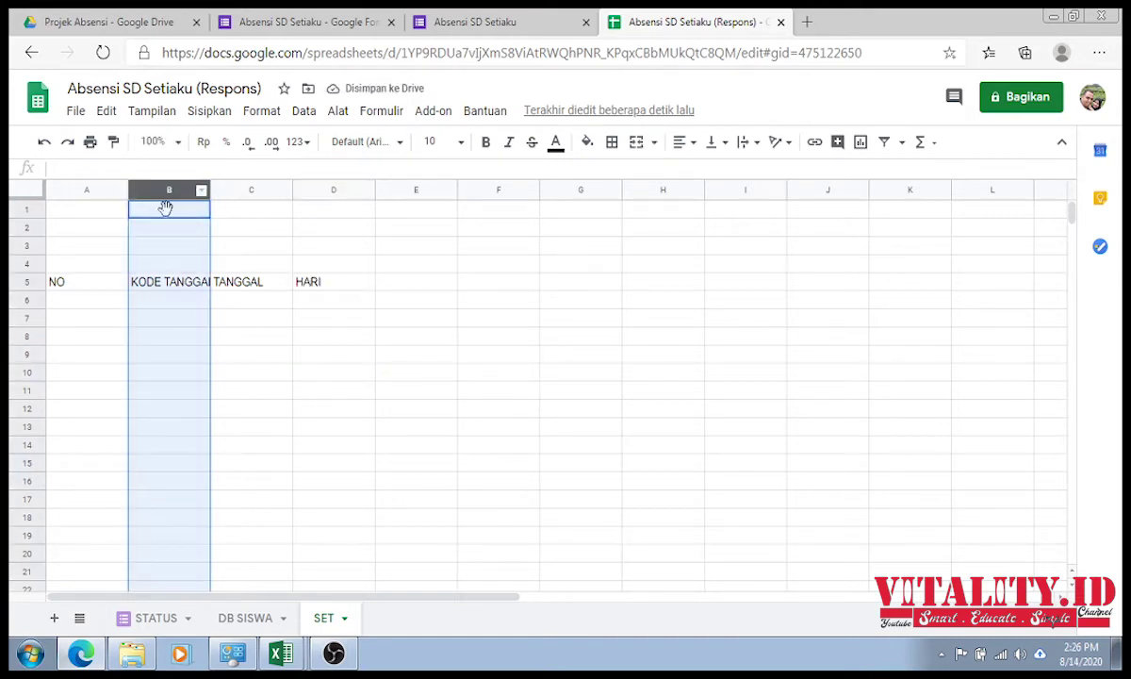
drag(128, 189, 93, 189)
click(135, 372)
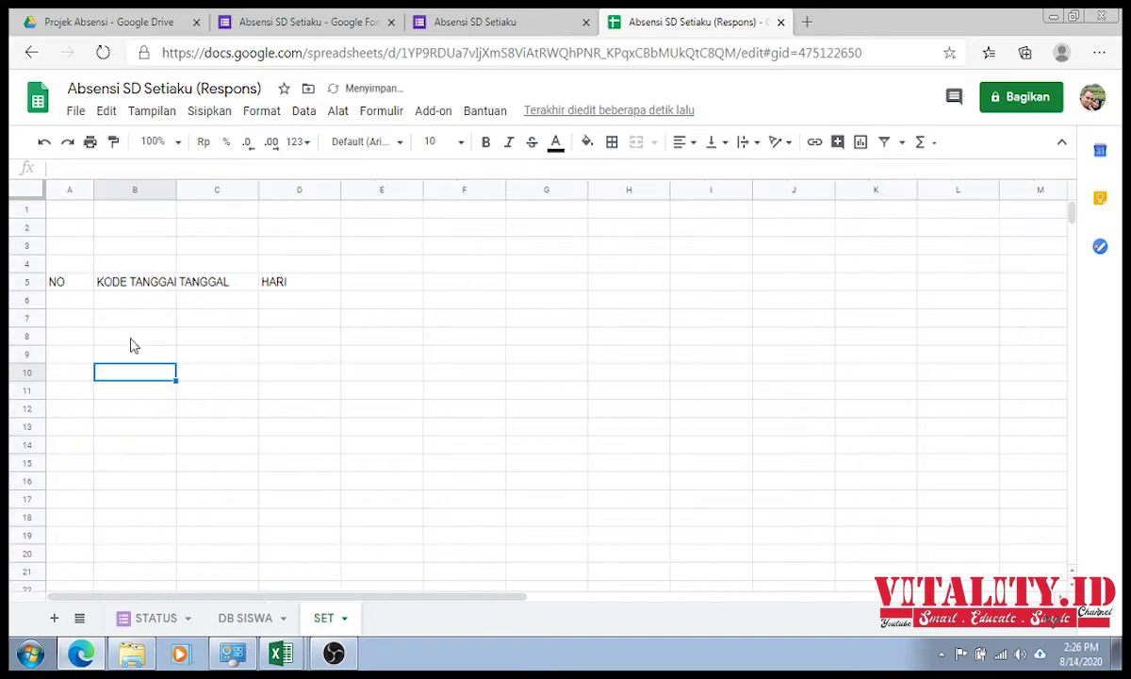
drag(174, 190, 190, 190)
click(209, 396)
- Apply all borders to the header cells A5:D5
drag(93, 285, 316, 283)
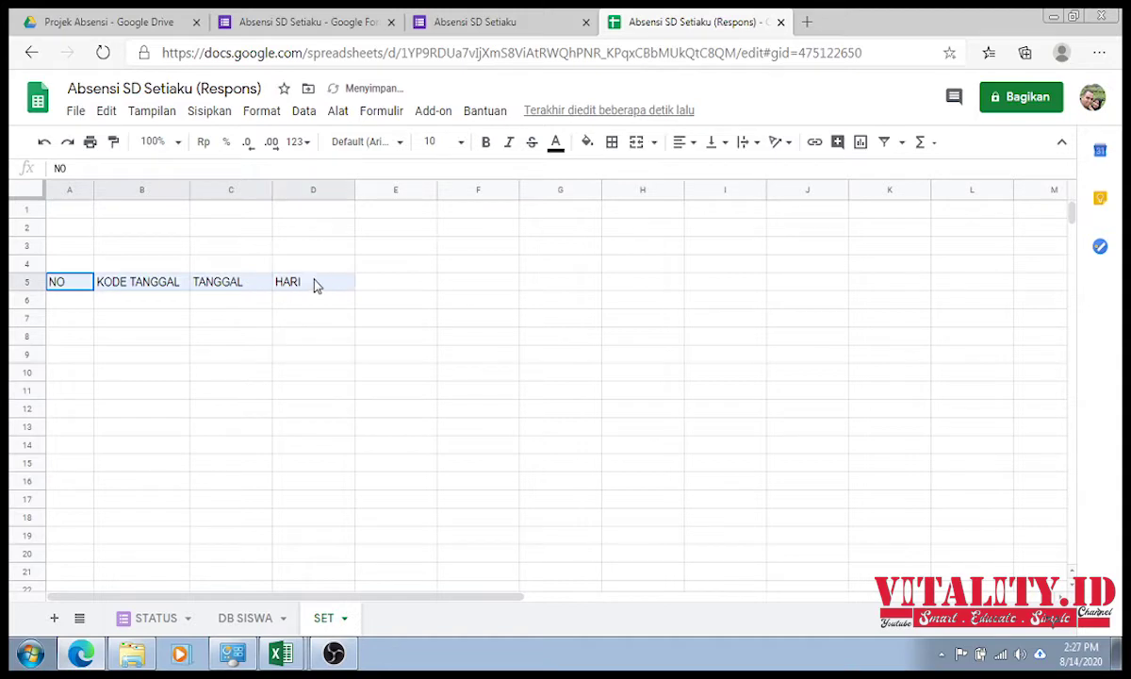
click(612, 142)
click(619, 180)
click(552, 338)
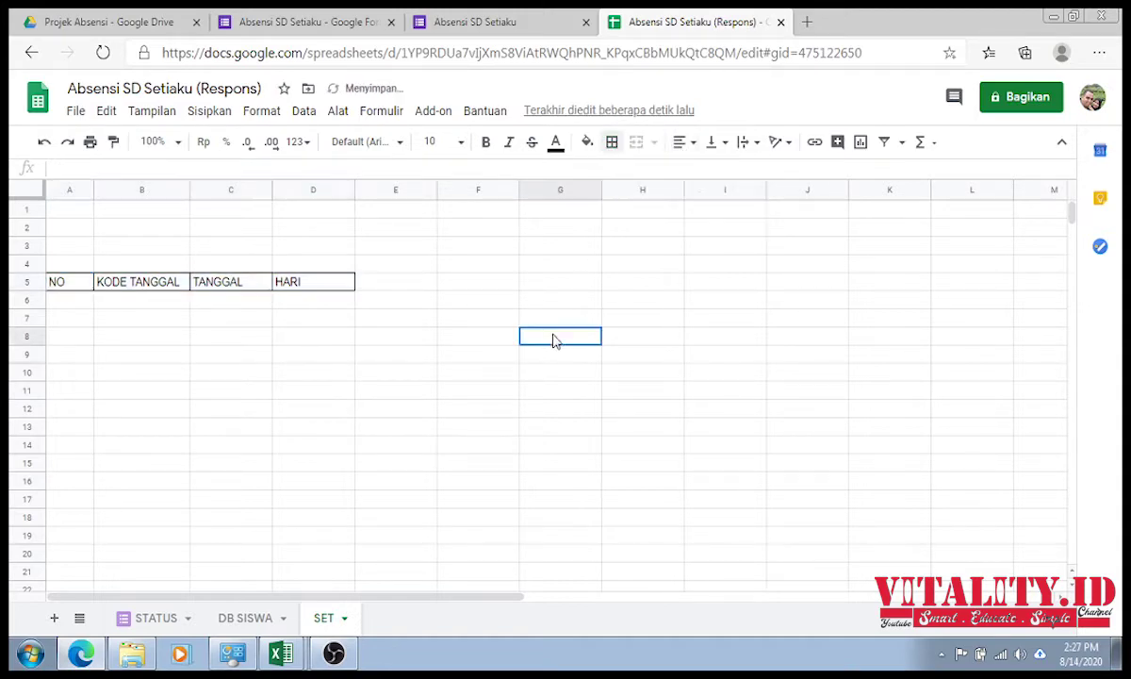
click(166, 302)
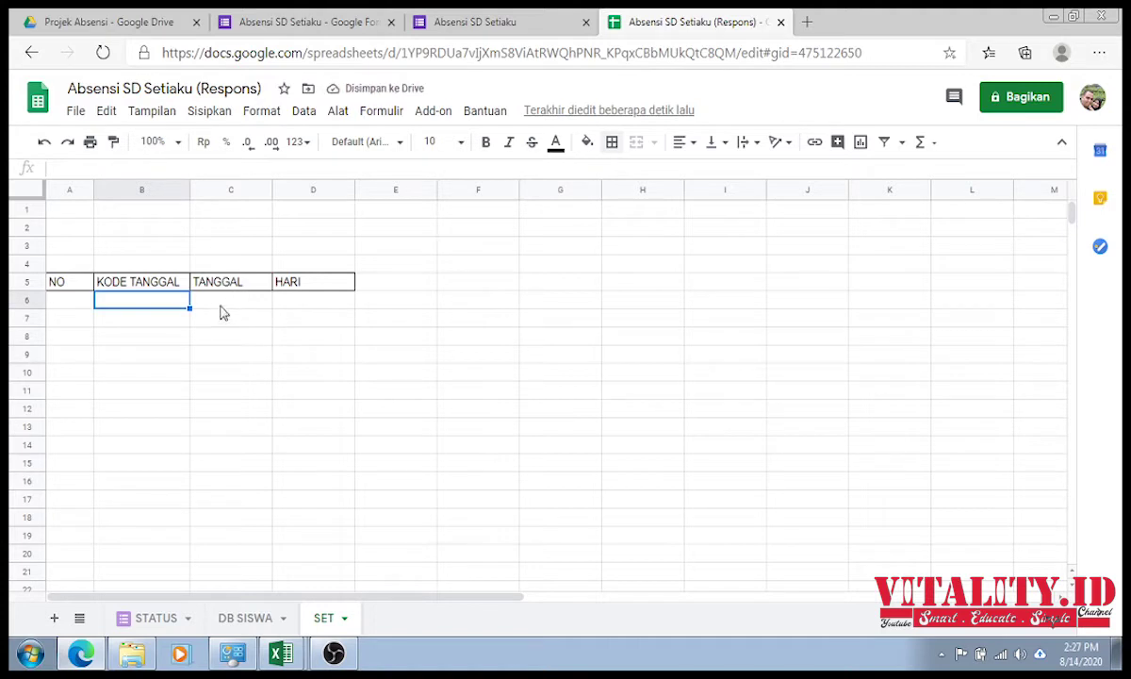
- Enter 1 and 2 in A6 and A7 to start the row numbering
click(80, 298)
text(1)
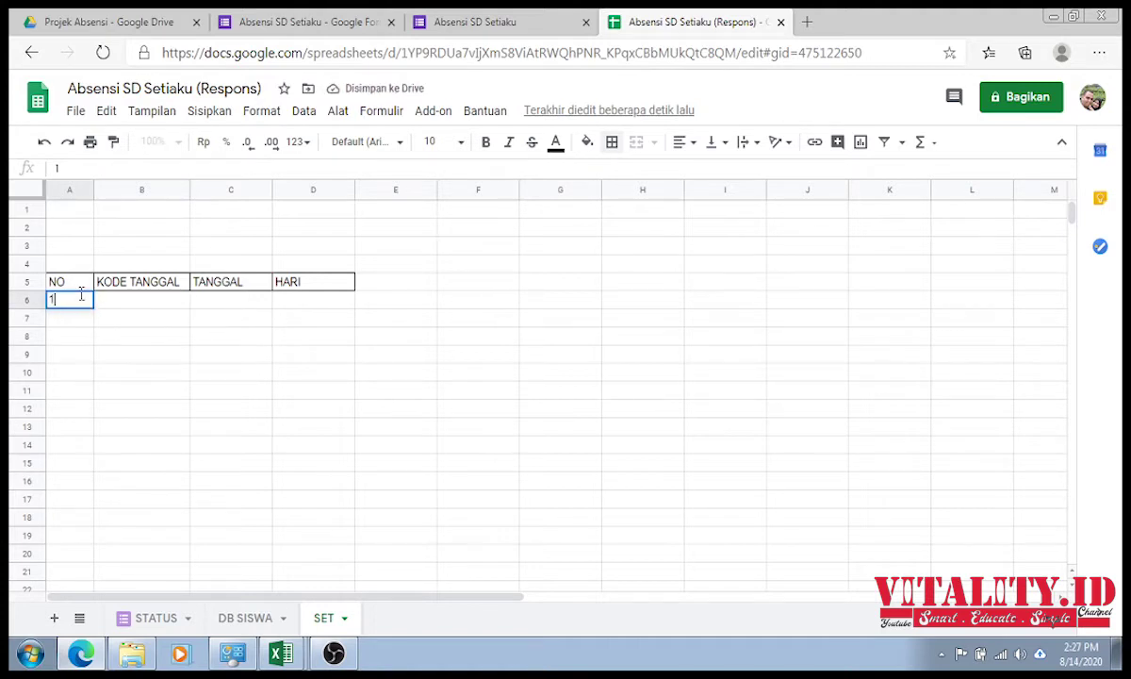
key(Return)
text(2)
key(Return)
click(344, 302)
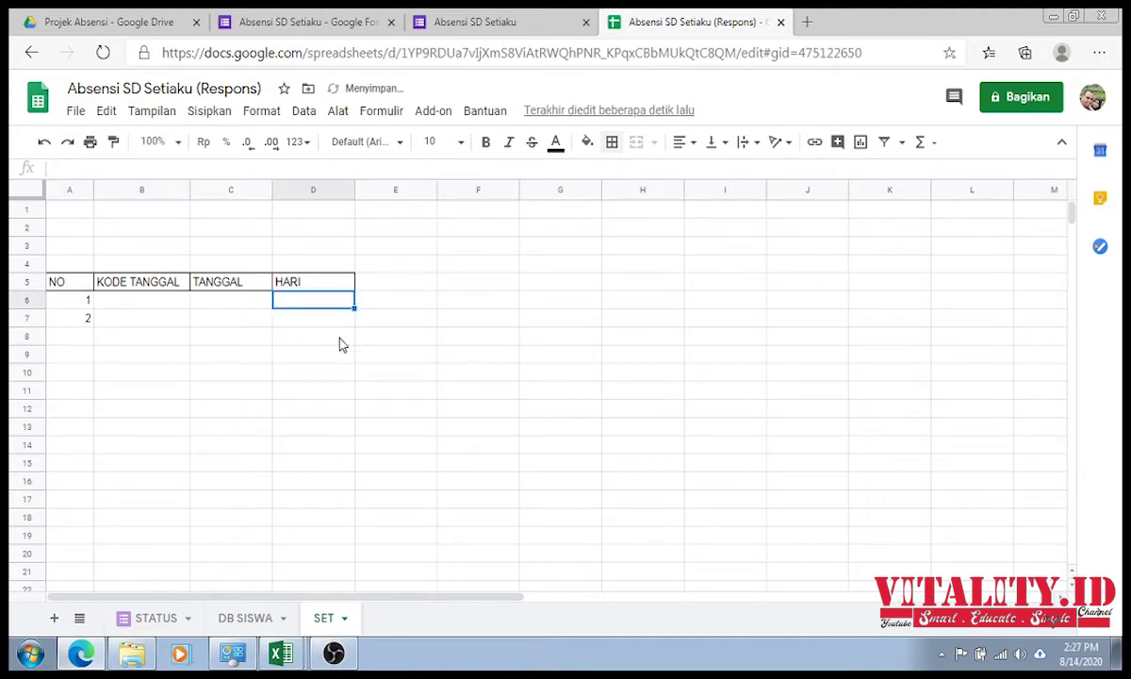
click(207, 303)
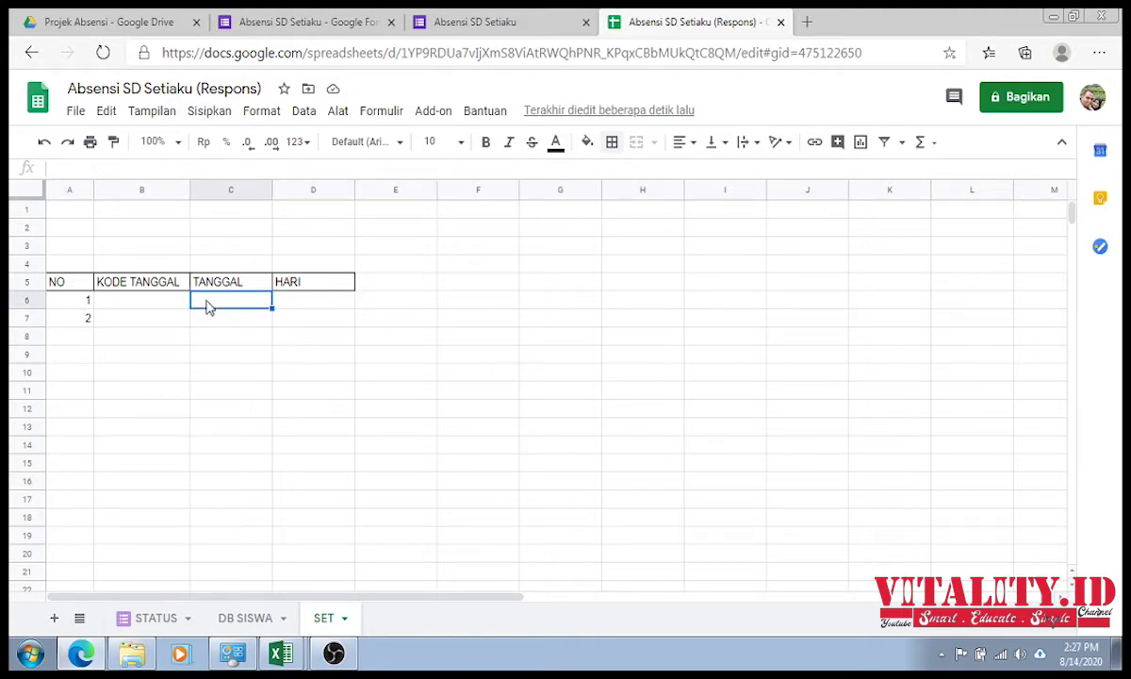
- Enter 1/7/2020 in C6 and auto-fill daily dates down column C to 12/1/2021
text(1)
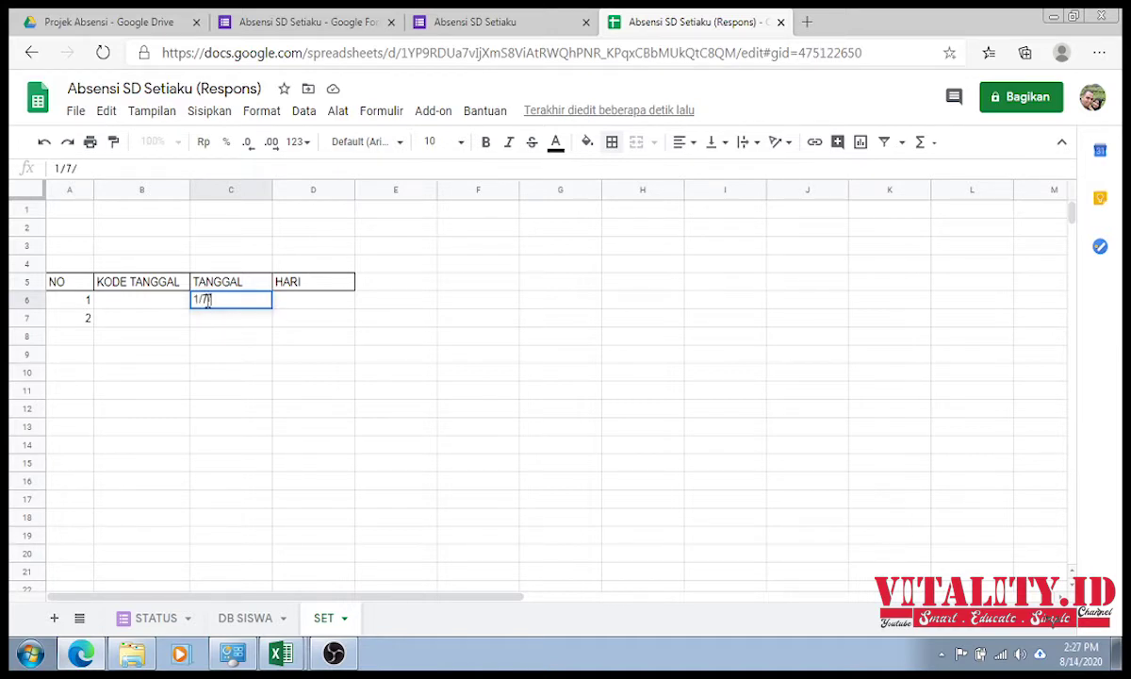
text(/7/2020)
click(366, 377)
click(266, 301)
drag(271, 308, 298, 650)
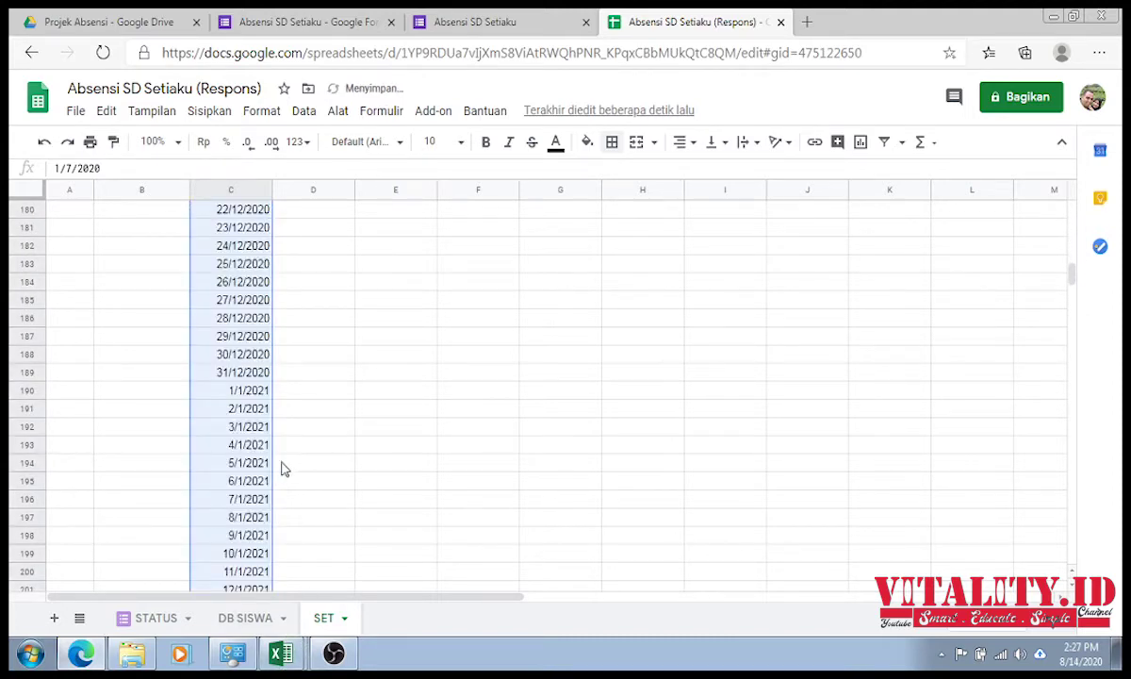
scroll(227, 441, down, 3)
drag(271, 470, 256, 604)
scroll(260, 467, up, 20)
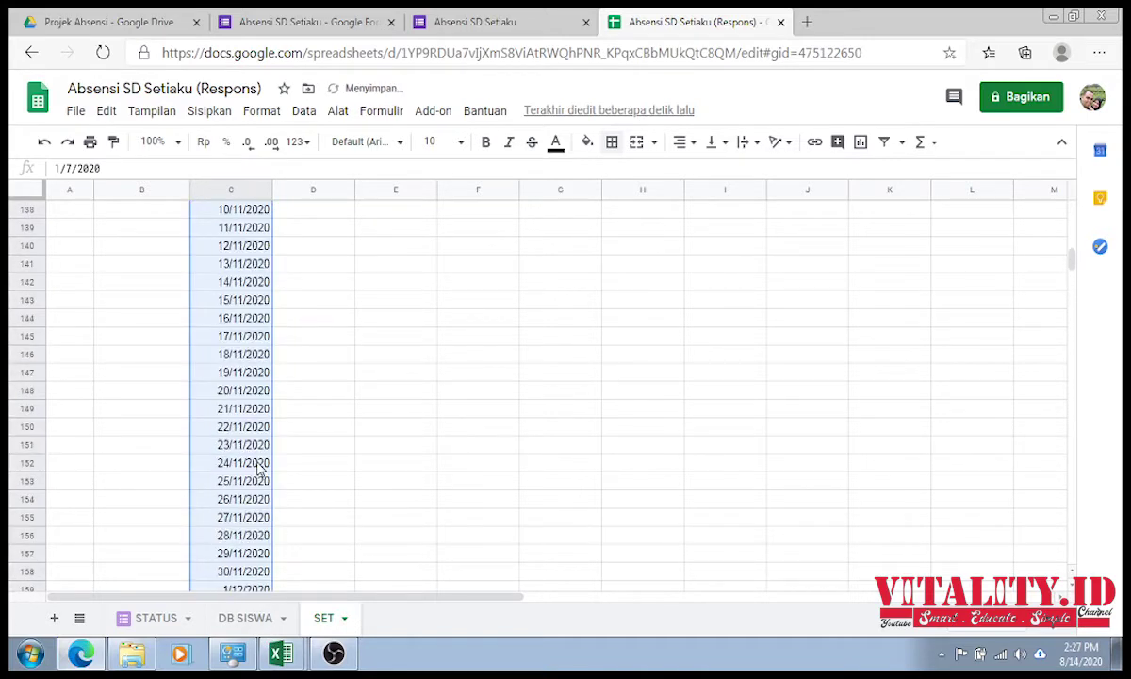
scroll(256, 468, up, 11)
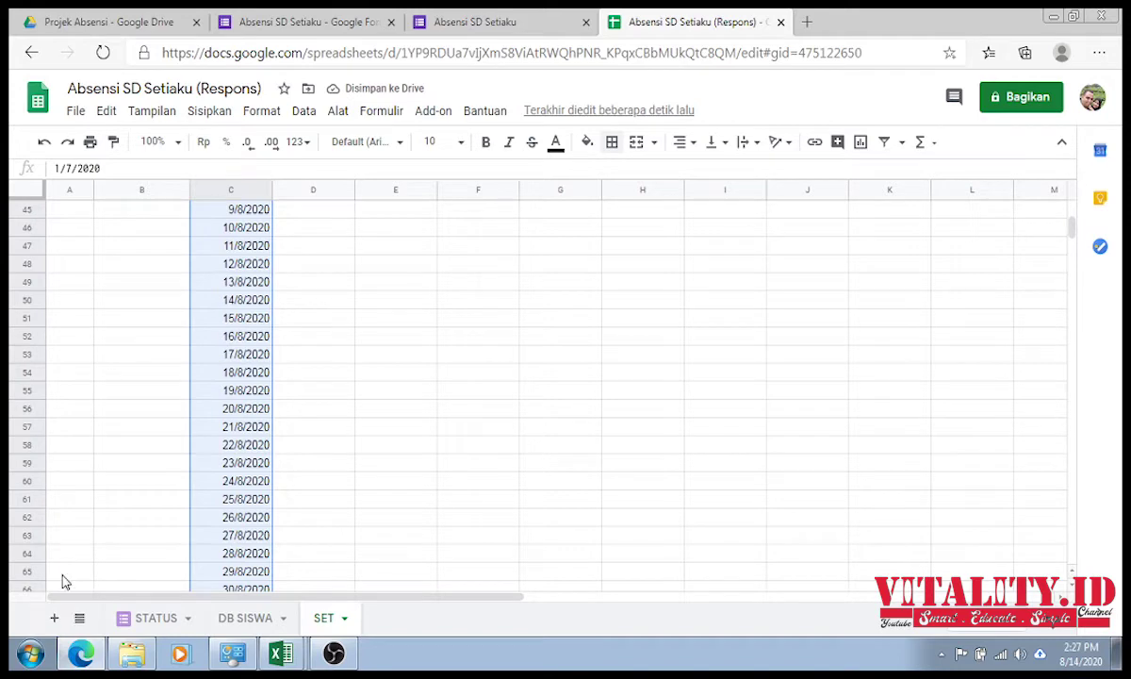
scroll(109, 403, up, 15)
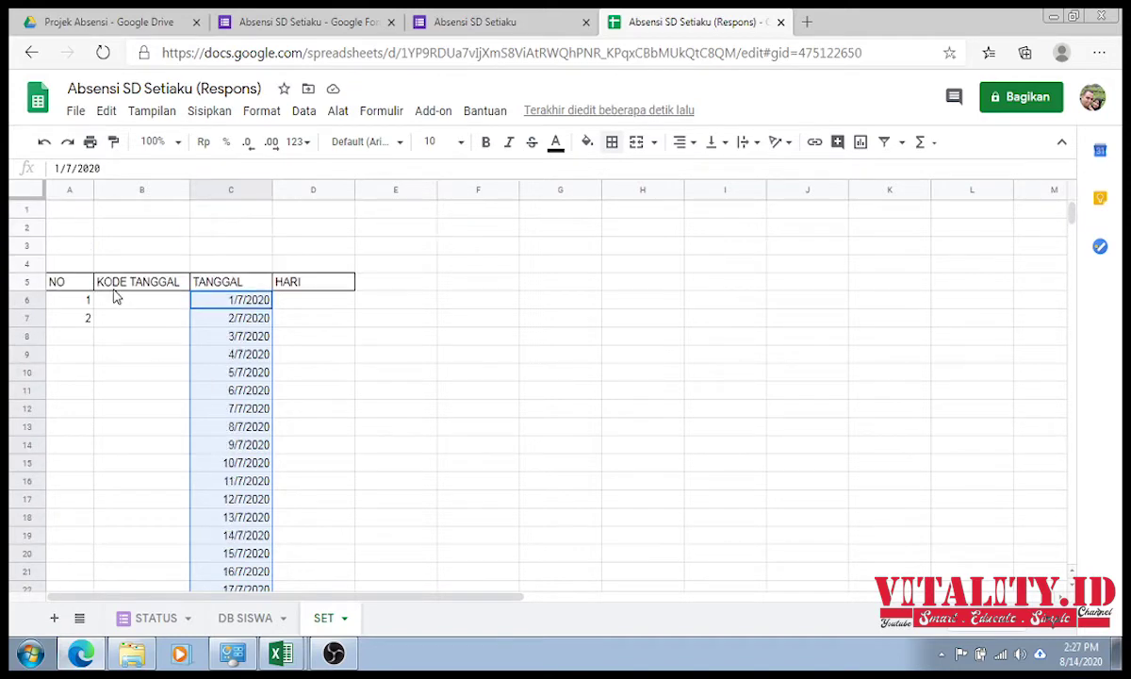
click(116, 298)
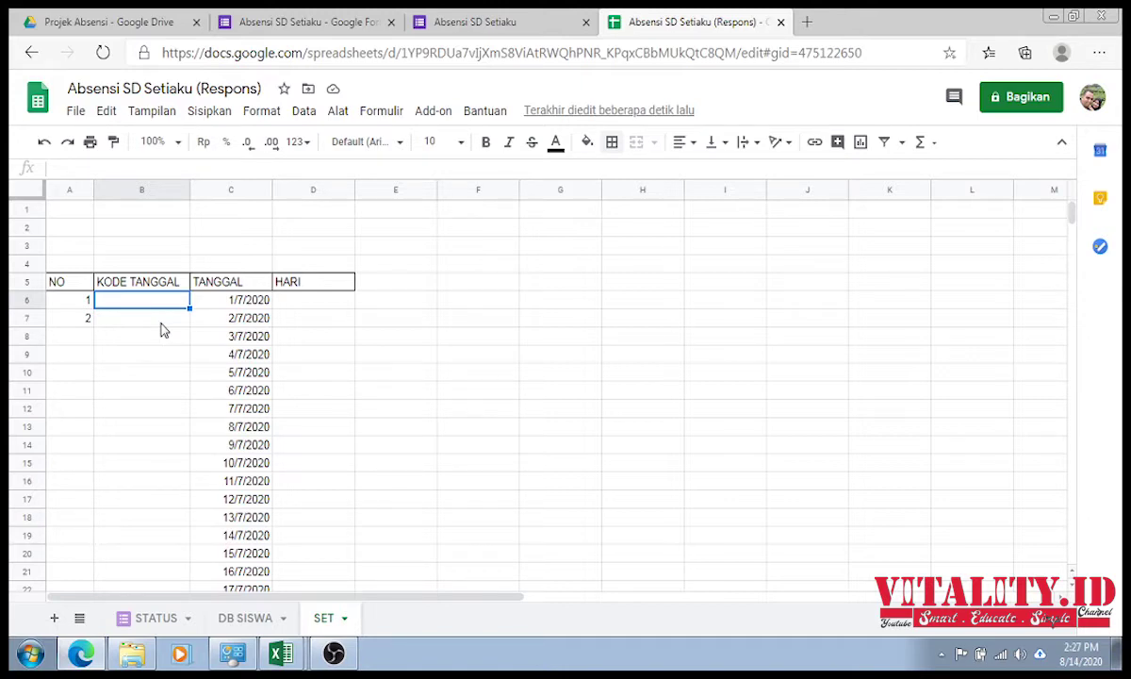
- Start the B6 formula as =MONTH(C6), taking the month from the date in C6
text(=MO)
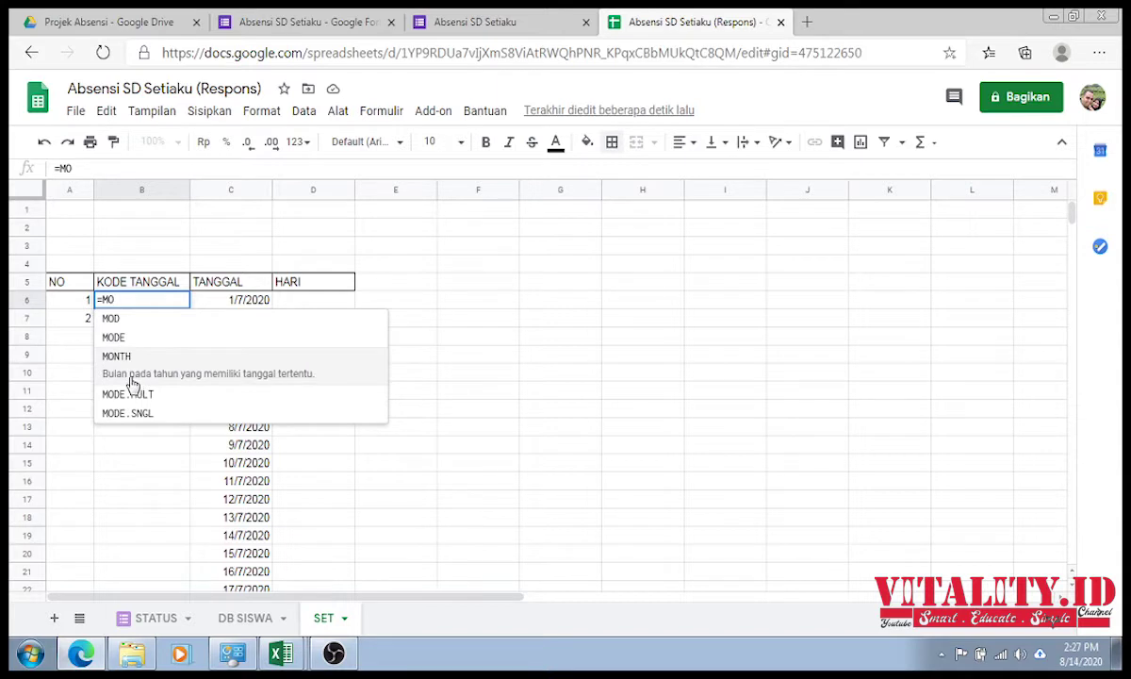
click(132, 384)
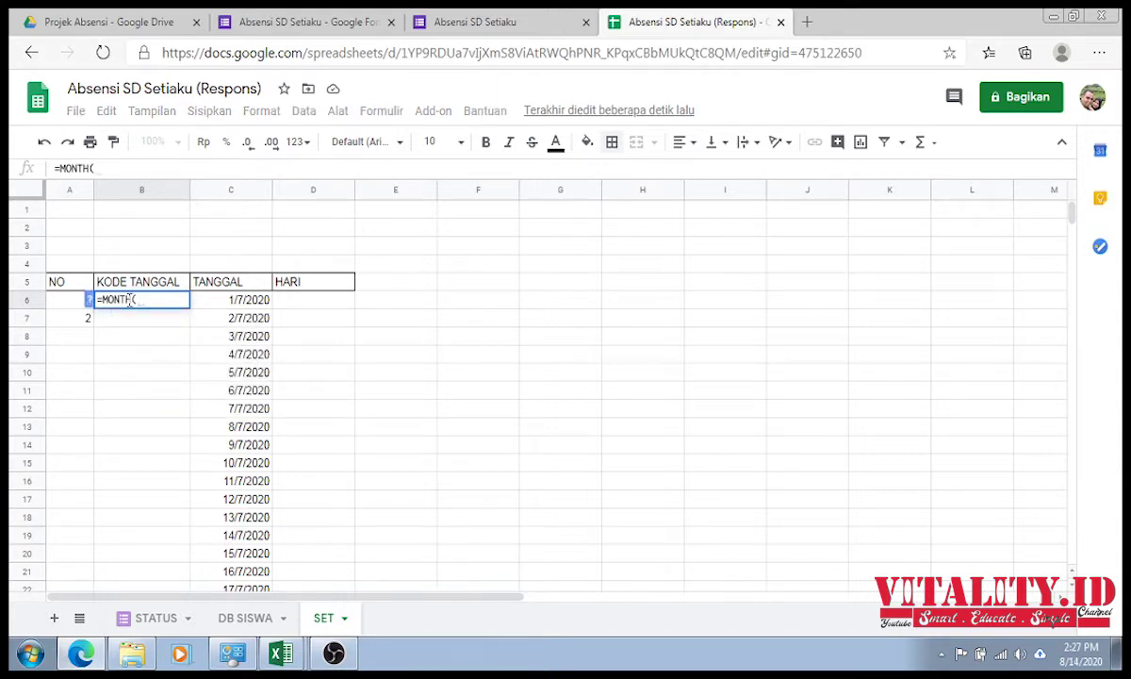
click(240, 299)
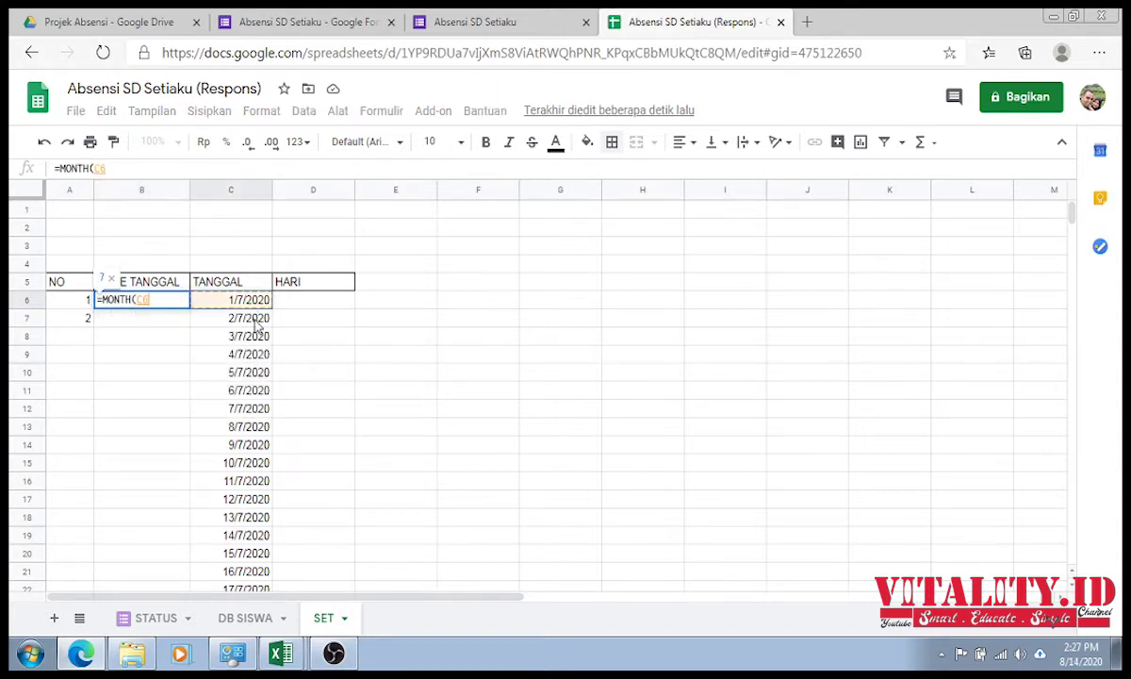
key(Return)
click(174, 301)
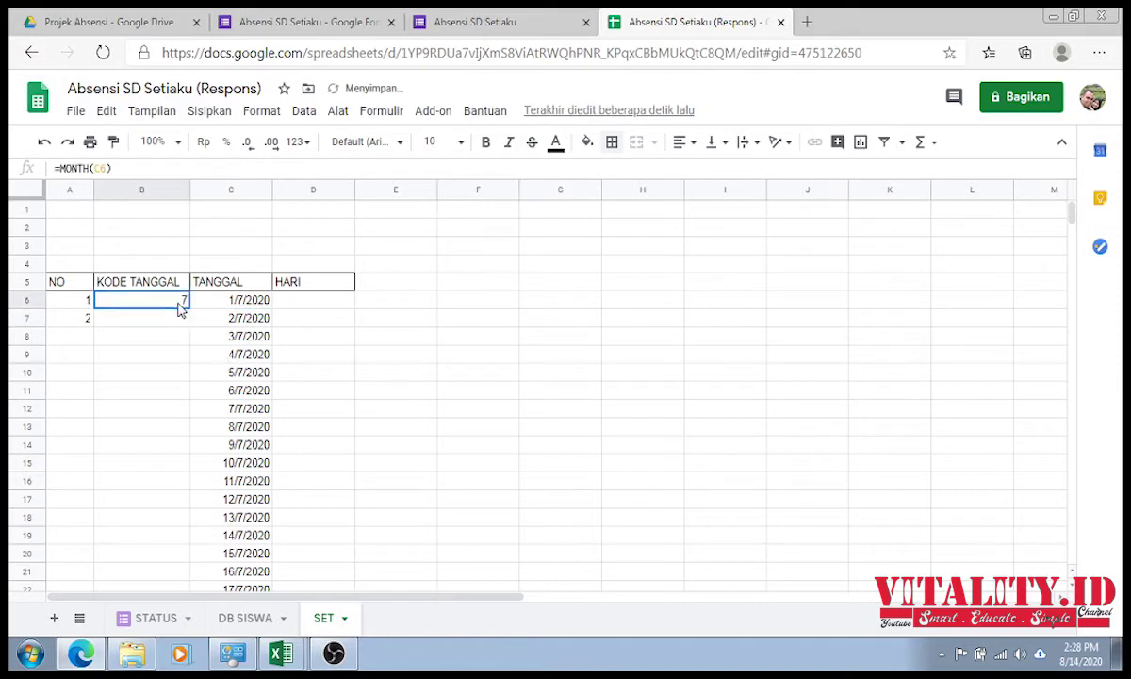
click(132, 171)
- Extend B6 to =MONTH(C6)&"."&DAY(C6) so it shows the code 7.1
key(ctrl+plus)
key(ctrl+plus)
key(ctrl+plus)
key(ctrl+plus)
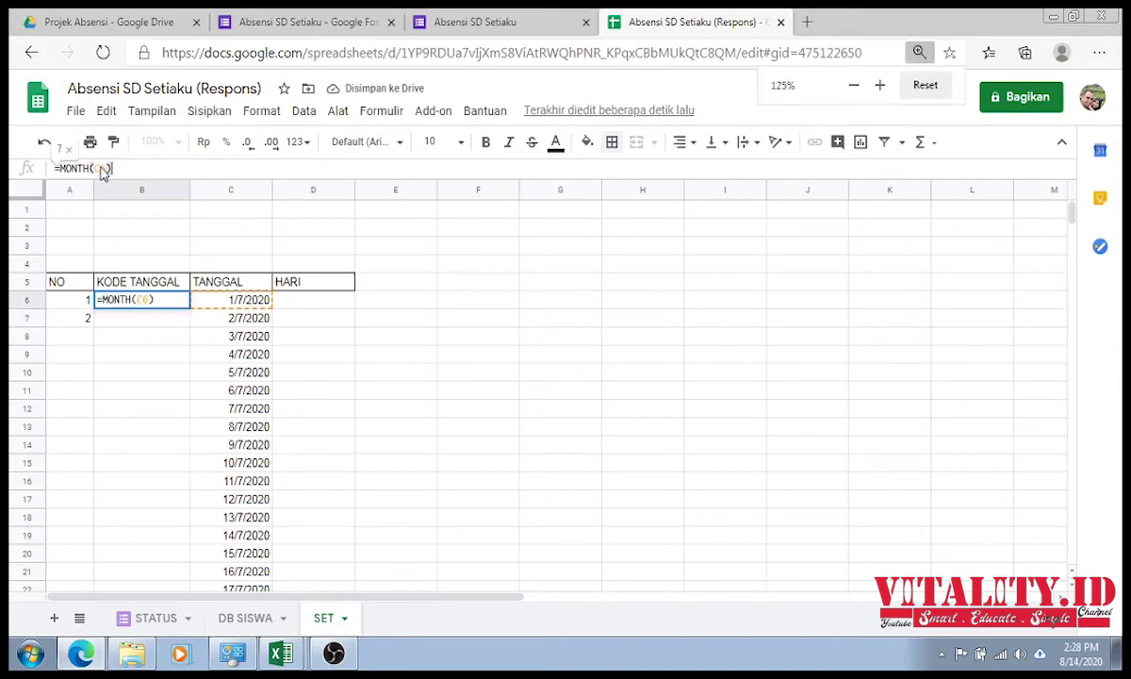
key(ctrl+plus)
key(ctrl+plus)
key(ctrl+plus)
key(ctrl+plus)
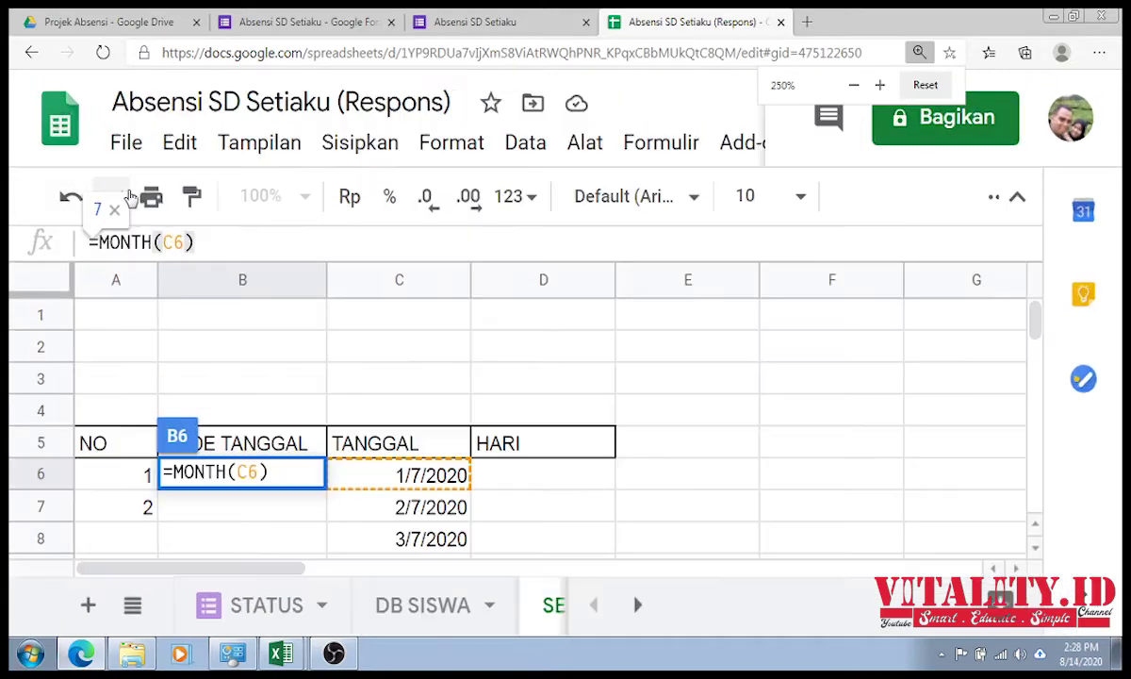
key(ctrl+plus)
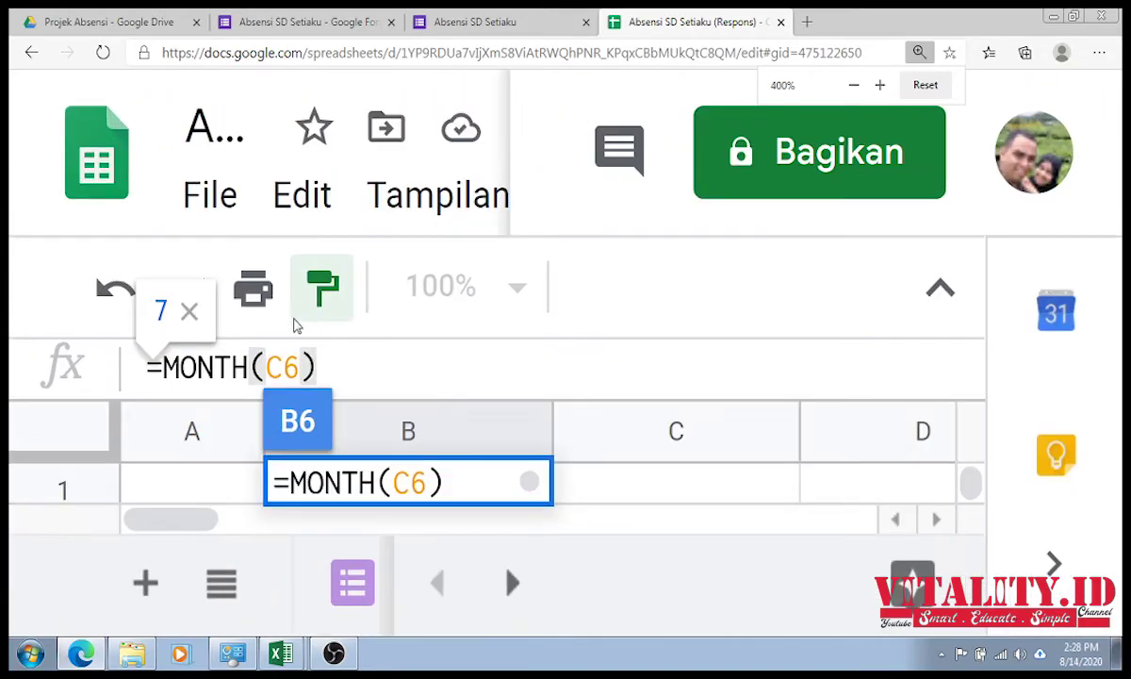
key(ctrl+minus)
key(ctrl+minus)
key(ctrl+minus)
key(ctrl+minus)
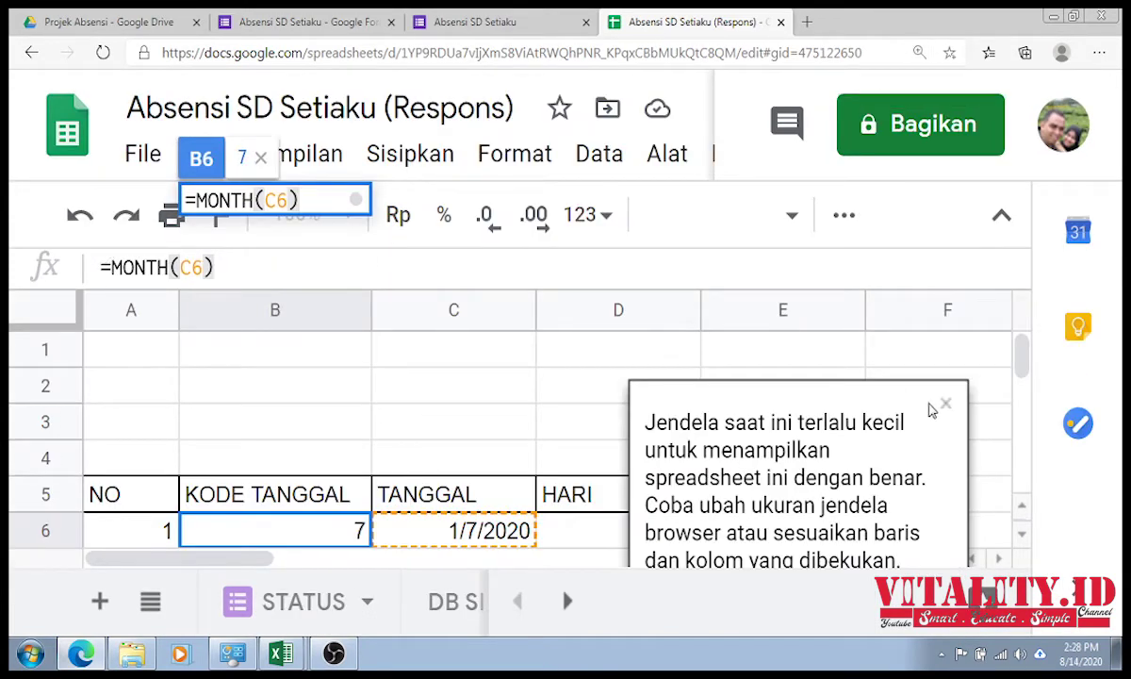
click(945, 406)
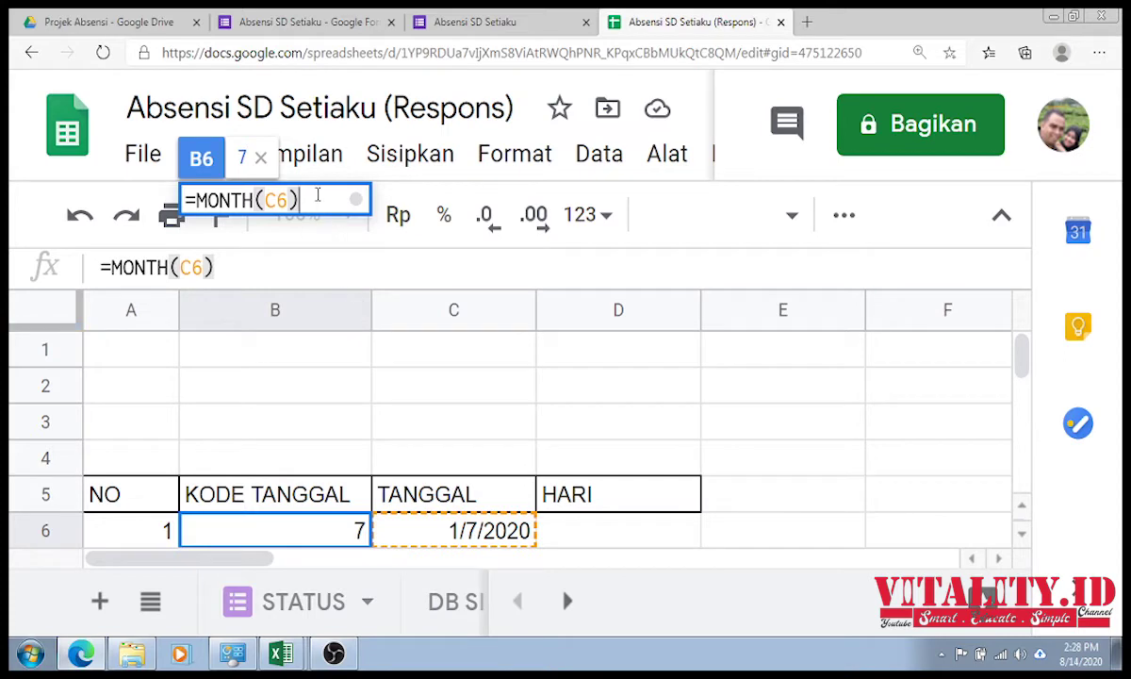
text(&)
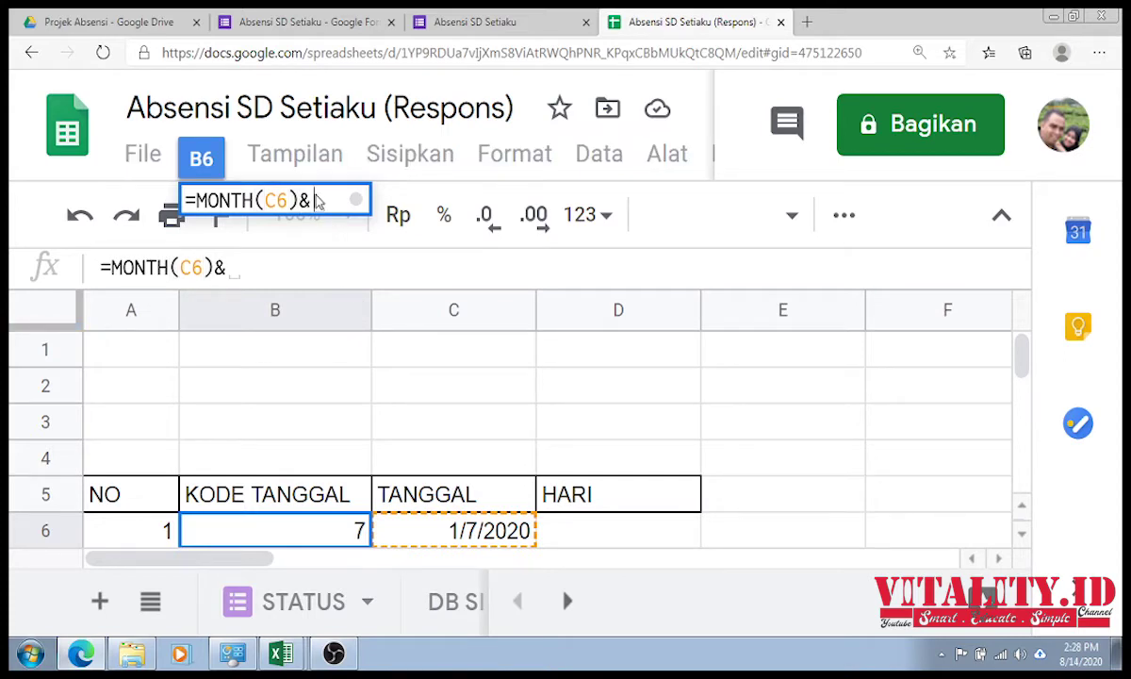
text(")
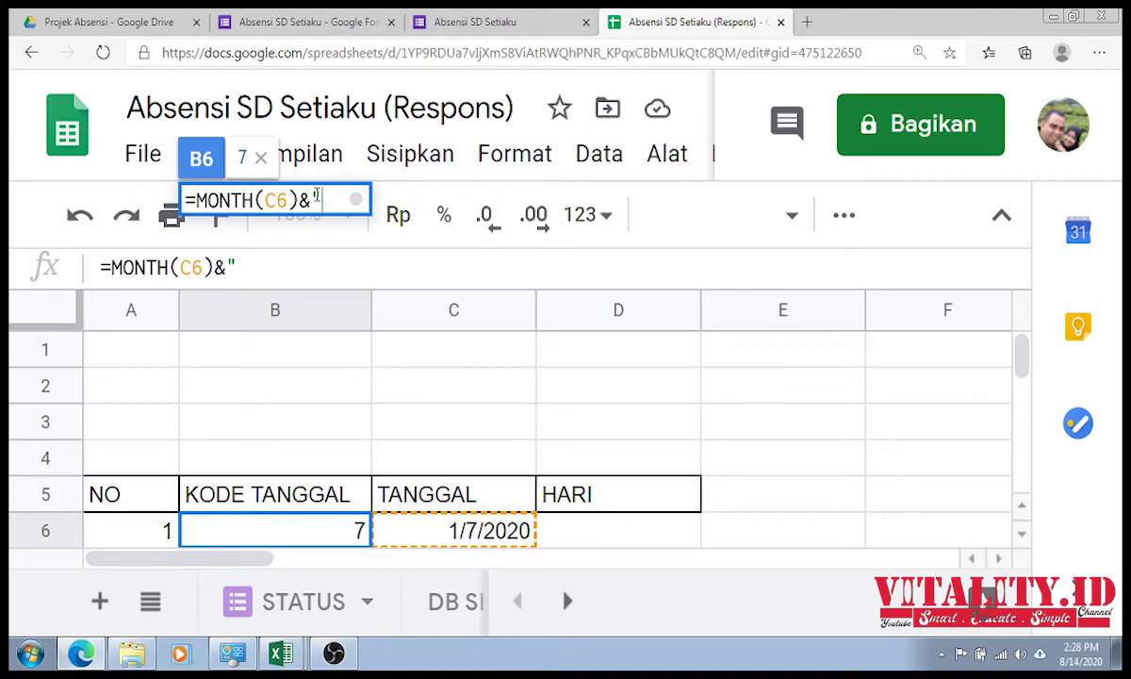
text(.")
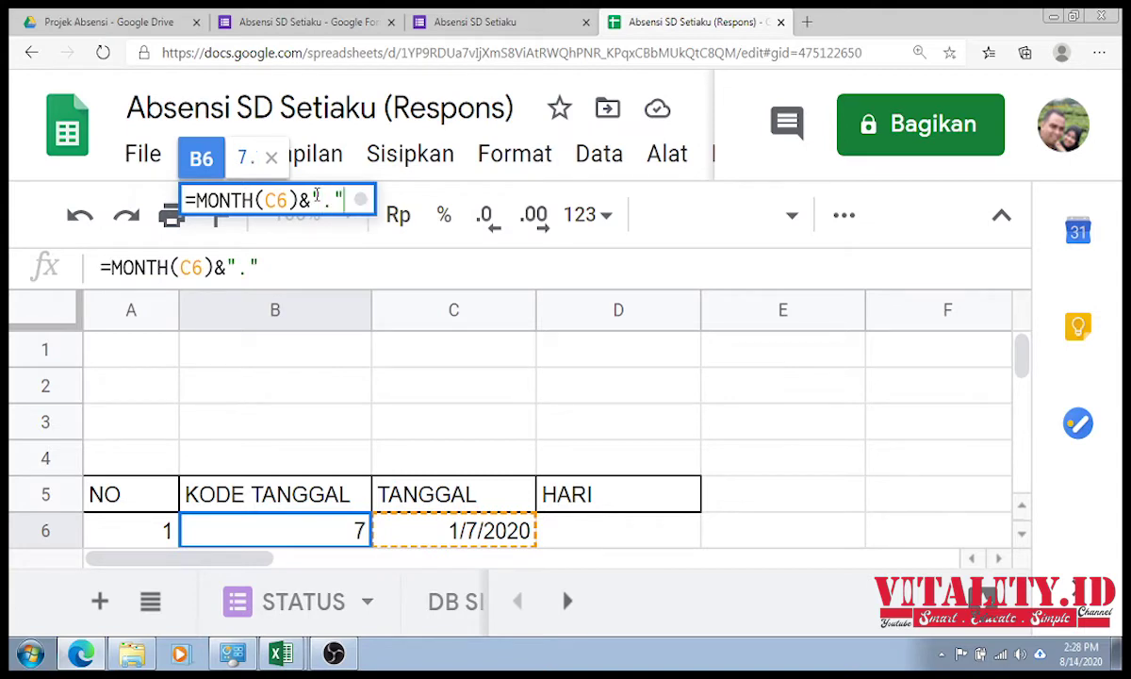
text(&)
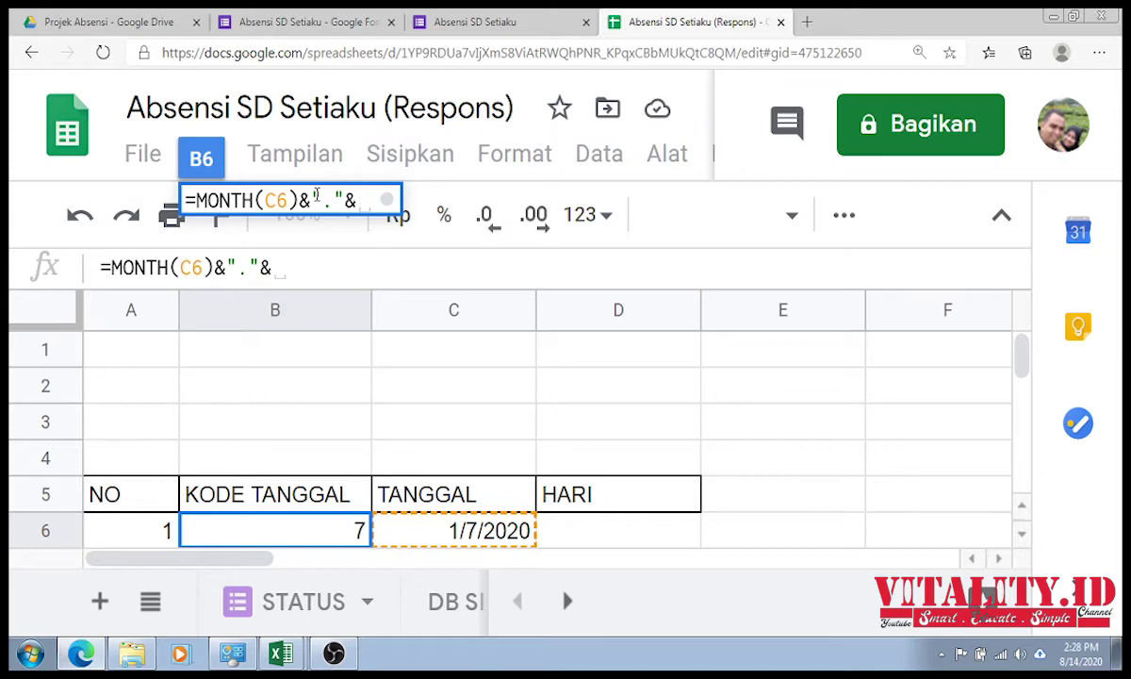
text(DA)
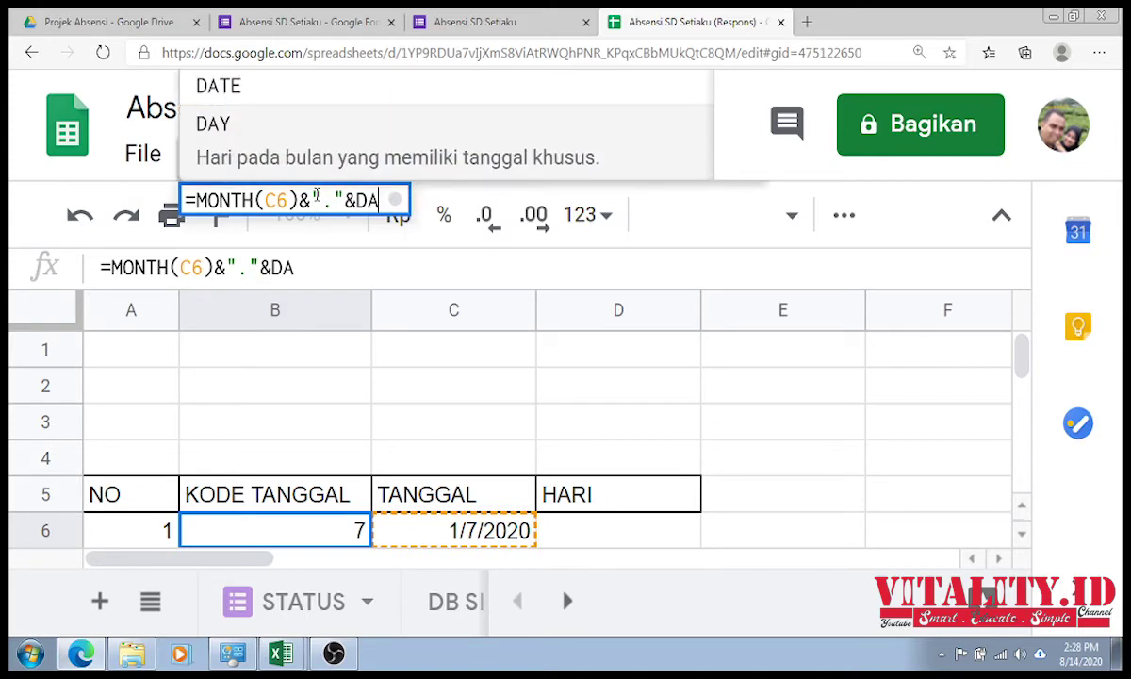
text(Y)
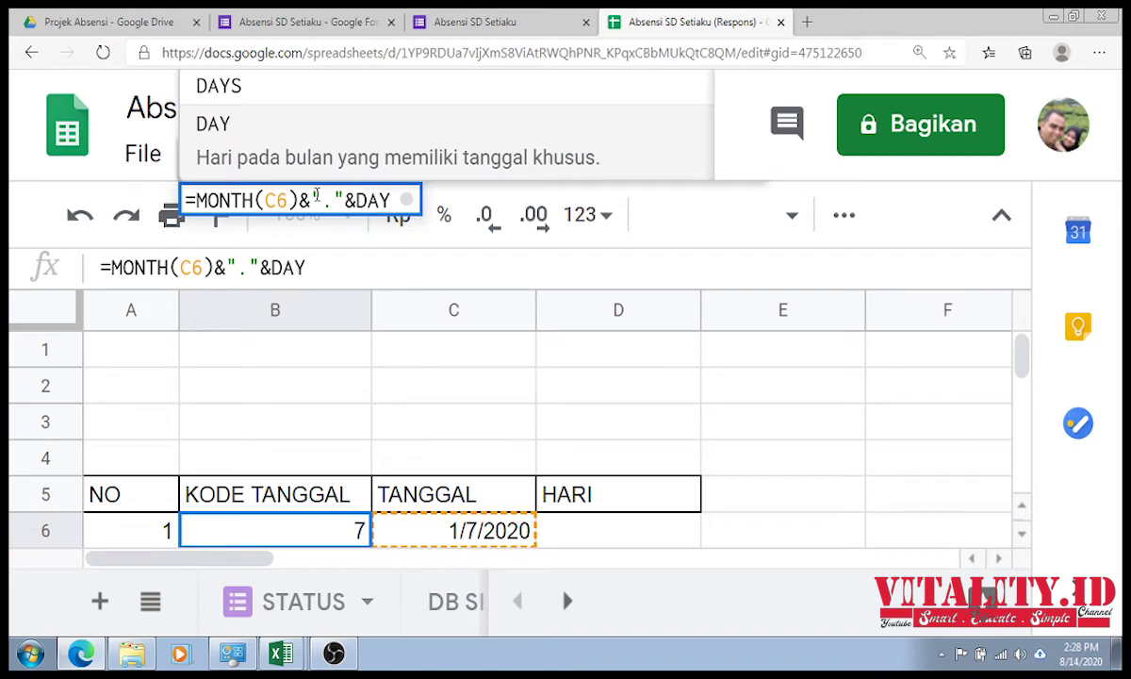
text(()
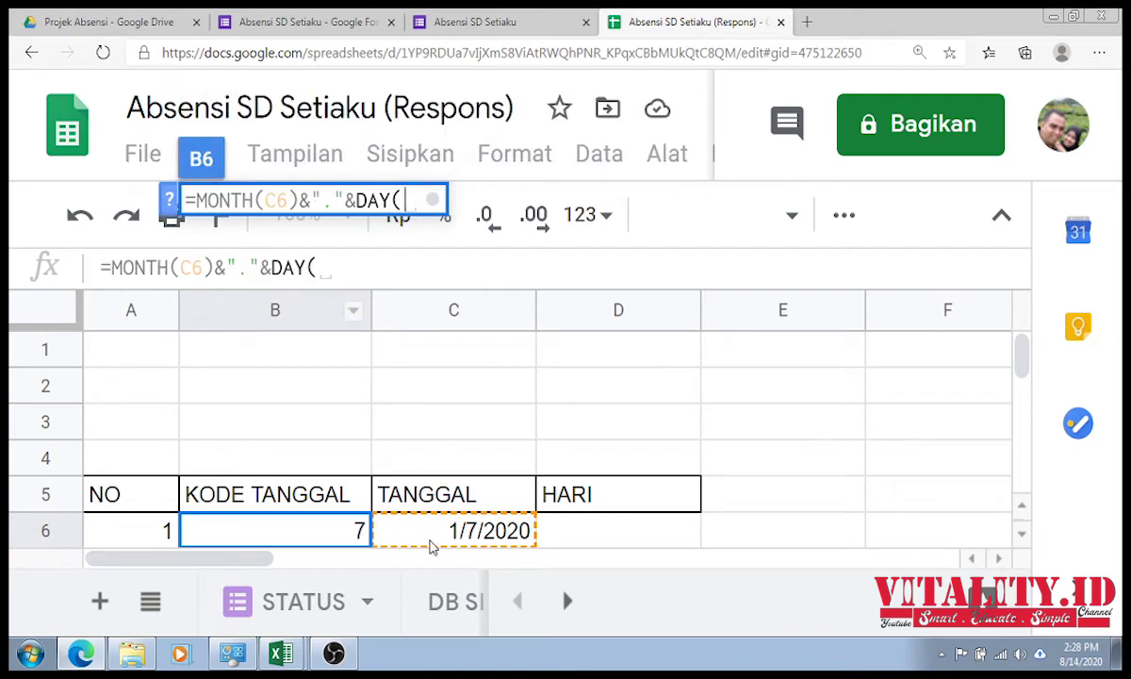
click(441, 533)
key(Return)
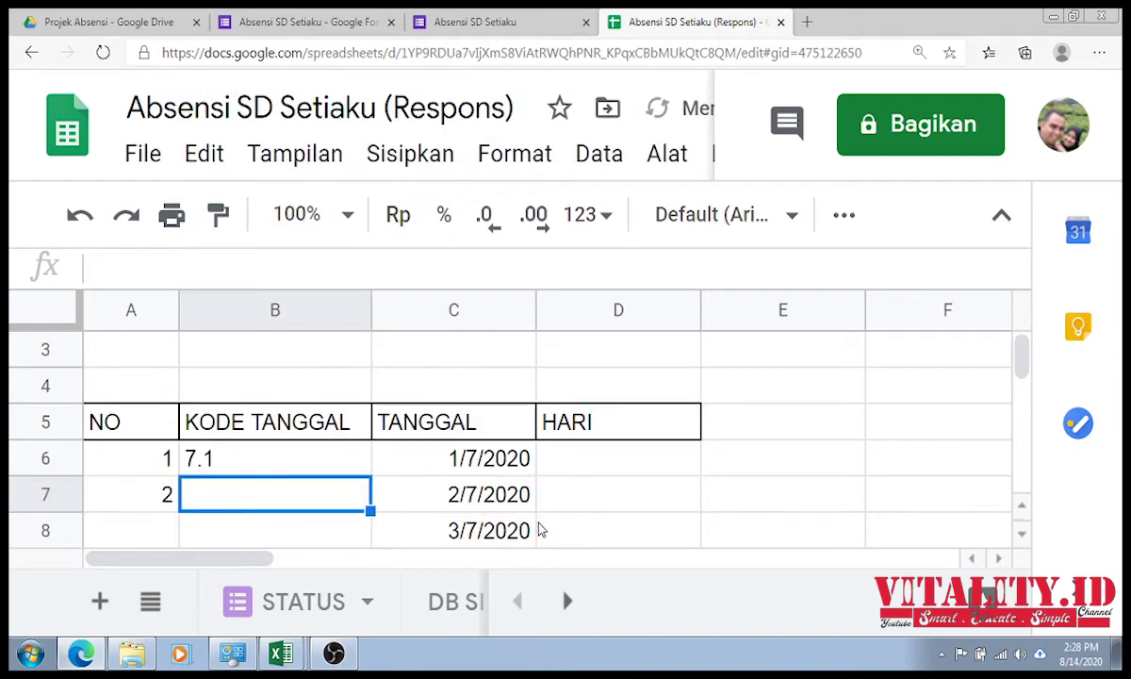
- Narrow column B and make header row 5 taller
click(285, 464)
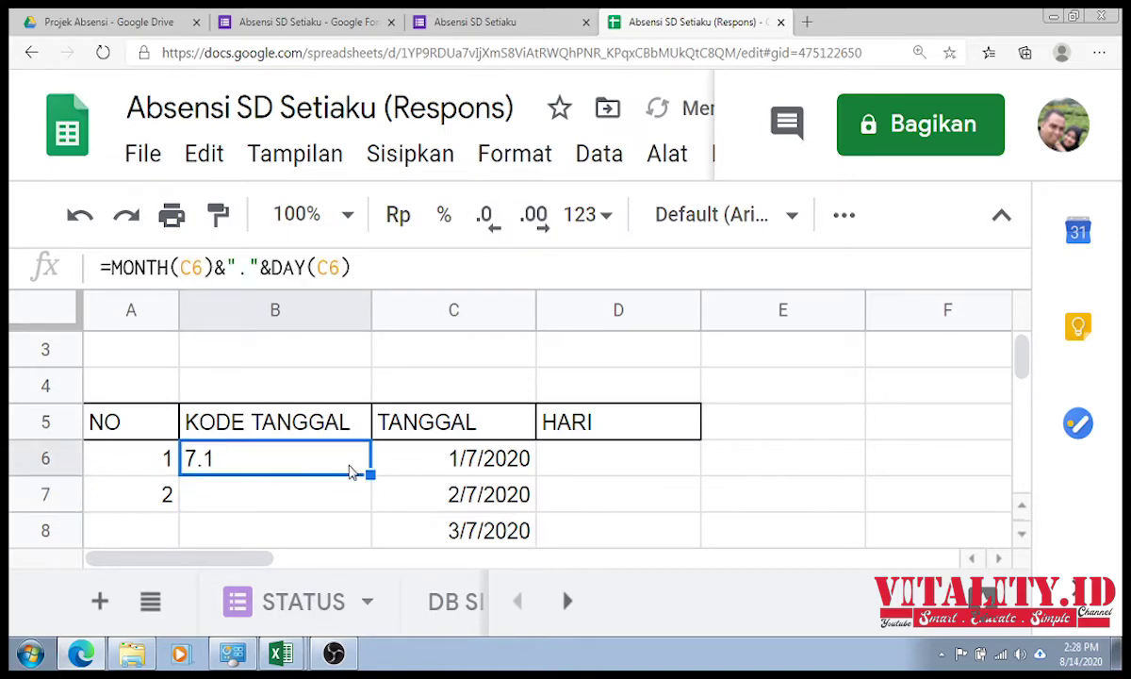
drag(369, 314, 293, 314)
drag(63, 437, 63, 471)
- Wrap the text in header cells A5:D5 so KODE TANGGAL breaks onto two lines
click(66, 431)
drag(146, 435, 513, 436)
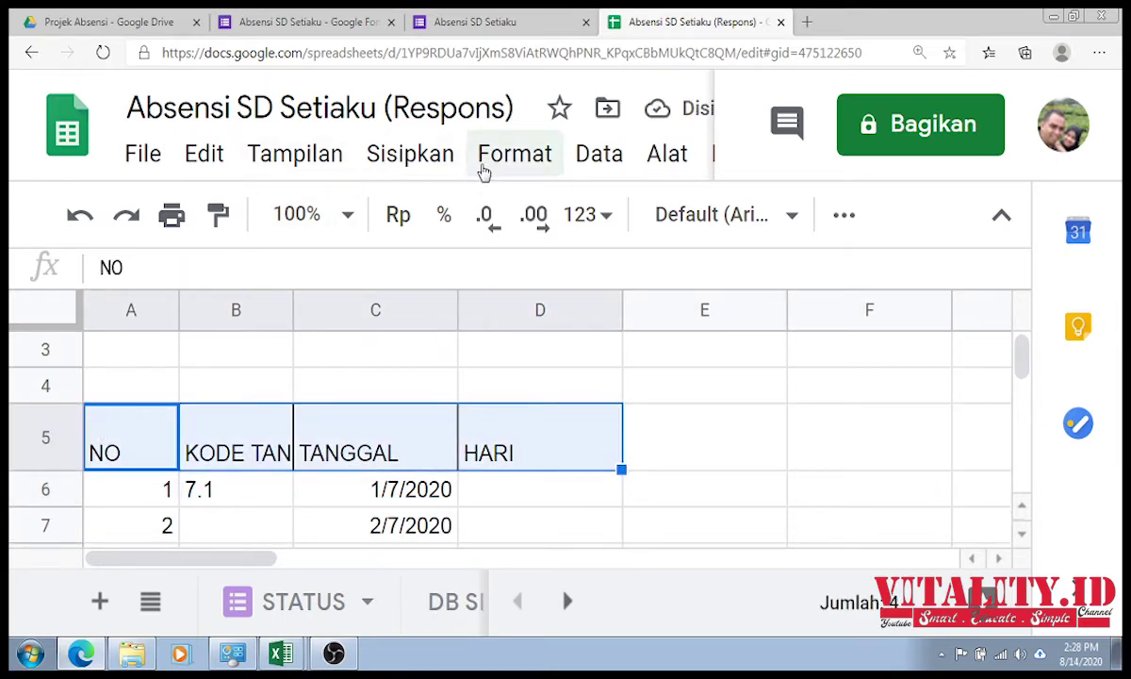
click(490, 159)
scroll(581, 457, down, 3)
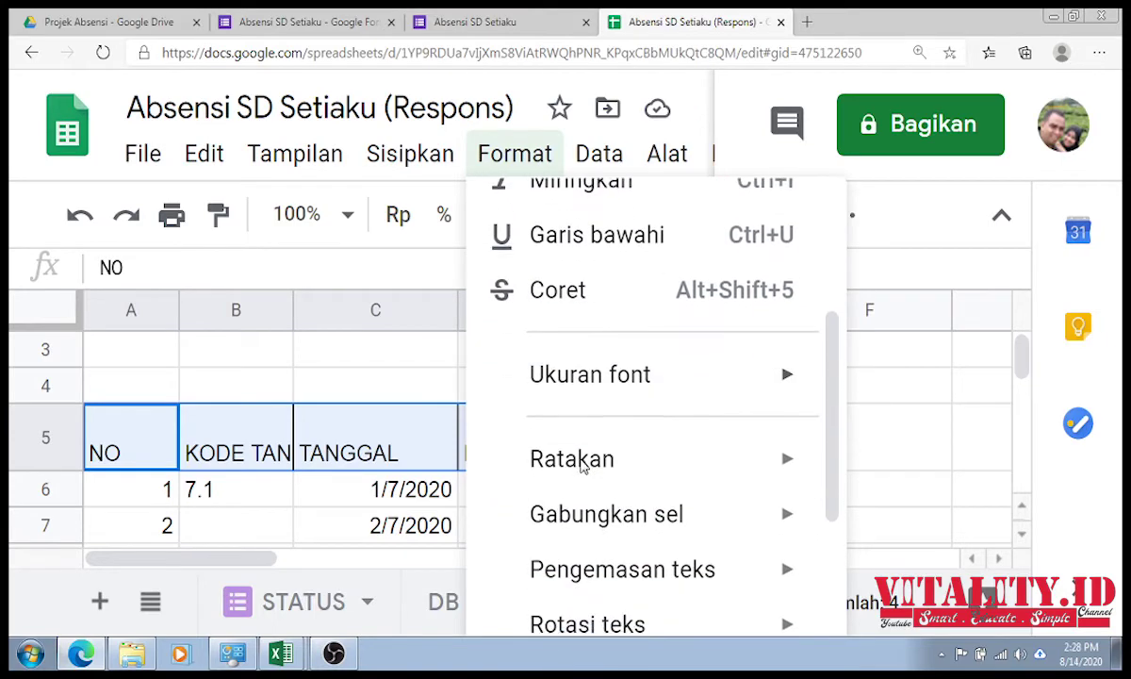
mouse_move(634, 561)
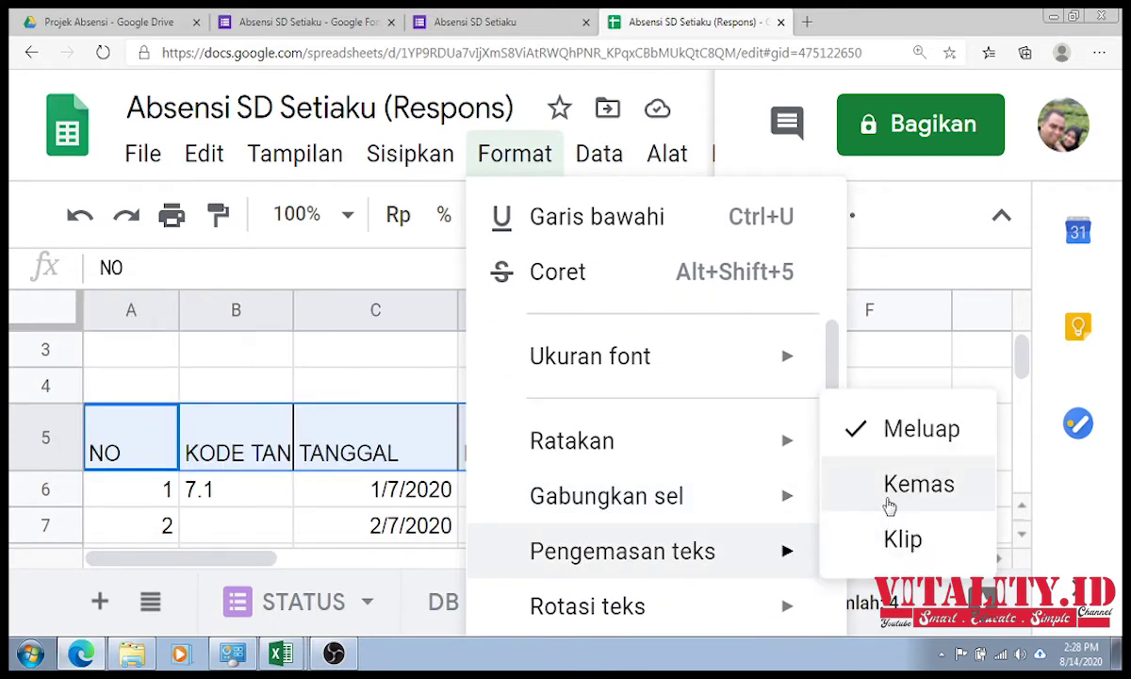
click(890, 497)
scroll(429, 400, down, 4)
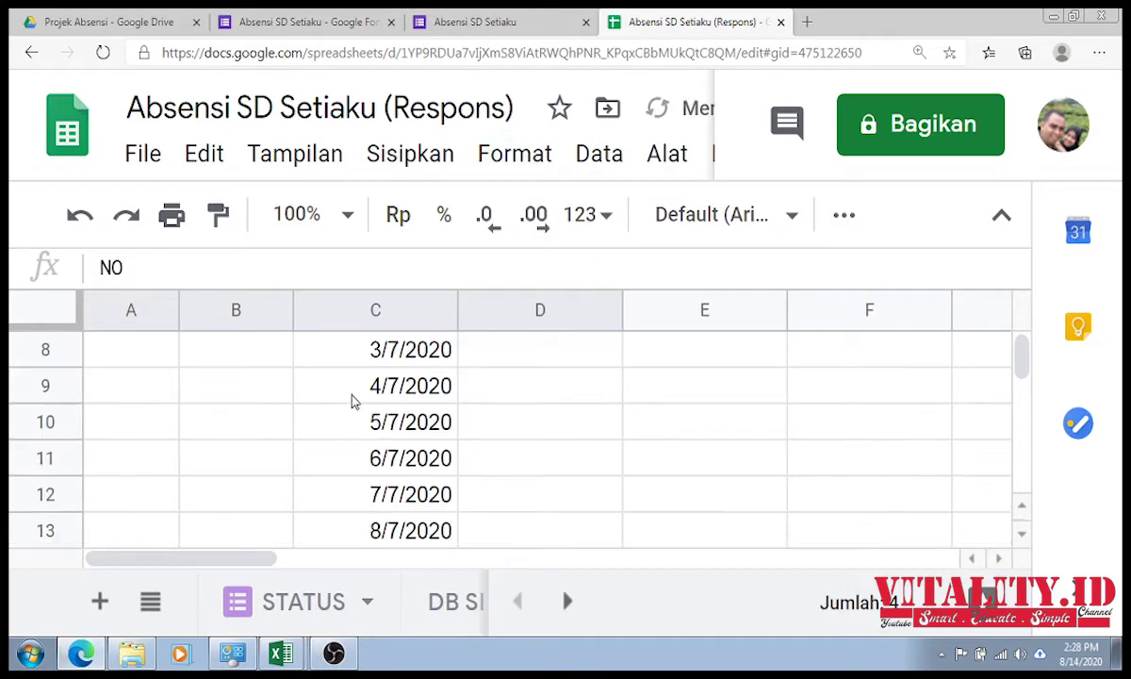
key(ctrl+minus)
key(ctrl+minus)
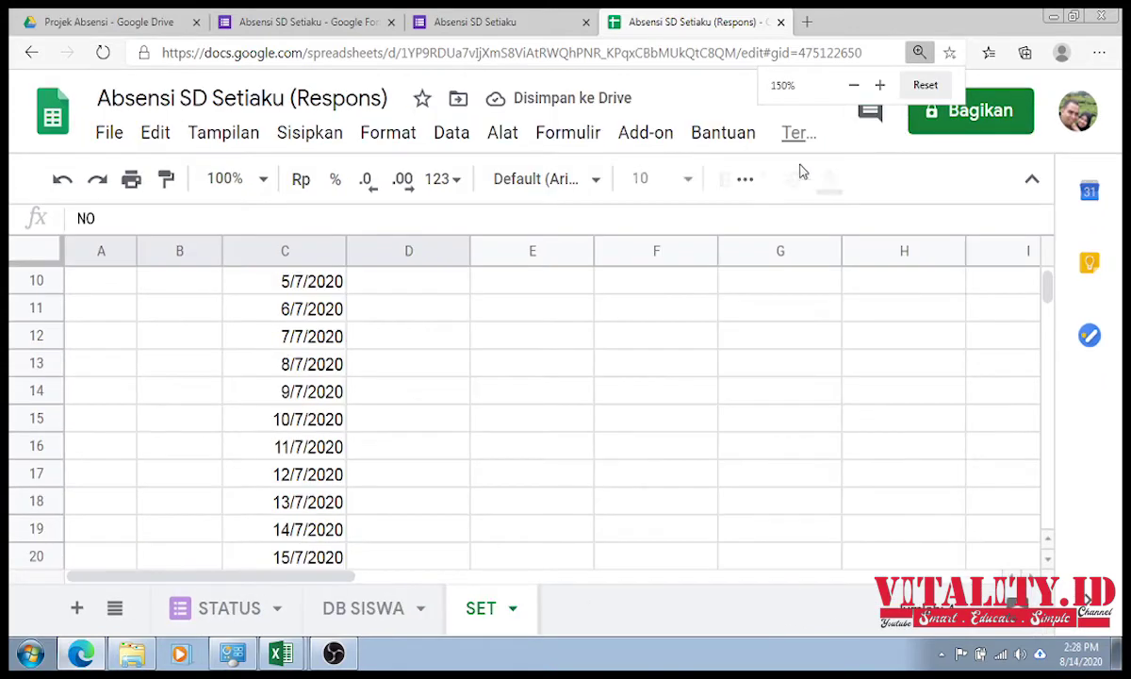
scroll(349, 283, up, 3)
click(656, 362)
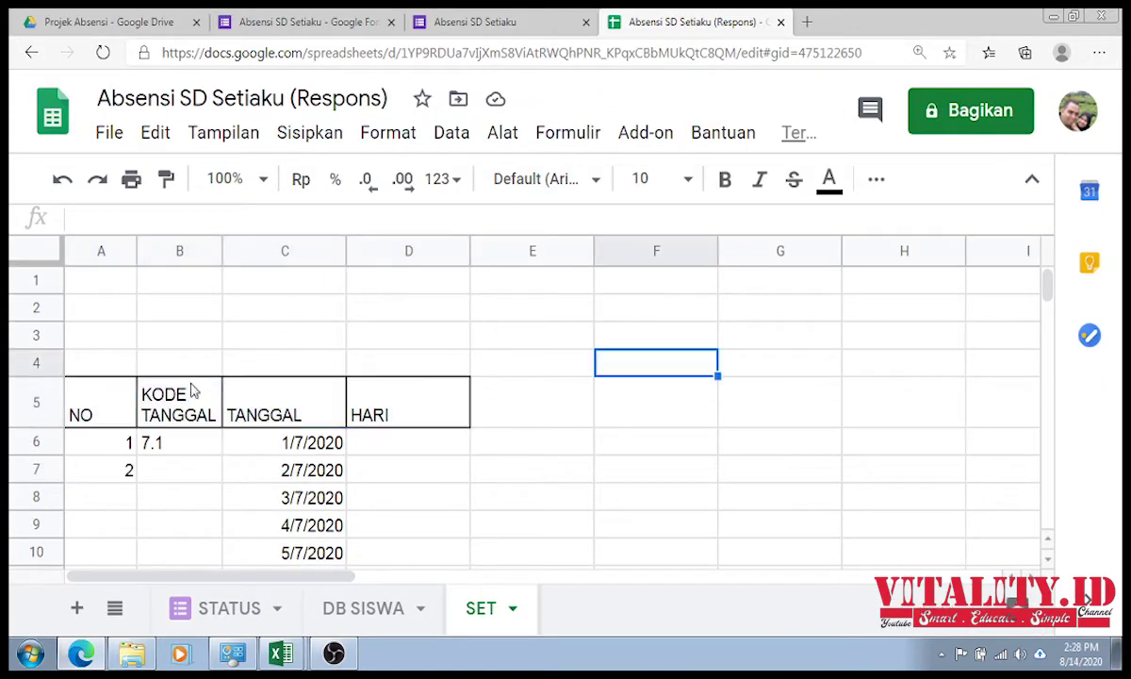
- Widen column B slightly so the wrapped KODE TANGGAL header fits
drag(222, 252, 244, 252)
drag(117, 410, 406, 394)
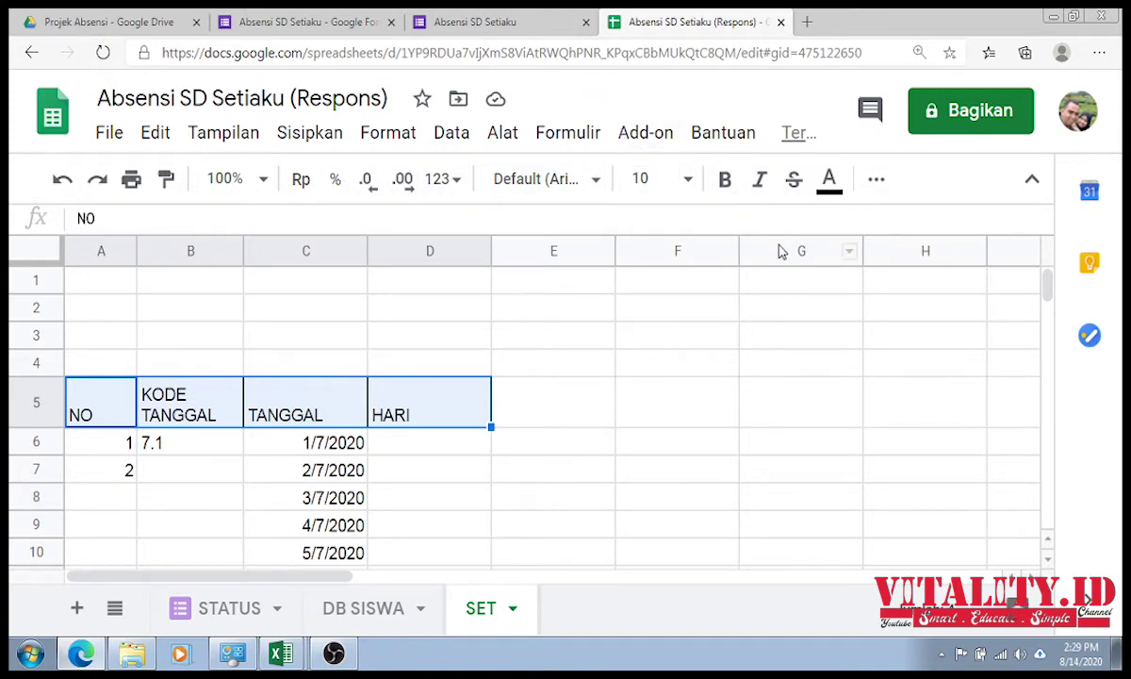
scroll(794, 263, down, 2)
key(ctrl+minus)
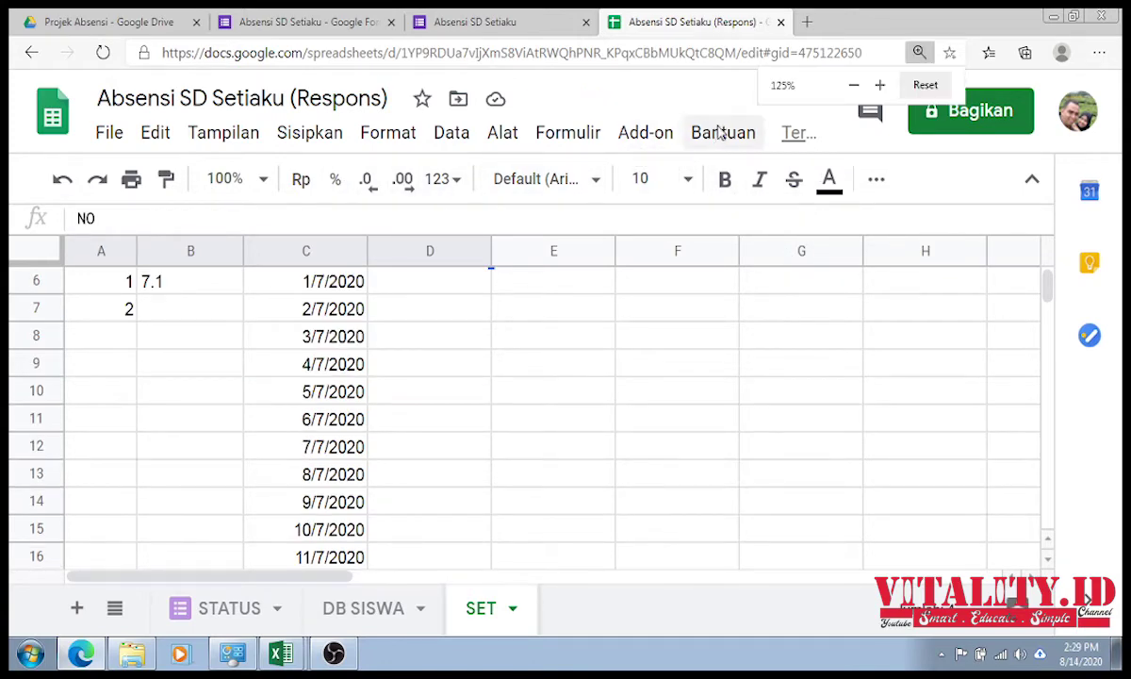
scroll(283, 321, up, 2)
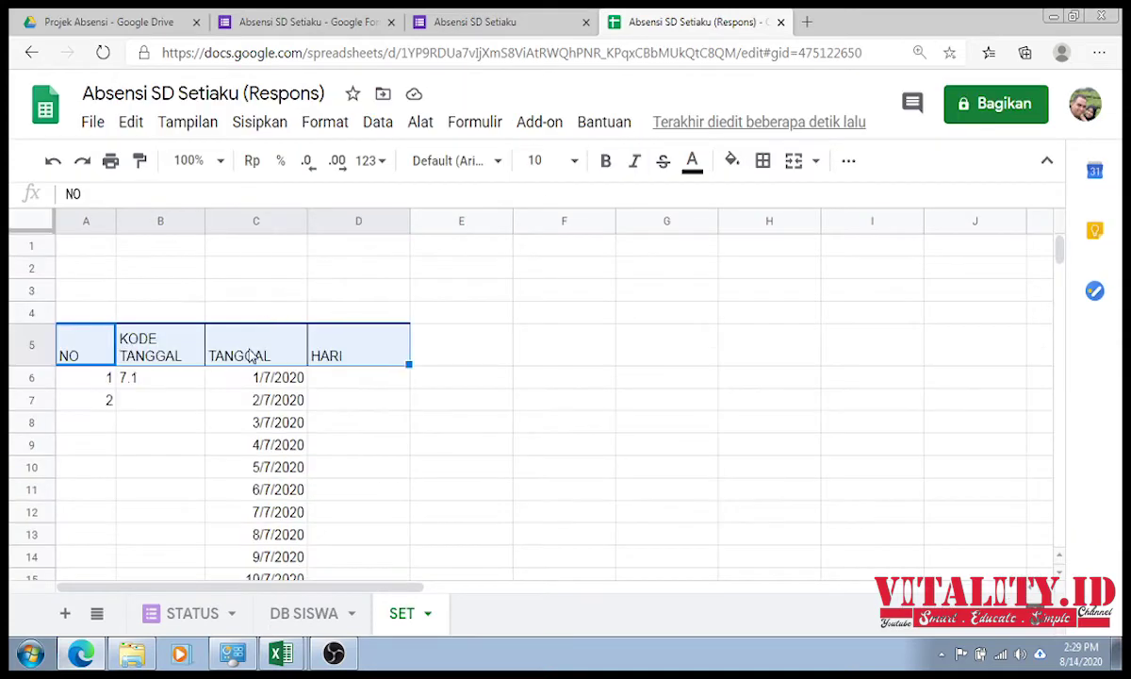
click(314, 400)
- Copy the B6 date code formula down column B, giving codes from 7.1 to 1.26
click(156, 375)
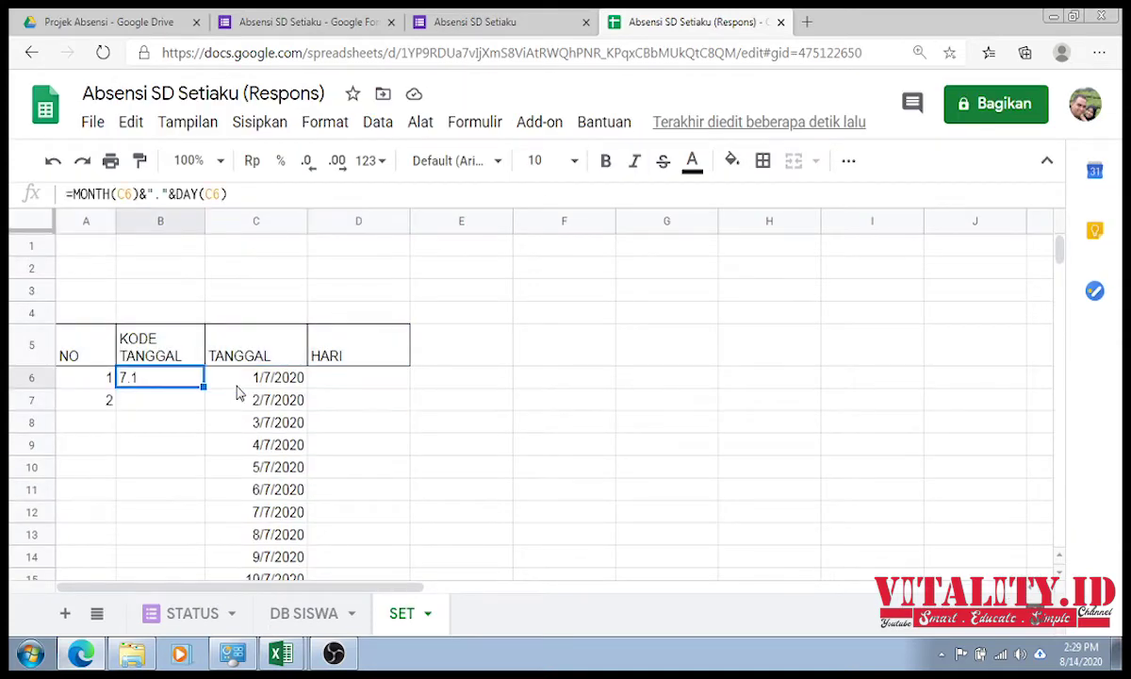
drag(199, 382, 318, 416)
scroll(373, 425, up, 10)
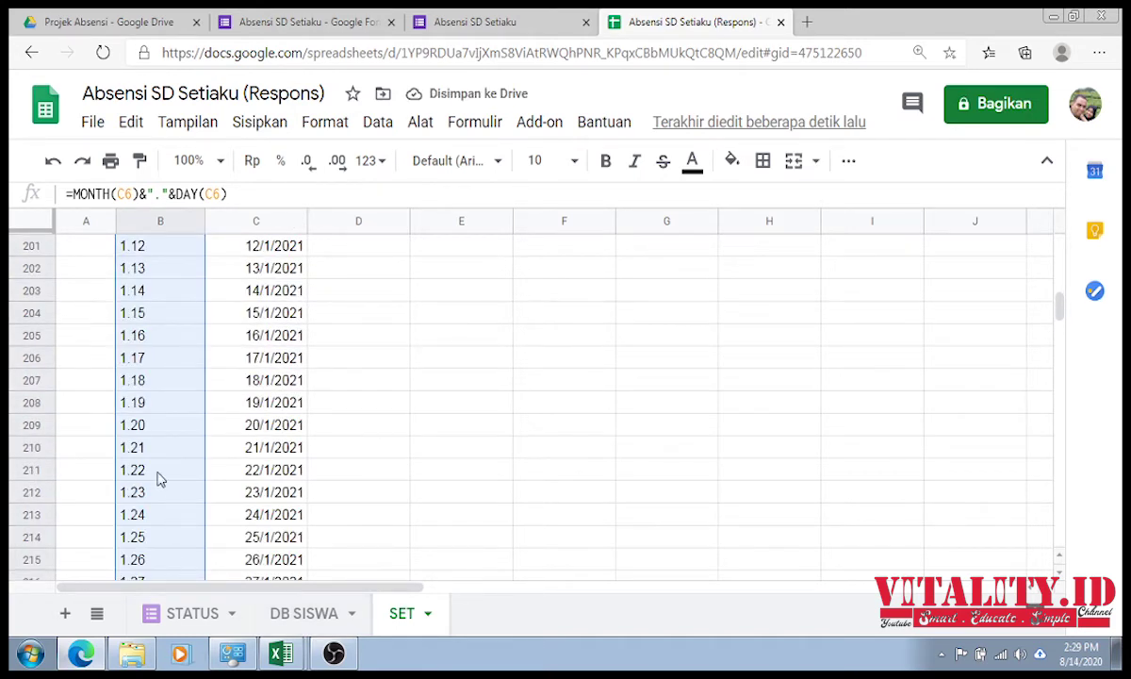
scroll(316, 427, up, 5)
scroll(316, 427, up, 20)
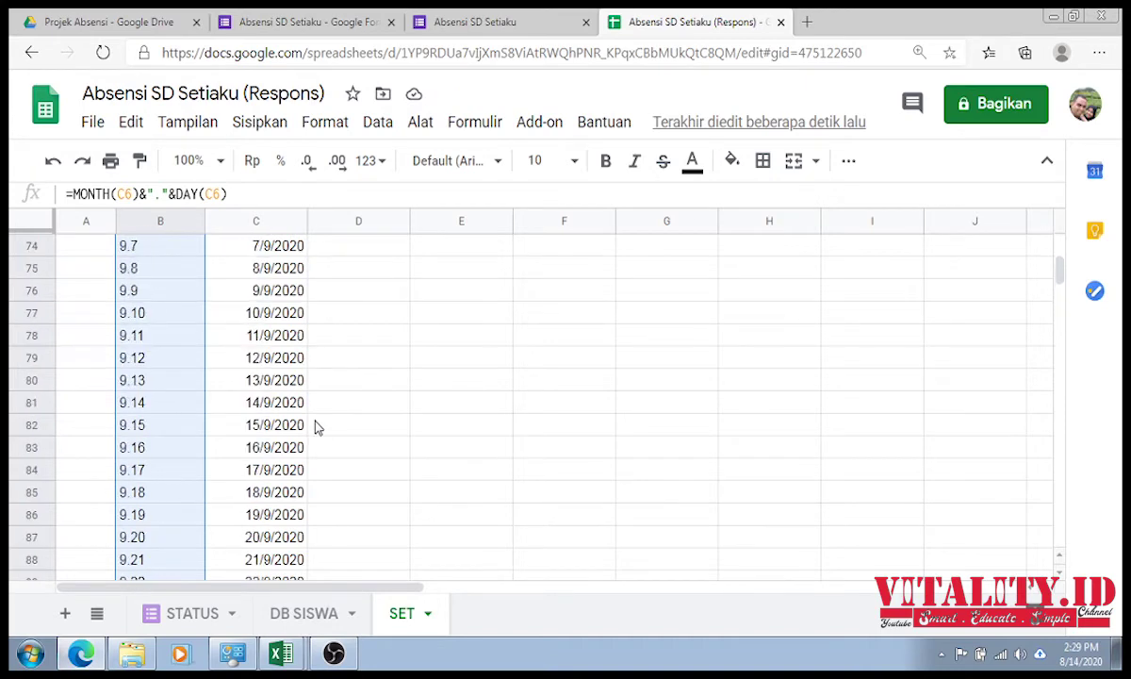
scroll(317, 428, up, 3)
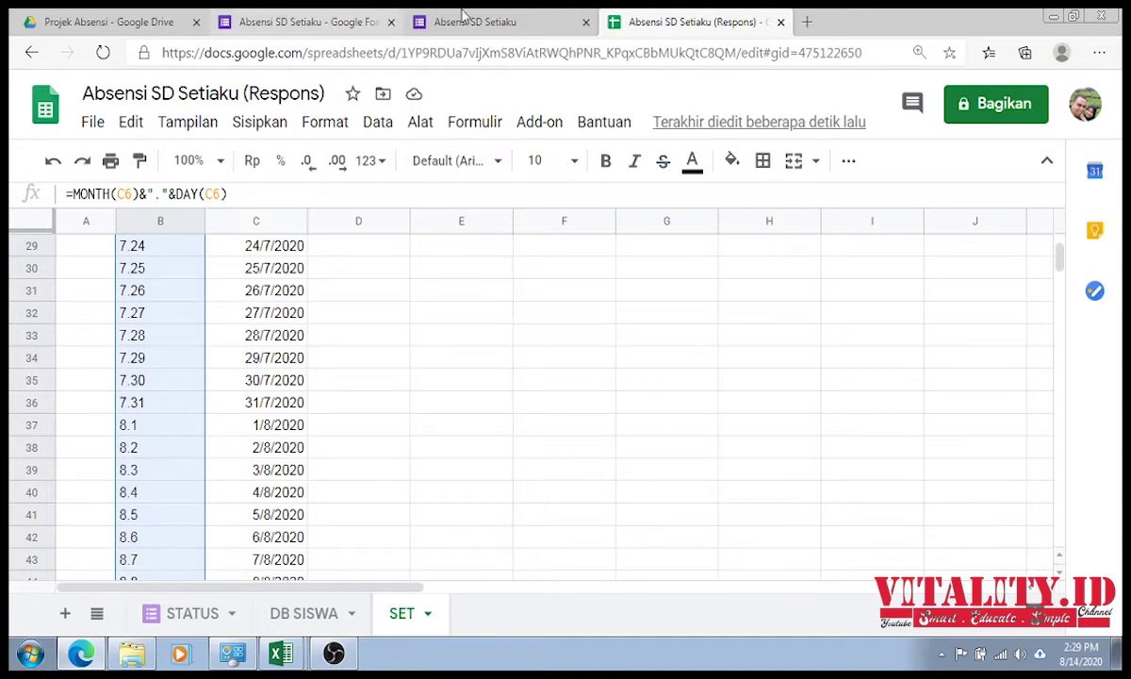
scroll(531, 384, up, 7)
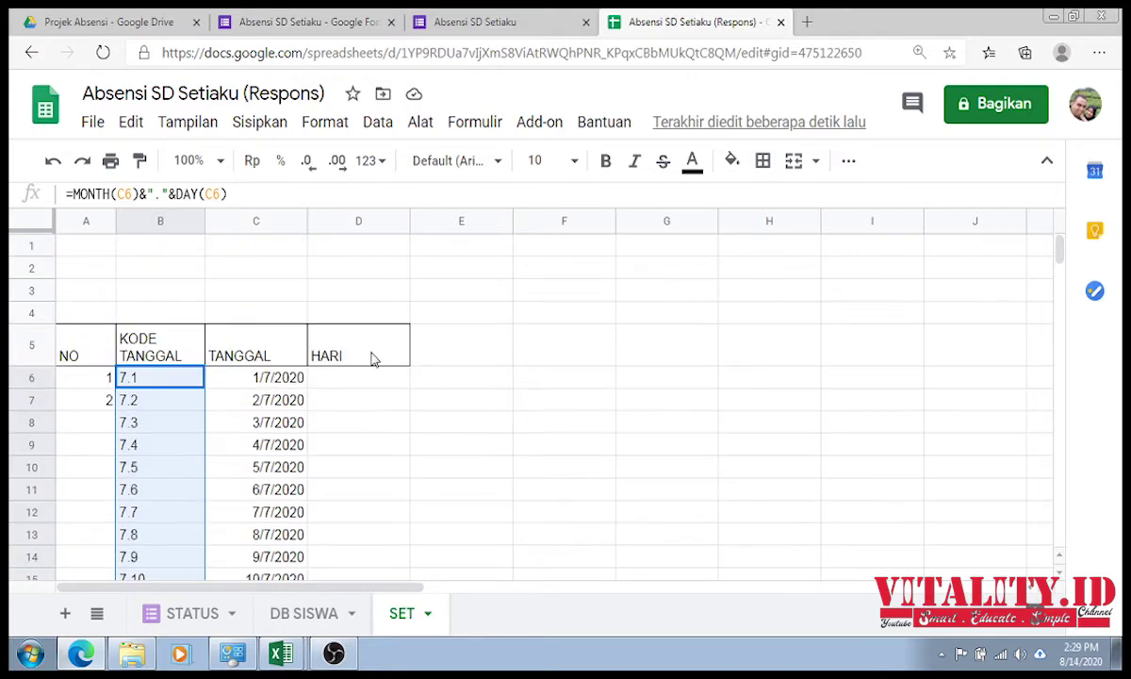
click(378, 372)
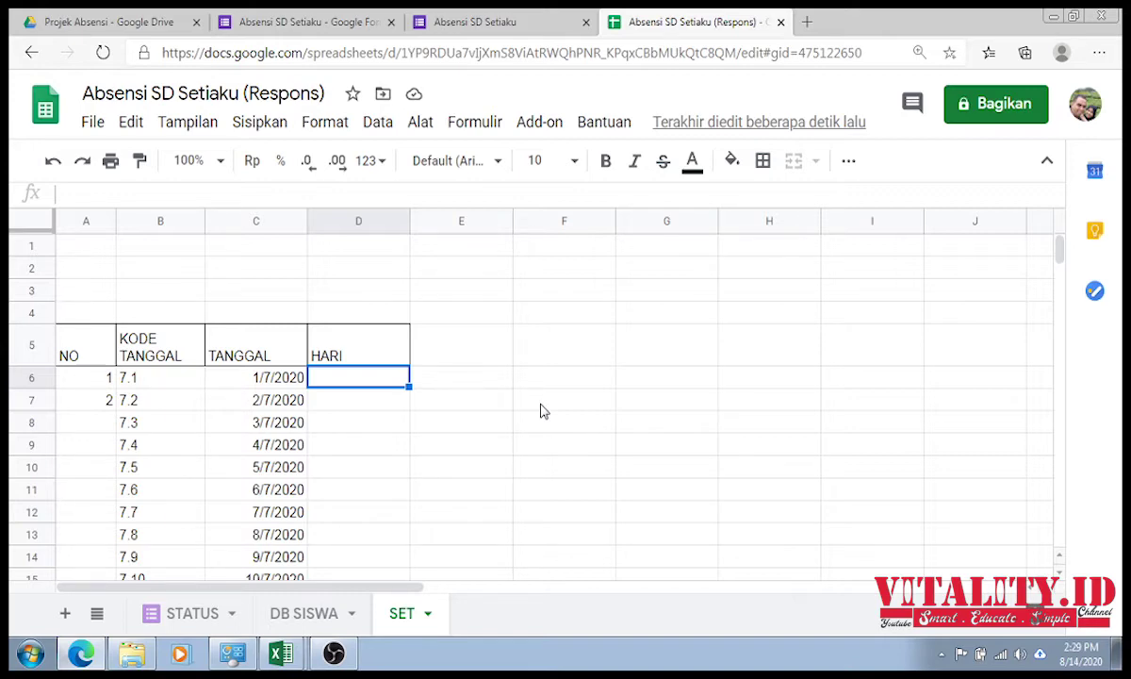
- Enter =TEXT(C6;"DDDD") in D6 to show the weekday name of 1/7/2020
text(=)
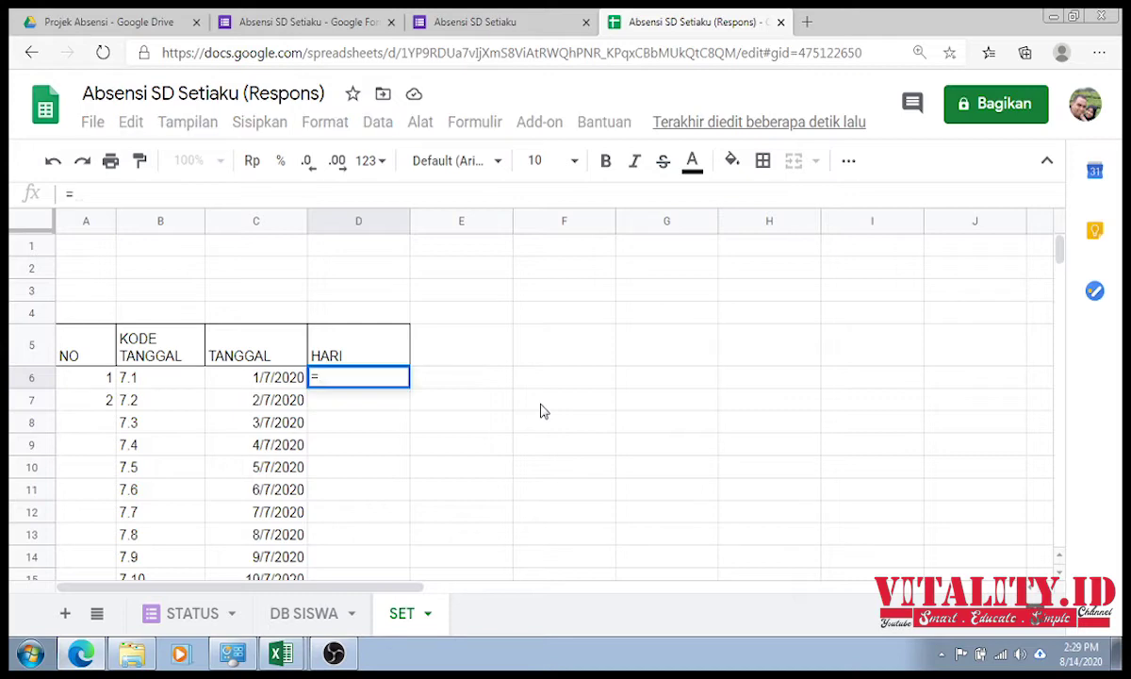
text(TEXT)
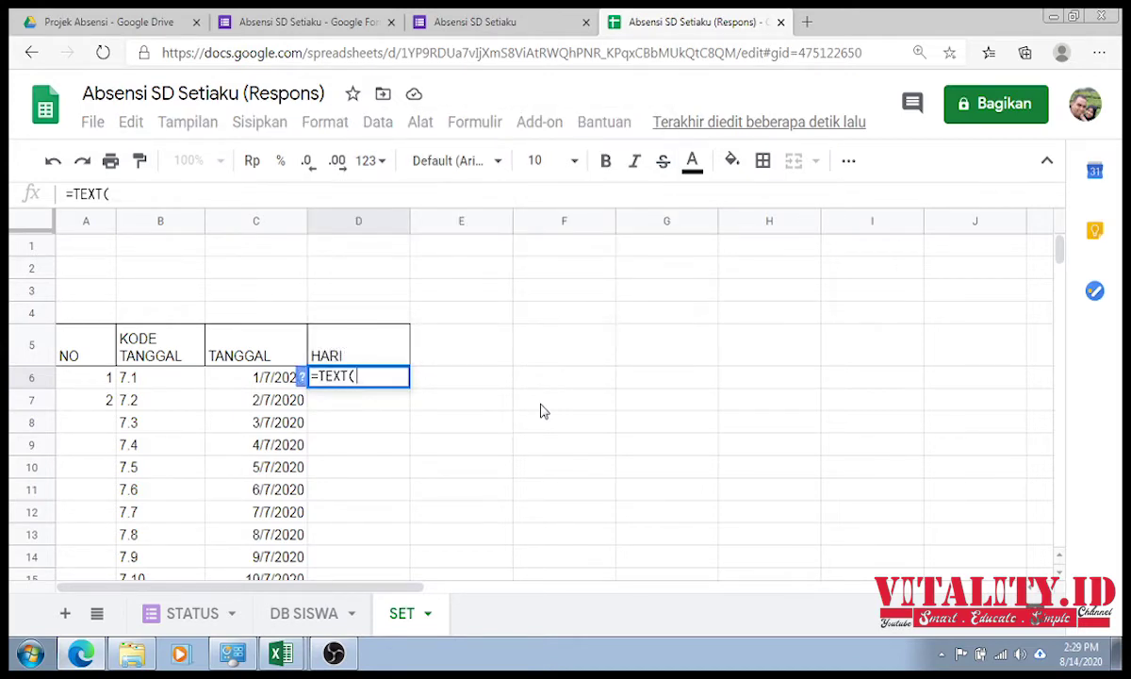
text(()
click(250, 377)
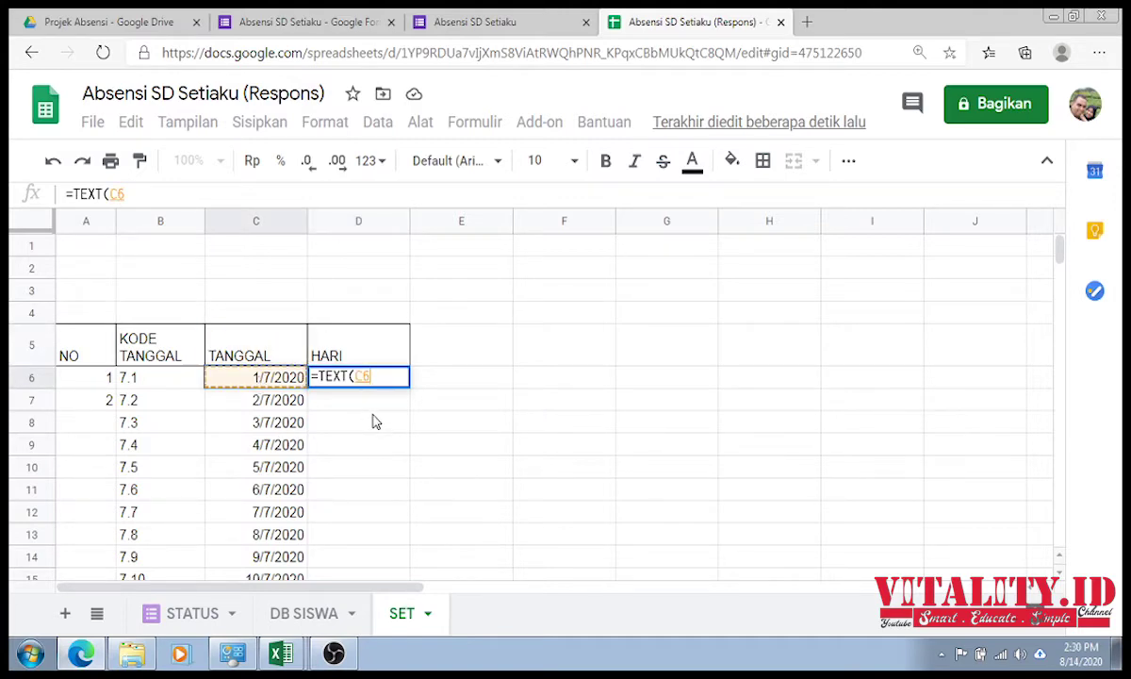
text(;)
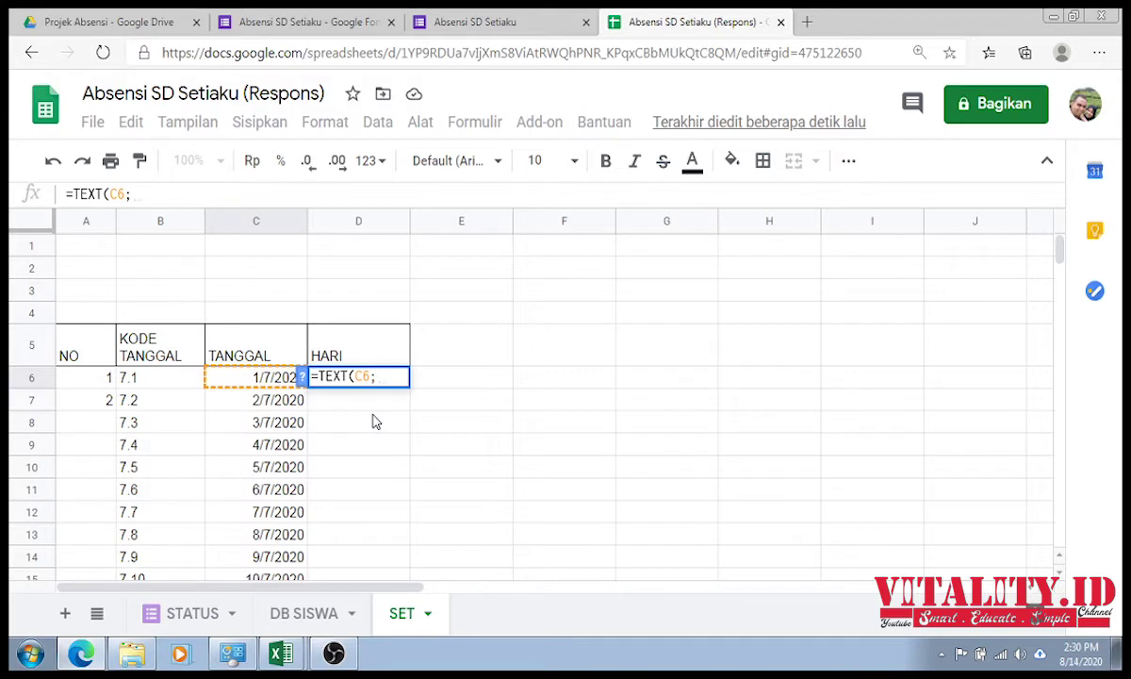
text(")
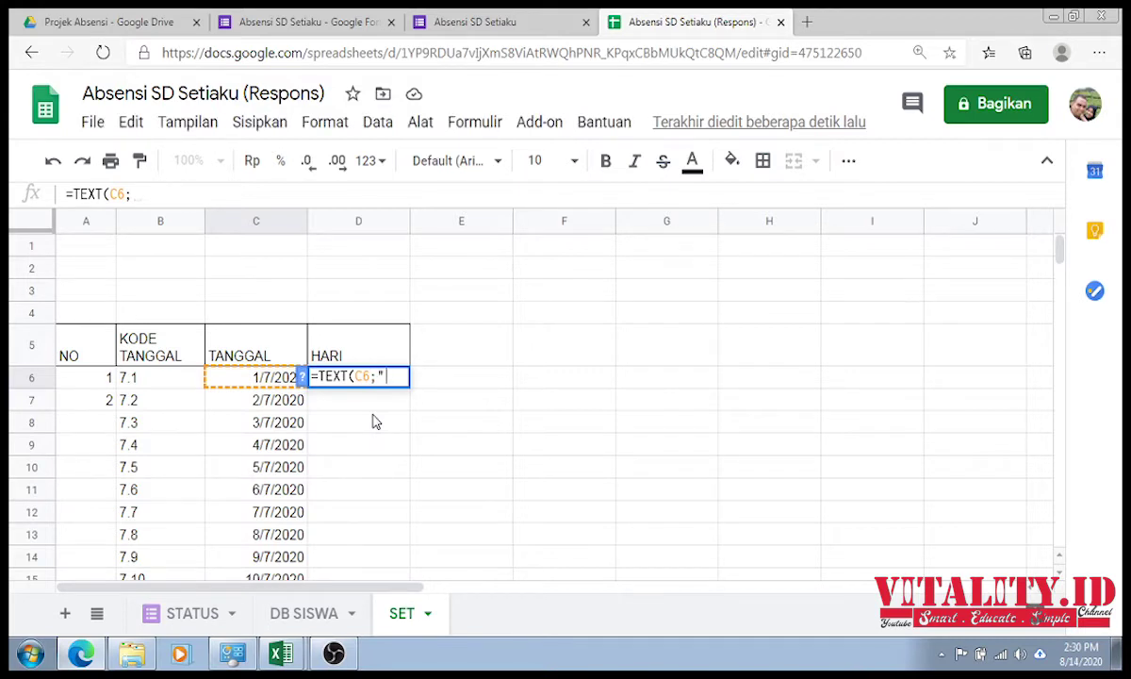
text(DDDD)
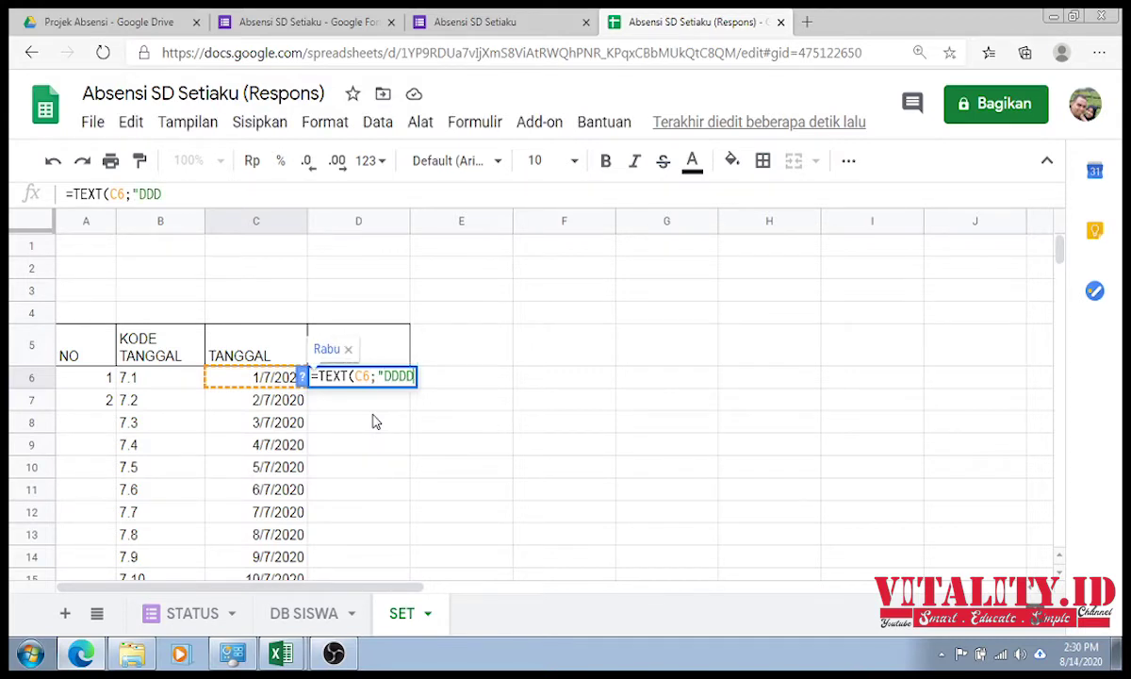
text(")
key(Return)
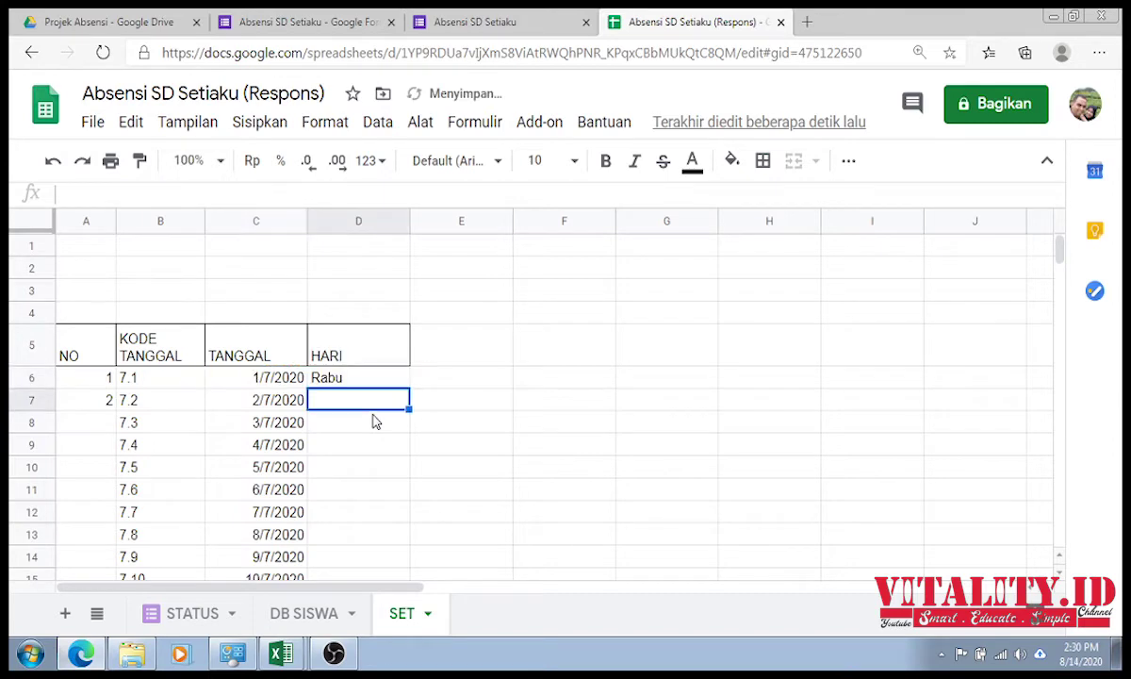
- Copy the weekday formula down column D, then select header cells A5:D5
click(401, 379)
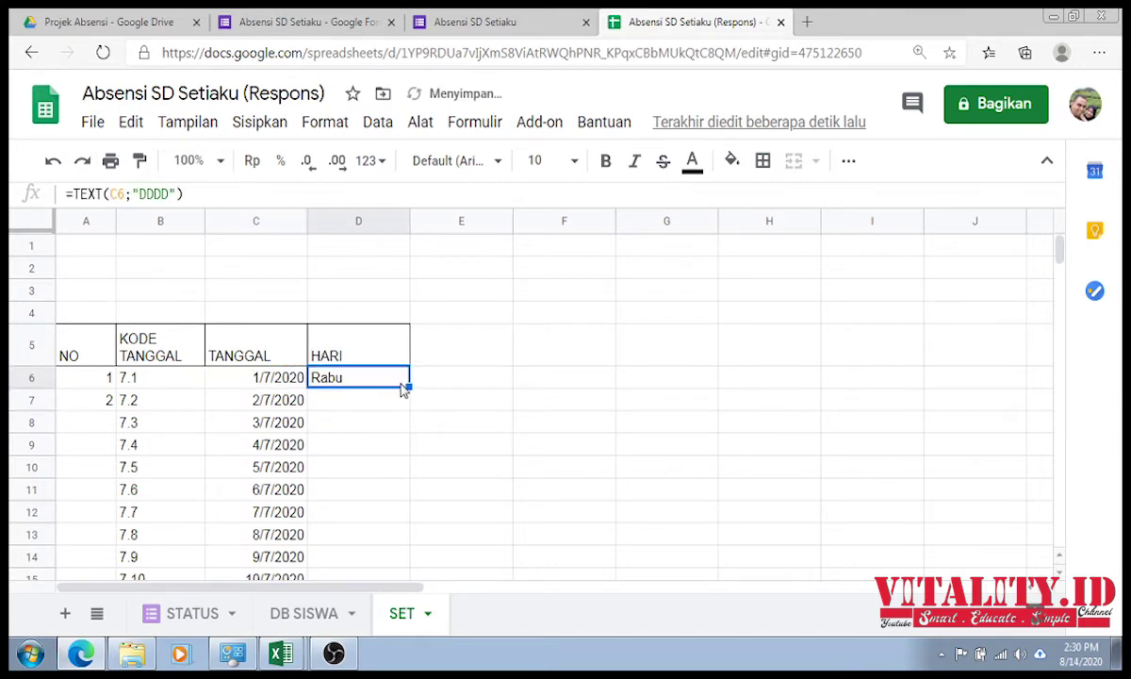
drag(408, 387, 405, 189)
drag(407, 454, 407, 455)
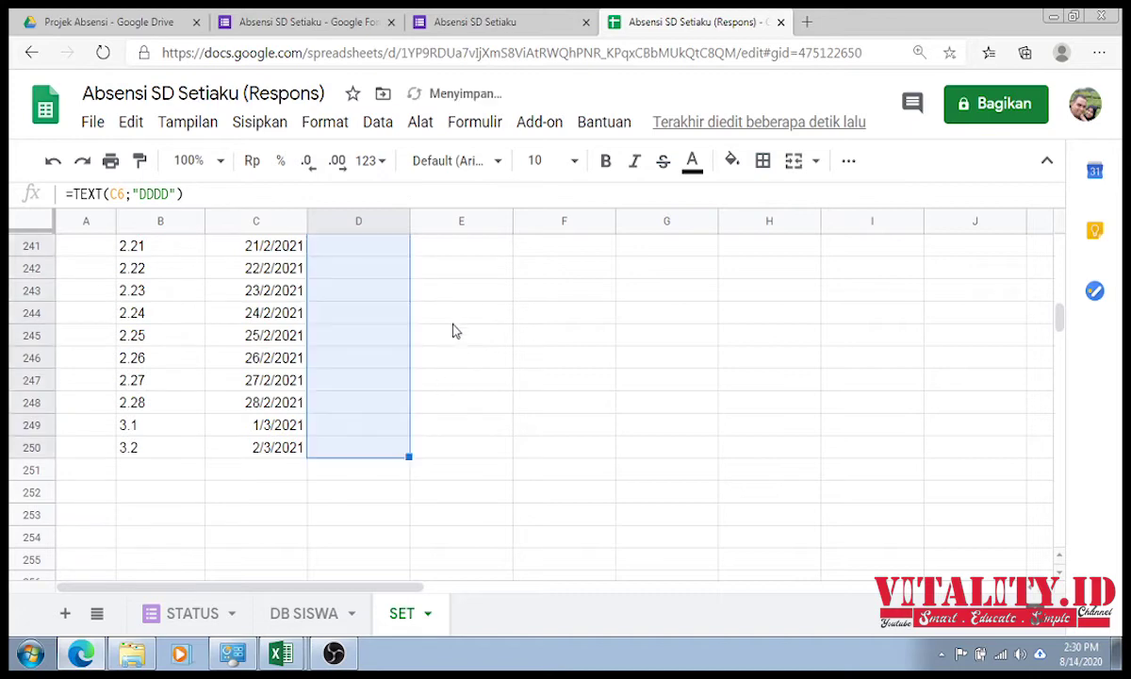
scroll(453, 330, up, 20)
scroll(452, 330, up, 20)
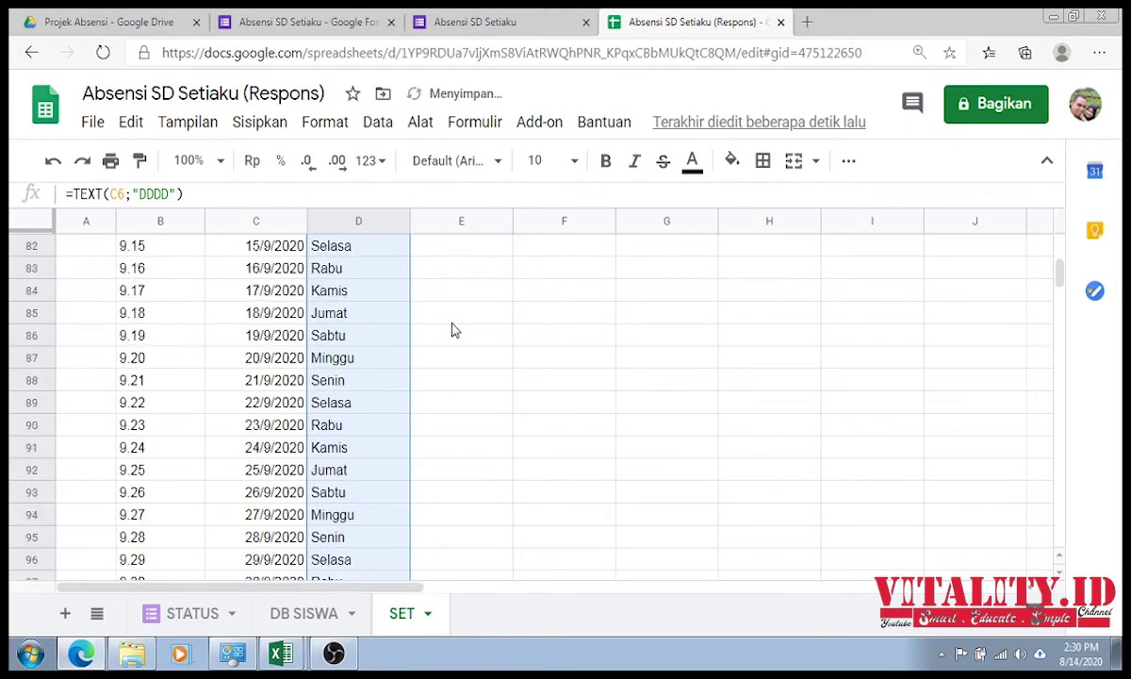
click(516, 346)
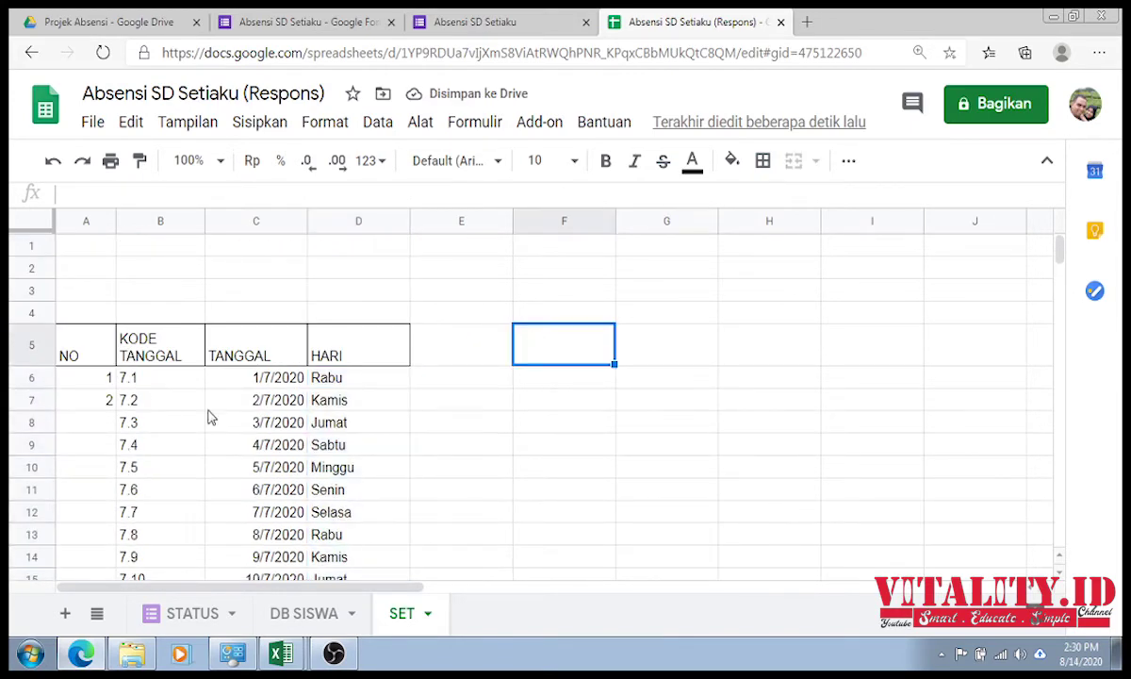
drag(74, 325, 368, 359)
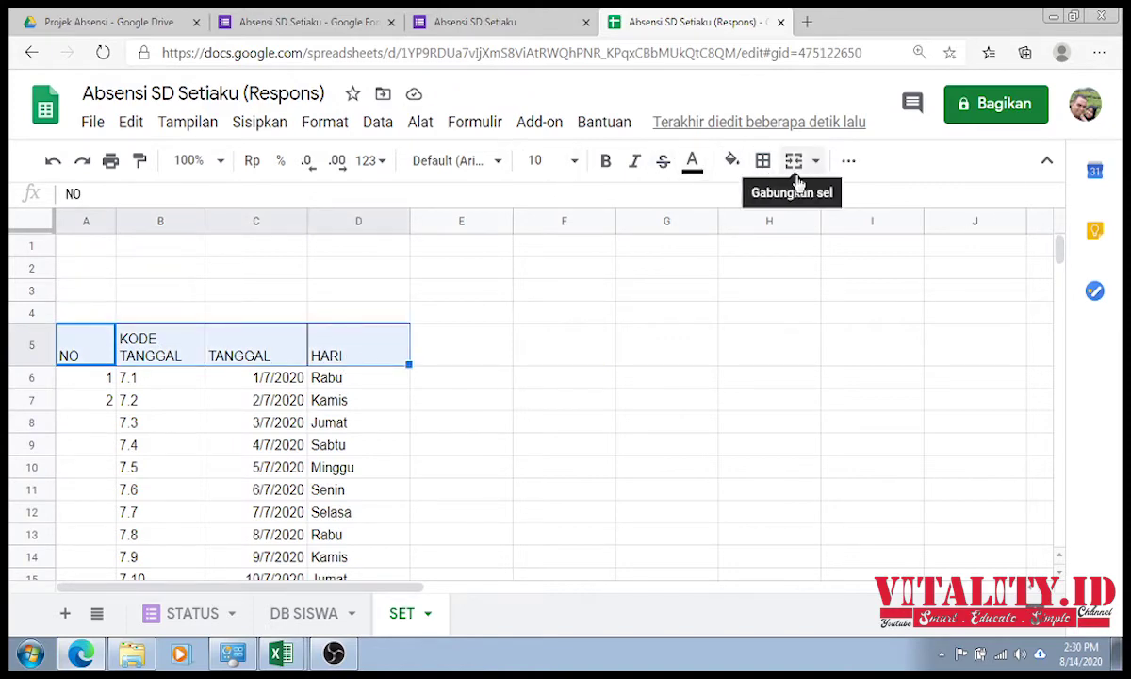
- Centre the NO, KODE TANGGAL, TANGGAL and HARI header text
click(848, 161)
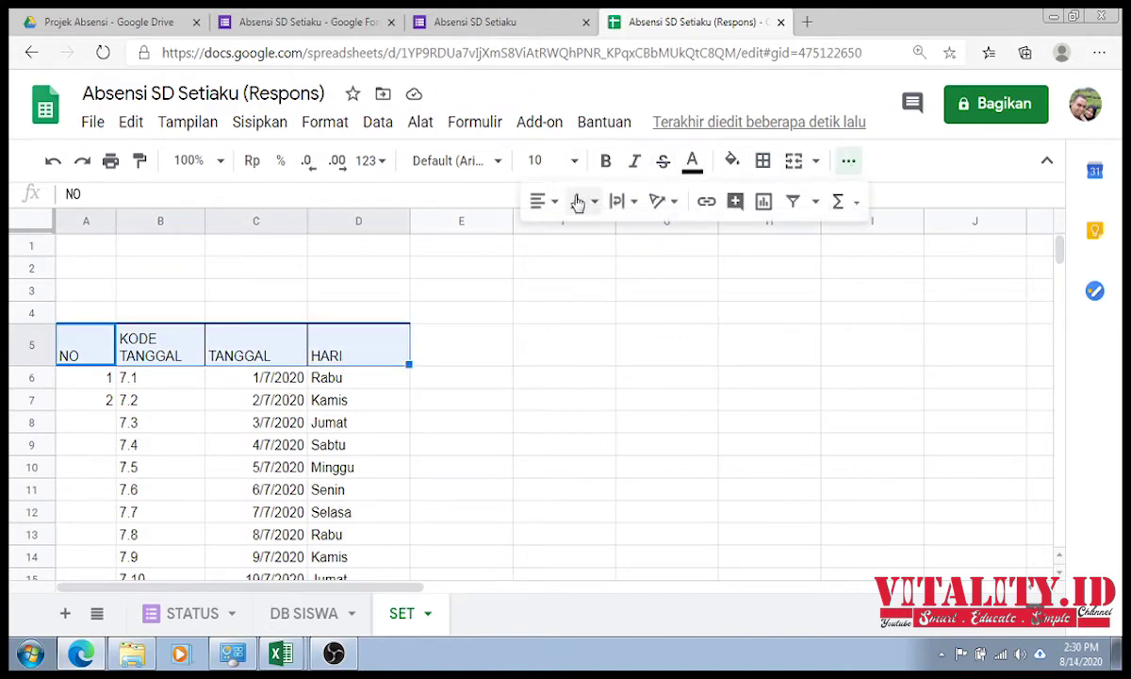
click(538, 200)
click(565, 240)
click(518, 359)
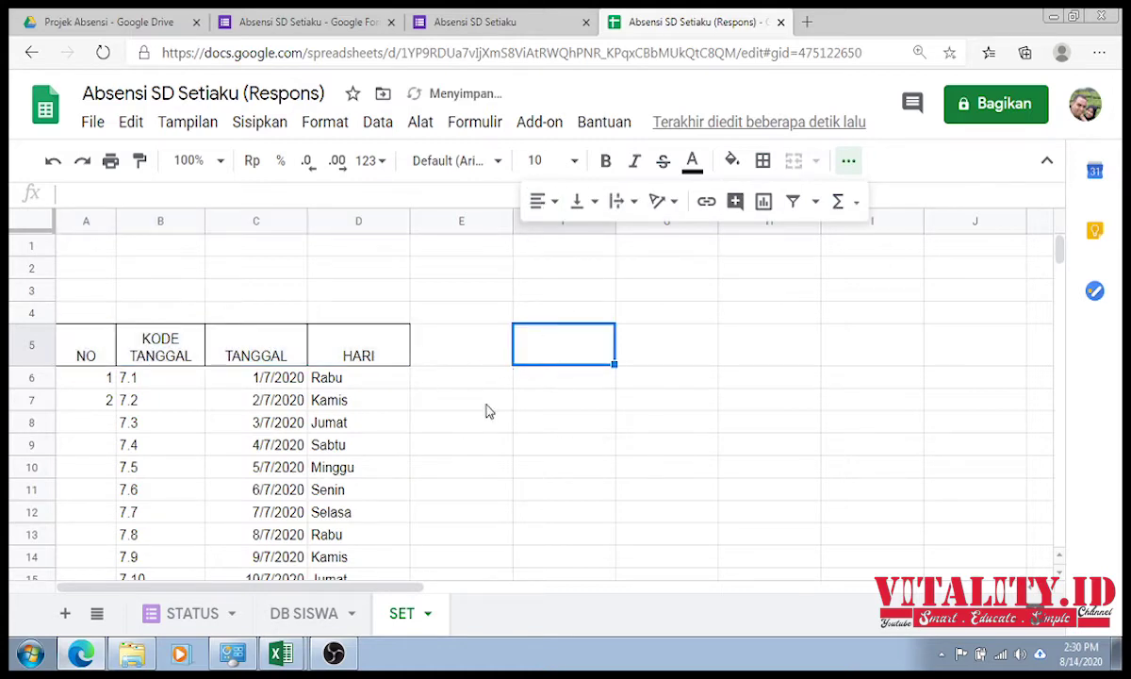
- Continue the 1, 2 numbering down the NO column for every date row
drag(86, 381, 108, 641)
click(462, 406)
scroll(462, 394, up, 20)
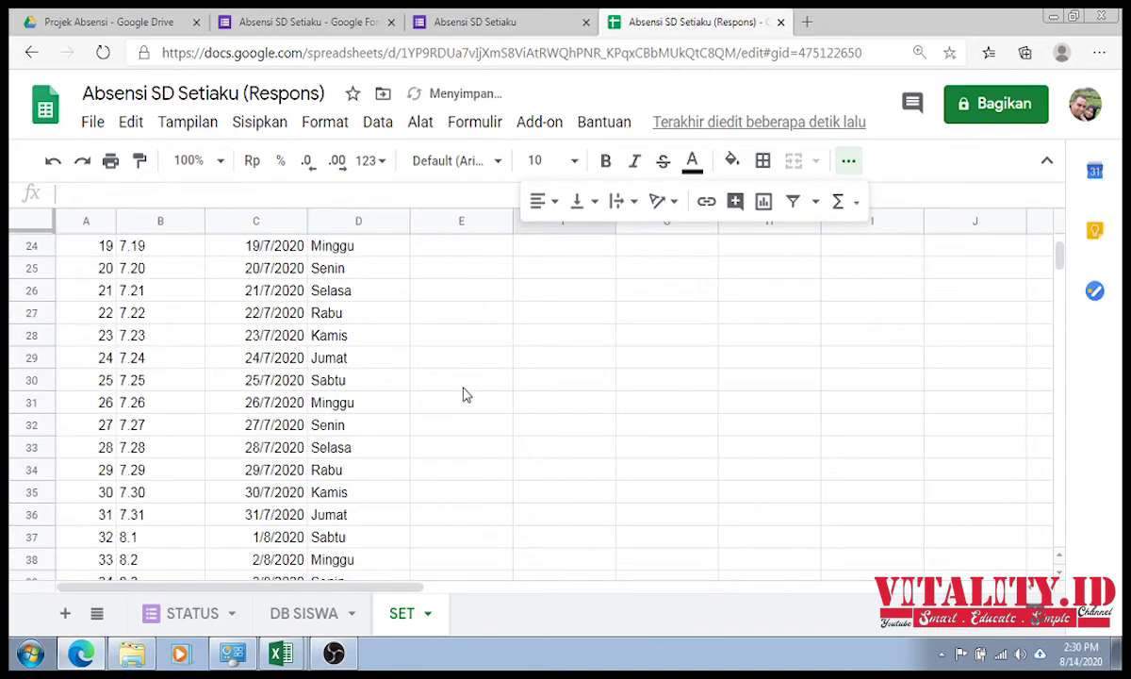
scroll(463, 394, up, 8)
click(582, 357)
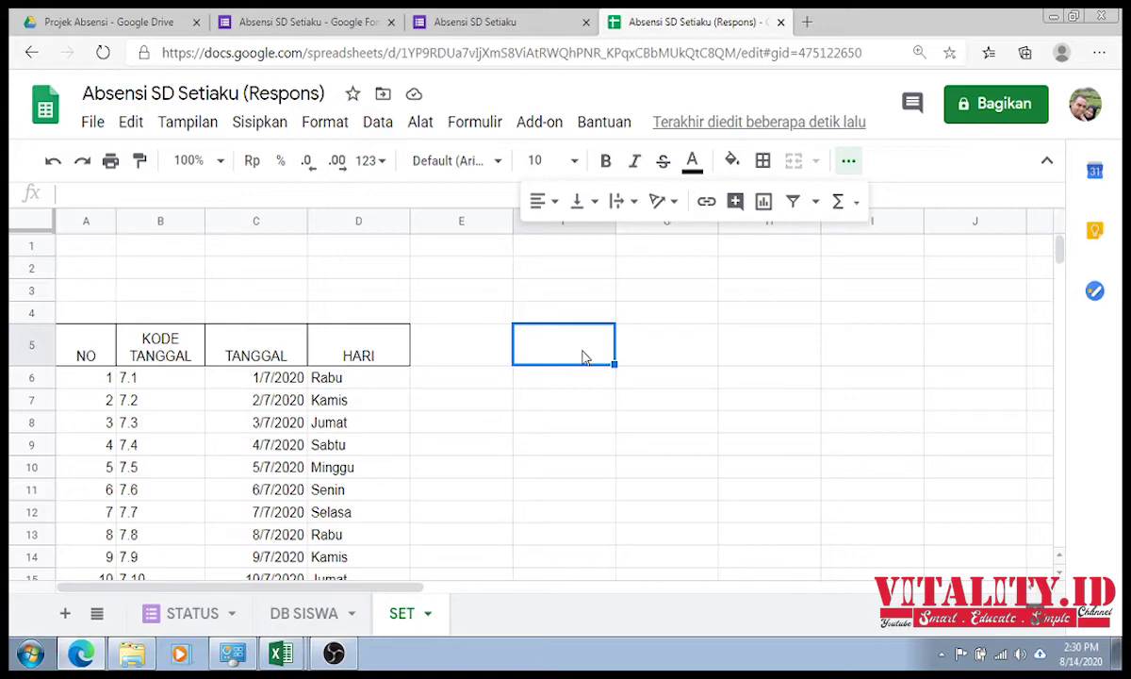
- Enter the table headers No, Bulan and Kode Bulan in F5:H5
text(nO)
key(Tab)
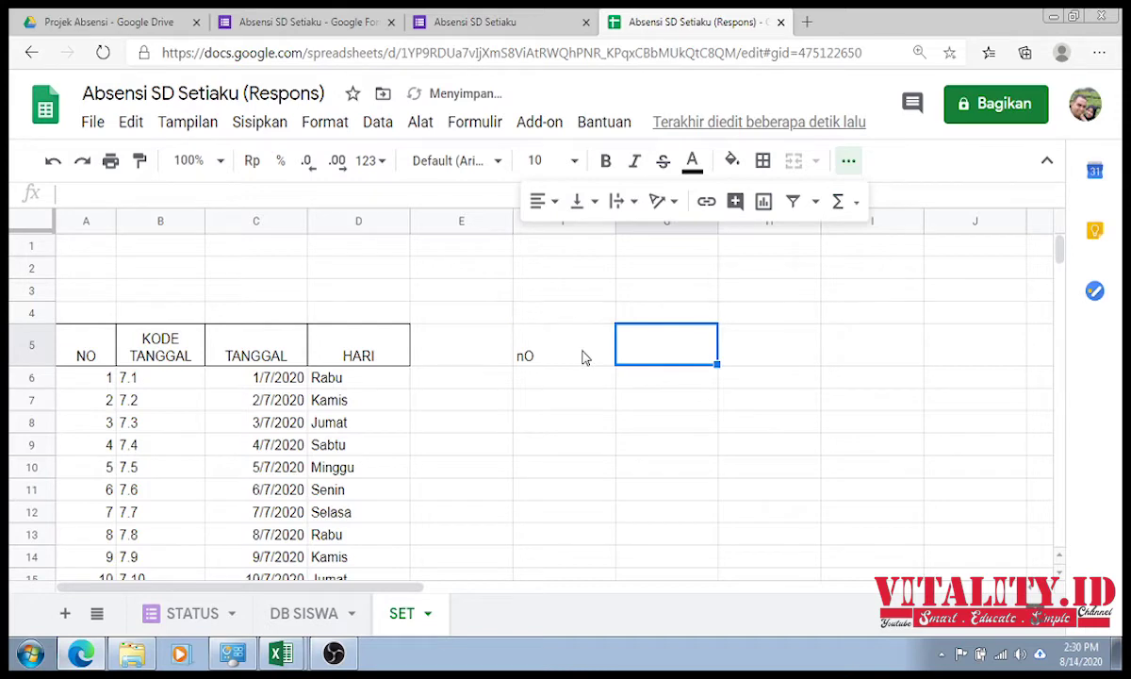
click(583, 357)
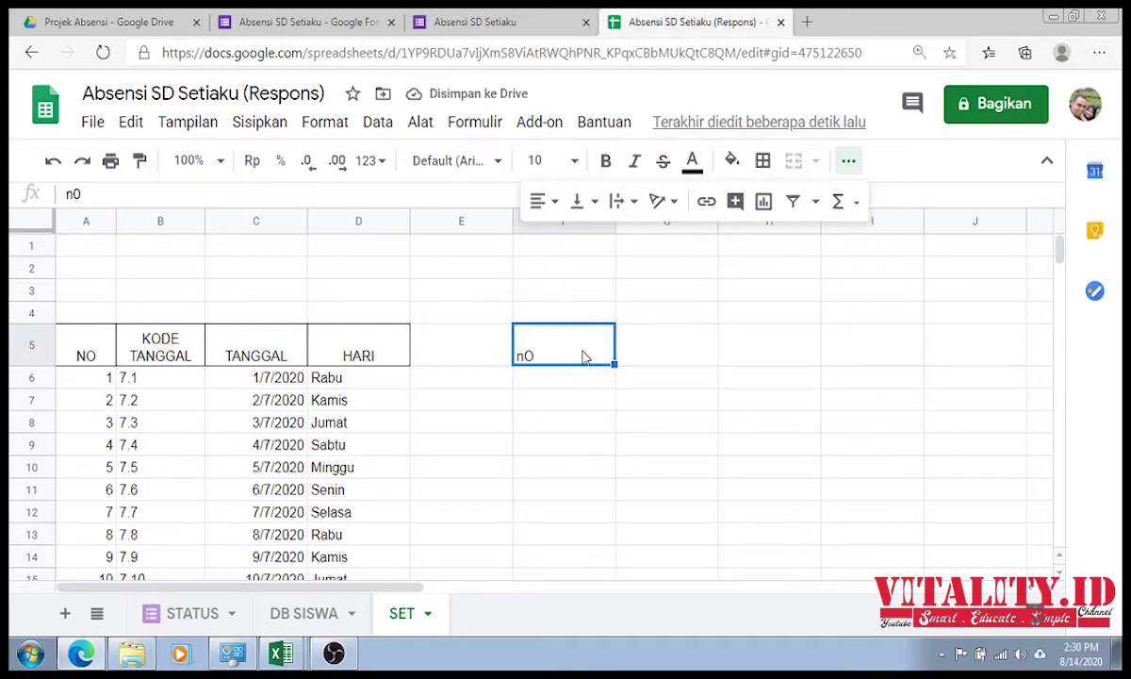
text(No)
key(Tab)
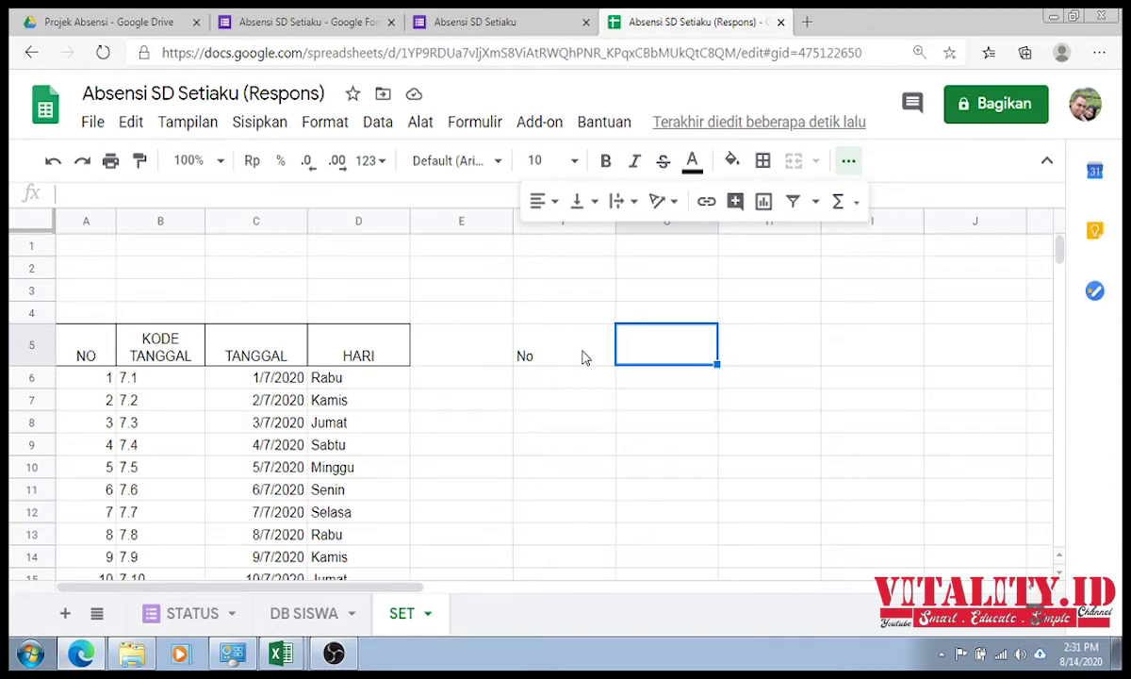
text(Bulan)
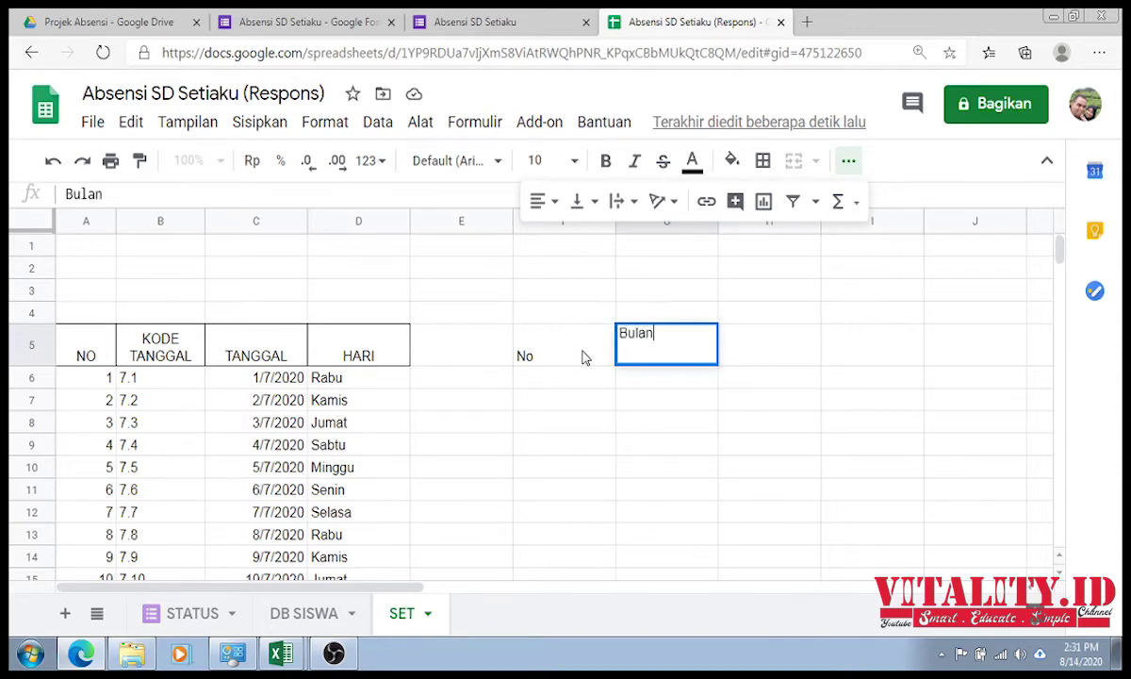
key(Return)
key(Tab)
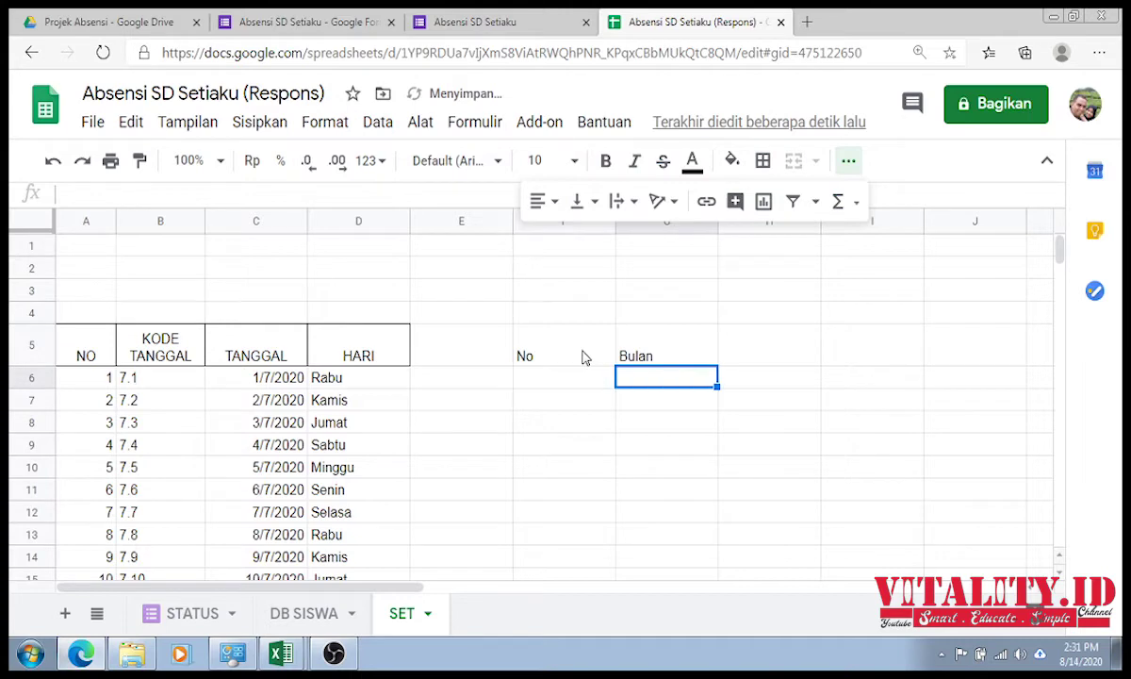
key(Up)
key(Right)
text(K)
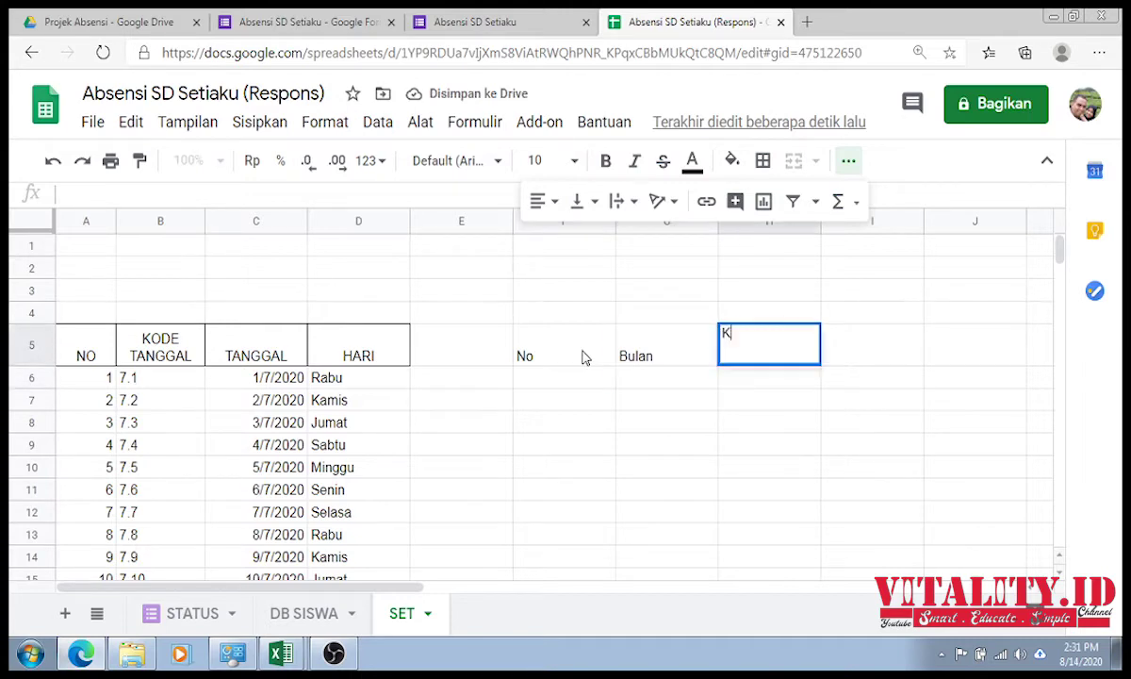
text(ode Bulan)
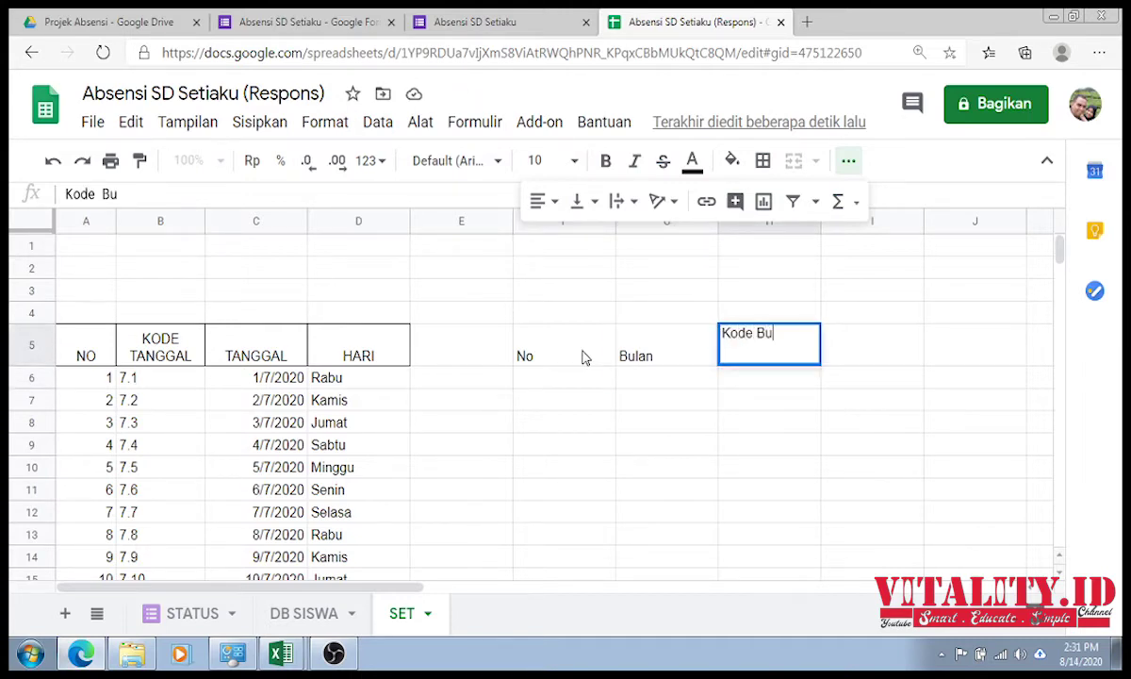
key(Return)
key(Left)
key(Left)
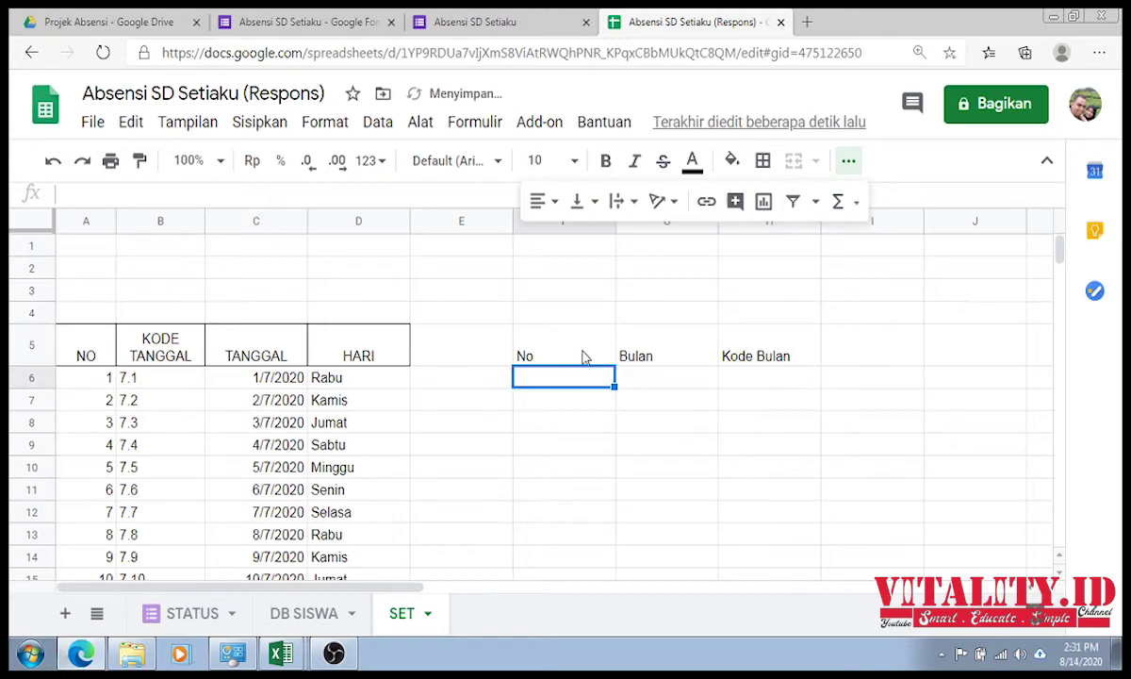
- Add the first rows: 1, juli, 7, then 2 with Agustus, 8
text(1)
key(Tab)
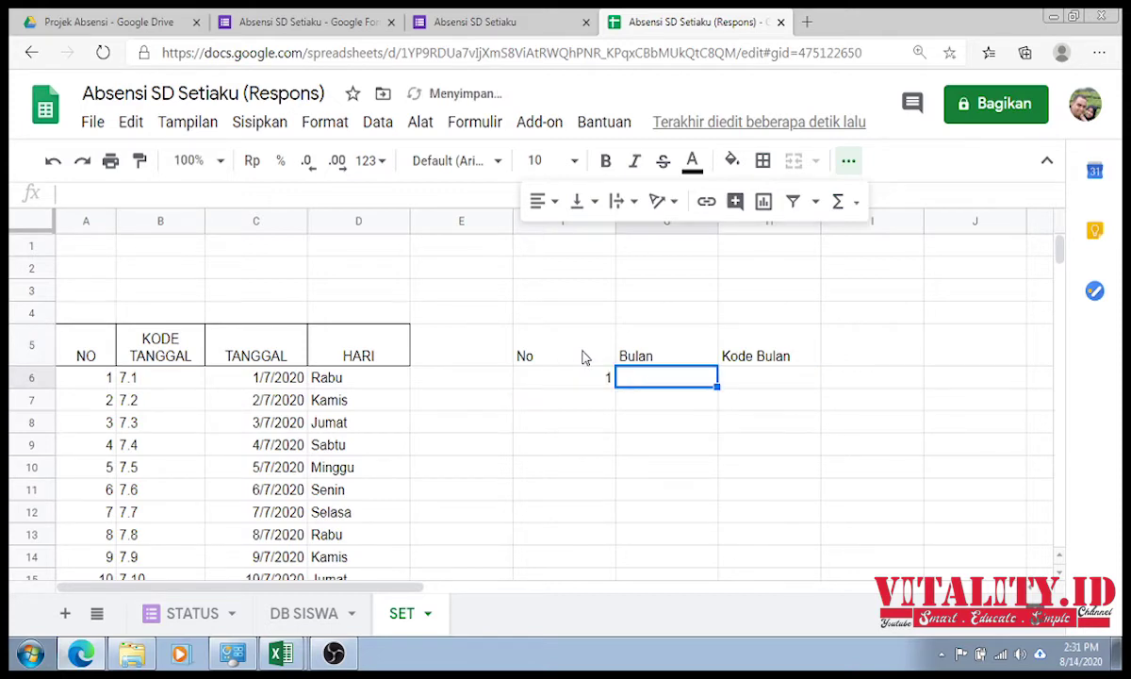
text(juli)
key(Tab)
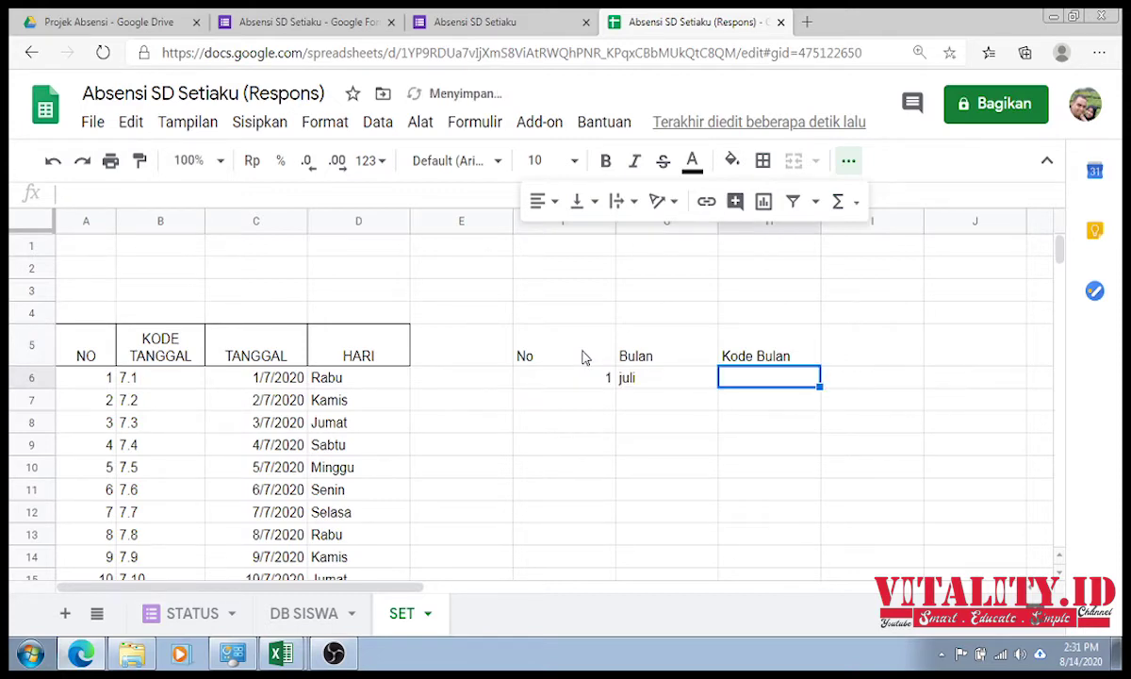
text(7)
key(Return)
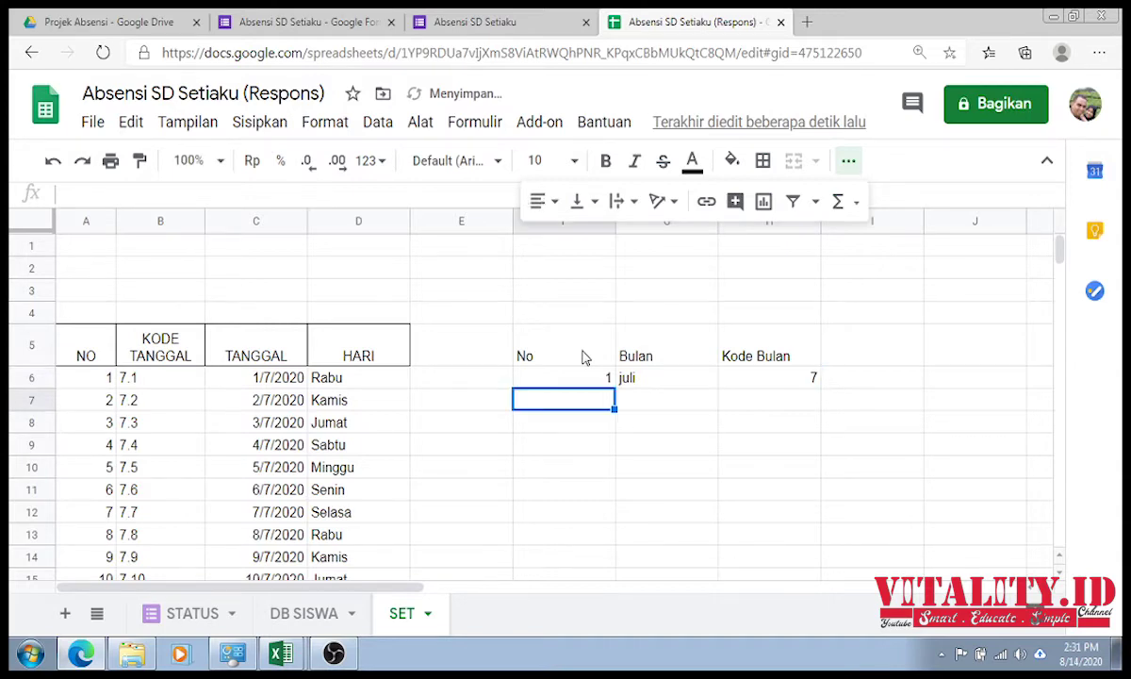
text(2)
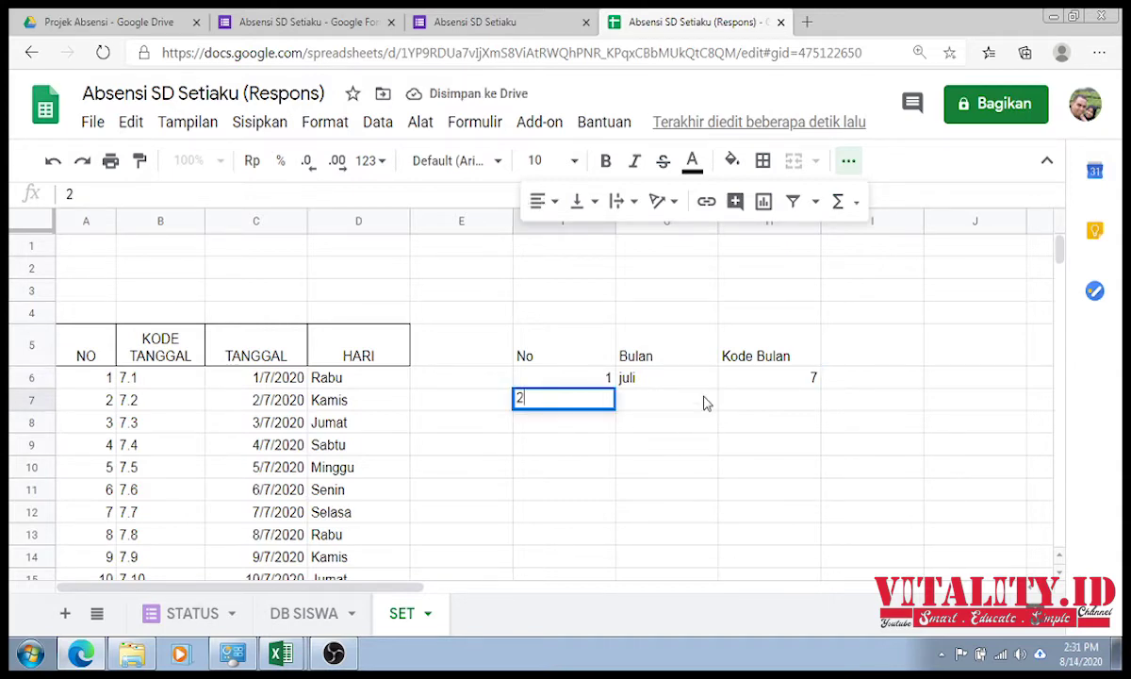
click(702, 397)
text(a)
key(BackSpace)
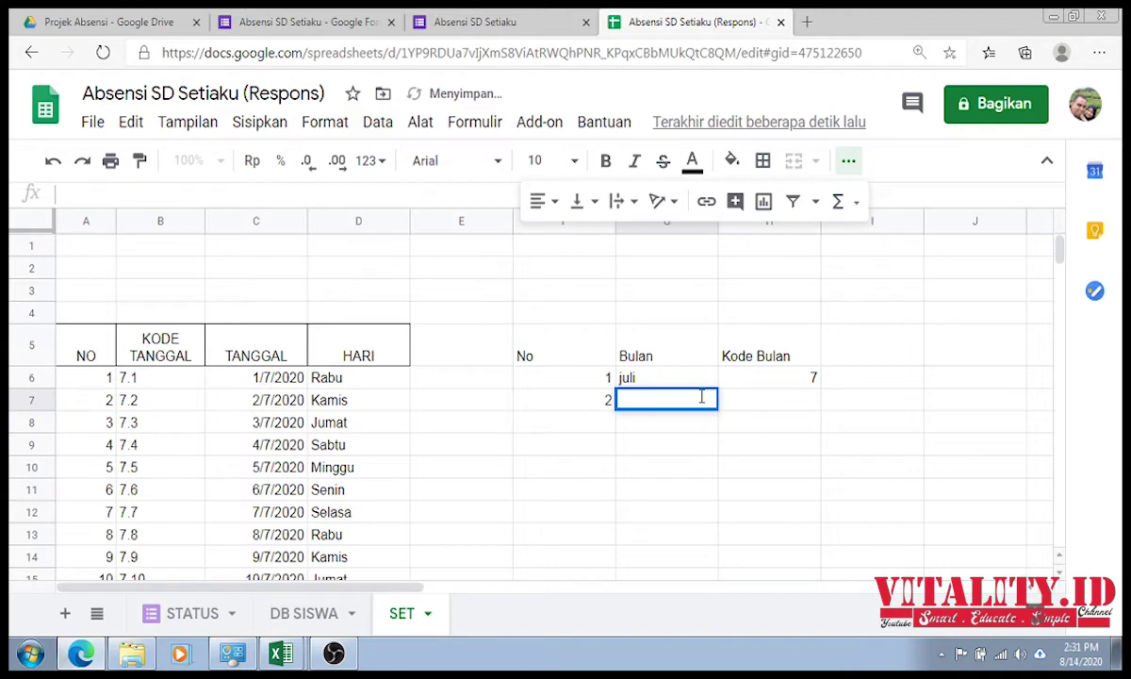
text(Agustus)
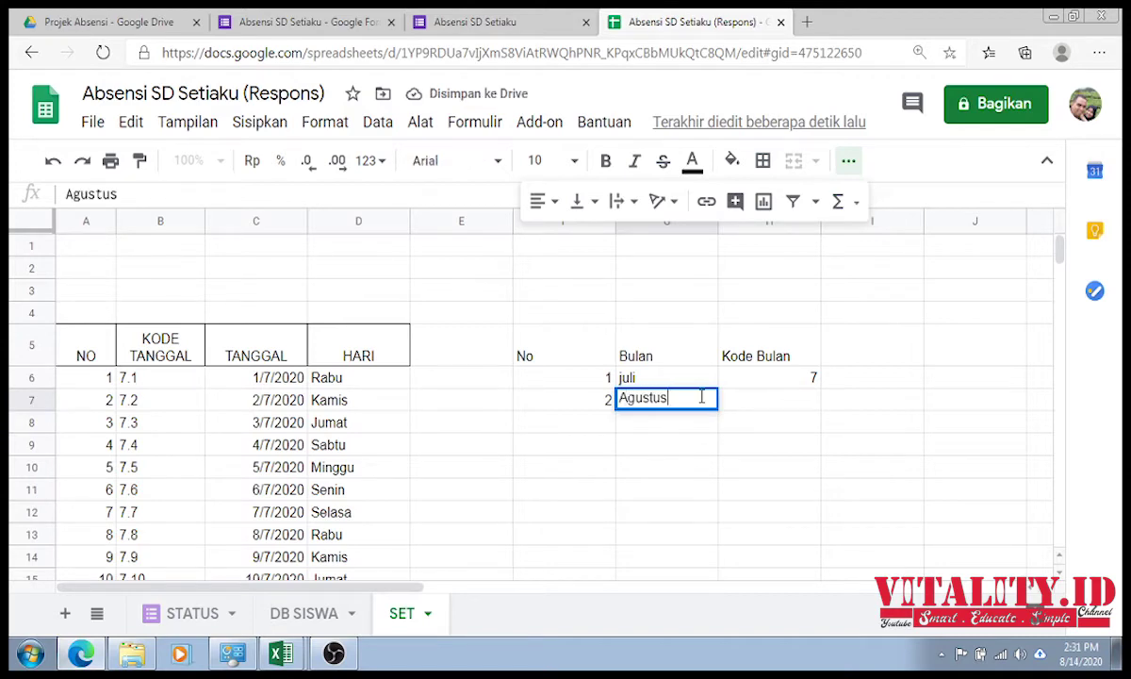
key(Tab)
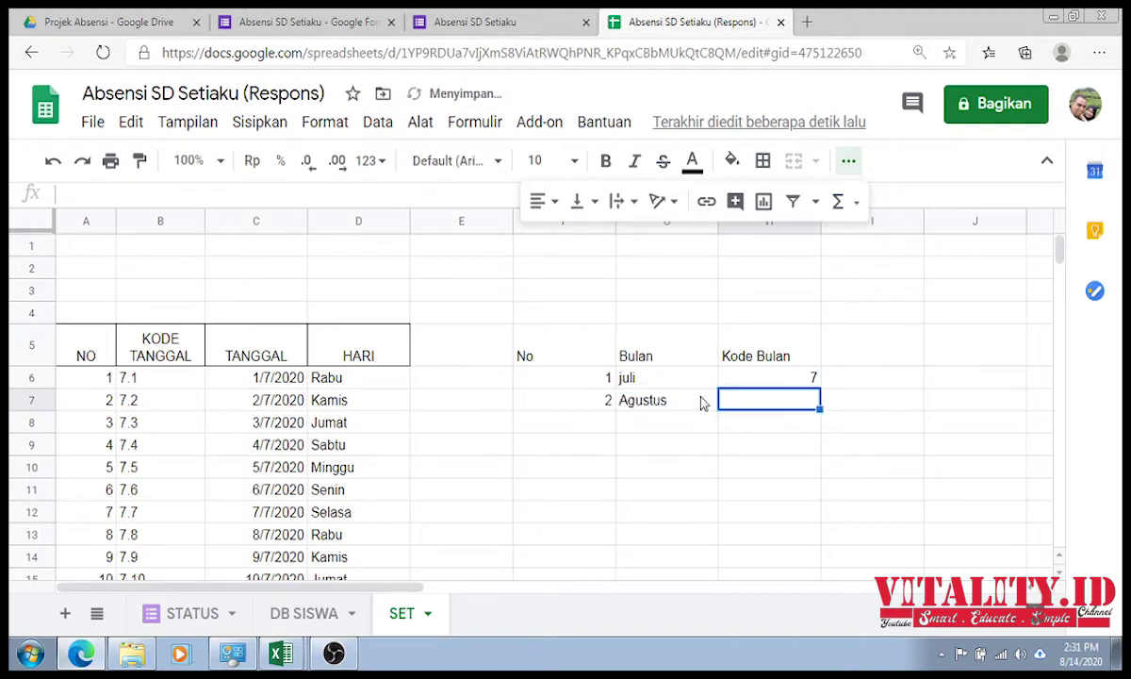
text(8)
key(Return)
- Add September with code 9, Oktober with 10 and November with 11
text(Se)
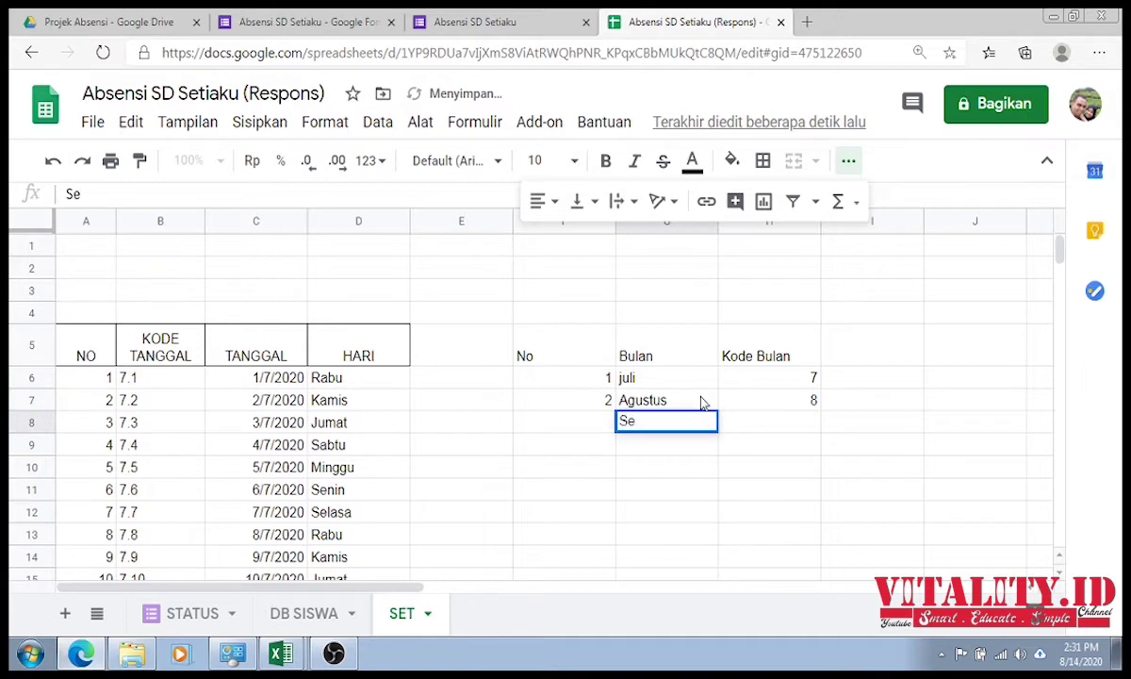
text(ptember)
key(Tab)
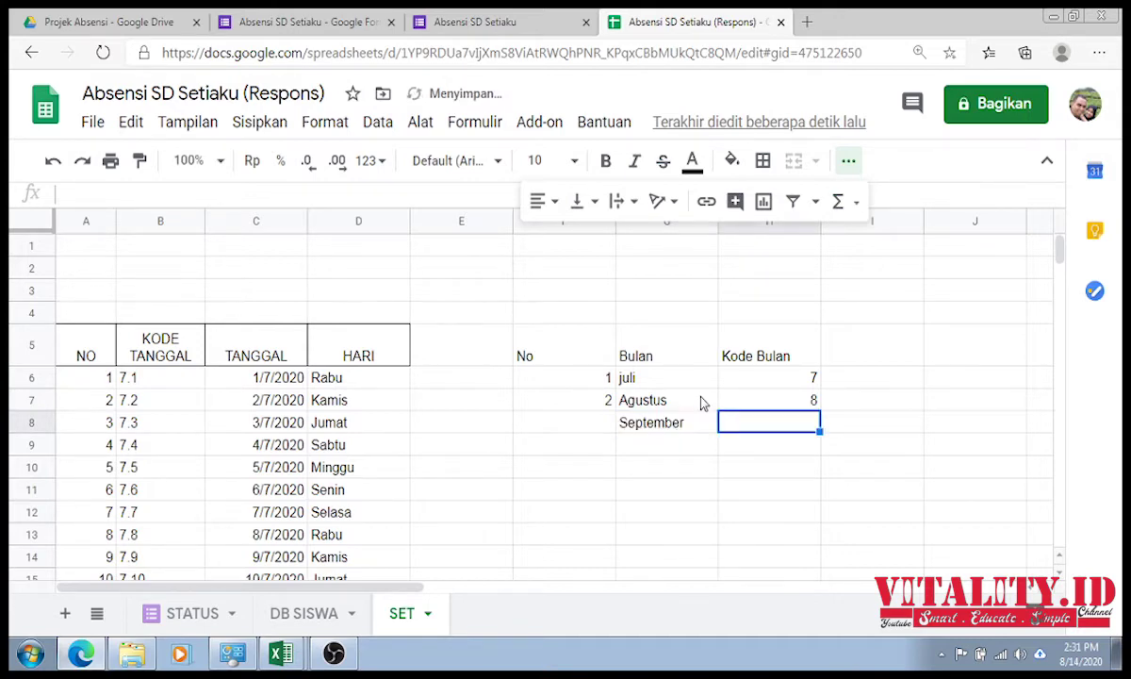
text(9)
key(Return)
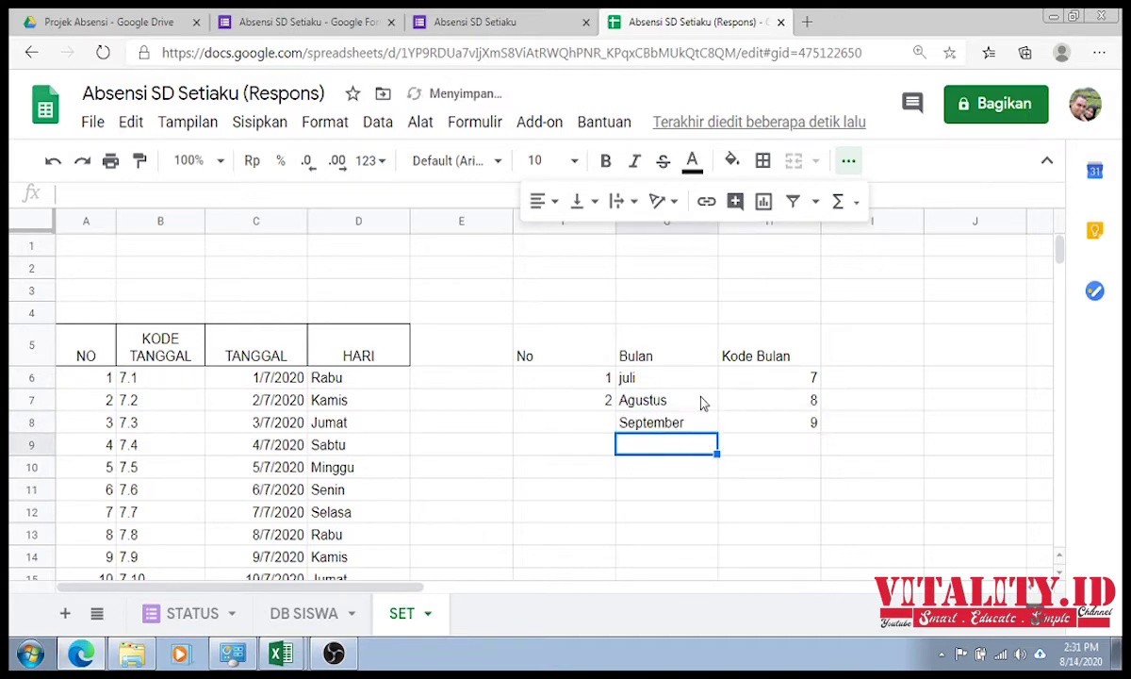
text(Oktober)
key(Tab)
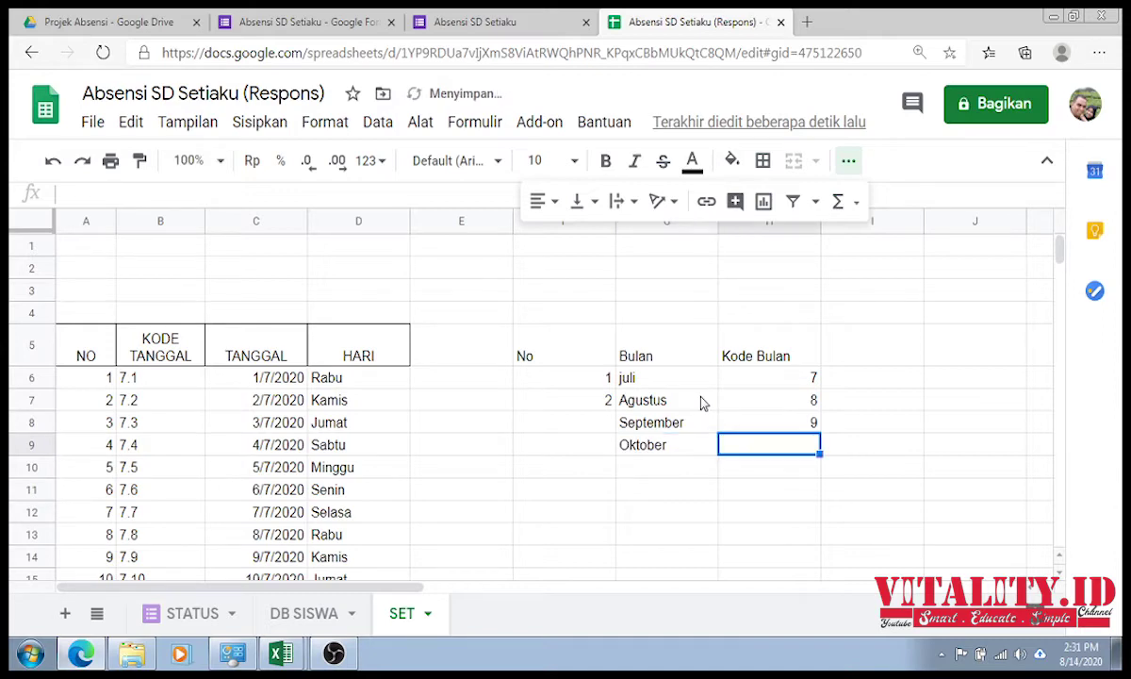
text(10)
key(Return)
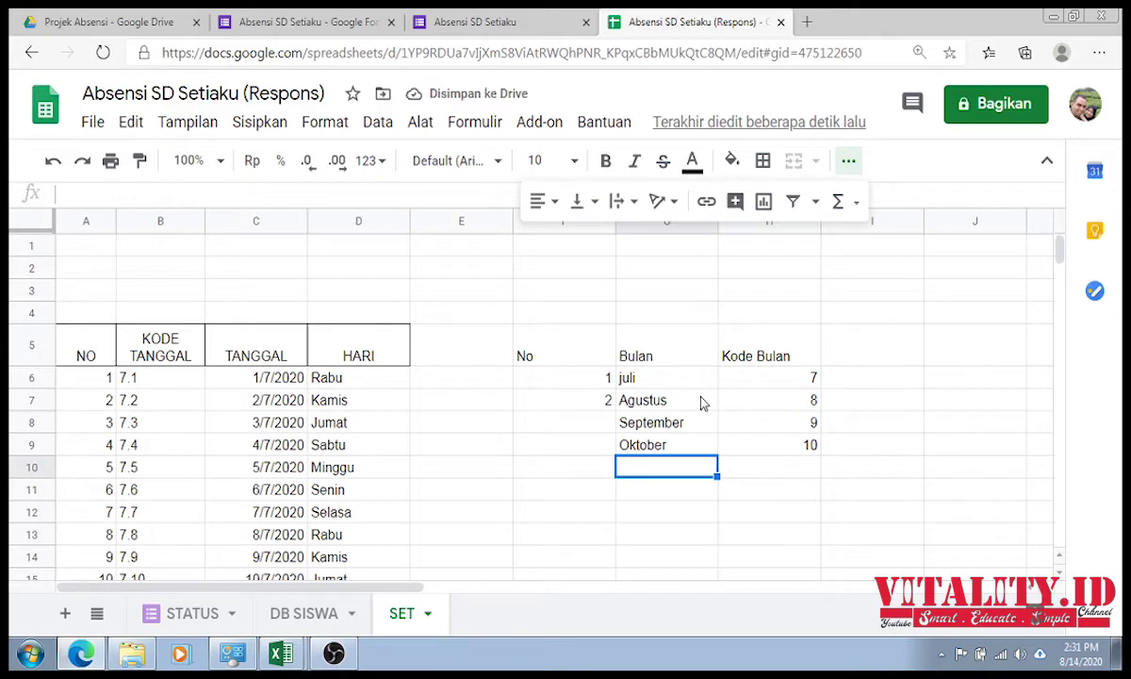
text(November)
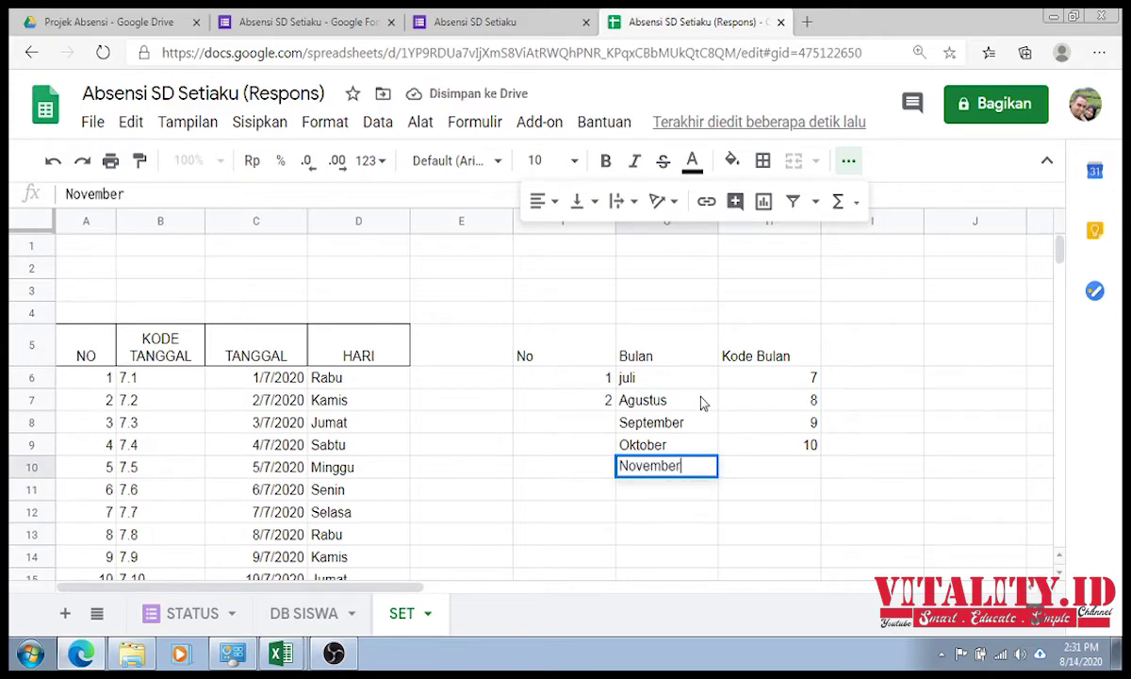
key(BackSpace)
key(BackSpace)
key(BackSpace)
key(BackSpace)
key(BackSpace)
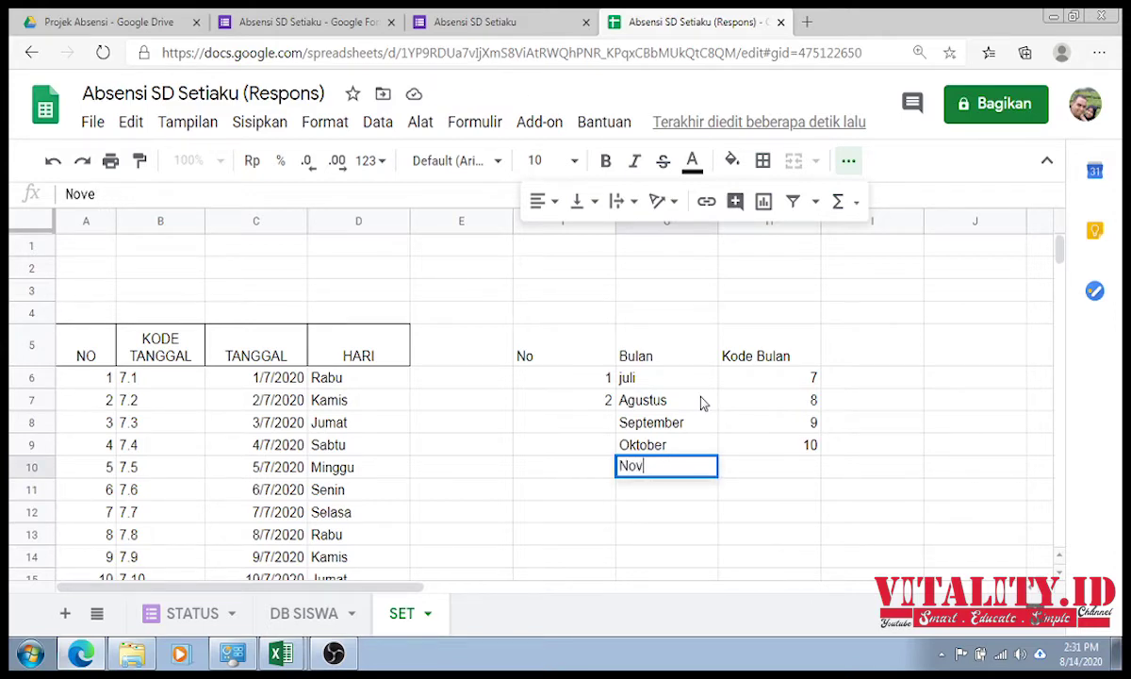
text(ember)
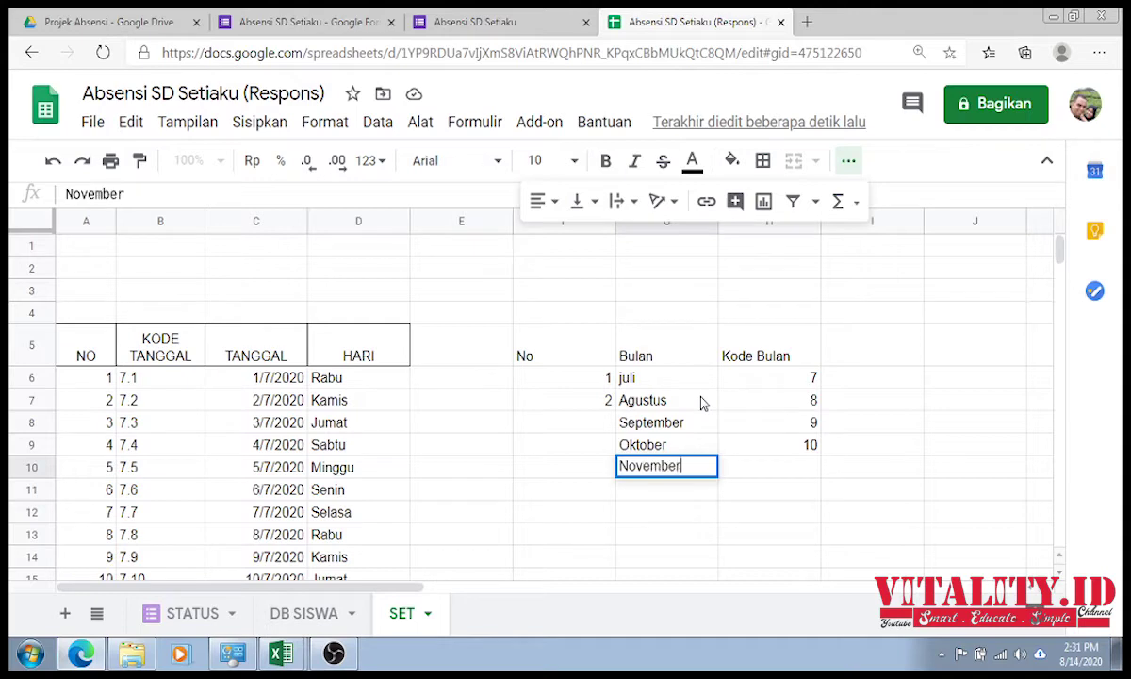
key(Tab)
text(22)
key(BackSpace)
key(BackSpace)
text(11)
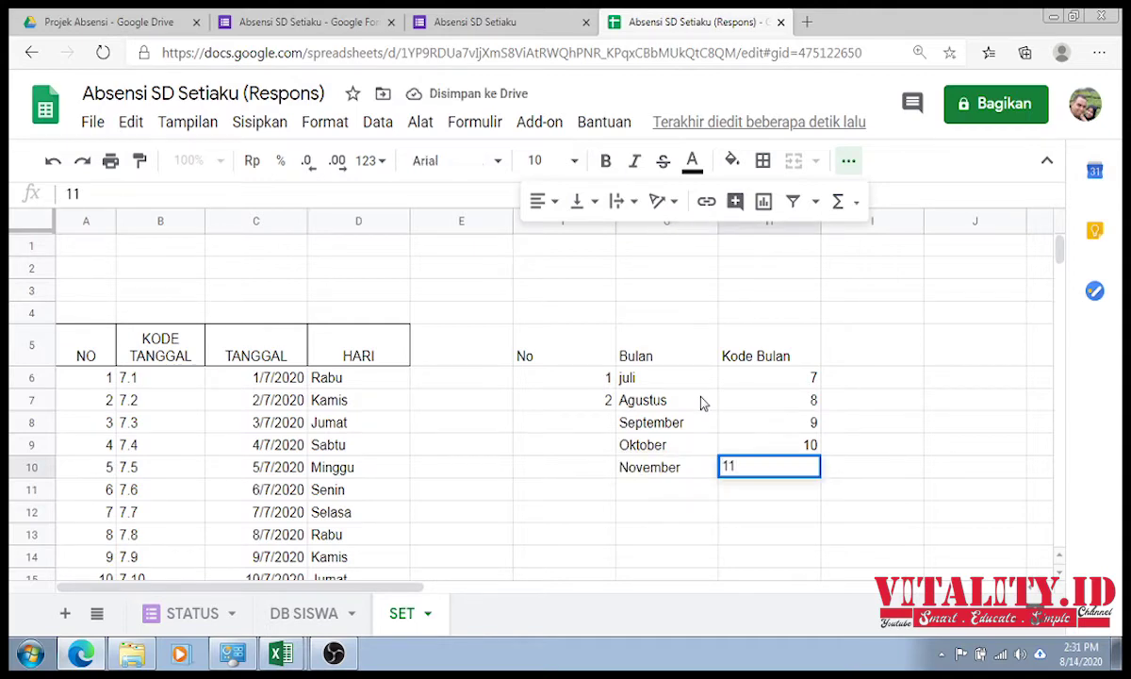
key(Return)
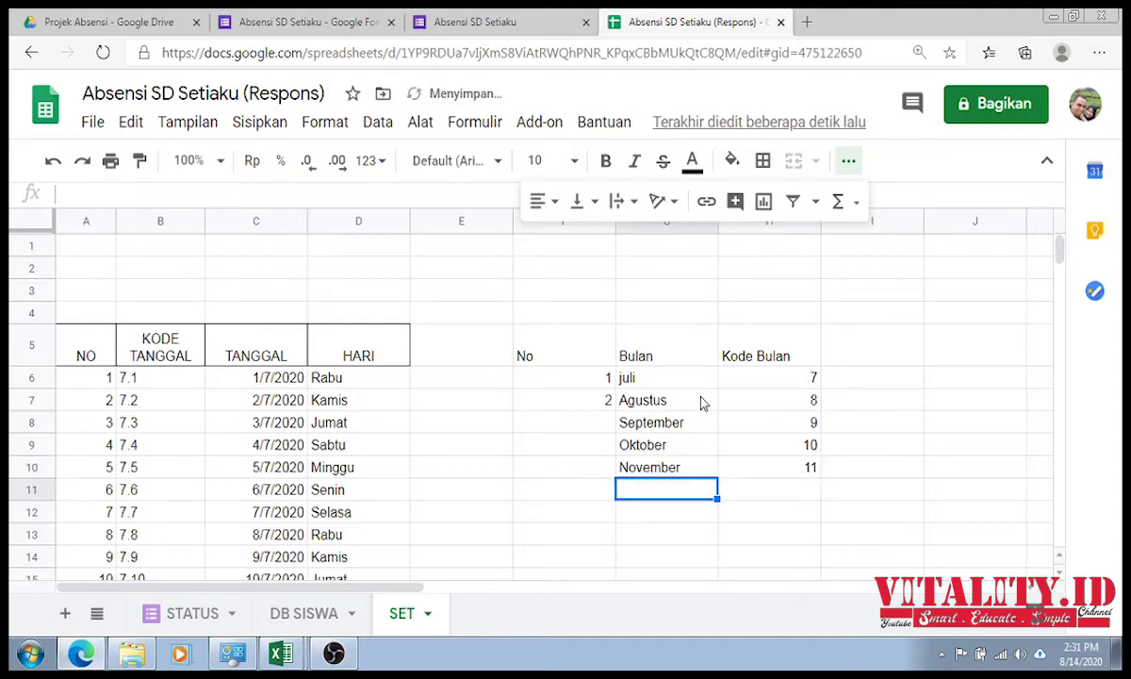
- Add Desember with code 12, Januari with 1 and Februari with 2
text(Desember)
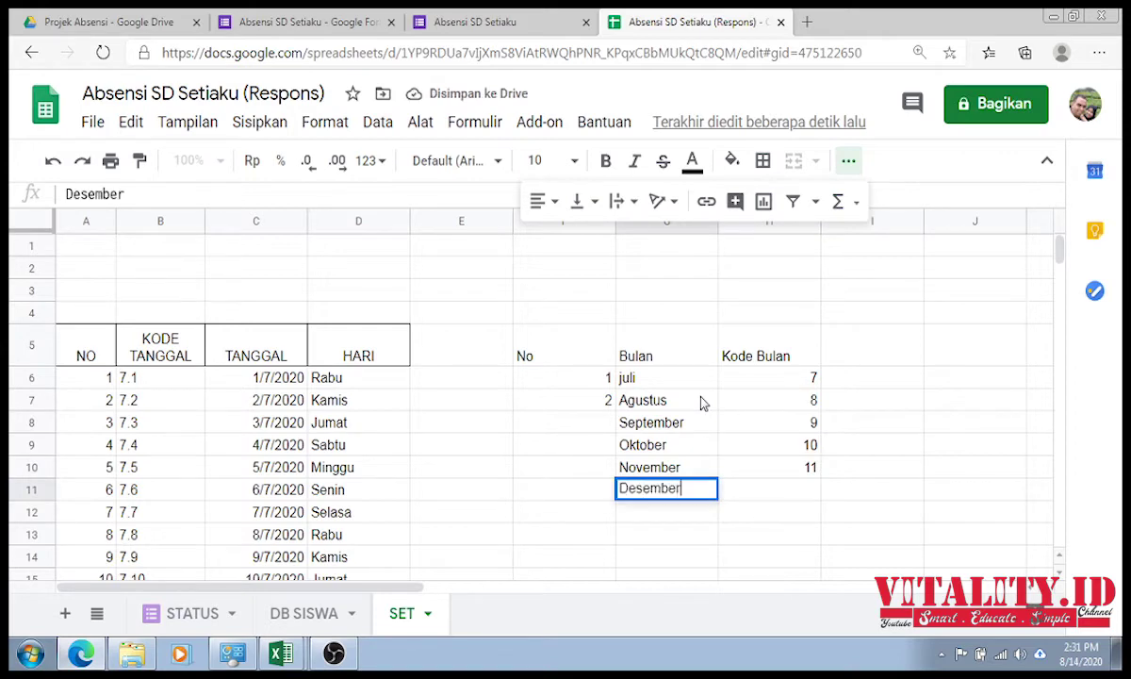
key(Tab)
text(12)
key(Return)
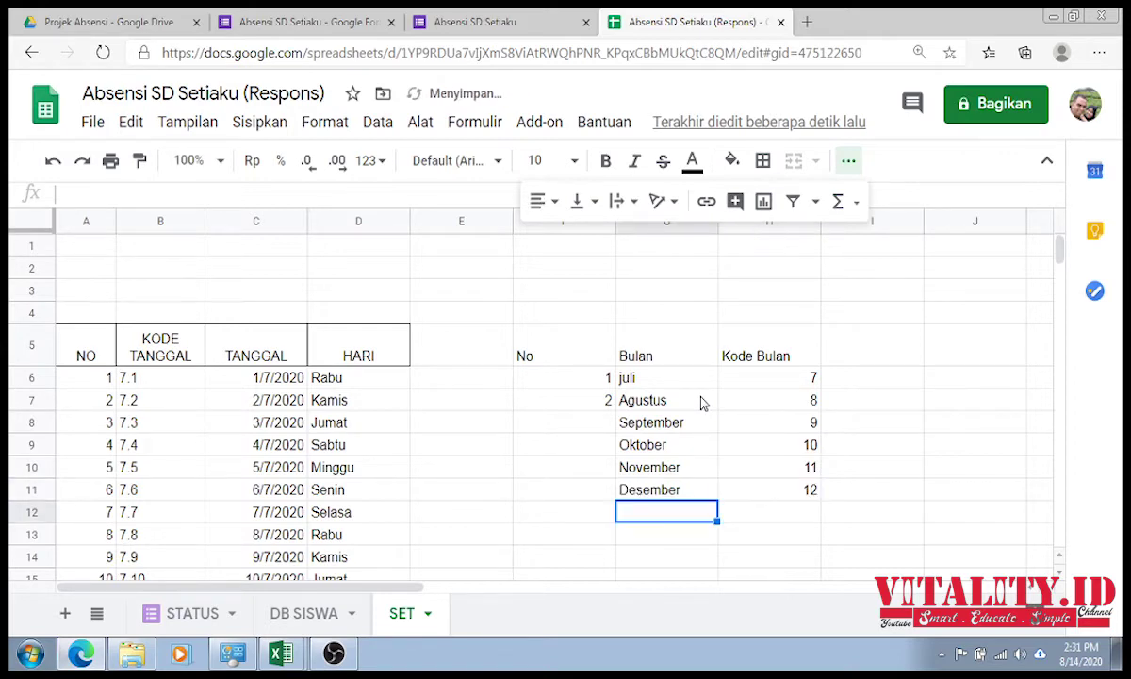
text(Januari)
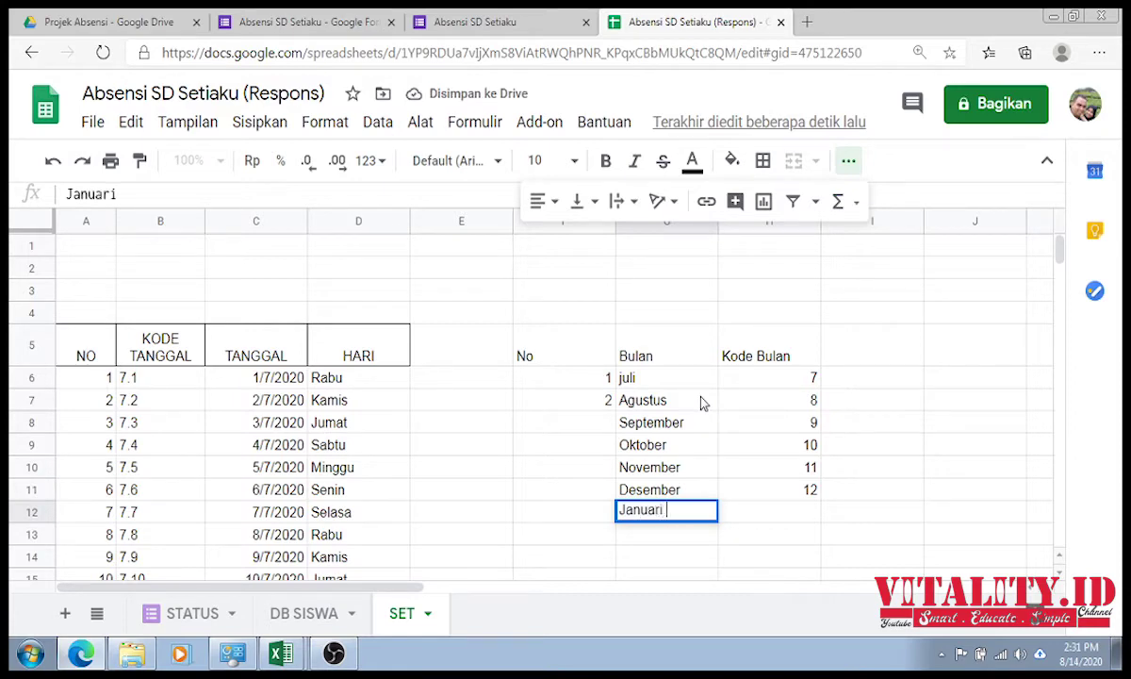
key(Tab)
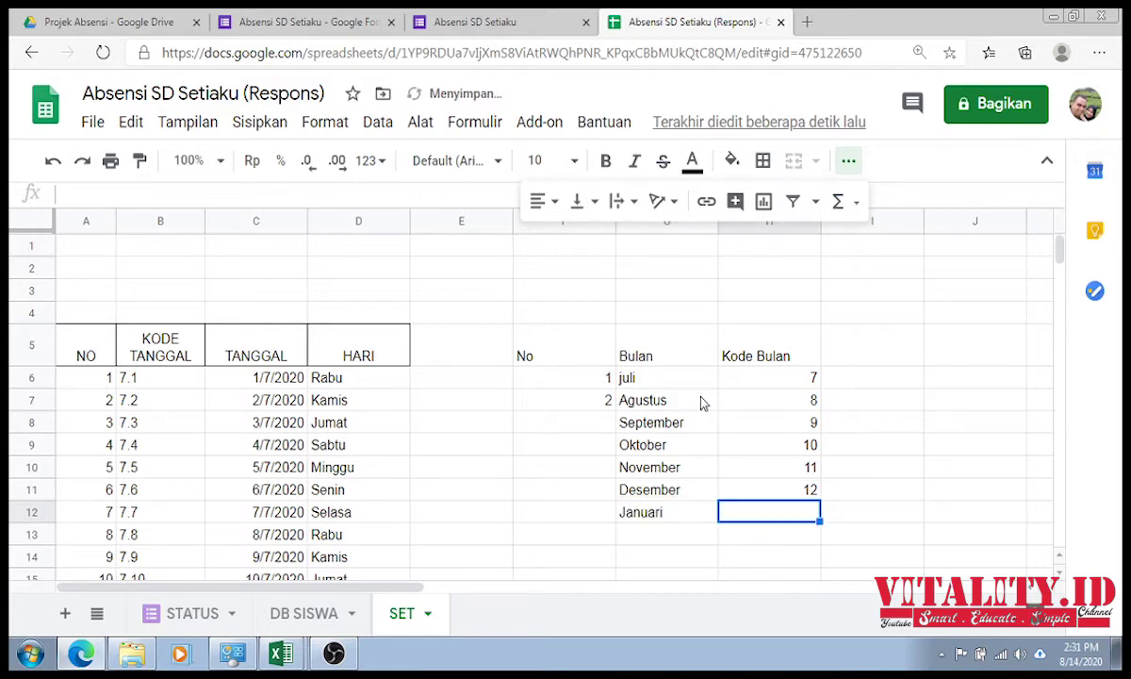
text(1)
key(Return)
text(Feb)
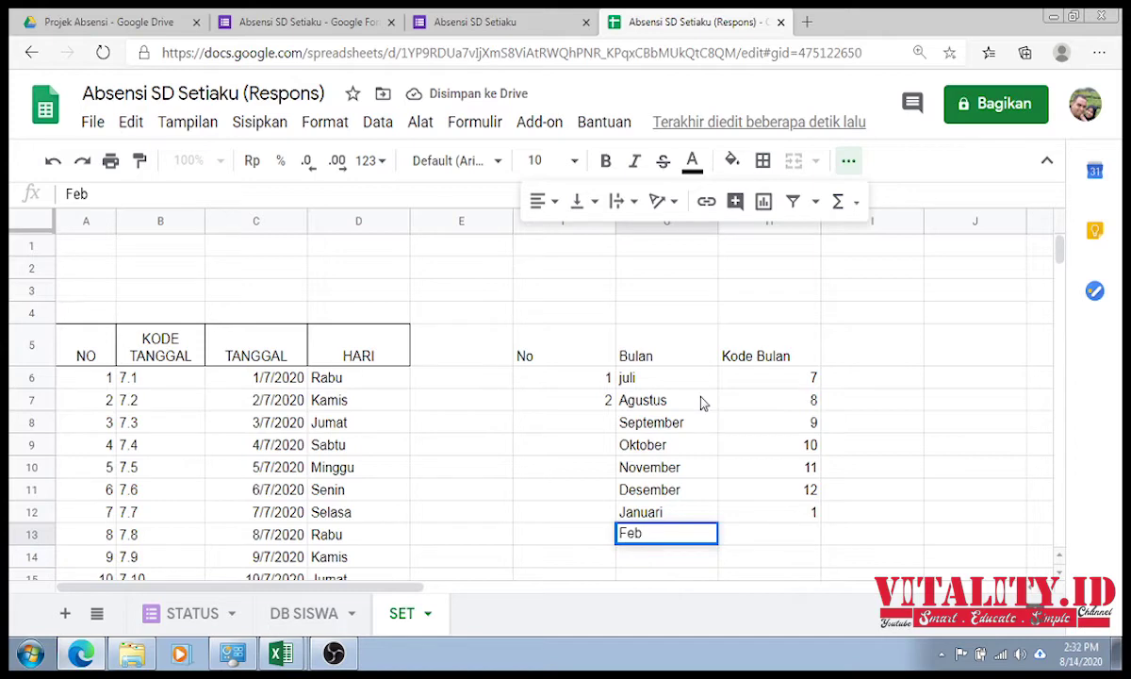
text(ruari)
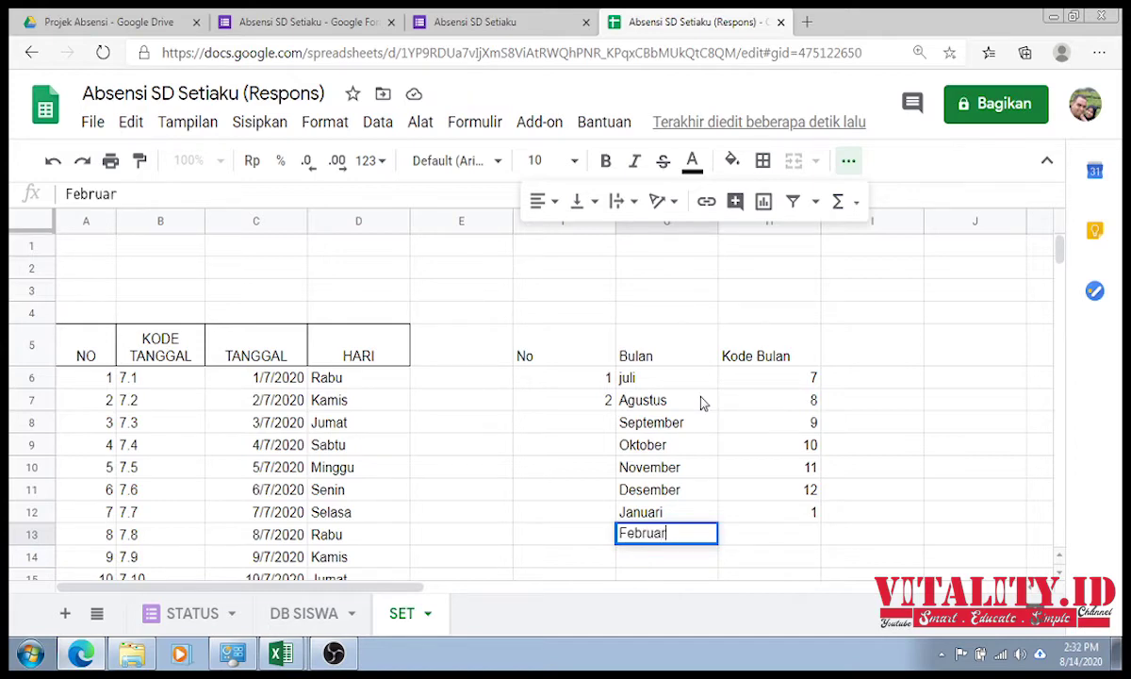
key(Tab)
text(2)
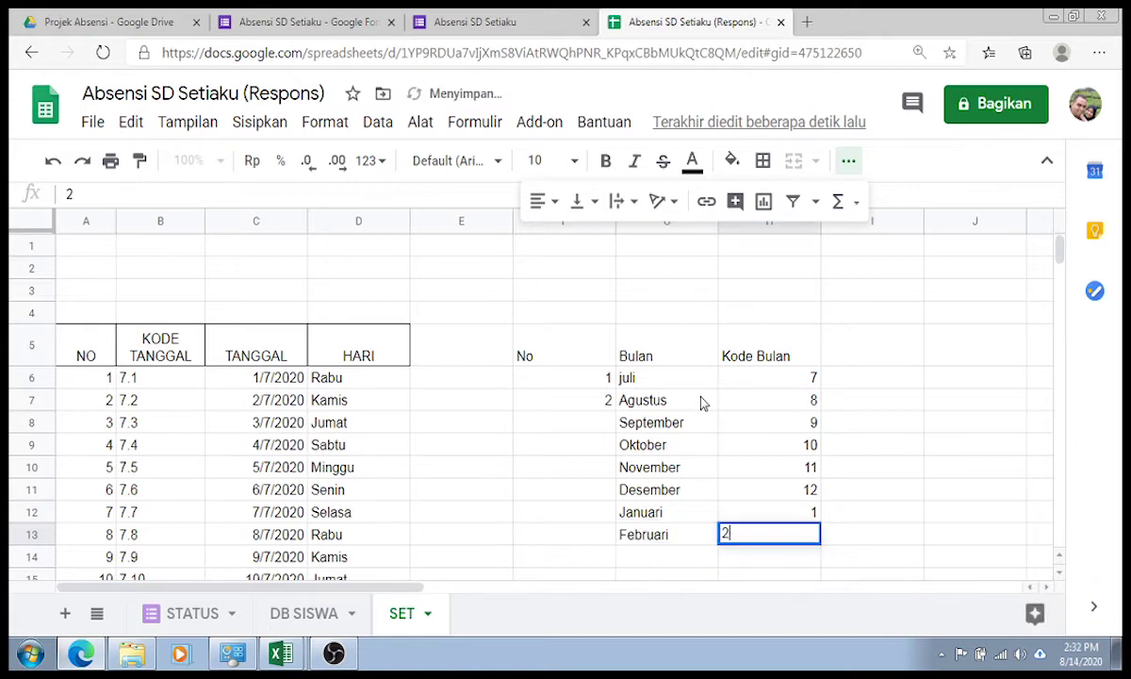
key(Return)
- Add Maret 3, April 4, Mei 5 and juni 6 to finish the list
text(3)
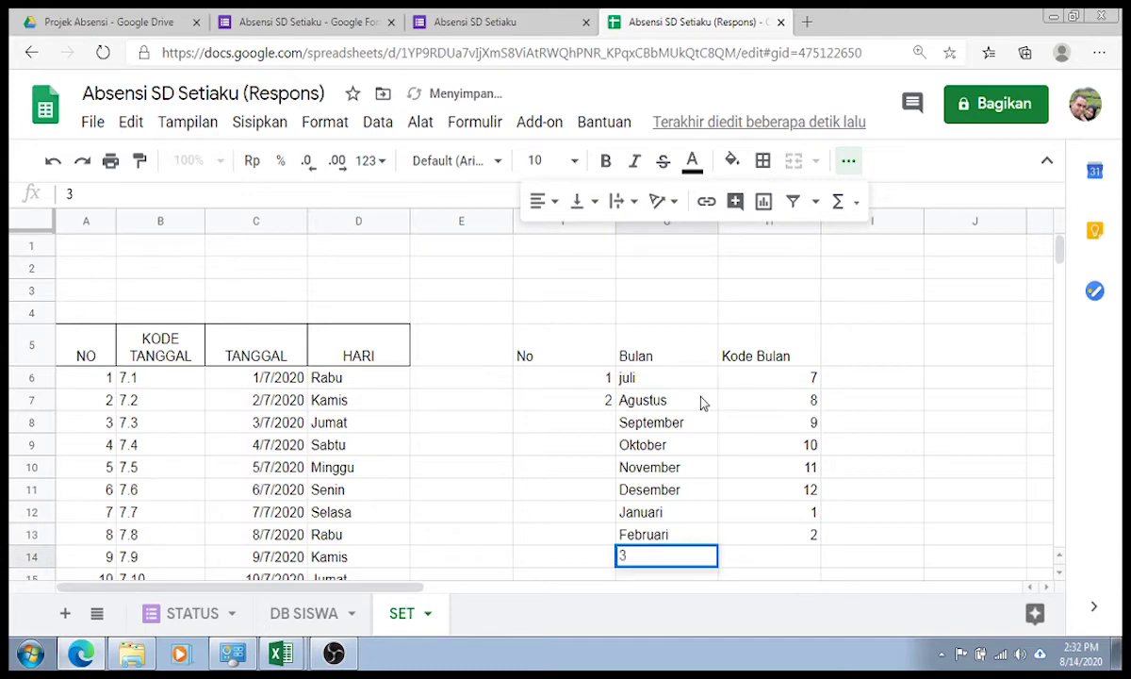
key(BackSpace)
text(Maret)
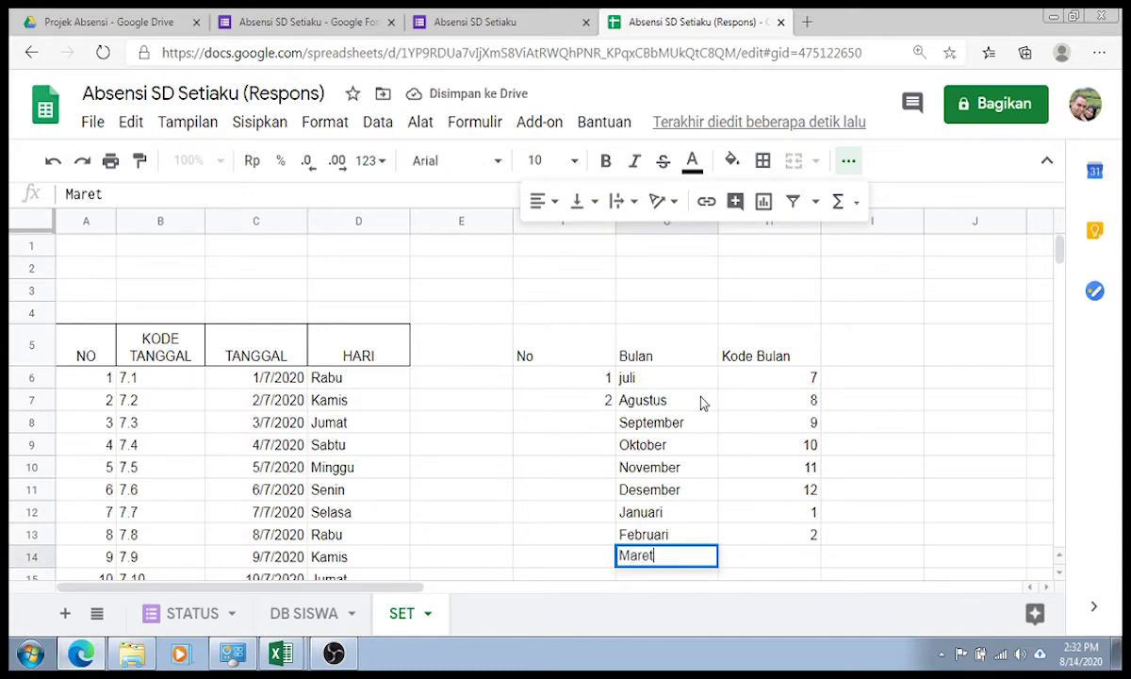
key(Tab)
text(3)
key(Return)
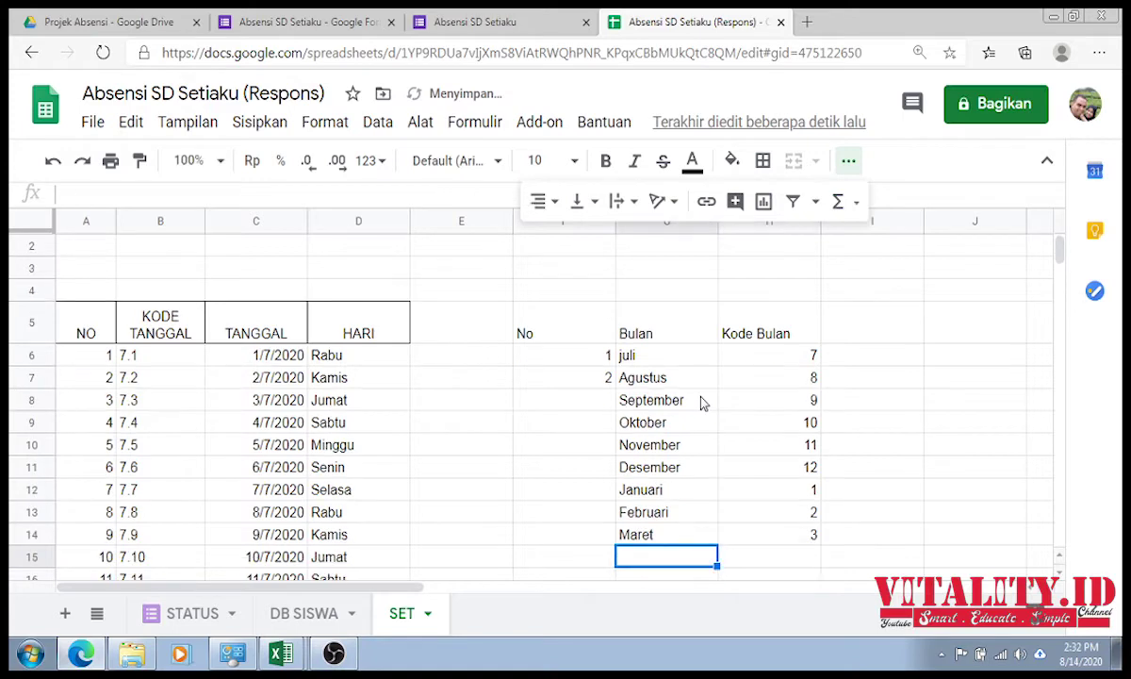
text(April)
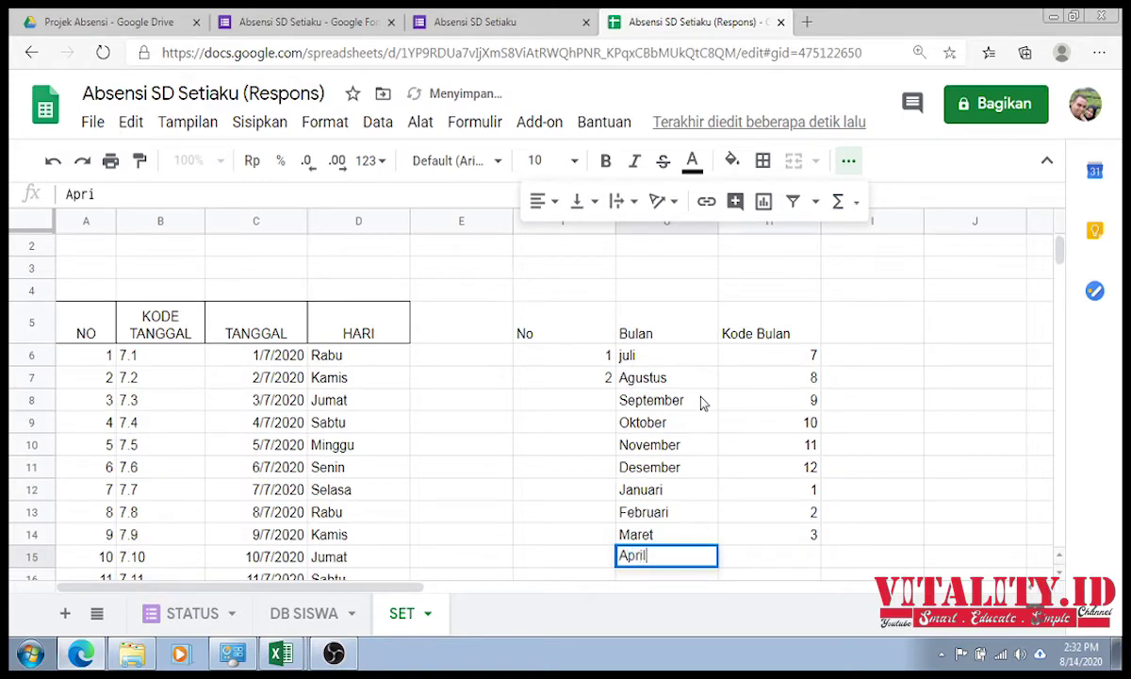
key(Tab)
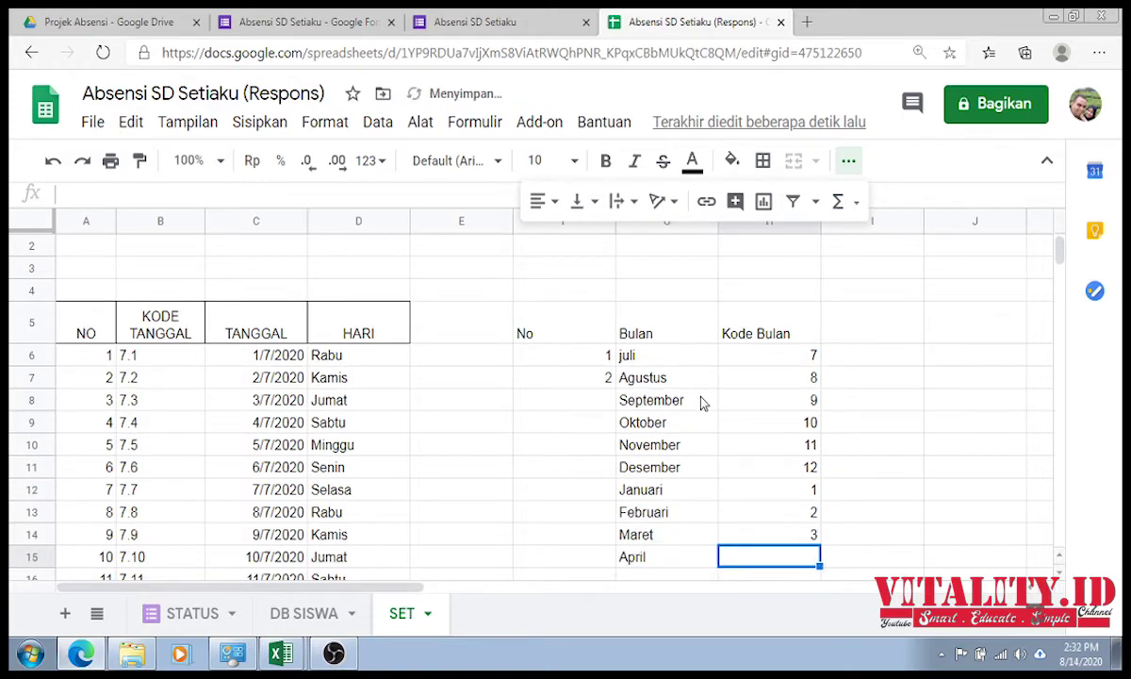
text(4)
key(Return)
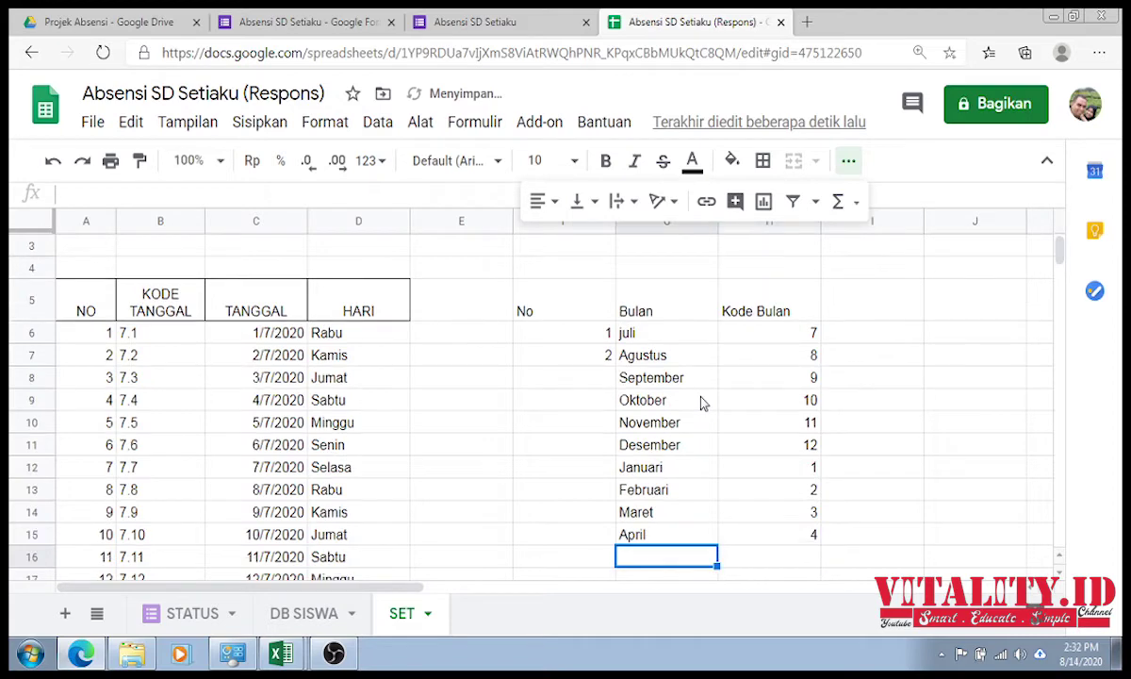
text(Mei)
key(Tab)
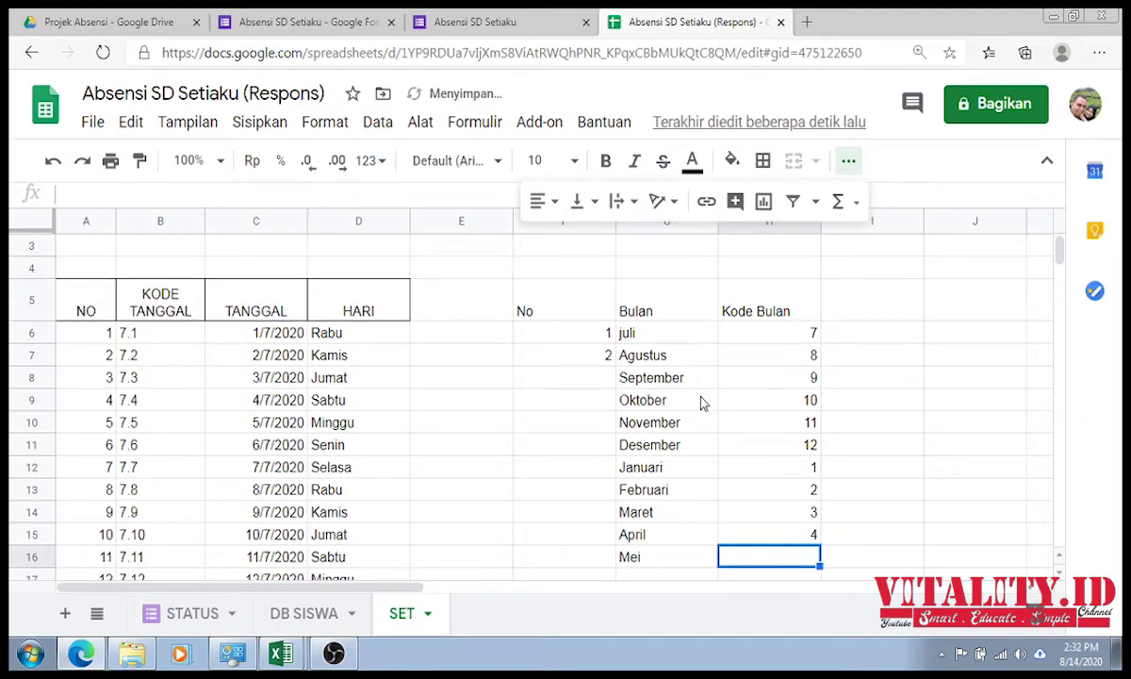
text(5)
key(Return)
text(juni)
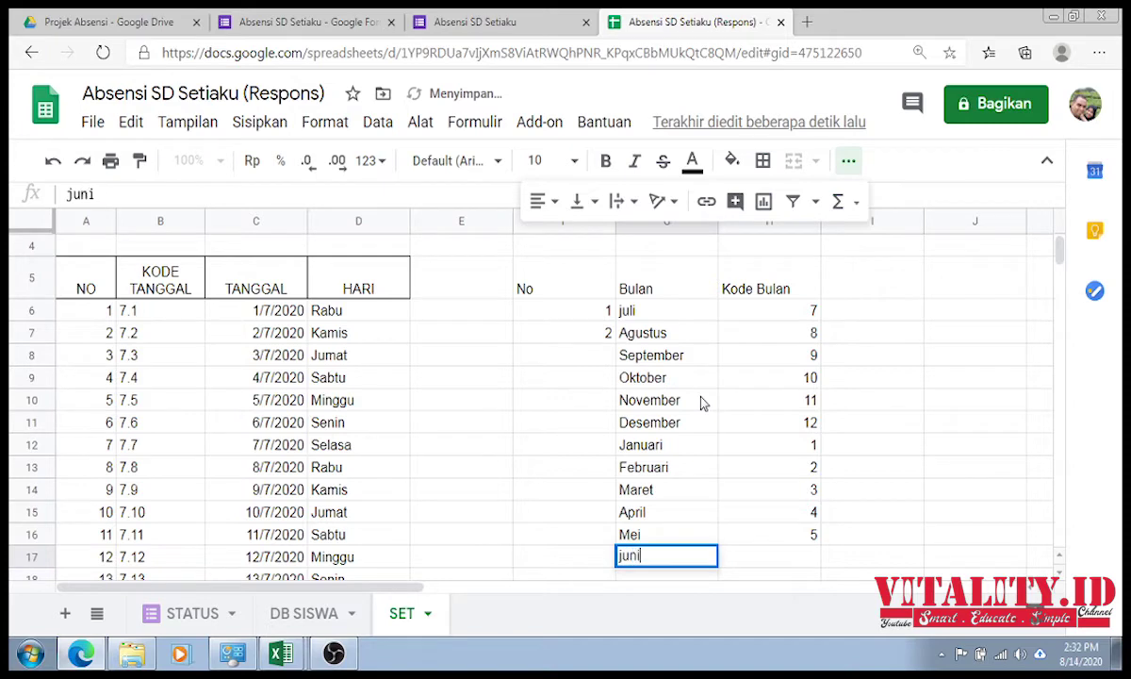
key(Tab)
text(6)
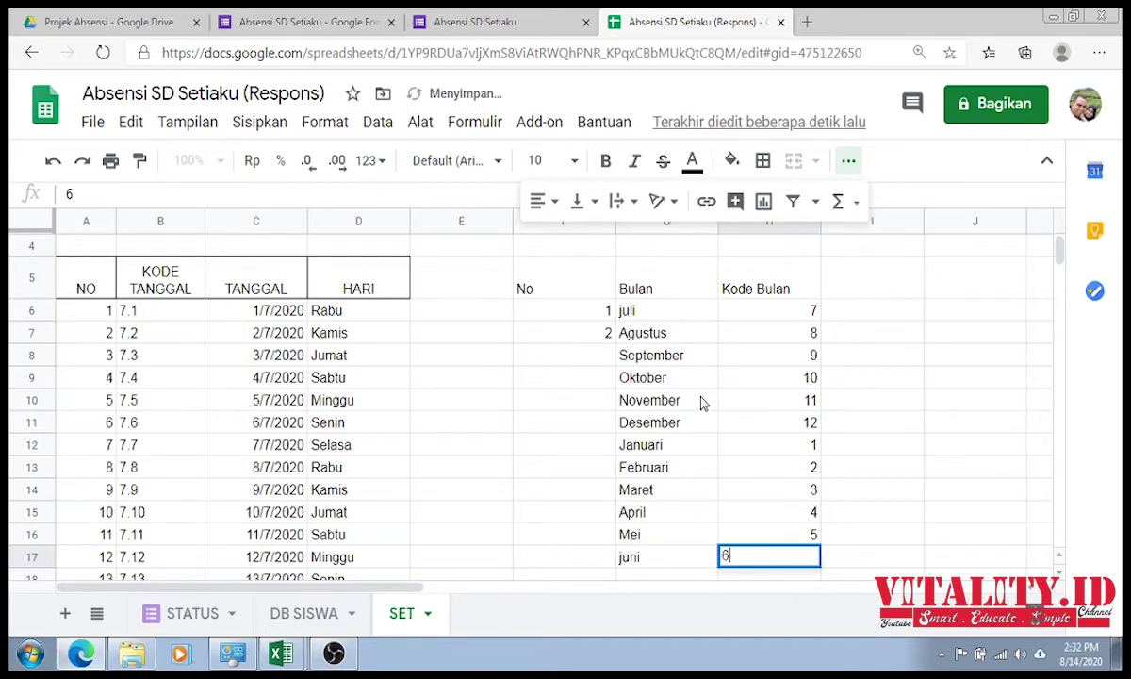
click(962, 517)
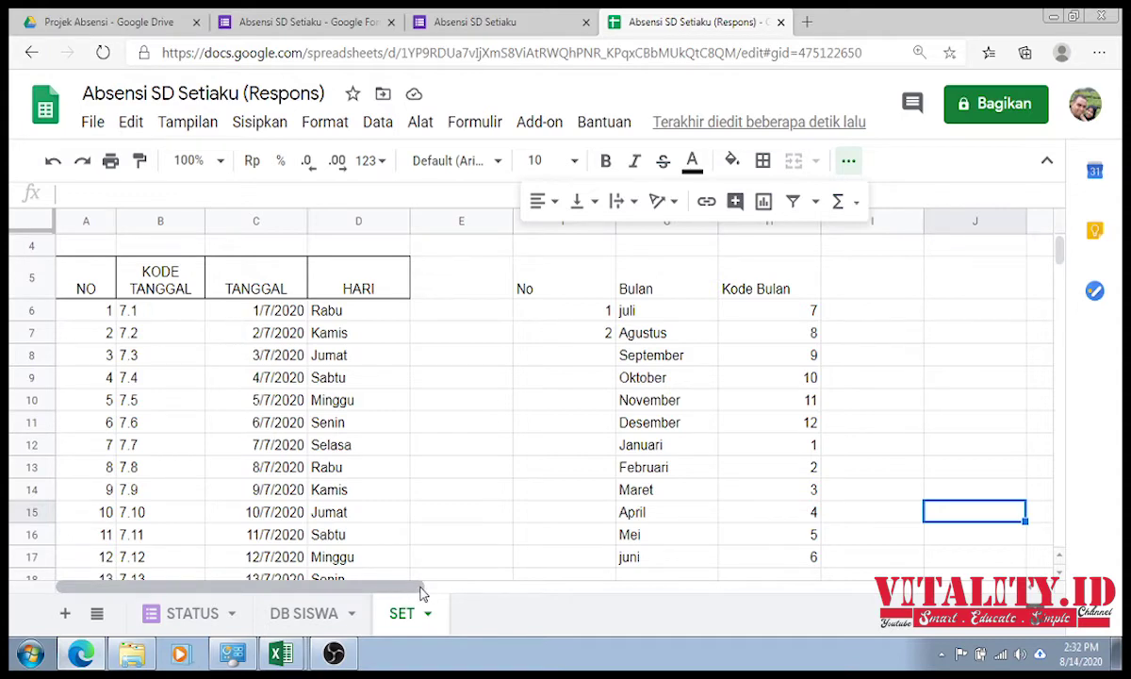
- Apply all borders to the month table F5:H17
drag(554, 294, 794, 572)
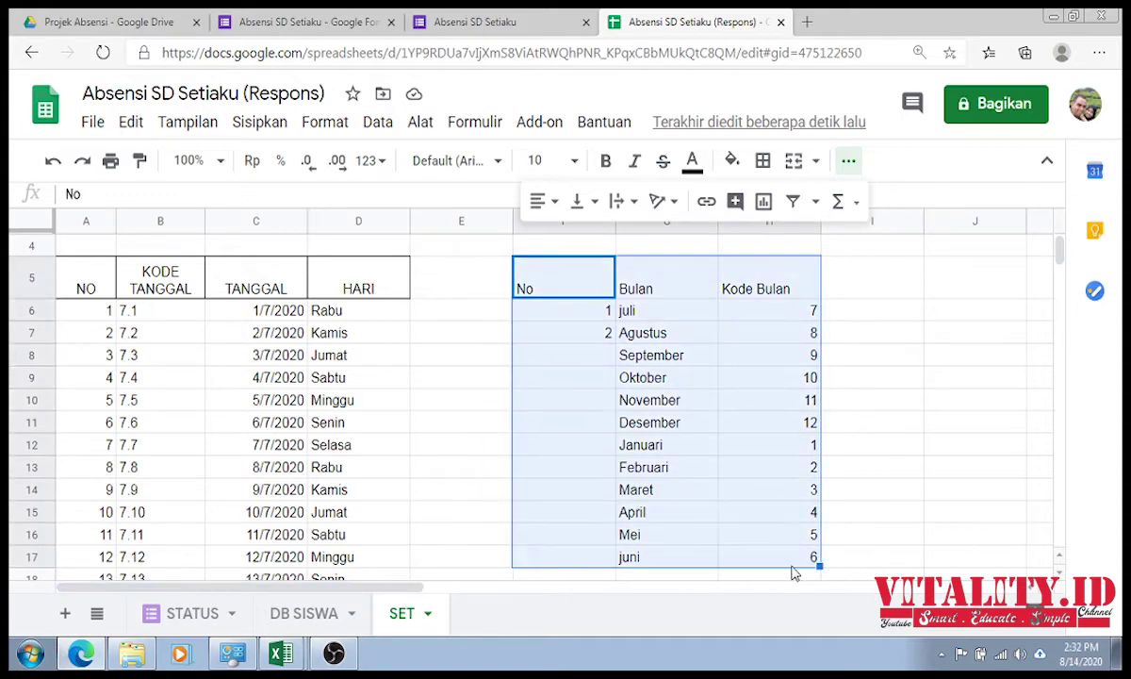
click(763, 161)
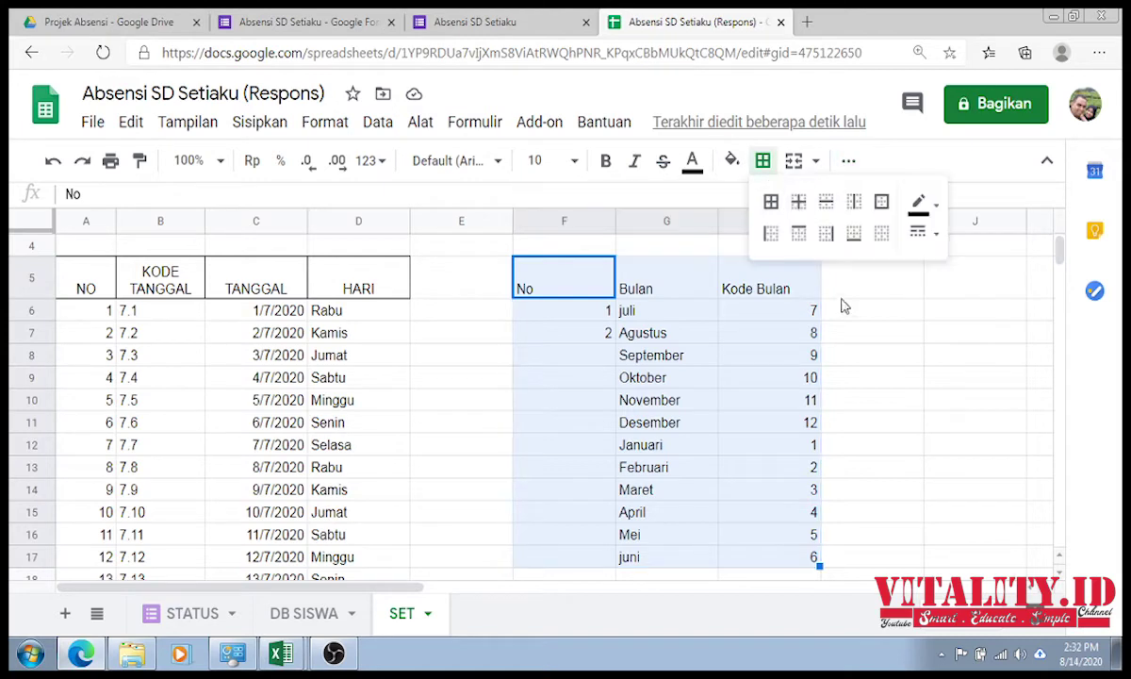
click(771, 202)
click(888, 449)
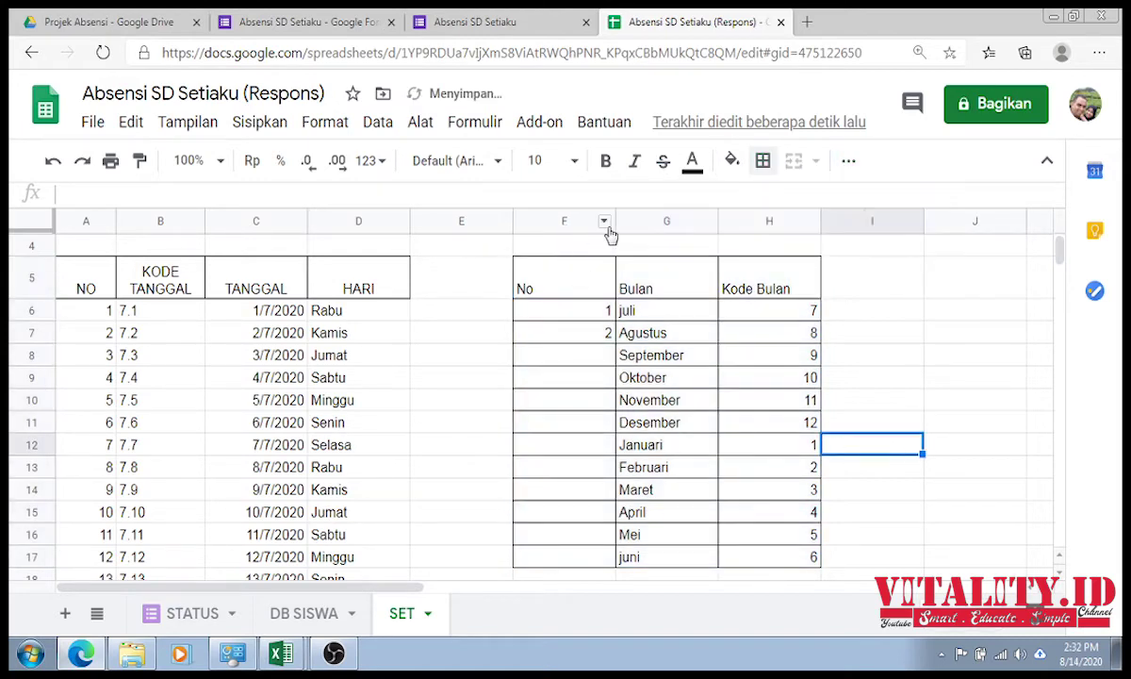
- Narrow column F and fill the No column down from 1 to 12
drag(611, 231, 573, 231)
click(585, 379)
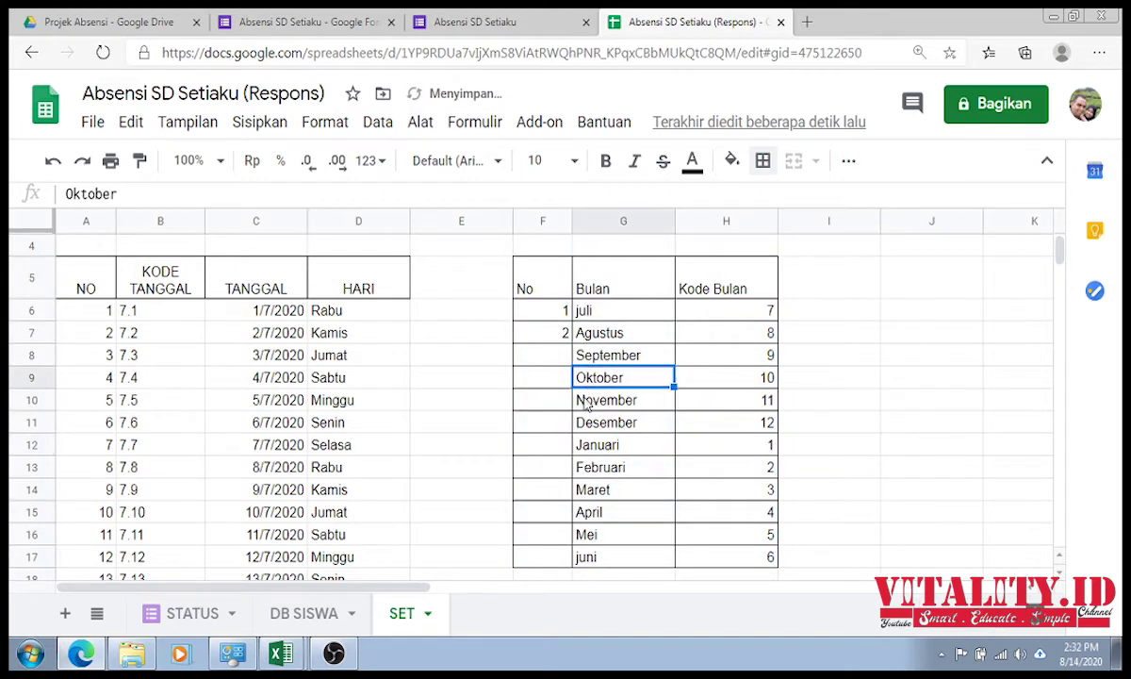
drag(561, 311, 576, 558)
click(891, 396)
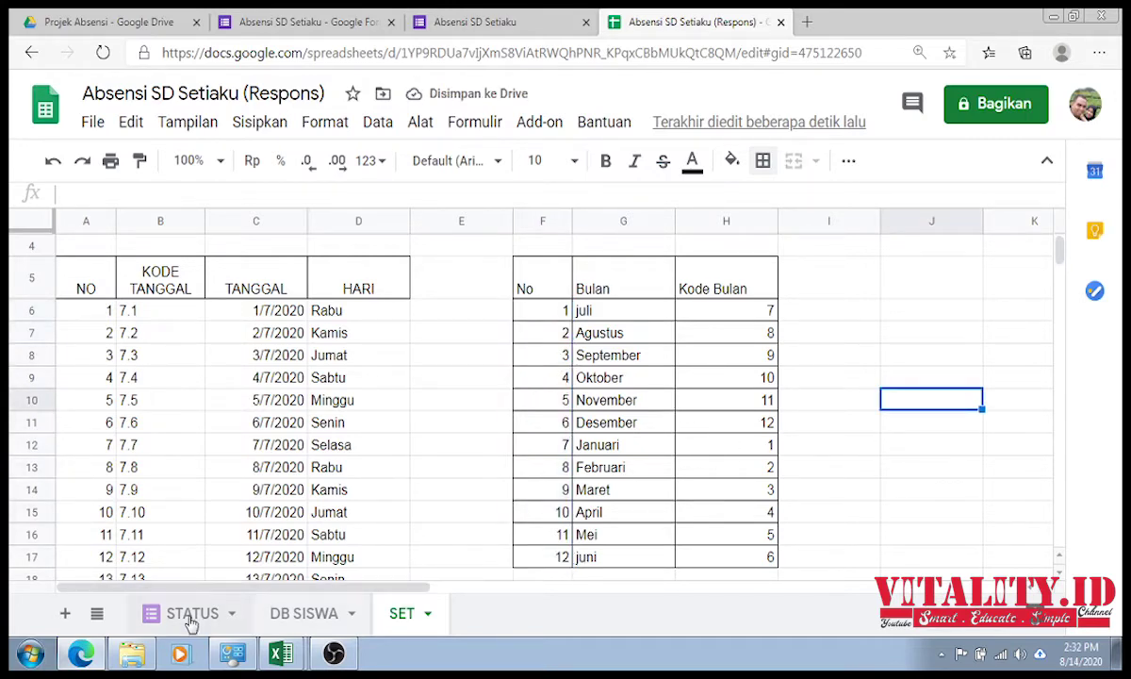
- Add a new sheet and rename it RKP
click(66, 614)
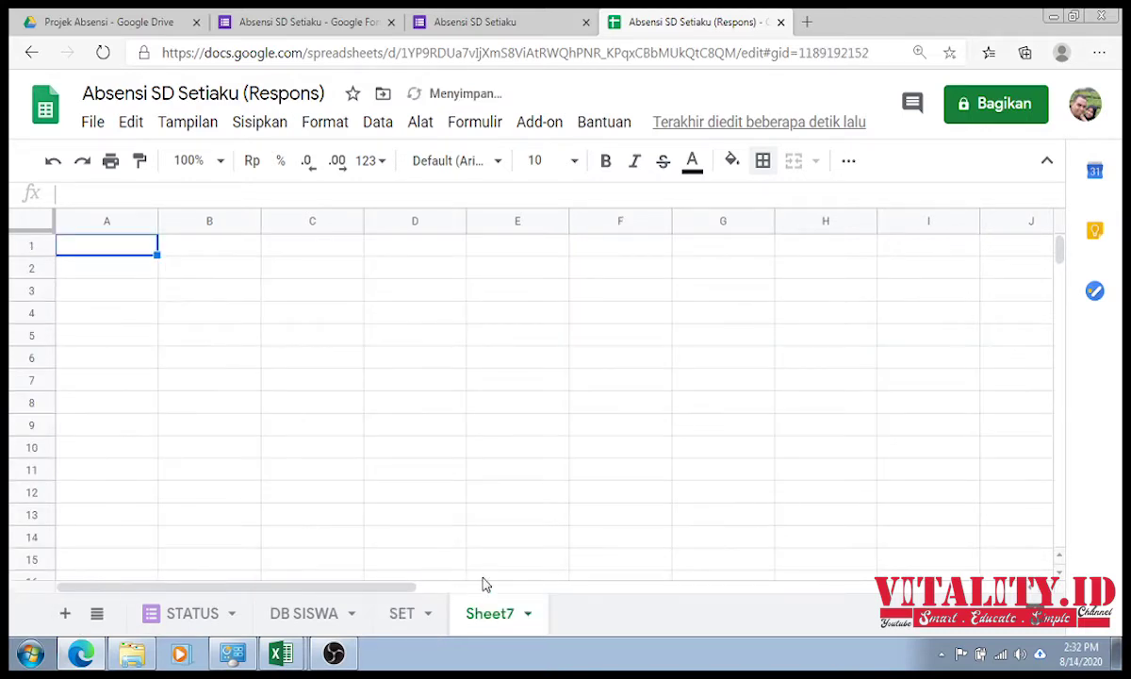
double_click(488, 619)
text(RK)
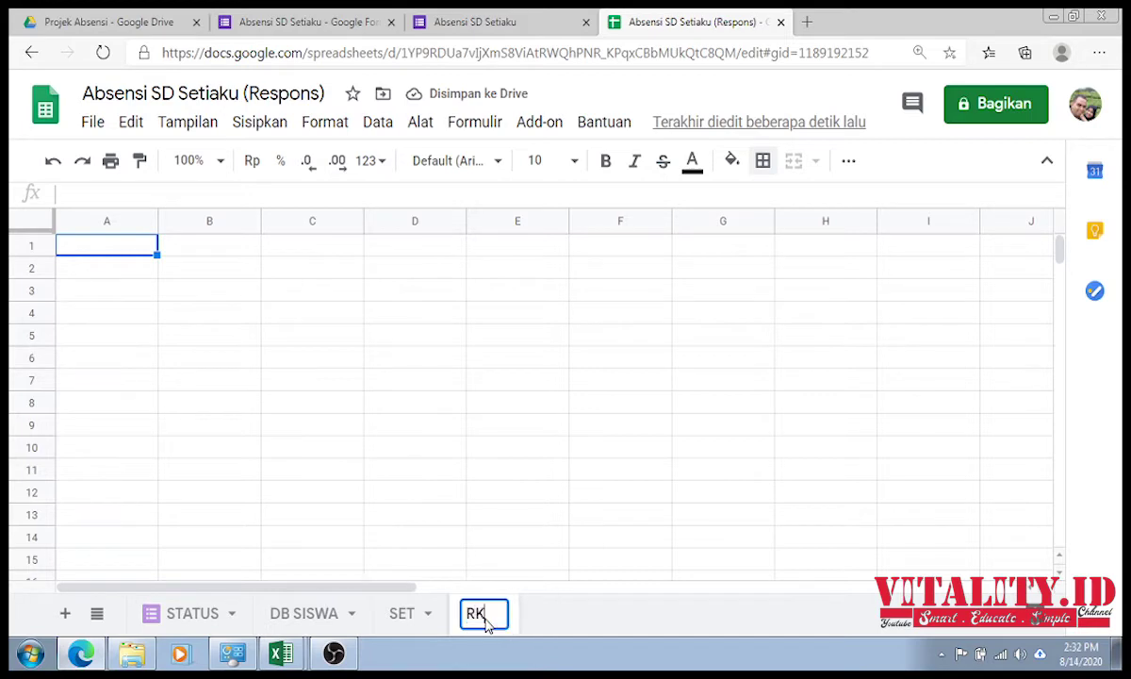
text(P)
click(379, 382)
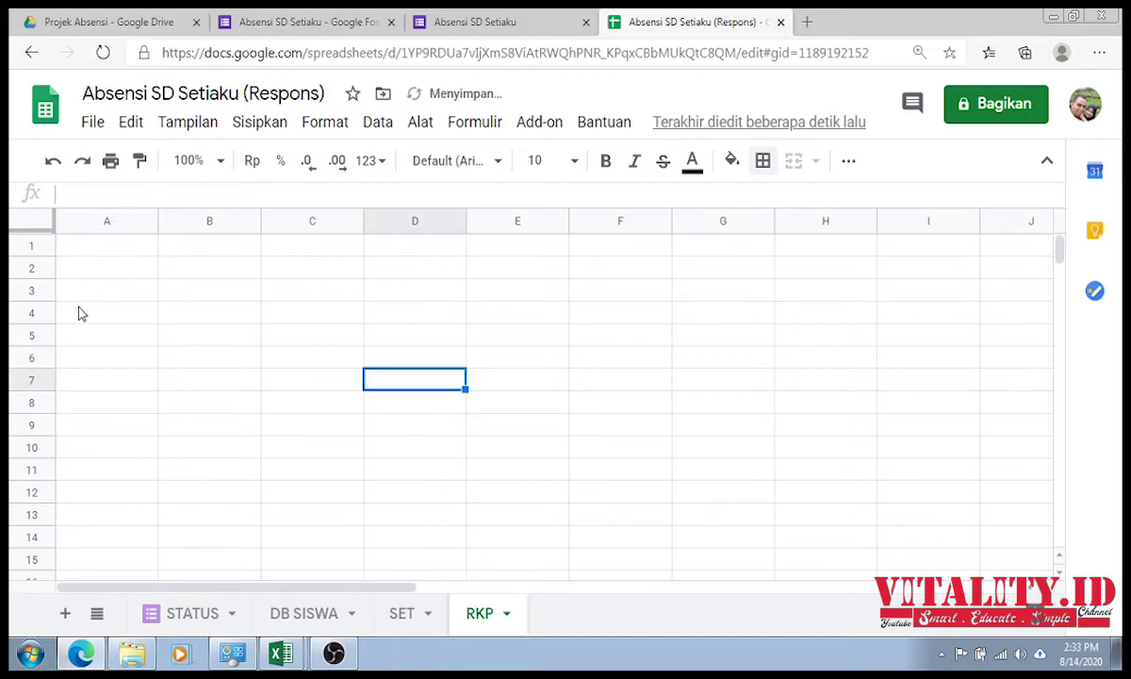
- Type headers NO in A5 and NIS in B5
click(111, 332)
text(NO)
key(Tab)
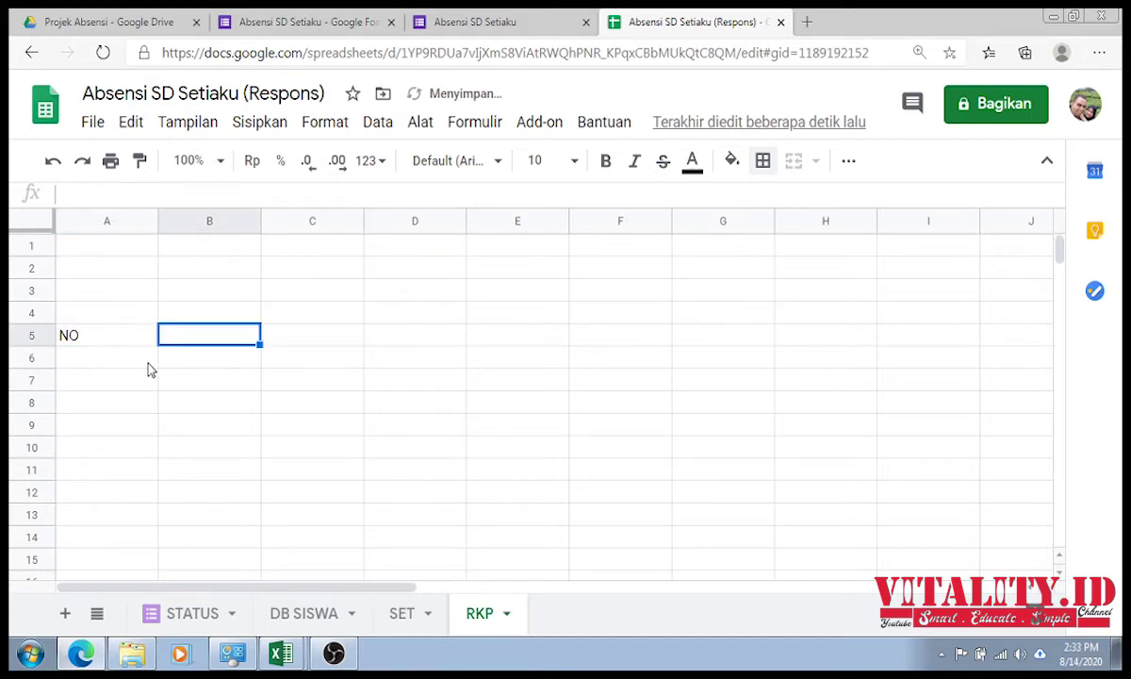
text(NIS)
key(Tab)
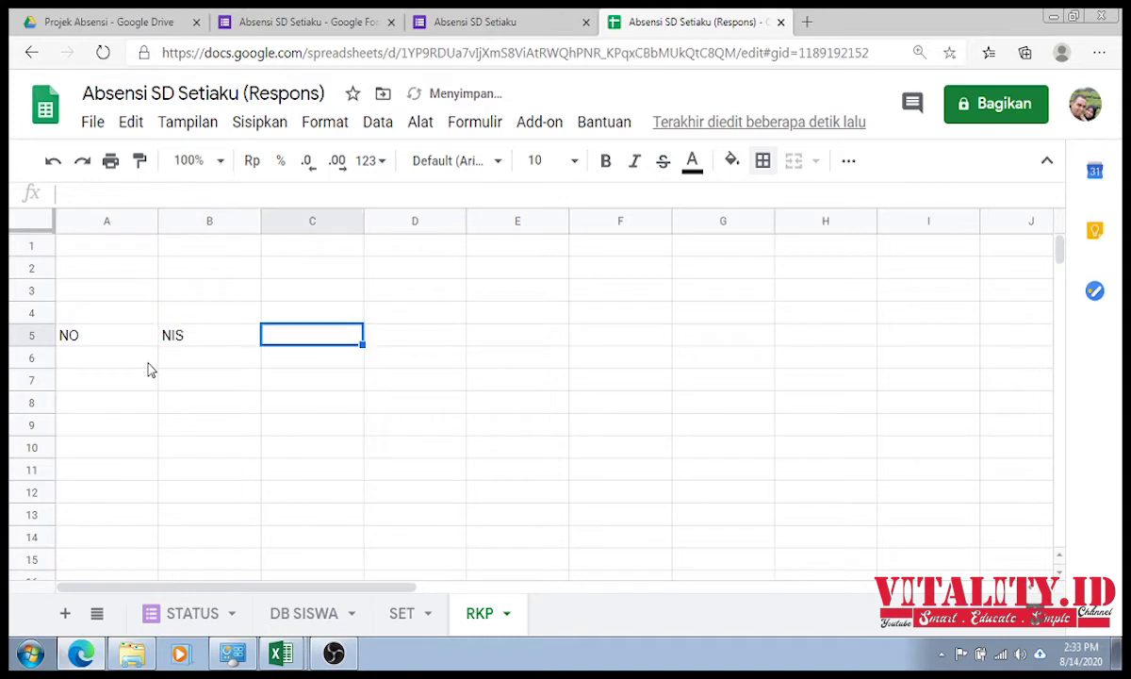
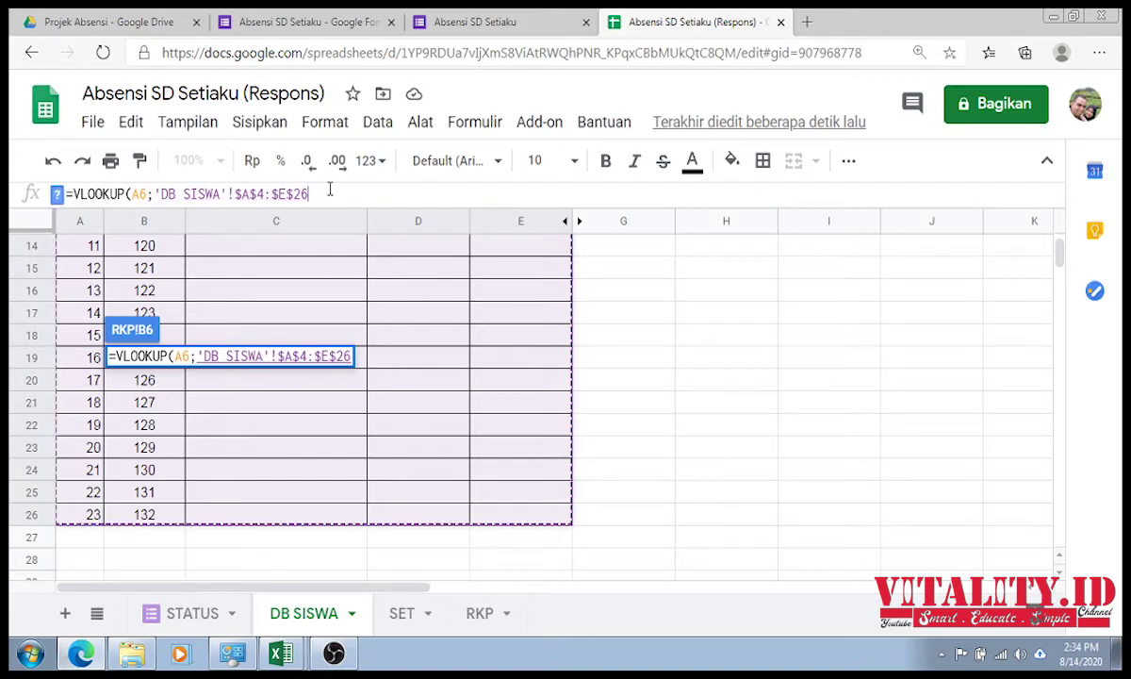
- Finish B6's VLOOKUP with column index 2 and false for an exact match, returning NIS 110
text(;)
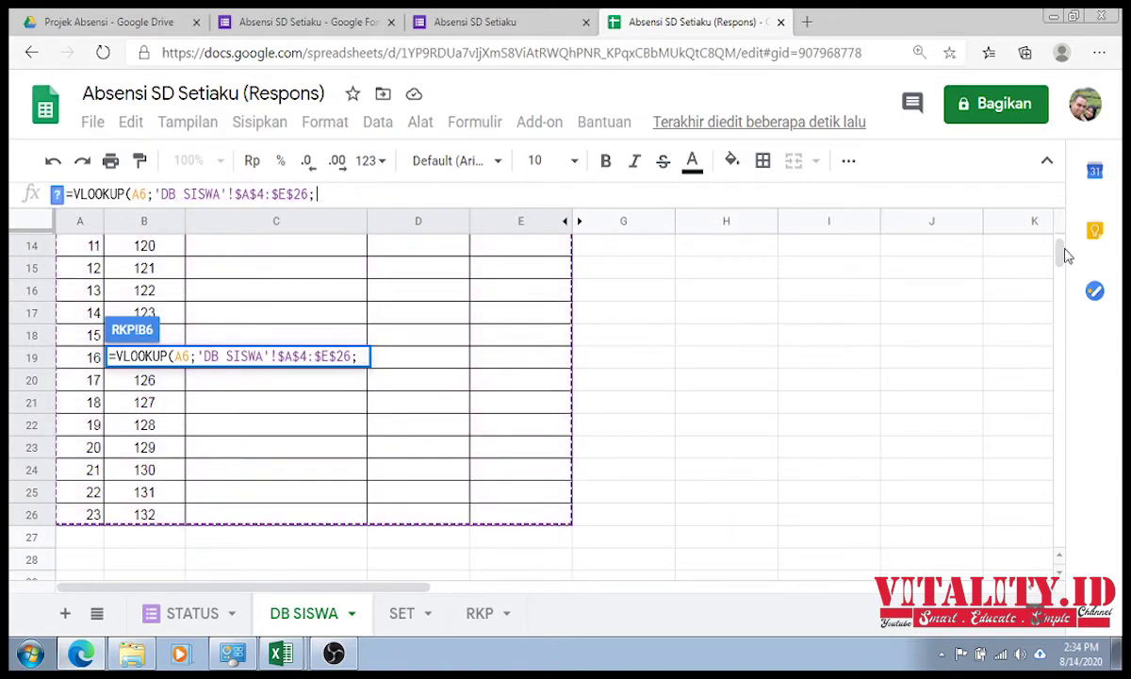
drag(1062, 255, 1063, 250)
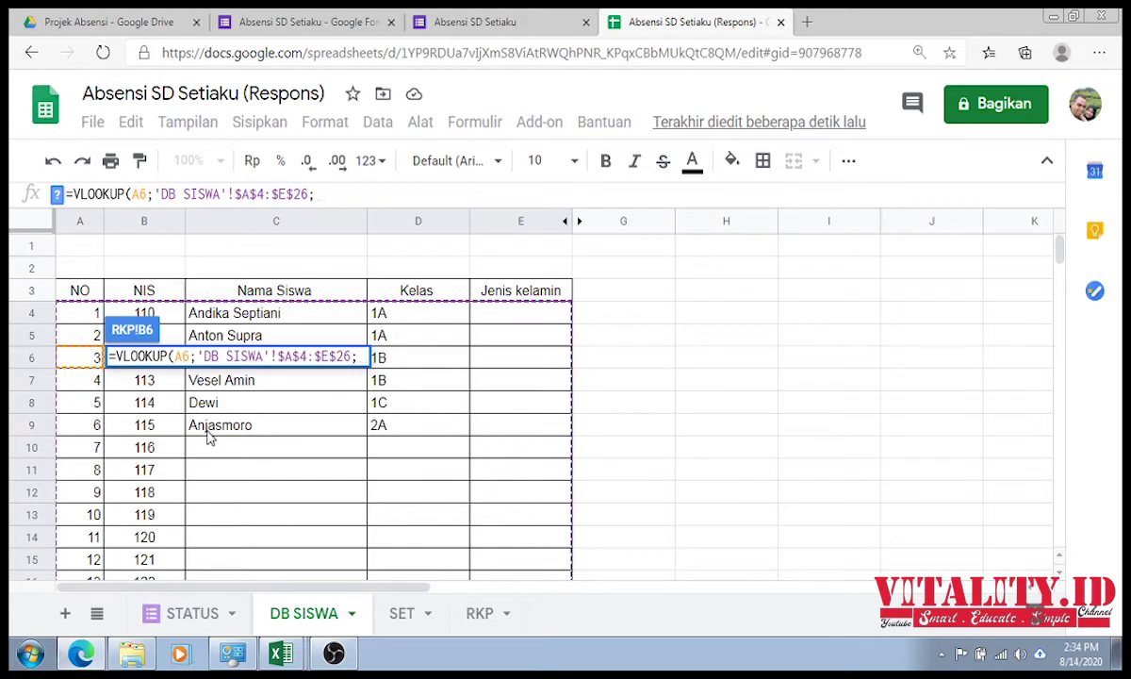
text(2;)
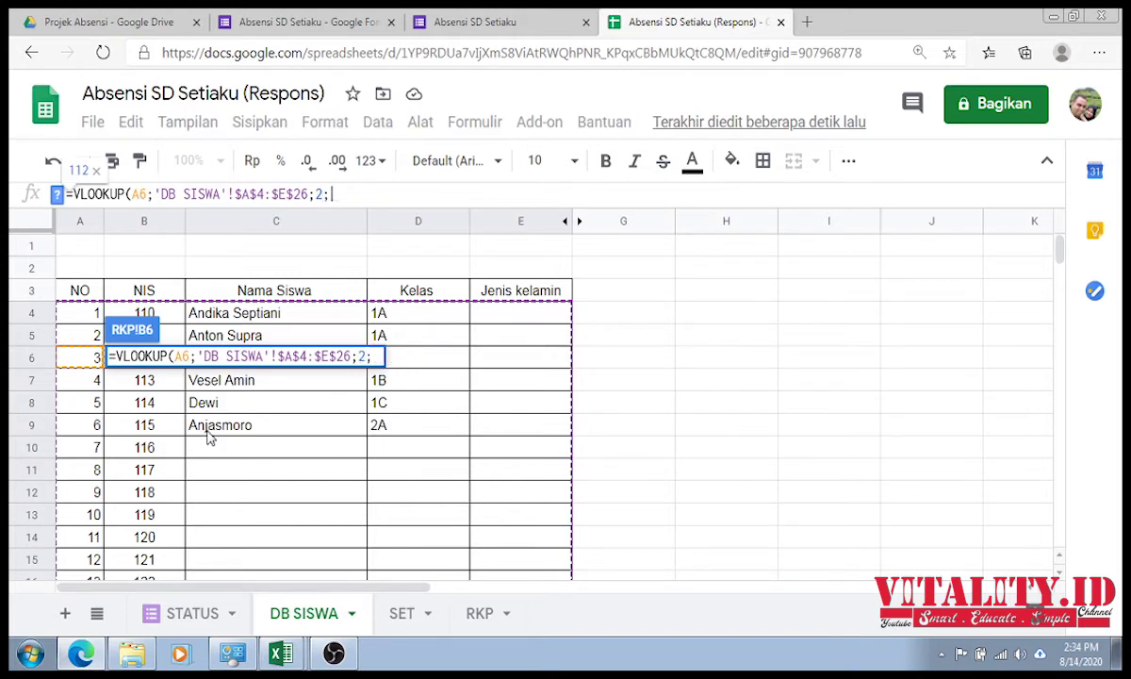
text(f)
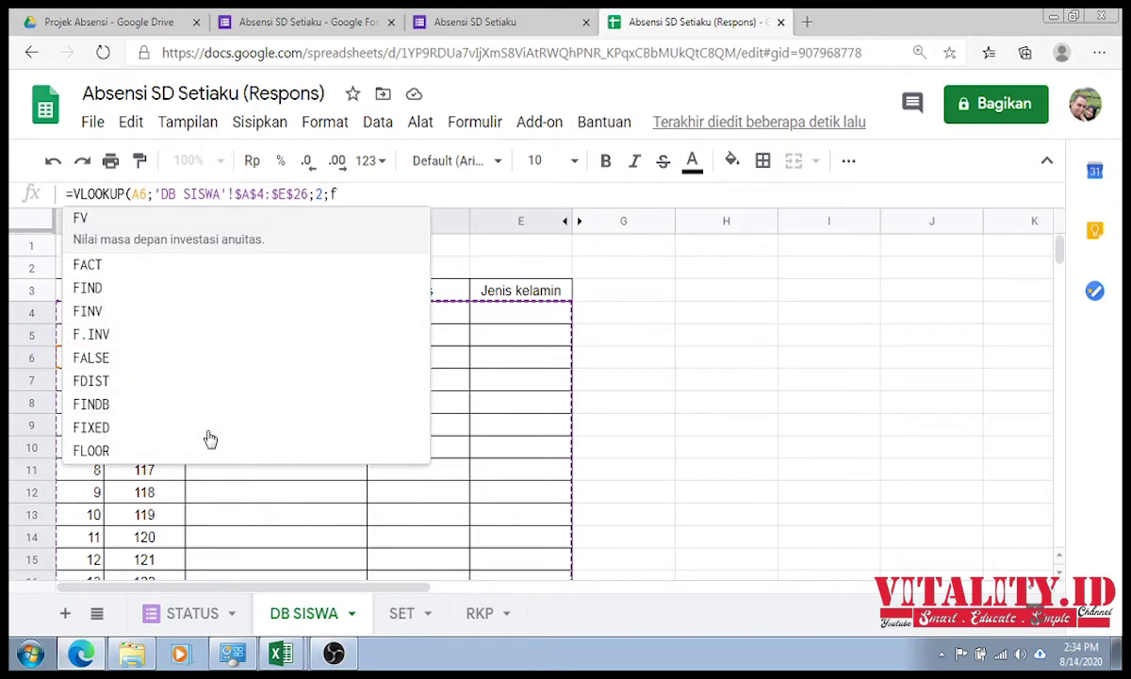
text(alse)
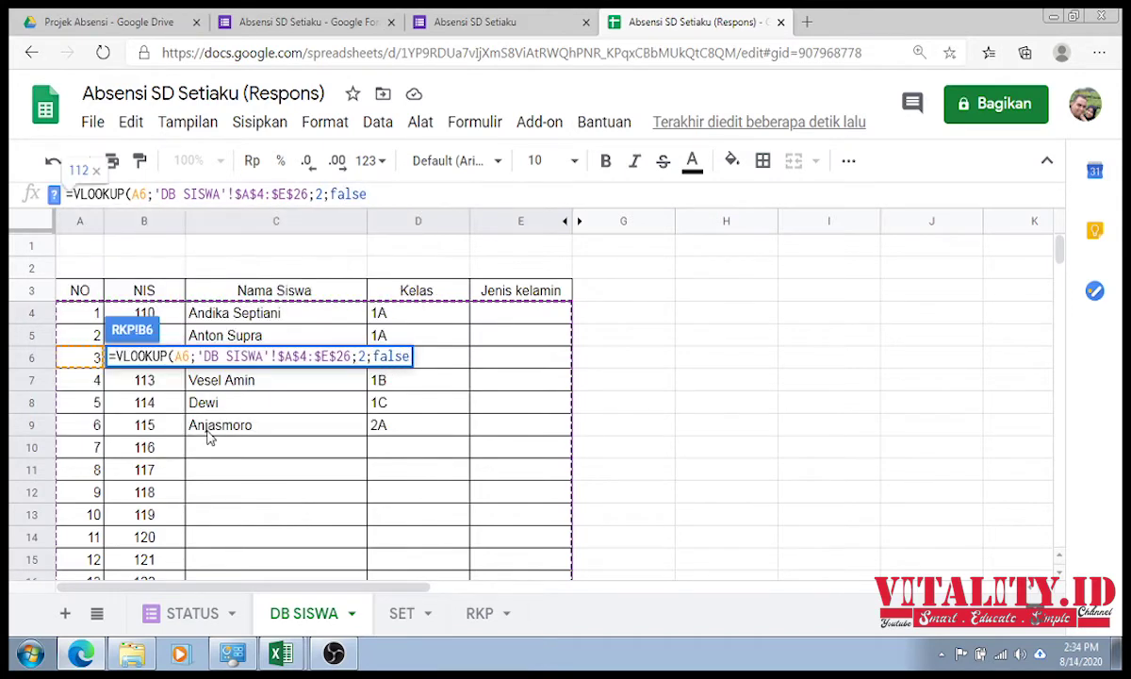
key(Return)
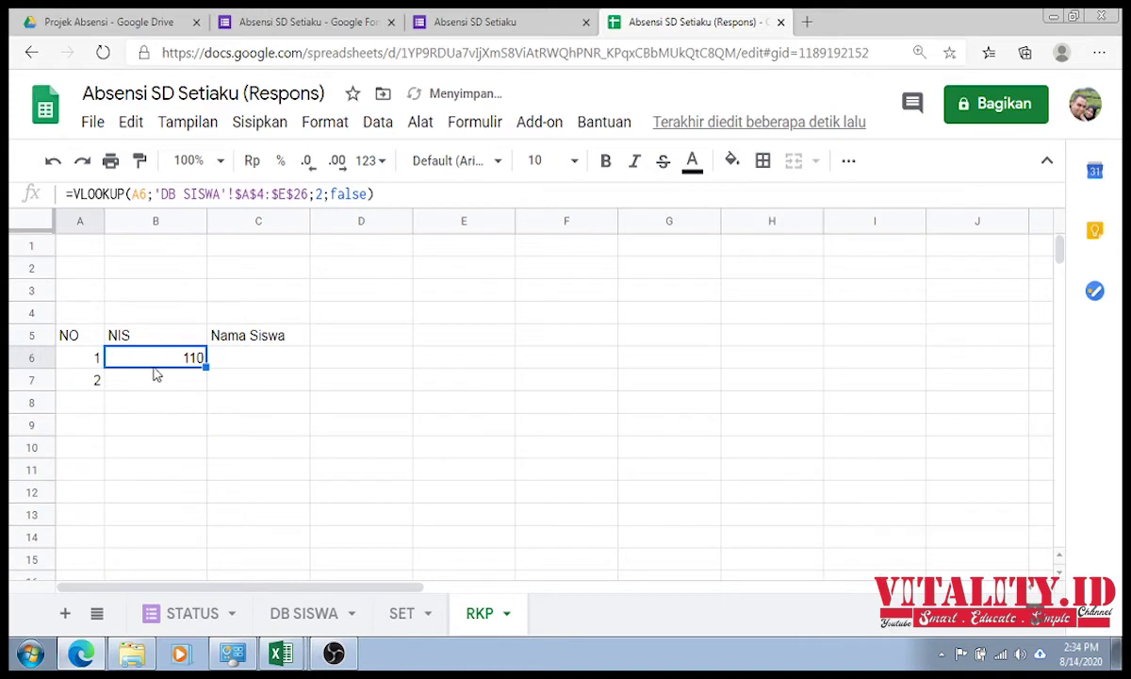
- Copy B6 down to row 19, then wrap its lookup as =iferror(VLOOKUP(...);"")
drag(206, 366, 201, 603)
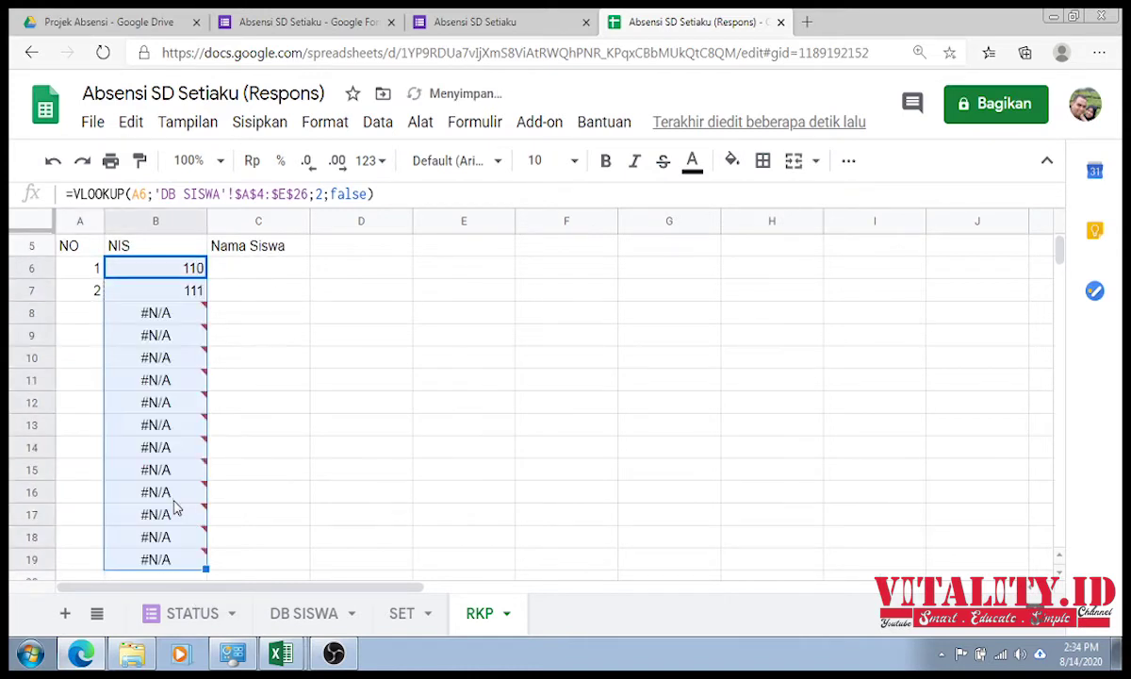
click(171, 273)
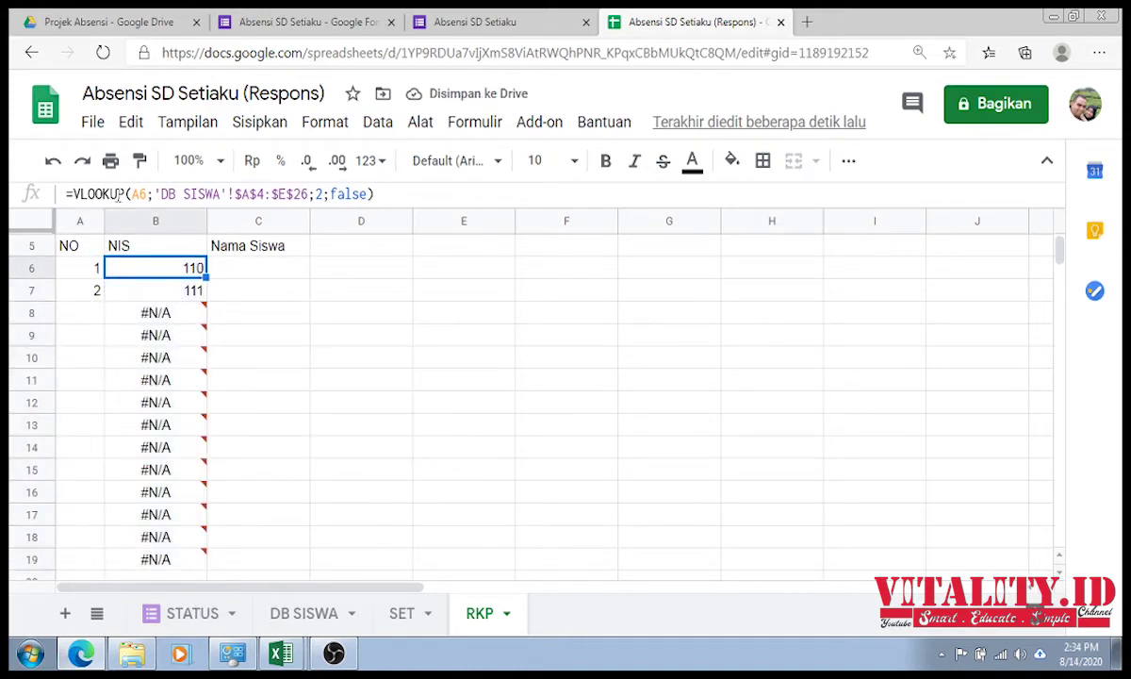
click(75, 194)
text(if)
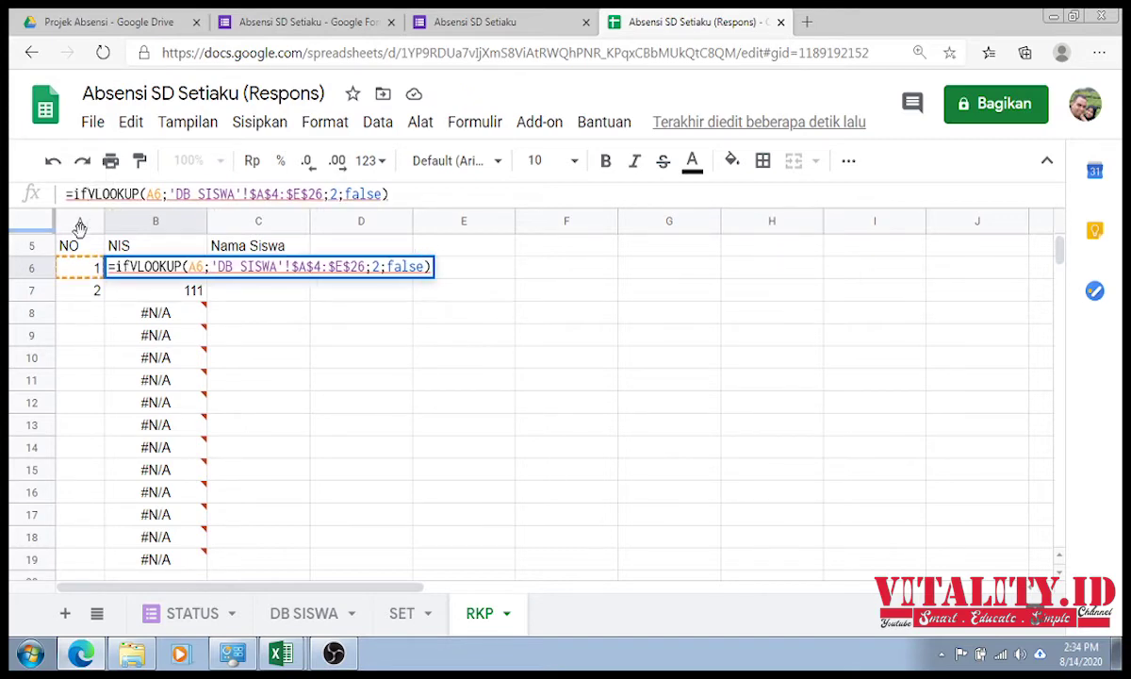
text(erro)
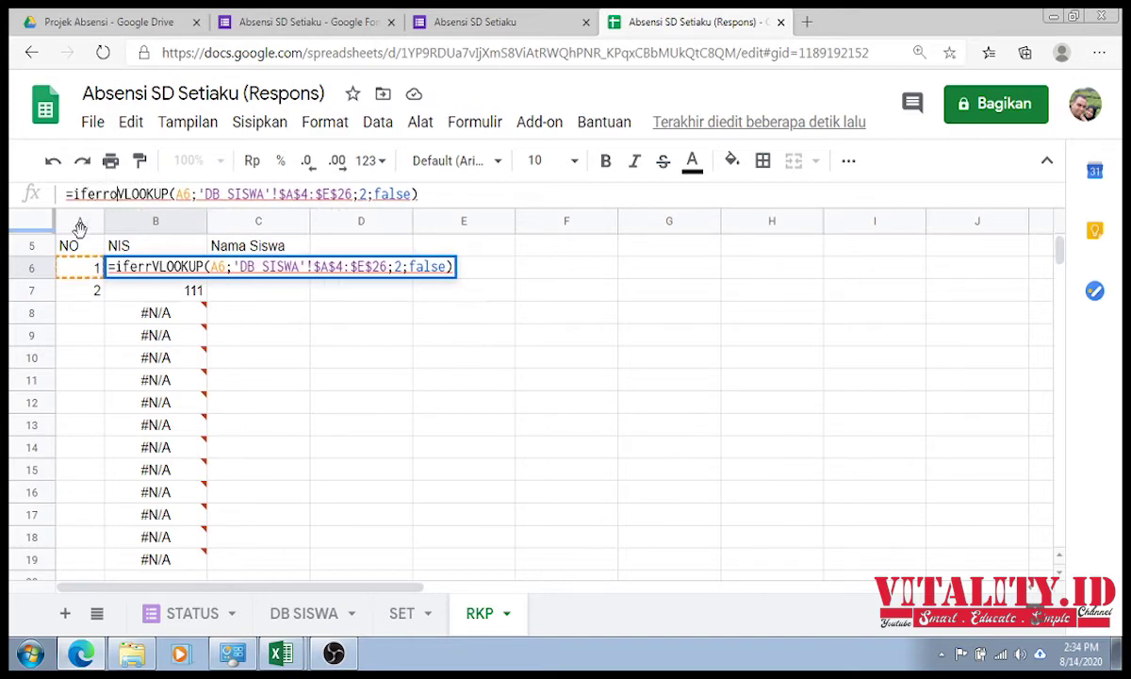
text(r()
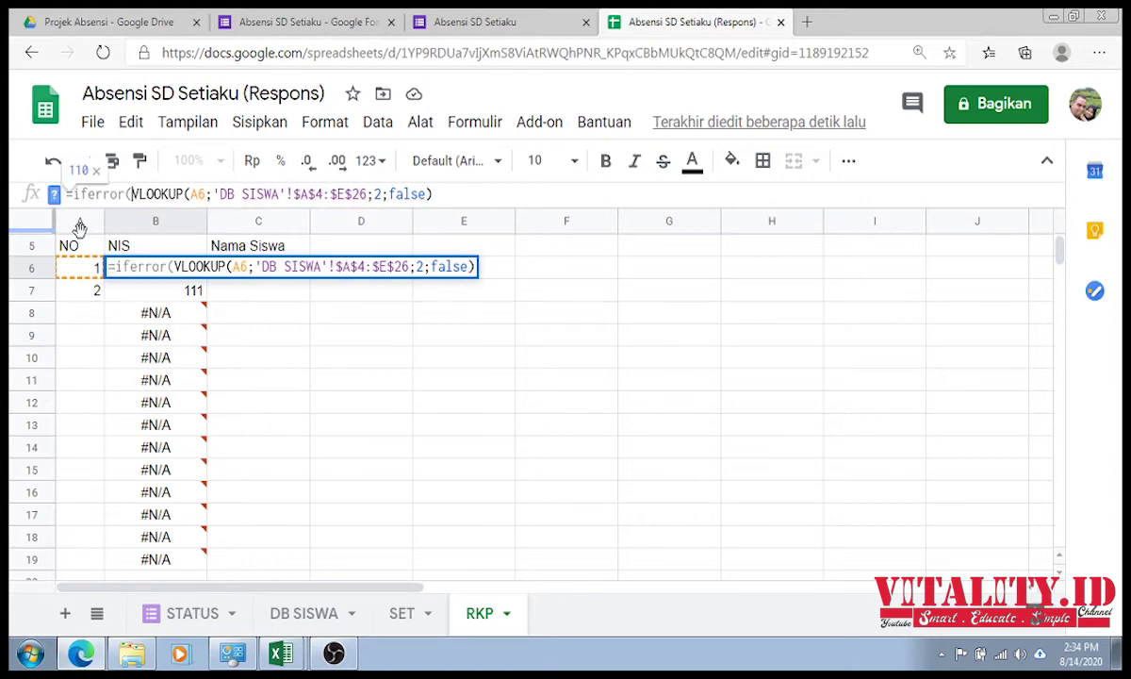
click(458, 192)
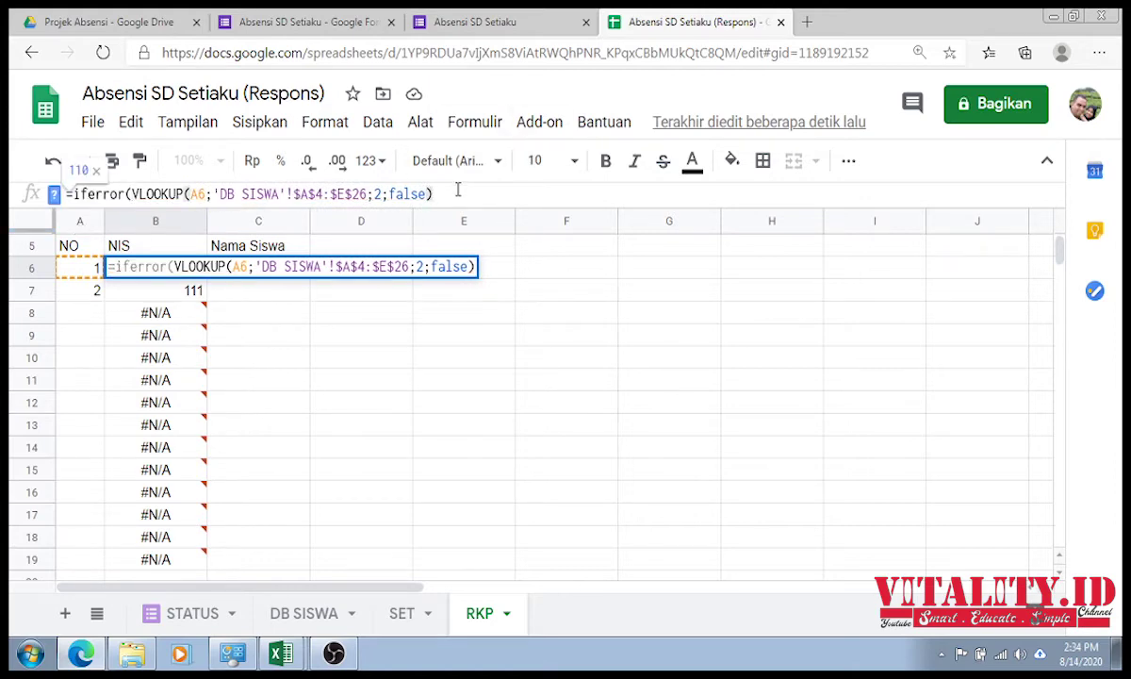
text(;)
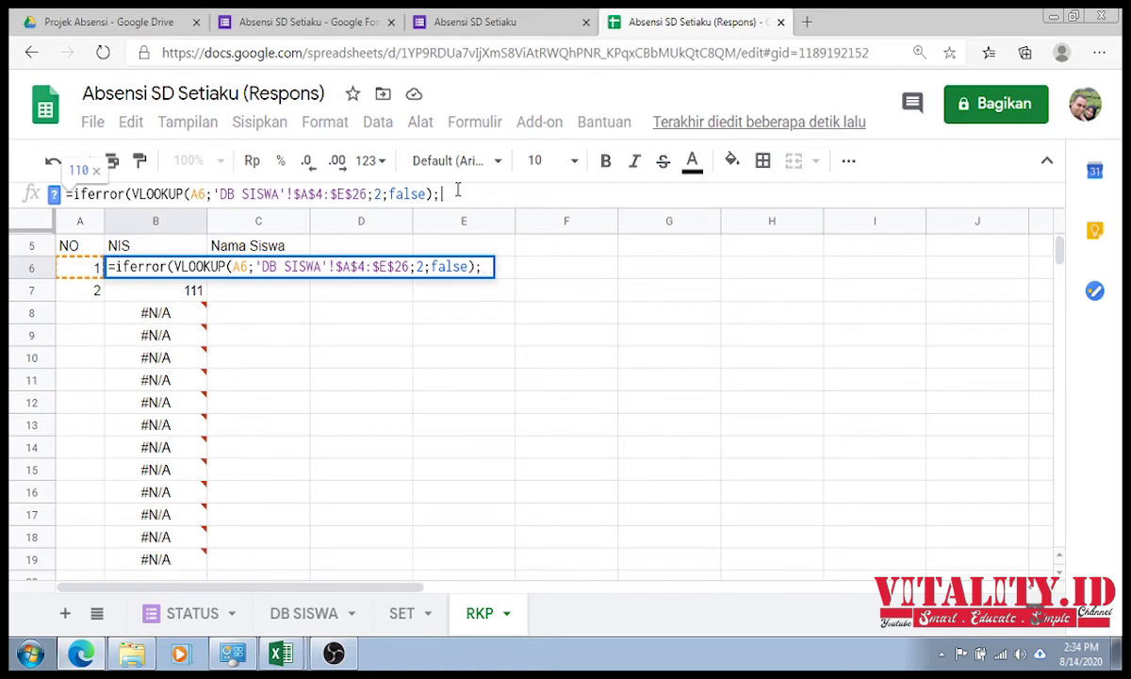
text("")
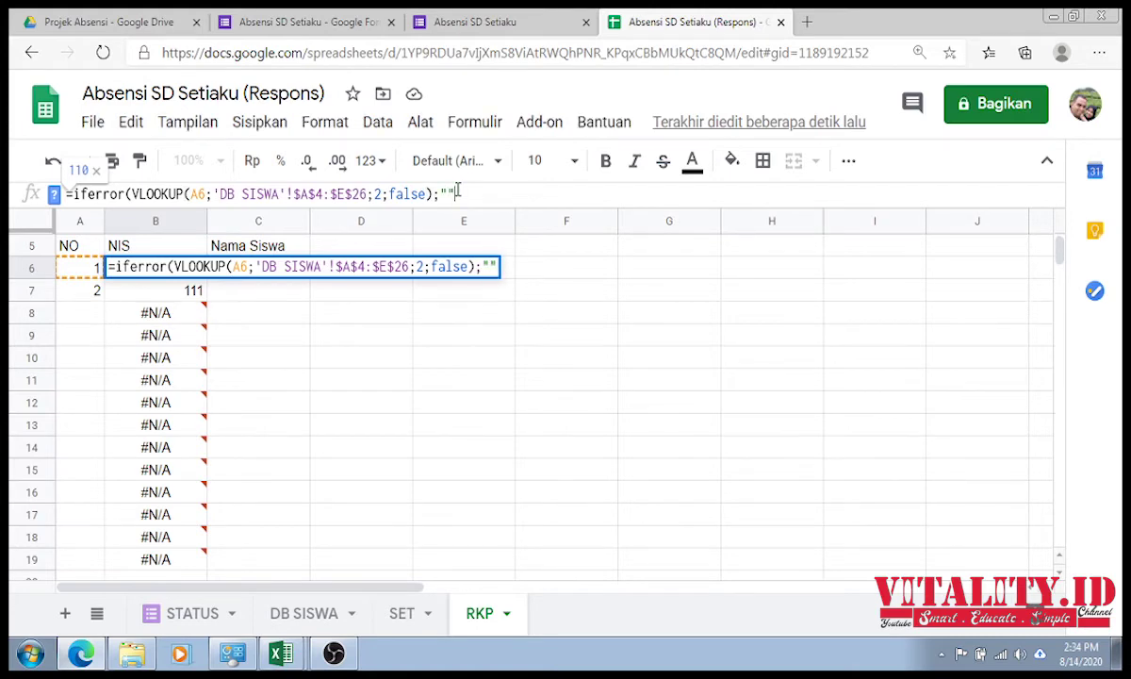
key(Return)
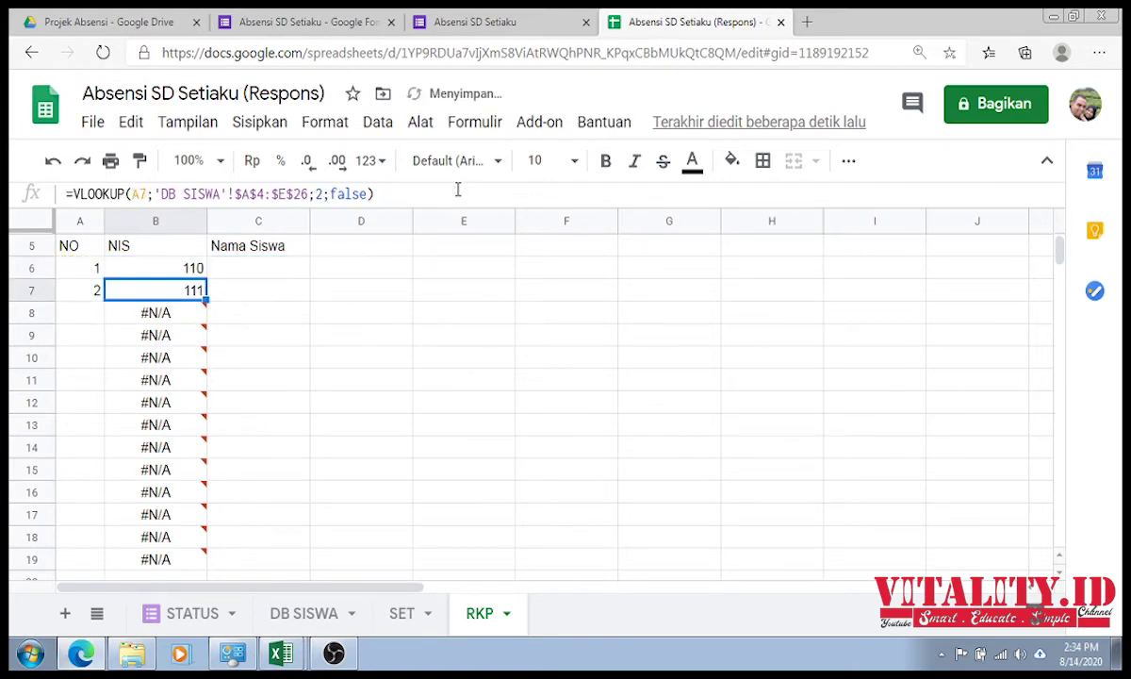
- Fill the IFERROR lookup down to row 19 and continue the NO series 1–14 in column A
click(162, 253)
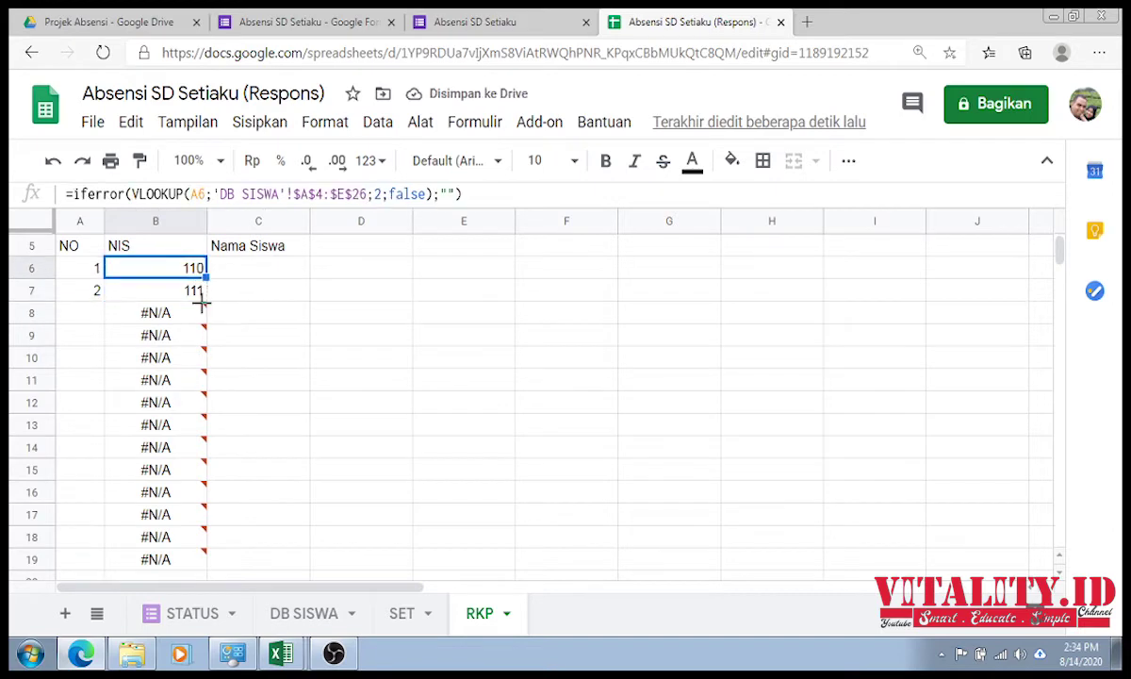
drag(201, 301, 213, 561)
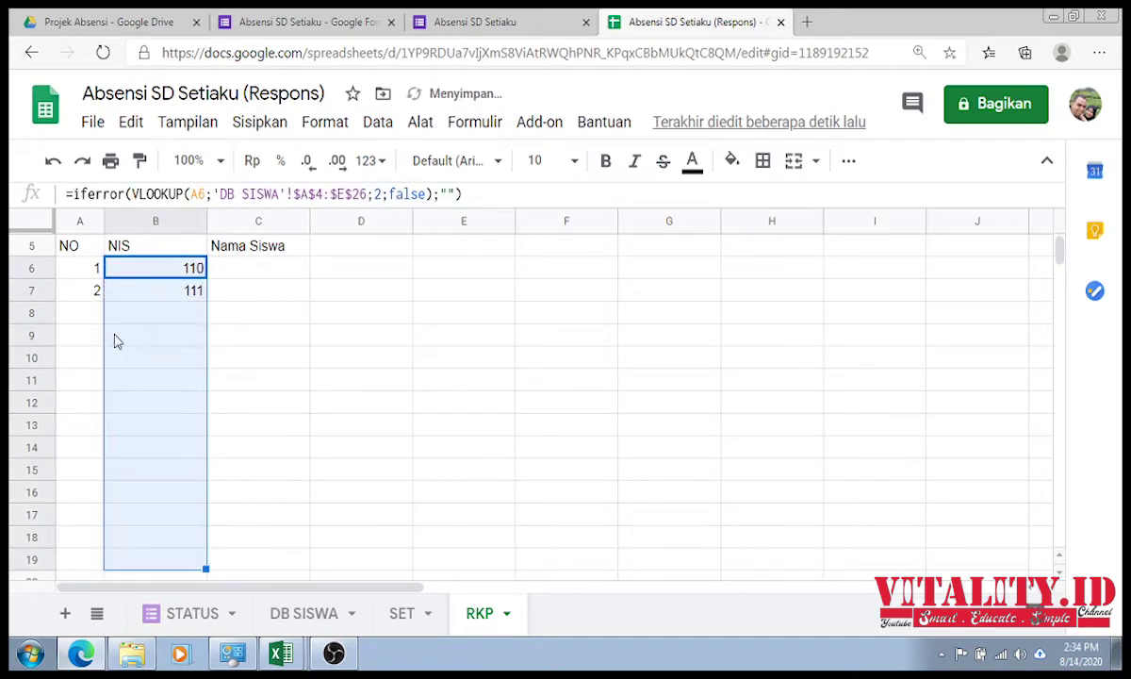
click(85, 257)
drag(84, 256, 89, 558)
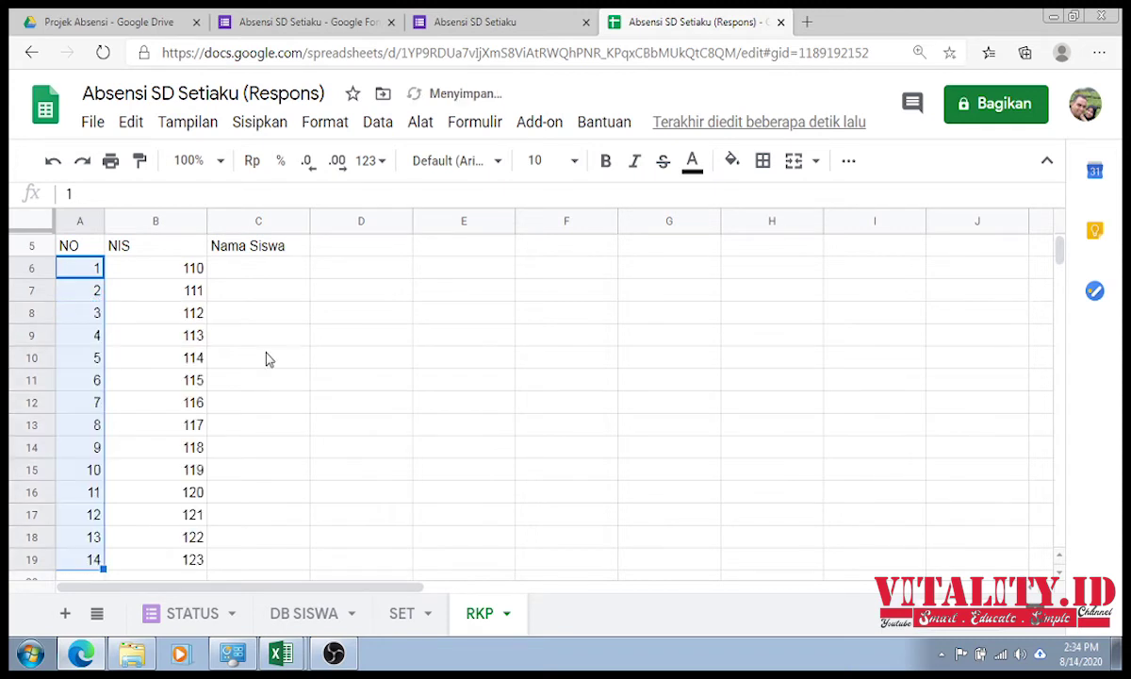
click(174, 268)
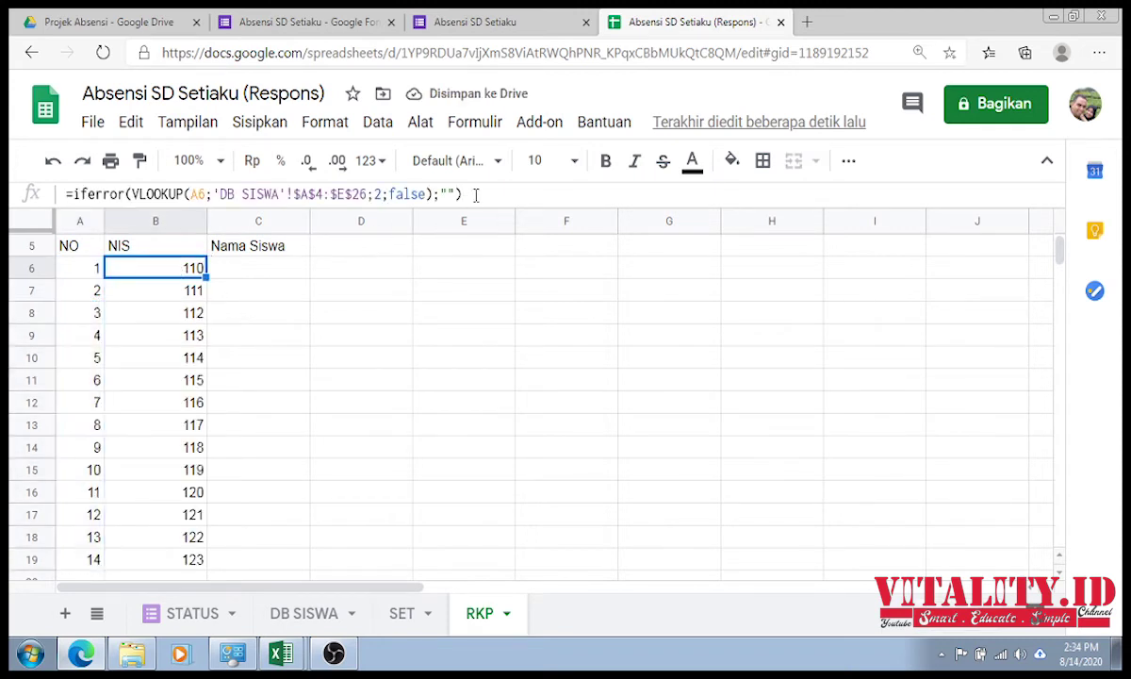
- Copy B6's formula into C6 with column index 3, returning the first student's name
drag(474, 194, 47, 195)
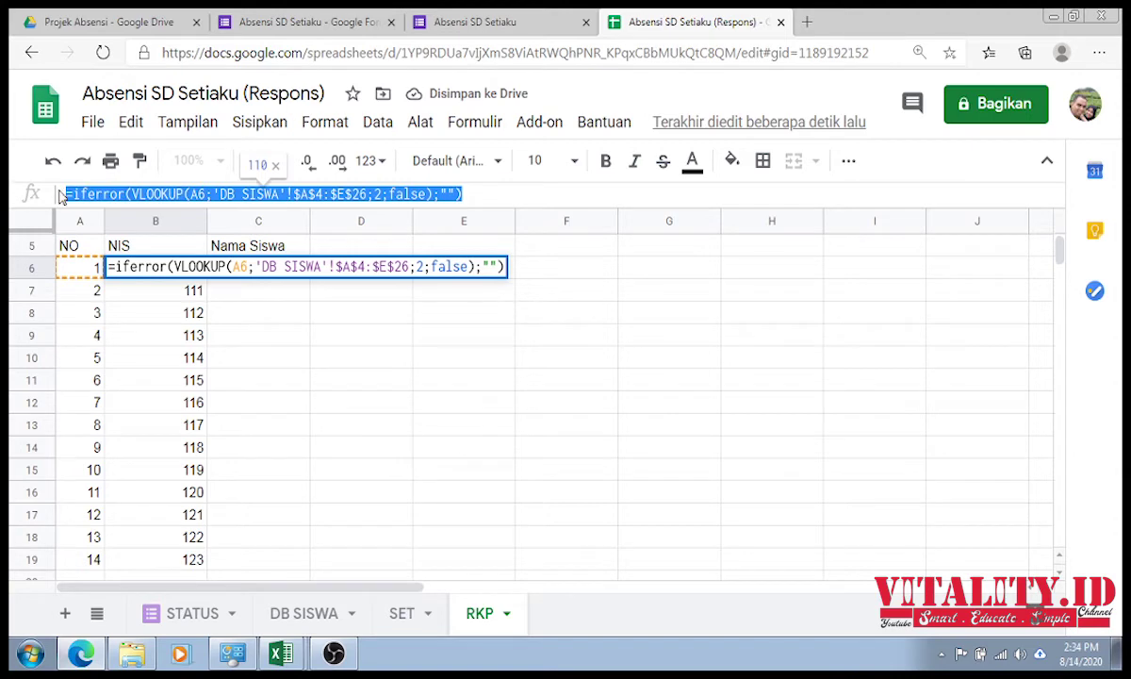
key(ctrl+c)
key(Tab)
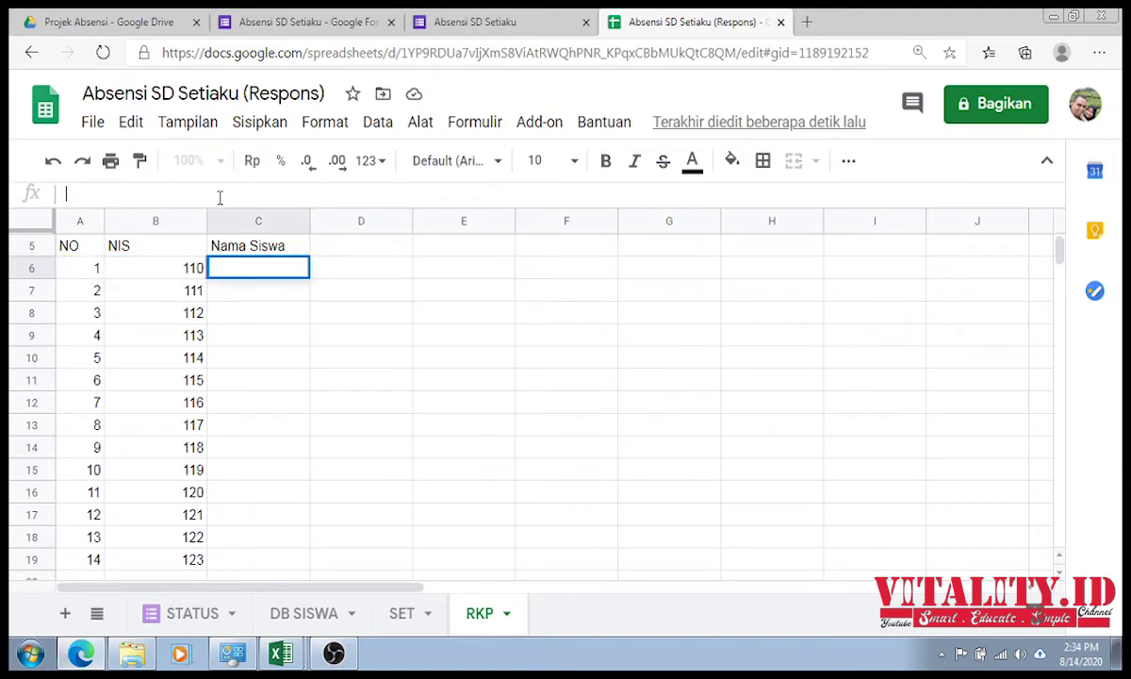
key(ctrl+v)
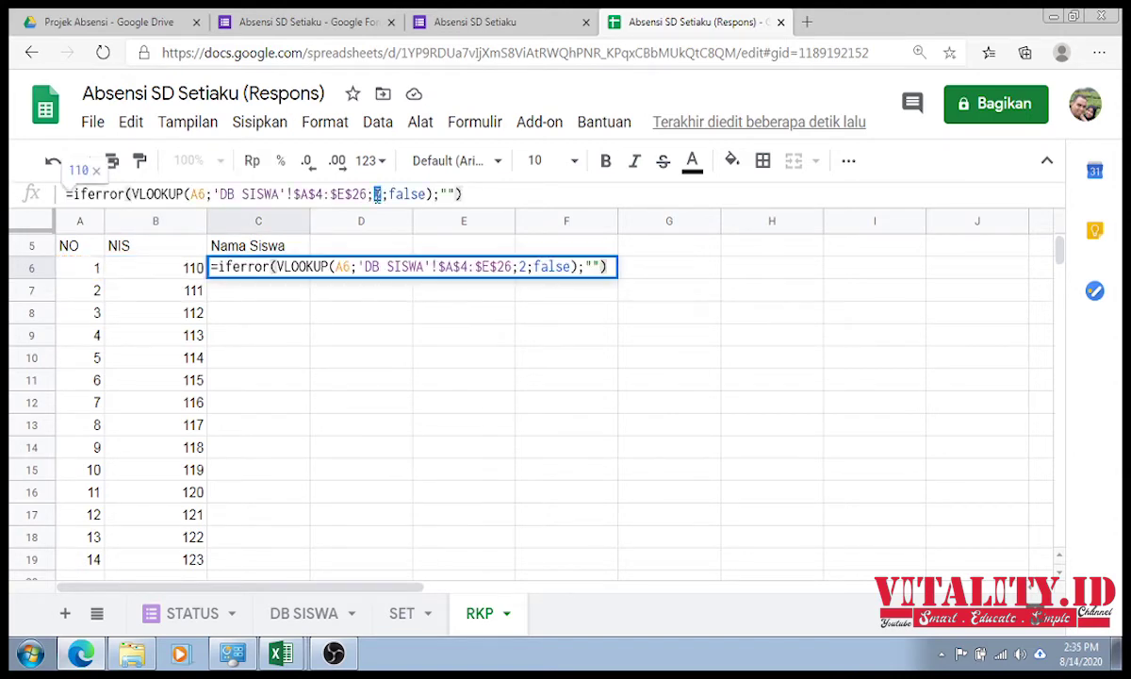
text(3)
key(Return)
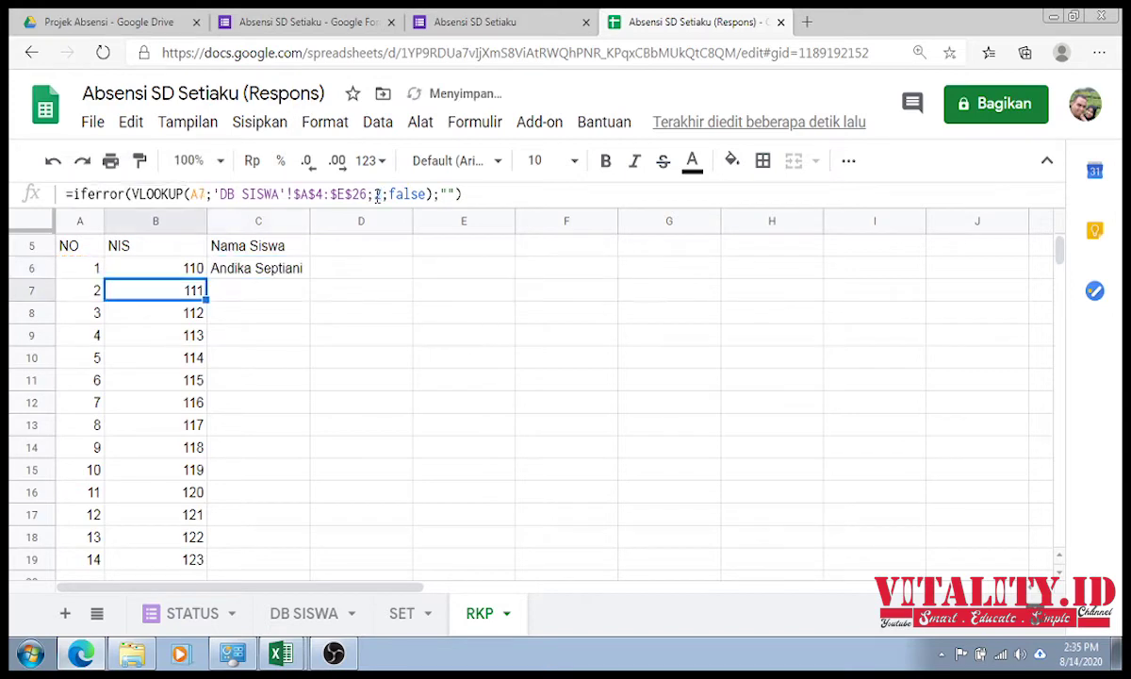
- Fill C6's name lookup down to row 19 and widen column C to fit the names
click(297, 267)
drag(308, 276, 288, 556)
click(562, 400)
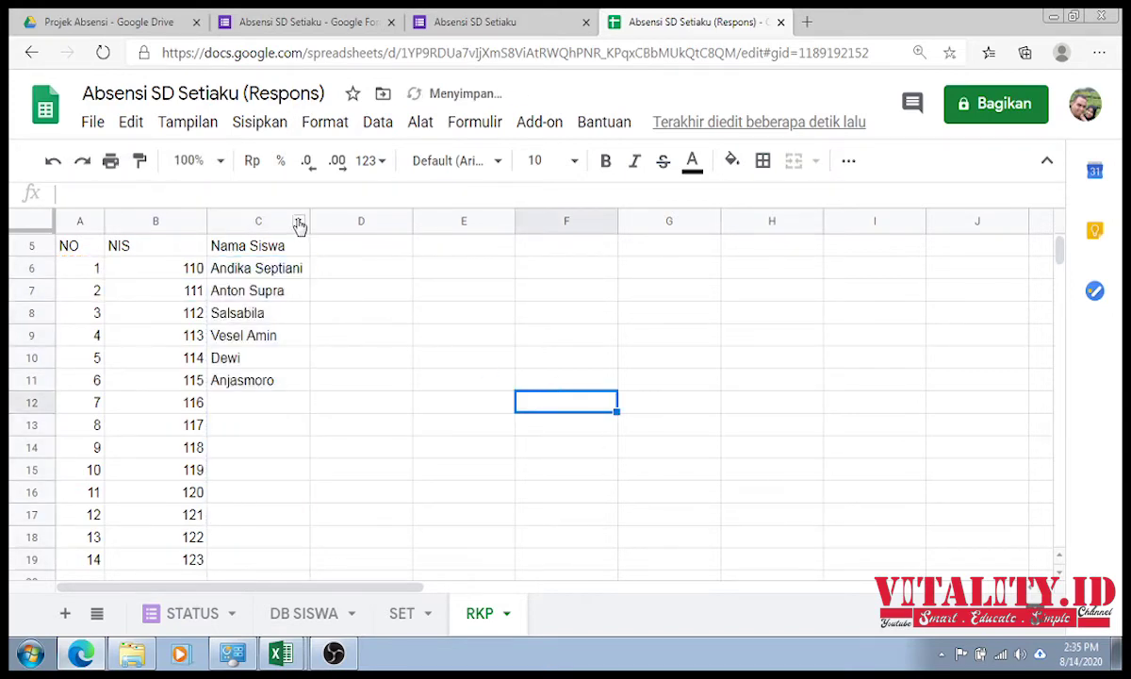
drag(311, 226, 331, 226)
click(369, 297)
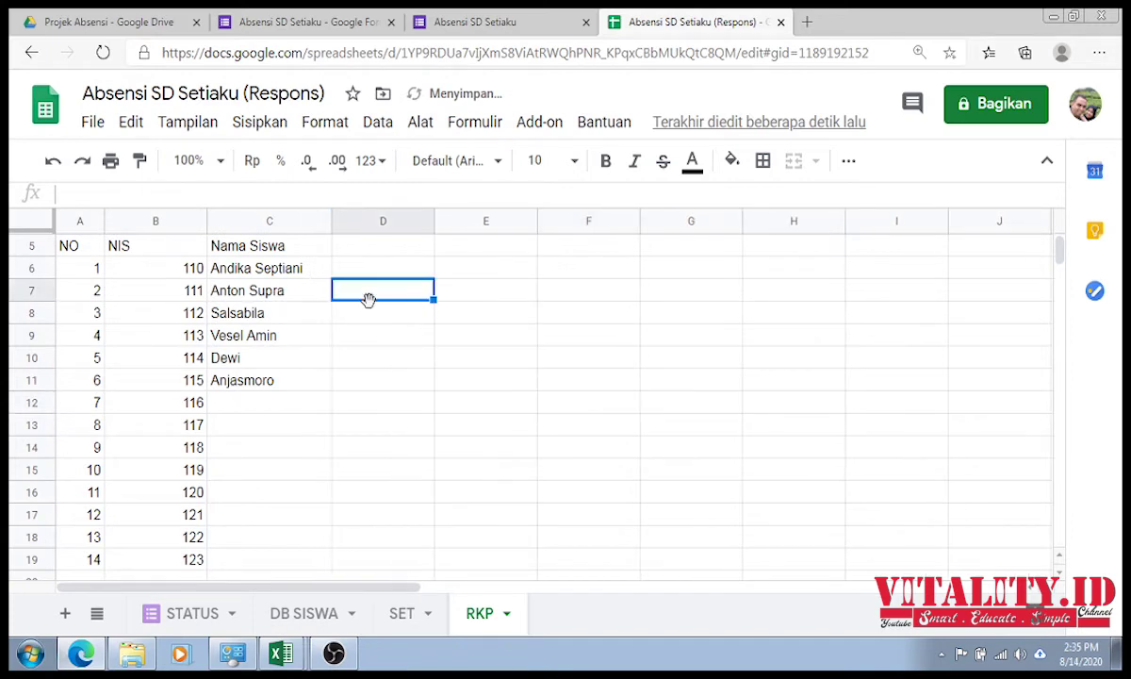
scroll(370, 304, up, 2)
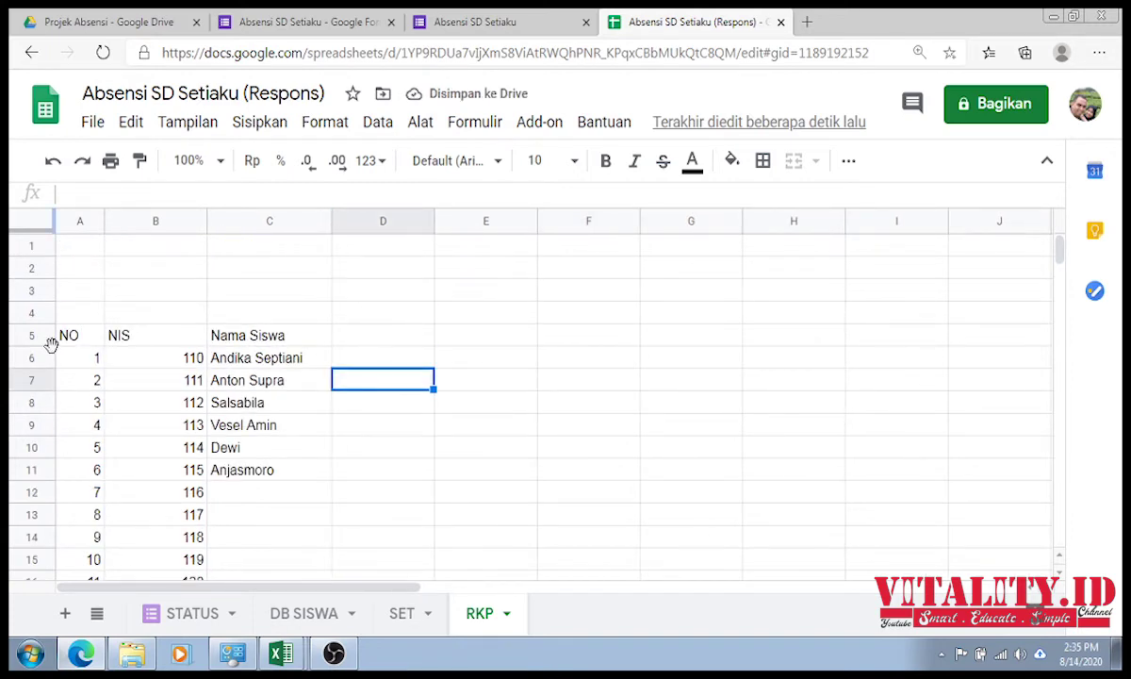
- Apply all borders to the header cells A5:C5 (NO, NIS, Nama Siswa)
click(370, 332)
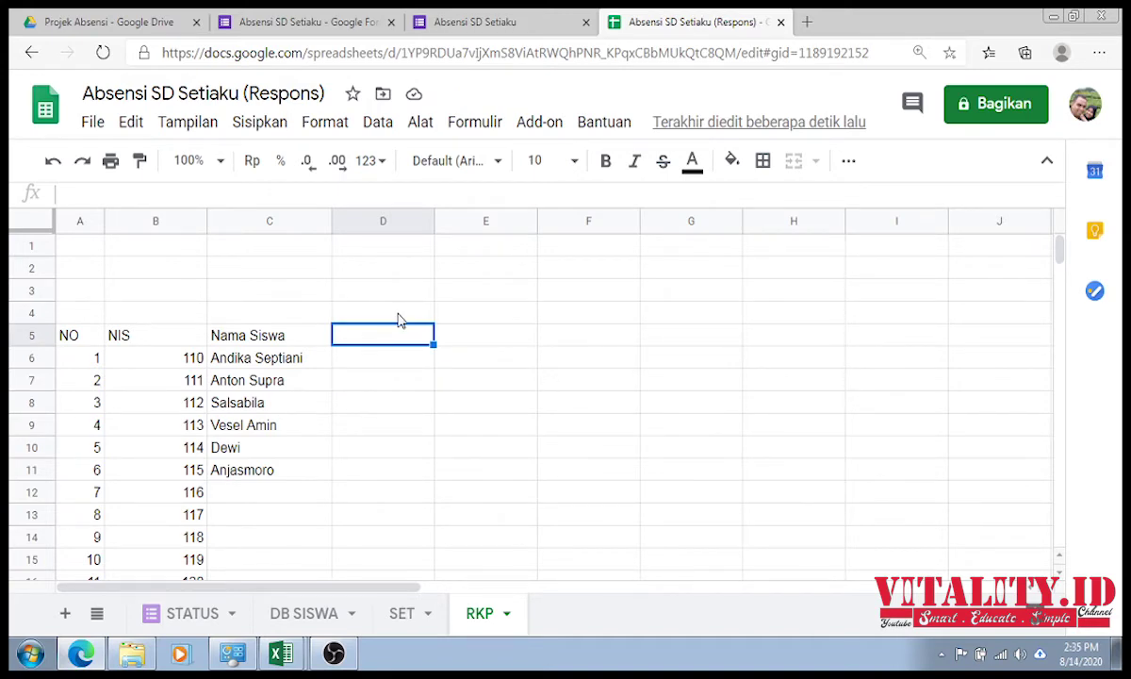
drag(74, 336, 283, 337)
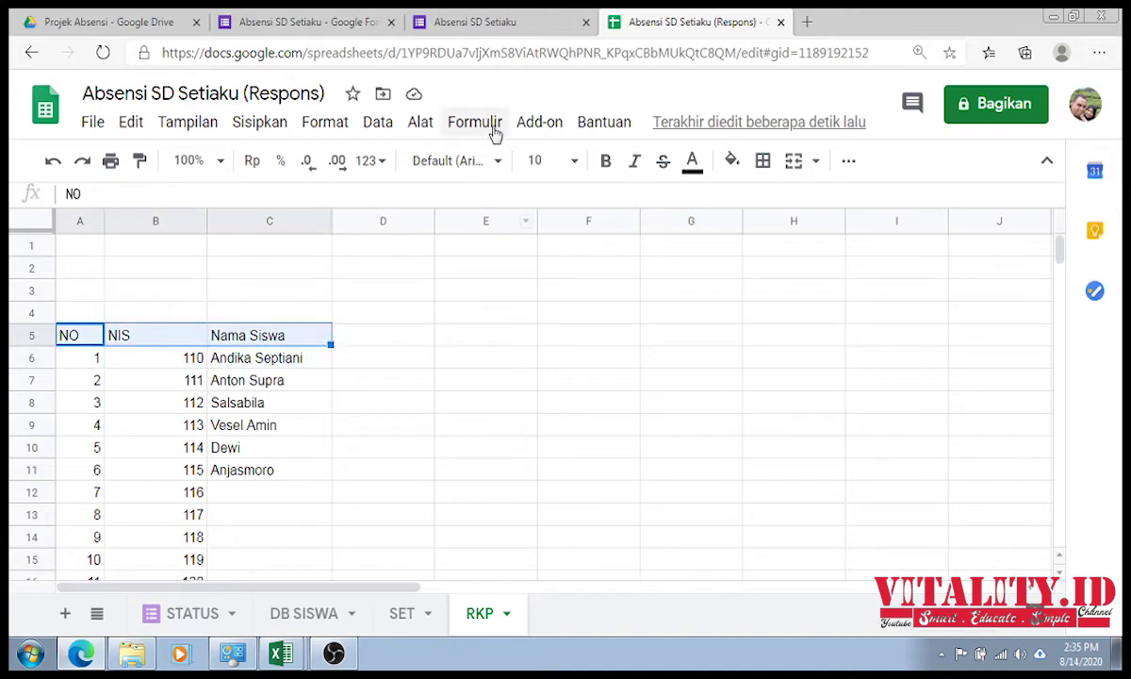
click(763, 160)
click(771, 201)
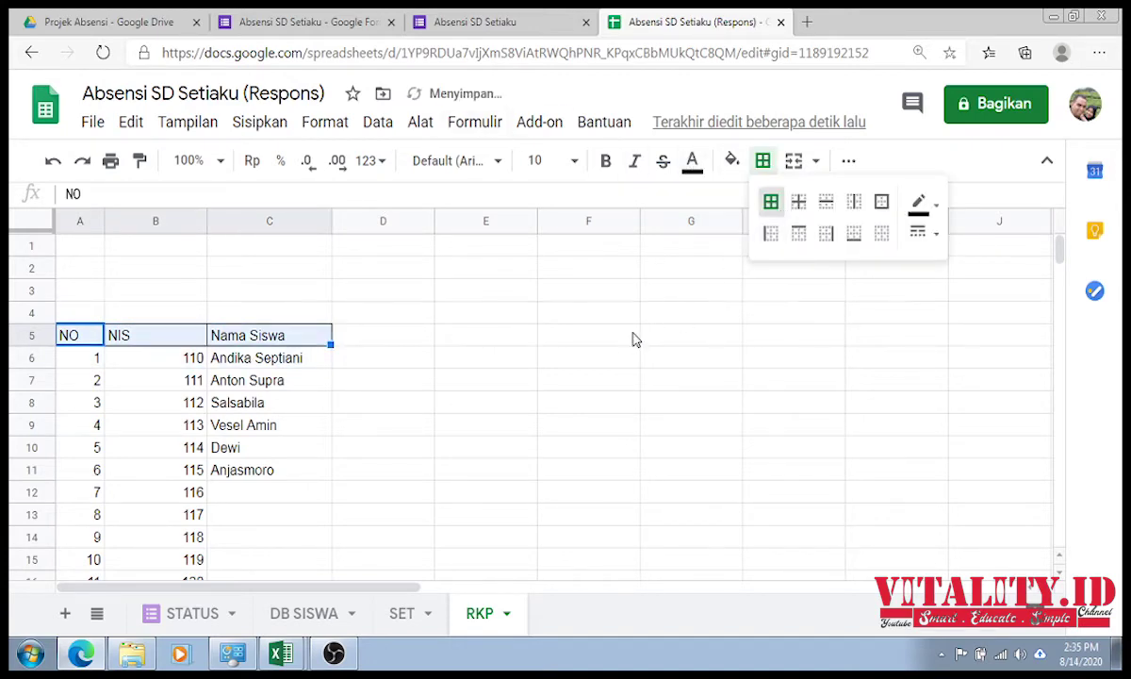
click(560, 358)
- Enter the label Bulan in cell A2
click(99, 273)
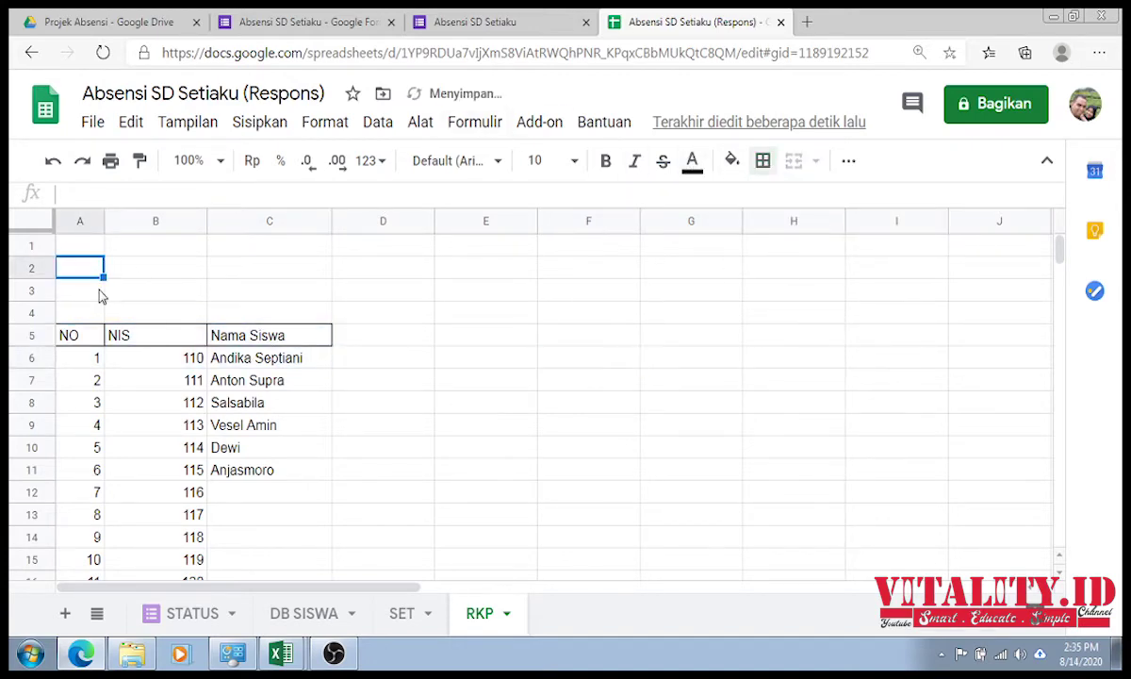
click(102, 295)
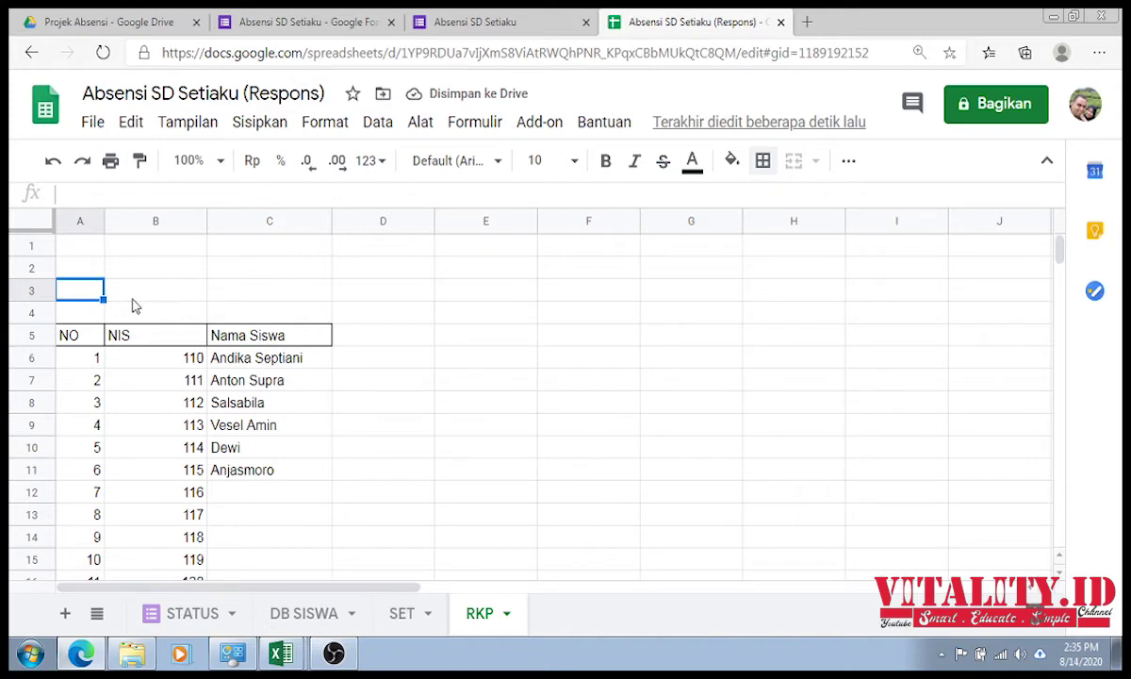
key(Up)
text(B)
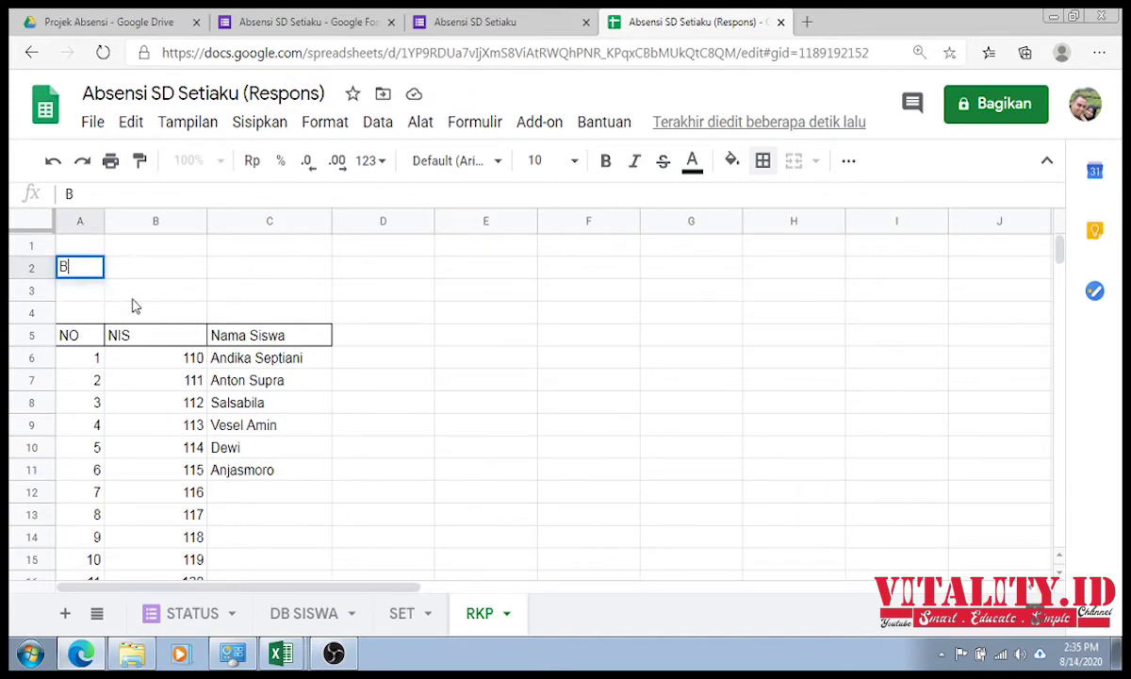
text(ulan)
key(Tab)
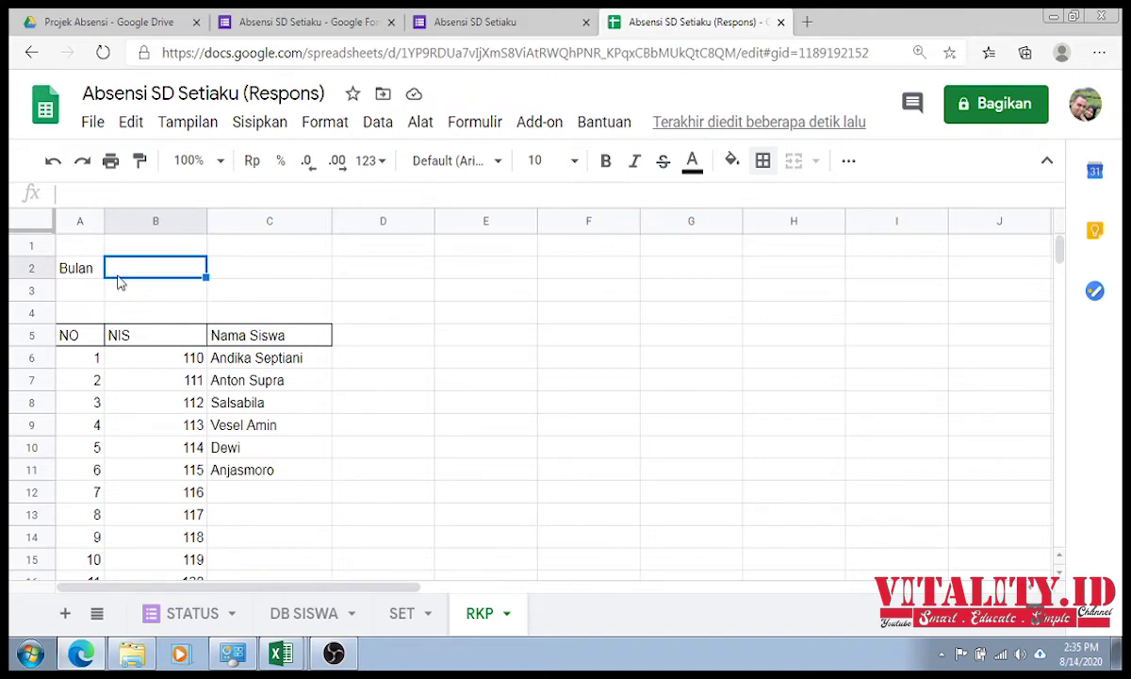
- Add a Daftar dari rentang validation on B2 sourcing month names from SET!G6:G17, and save it
click(378, 122)
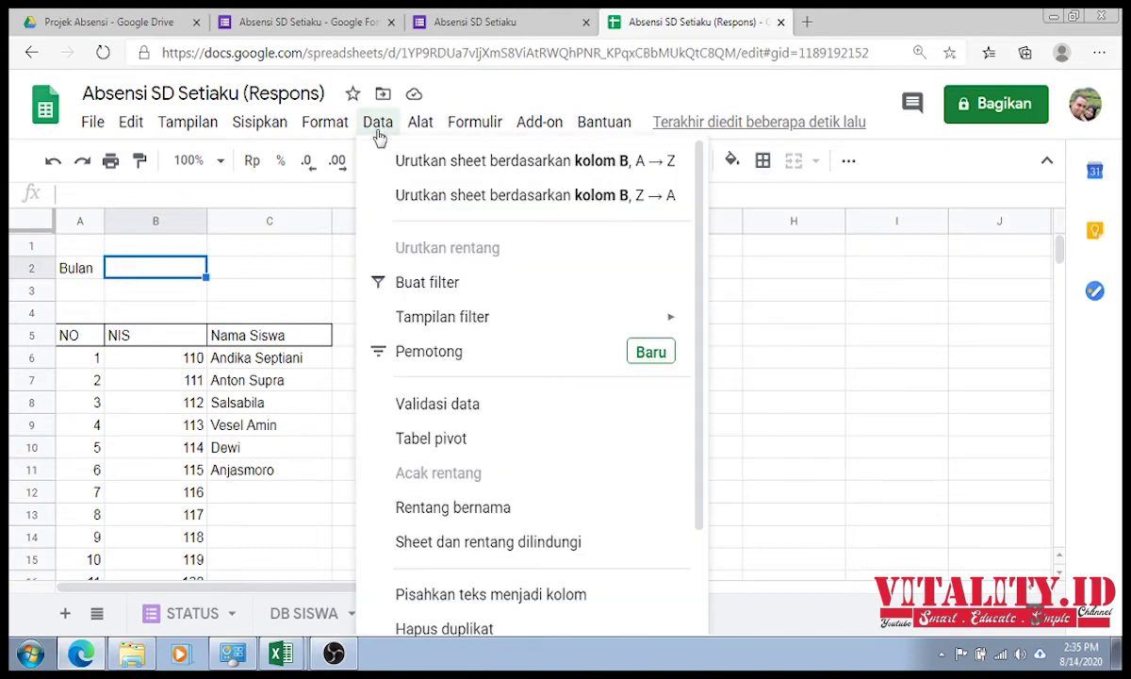
click(464, 411)
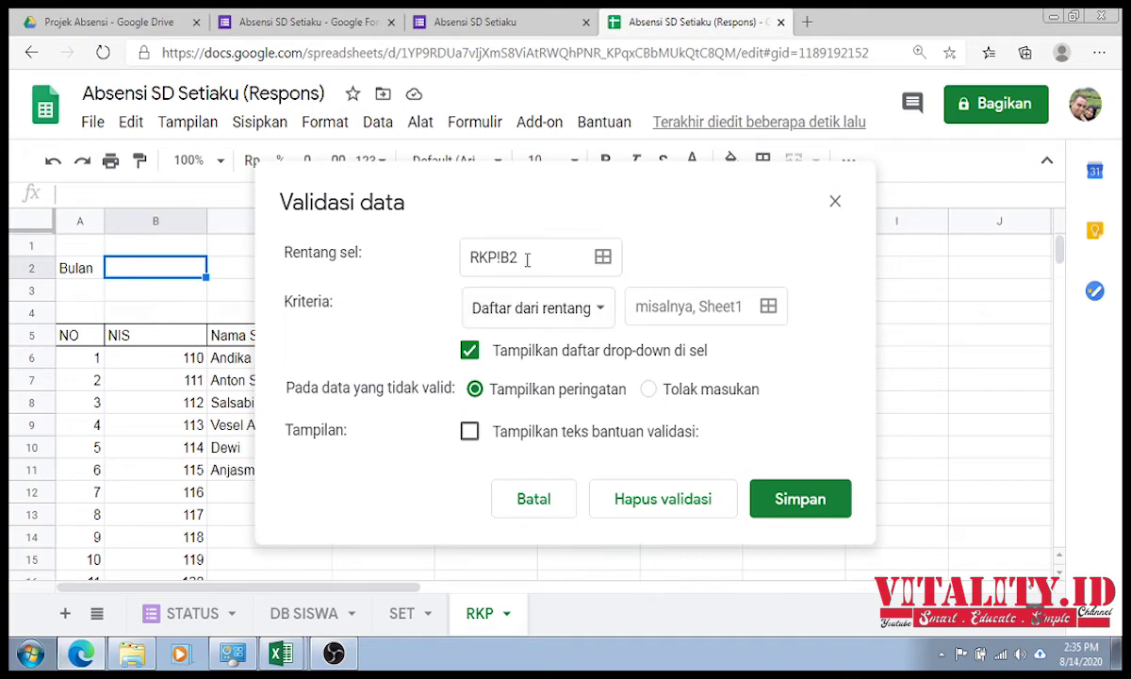
drag(525, 257, 435, 280)
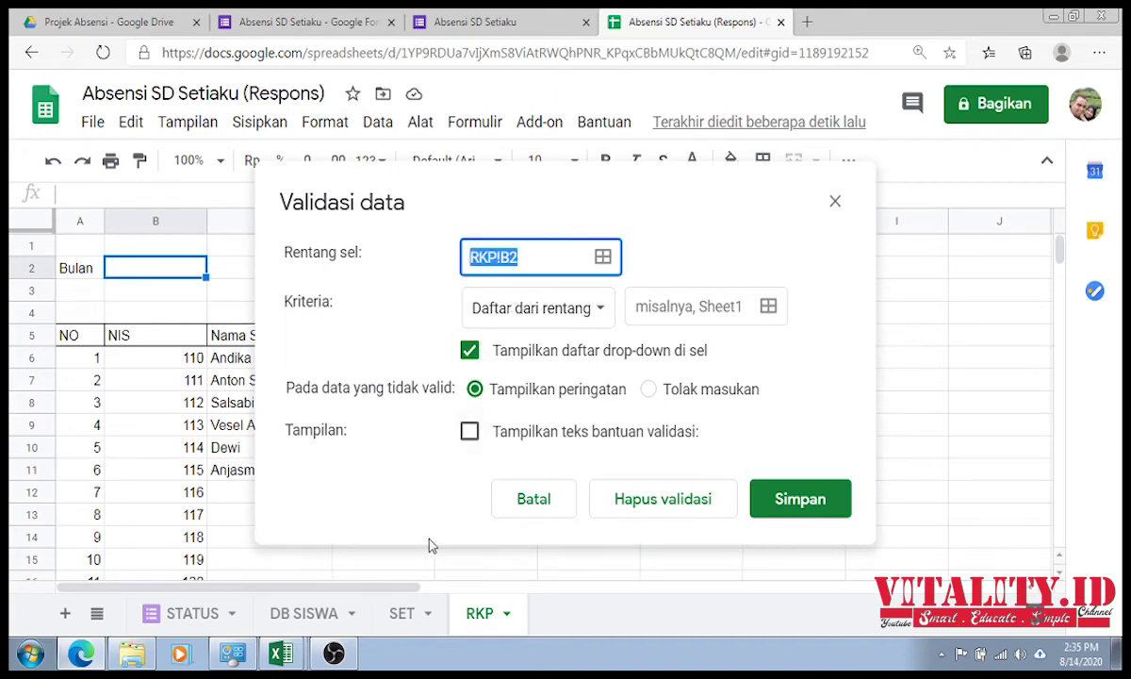
click(405, 613)
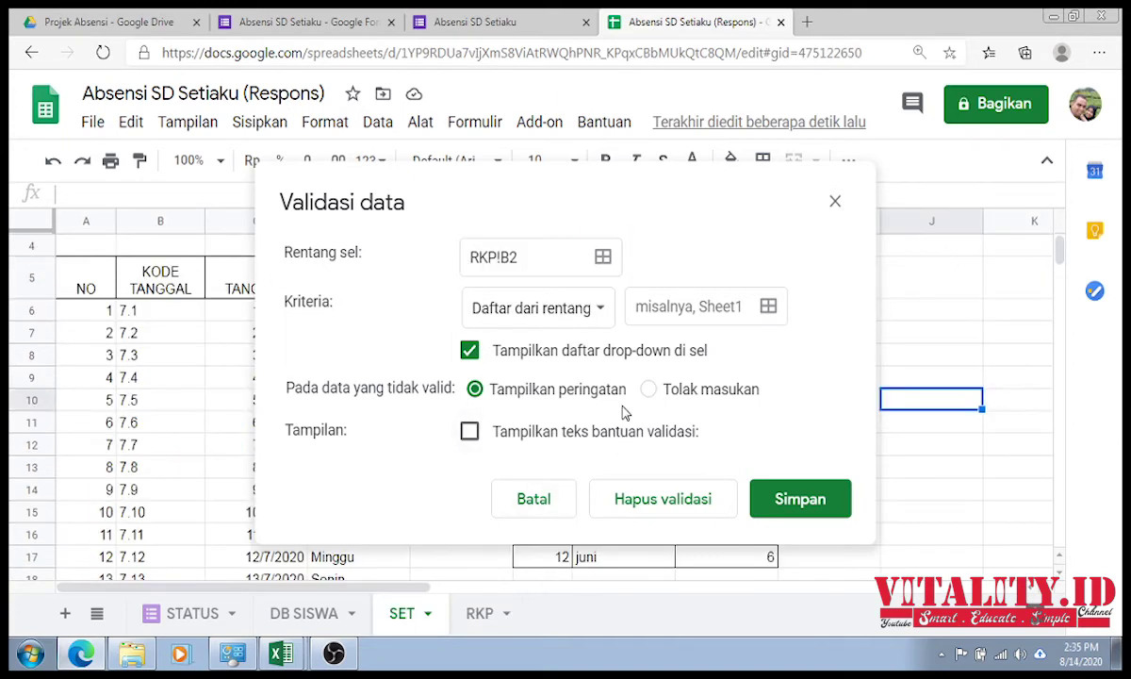
click(712, 311)
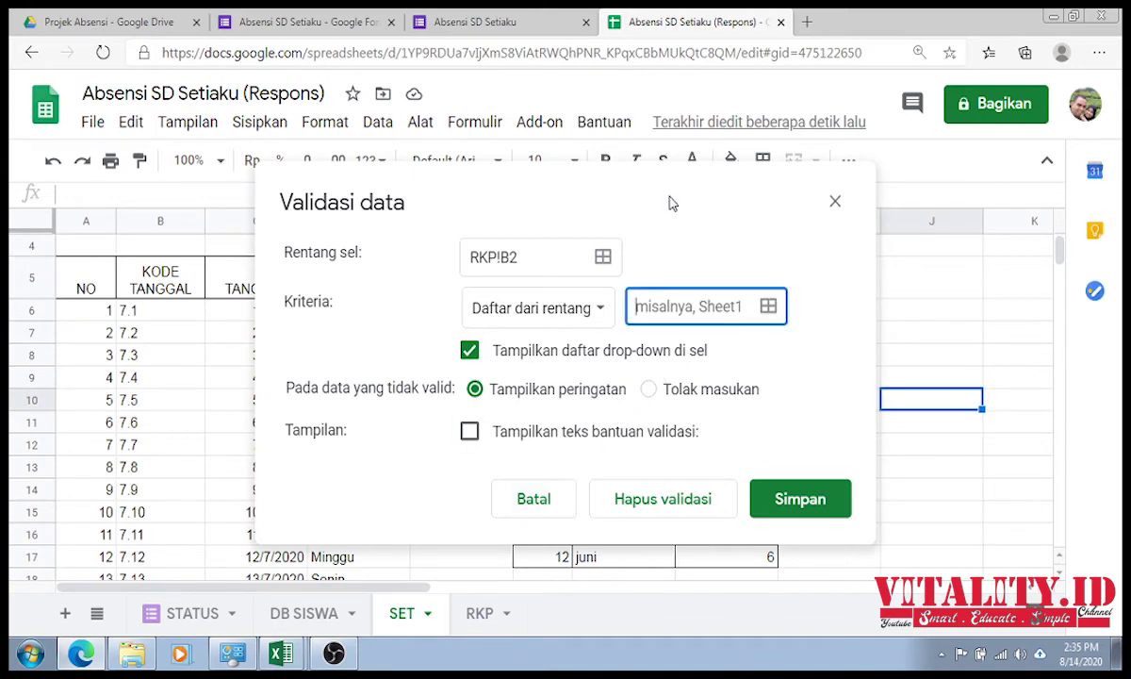
drag(664, 194, 298, 222)
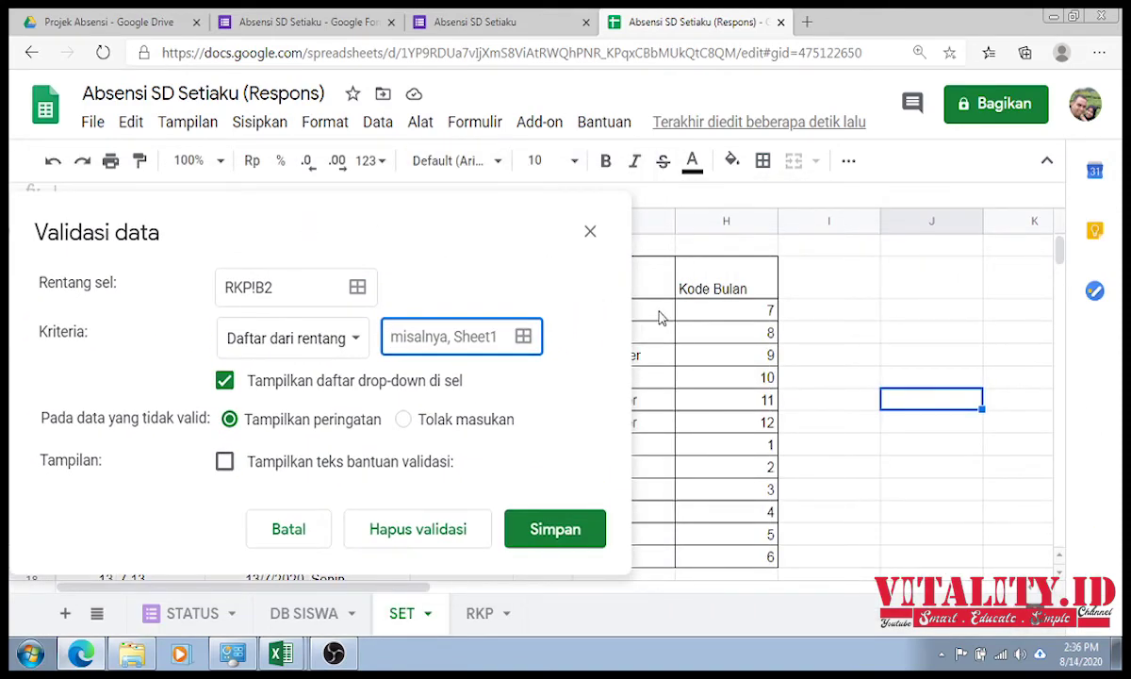
drag(659, 318, 658, 556)
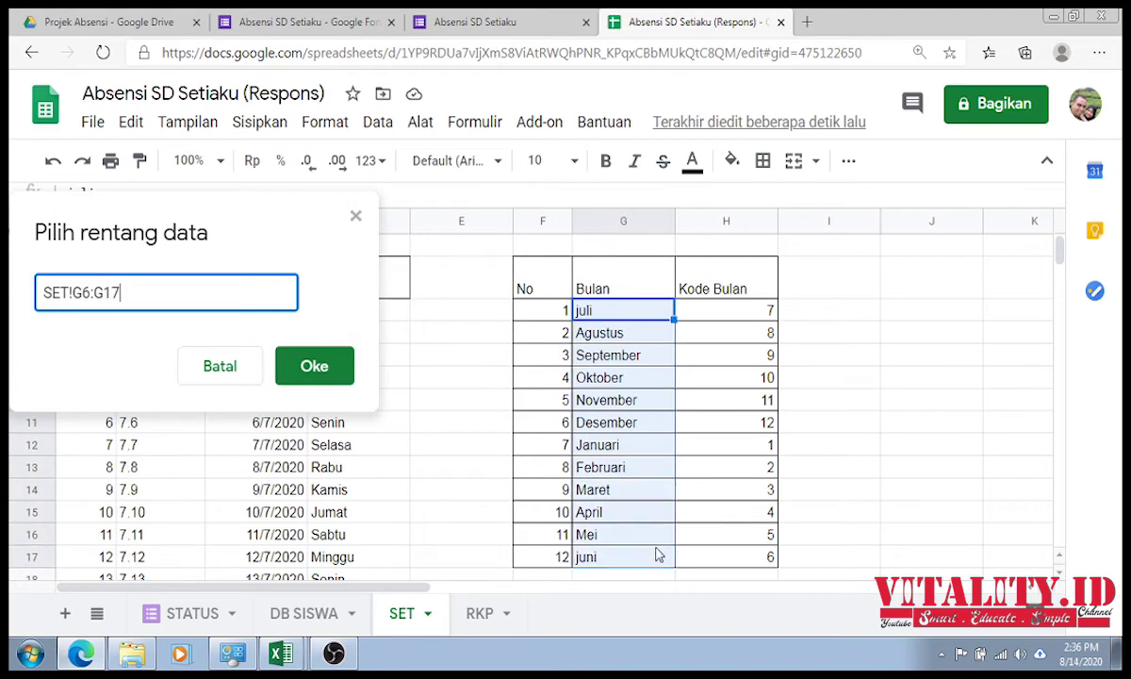
click(316, 369)
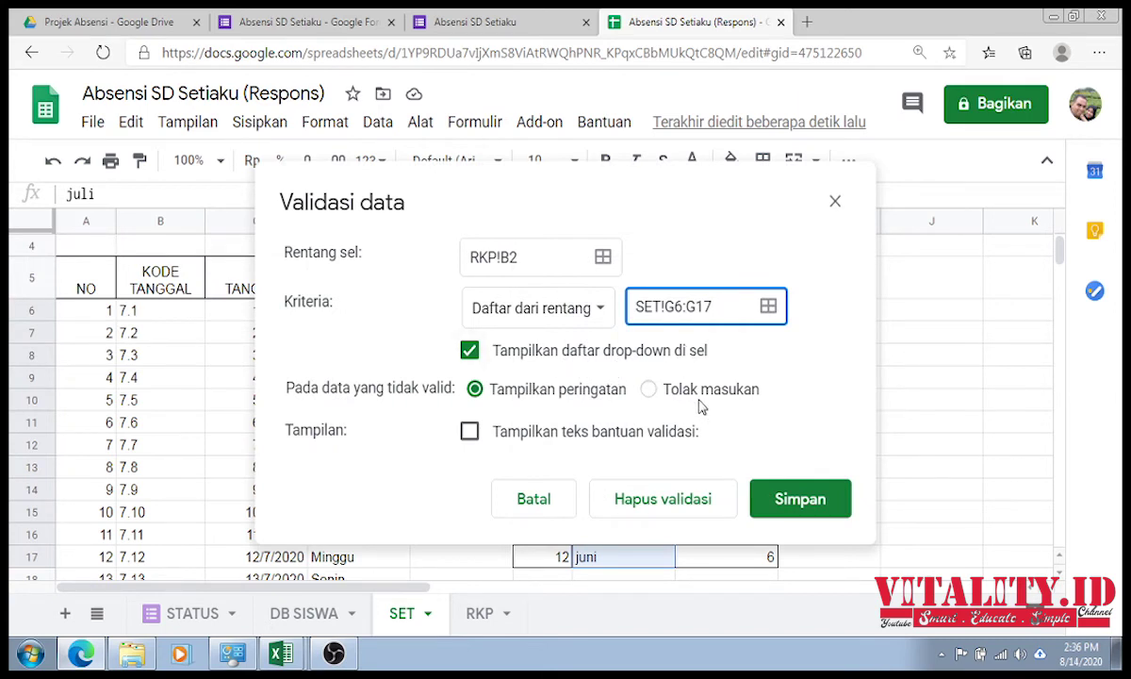
click(808, 506)
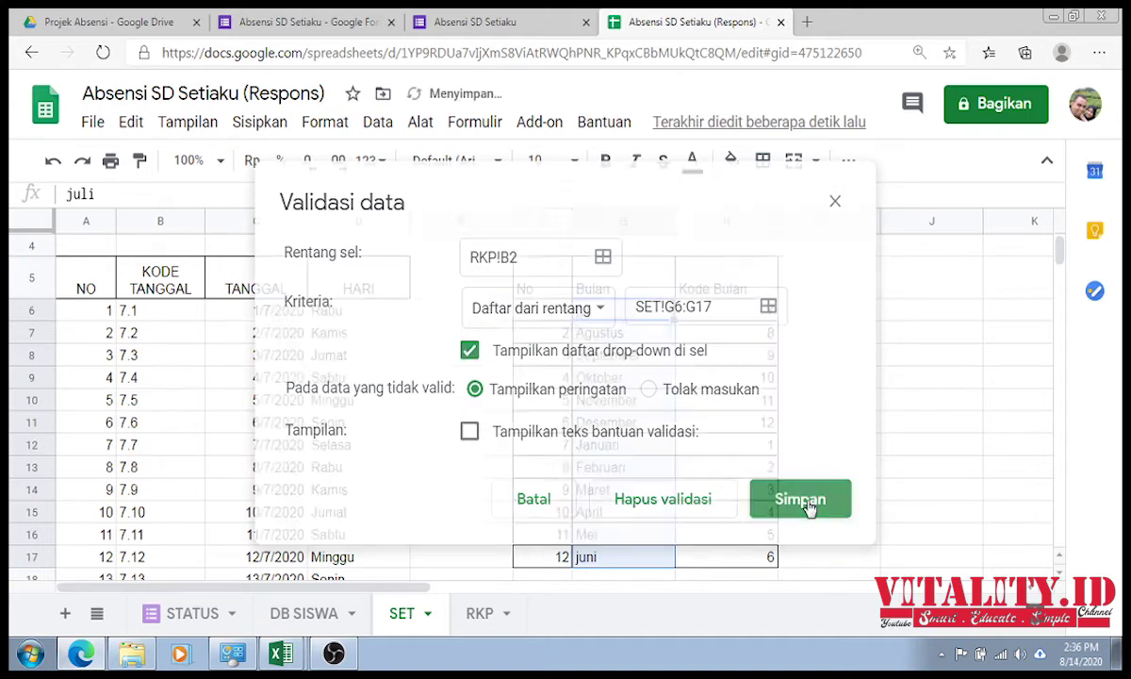
click(900, 377)
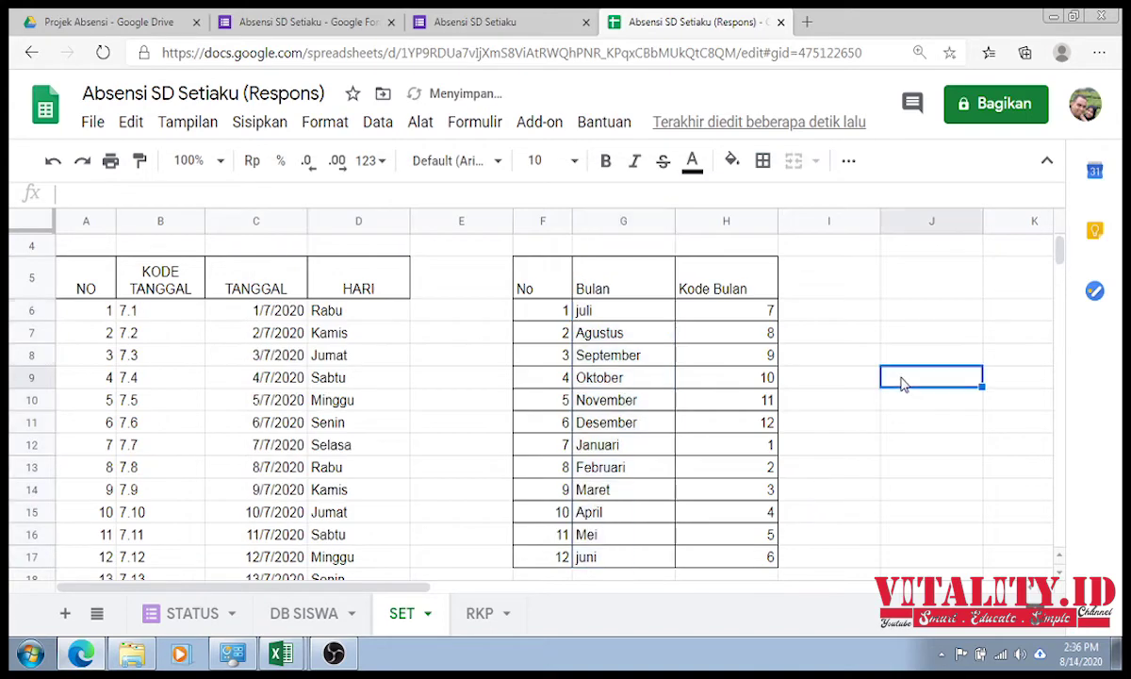
- On RKP, test the B2 dropdown by picking Agustus, then September
click(478, 613)
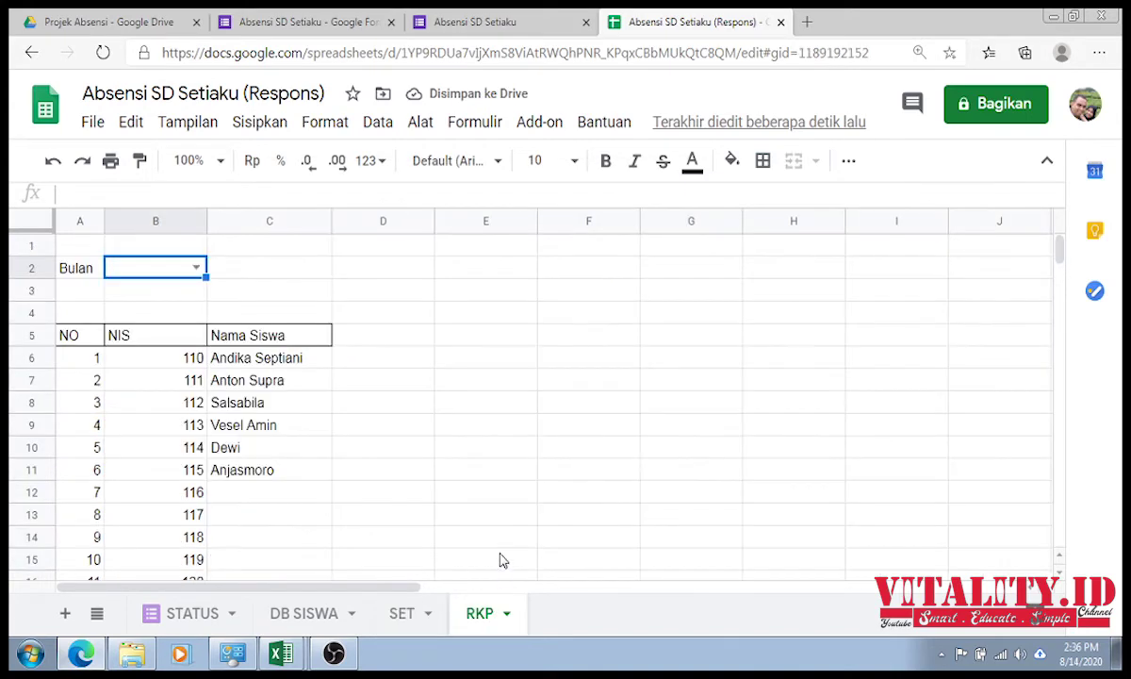
click(196, 268)
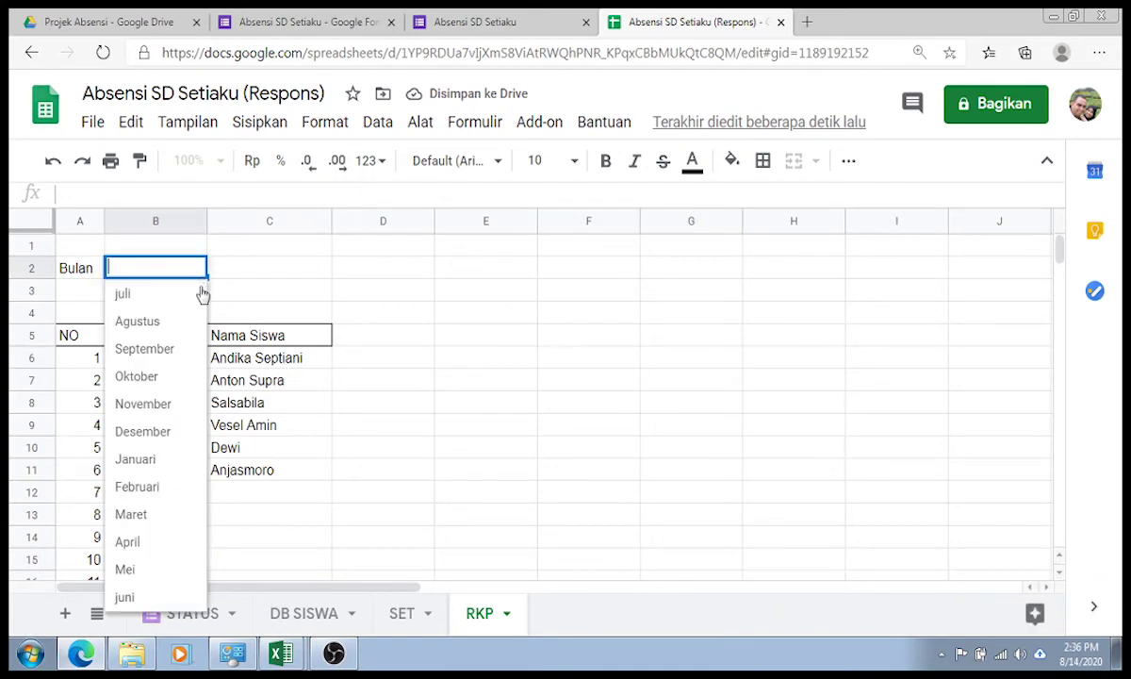
click(139, 320)
click(196, 266)
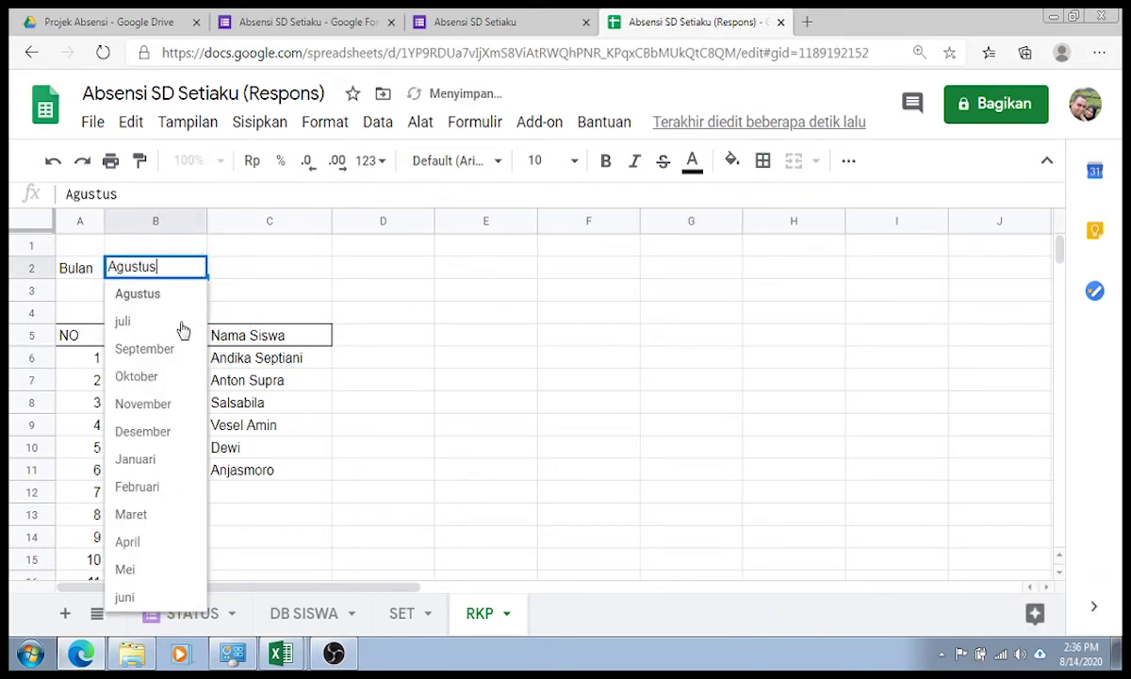
click(151, 351)
click(366, 273)
click(159, 298)
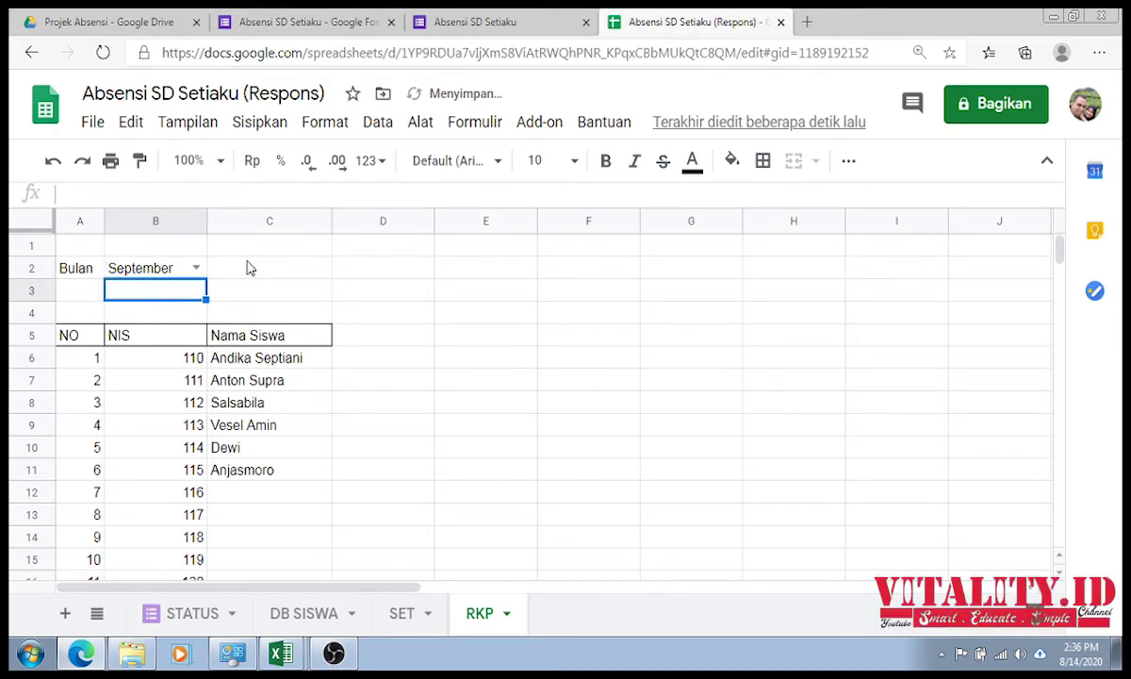
- Enter the label kode in cell A3
click(85, 285)
text(kode)
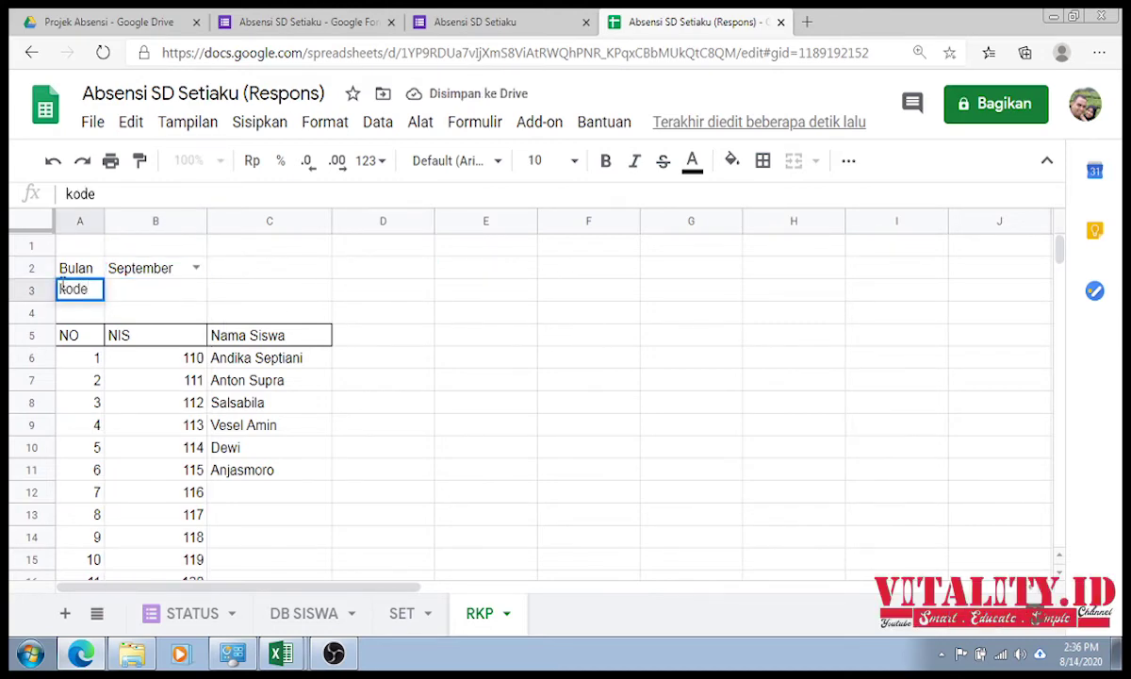
key(Tab)
click(64, 289)
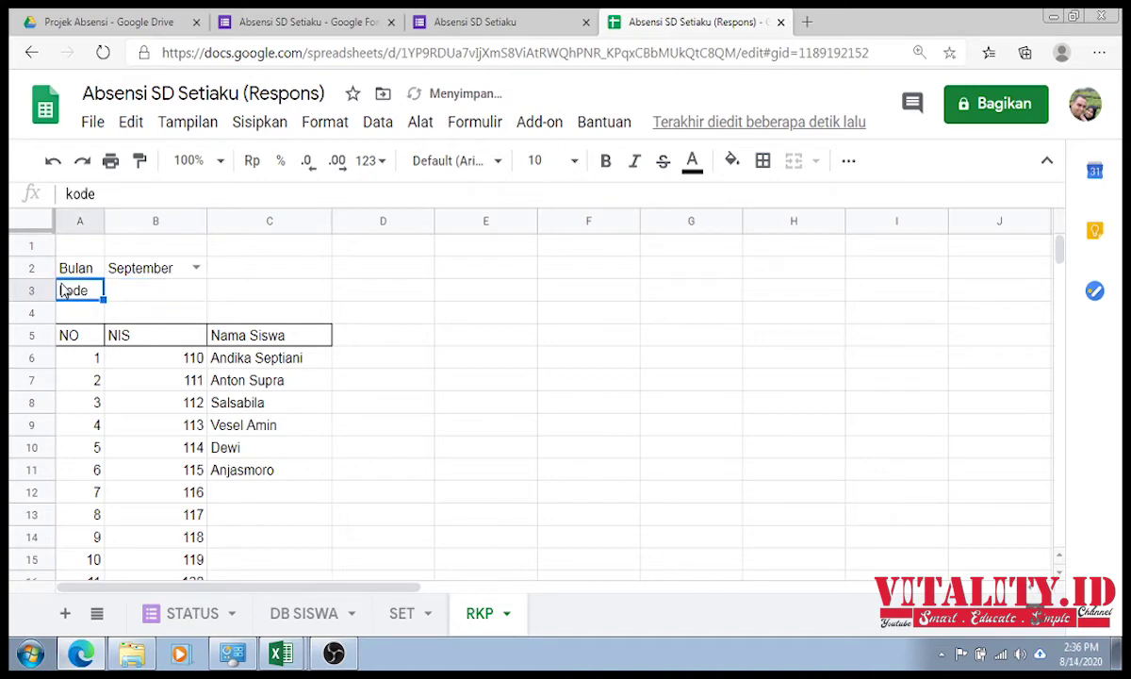
- Enter =vlookup(B2;SET!$G$6:$H$17;2;false) in B3, returning month code 9 for September
key(Tab)
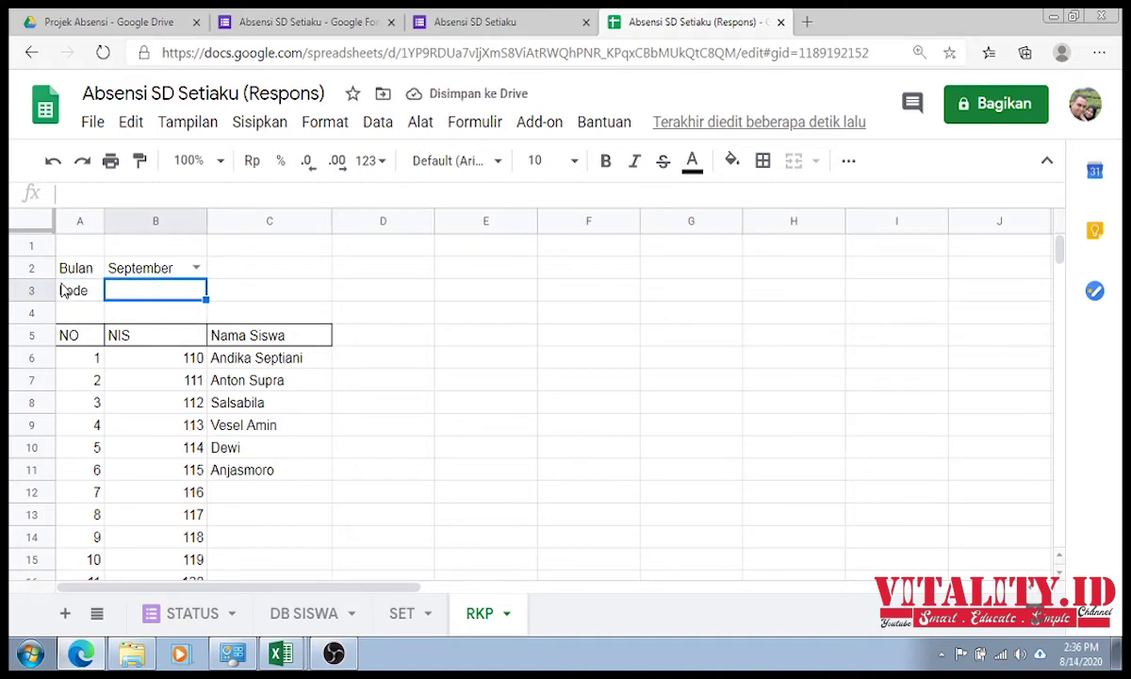
text(-=)
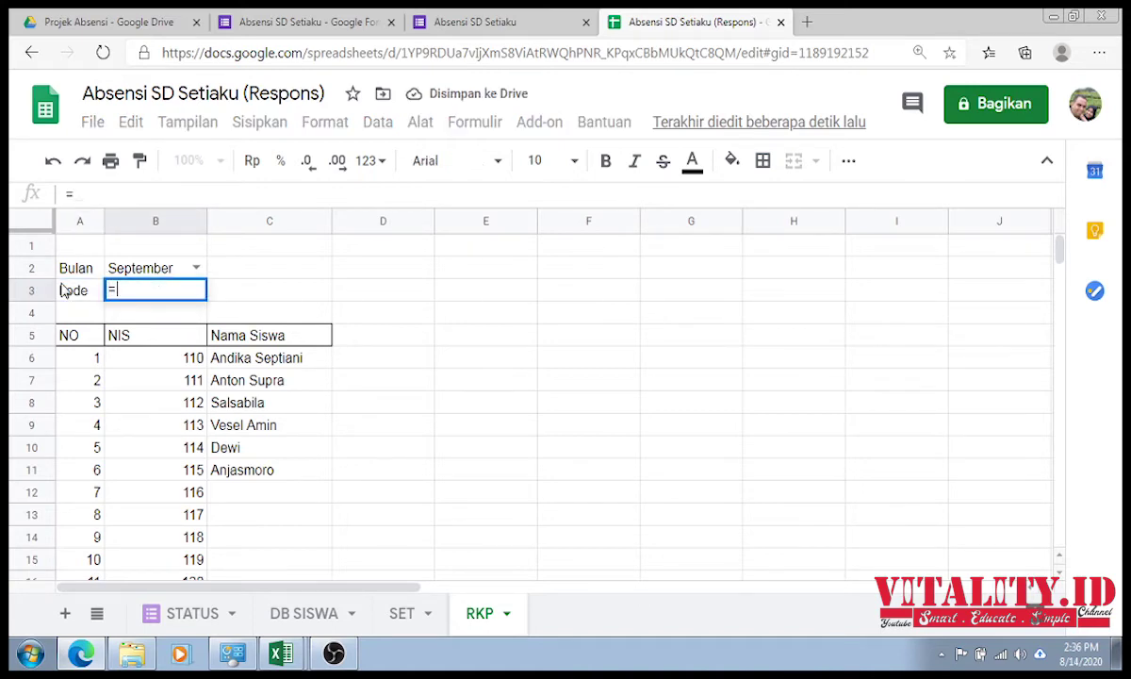
text(vlookup()
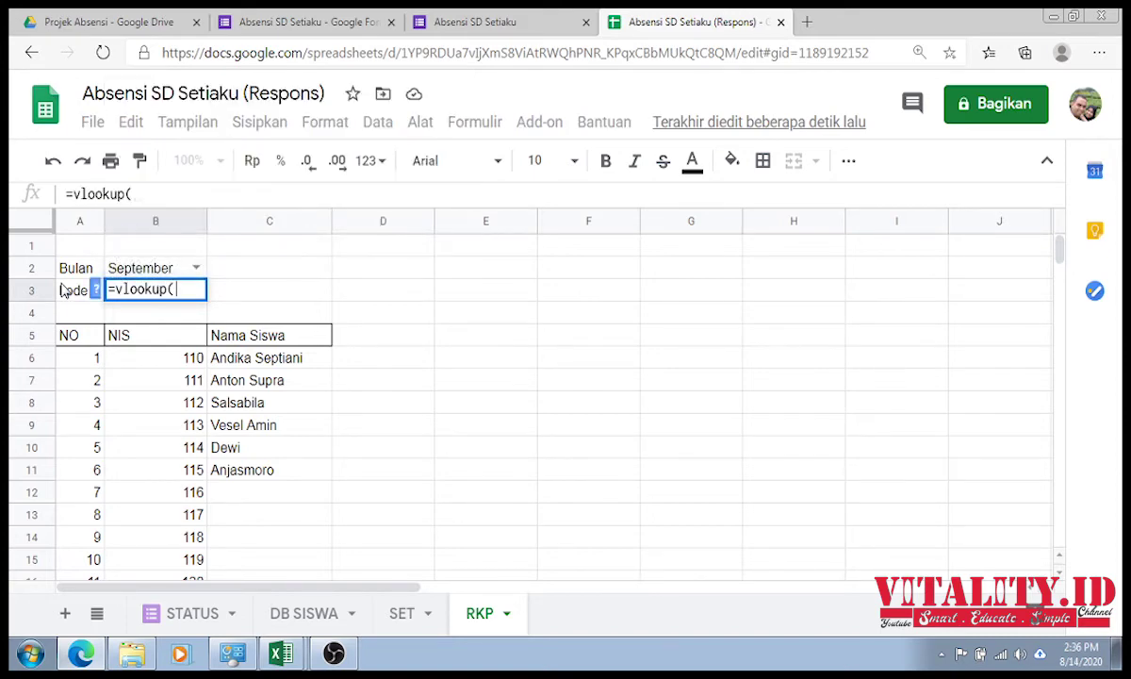
click(163, 275)
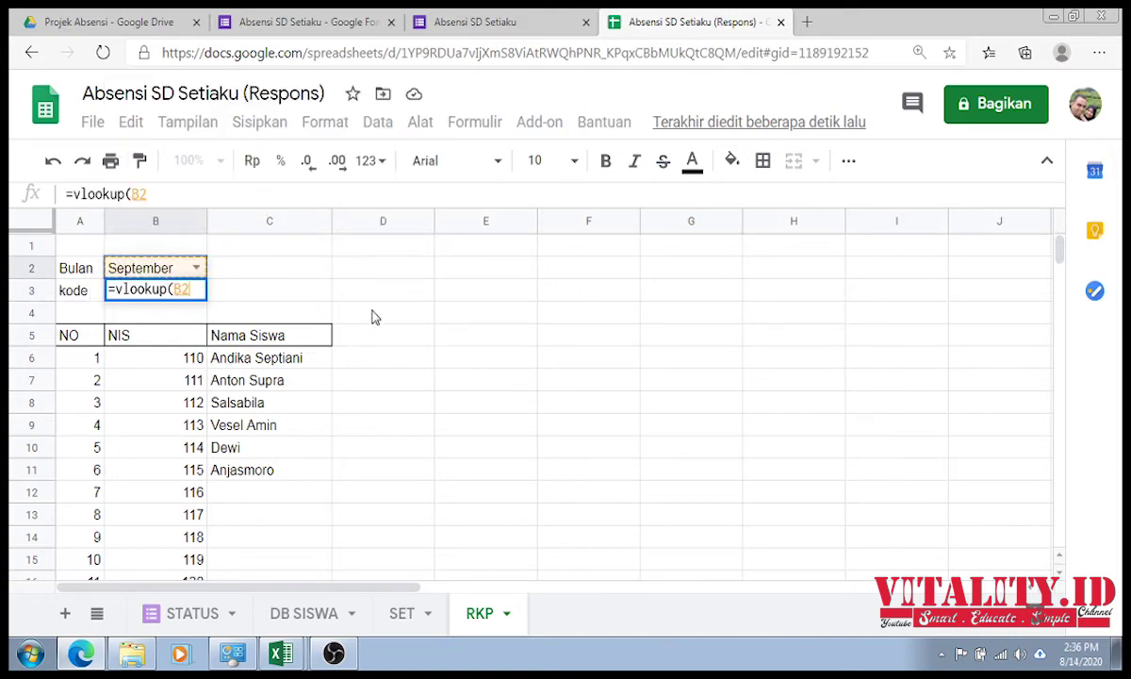
text(;)
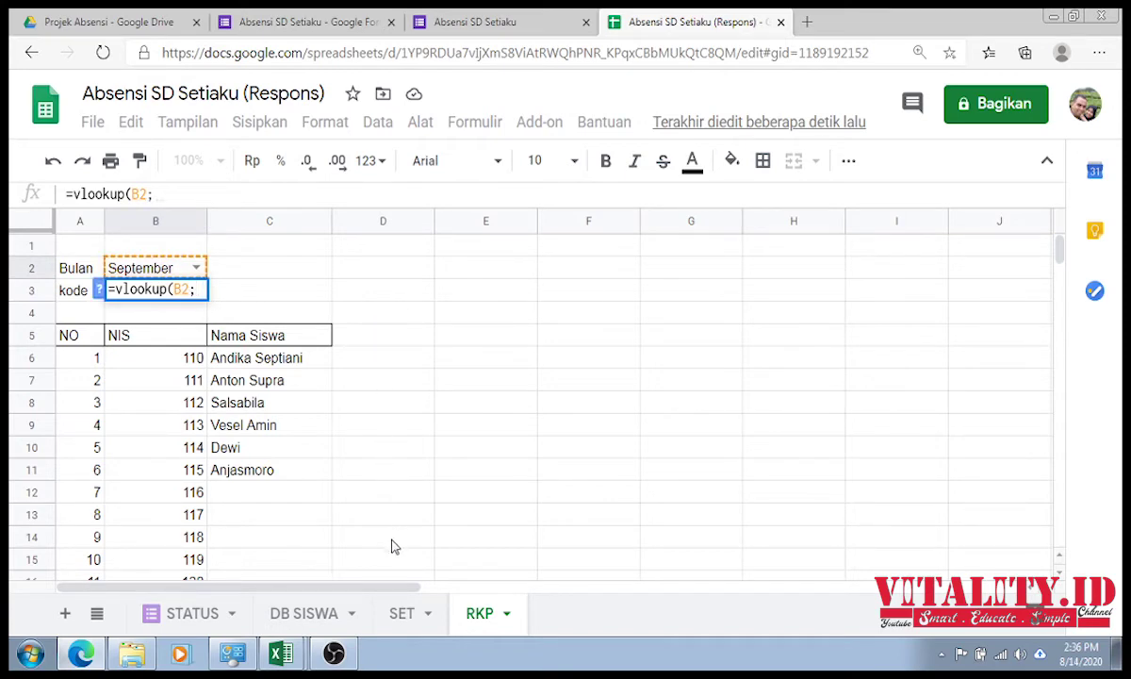
click(403, 615)
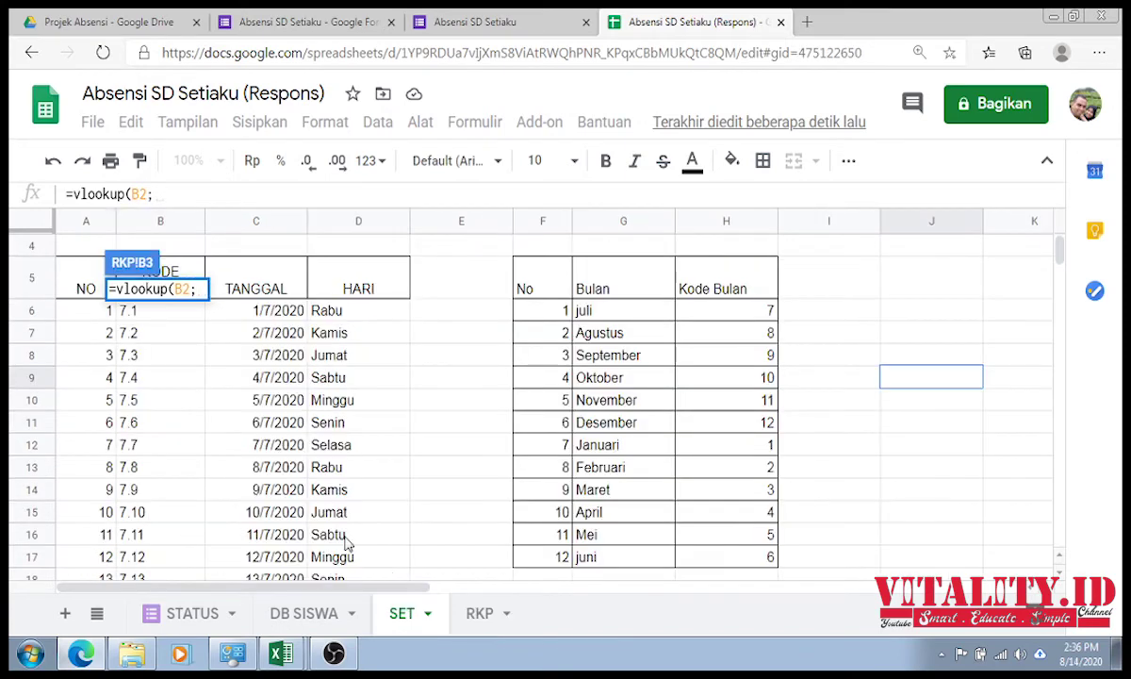
drag(629, 309, 819, 551)
key(F4)
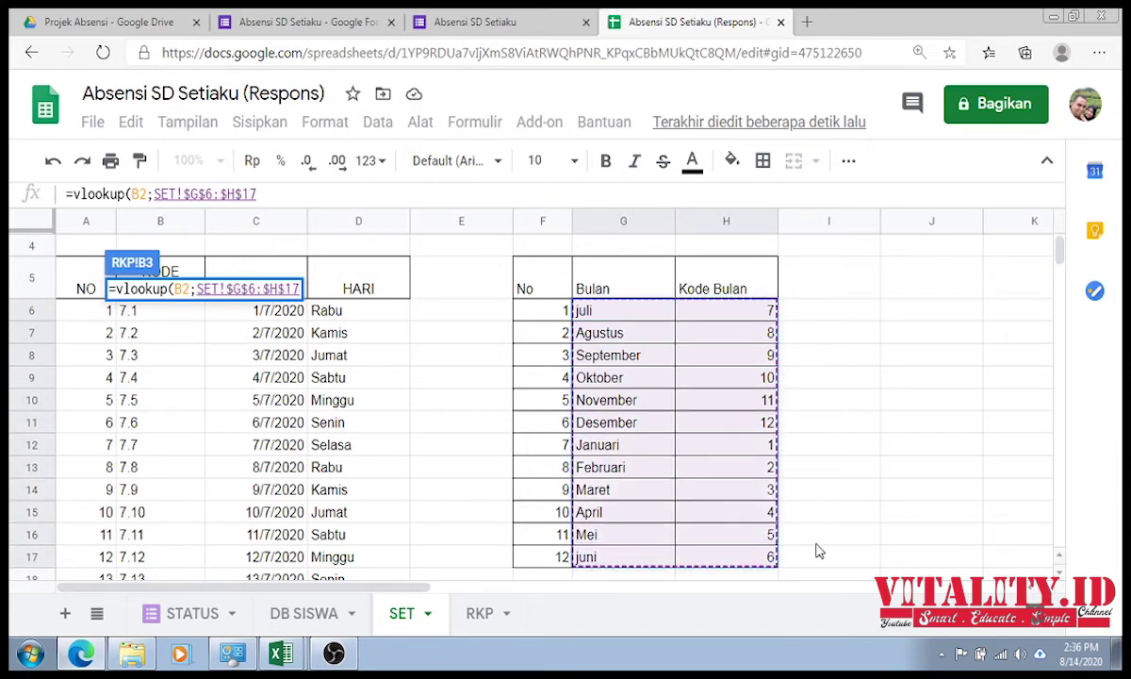
text(;)
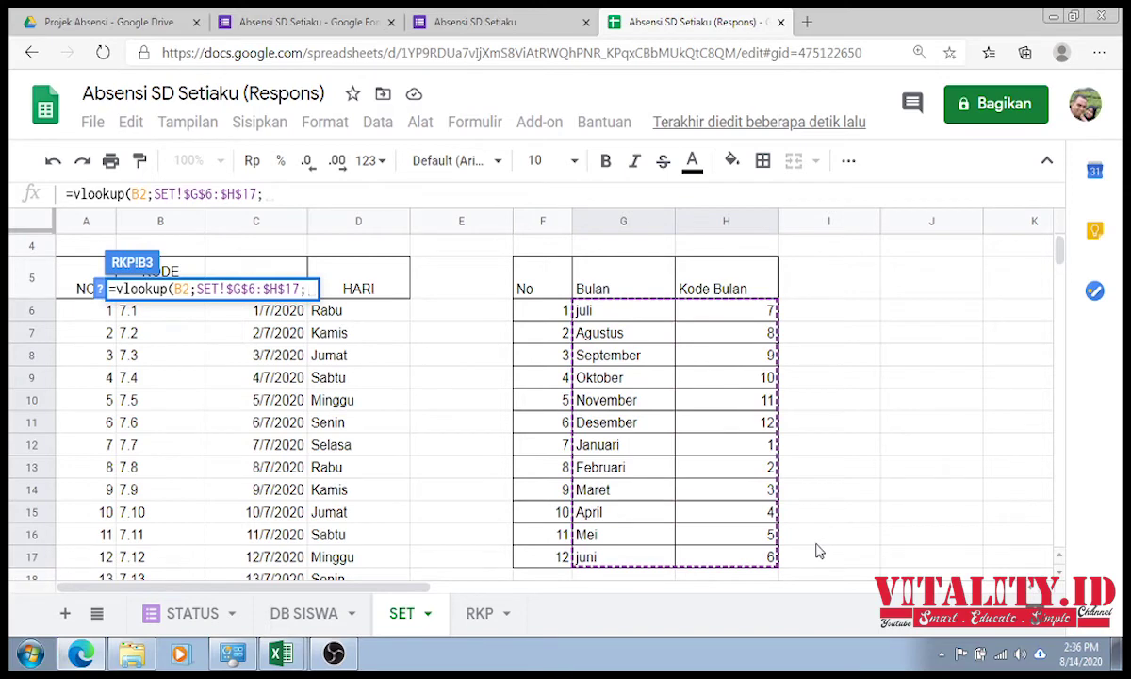
text(2)
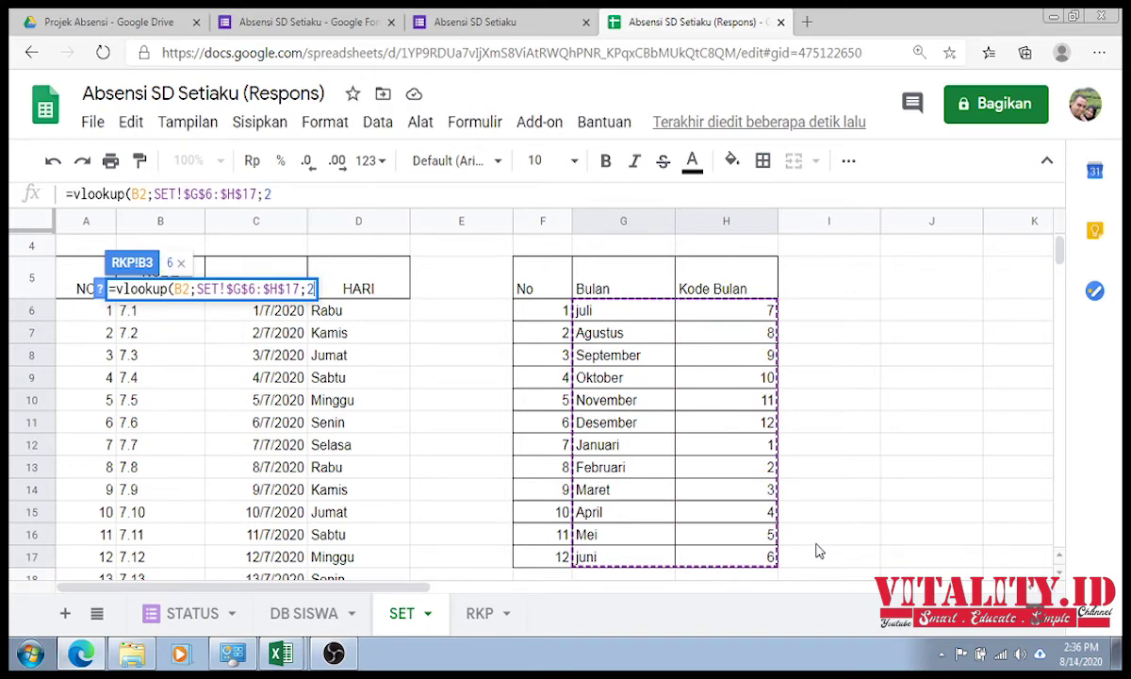
text(;)
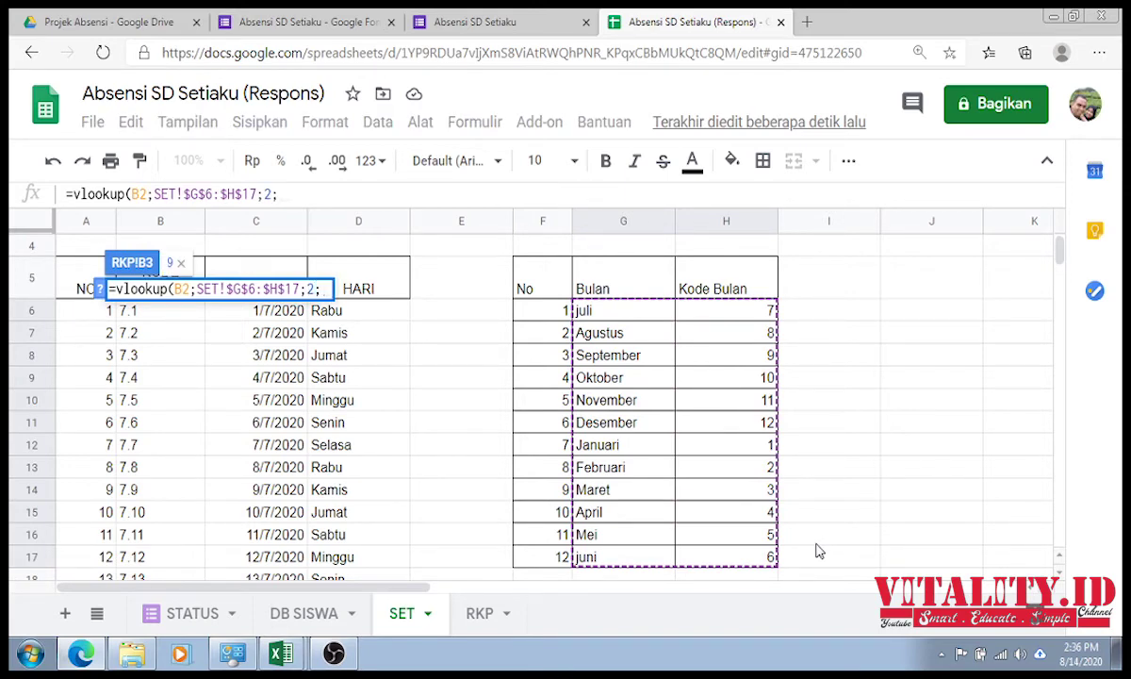
text(flas)
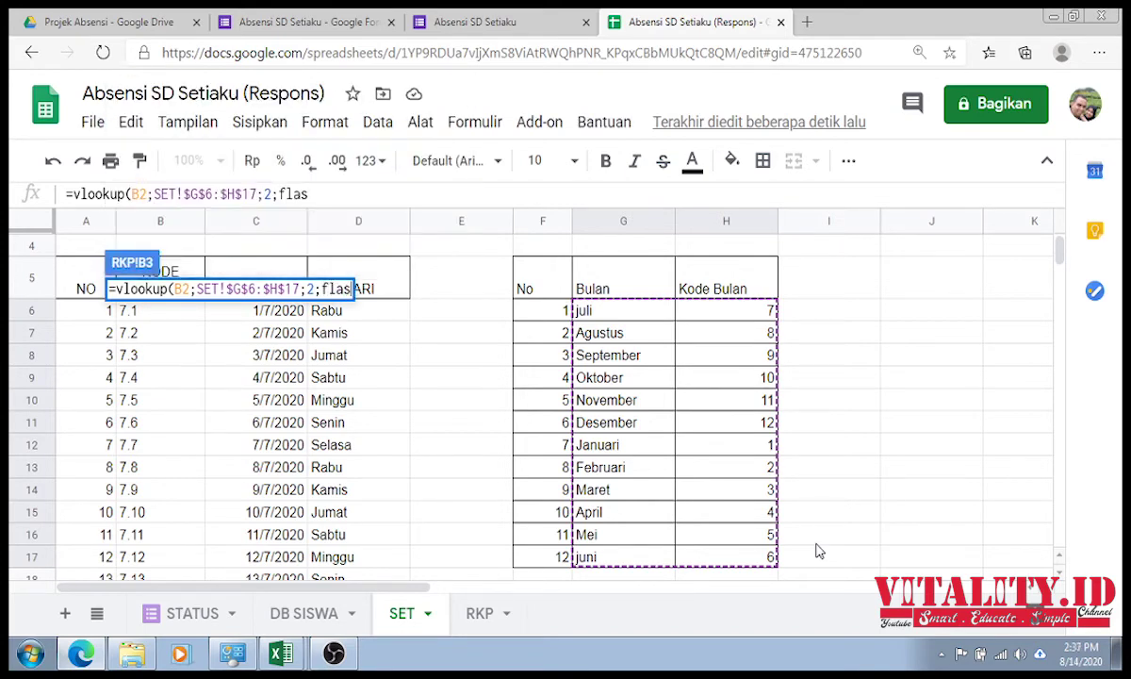
key(BackSpace)
key(BackSpace)
key(BackSpace)
text(a)
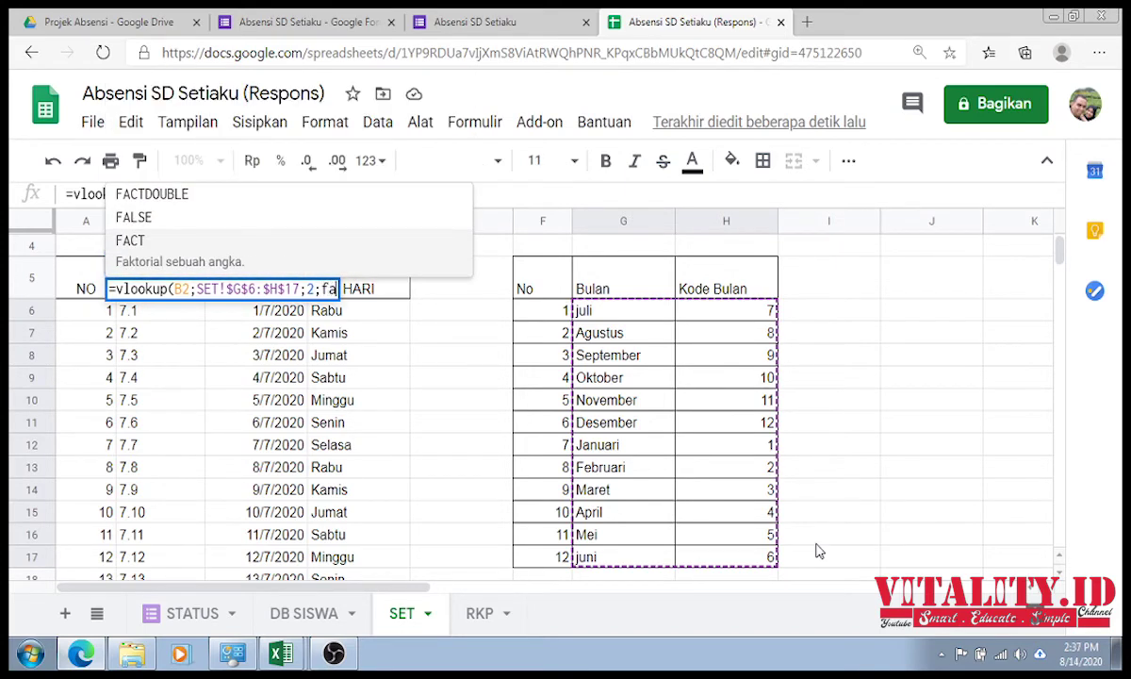
text(lse)
key(Return)
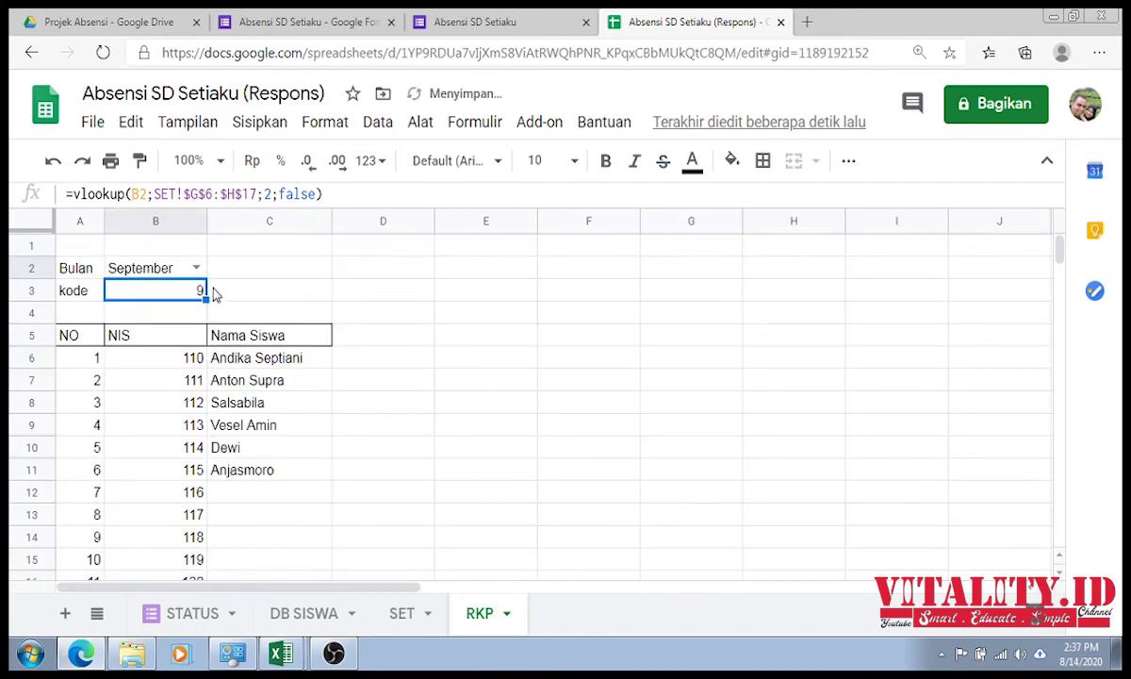
click(185, 268)
- Change the B2 month from juli to Agustus so kode shows 8, checking against the SET sheet
click(191, 270)
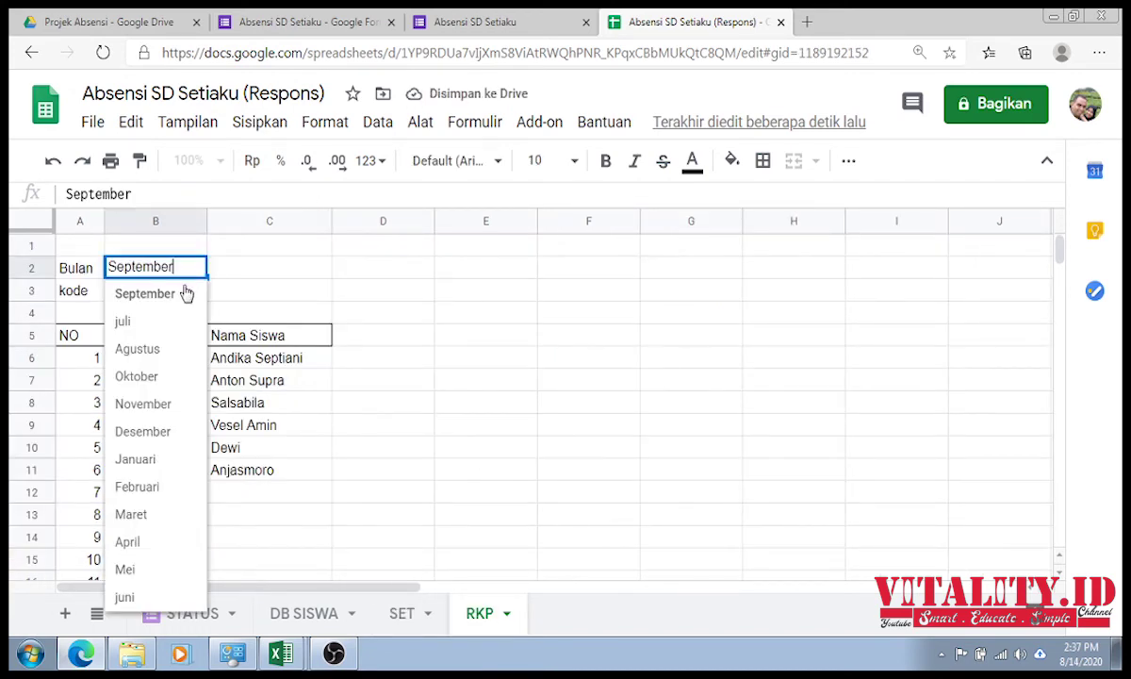
click(150, 319)
click(193, 270)
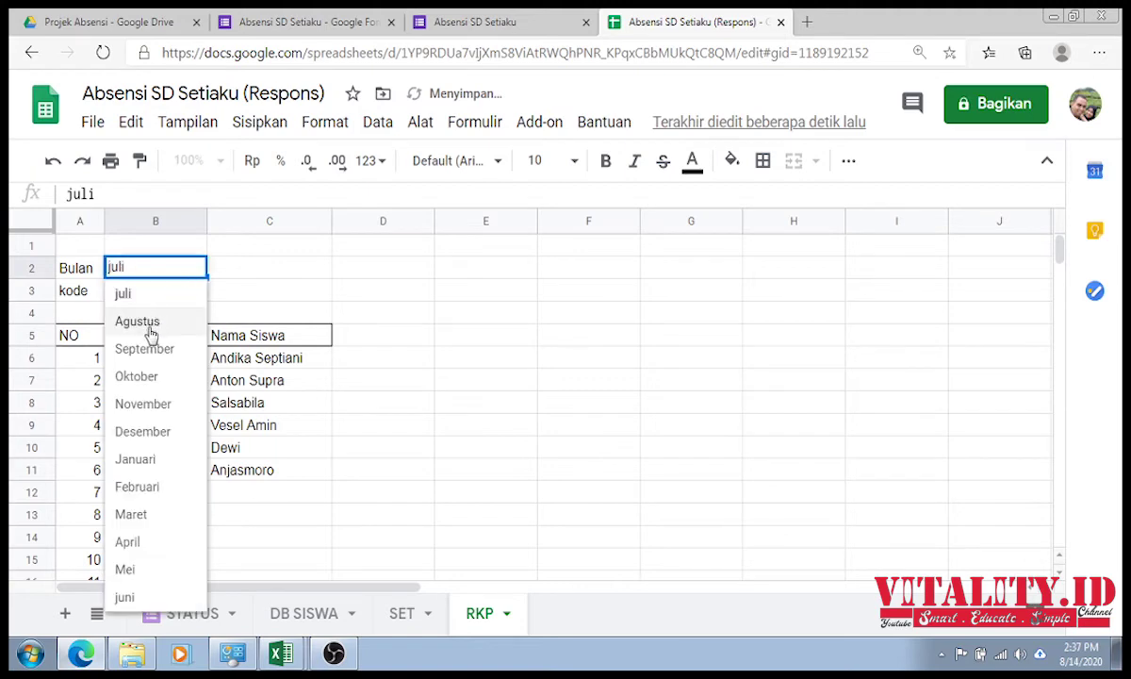
click(152, 323)
click(553, 315)
click(362, 273)
click(395, 305)
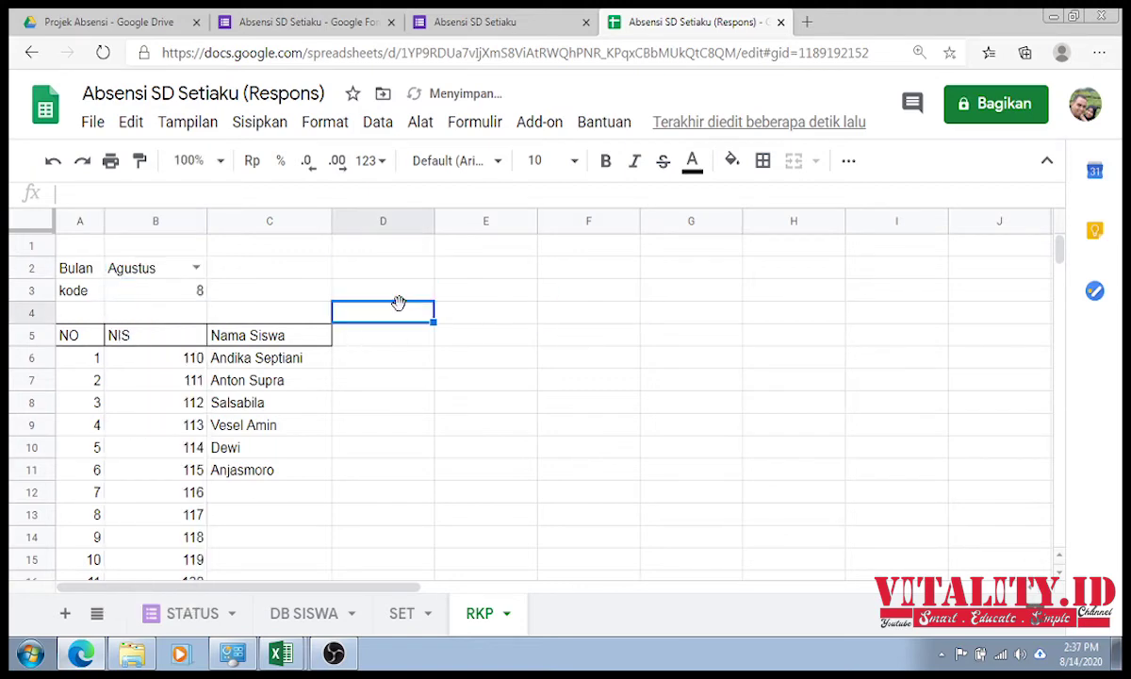
click(399, 297)
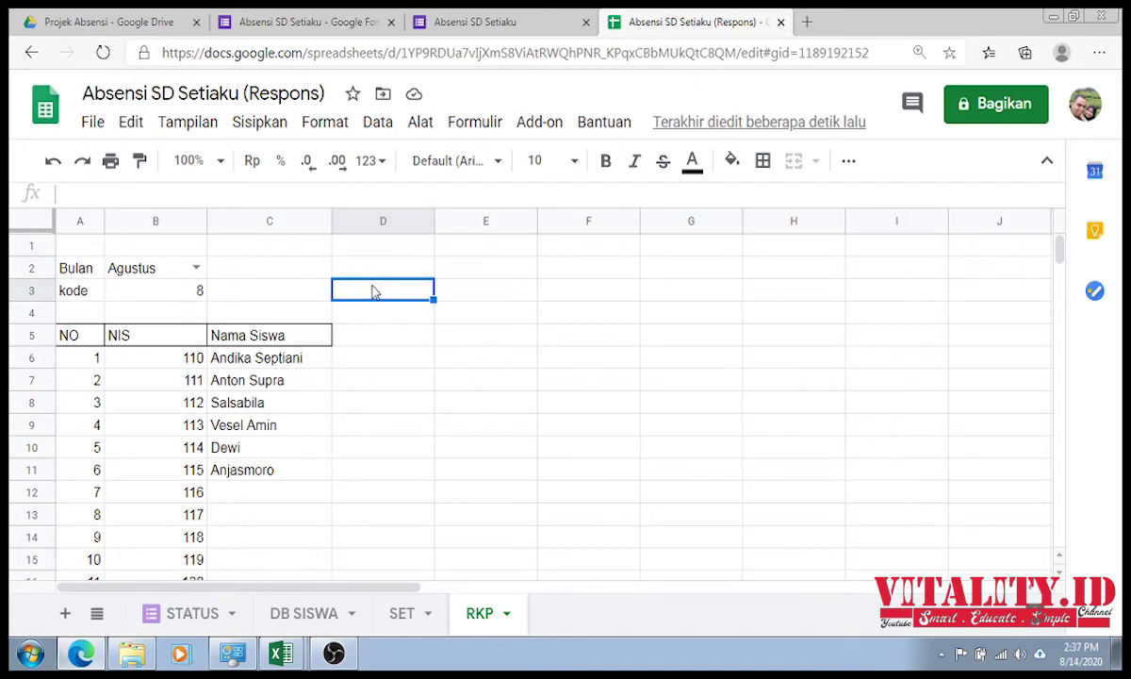
click(371, 340)
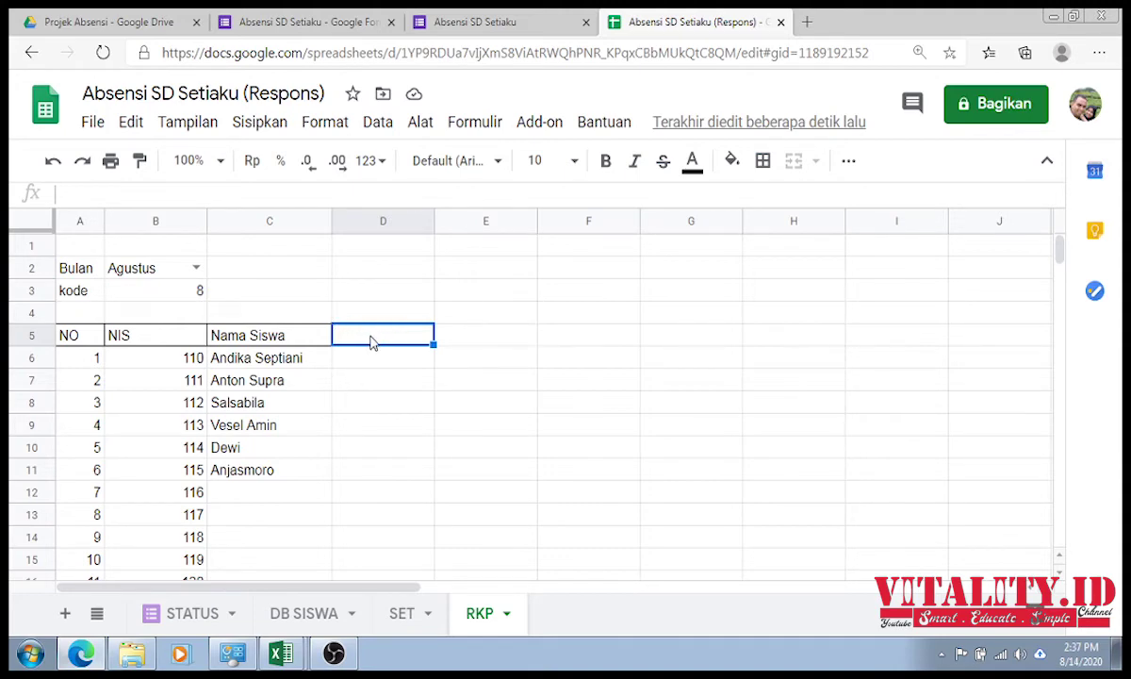
click(396, 615)
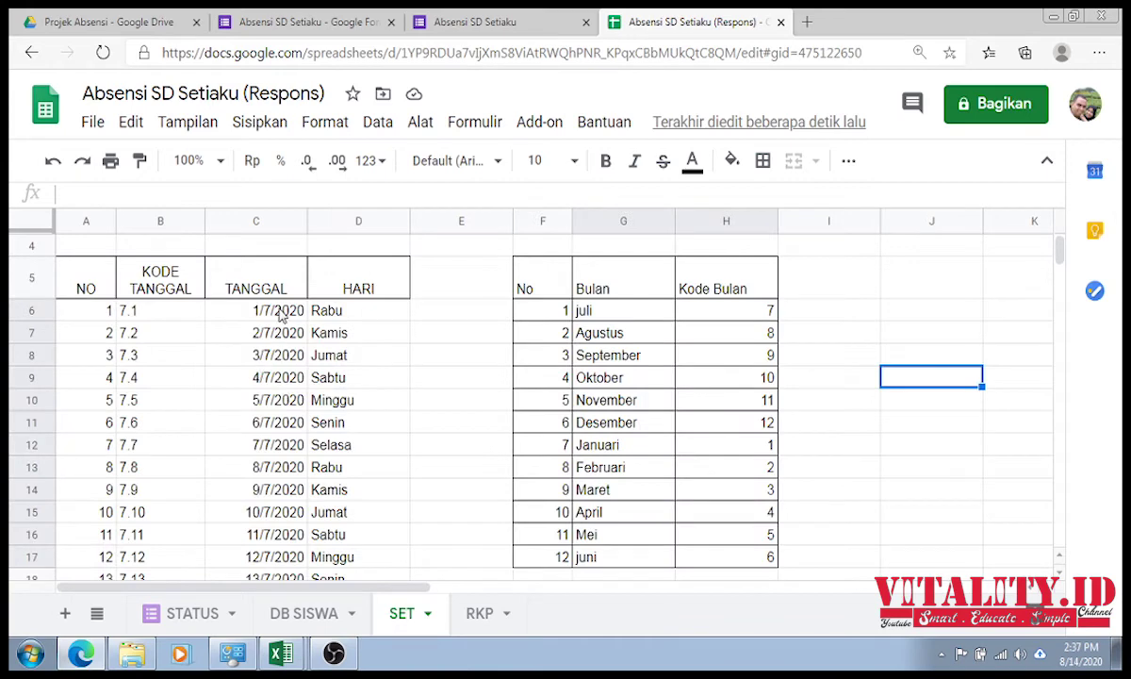
click(476, 612)
- Select D5 through Z5 and apply all borders to extend the header row
click(445, 330)
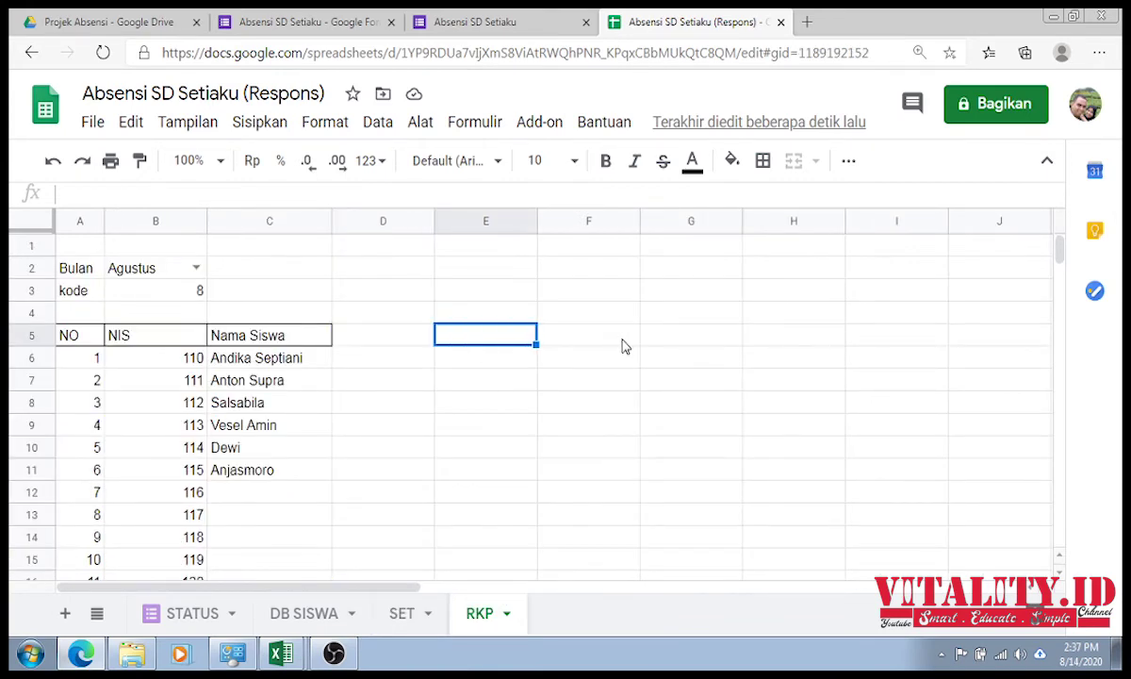
click(618, 338)
click(380, 339)
key(shift+Right)
key(shift+Right)
key(shift+Right)
key(shift+Right)
key(shift+Right)
key(shift+Right)
key(shift+Right)
key(shift+Right)
key(shift+Right)
key(shift+Right)
key(shift+Right)
key(shift+Right)
key(shift+Right)
key(shift+Right)
key(shift+Right)
key(shift+Right)
key(shift+Right)
key(shift+Right)
key(shift+Right)
key(shift+Right)
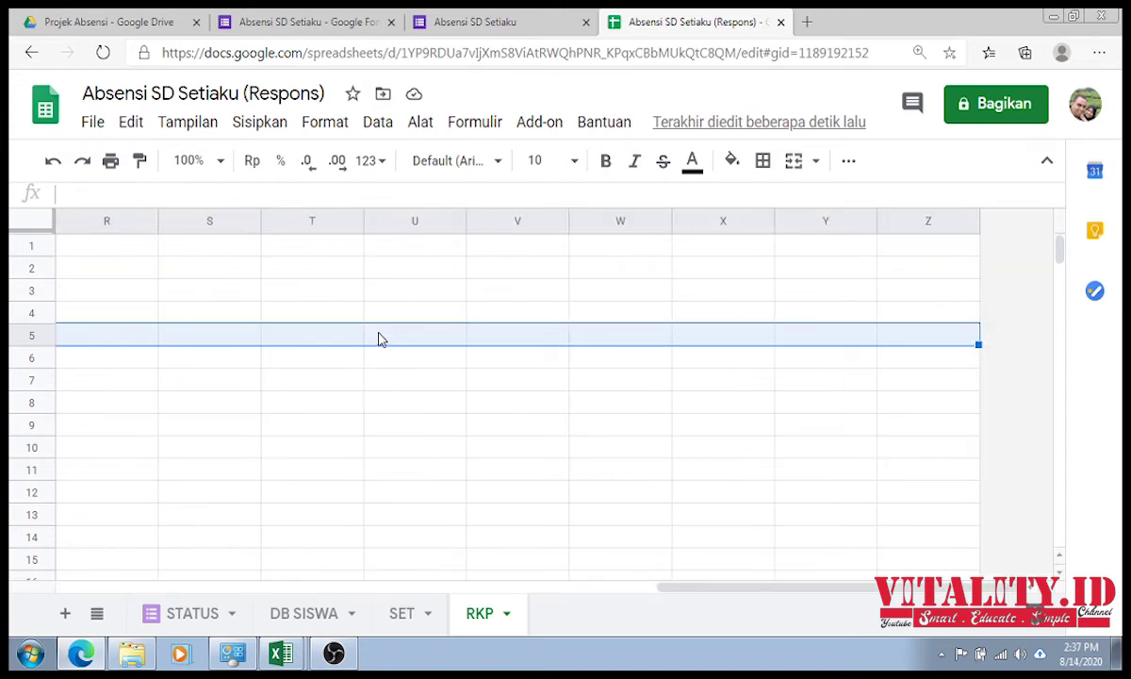
click(760, 161)
click(770, 201)
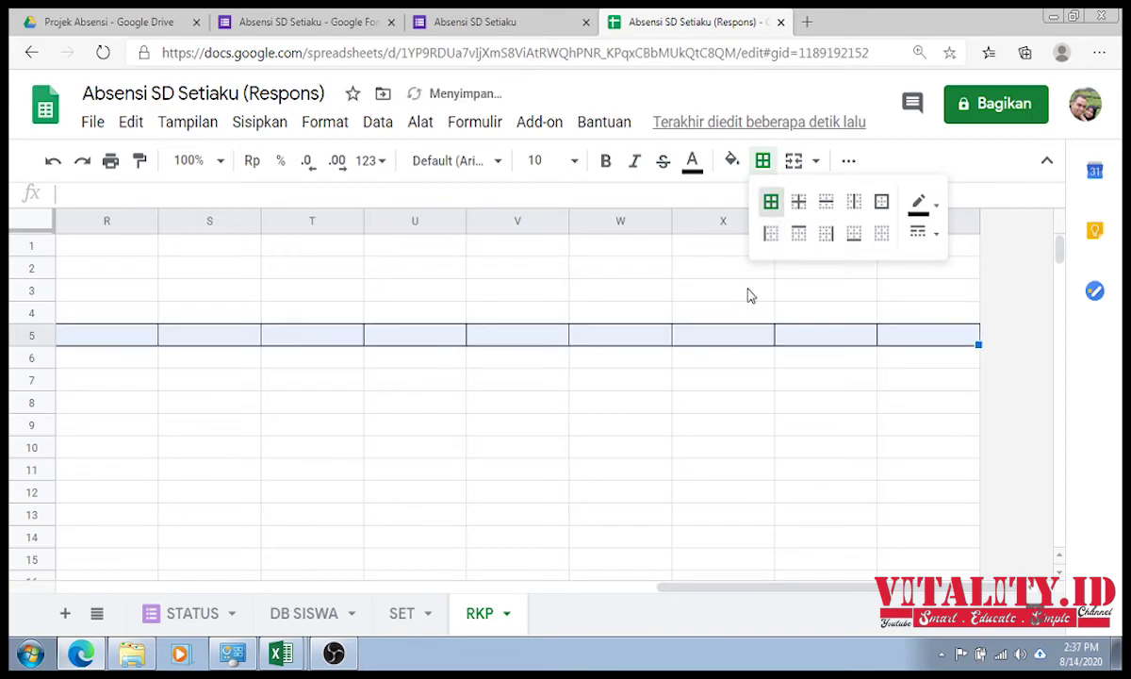
click(702, 360)
drag(853, 586, 245, 608)
click(499, 400)
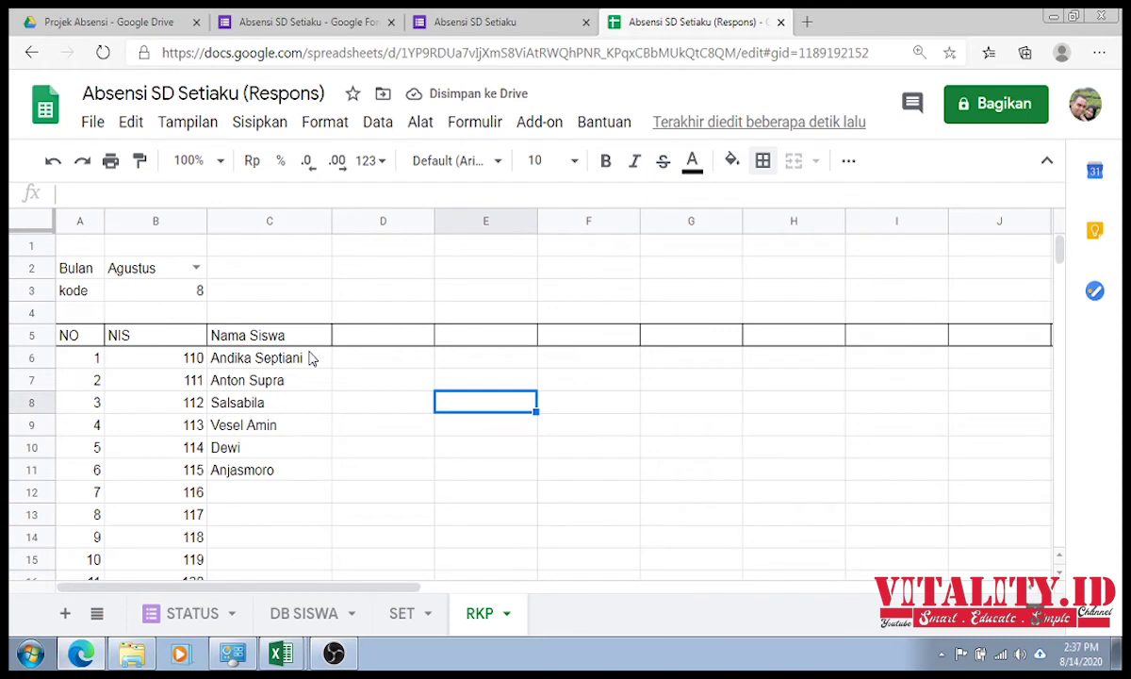
click(377, 289)
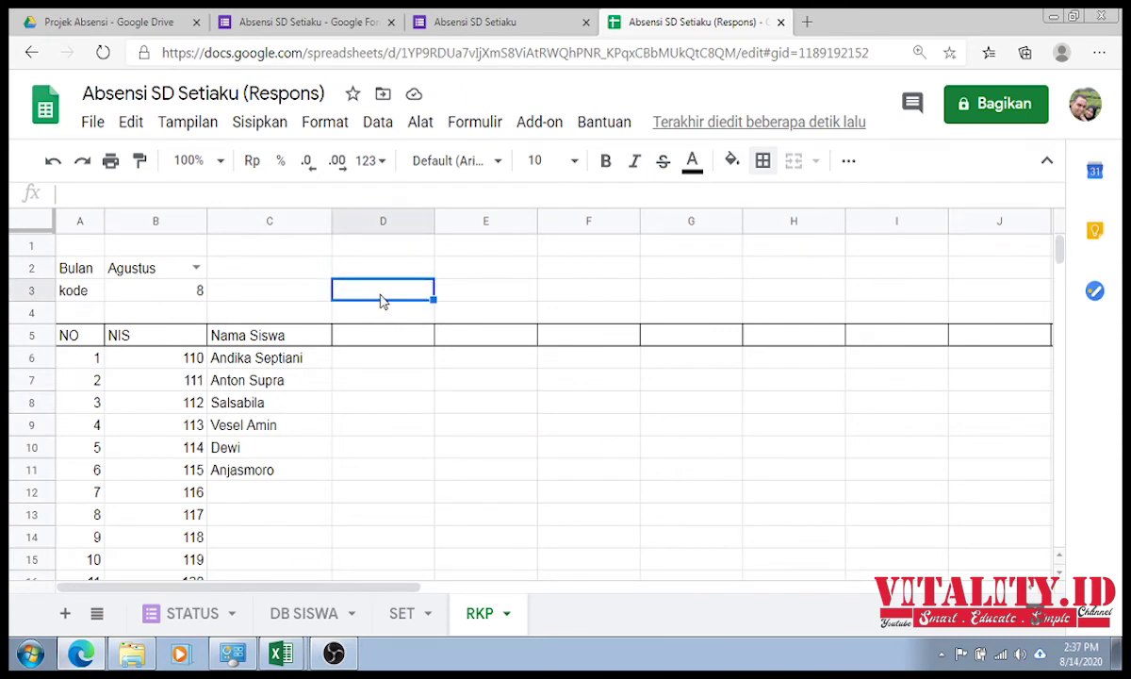
- Seed the day series with 1 in D3 and 2 in E3
text(1)
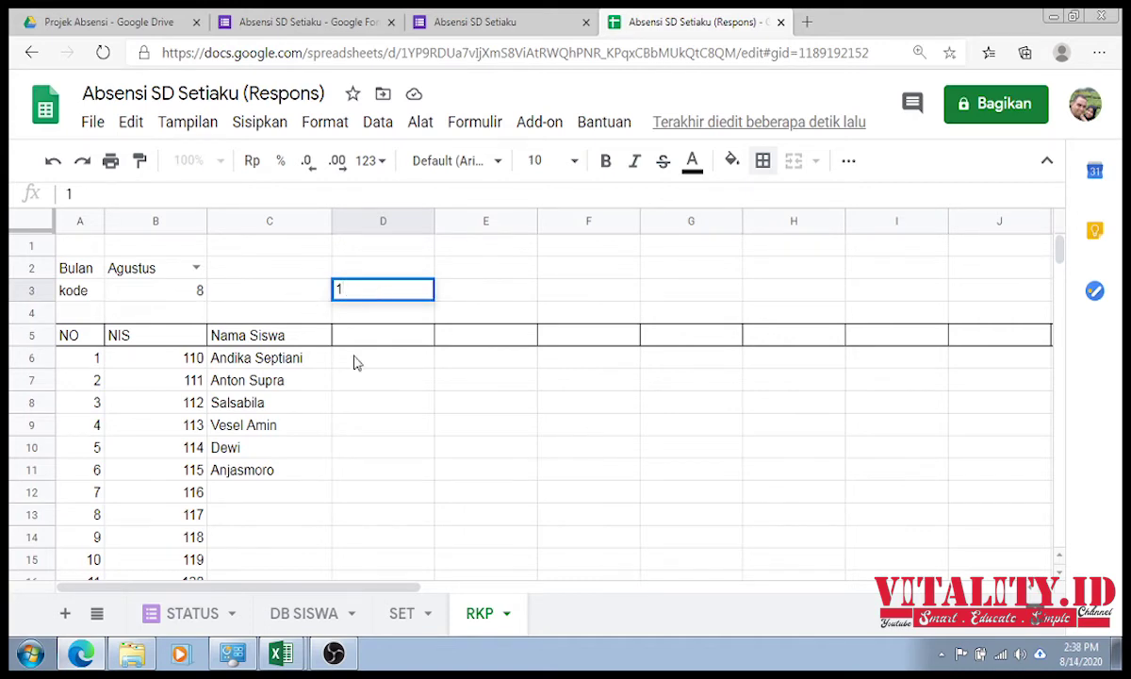
key(Tab)
click(407, 283)
click(478, 299)
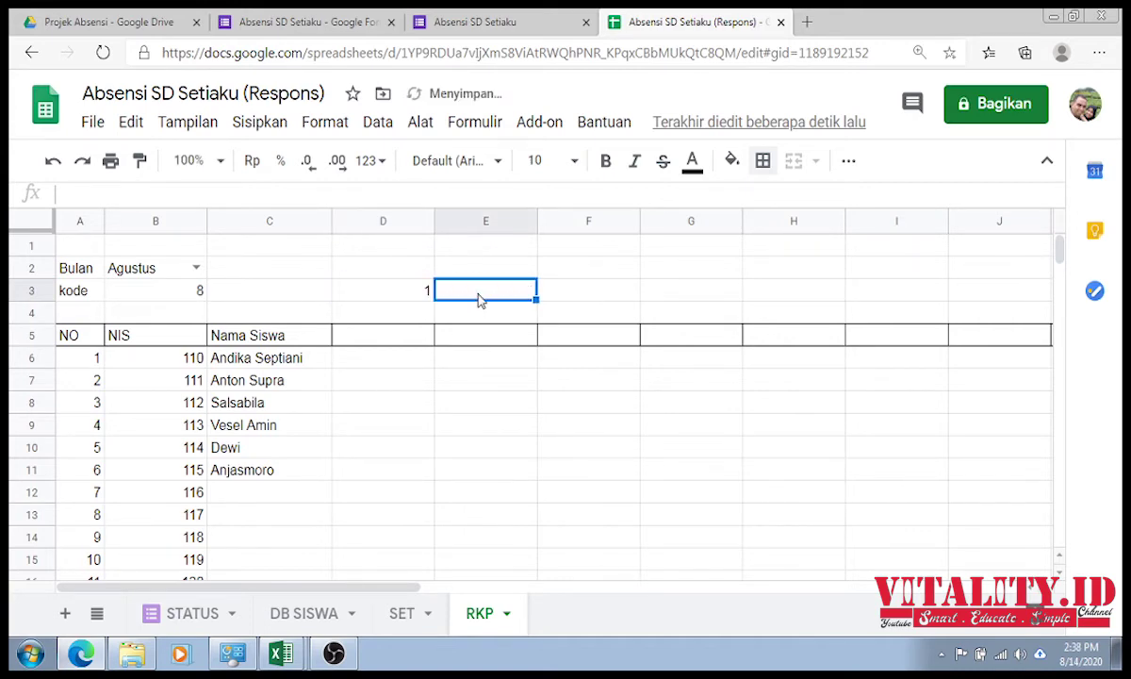
text(2)
click(480, 422)
drag(424, 295, 1121, 345)
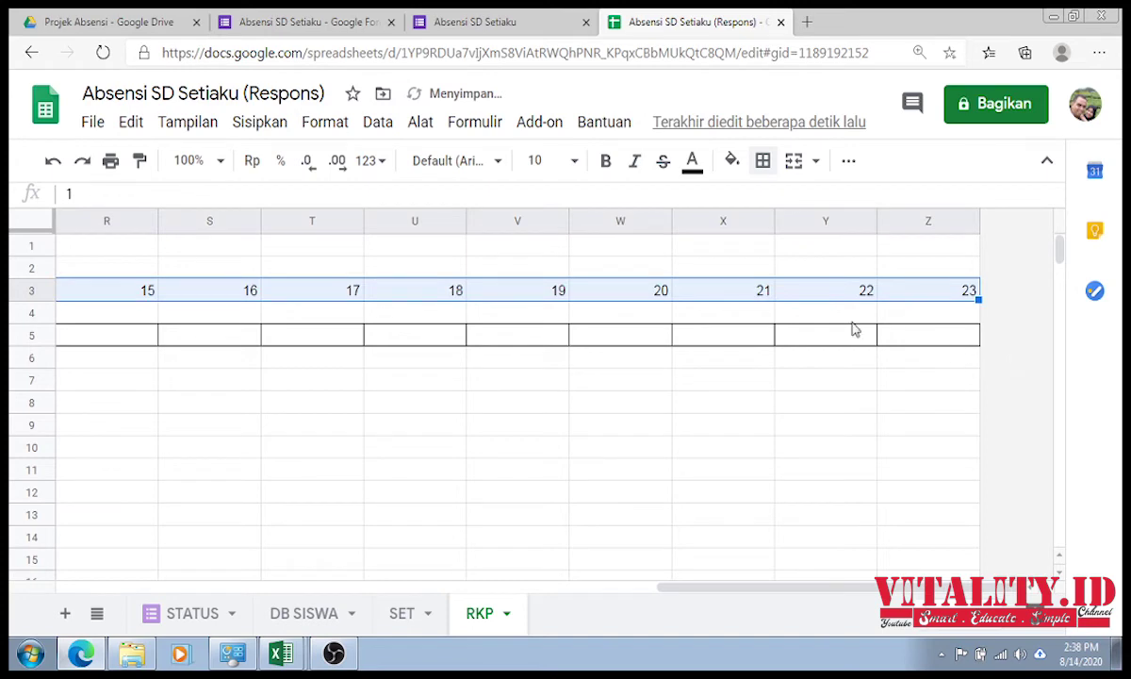
- Copy the day numbers 15–23 and paste them back at Z3, undoing an accidental move to row 2
click(959, 295)
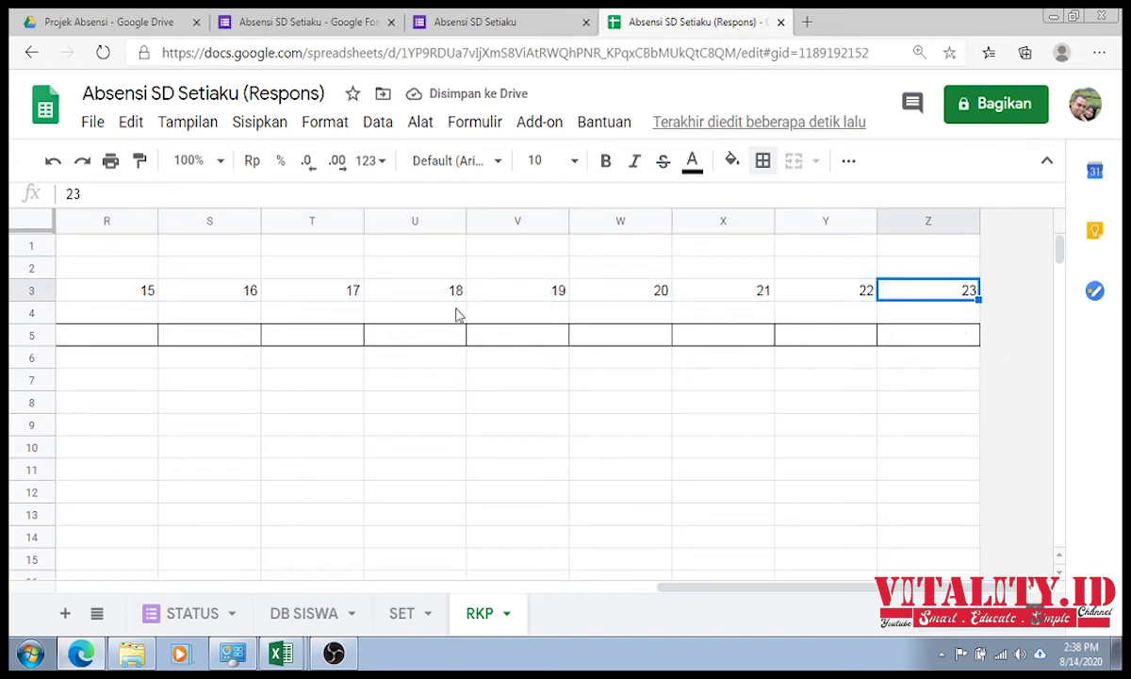
drag(783, 593, 830, 591)
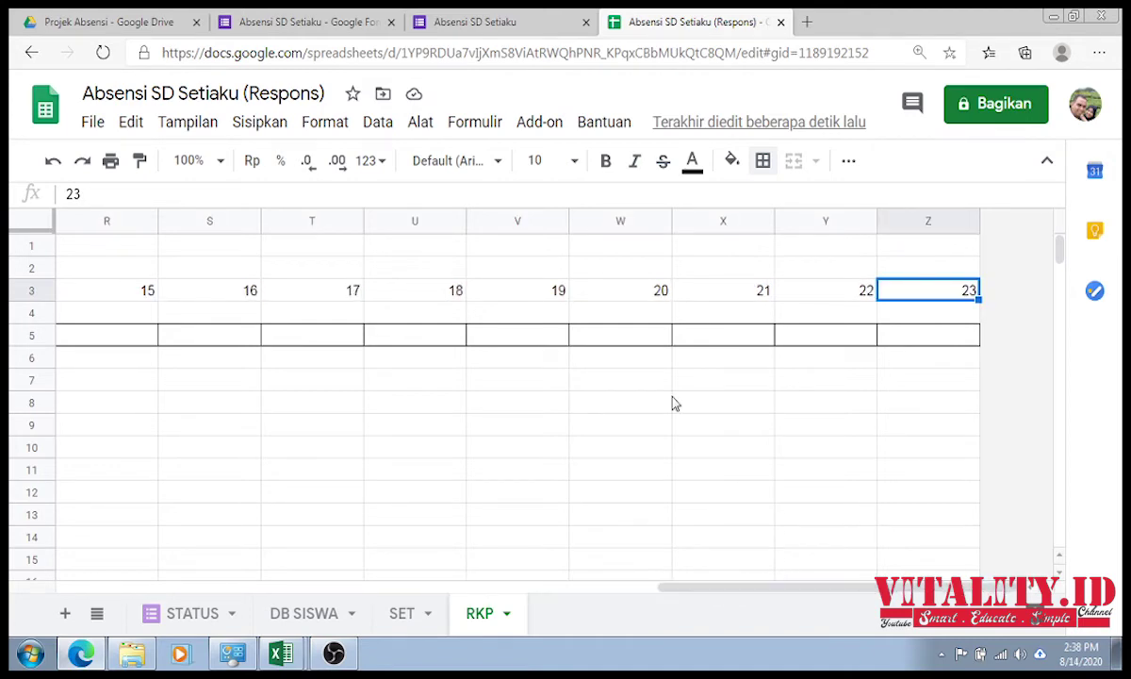
shift+click(112, 294)
key(ctrl+c)
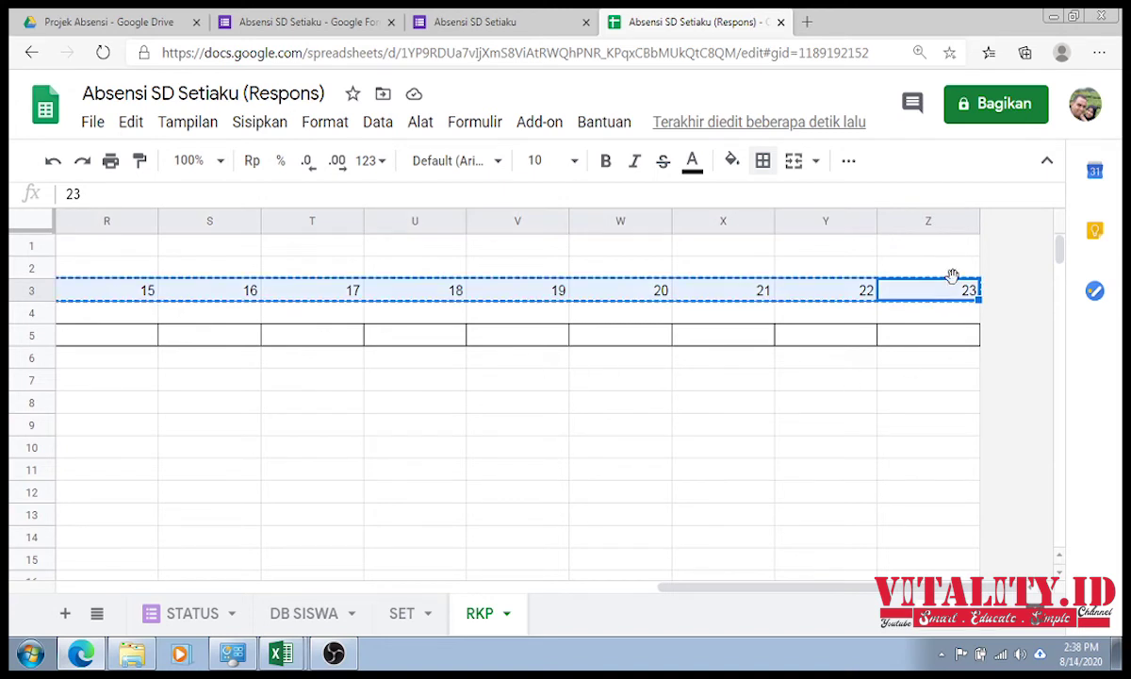
drag(950, 279, 949, 257)
click(950, 298)
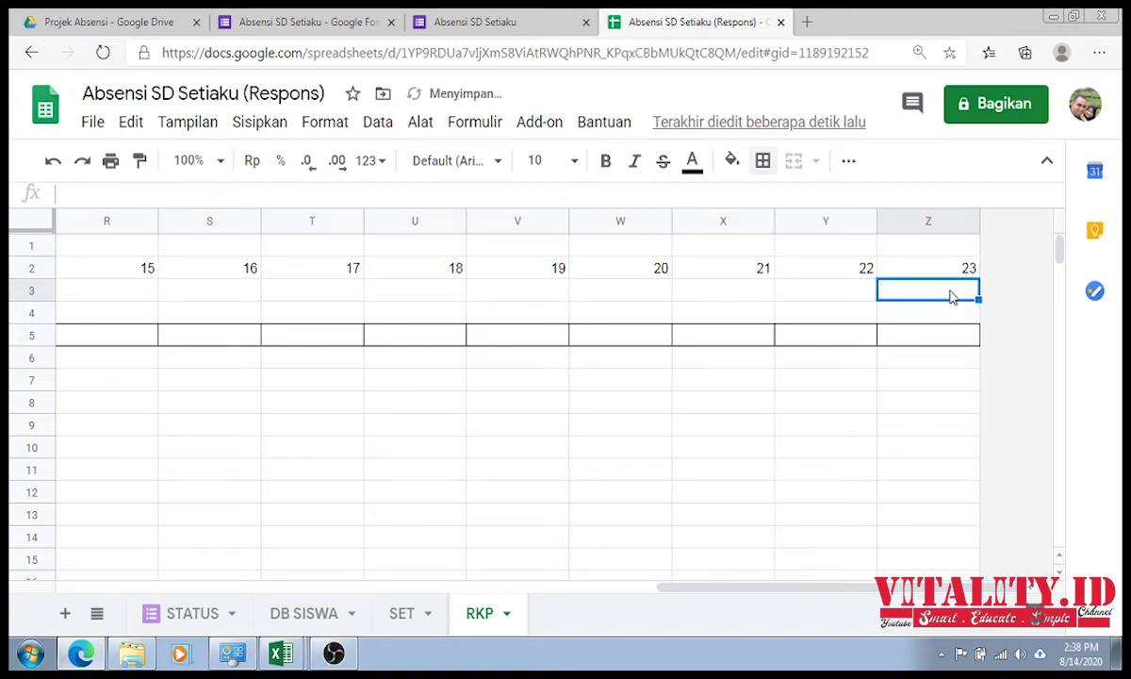
key(ctrl+z)
click(962, 295)
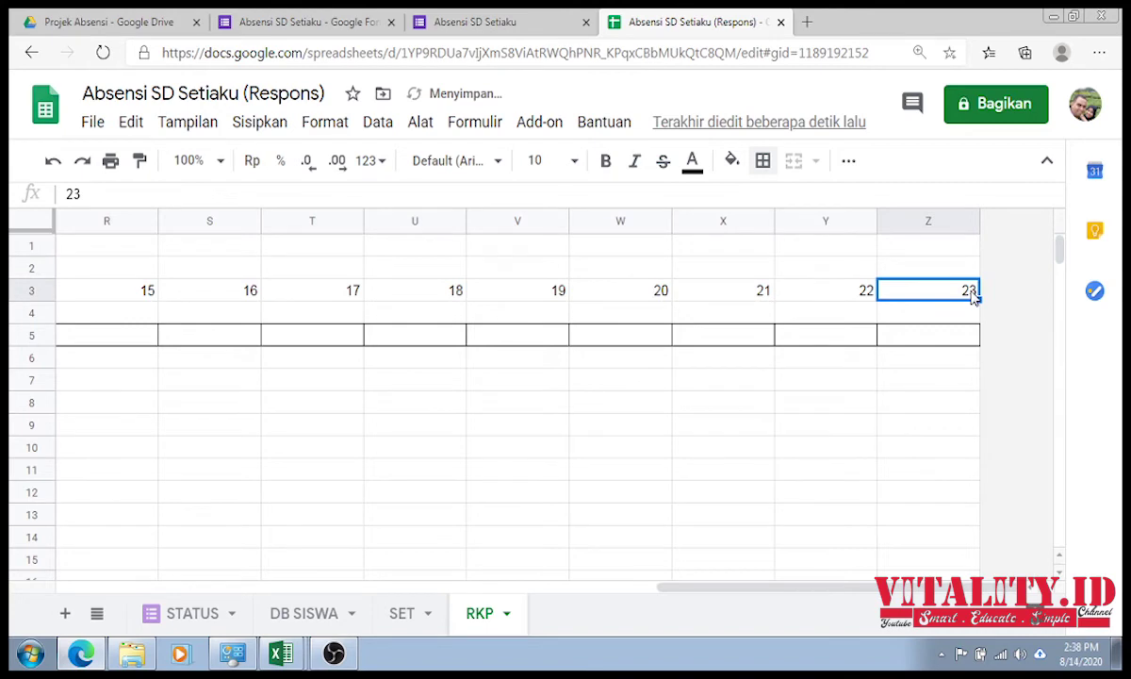
key(ctrl+v)
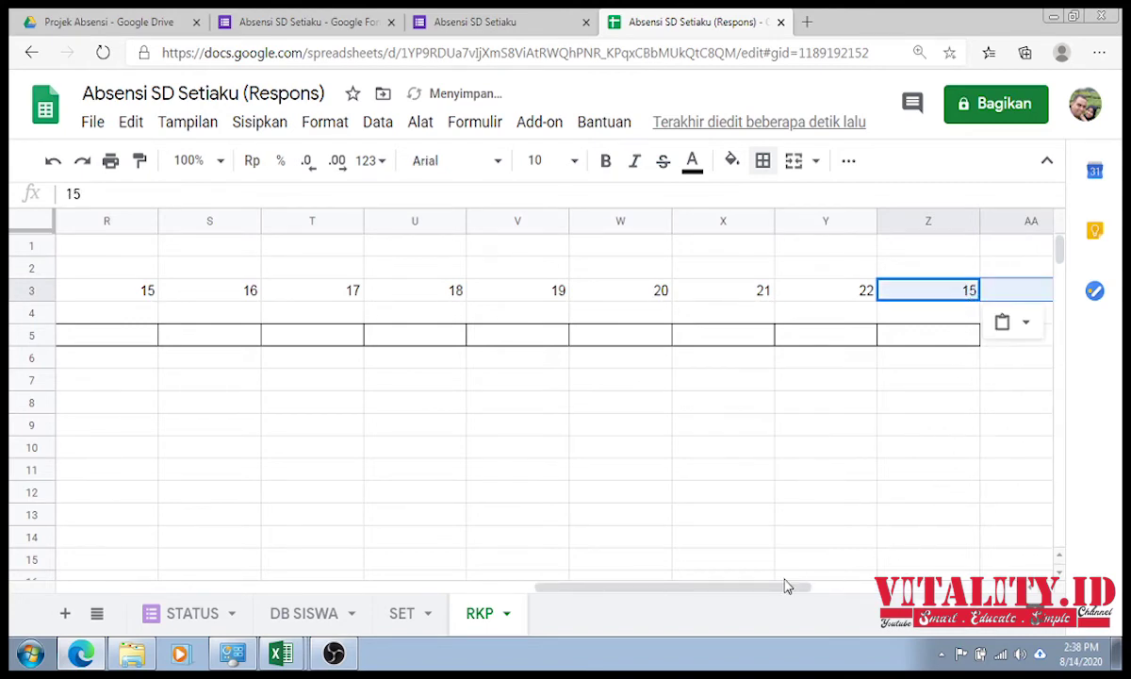
- Extend the day sequence from D3 across row 3 to reach 31 at AH3
drag(788, 587, 188, 586)
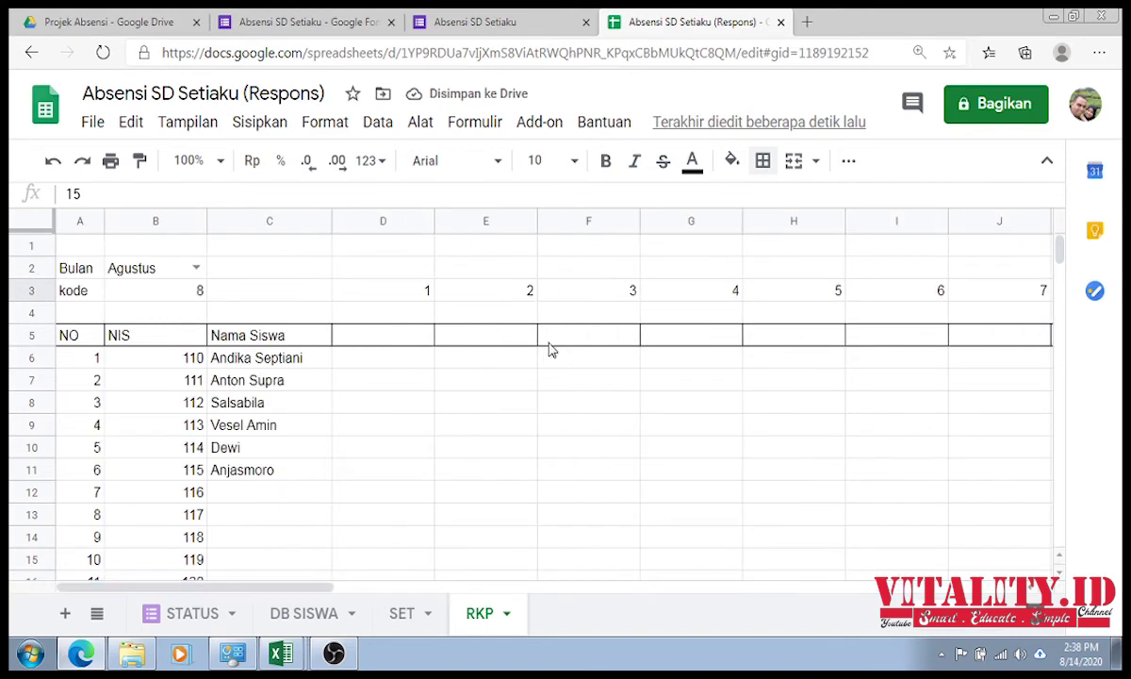
click(409, 298)
drag(486, 308, 954, 335)
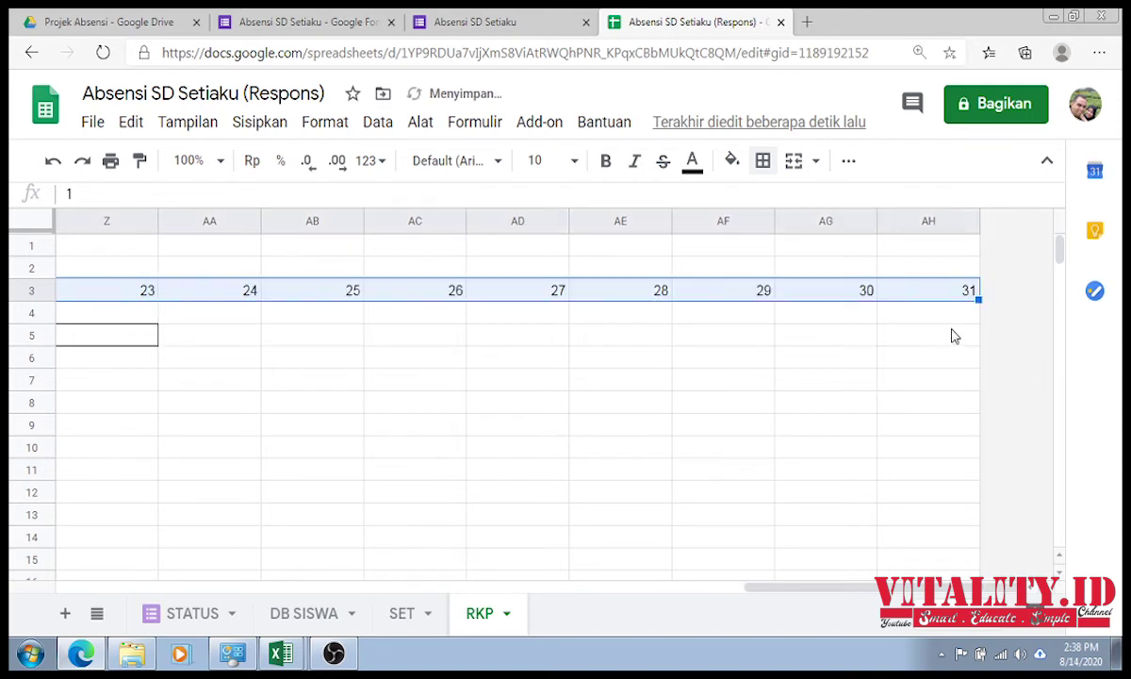
click(197, 342)
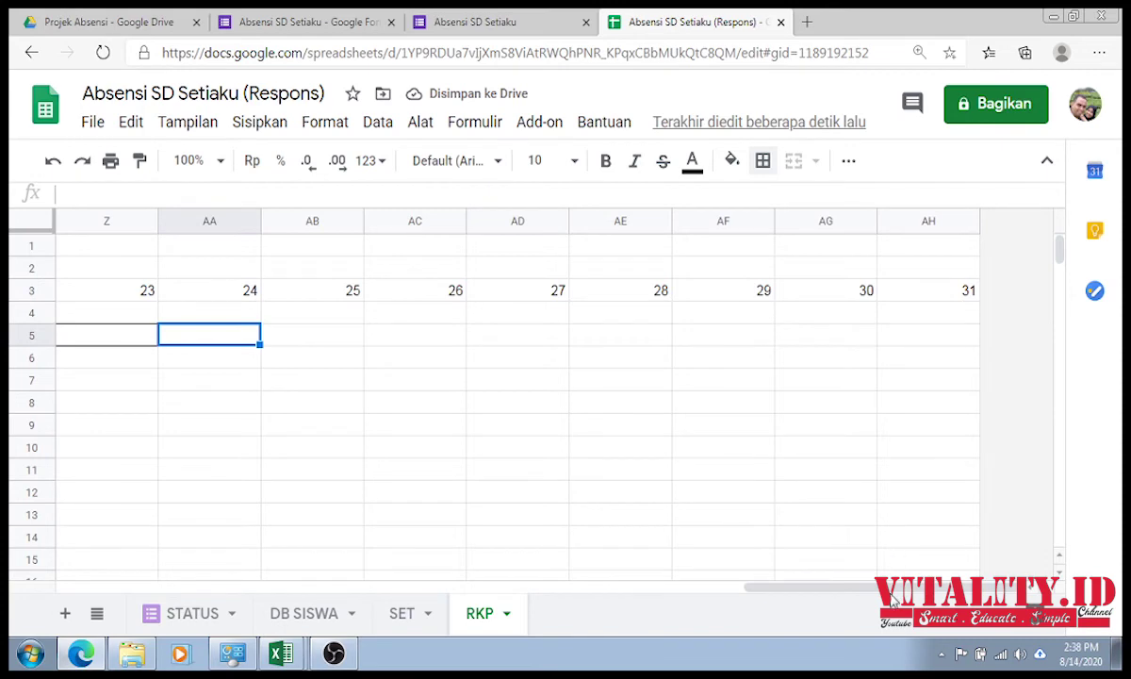
drag(838, 596, 57, 588)
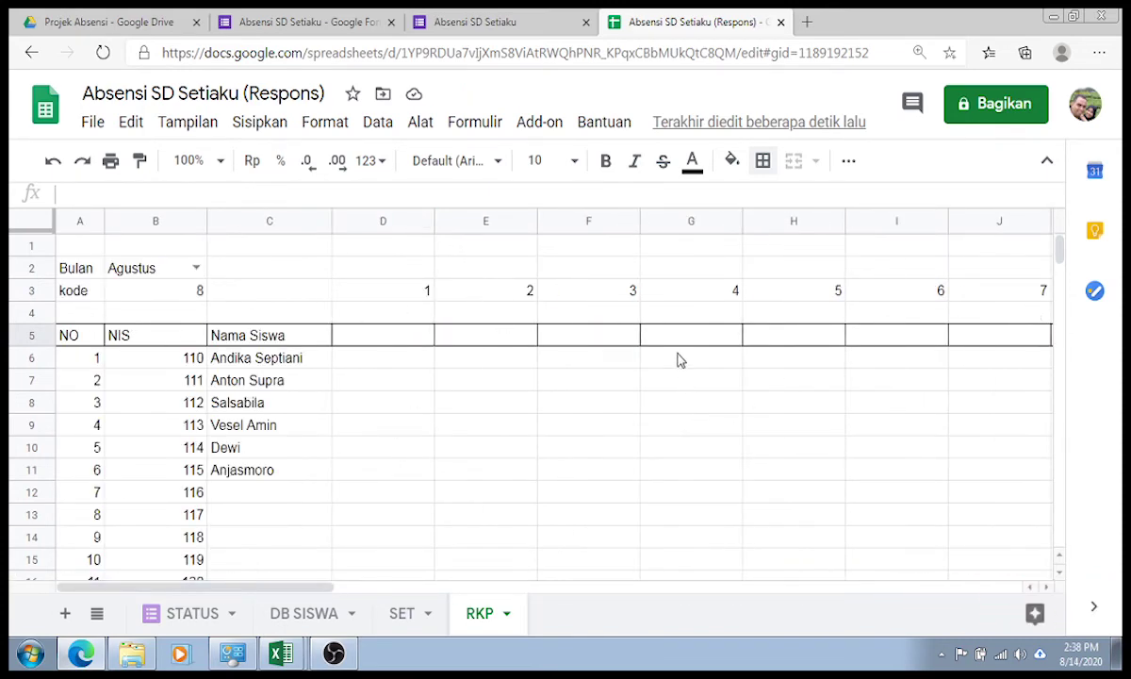
- Enter 'urutan tanggal' in C3 beside the day numbers 1–31, then move to D4
click(264, 297)
text(urutan)
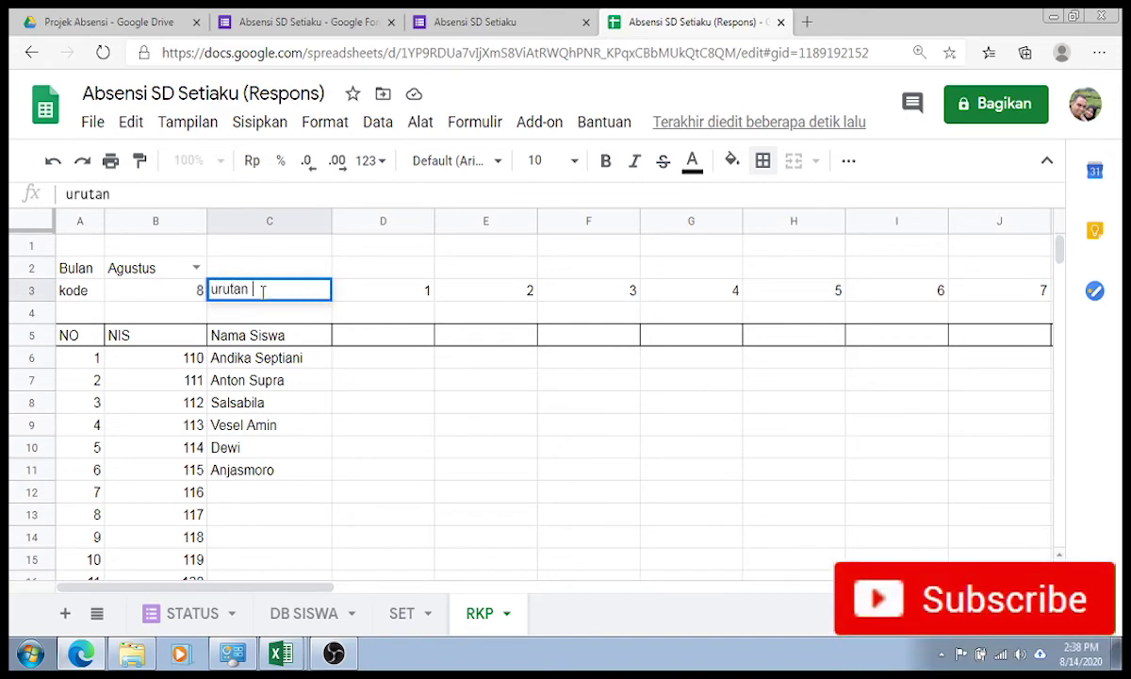
text( ta)
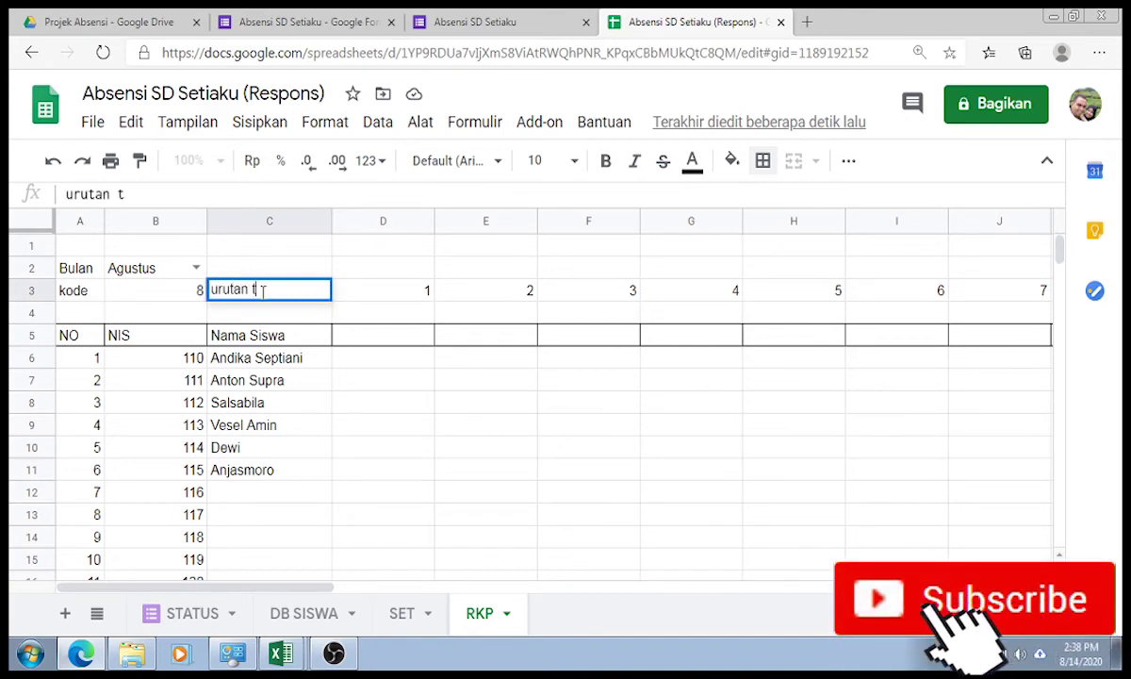
text(nggal)
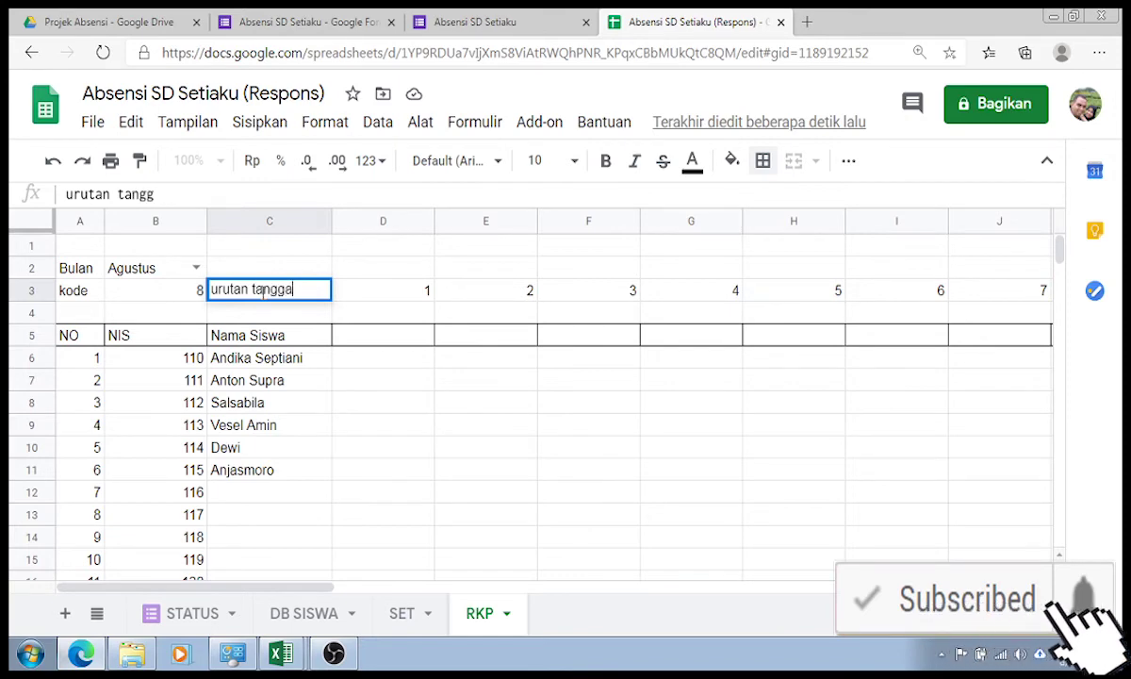
click(449, 446)
click(402, 312)
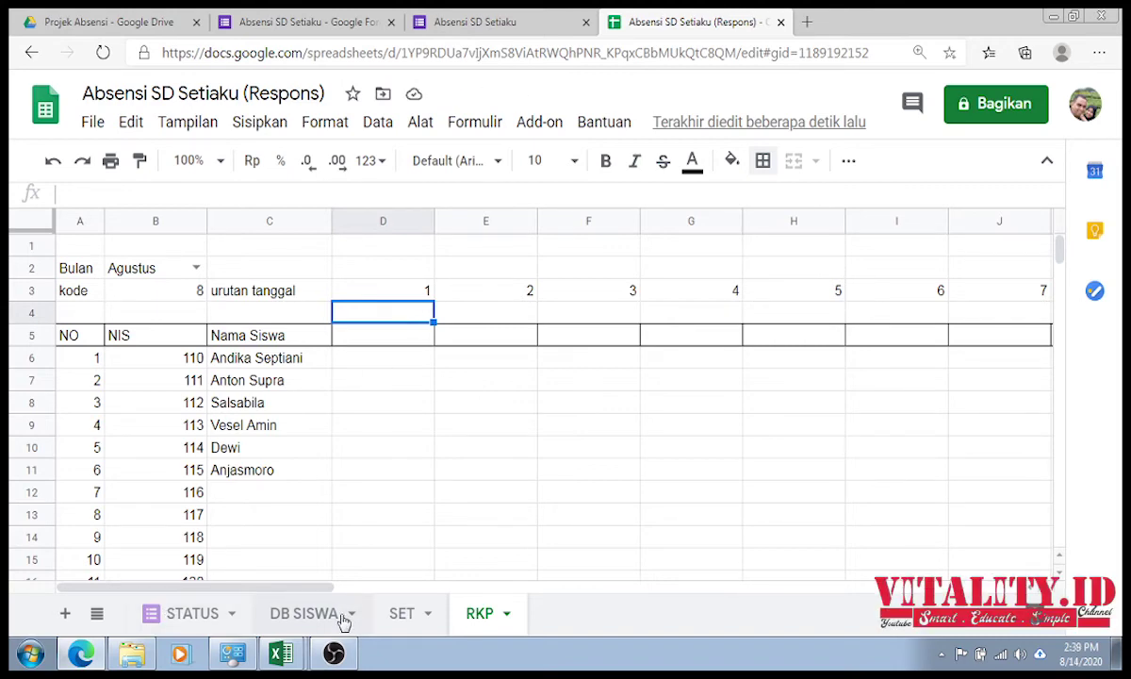
- Enter =$B$3&"."&D3 in D4 to join the month code with the day number
click(407, 614)
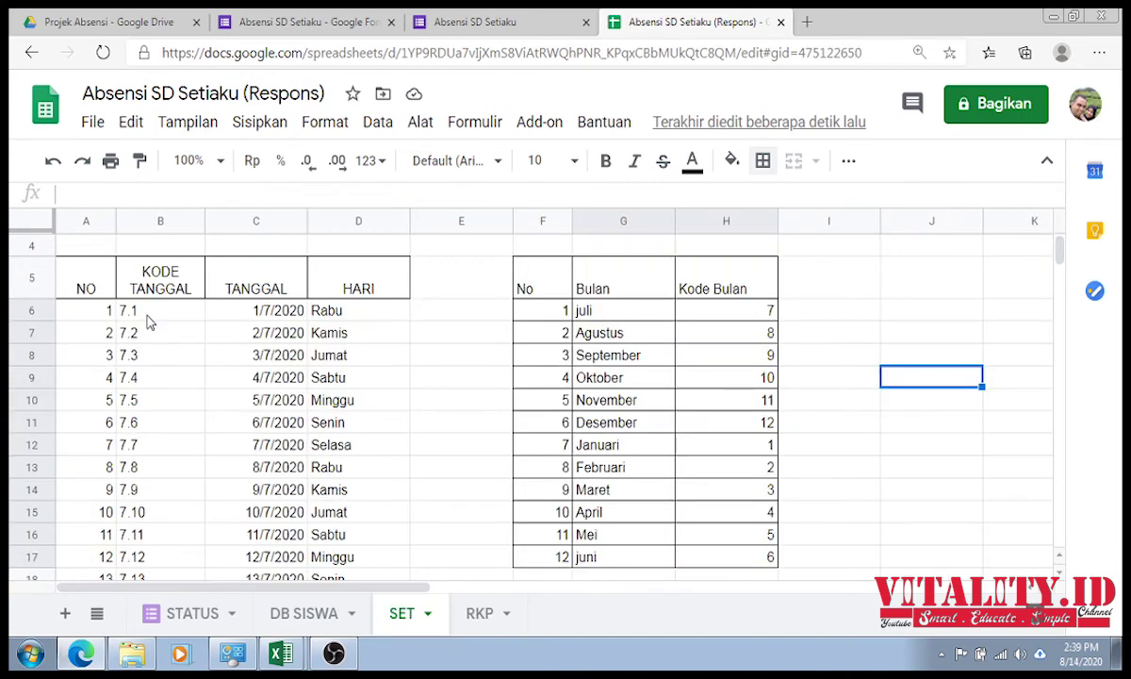
click(474, 614)
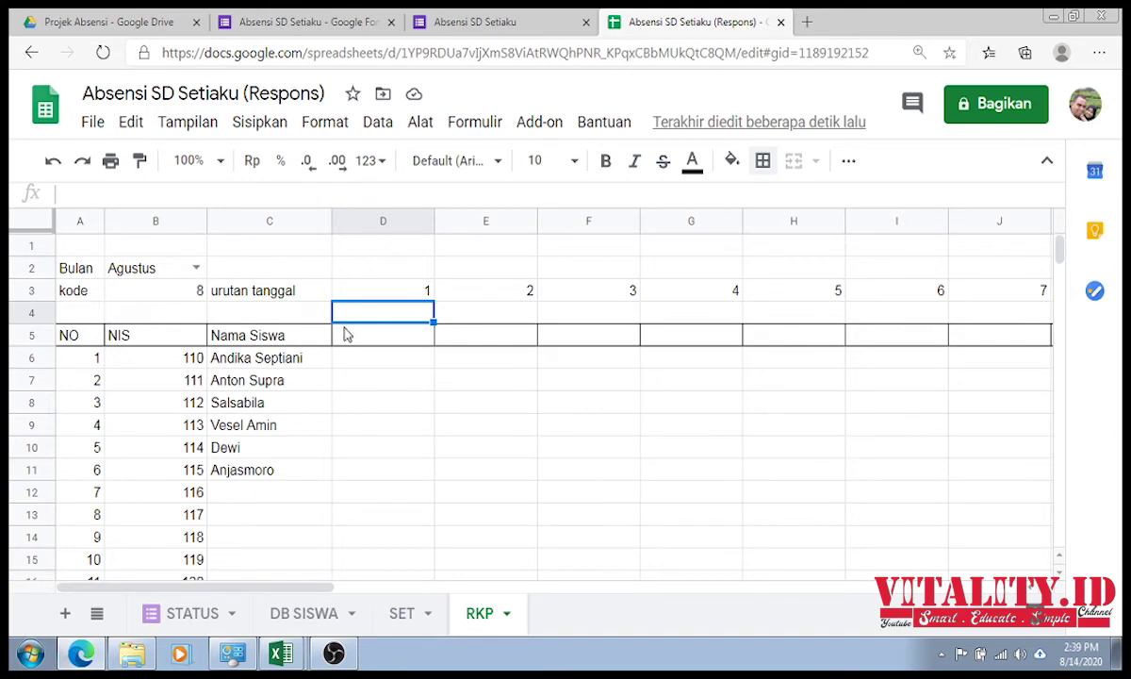
text(=)
click(193, 293)
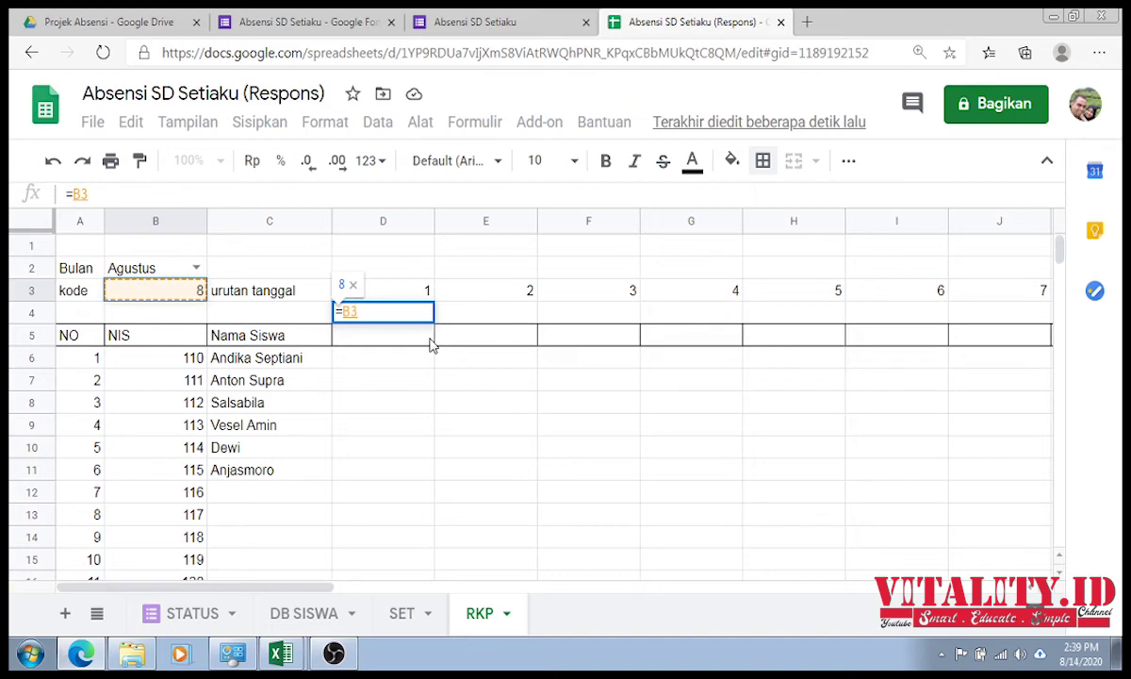
key(F4)
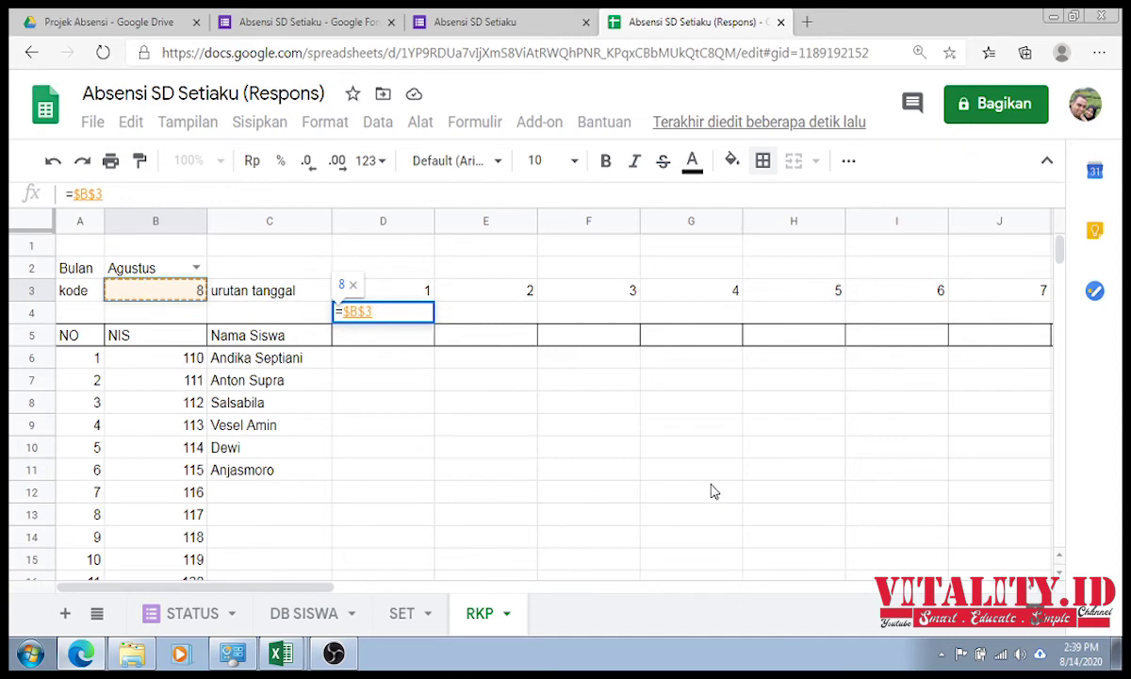
text(&)
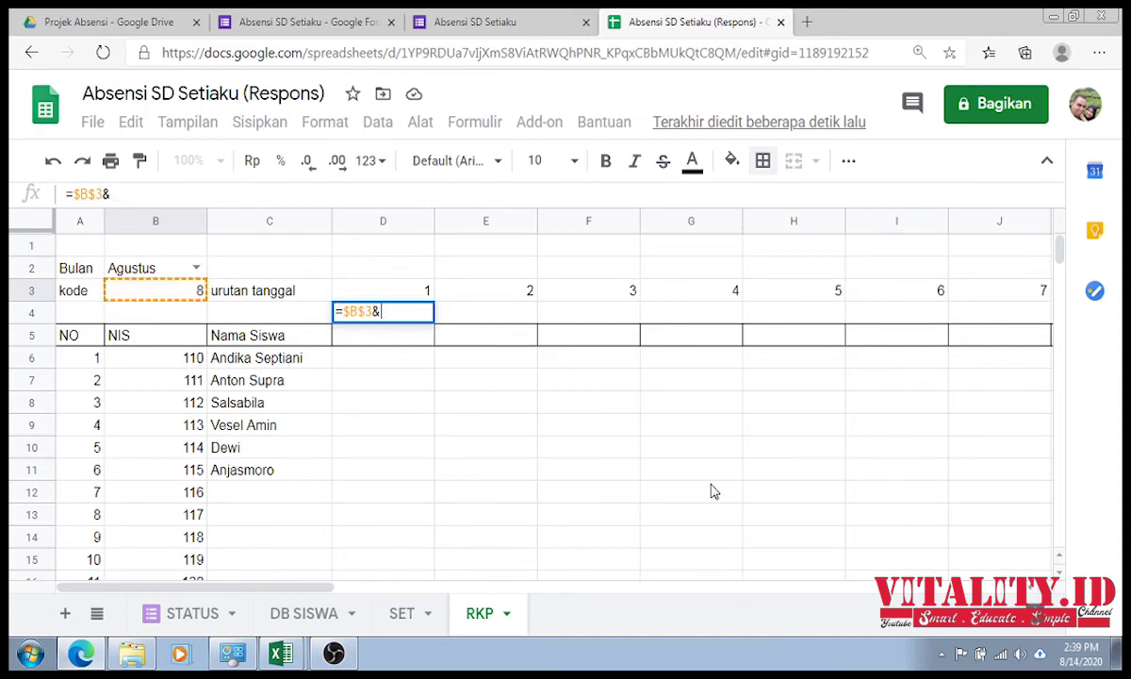
text(")
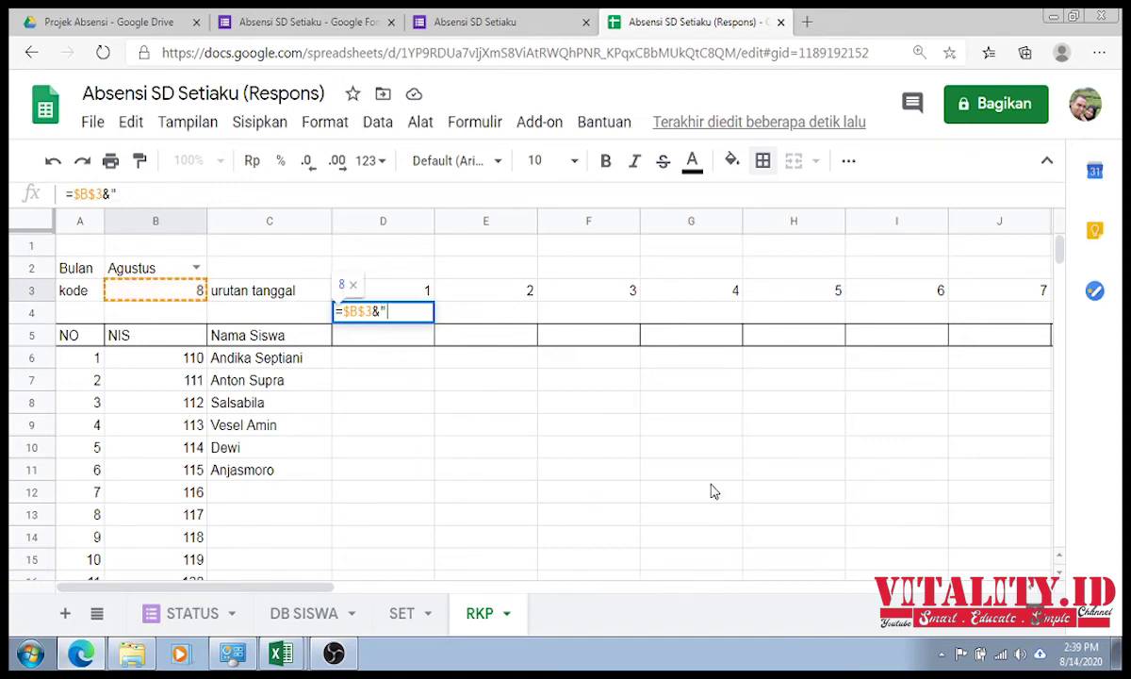
text(."&)
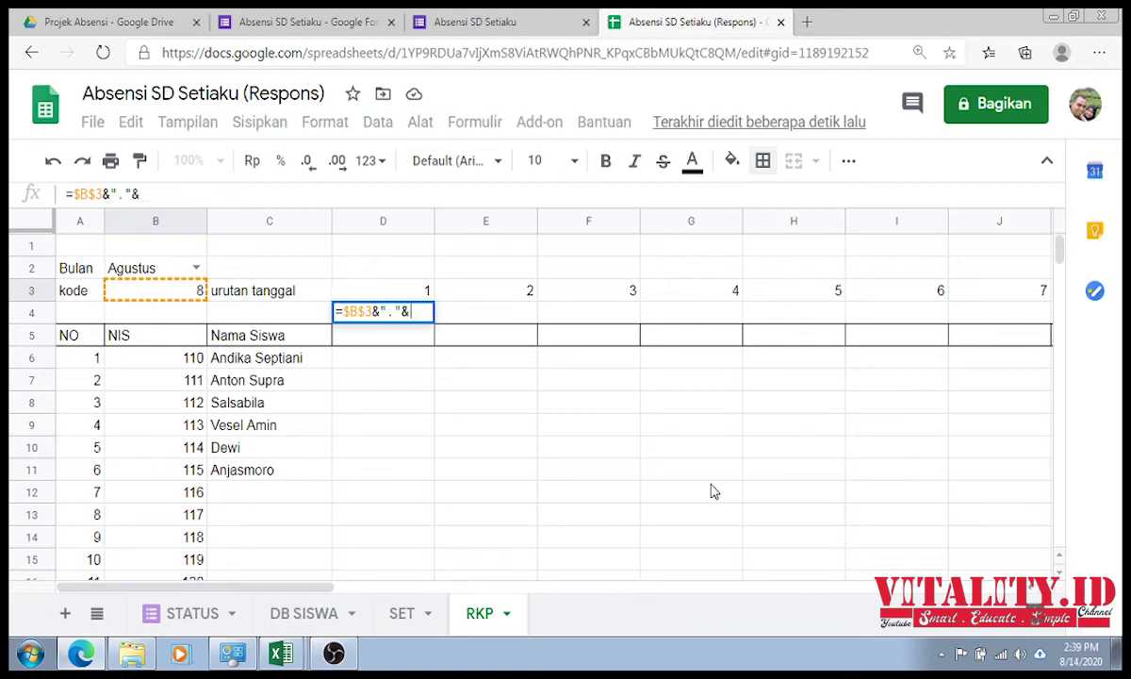
click(394, 285)
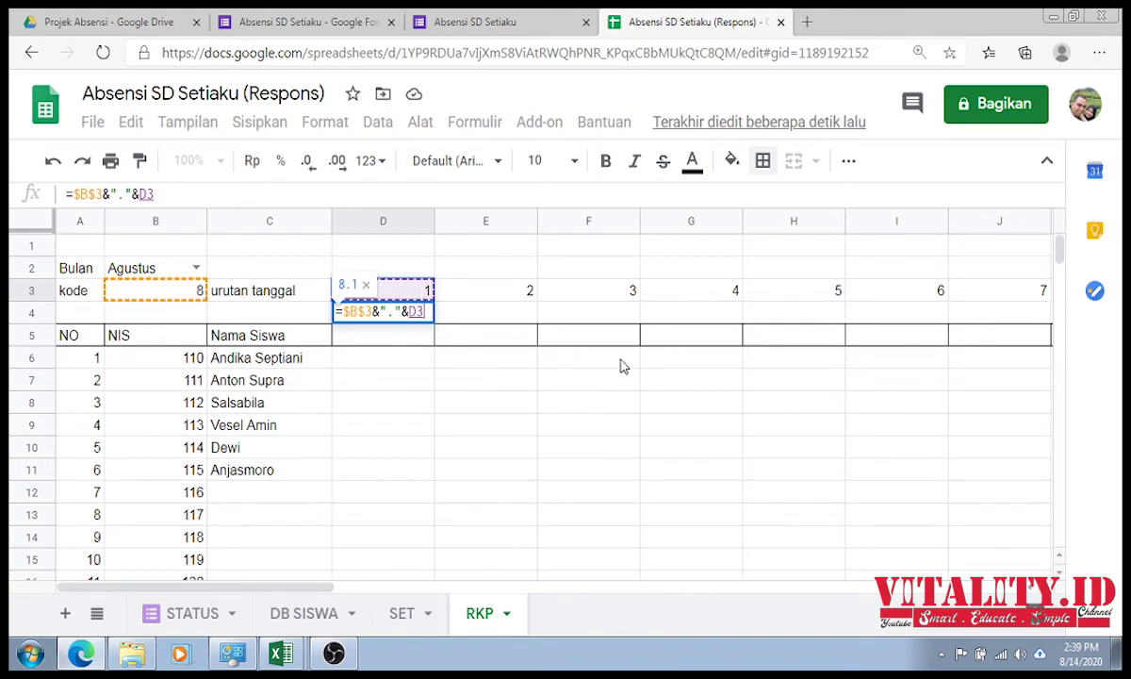
key(Return)
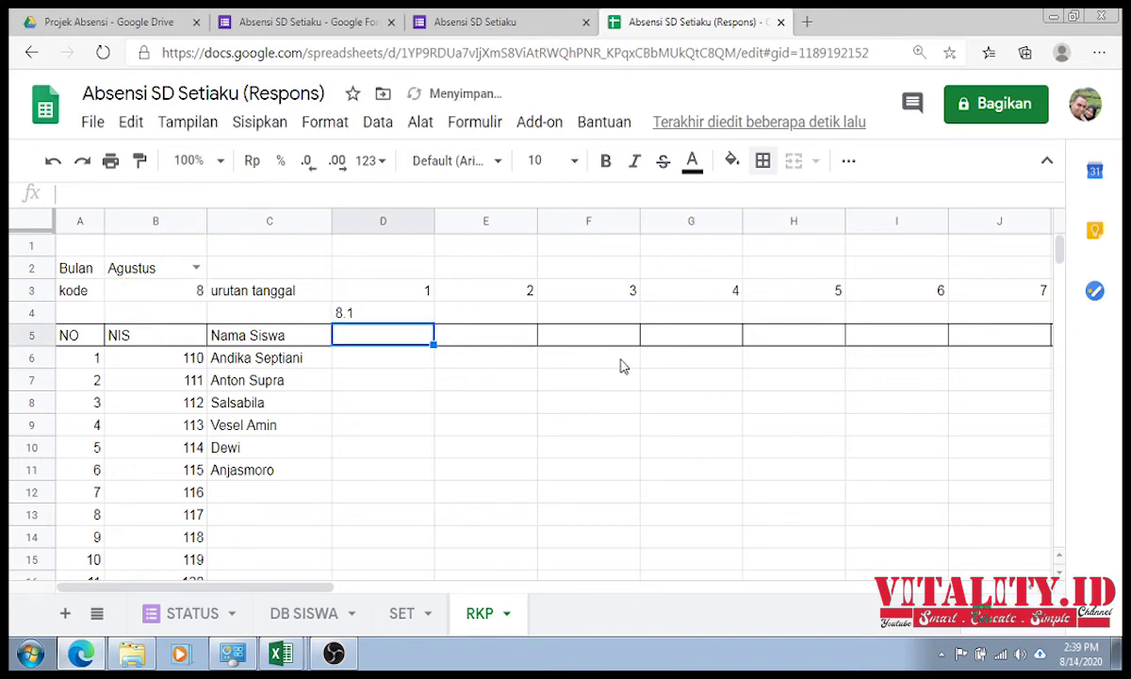
- Fill the date code across to AH4 (8.1–8.31) and put all borders on rows 3–4
click(404, 313)
drag(433, 321, 990, 328)
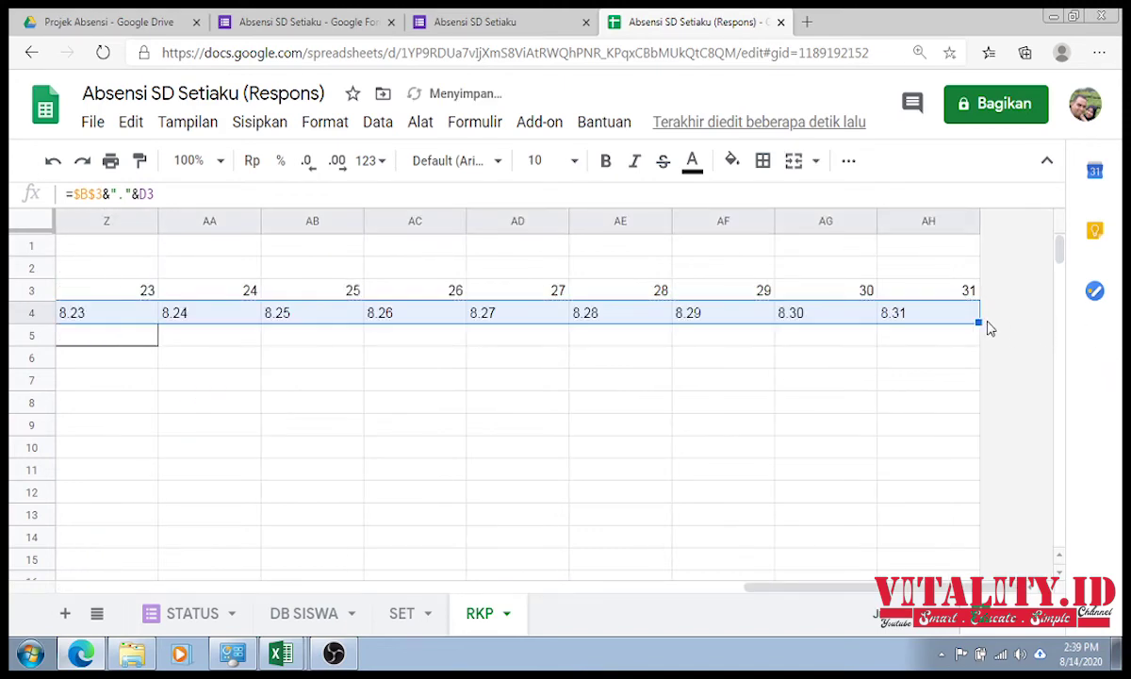
key(shift+Up)
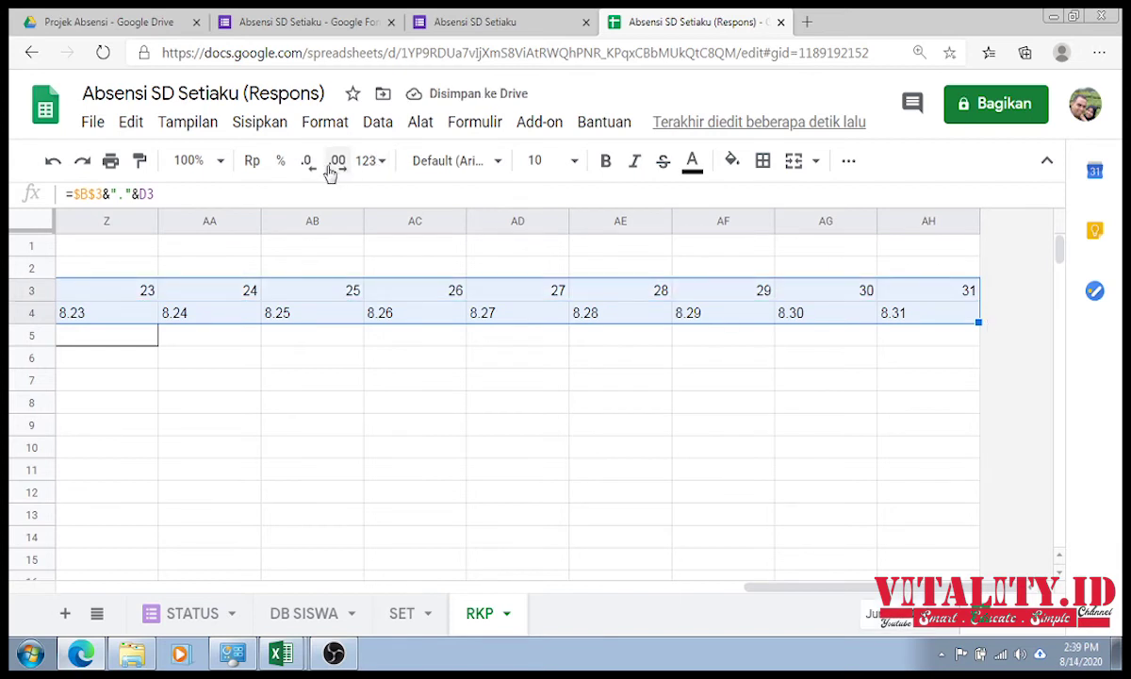
click(764, 164)
click(770, 209)
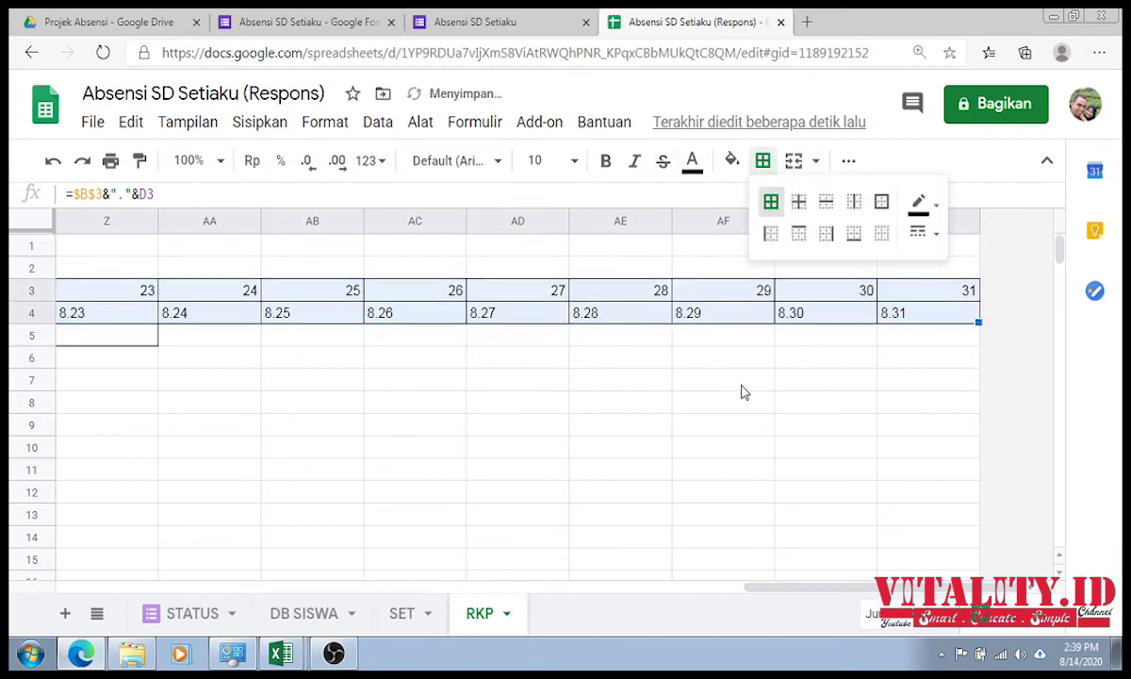
click(740, 385)
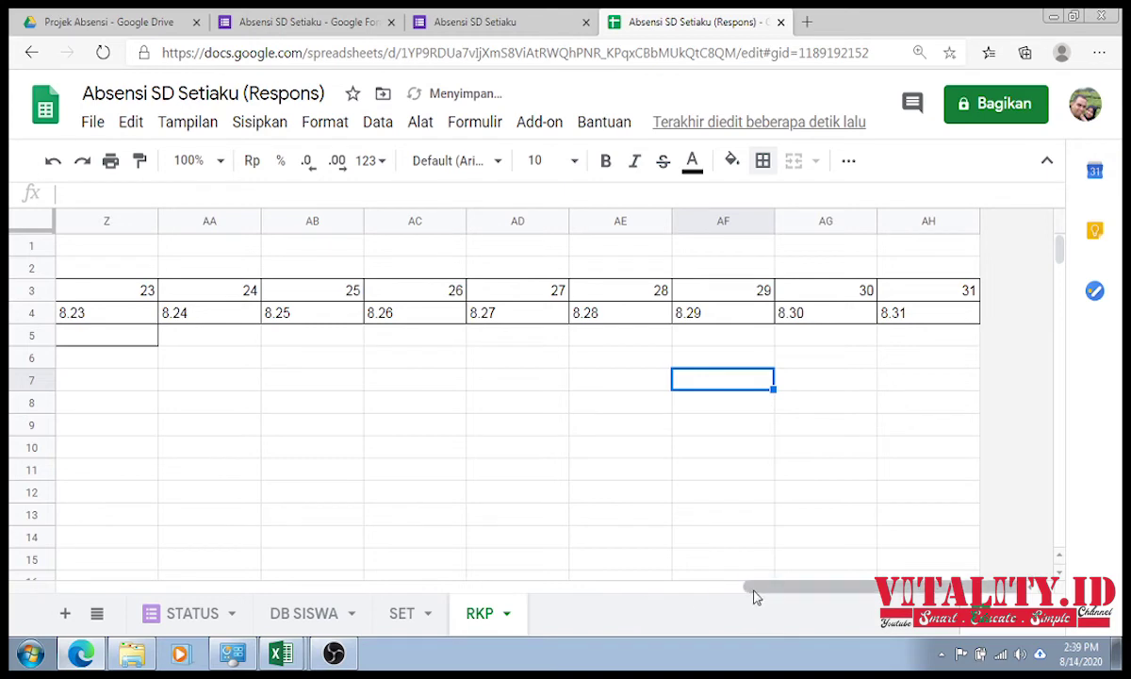
drag(752, 588, 14, 577)
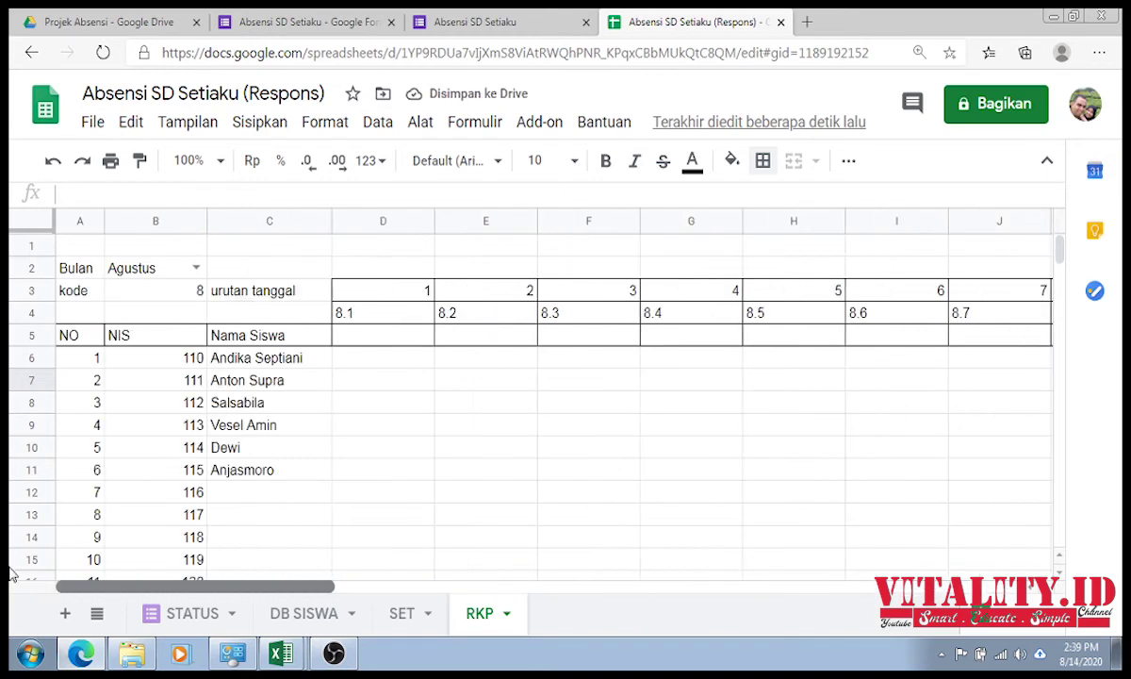
click(377, 336)
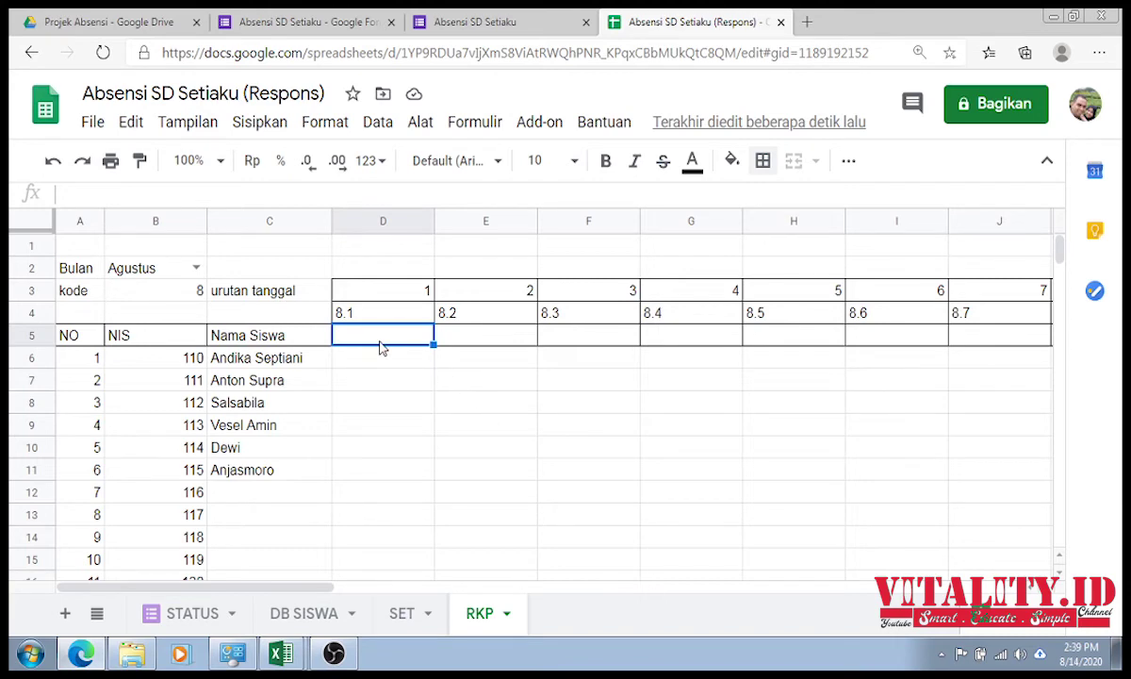
- Begin a VLOOKUP in D5 on the D4 code against the SET date table, then cancel it
click(402, 613)
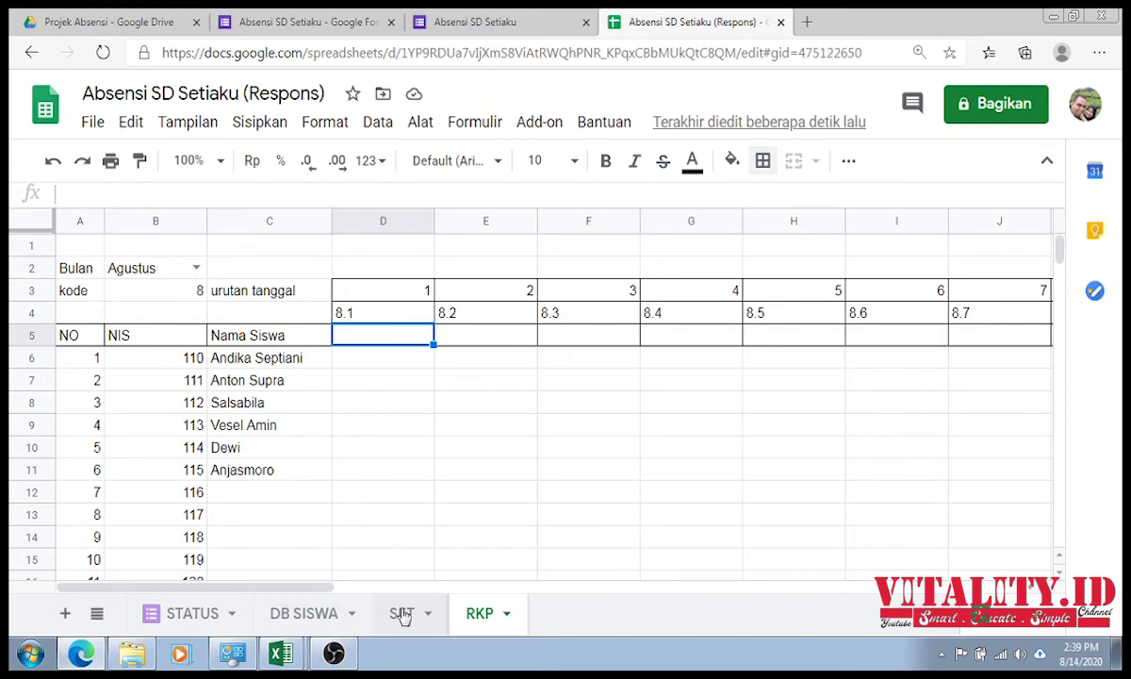
click(507, 619)
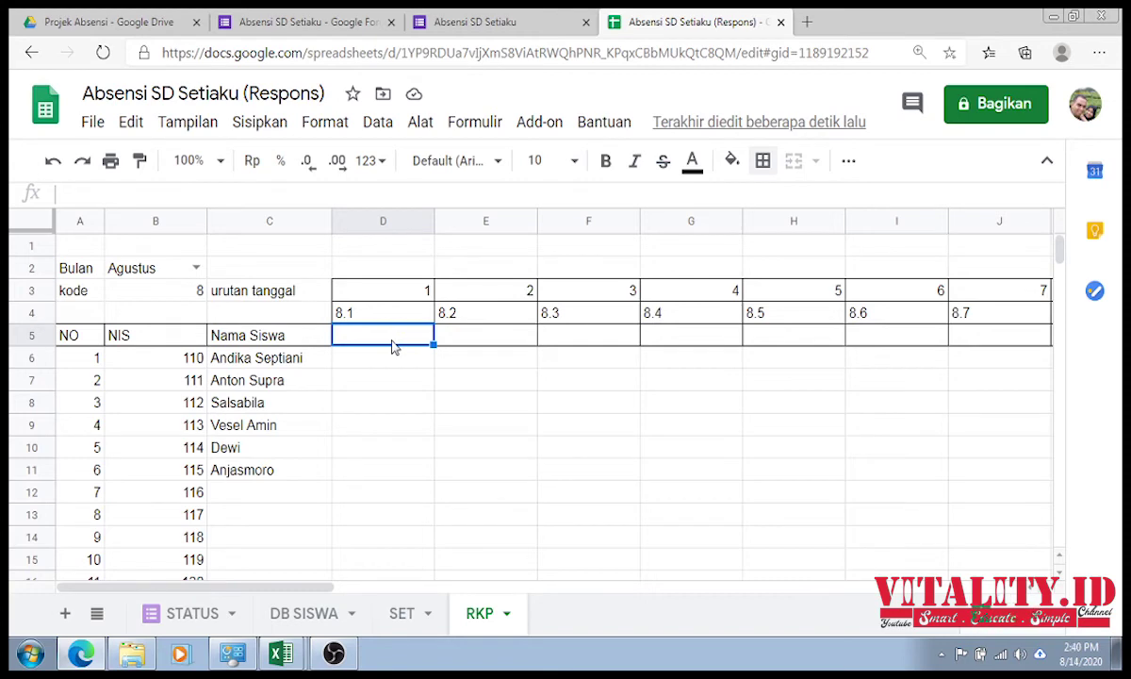
text(=)
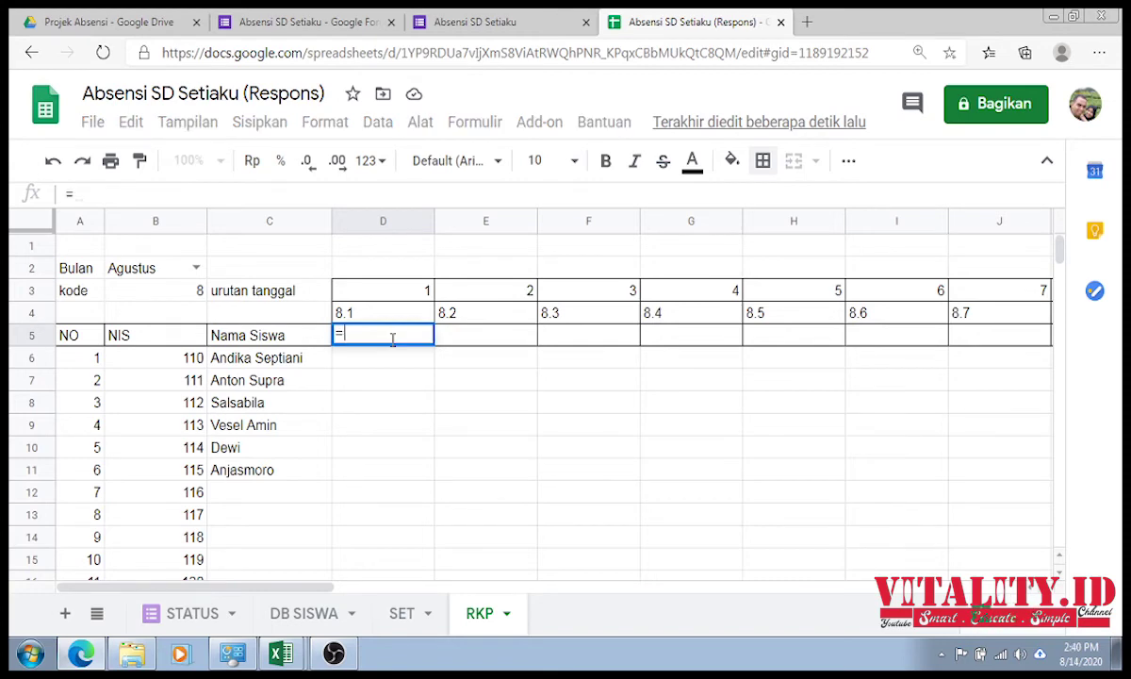
text(vlookup)
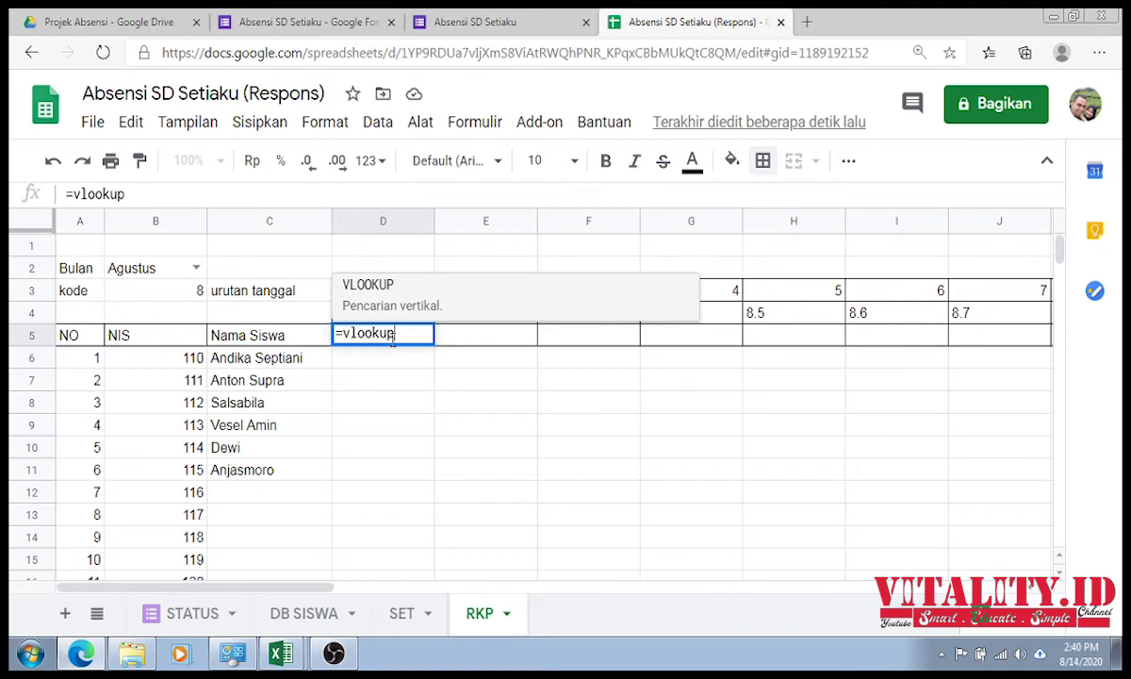
text(()
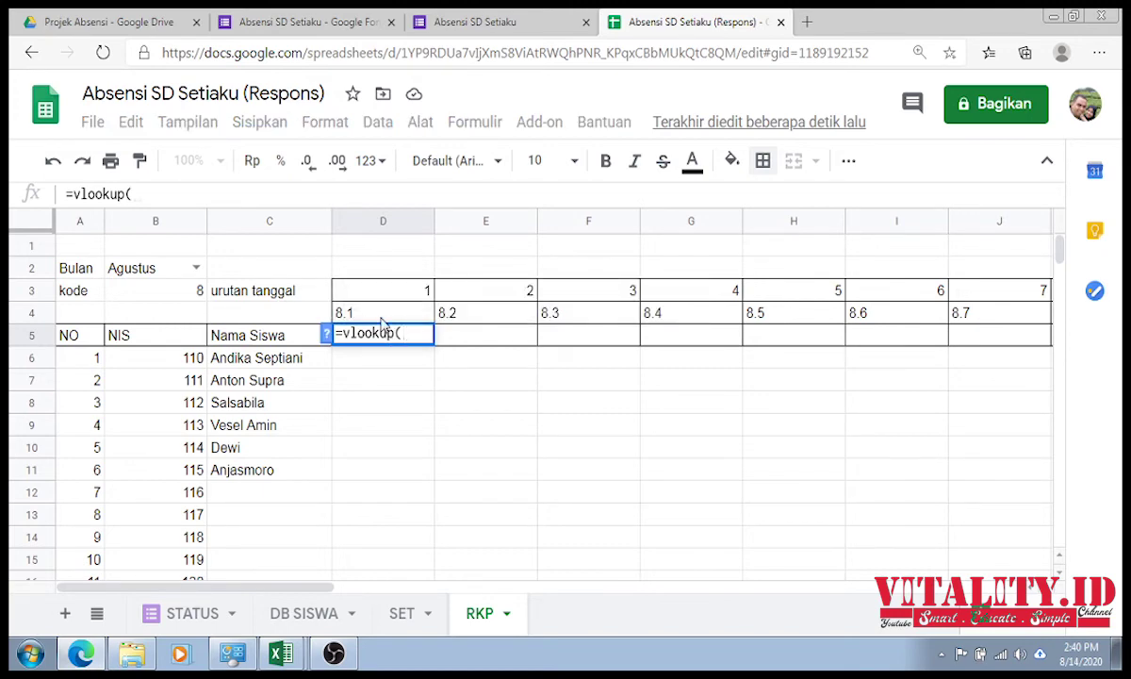
click(383, 321)
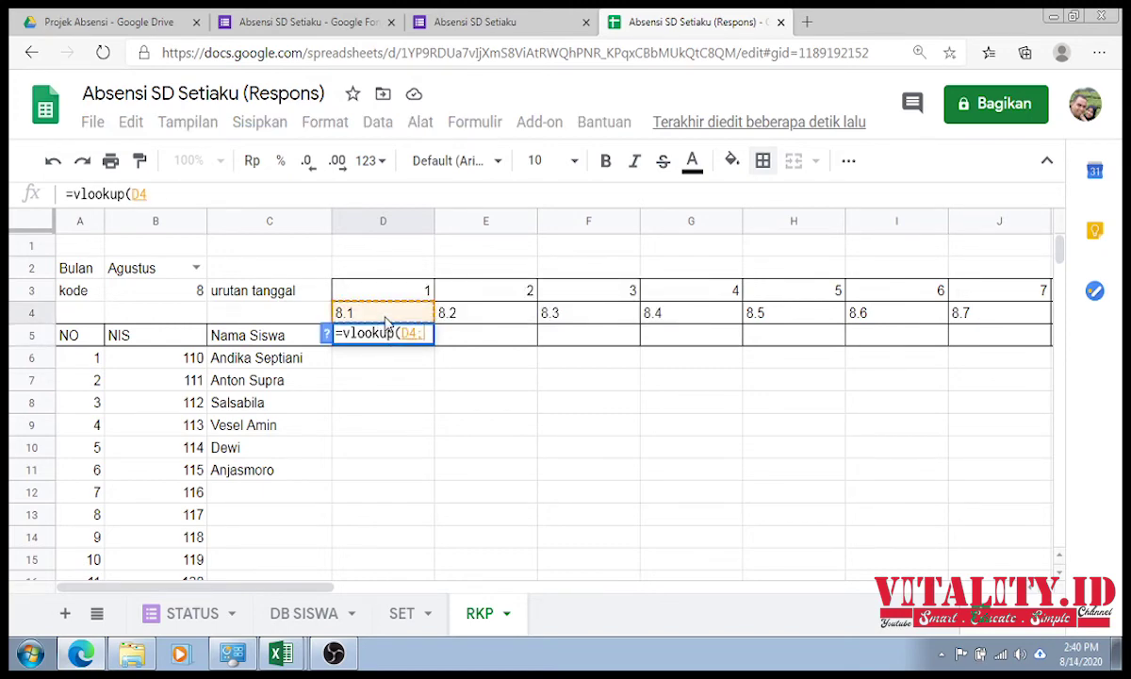
text(;)
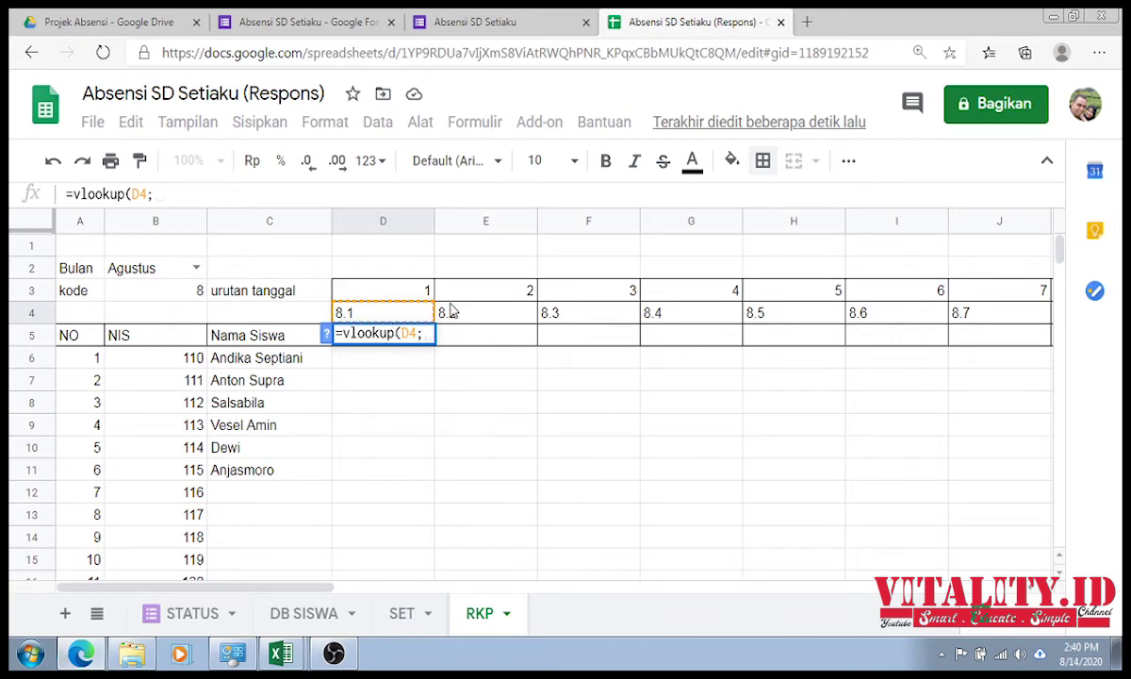
click(402, 613)
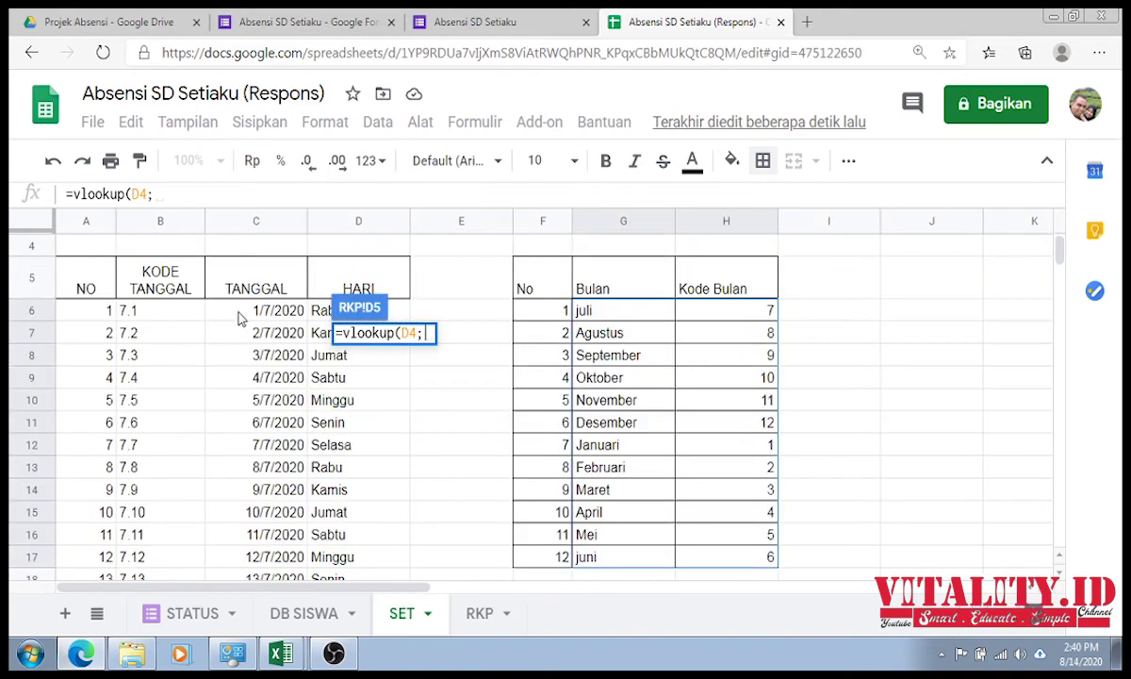
drag(155, 310, 256, 295)
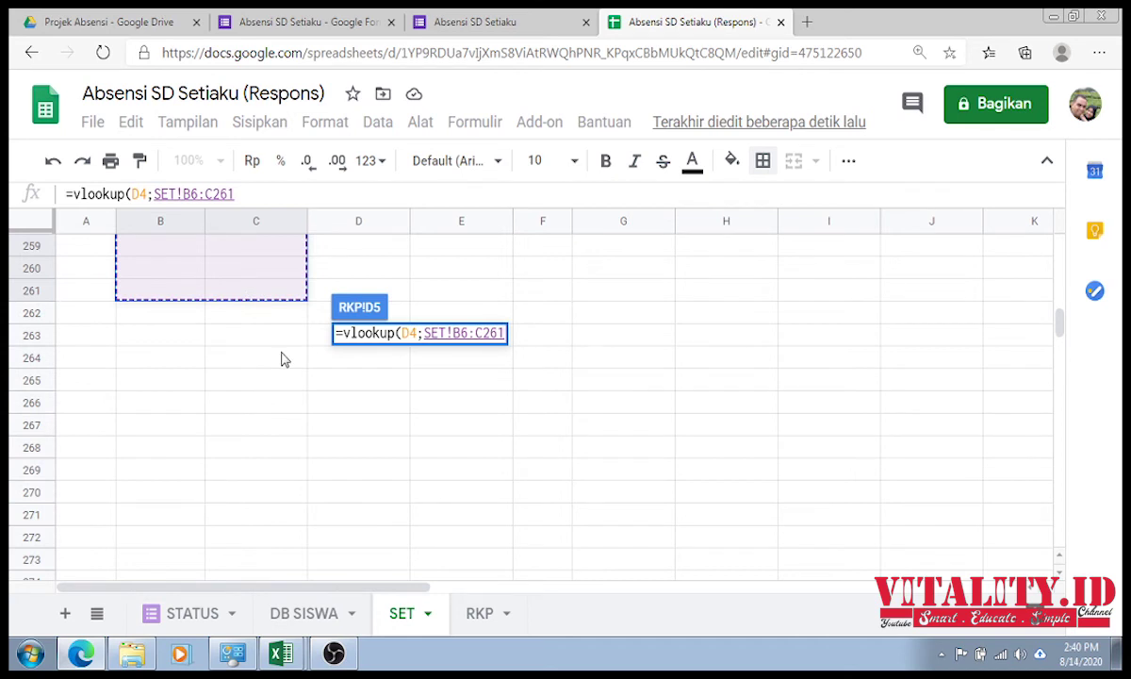
text(0)
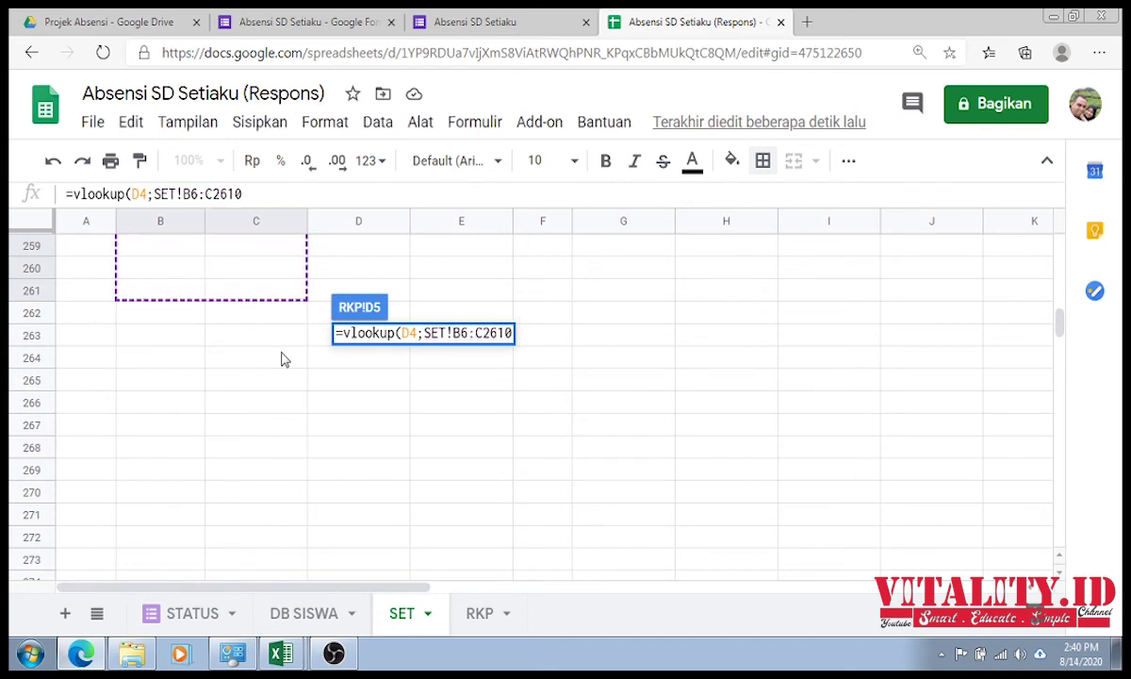
drag(459, 332, 514, 333)
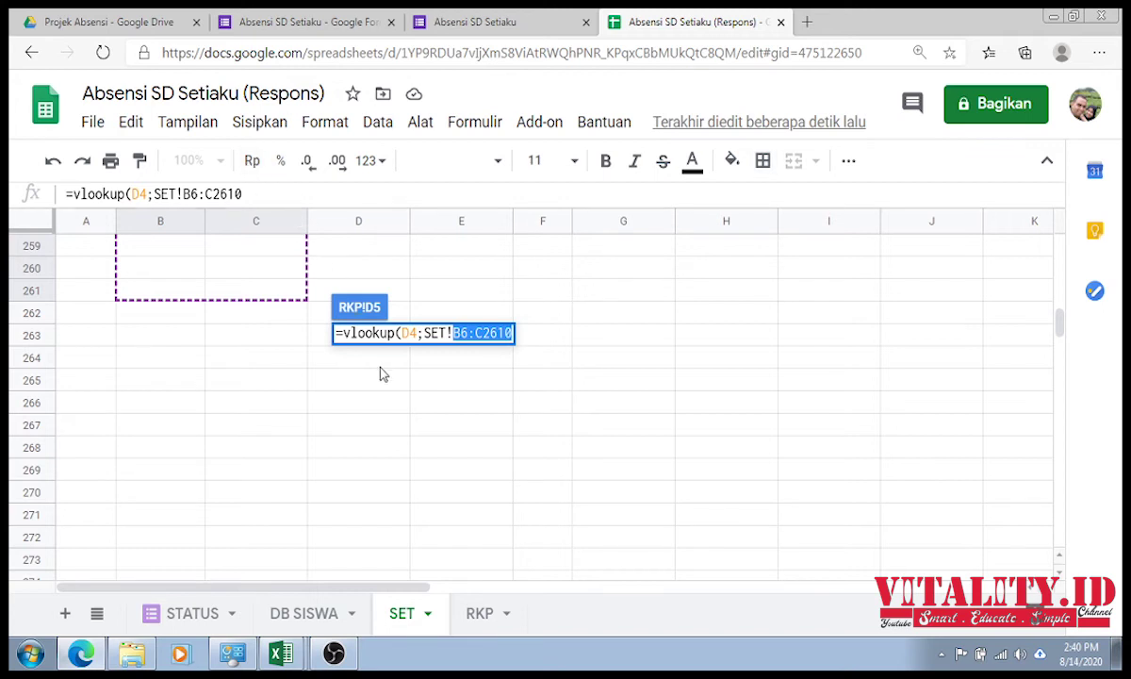
key(Escape)
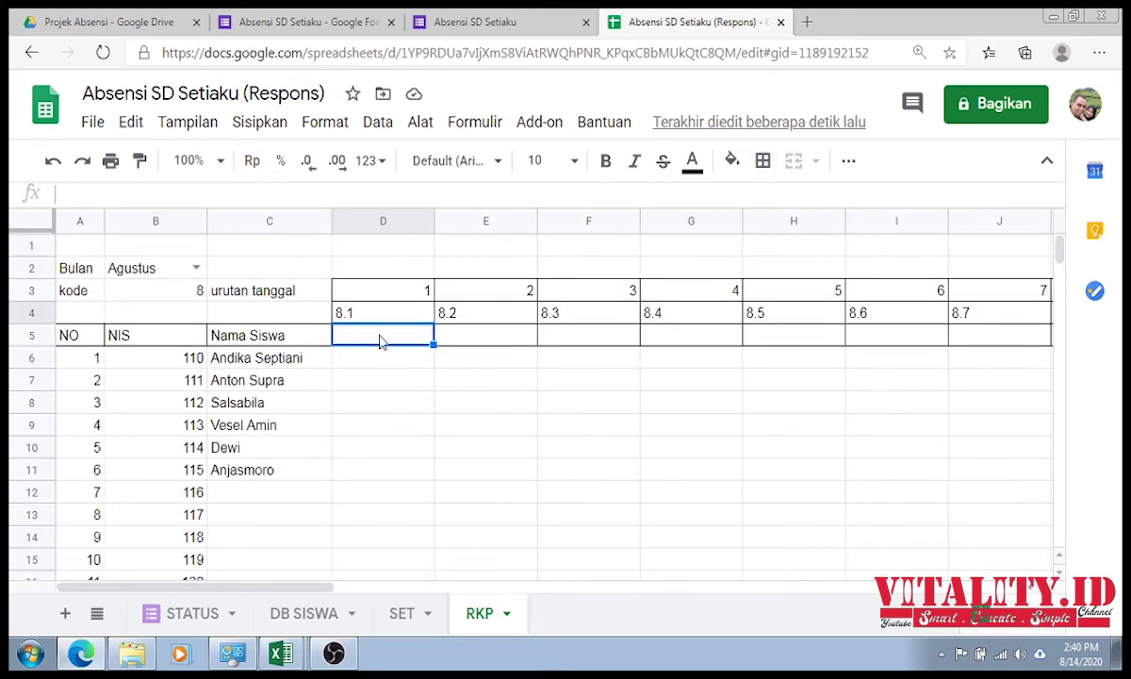
- Enter =vlookup(D4;SET!$B$6:$C$290;2;flase) in D5 with an absolute SET lookup range
text(=v)
text(lo)
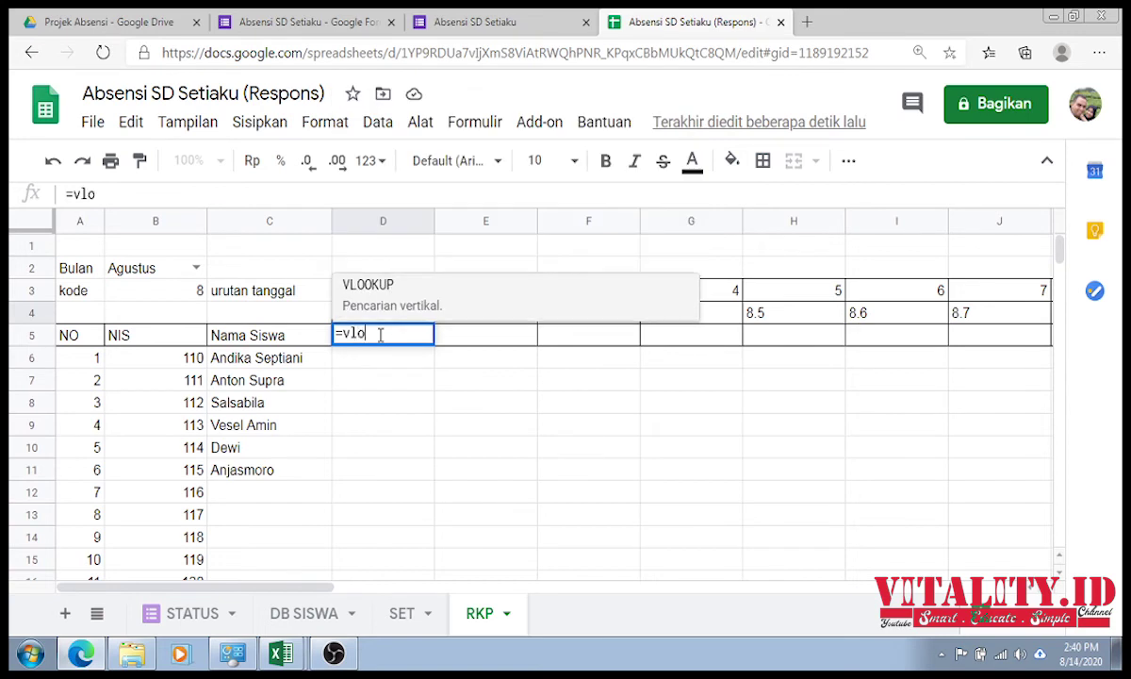
text(okup()
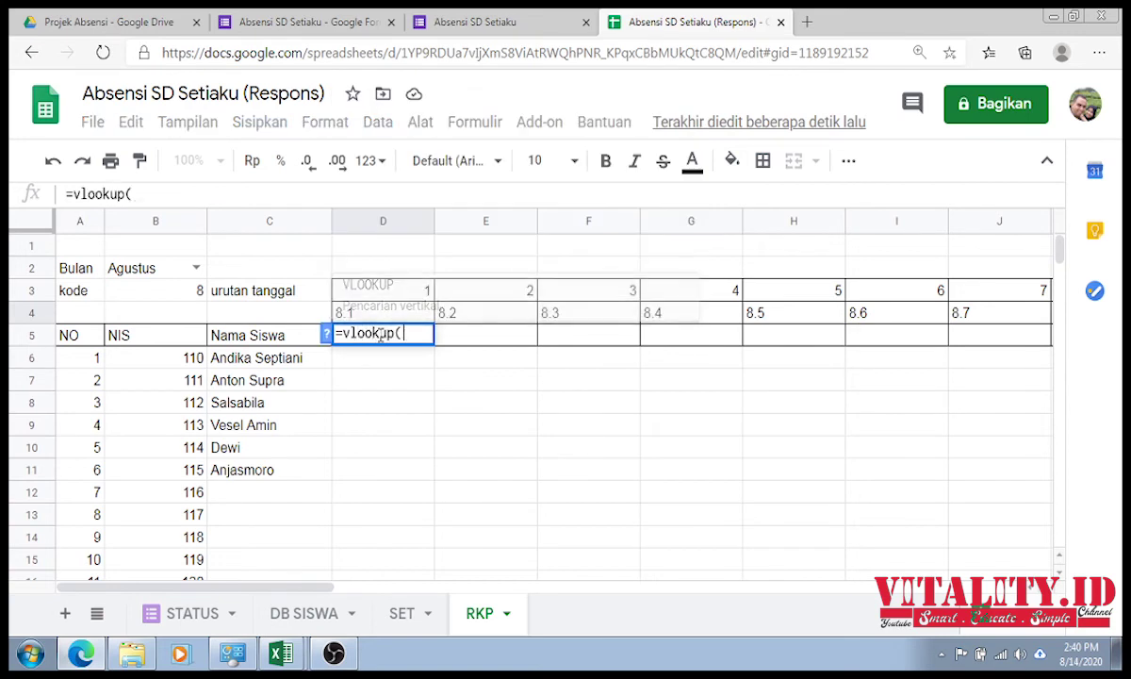
click(361, 319)
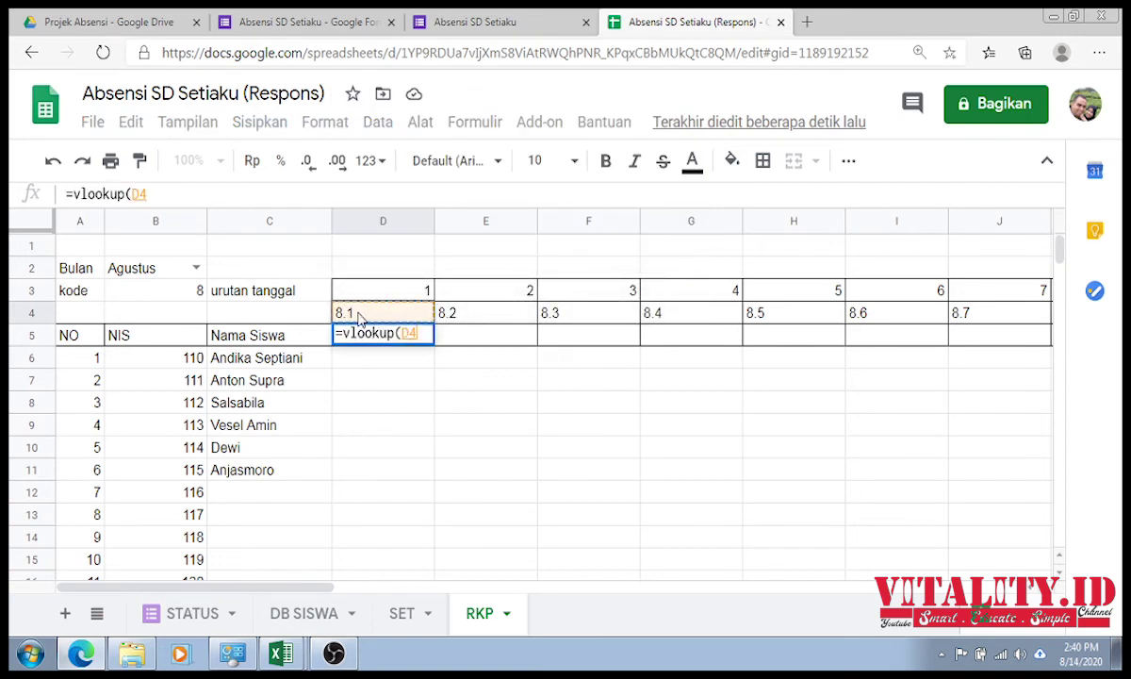
text(;)
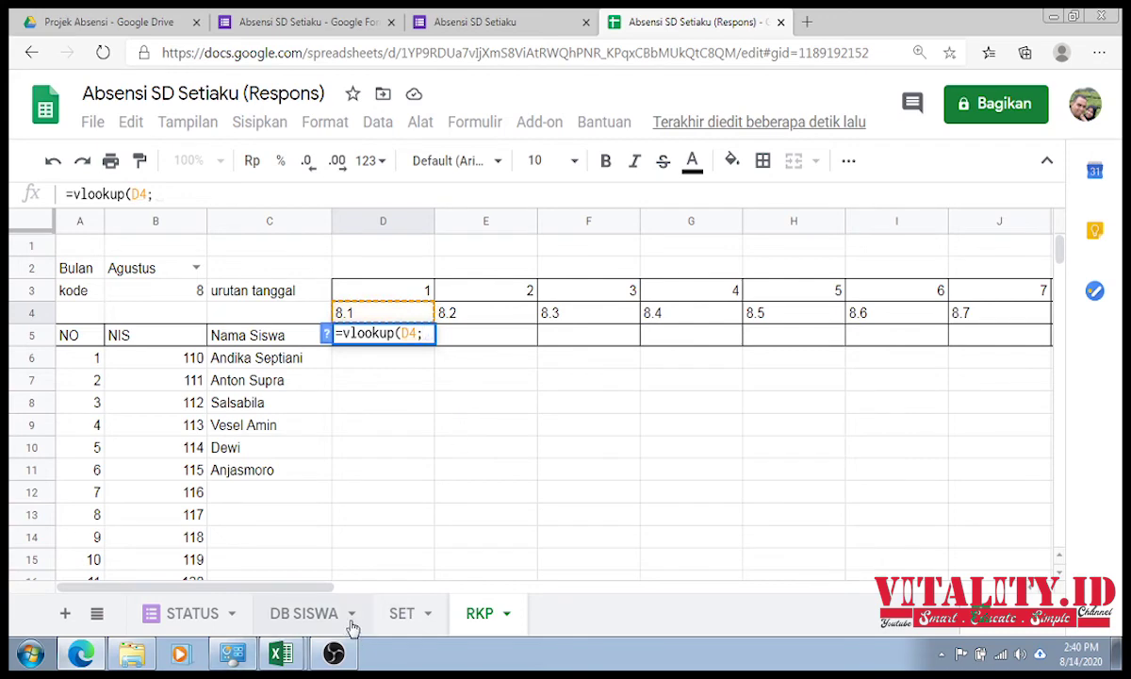
click(349, 618)
scroll(239, 341, up, 15)
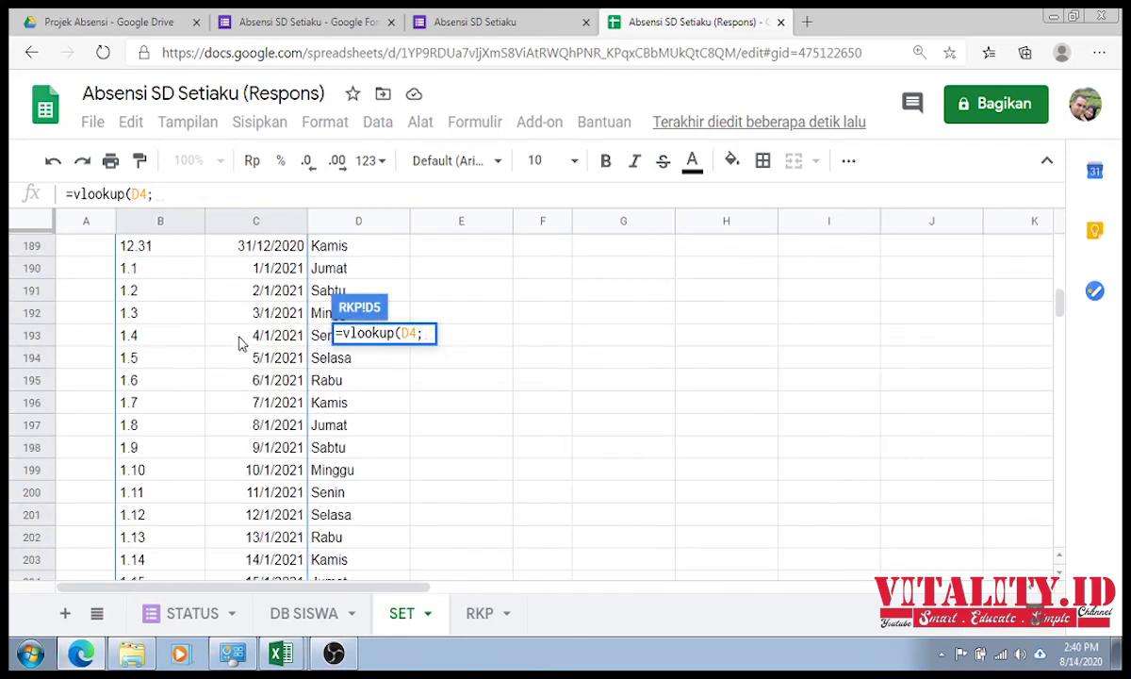
scroll(239, 342, up, 15)
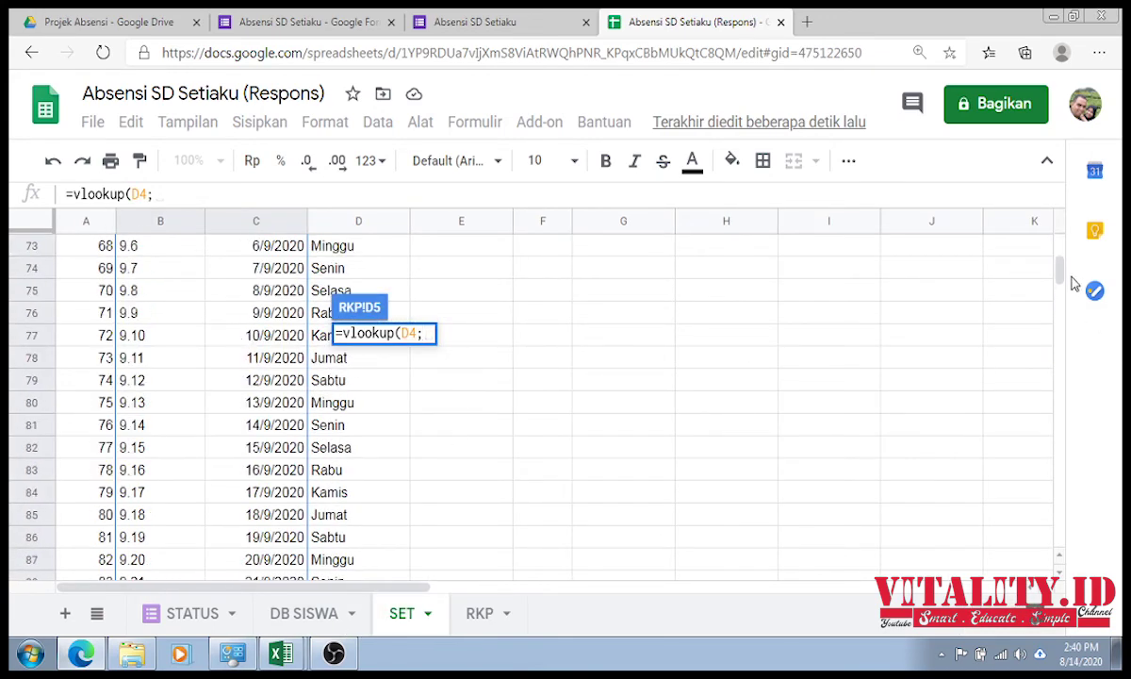
drag(1060, 273, 1060, 241)
drag(165, 337, 286, 634)
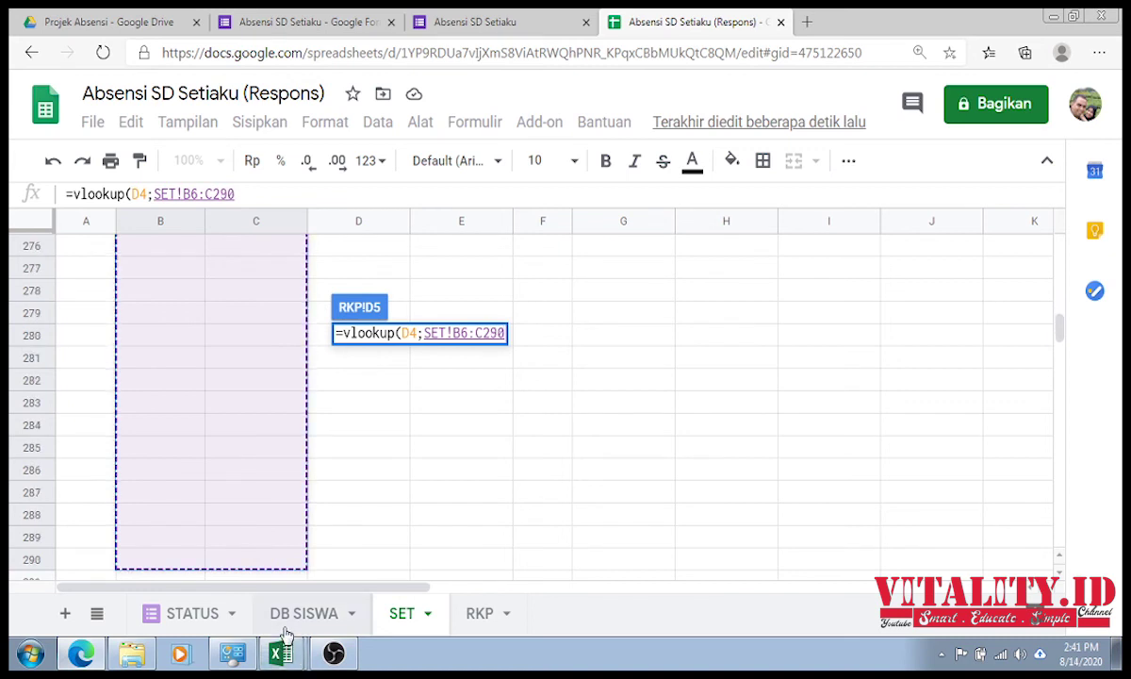
key(F4)
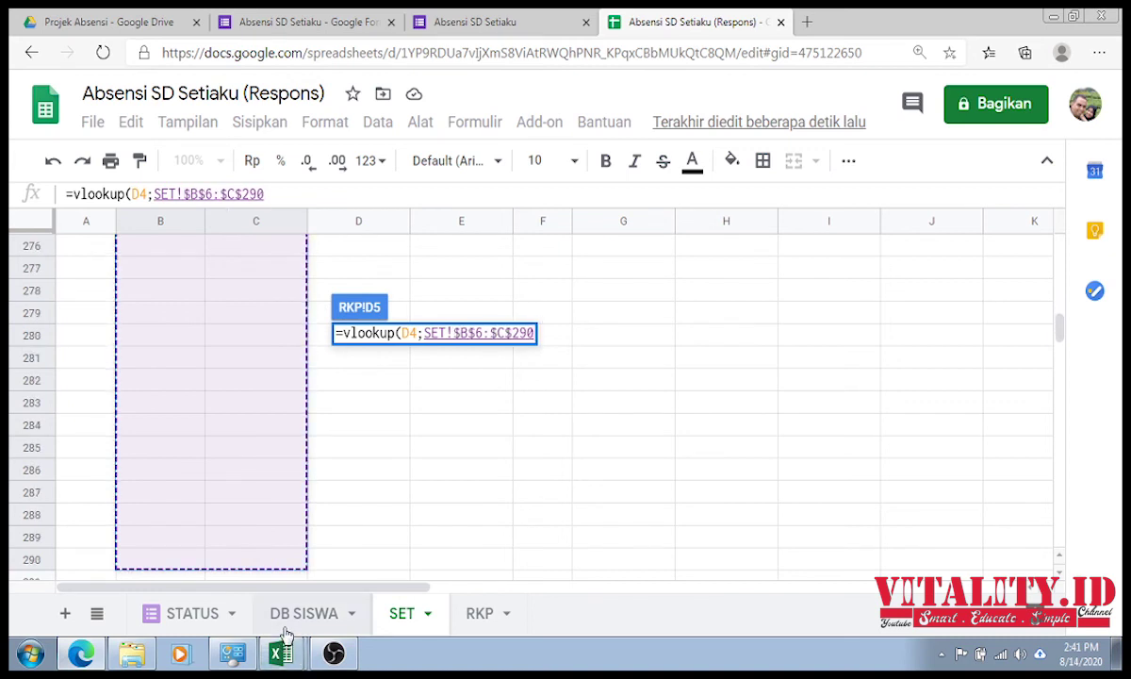
text(;)
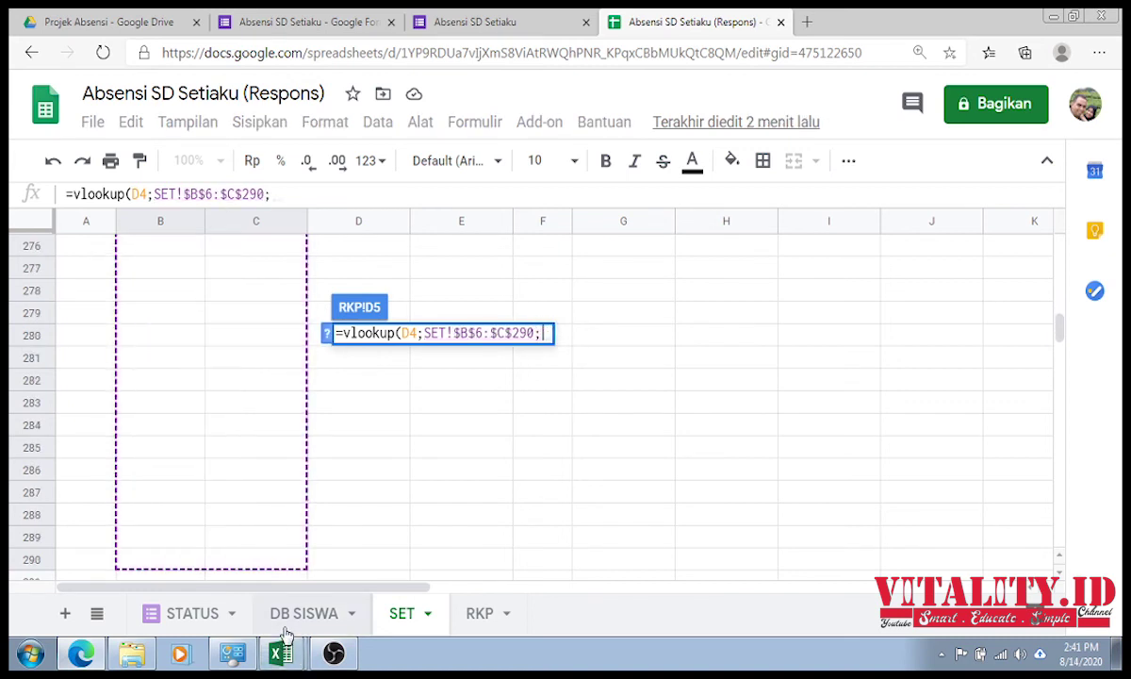
text(2)
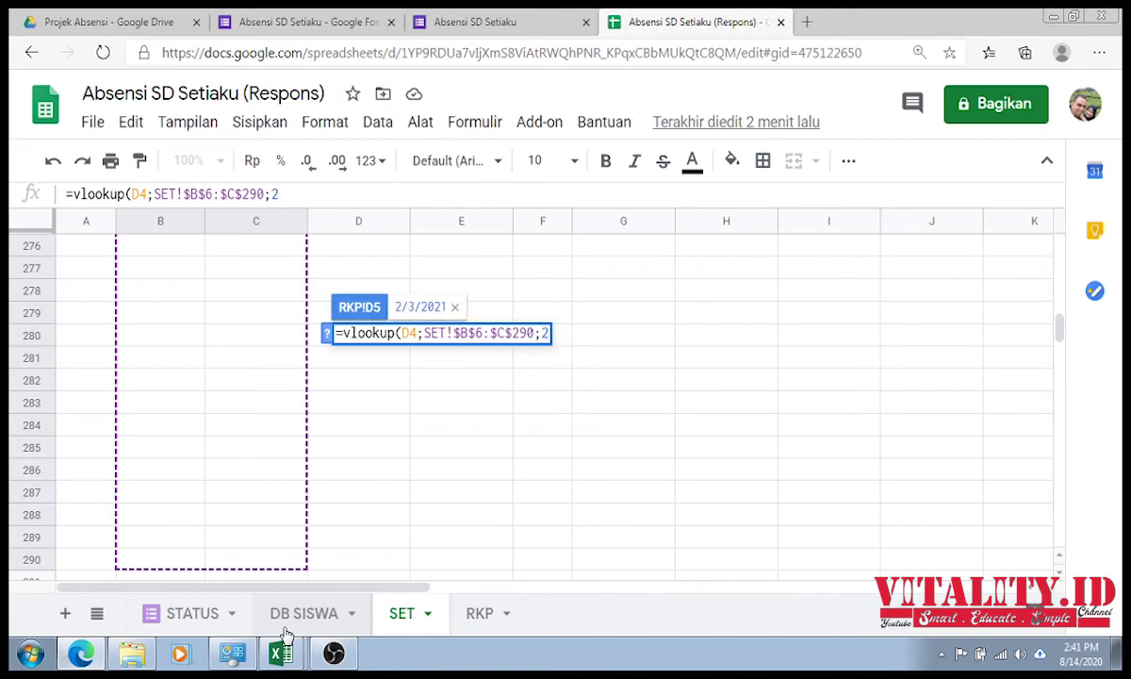
text(;)
text(flase)
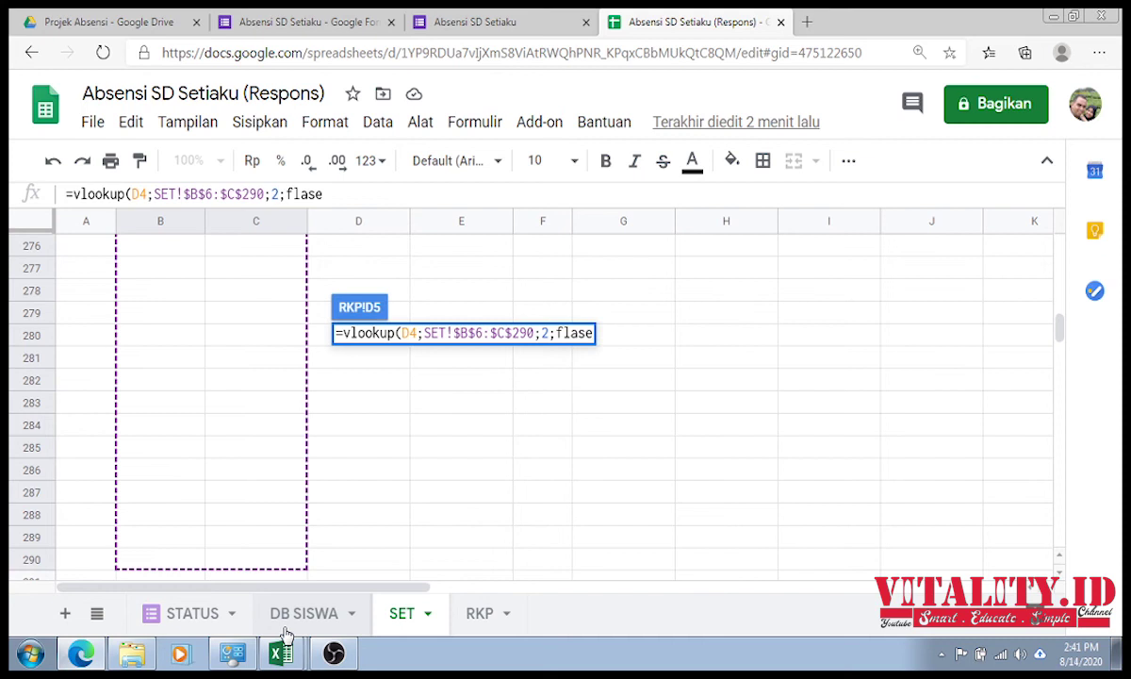
key(Return)
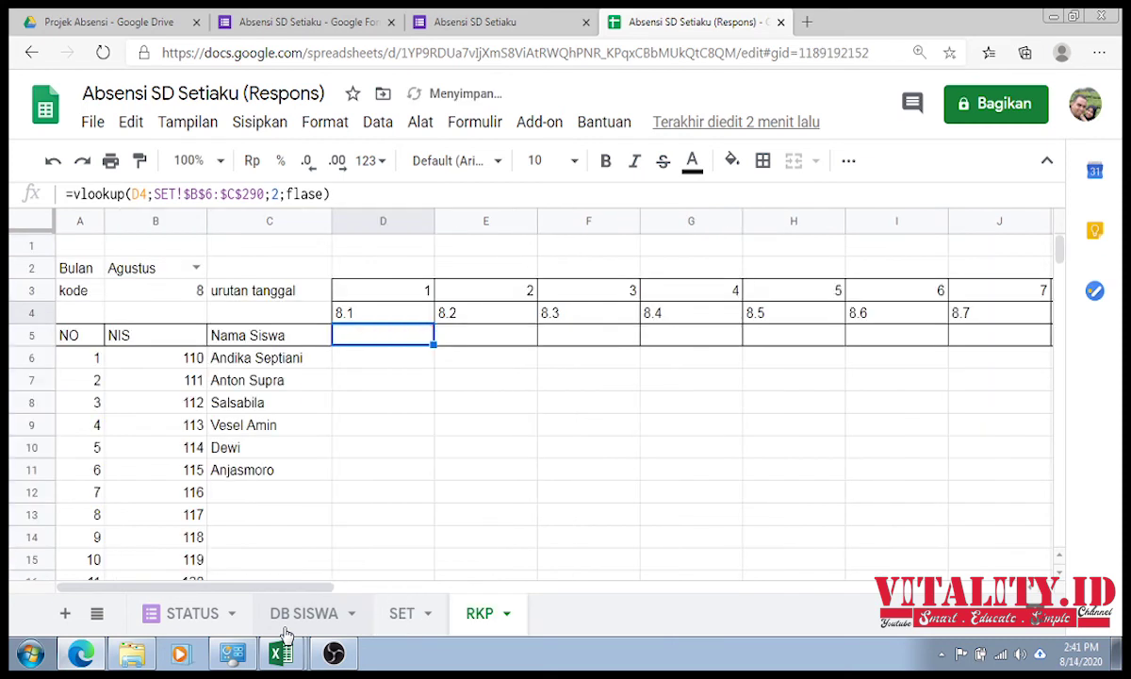
- Correct the misspelled 'flase' to 'false' so D5 returns 1/8/2020
click(306, 198)
key(BackSpace)
key(BackSpace)
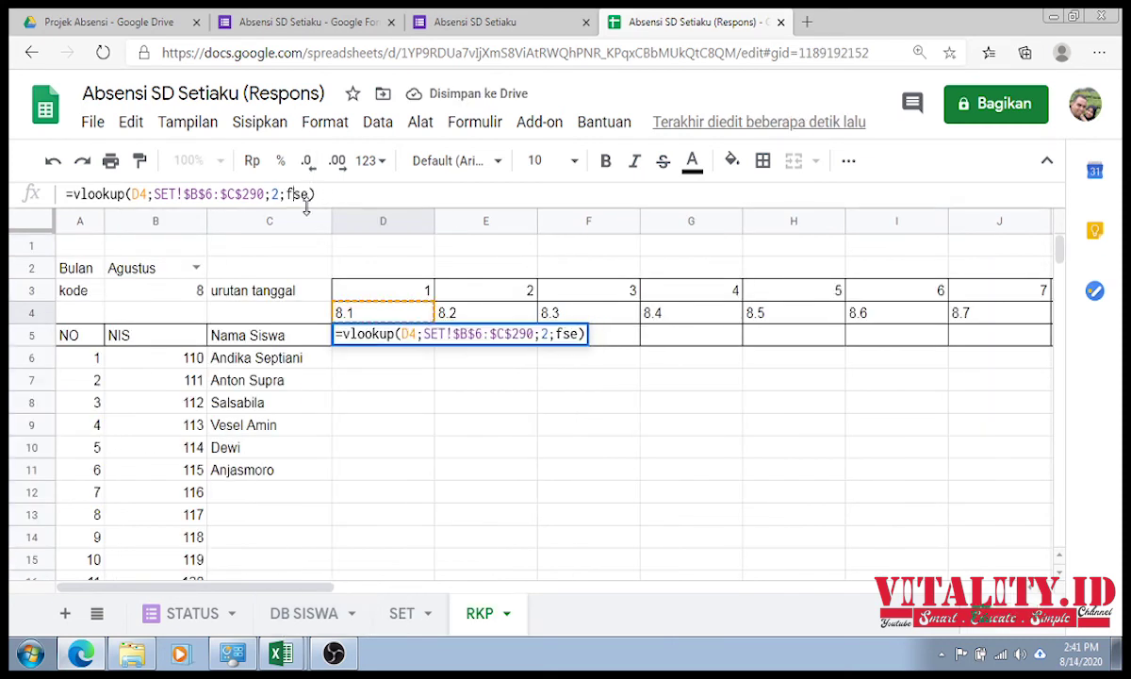
text(al)
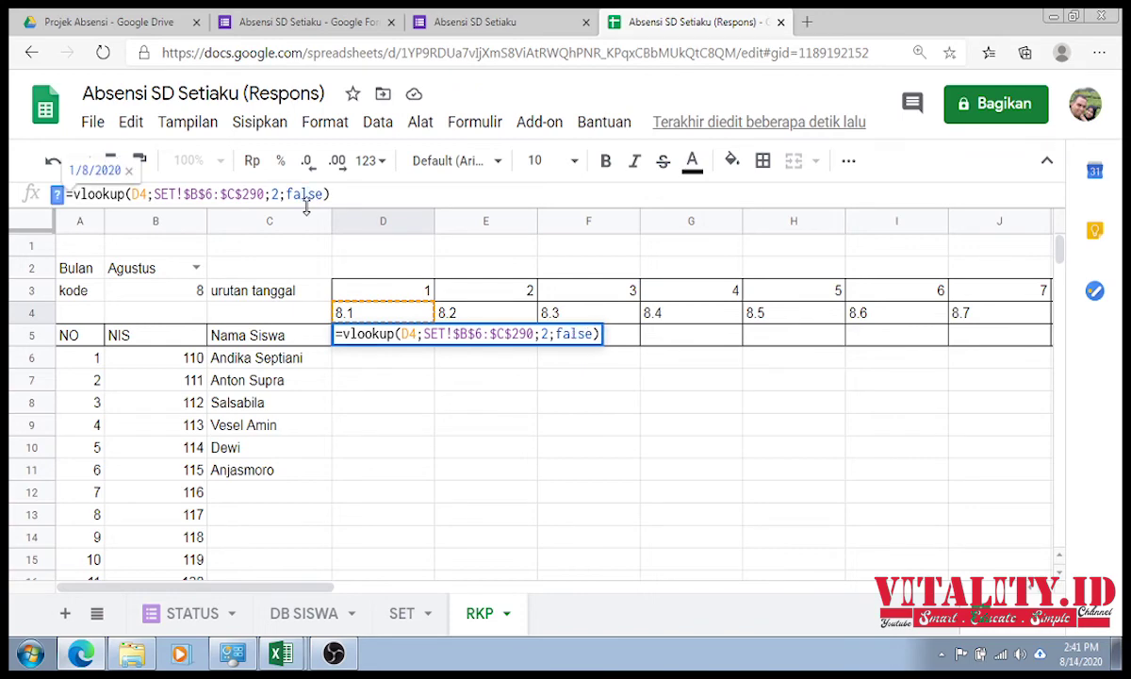
key(Return)
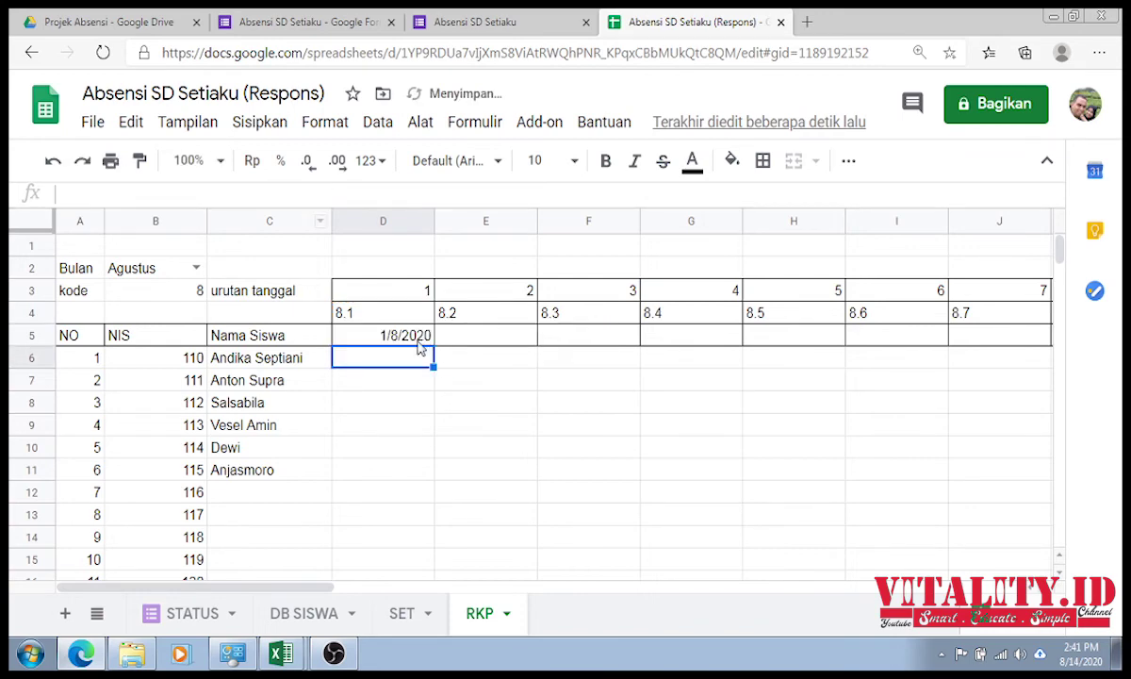
click(401, 312)
click(426, 339)
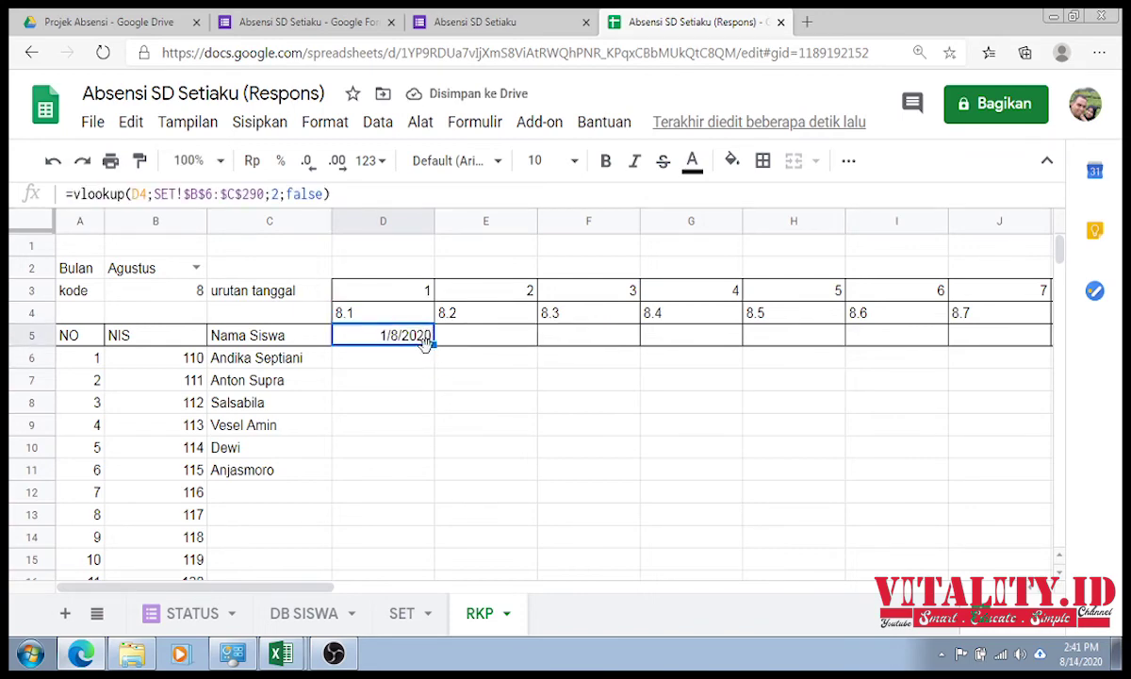
- Fill the D5 date formula across row 5 to AH, showing 1/8/2020 through 31/8/2020
drag(433, 349, 981, 358)
click(906, 402)
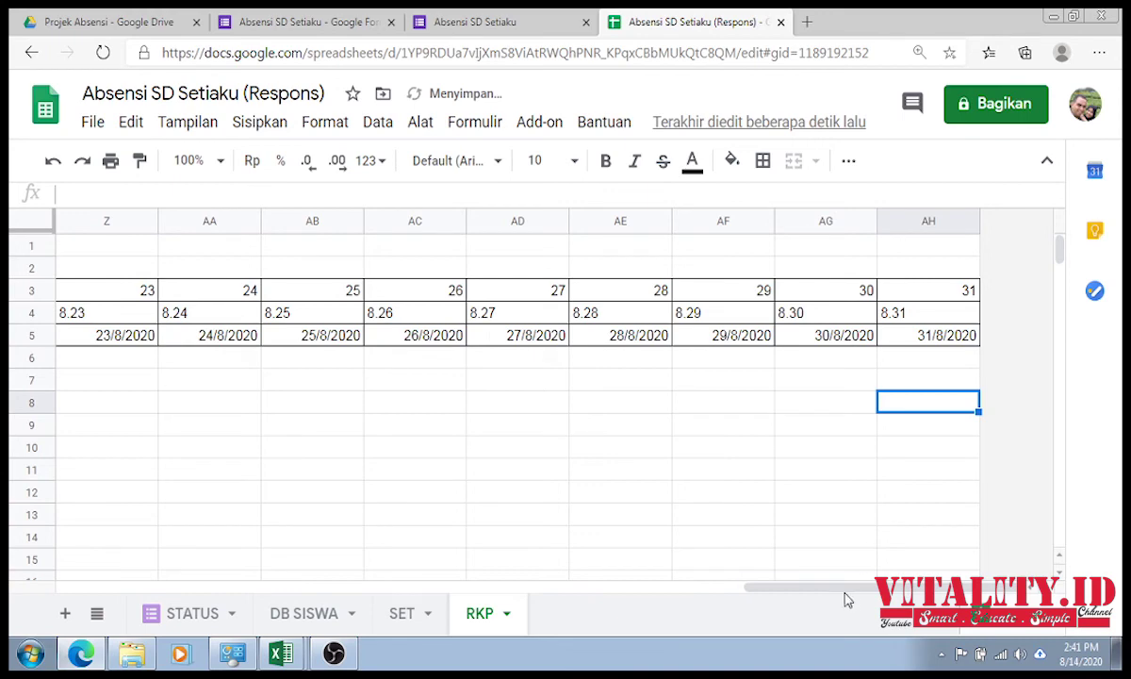
drag(846, 594, 10, 467)
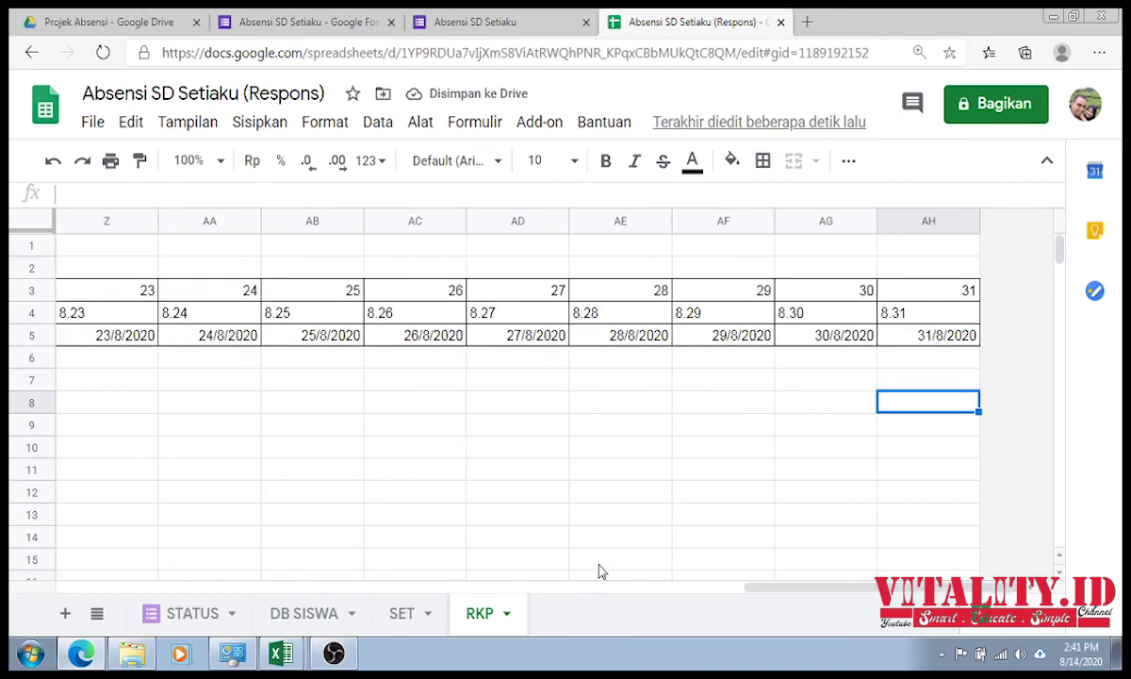
drag(741, 594, 15, 532)
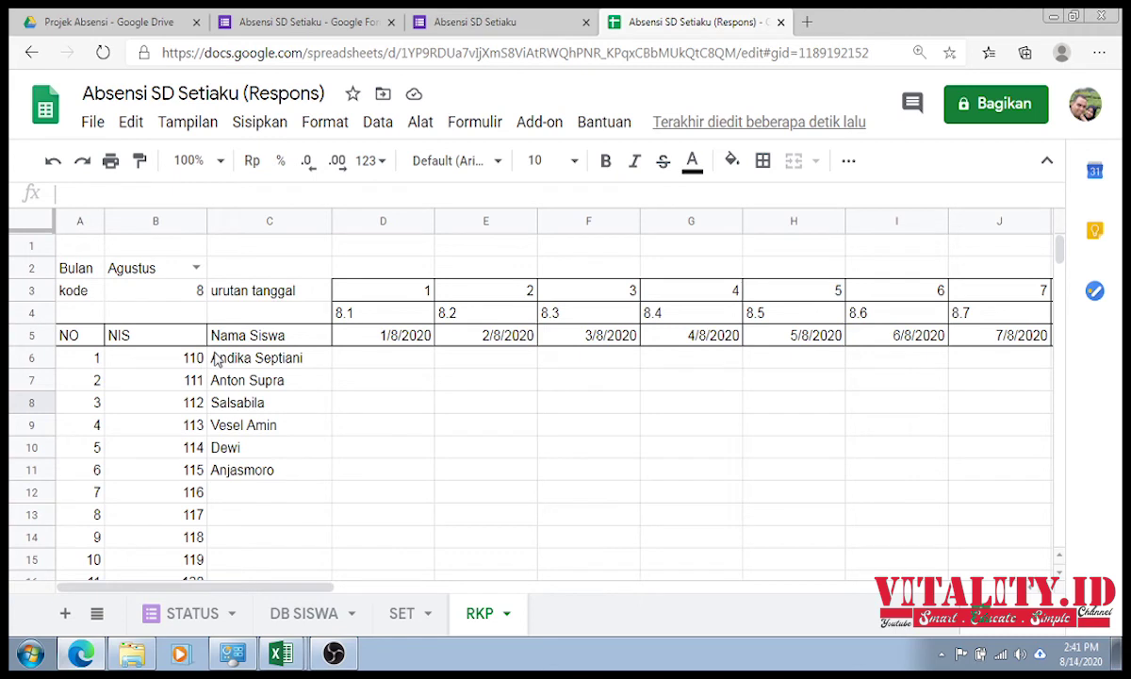
- Test the B2 month dropdown by switching to juli and back to Agustus
click(195, 268)
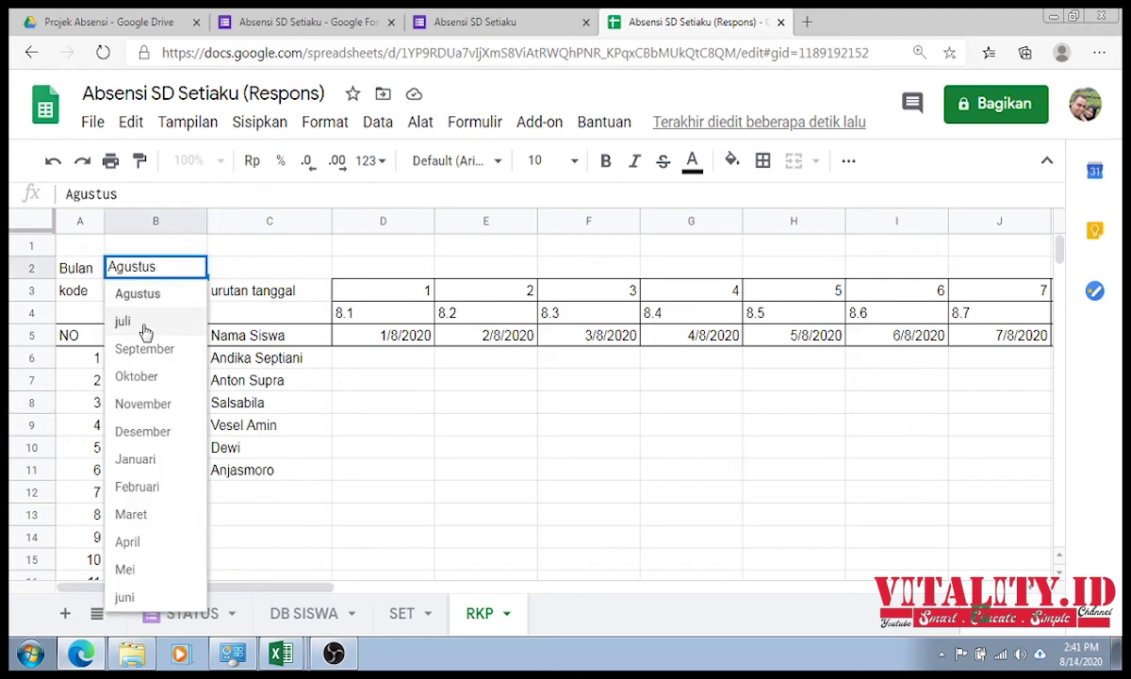
click(145, 322)
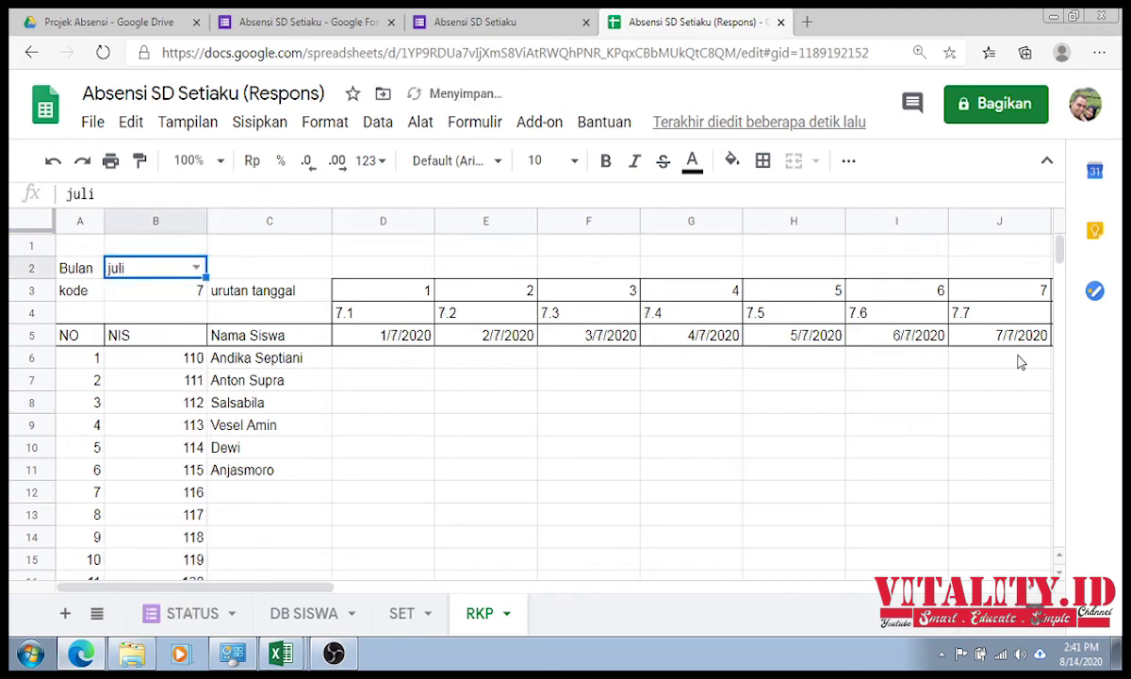
click(195, 267)
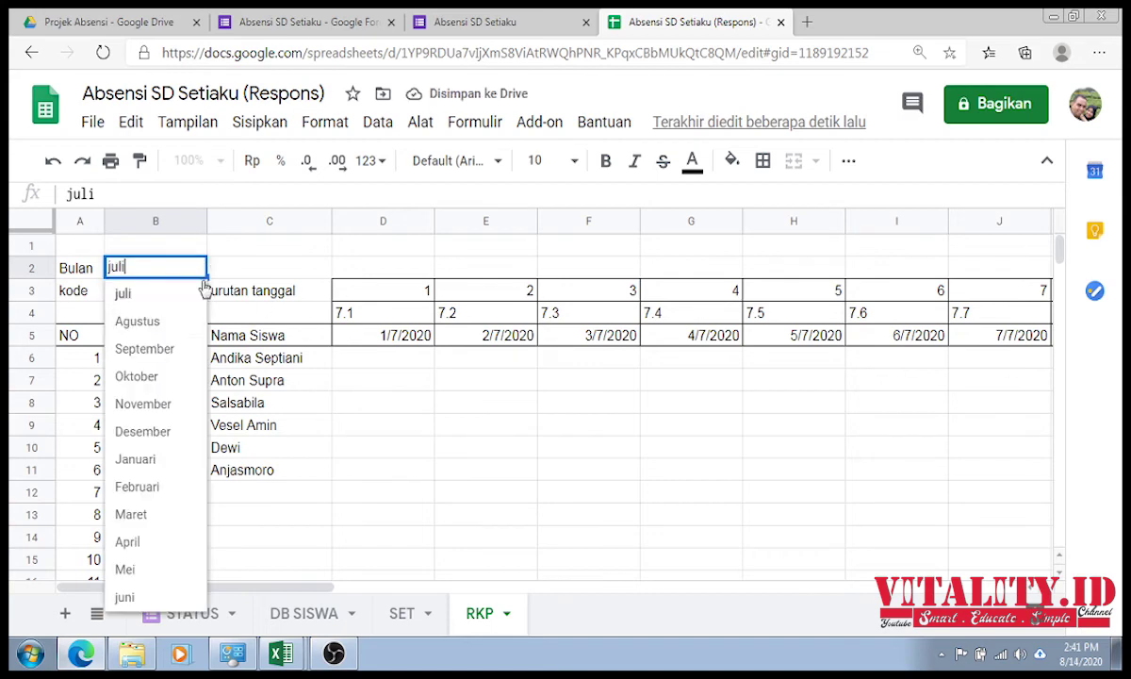
click(143, 322)
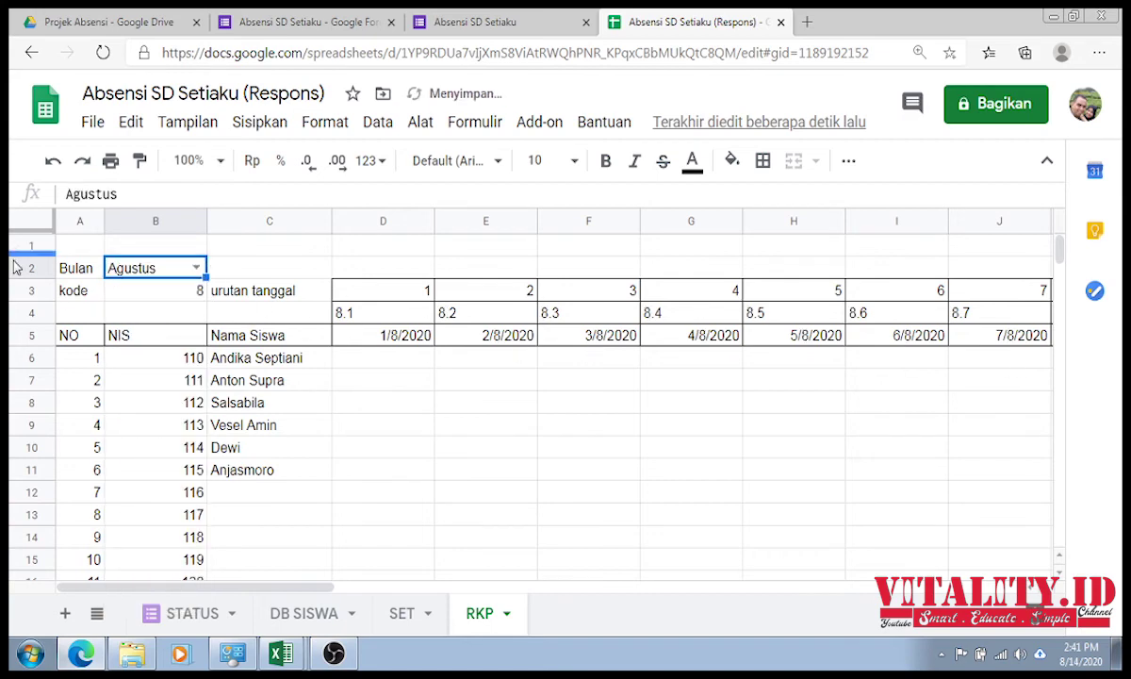
click(528, 476)
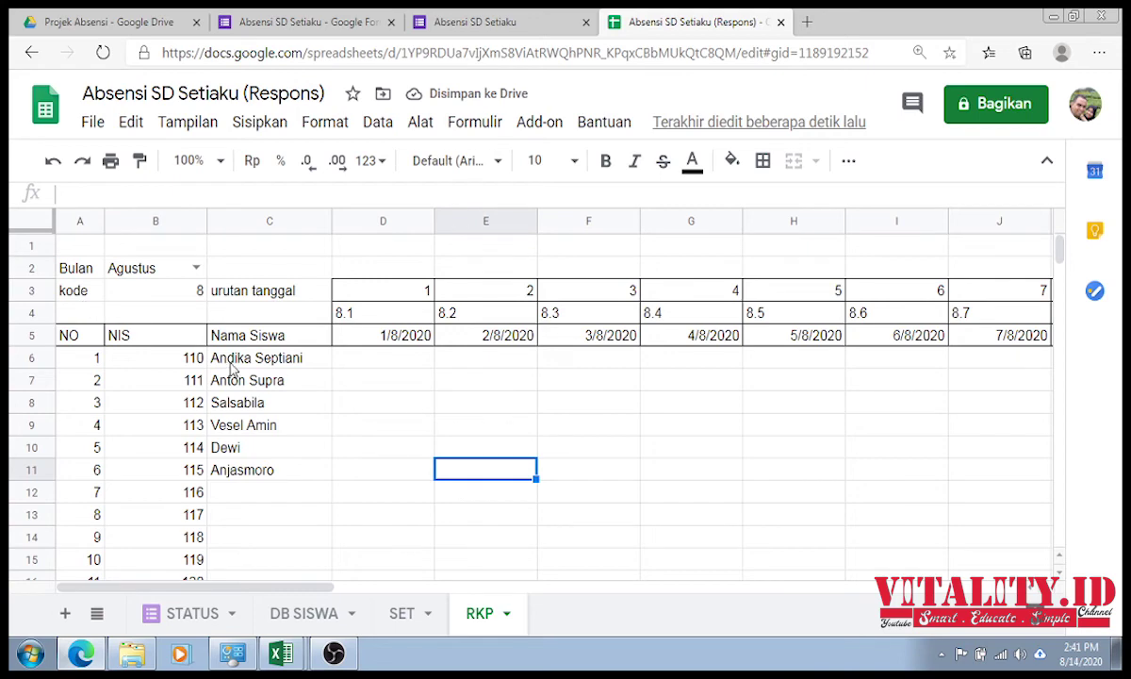
- Apply all borders to the student area from A6 through AH30, then return to the table's top-left
click(77, 364)
key(shift+Right)
key(shift+Right)
key(shift+Right)
key(shift+Right)
key(shift+Right)
key(shift+Right)
key(shift+Right)
key(shift+Right)
key(shift+Right)
key(shift+Right)
key(shift+Right)
key(shift+Right)
key(shift+Right)
key(shift+Right)
key(shift+Right)
key(shift+Right)
key(shift+Right)
key(shift+Right)
key(shift+Right)
key(shift+Right)
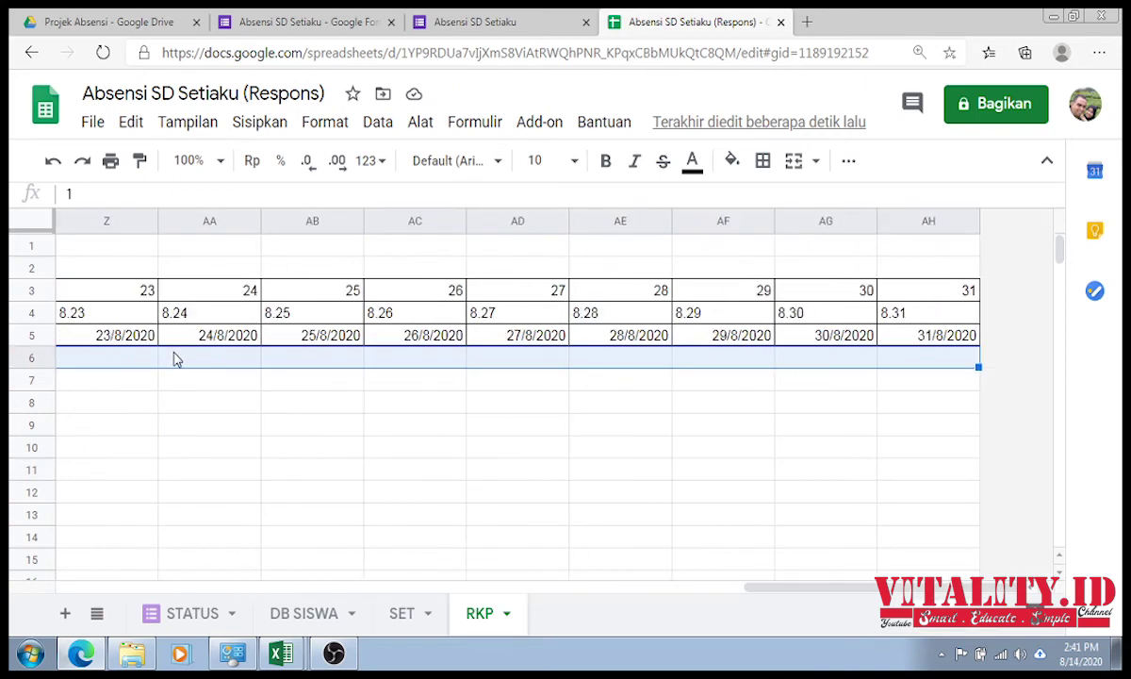
key(shift+Down)
key(shift+Down)
key(shift+Down)
key(shift+Down)
key(shift+Down)
key(shift+Down)
key(shift+Down)
key(shift+Down)
key(shift+Down)
key(shift+Down)
key(shift+Down)
key(shift+Down)
key(shift+Down)
key(shift+Down)
key(shift+Down)
key(shift+Down)
key(shift+Down)
key(shift+Down)
key(shift+Down)
key(shift+Down)
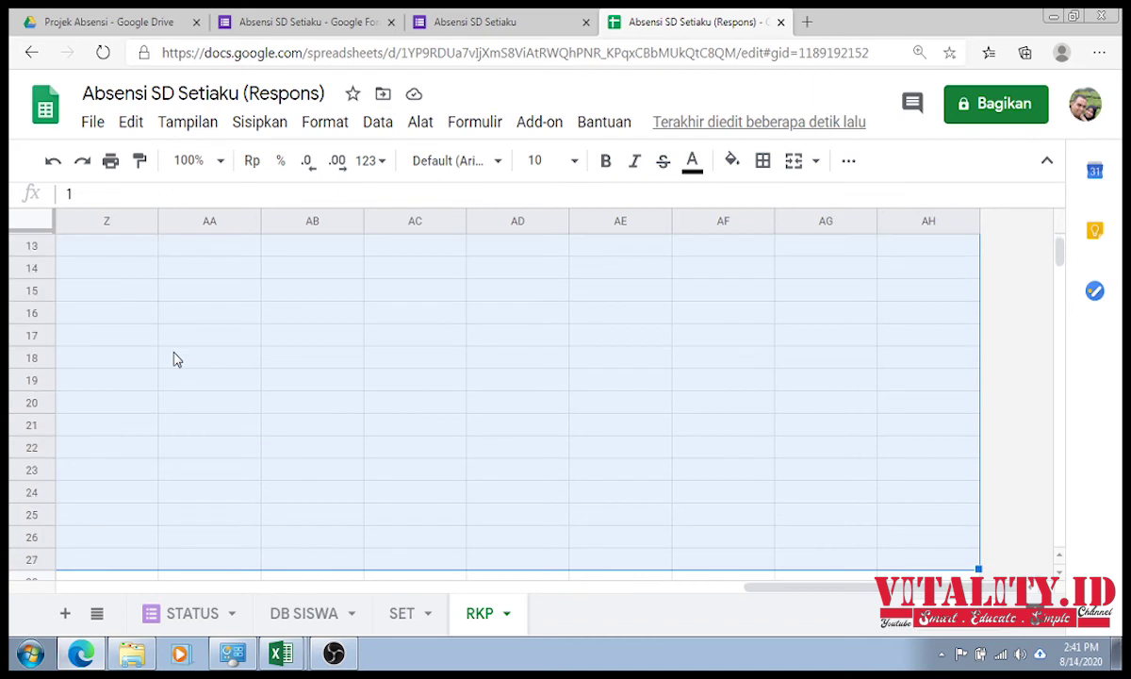
key(shift+Down)
key(shift+Down)
key(shift+Down)
click(763, 162)
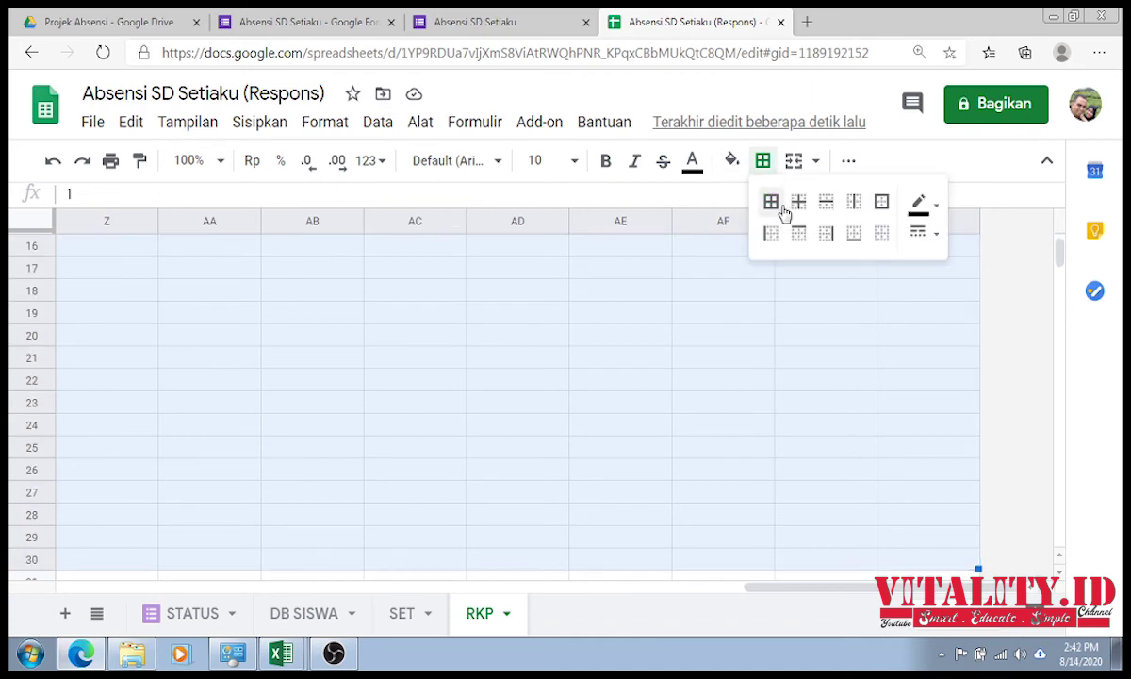
click(781, 206)
click(790, 315)
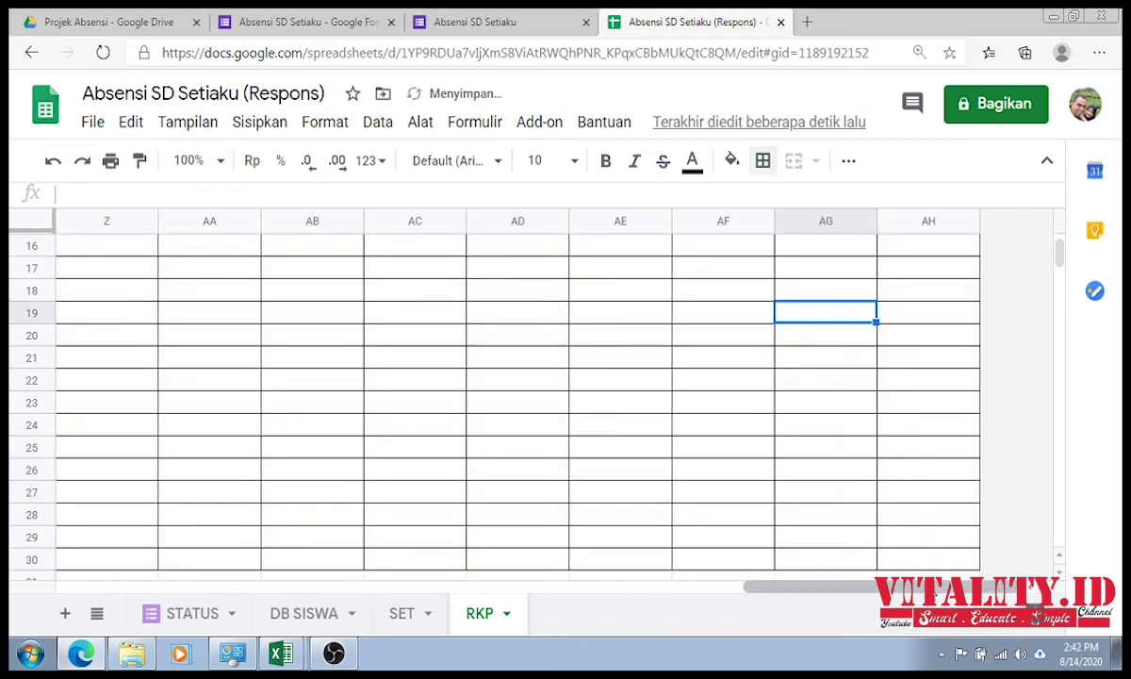
scroll(295, 558, left, 15)
scroll(234, 452, up, 5)
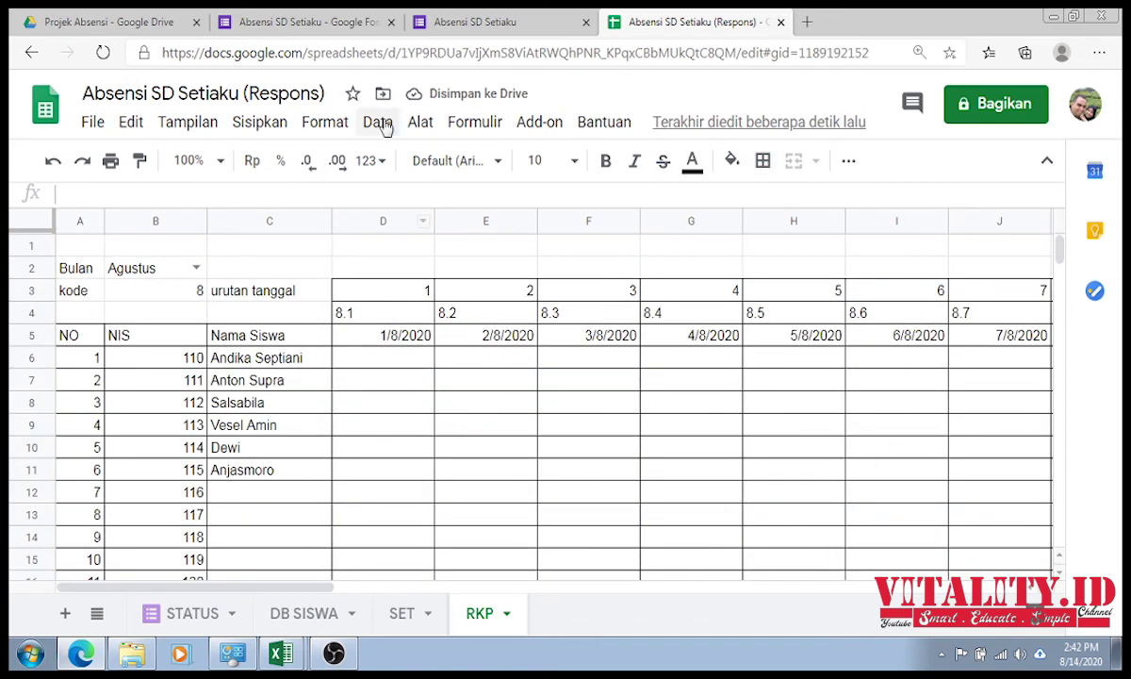
- Hide helper rows 3–4 on the RKP sheet
drag(35, 290, 36, 304)
right_click(36, 302)
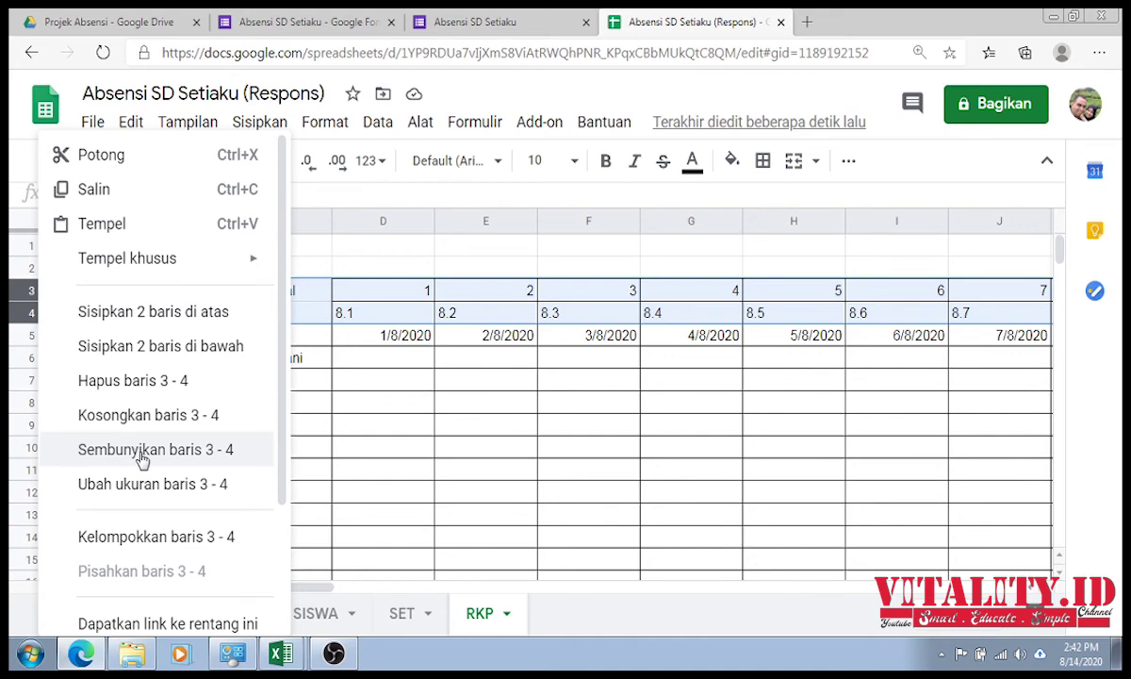
click(142, 453)
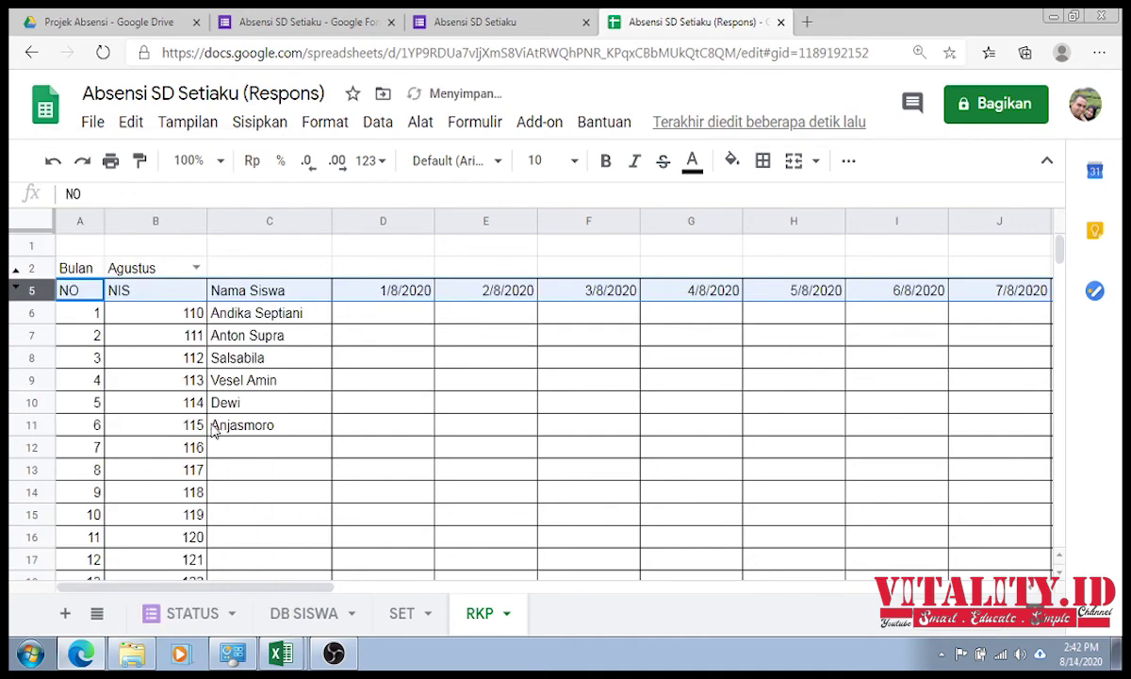
click(422, 366)
- Narrow column B and centre the NIS heading in its cell
click(77, 295)
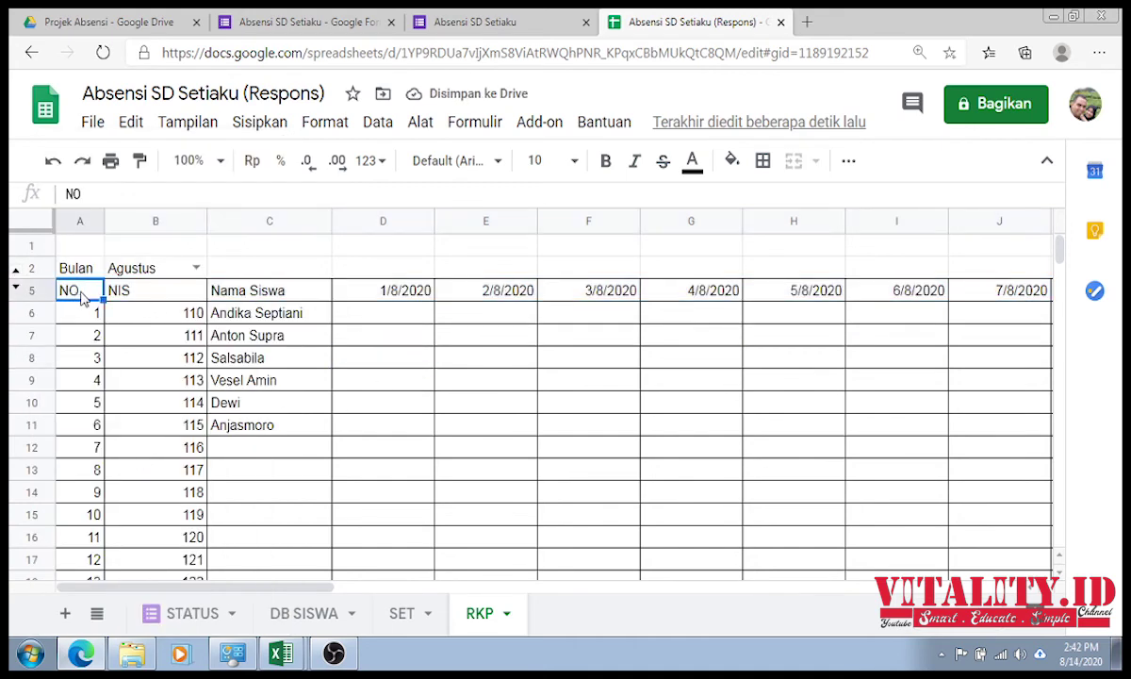
mouse_move(203, 218)
mouse_down()
mouse_move(179, 219)
mouse_move(193, 221)
mouse_up()
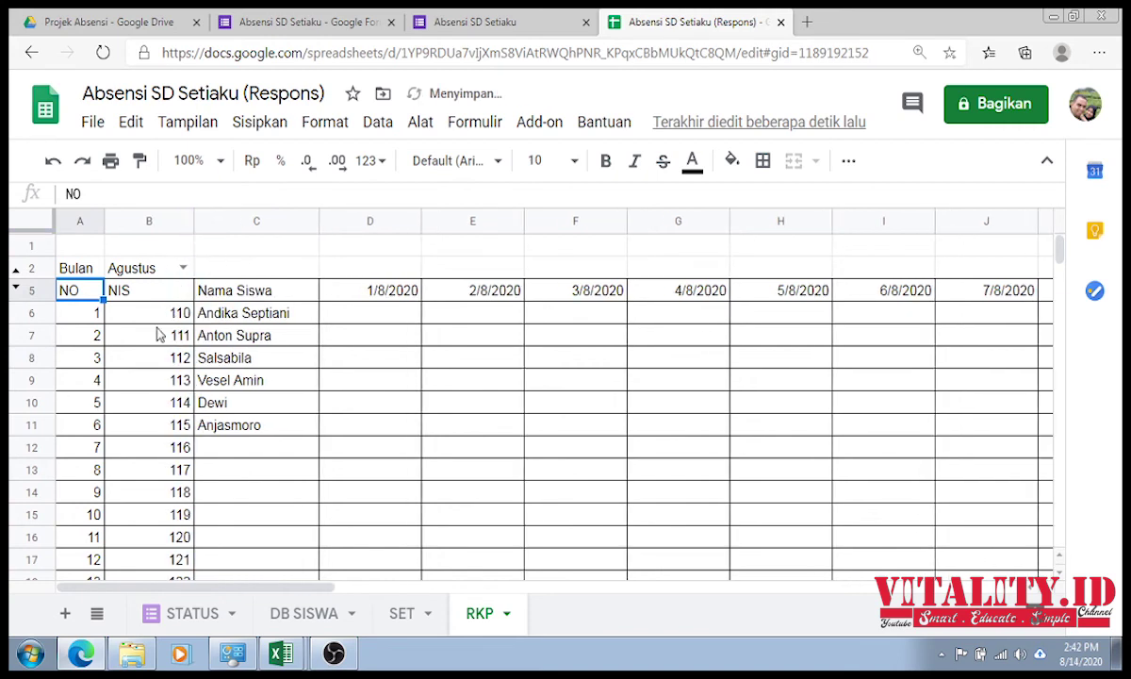
click(132, 297)
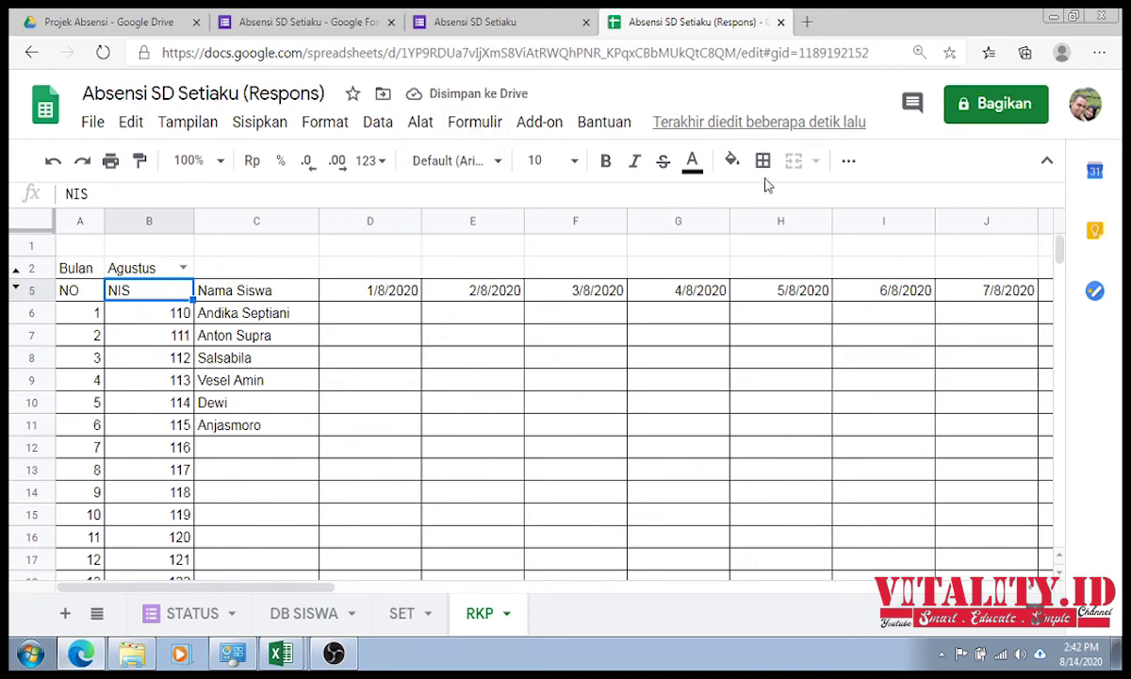
click(847, 162)
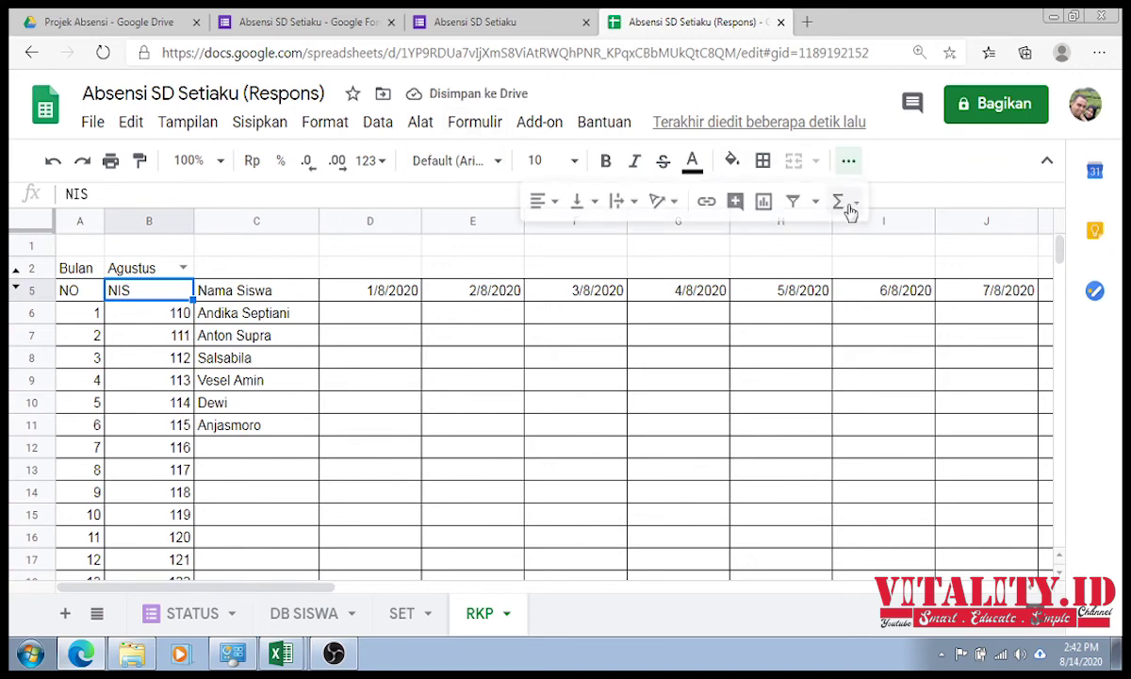
click(543, 201)
click(566, 237)
click(463, 350)
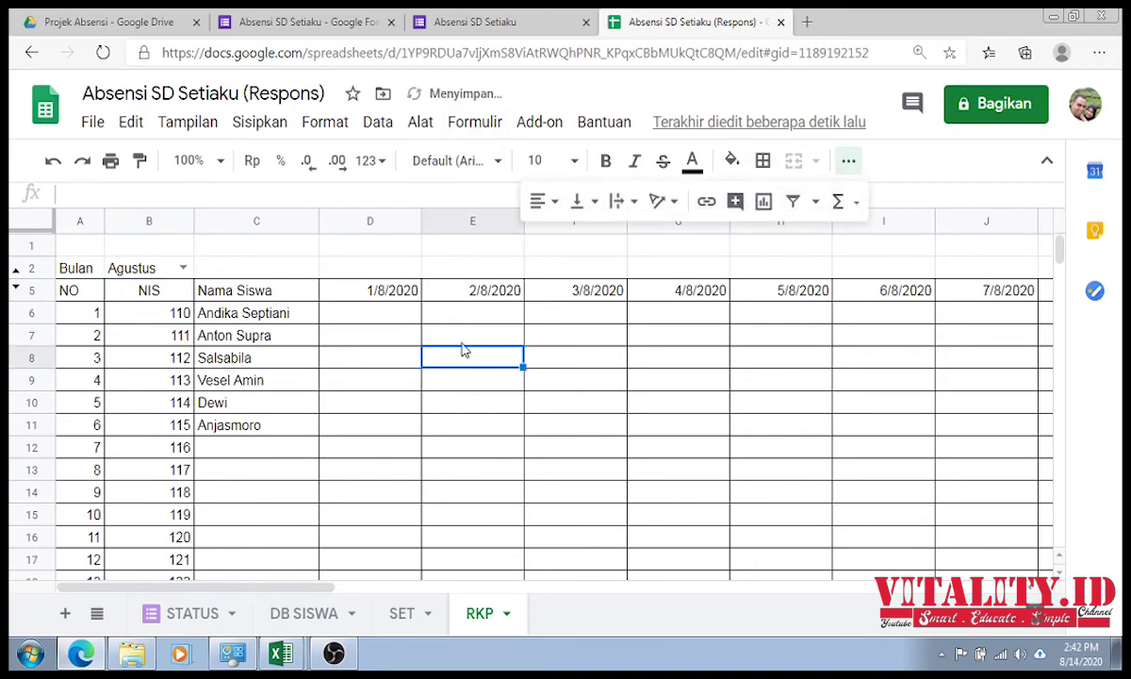
click(402, 291)
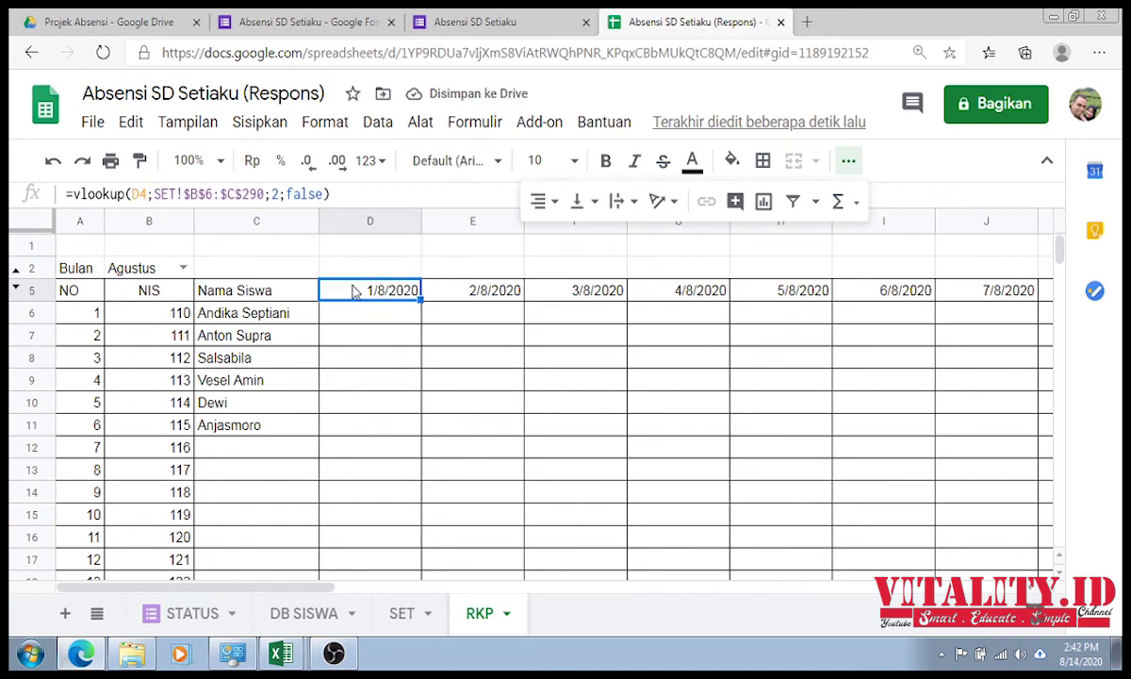
click(281, 270)
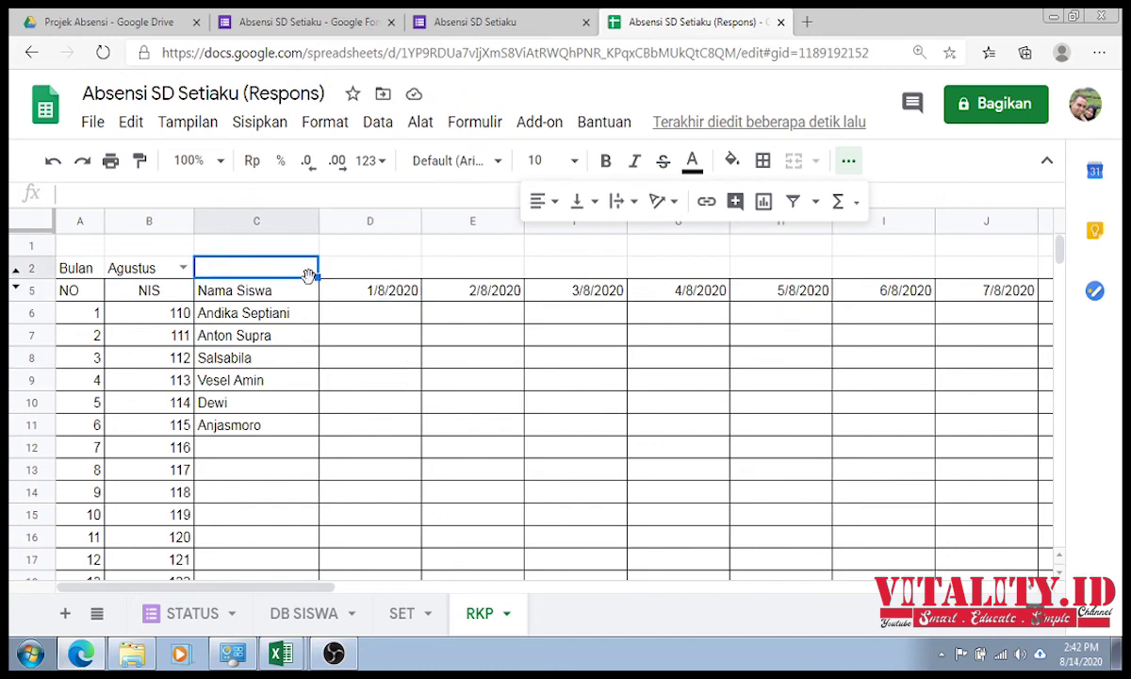
- Unhide the helper rows by unhiding across rows 2–5
drag(36, 273, 26, 288)
right_click(26, 289)
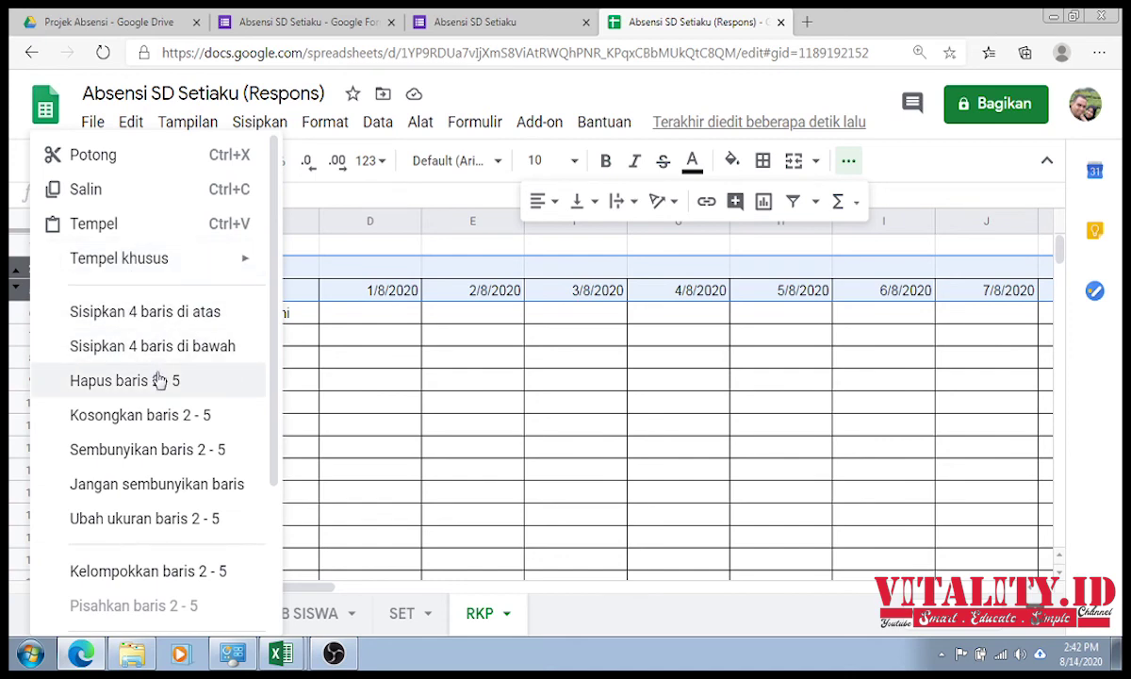
click(180, 486)
click(354, 404)
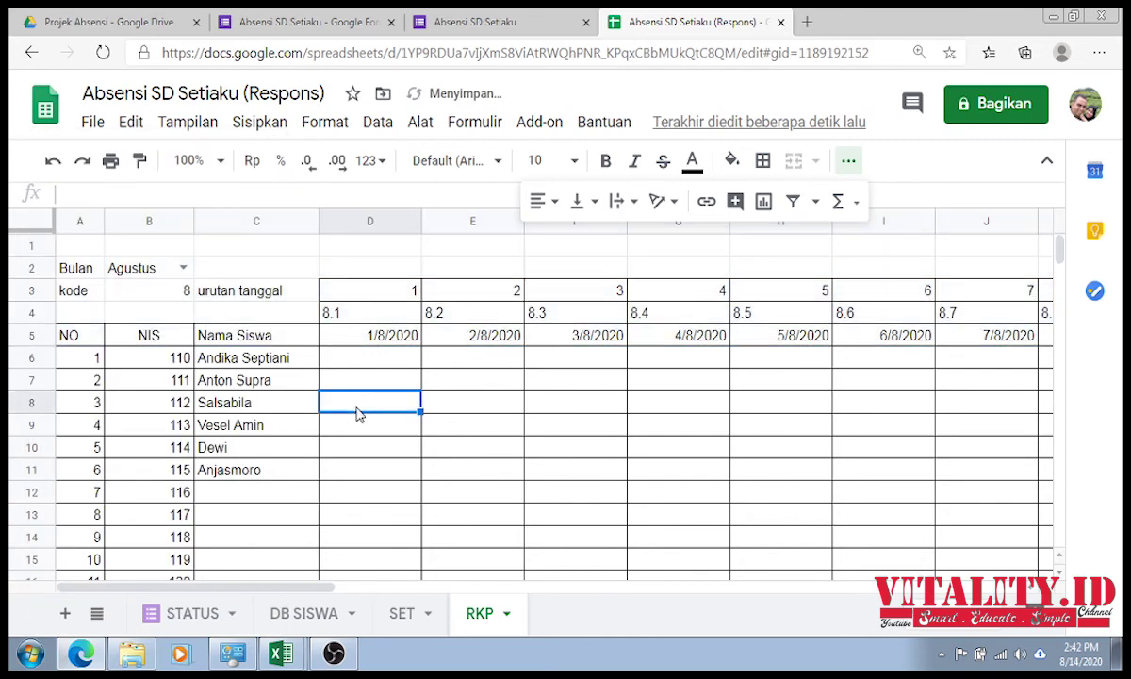
- Insert a row above the kode row and label it Tahun in A3
right_click(37, 295)
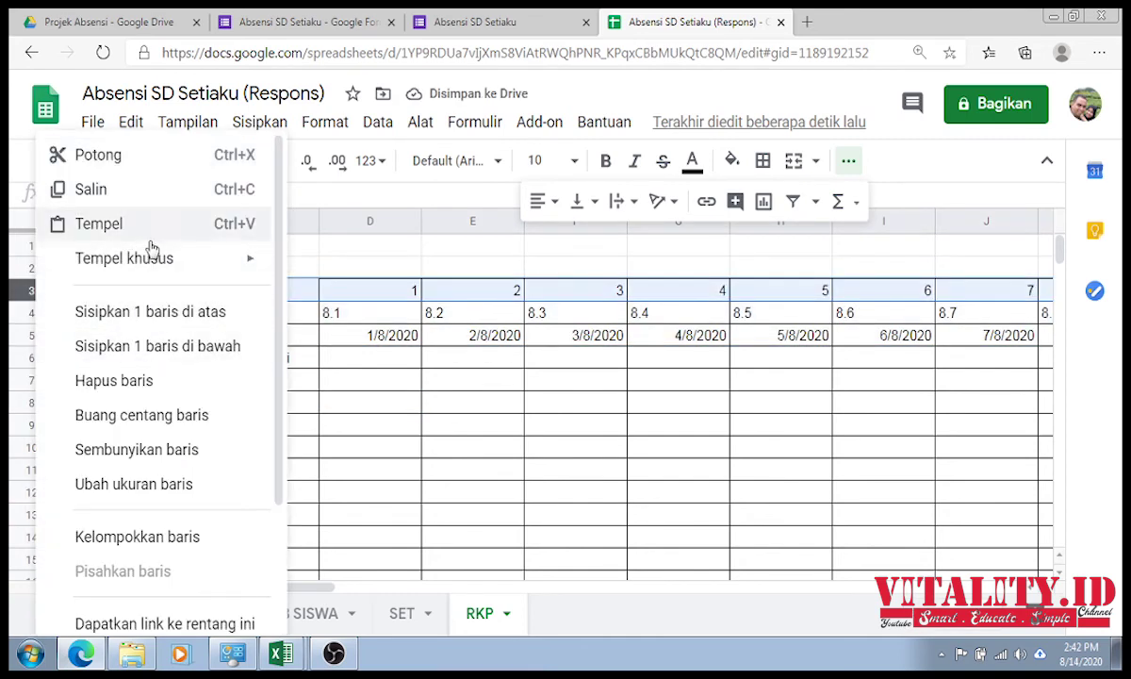
click(162, 347)
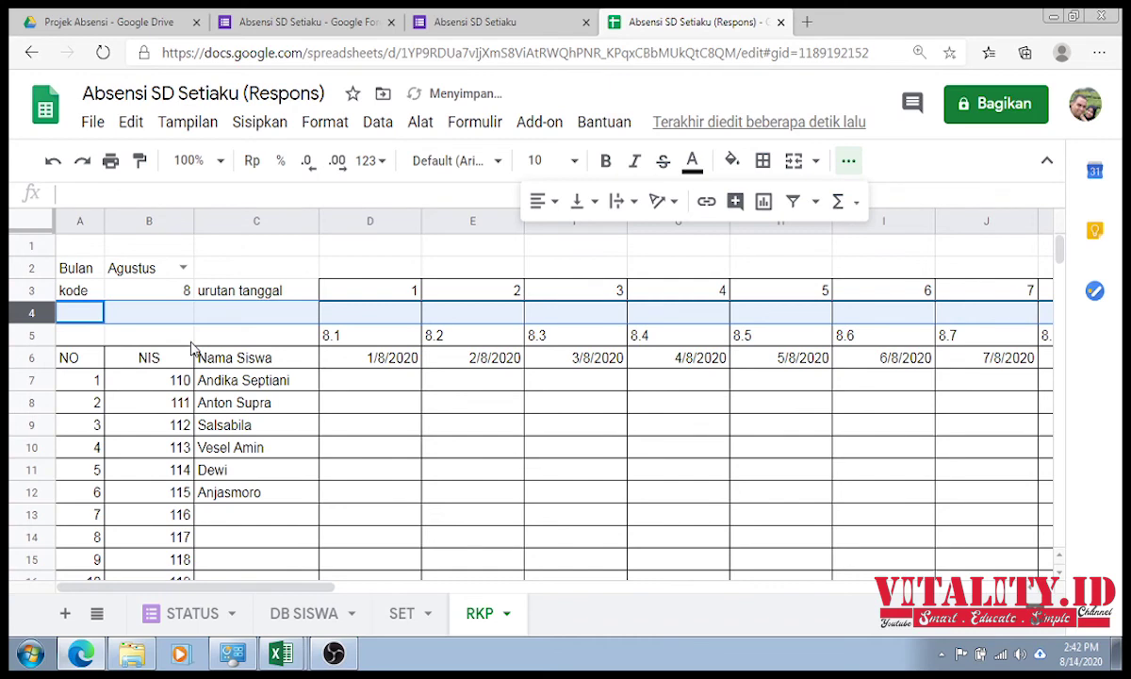
key(ctrl+z)
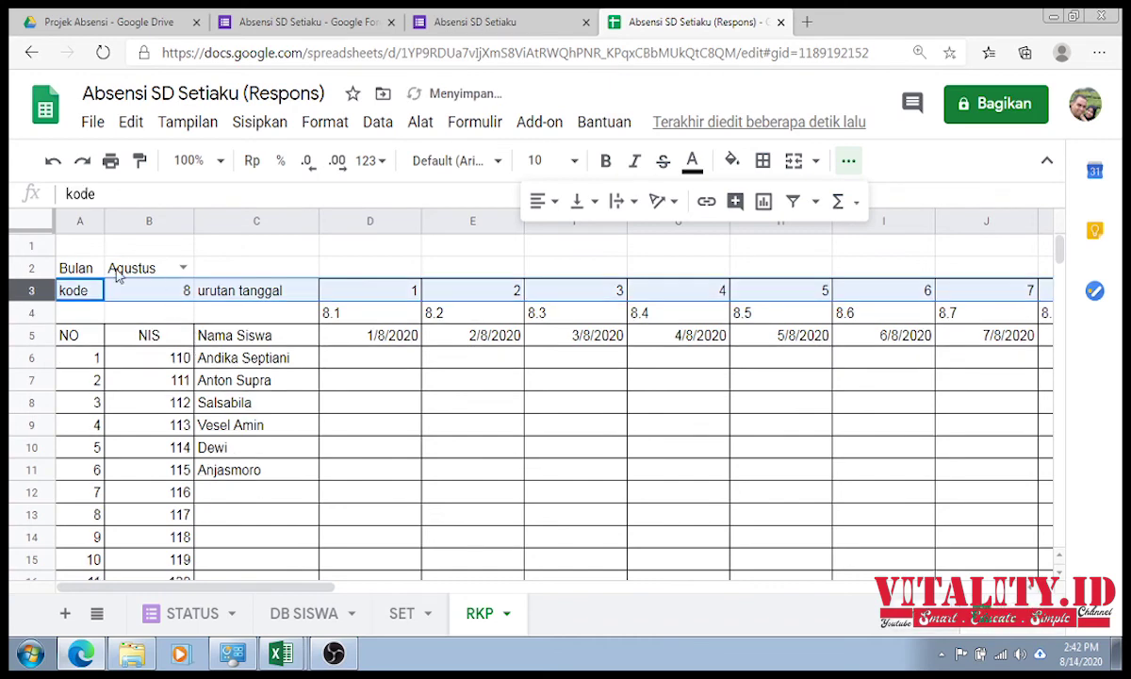
right_click(35, 292)
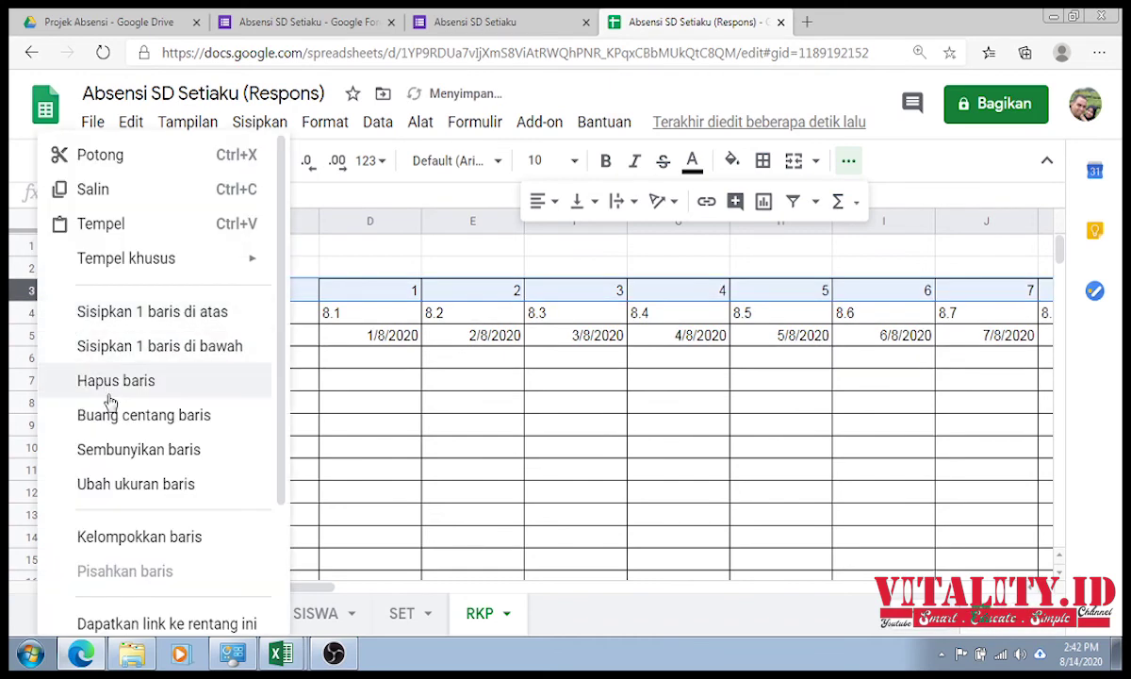
click(179, 320)
click(335, 386)
click(91, 294)
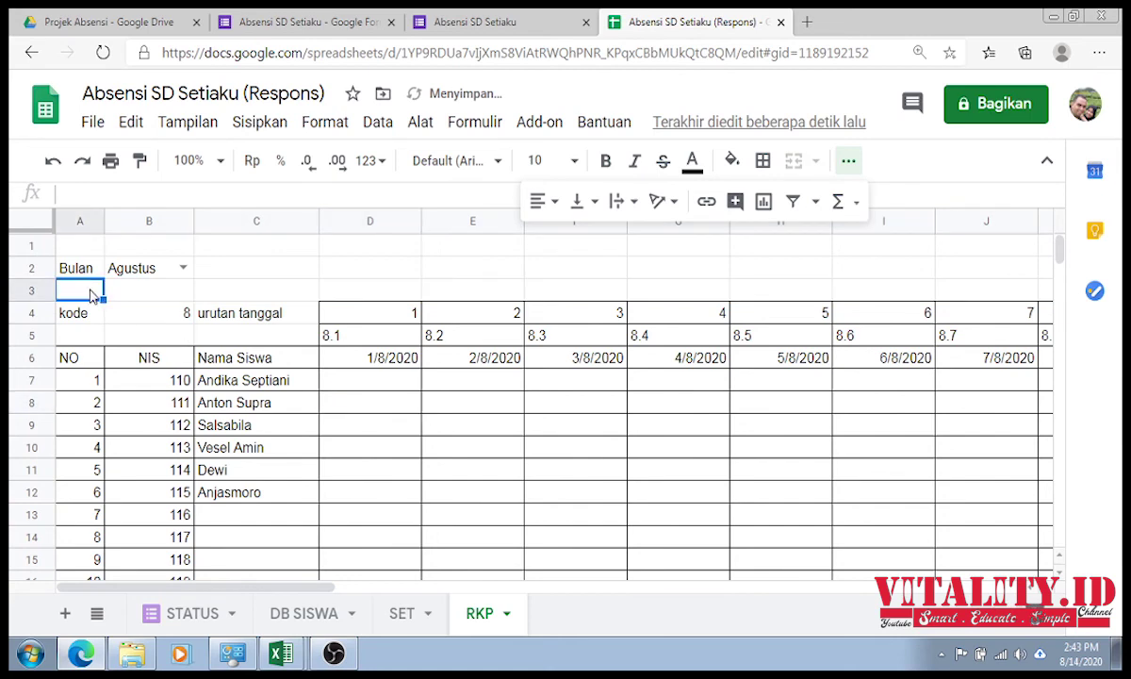
text(Tahun)
key(Tab)
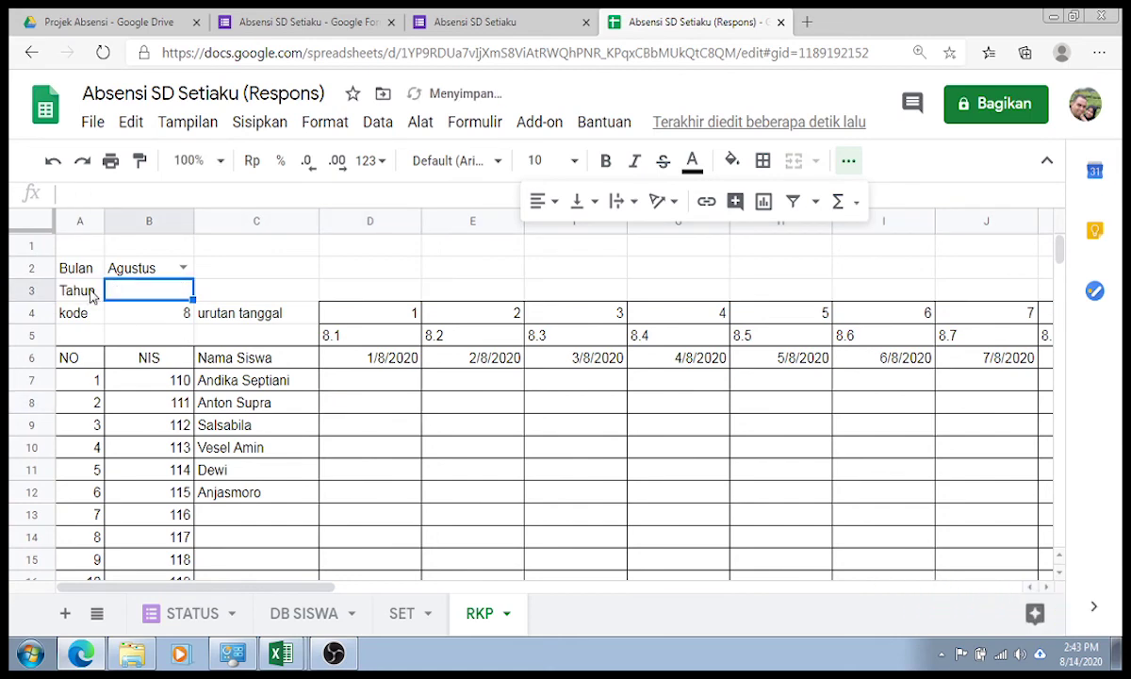
- On the SET sheet, add headings No, Tahun and kode in J5:L5, narrowing column I
click(415, 618)
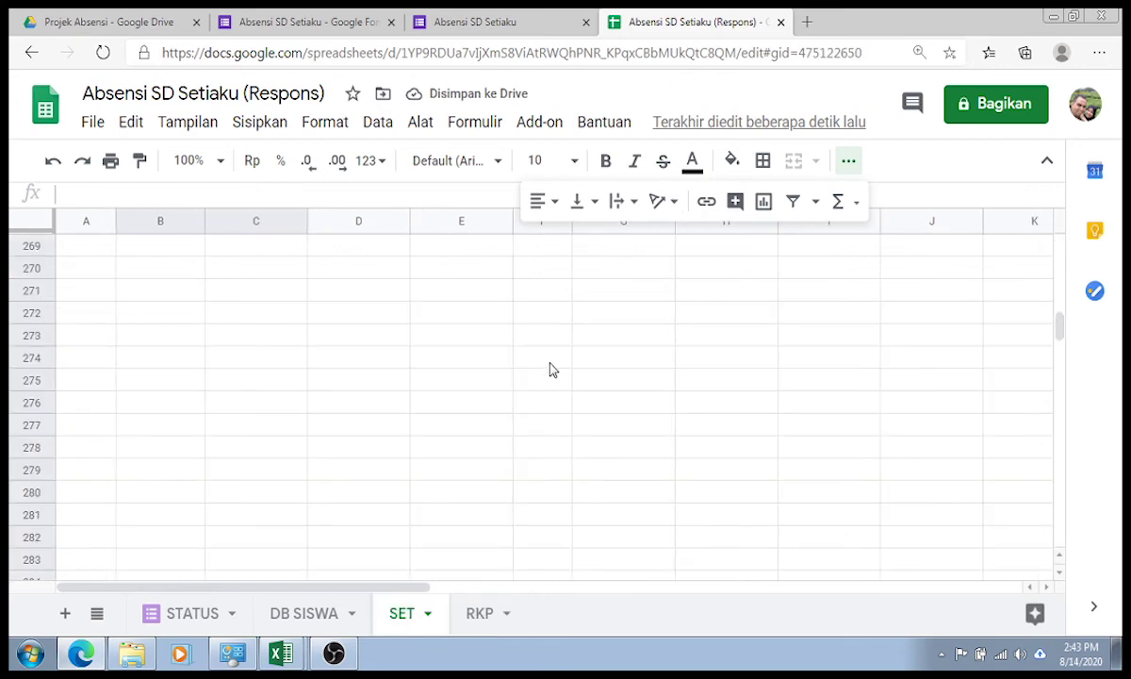
scroll(552, 370, up, 20)
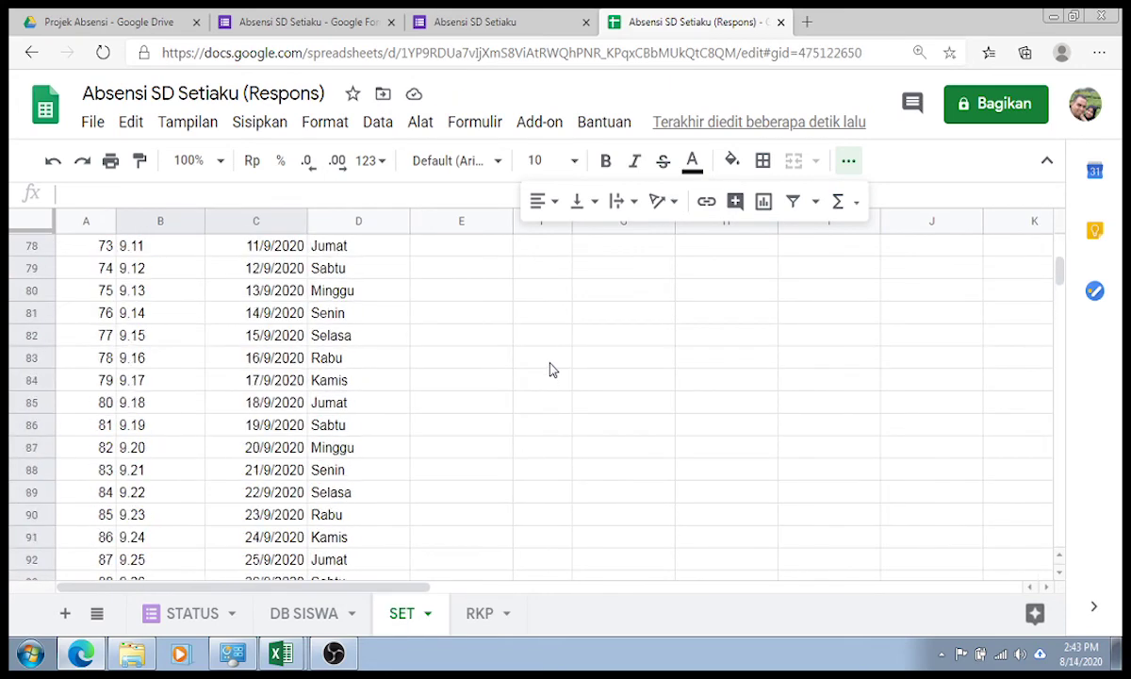
scroll(551, 370, up, 20)
click(883, 356)
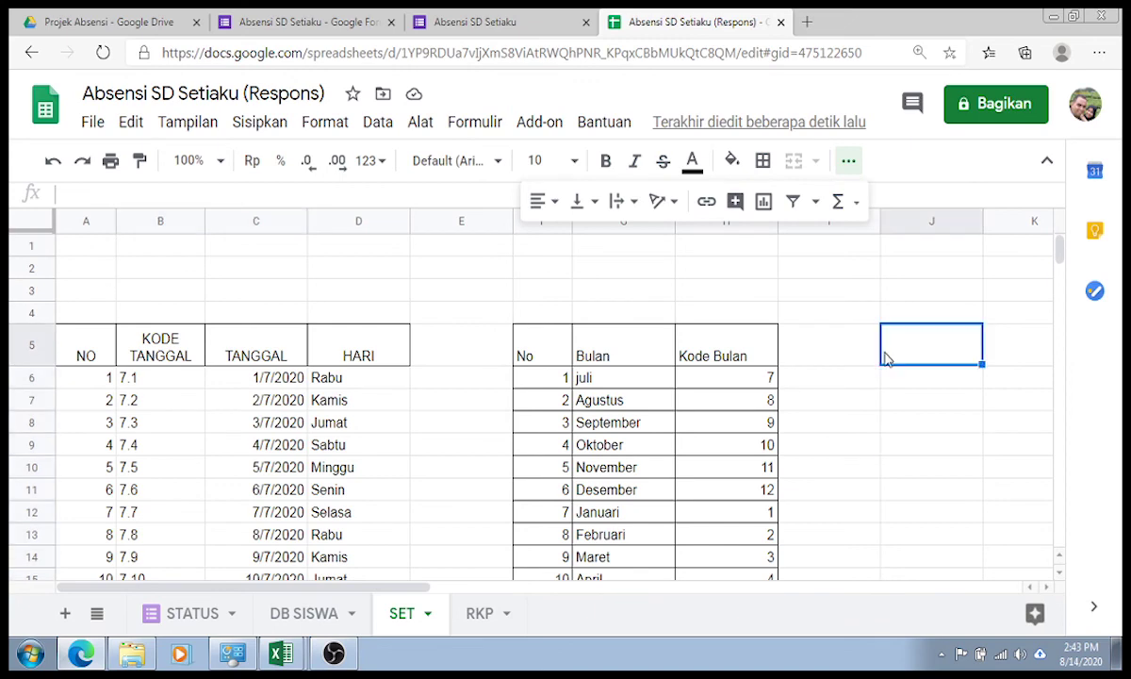
drag(878, 219, 828, 219)
text(No)
key(Tab)
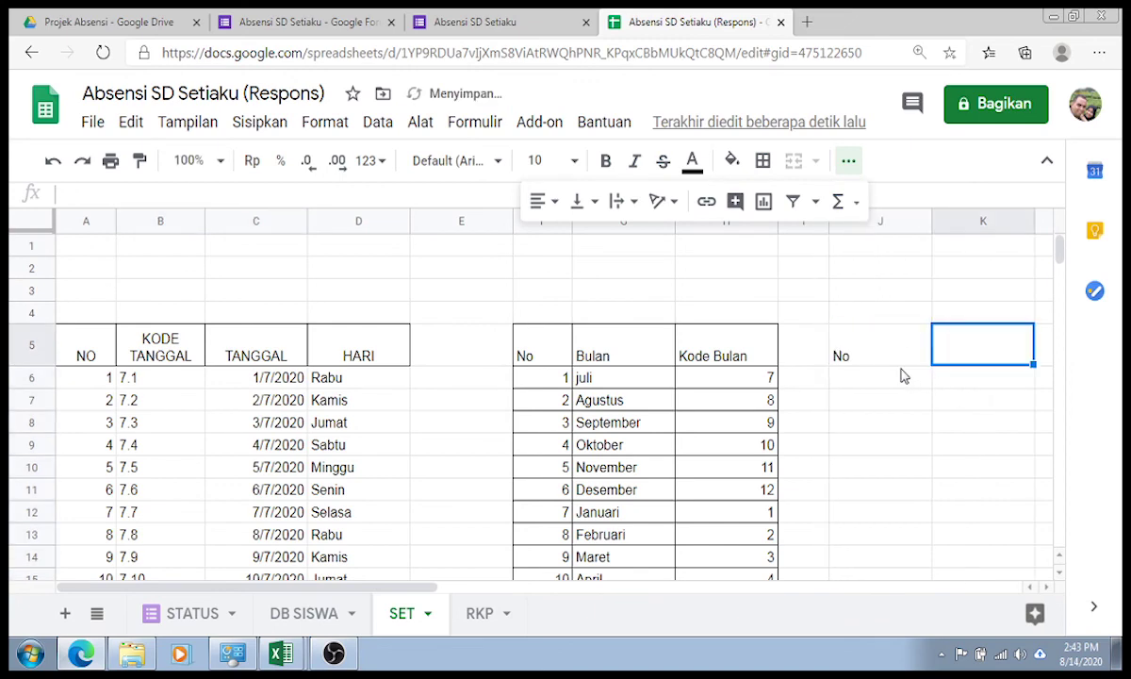
text(Tahun)
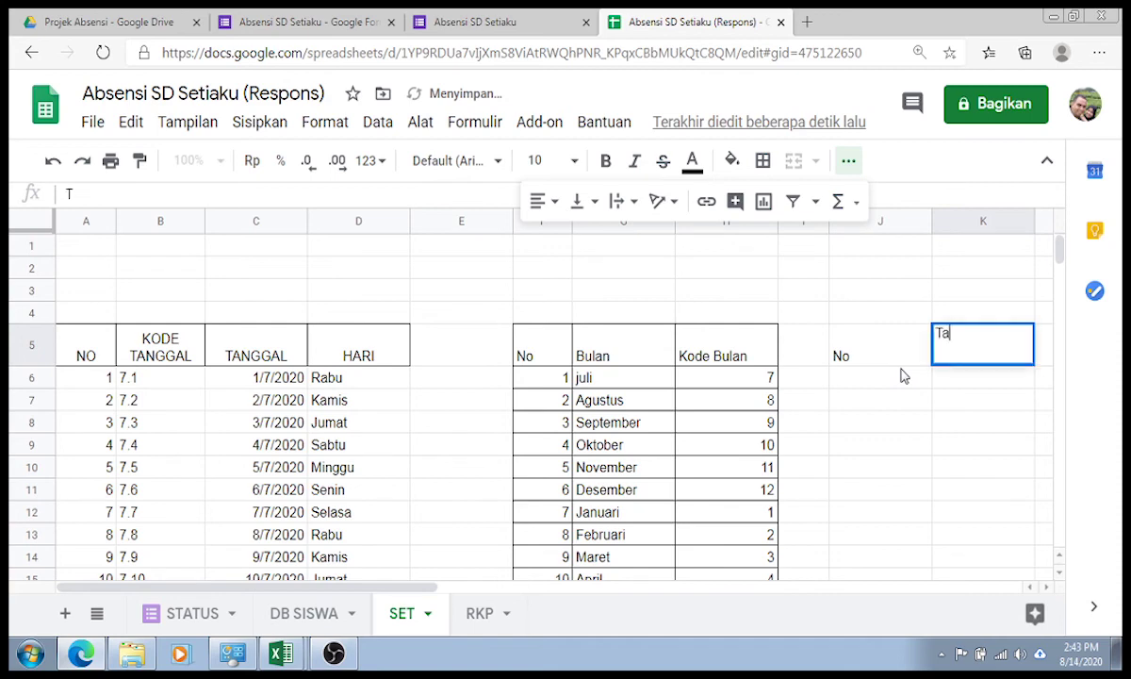
key(Tab)
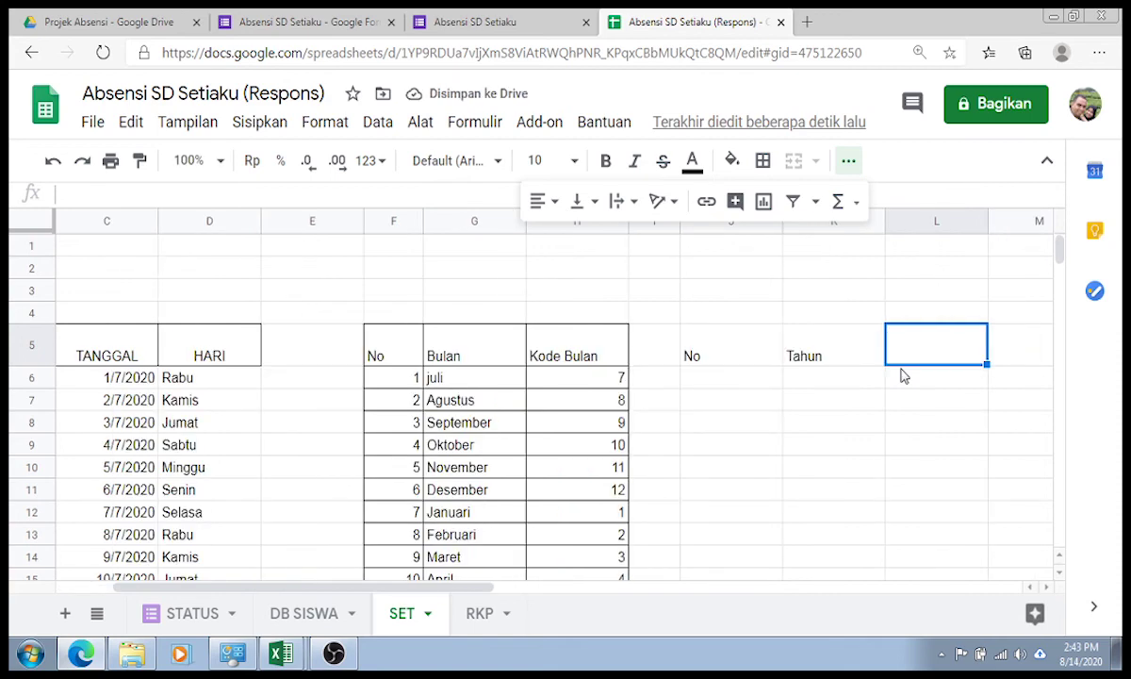
text(kode)
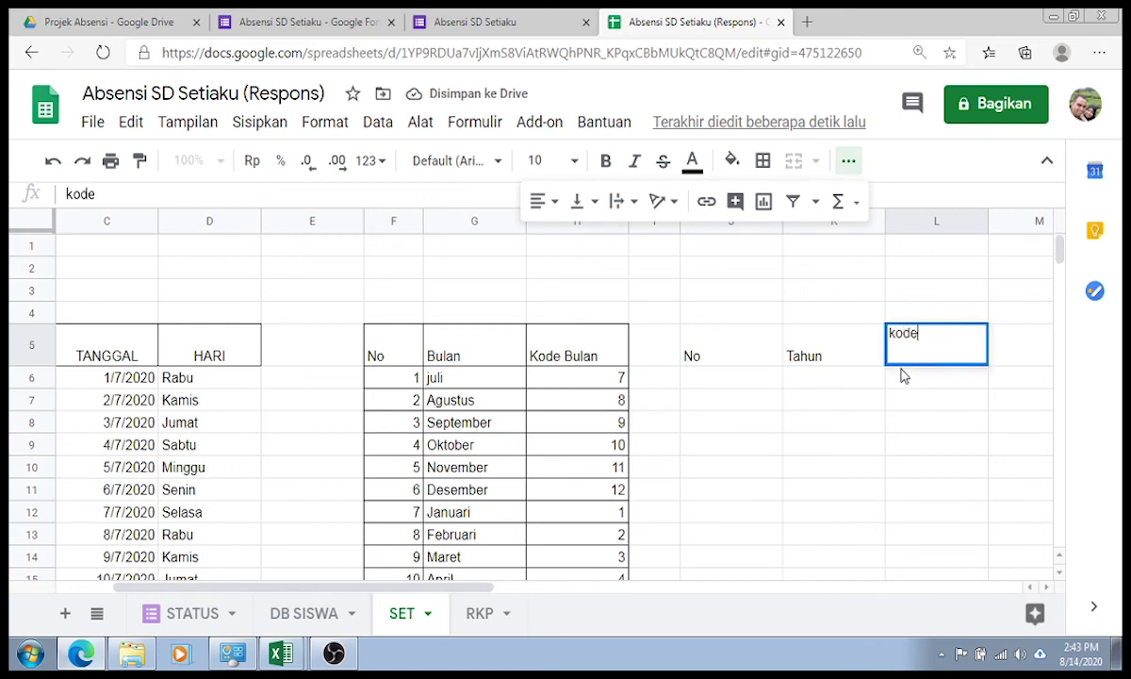
click(853, 470)
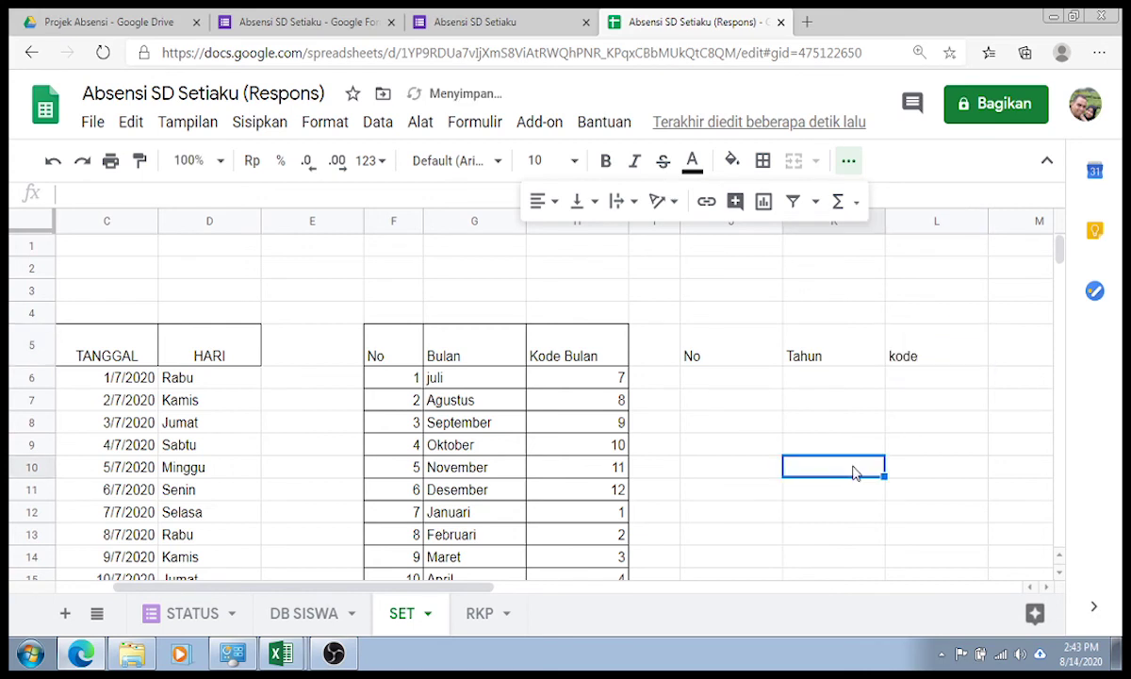
- Fill the year rows: 1, 2020, 20 and 2, 2021, 21
click(758, 380)
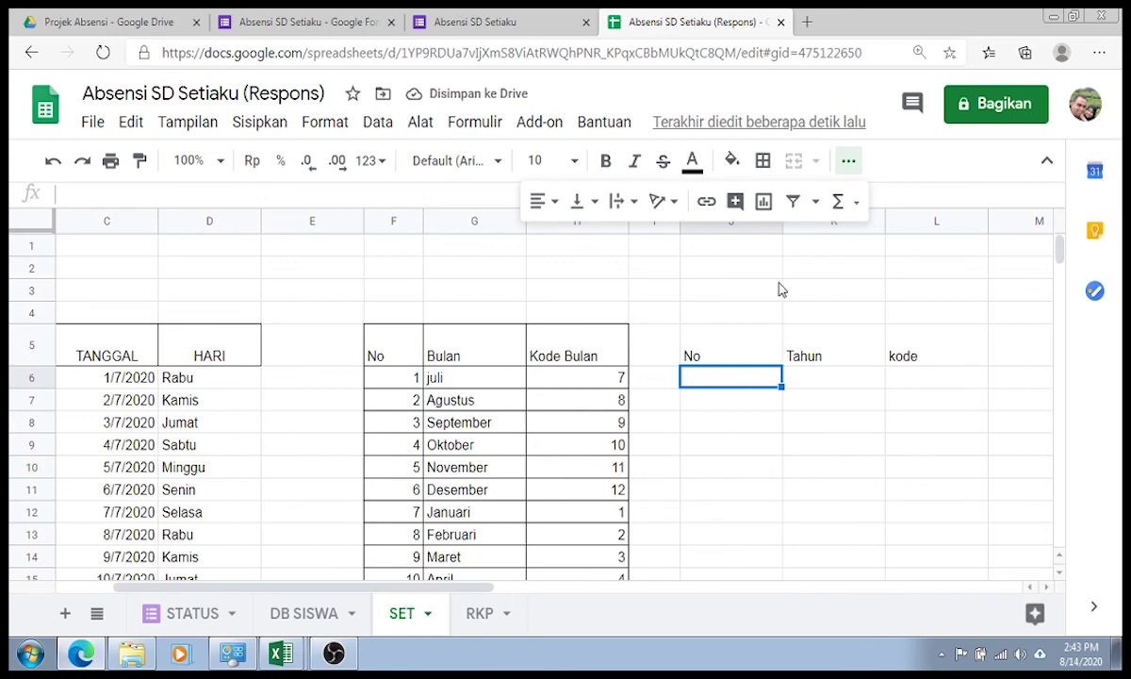
drag(783, 221, 741, 235)
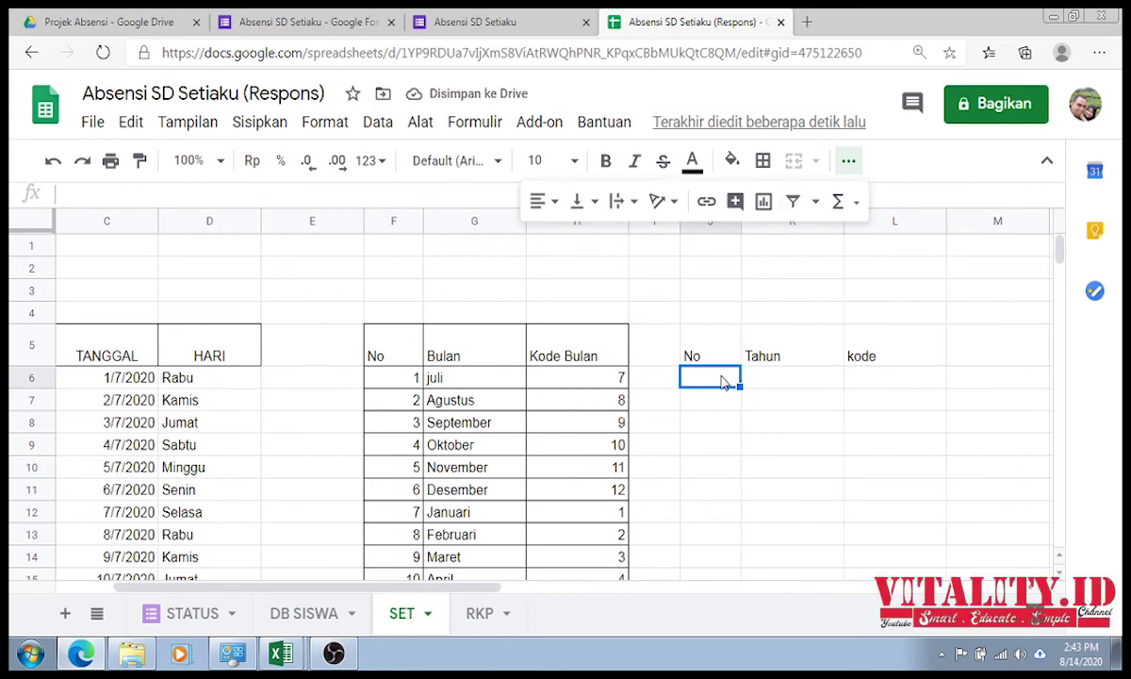
text(1)
key(Tab)
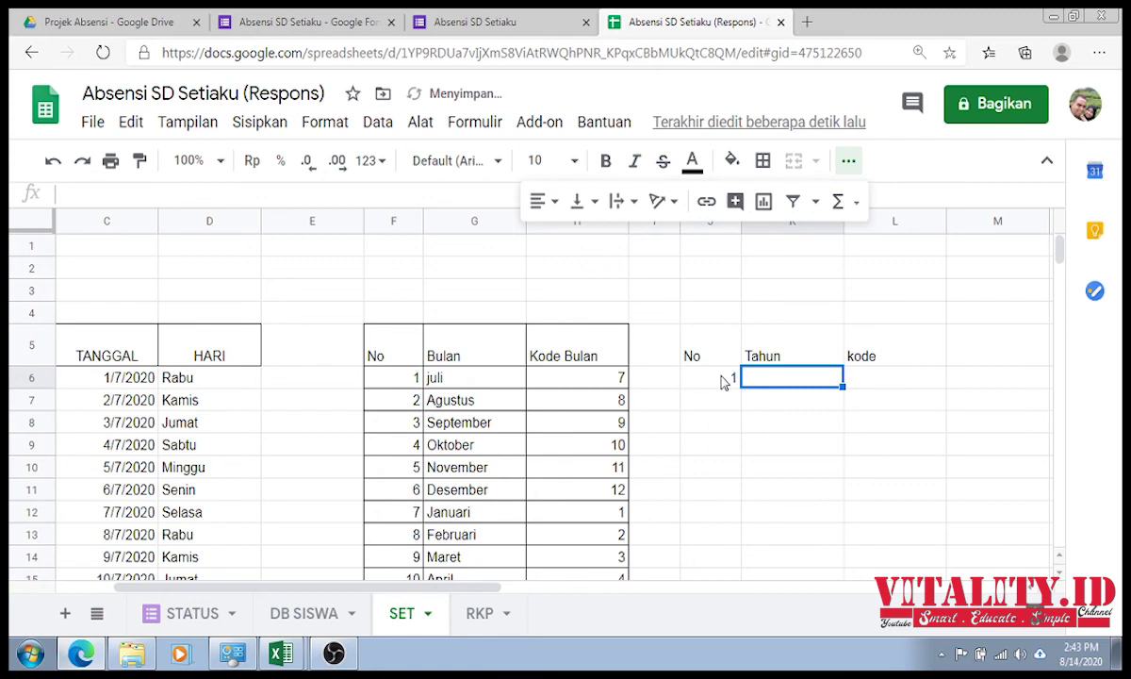
text(2020)
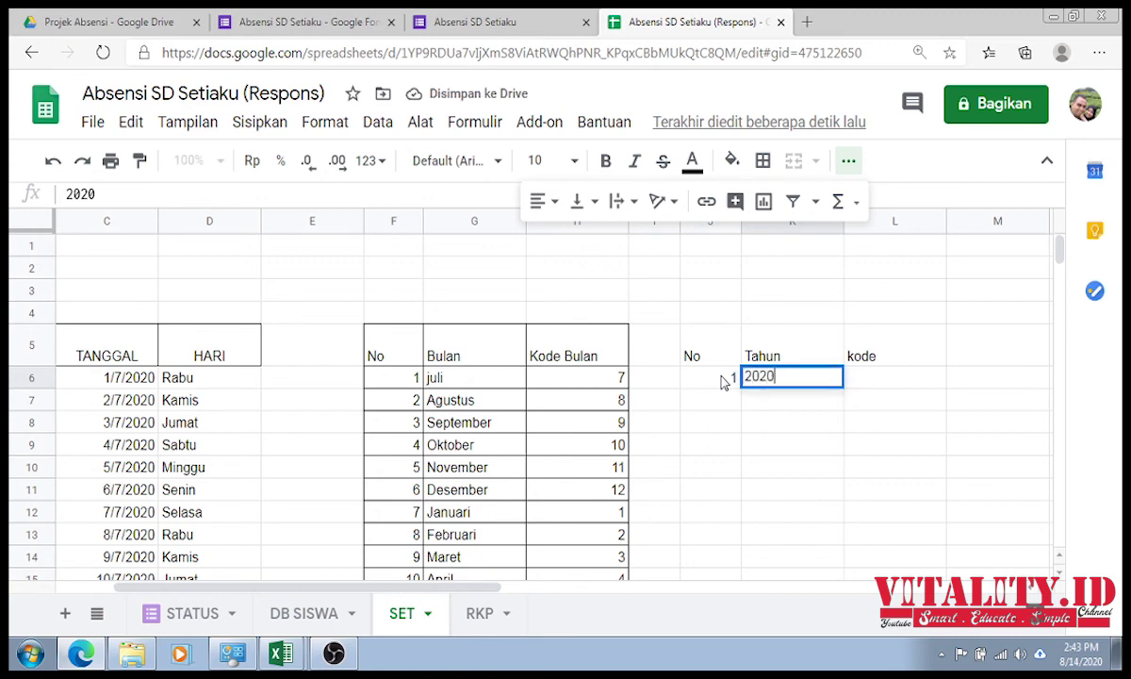
key(Tab)
text(20)
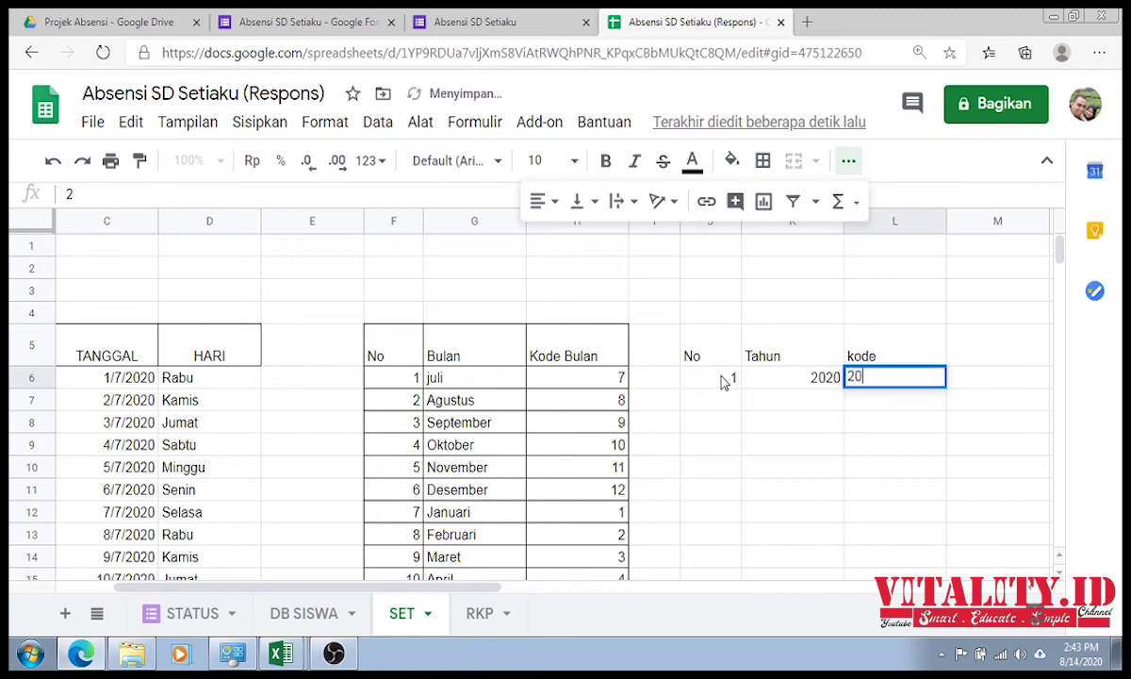
key(Return)
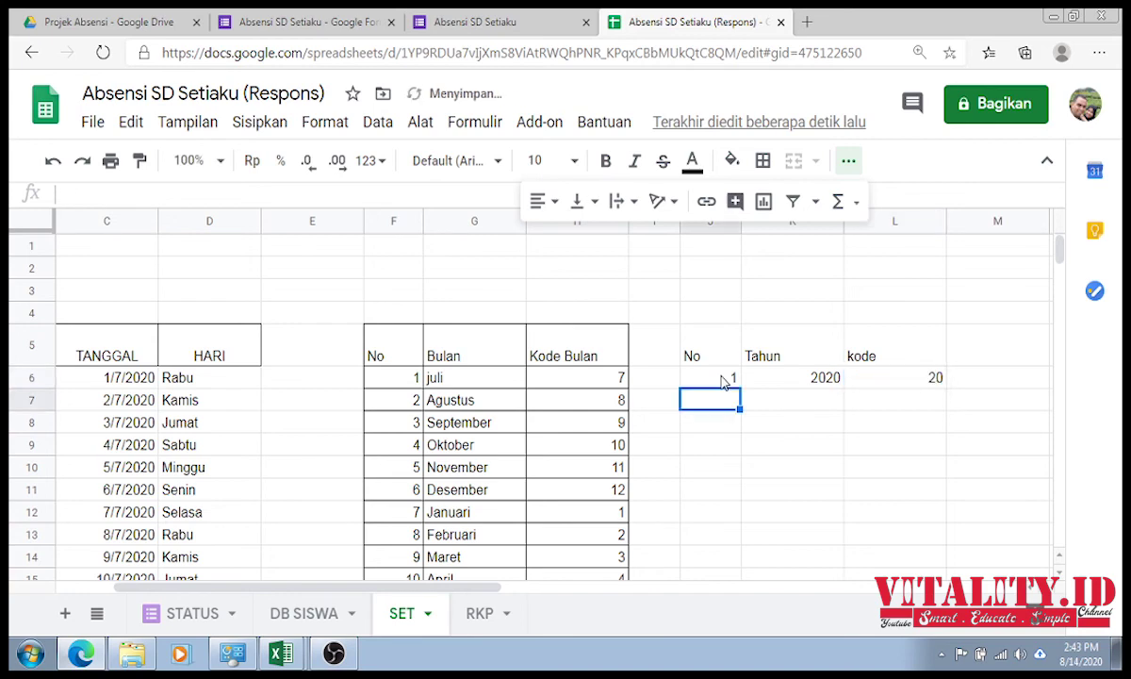
text(2)
key(Tab)
text(20)
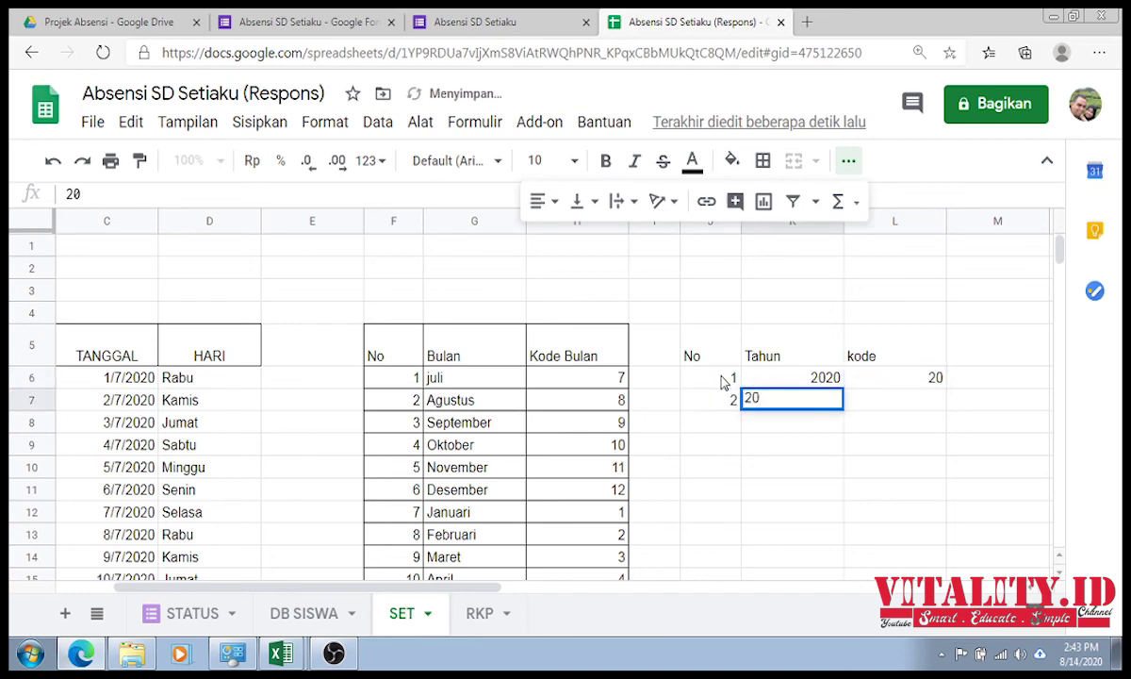
key(Tab)
text(21)
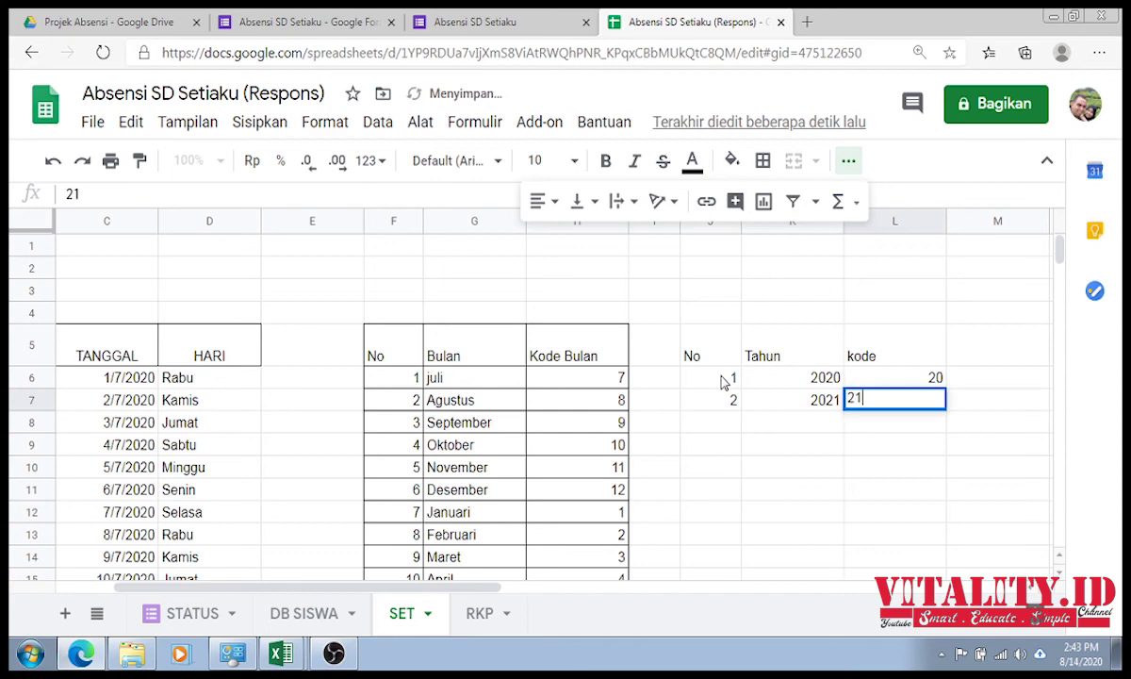
click(927, 472)
- Apply all borders to the year table range J5:L17
drag(703, 344, 854, 457)
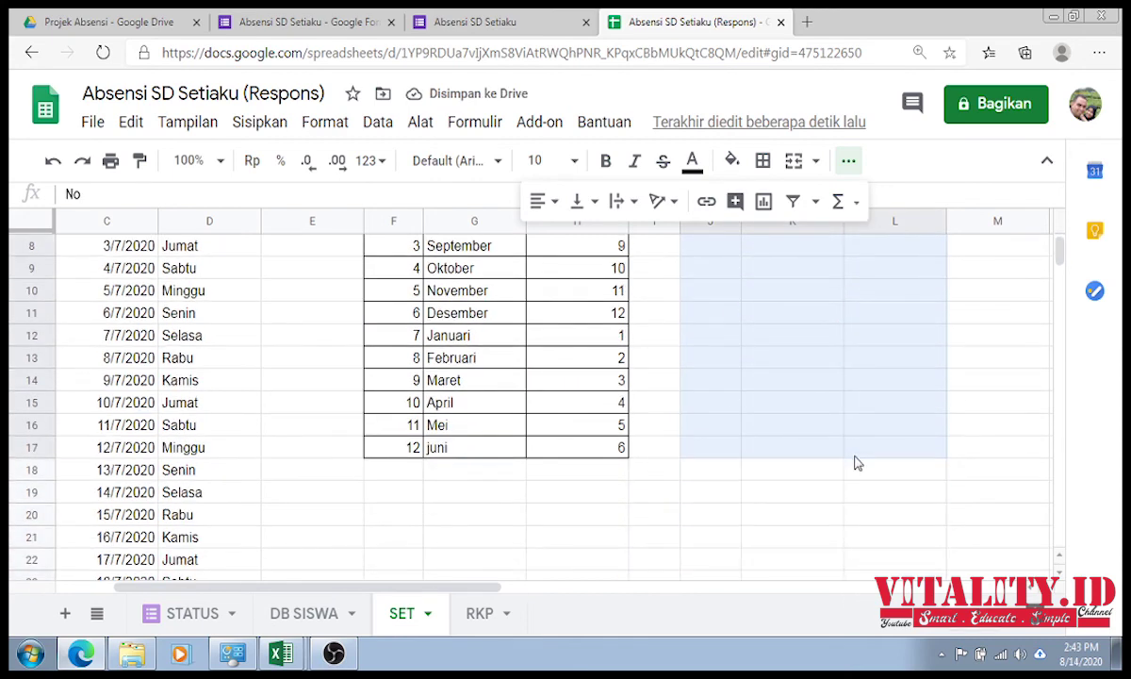
click(762, 161)
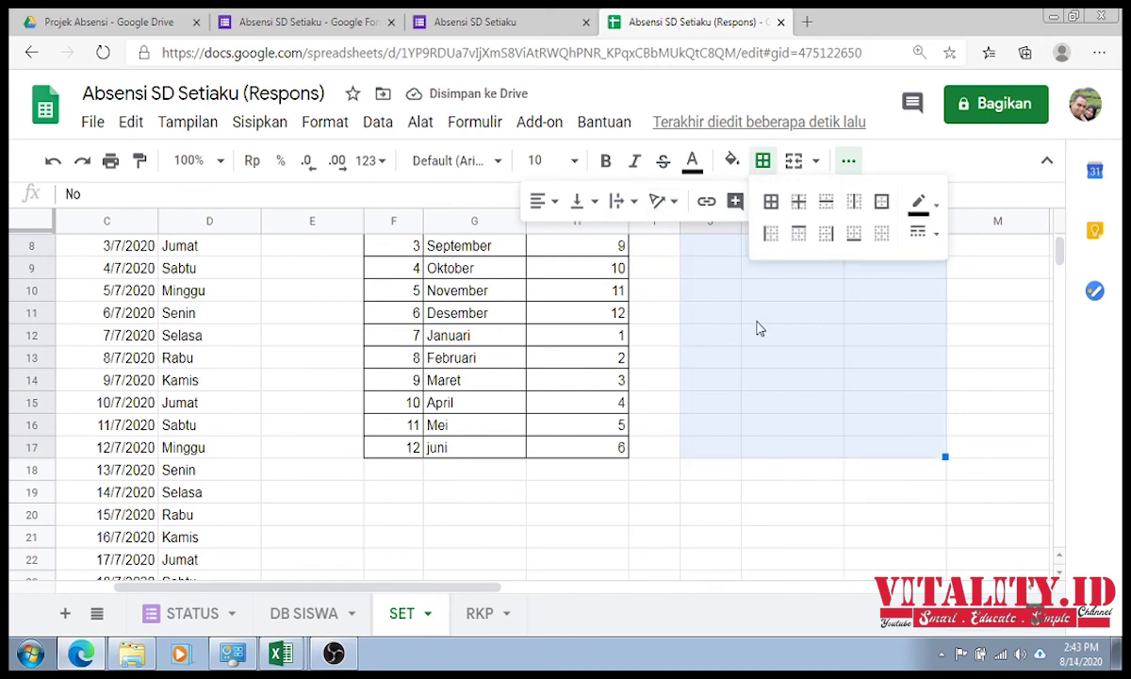
click(771, 203)
click(813, 362)
scroll(785, 412, up, 2)
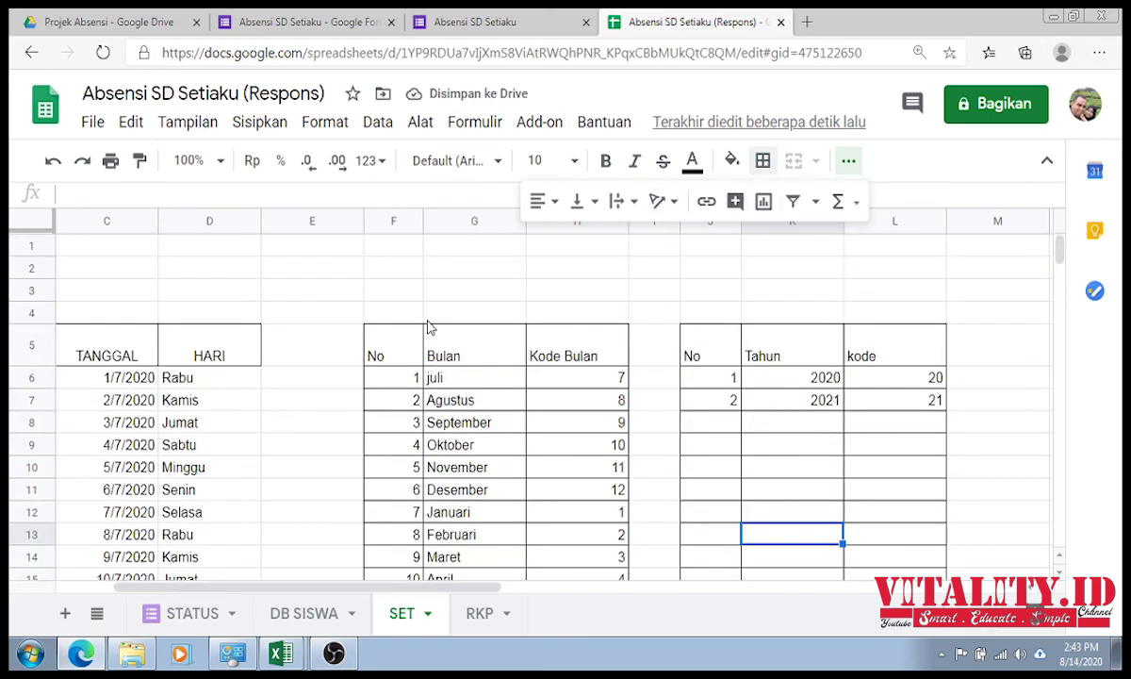
click(432, 349)
click(794, 341)
click(820, 439)
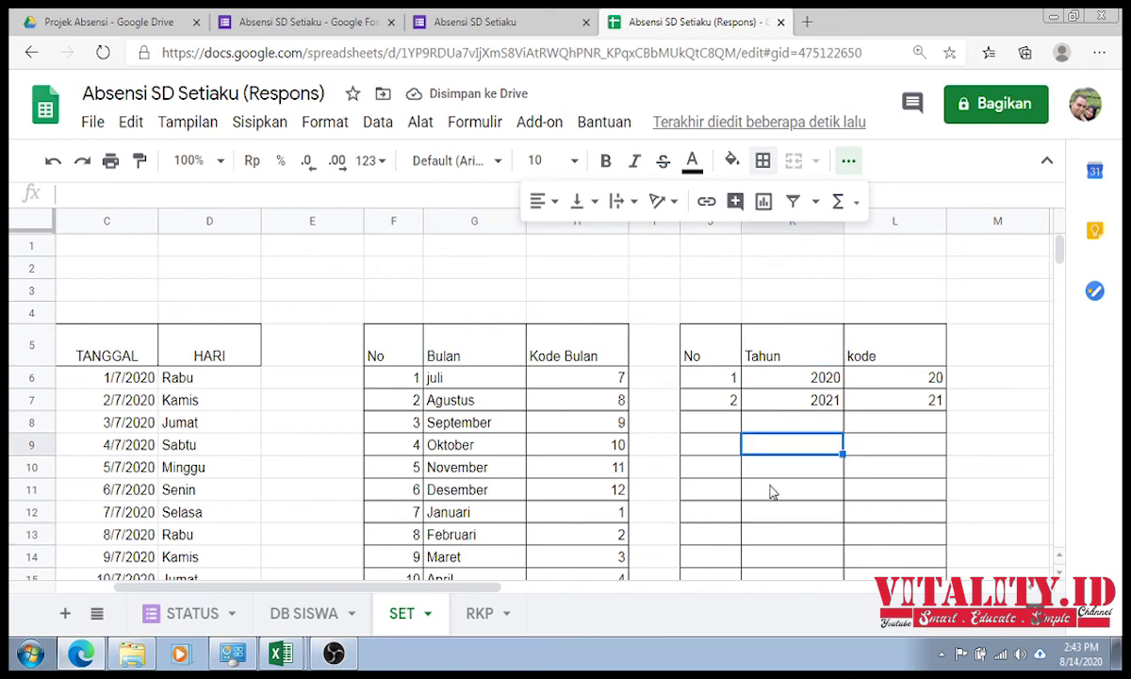
- Make RKP!B3 a dropdown list sourced from the SET!K6:K17 year range
click(481, 612)
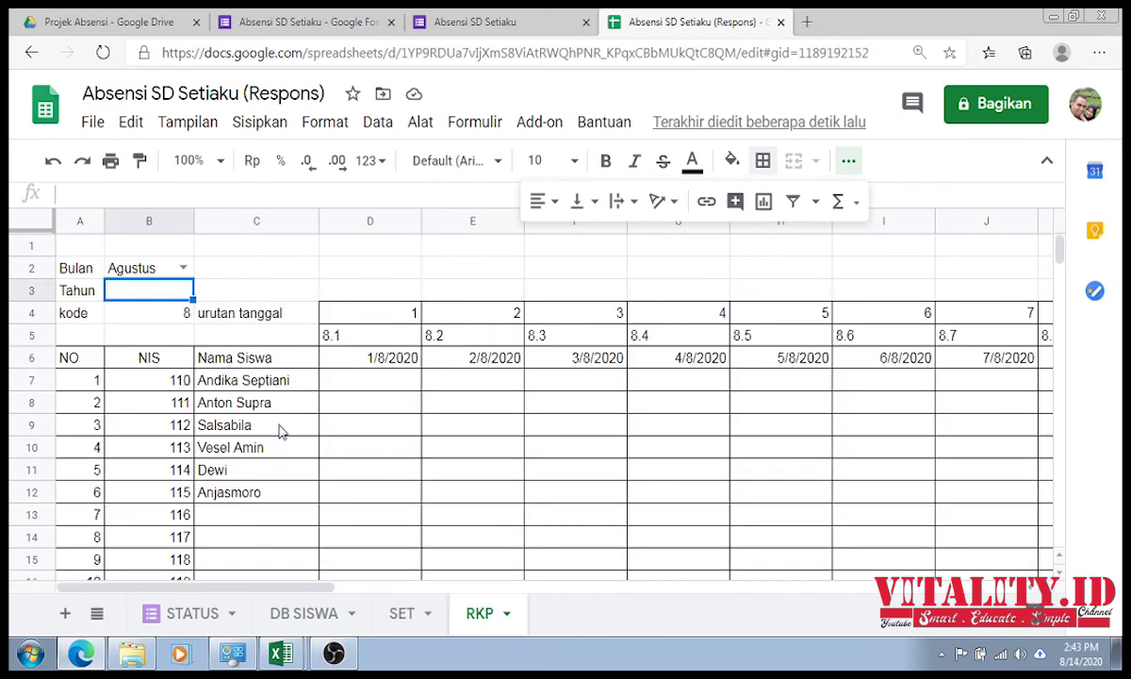
click(378, 122)
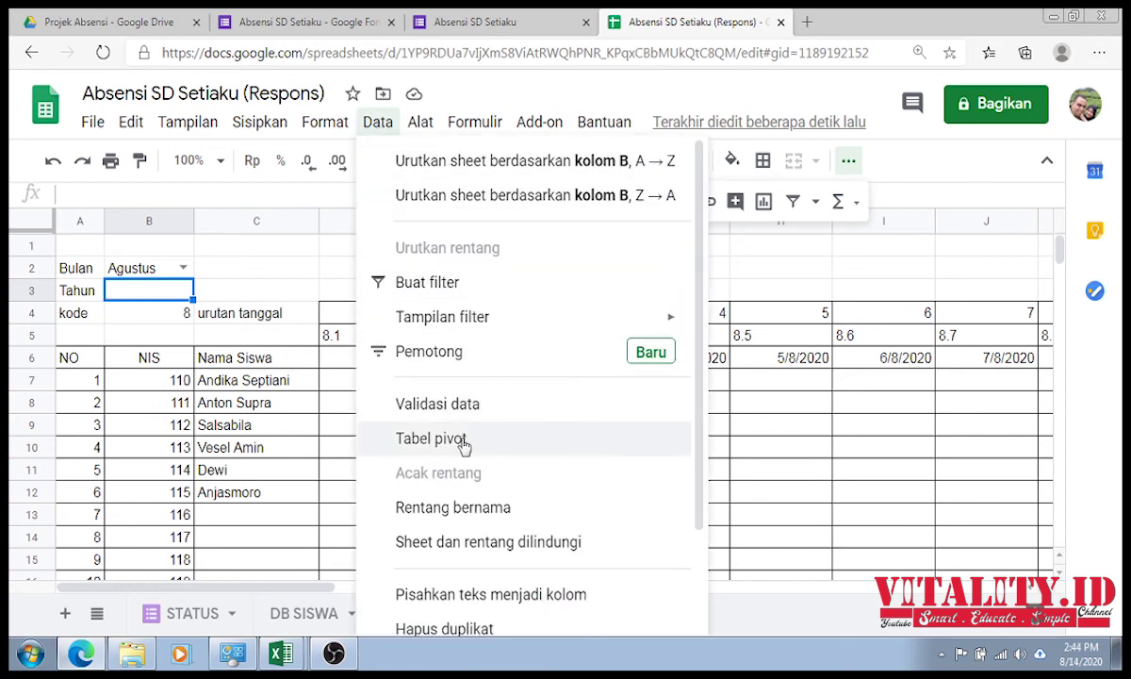
click(463, 412)
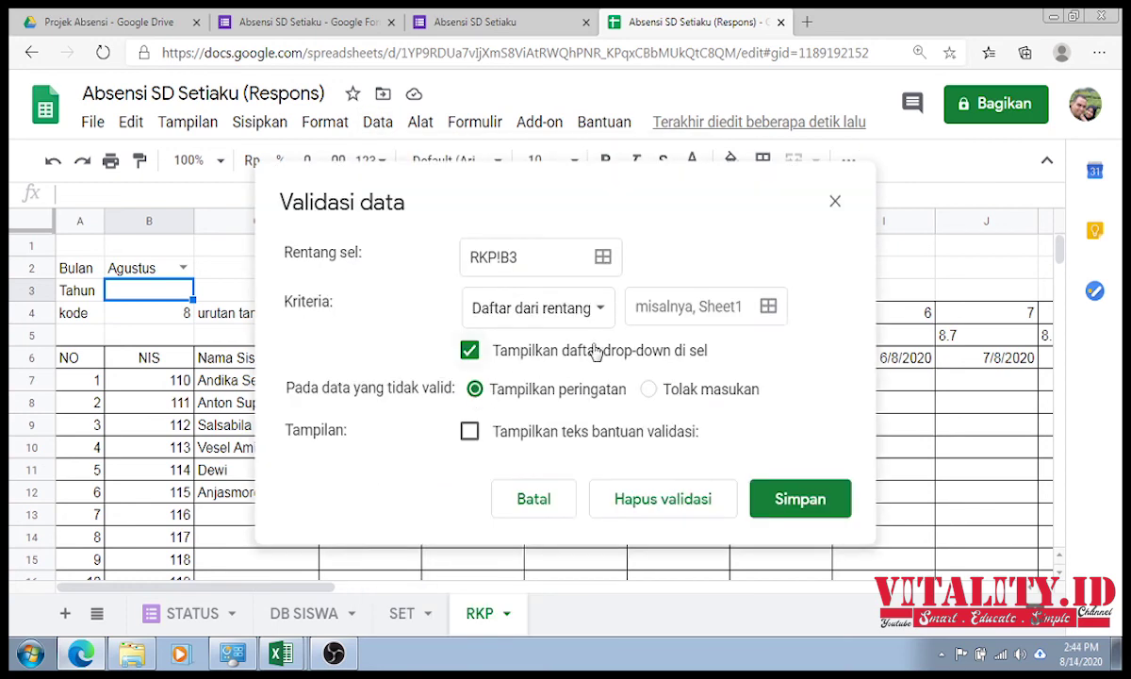
click(719, 308)
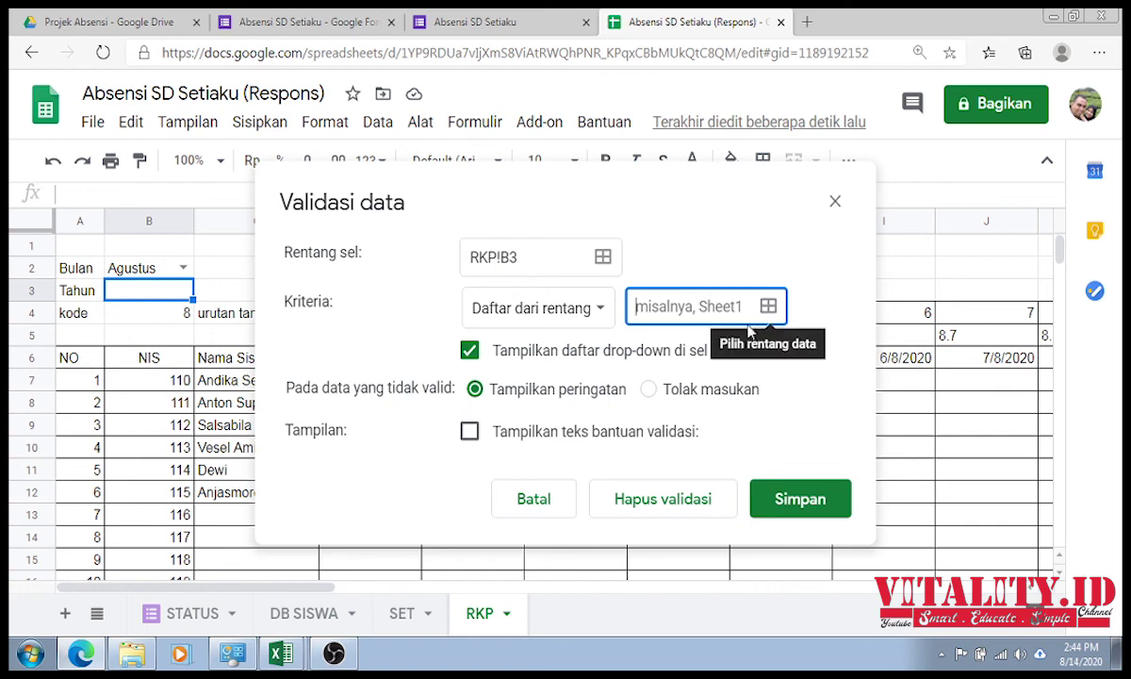
click(559, 261)
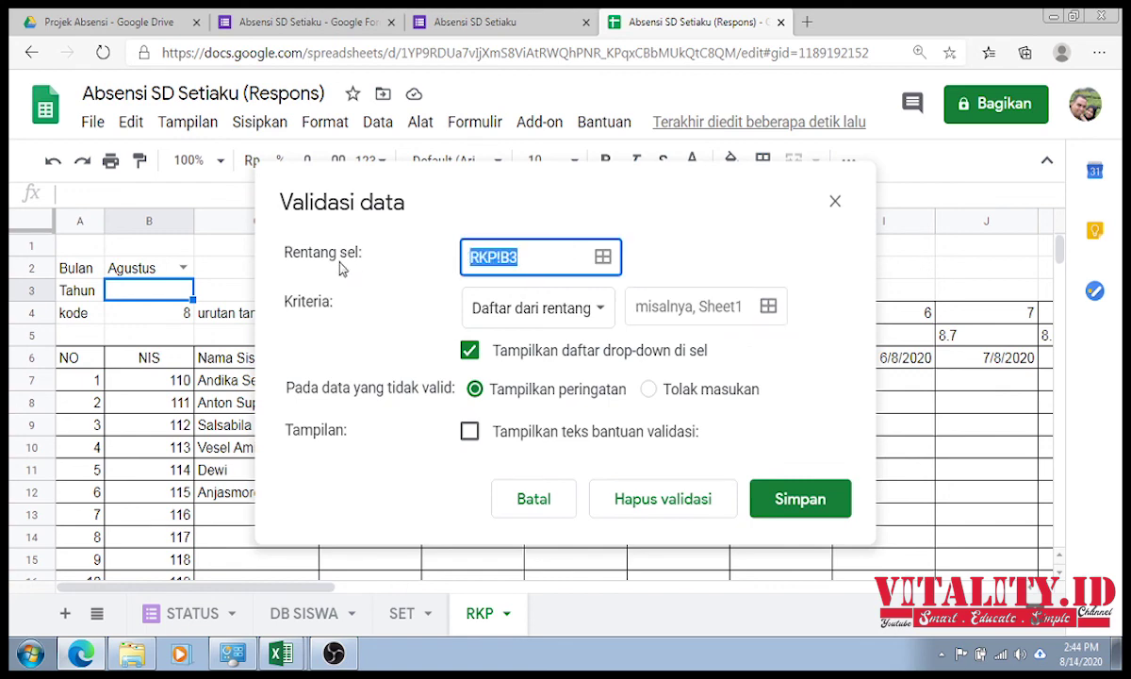
click(393, 613)
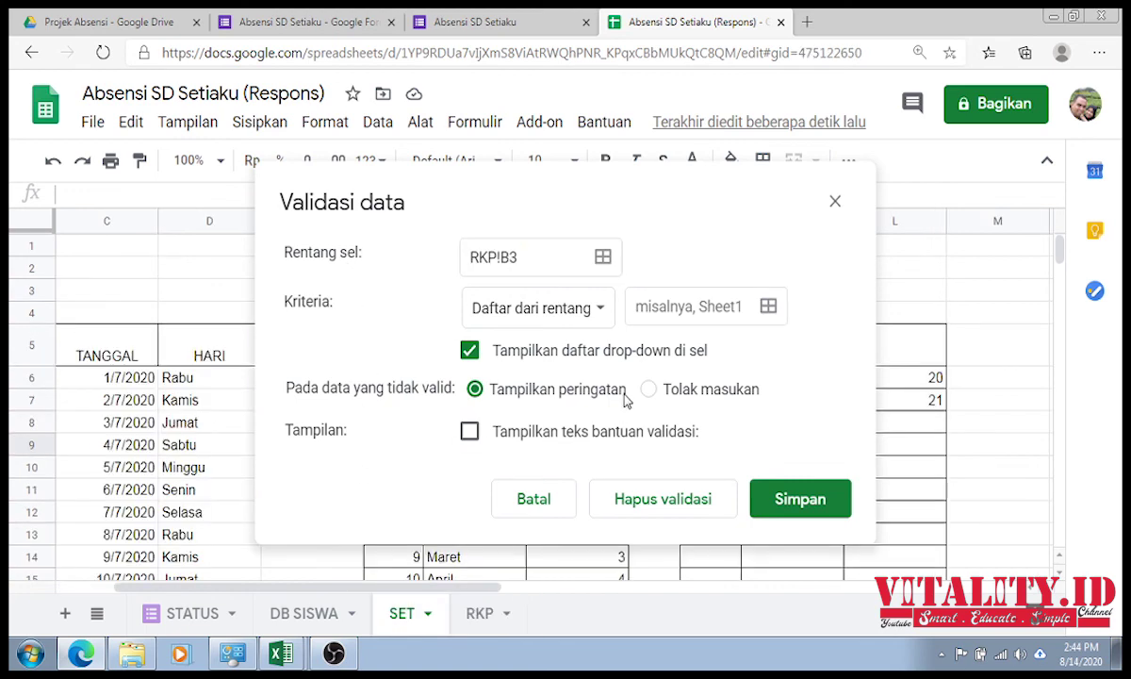
click(632, 292)
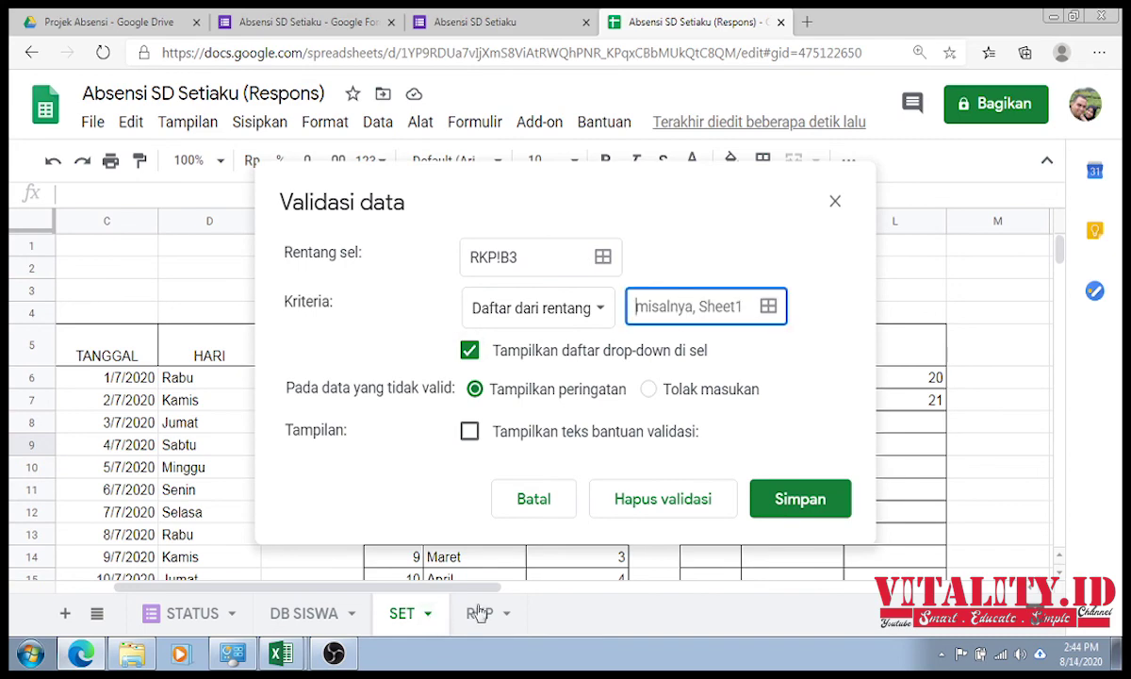
drag(933, 379, 933, 398)
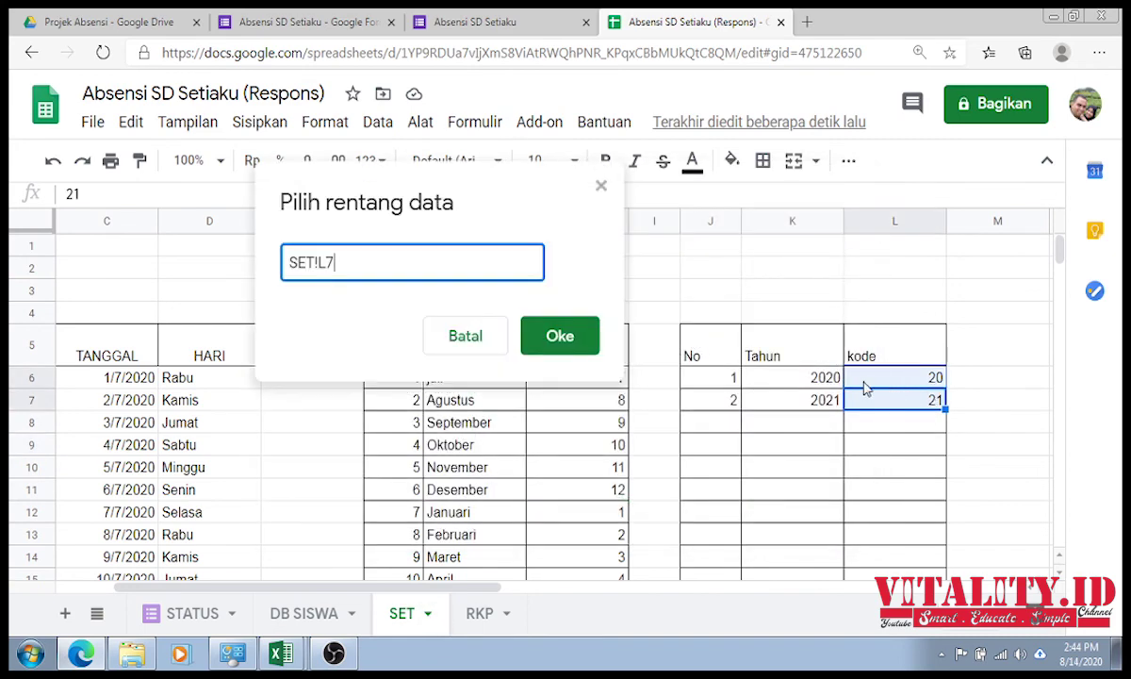
drag(796, 378, 790, 465)
click(560, 338)
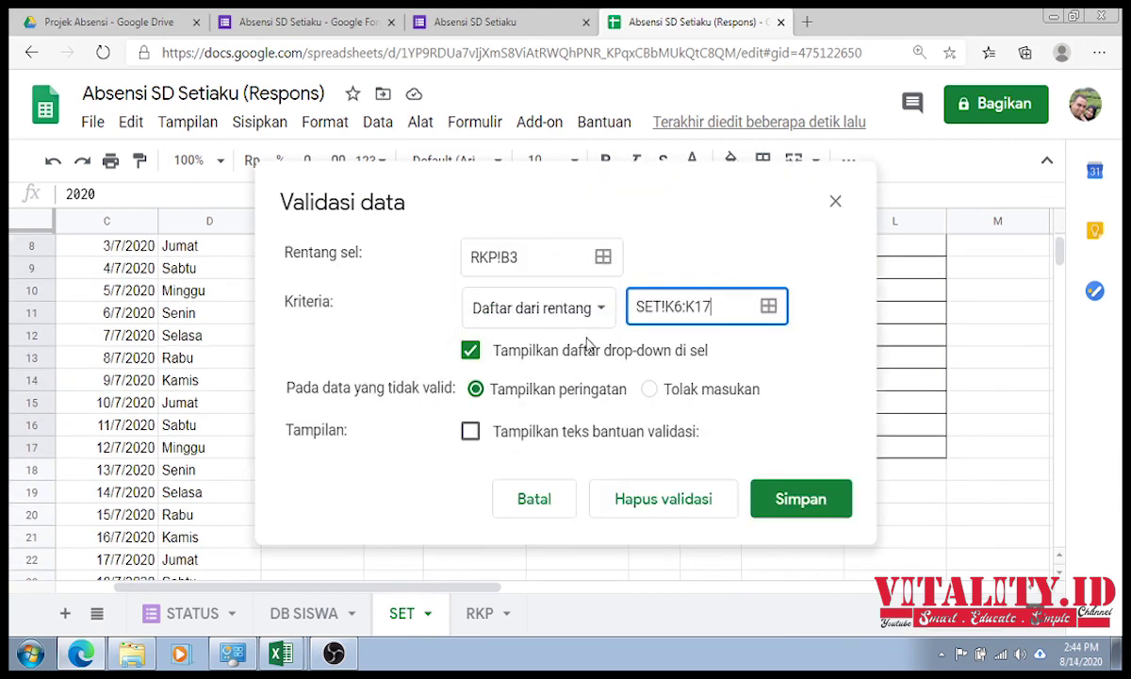
click(783, 492)
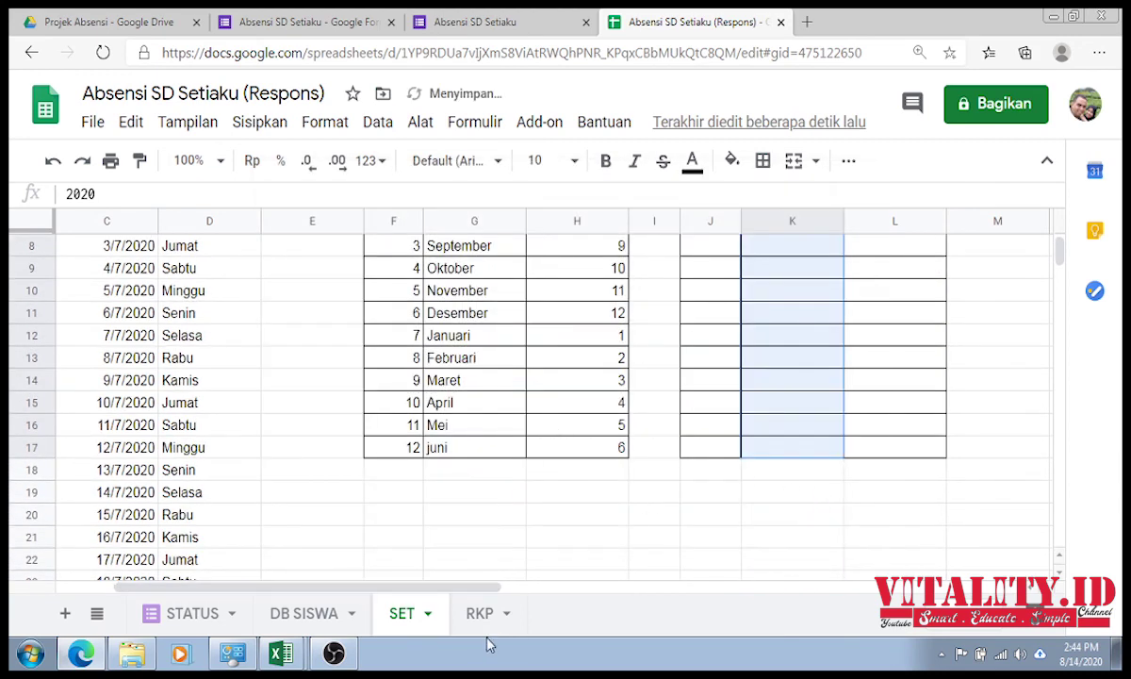
- Set the Tahun dropdown in B3 to 2020
click(462, 608)
click(187, 297)
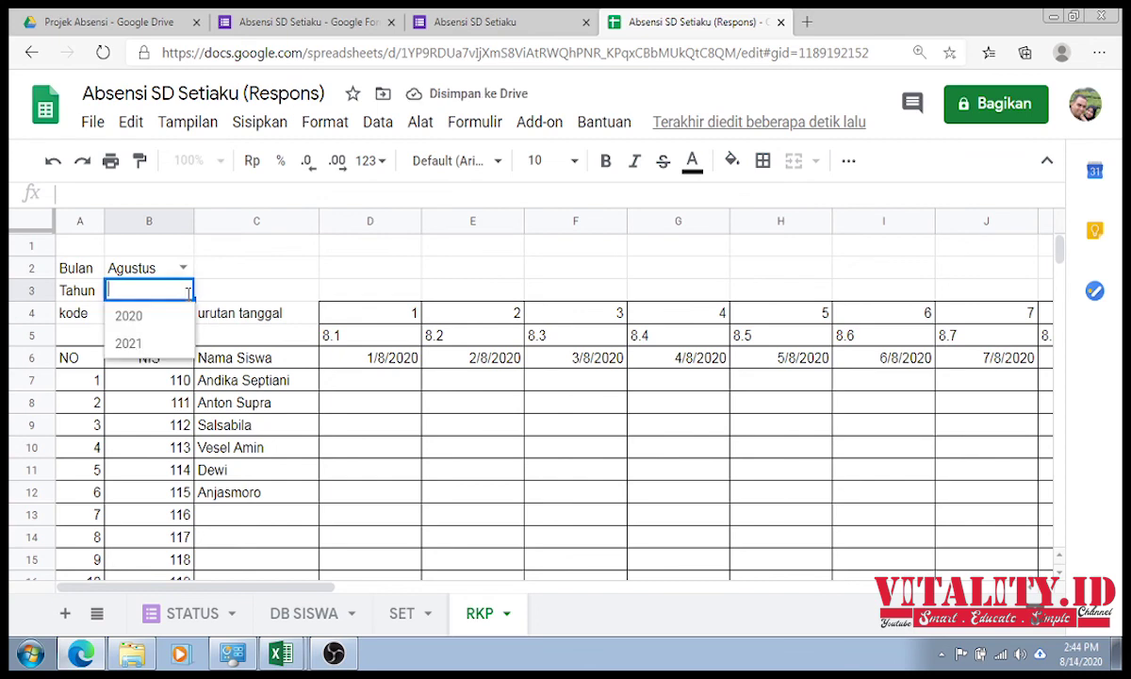
click(170, 315)
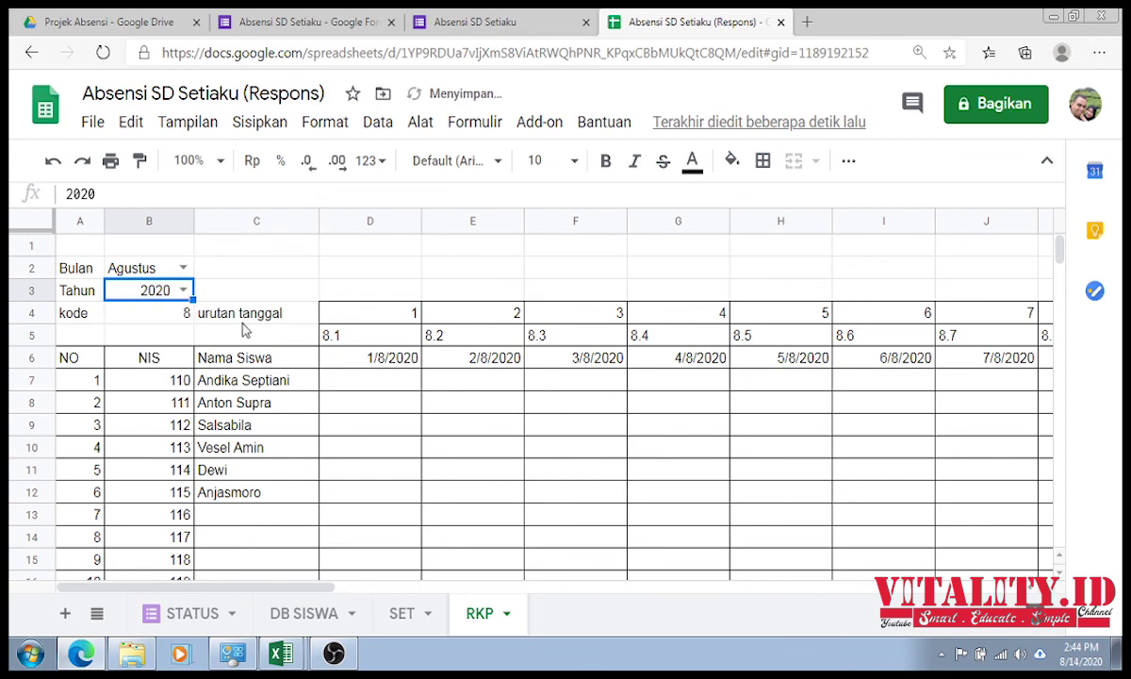
click(400, 404)
- Add 2022 in SET!K8 and confirm it now appears in the Tahun dropdown
click(401, 613)
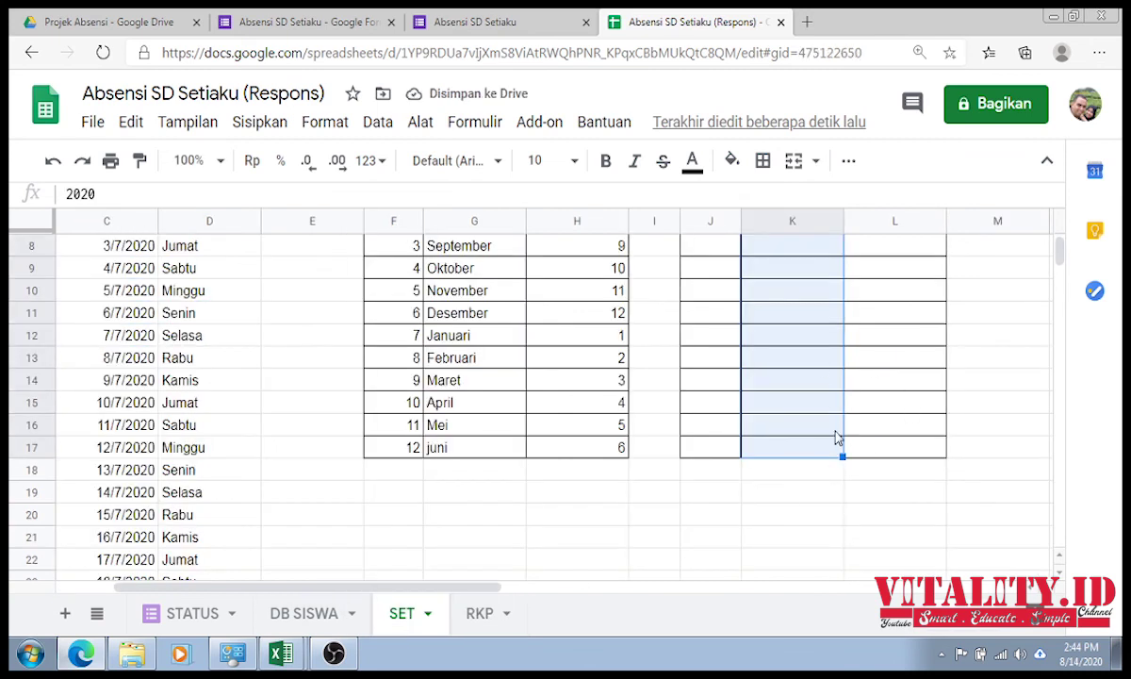
scroll(836, 435, up, 3)
click(797, 426)
text(2)
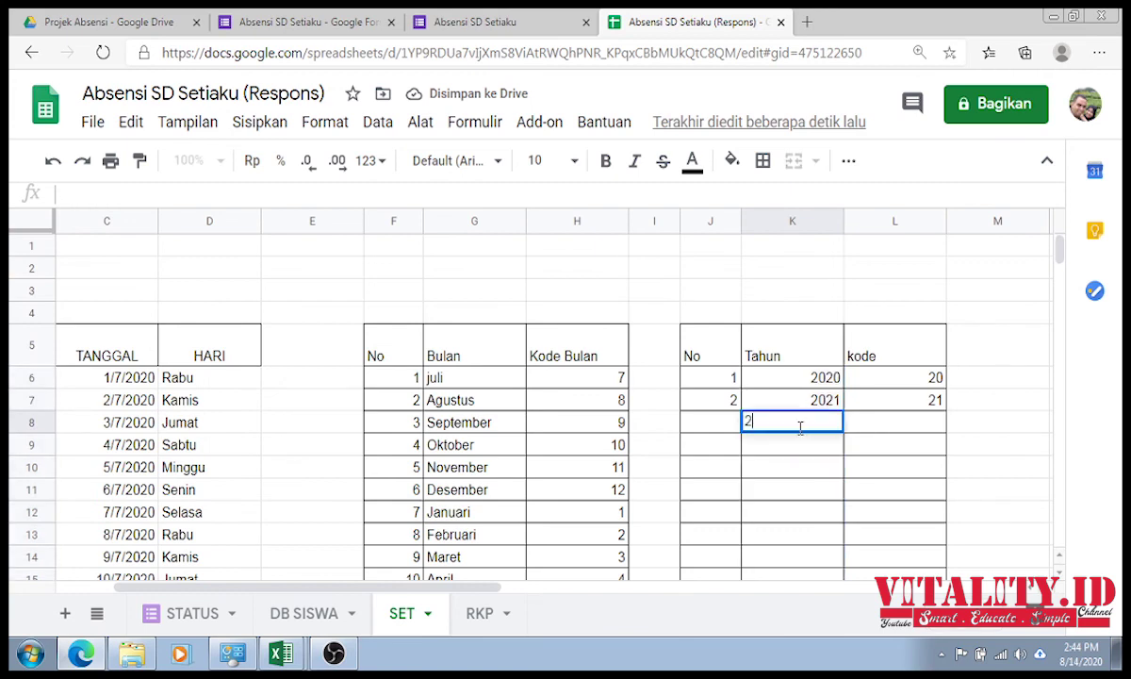
text(022)
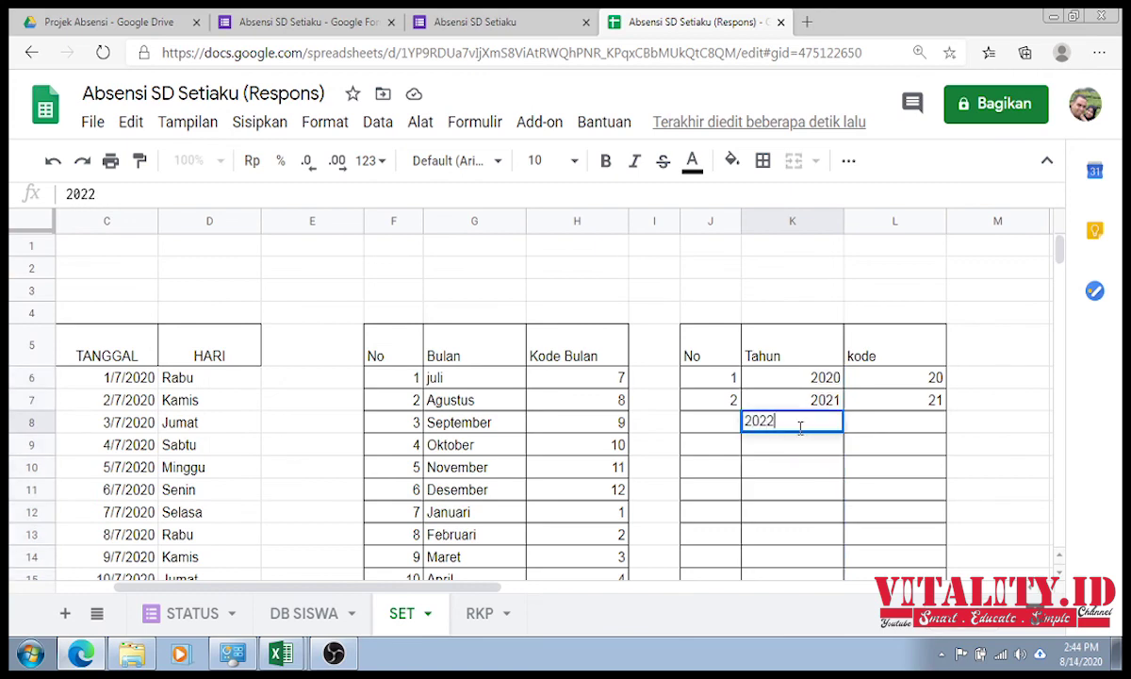
key(Return)
click(485, 614)
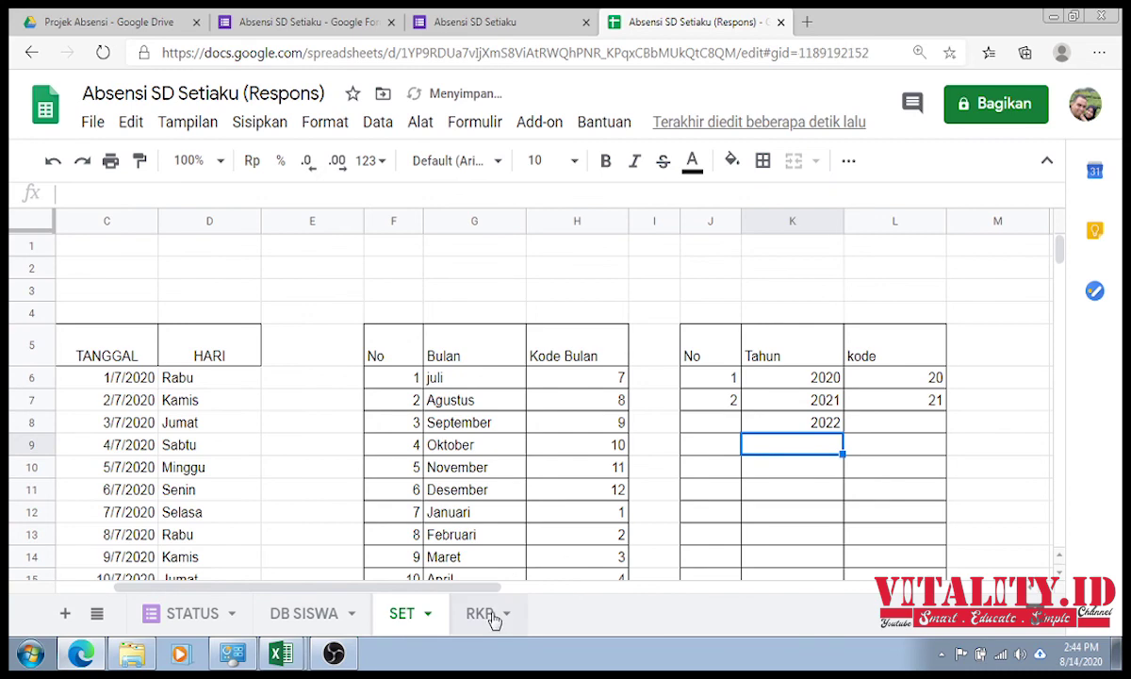
click(181, 290)
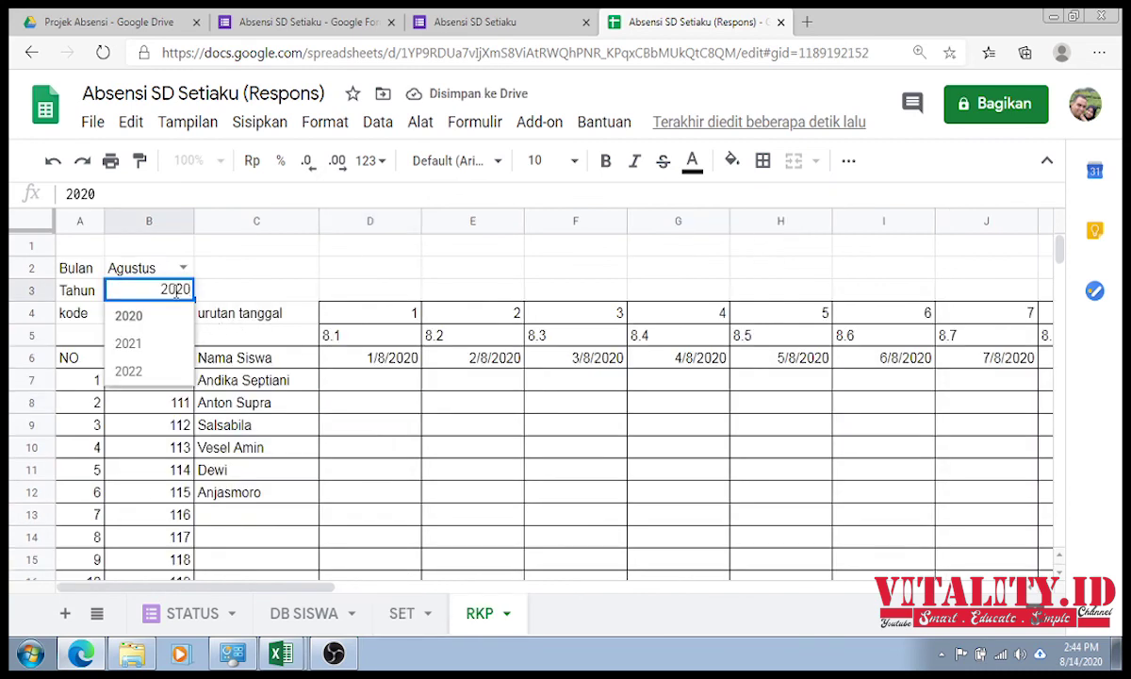
click(252, 265)
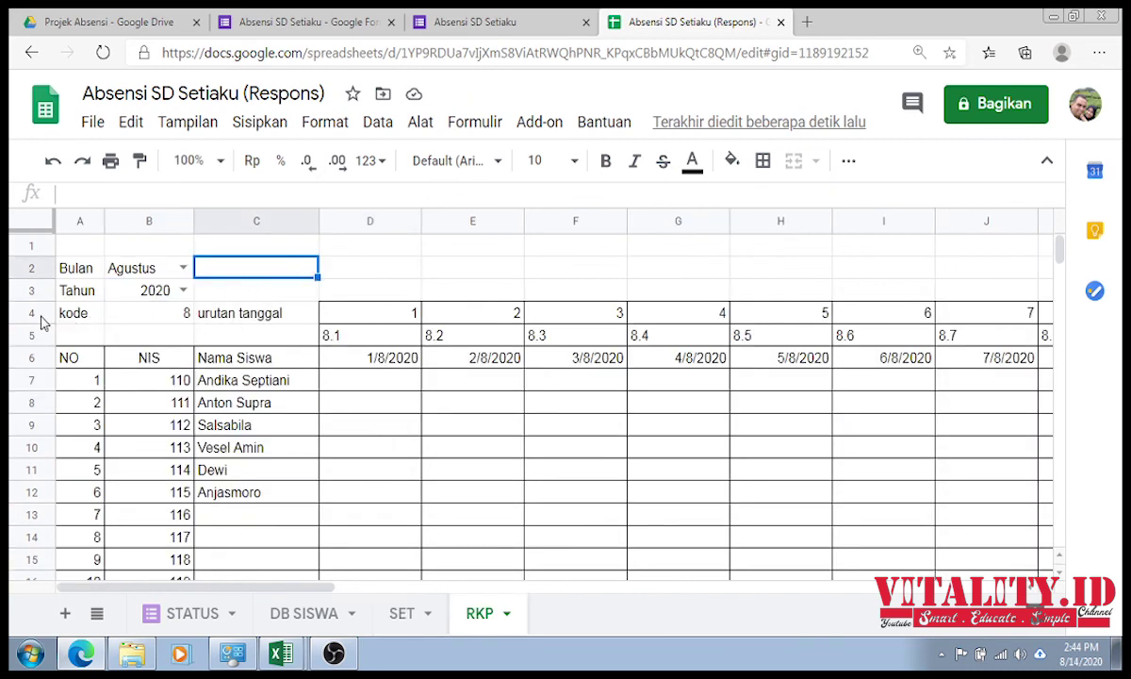
- Append &"."&$B$5 to D5's date-code formula after the month and day parts
drag(41, 318, 40, 332)
right_click(144, 322)
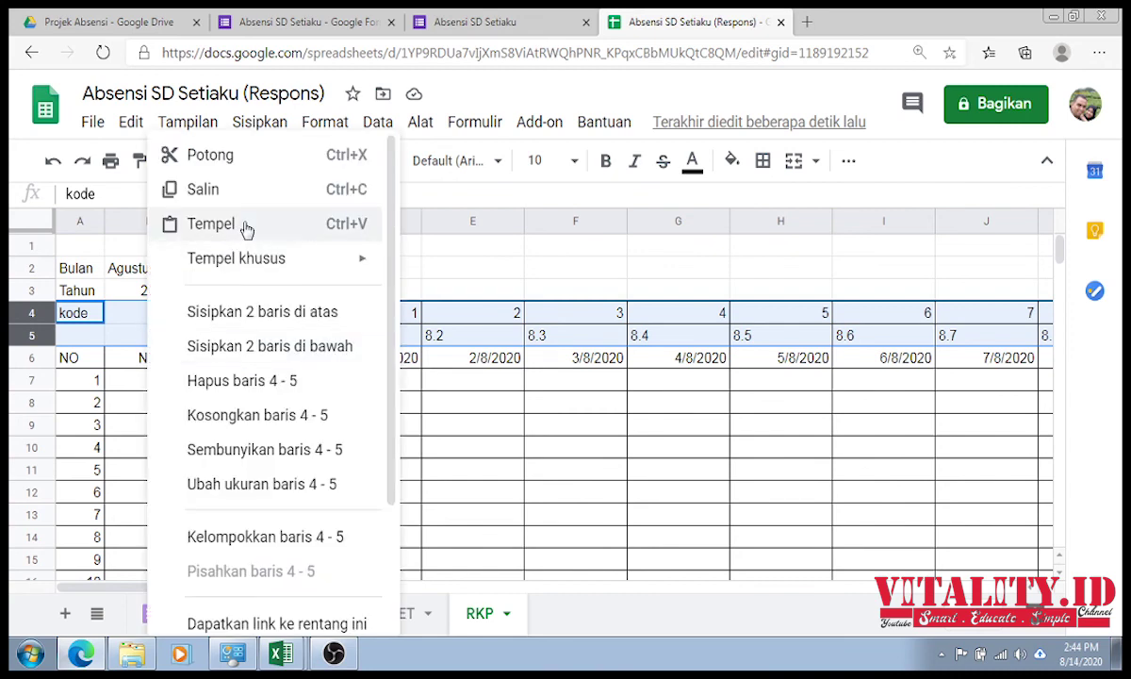
click(565, 266)
click(366, 311)
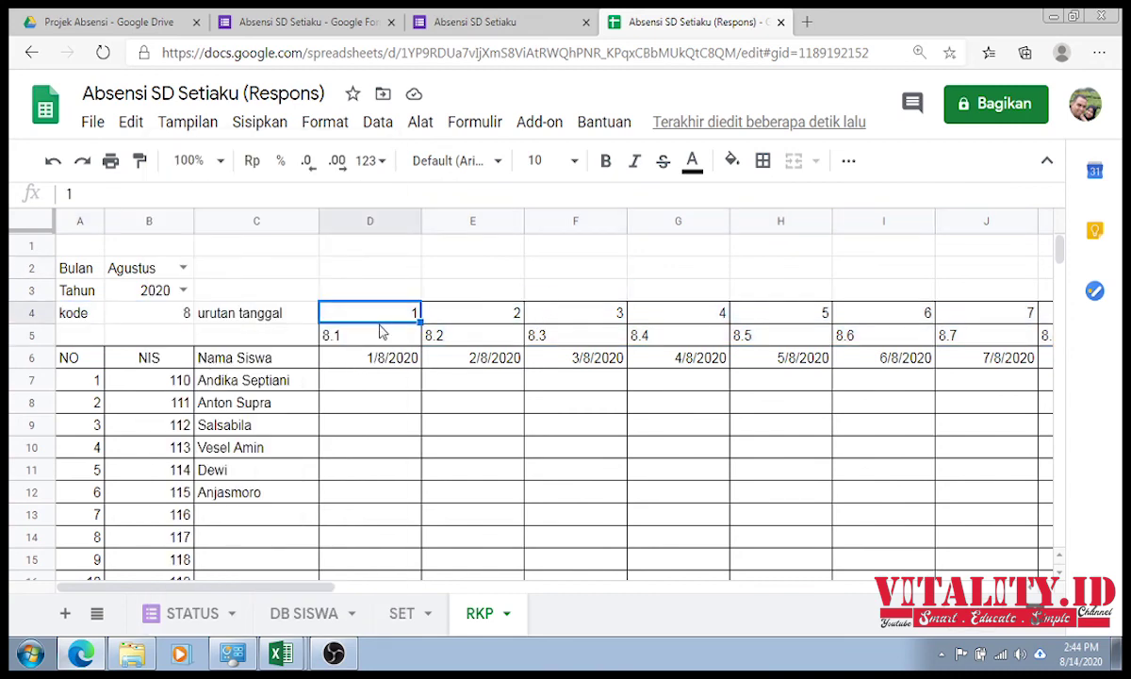
click(384, 337)
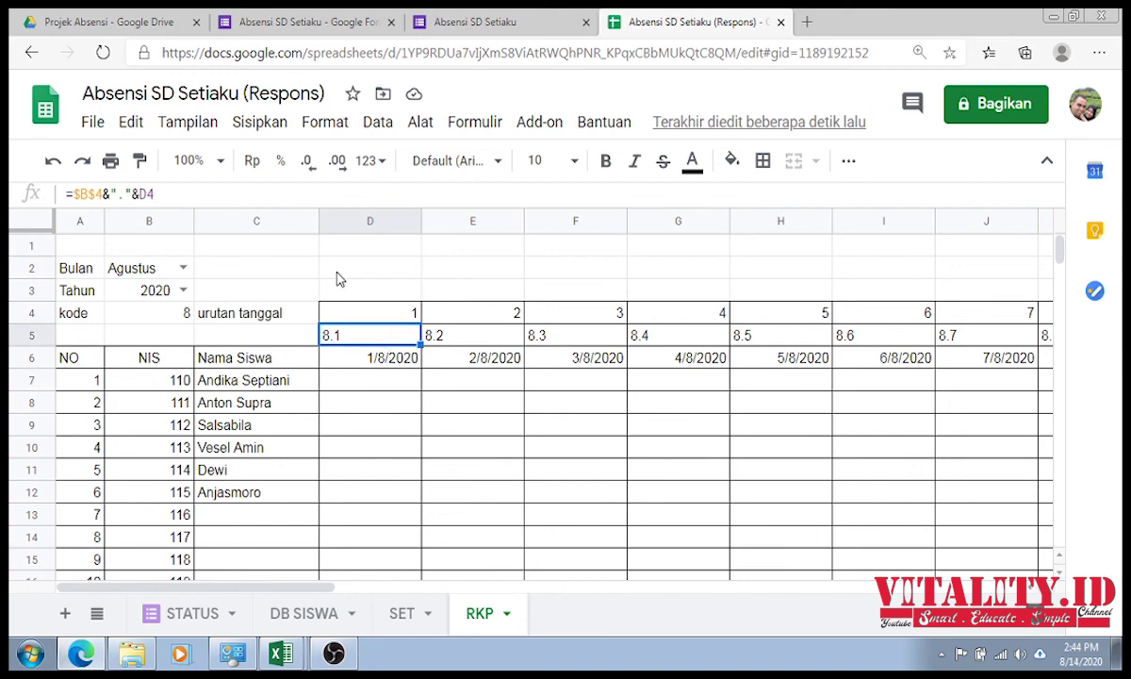
click(176, 192)
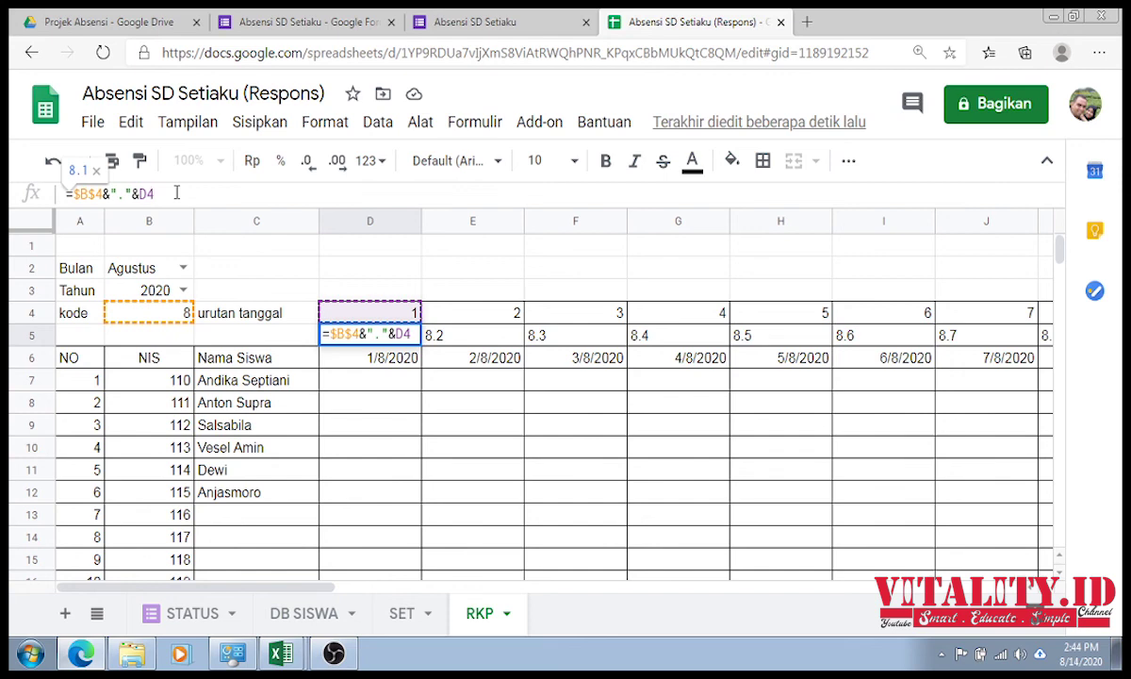
text(&)
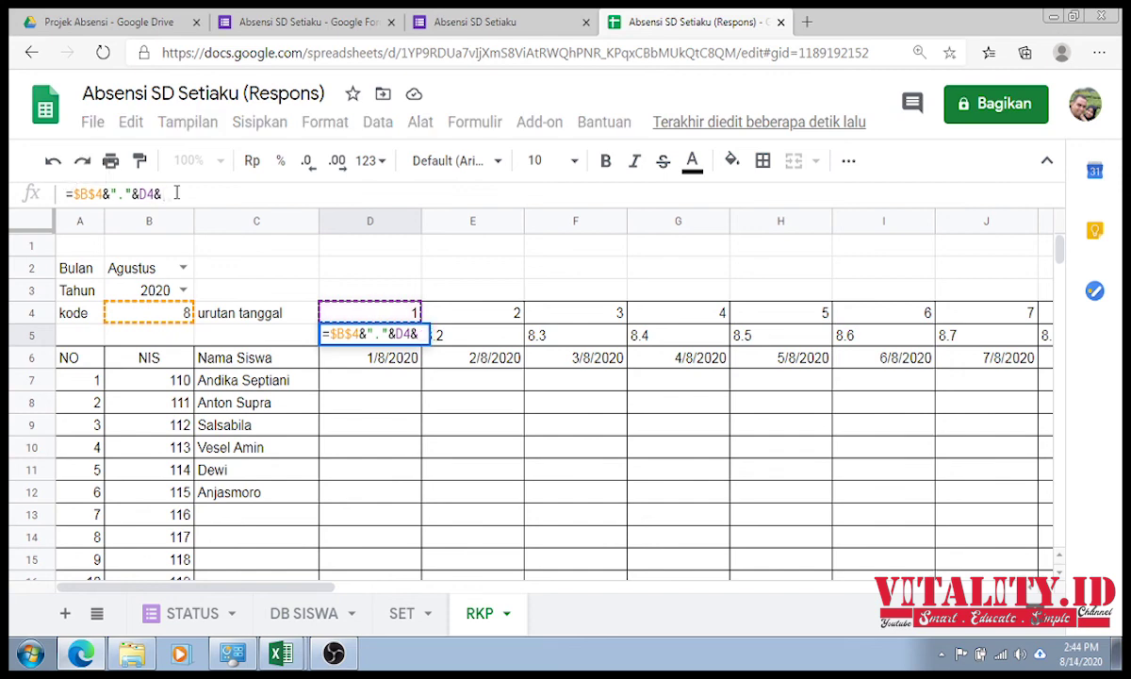
text(")
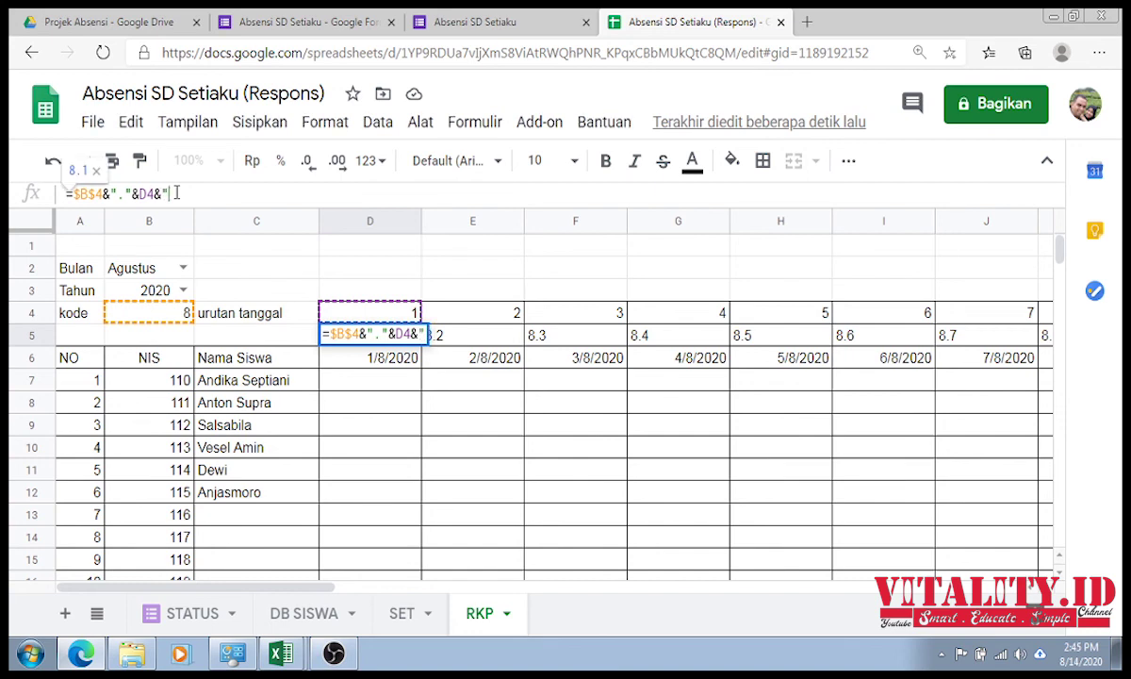
text(."&)
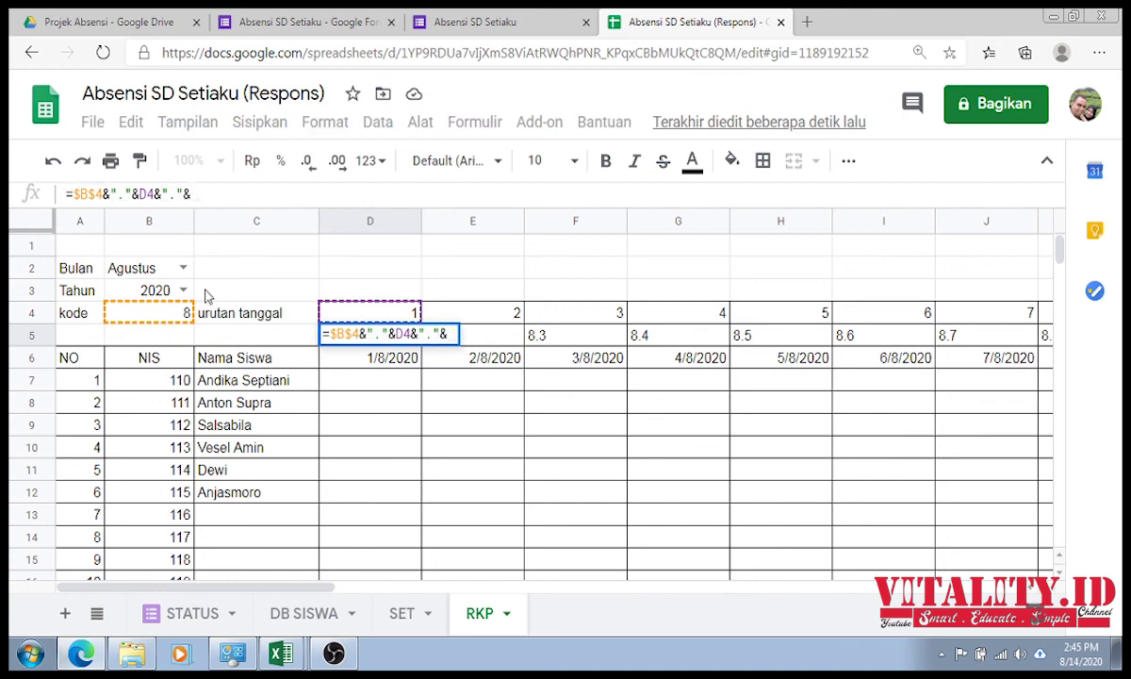
click(162, 340)
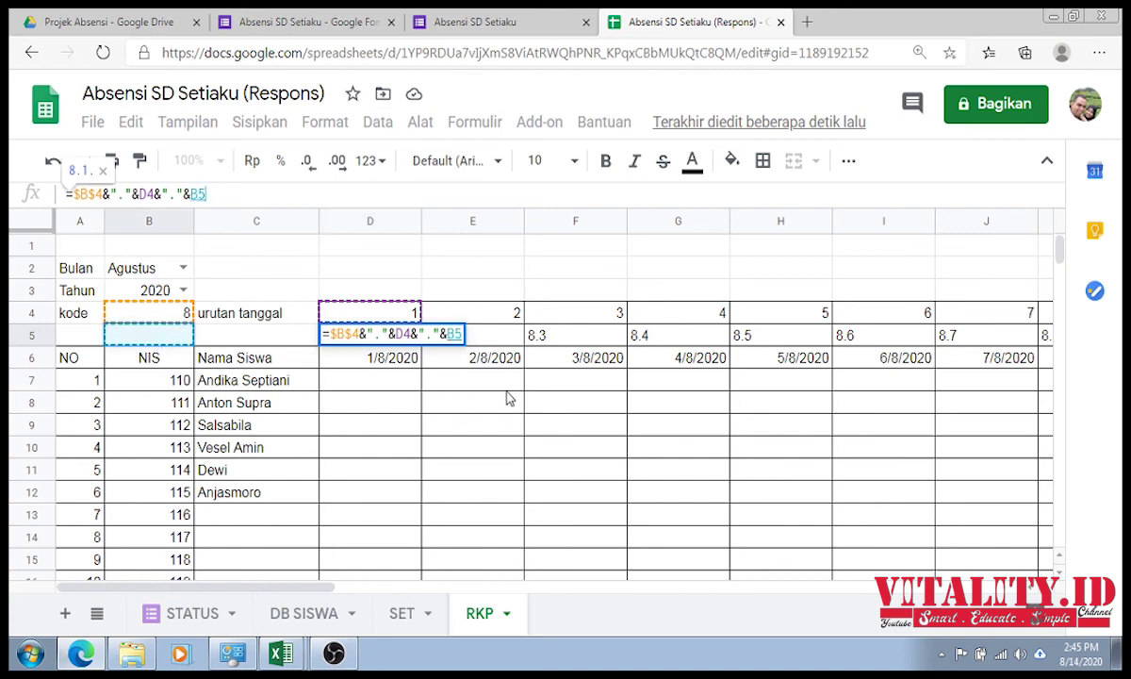
key(F4)
key(Return)
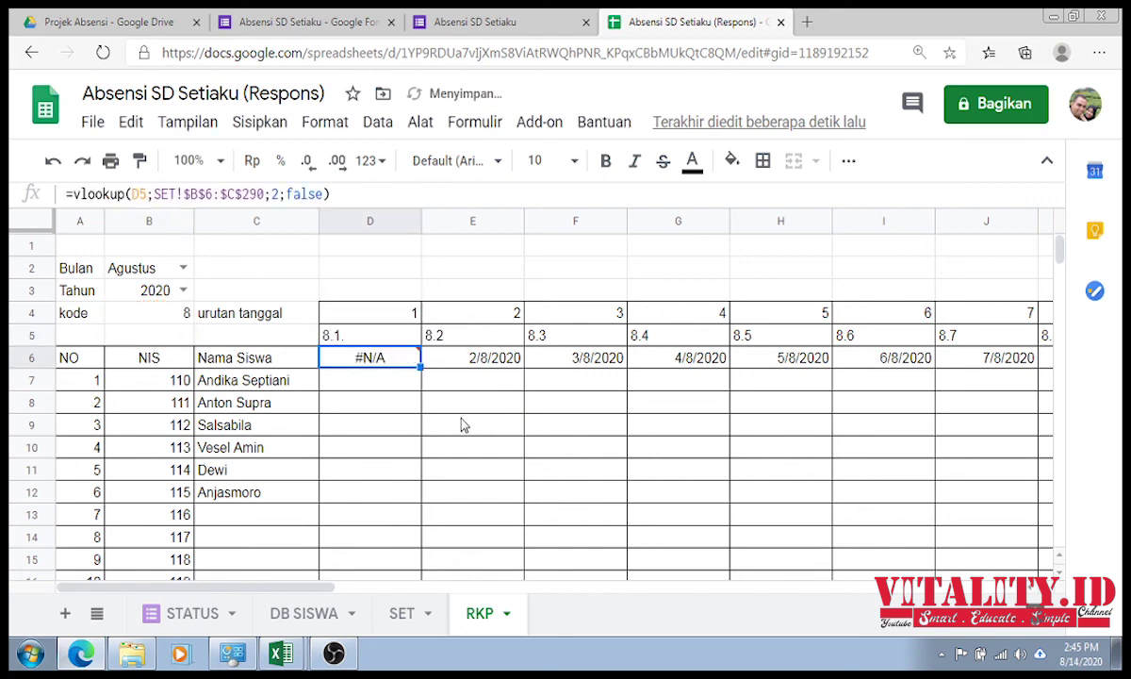
- Label cell A5 as 'kode'
click(102, 340)
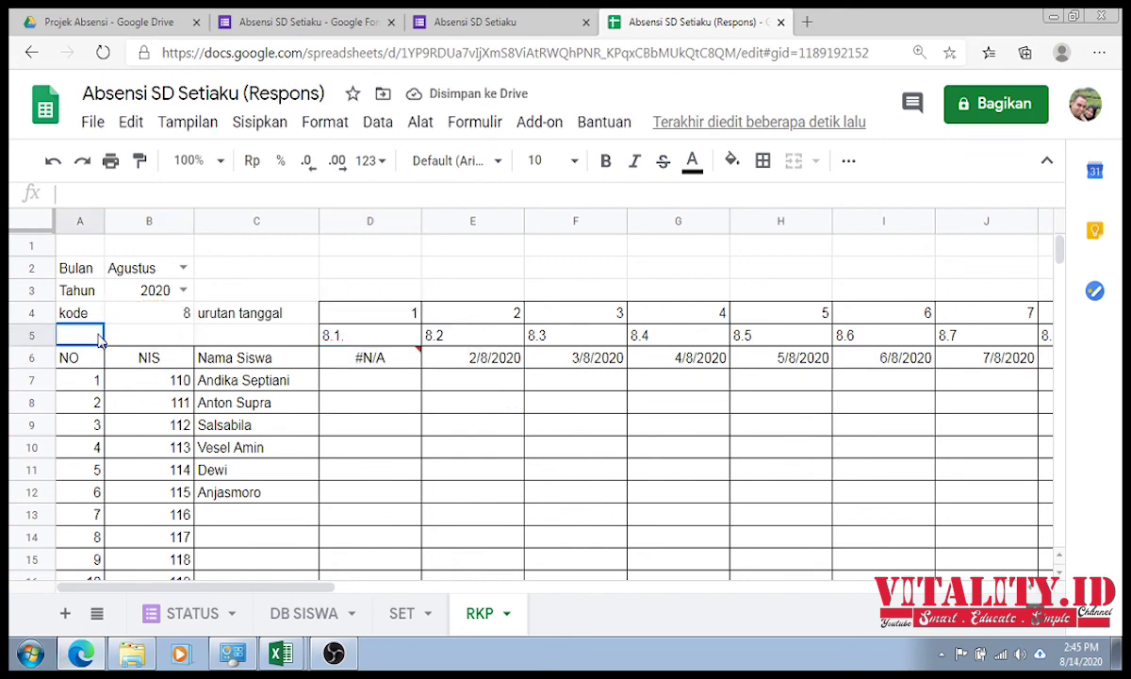
text(kode)
double_click(76, 334)
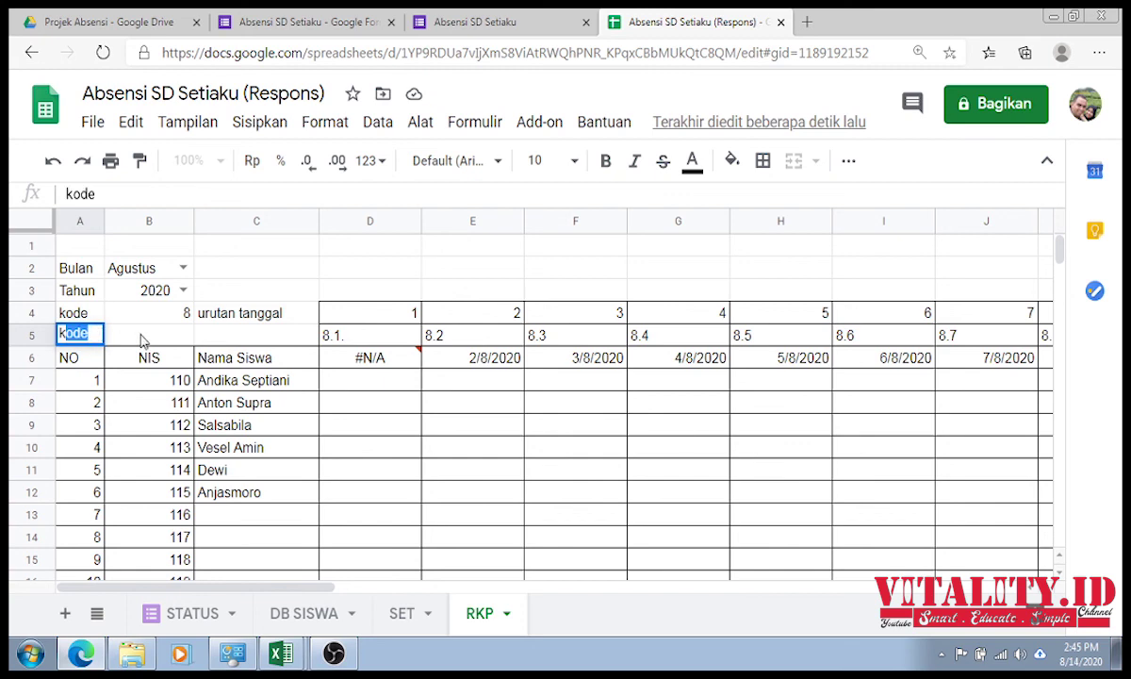
click(144, 338)
- Enter =RIGHT(B3;2) in B5 to get the two-digit year code 20
text(=)
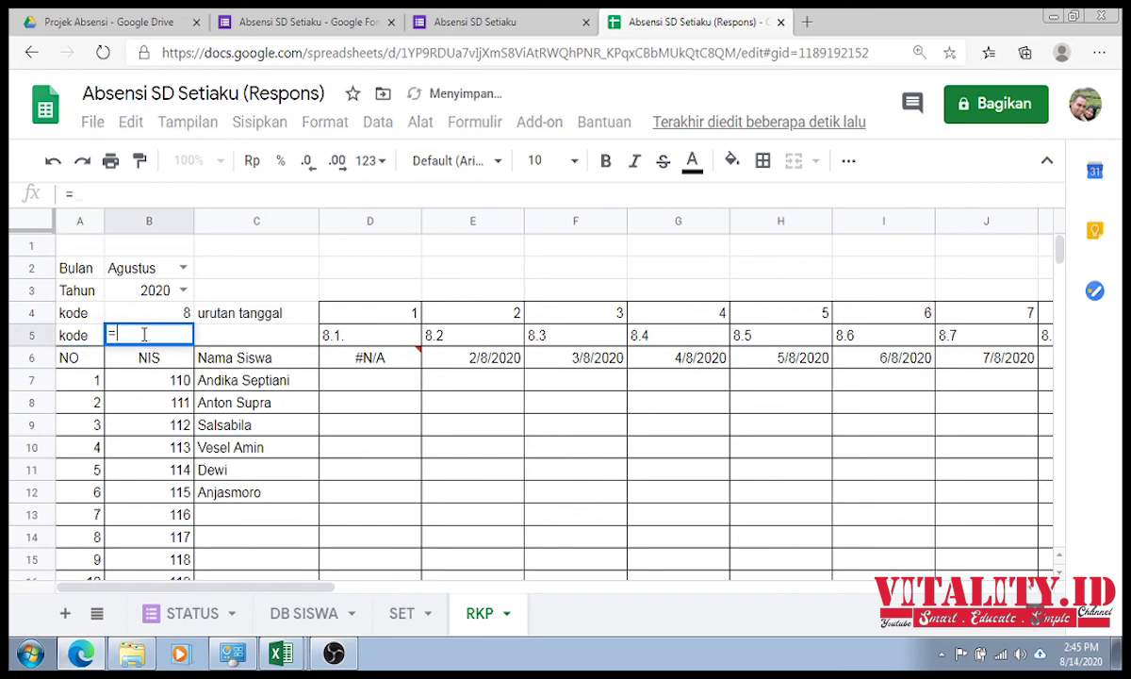
text(vloo)
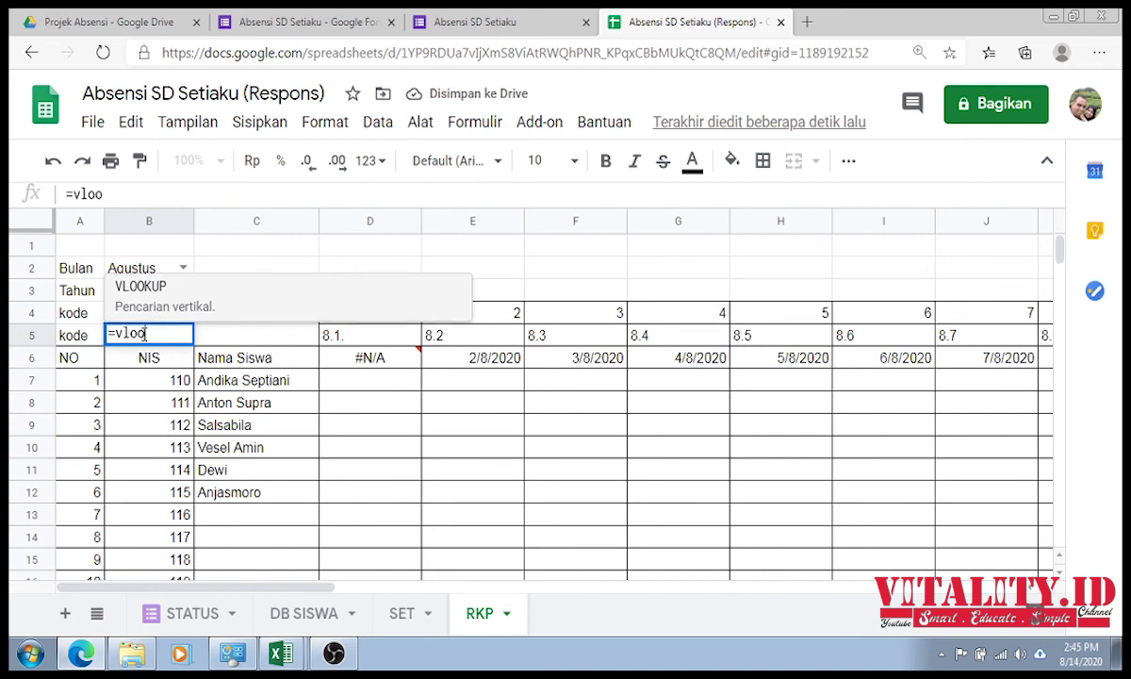
text(kup()
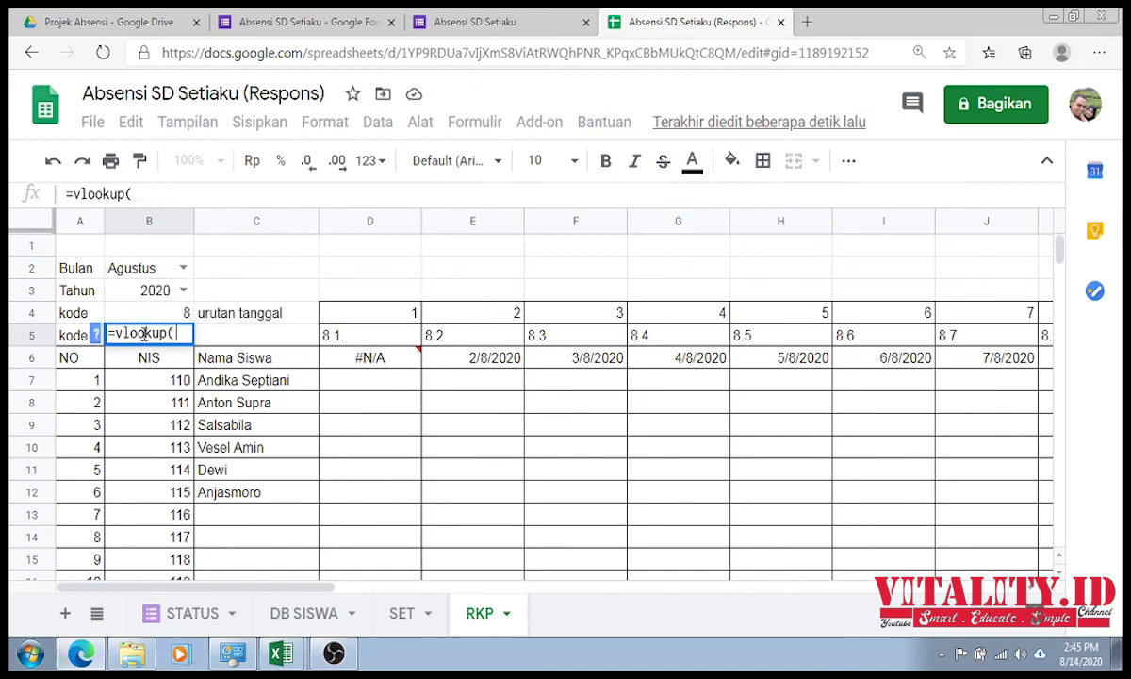
click(140, 286)
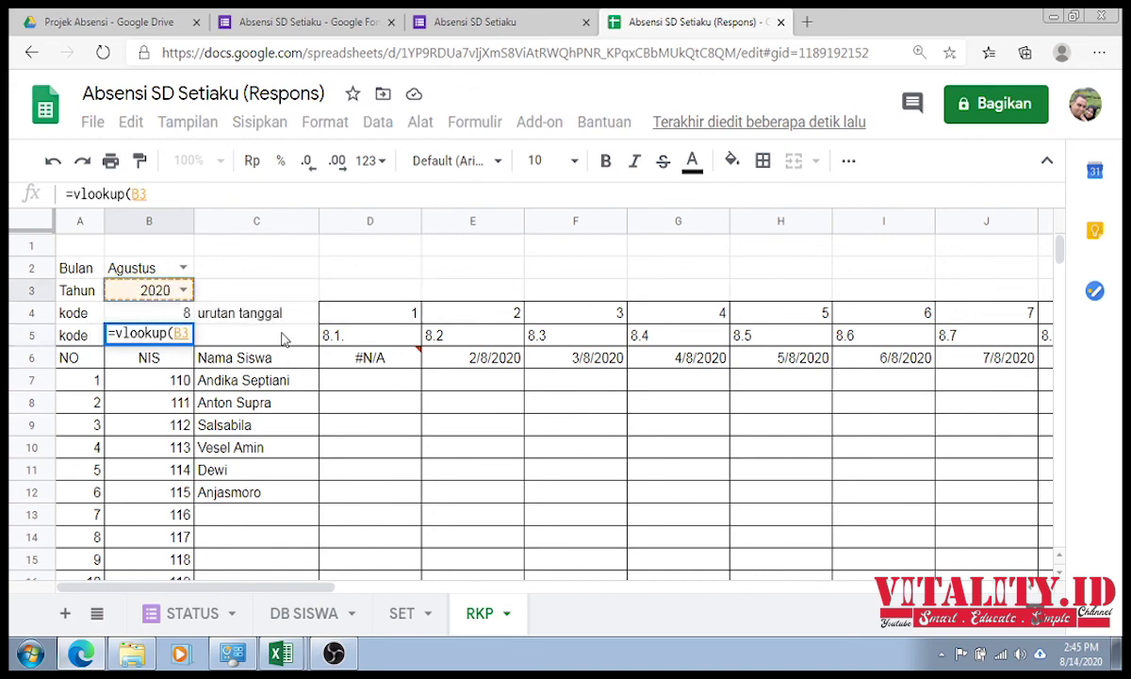
text(;)
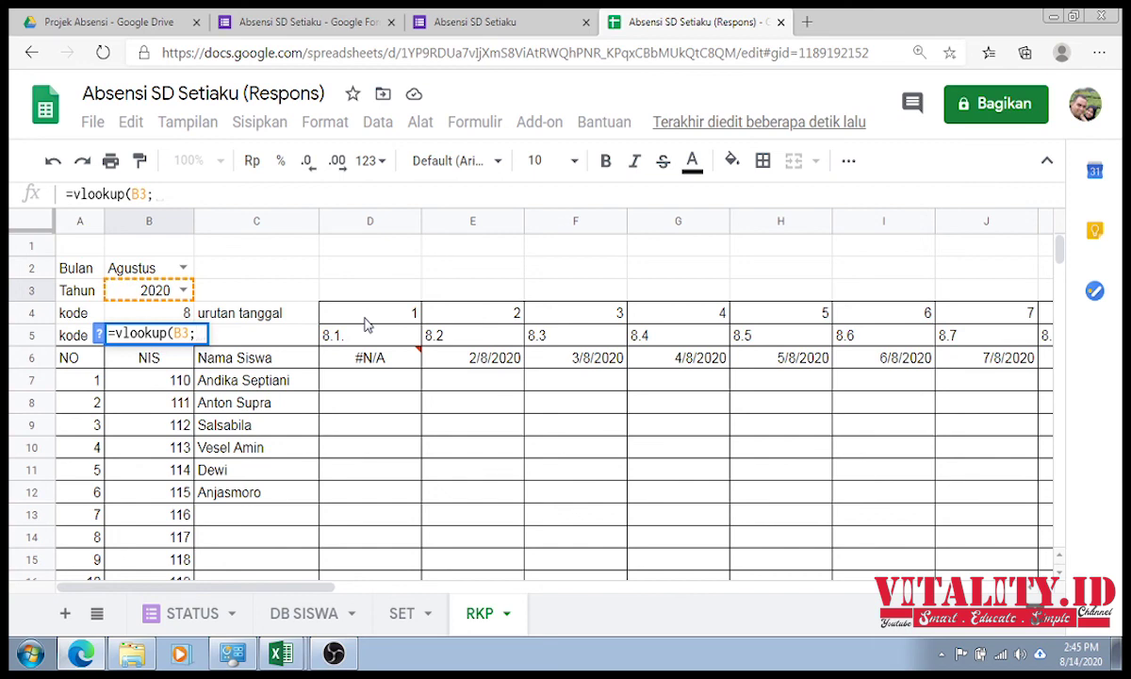
key(BackSpace)
key(BackSpace)
key(BackSpace)
key(BackSpace)
key(BackSpace)
key(BackSpace)
key(BackSpace)
key(BackSpace)
key(BackSpace)
key(BackSpace)
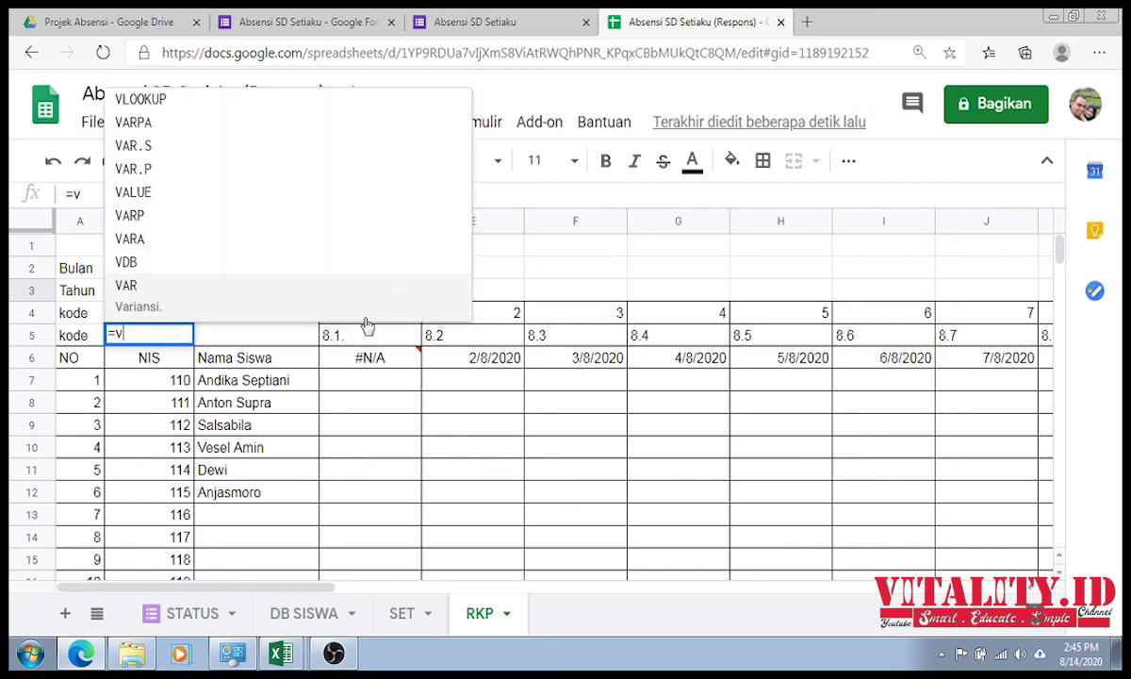
key(BackSpace)
text(ri)
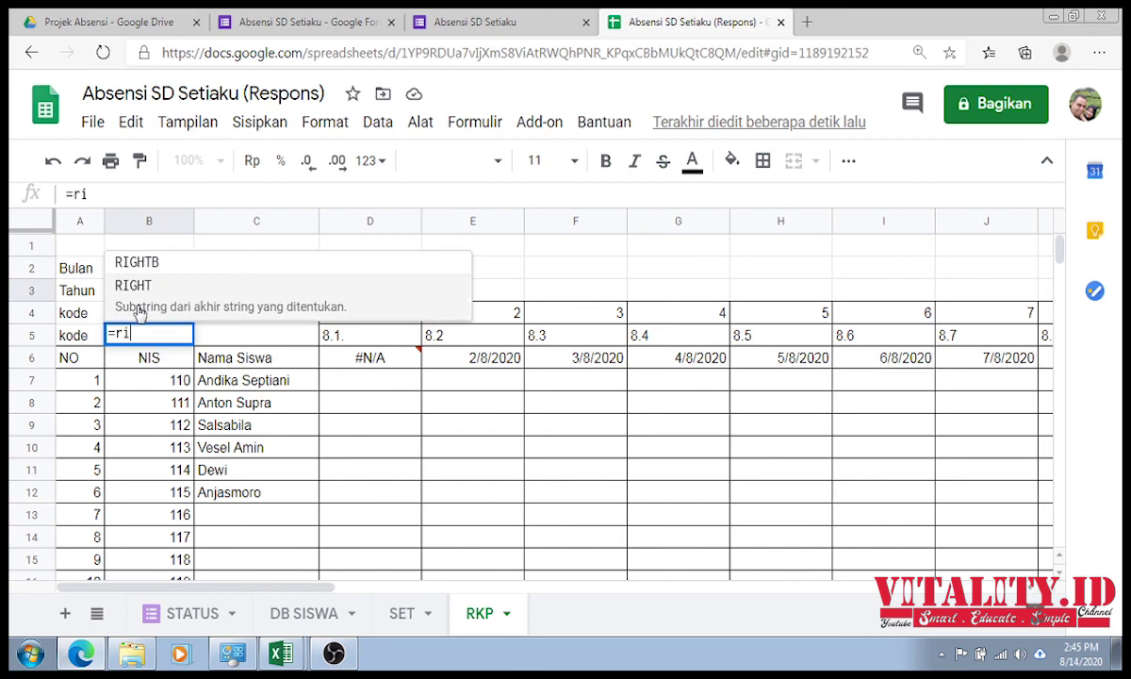
click(209, 311)
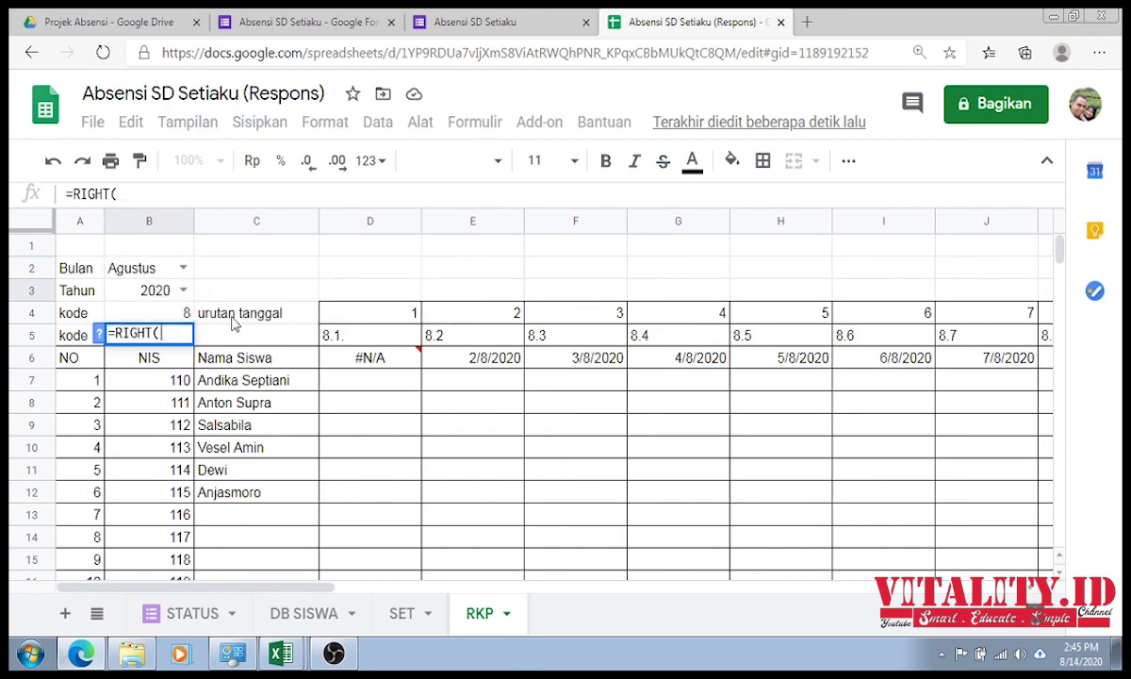
click(151, 288)
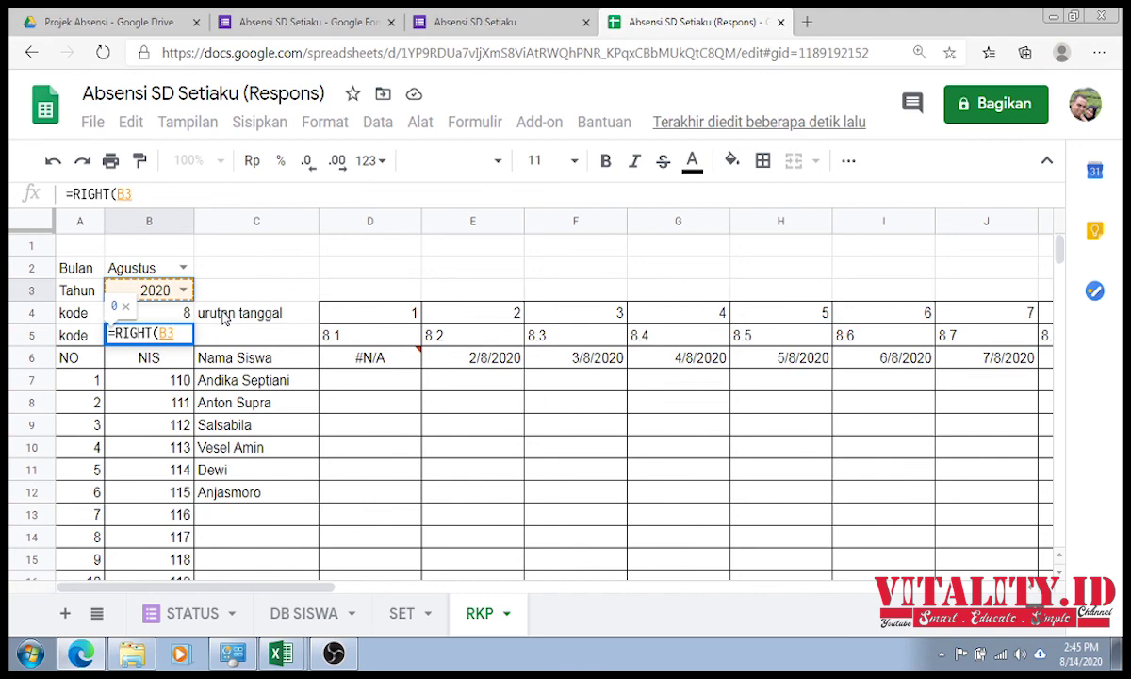
text(;2)
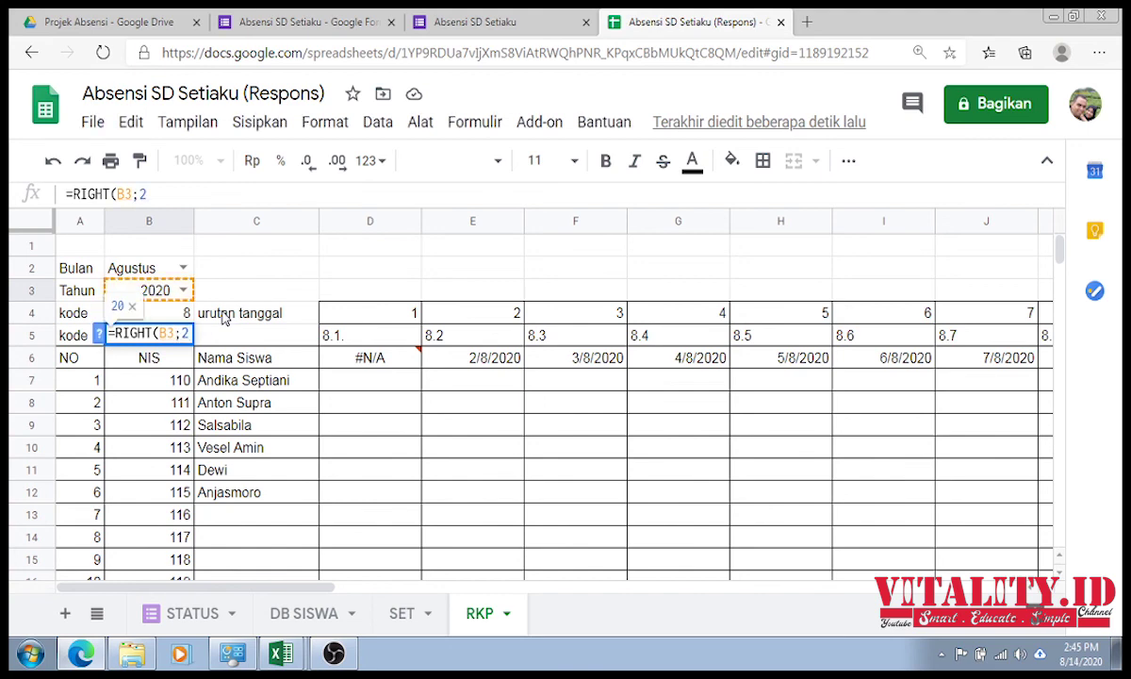
key(Return)
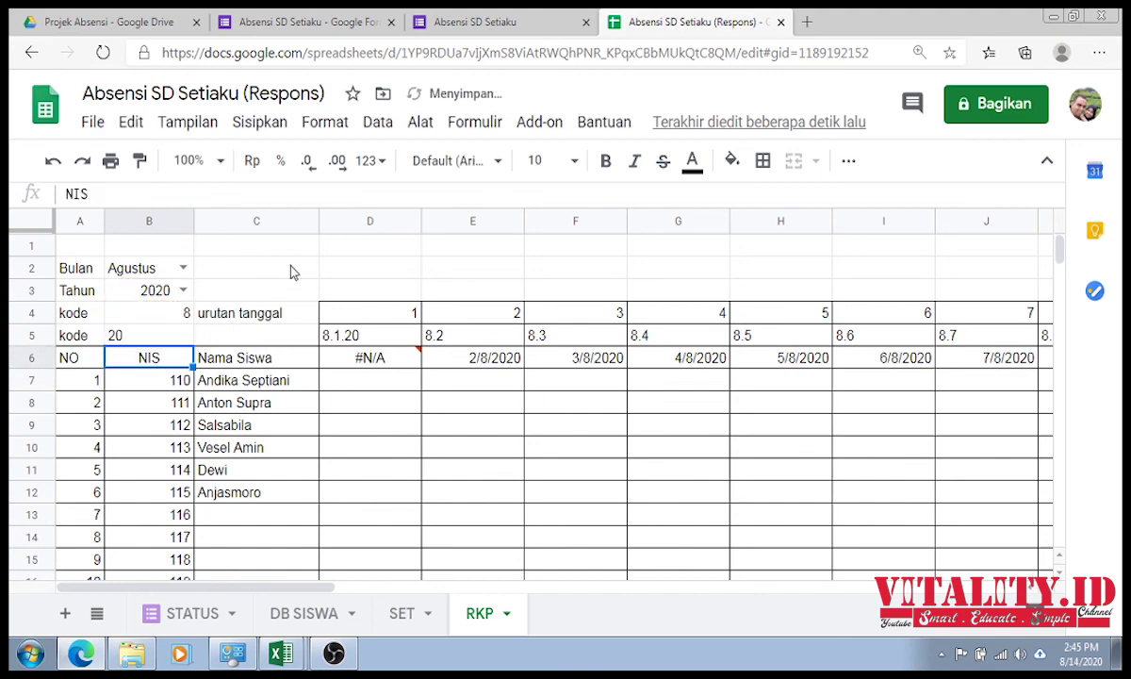
- Copy D5's code formula across row 5 to column AH, giving 8.1.20 through 8.31.20
key(Up)
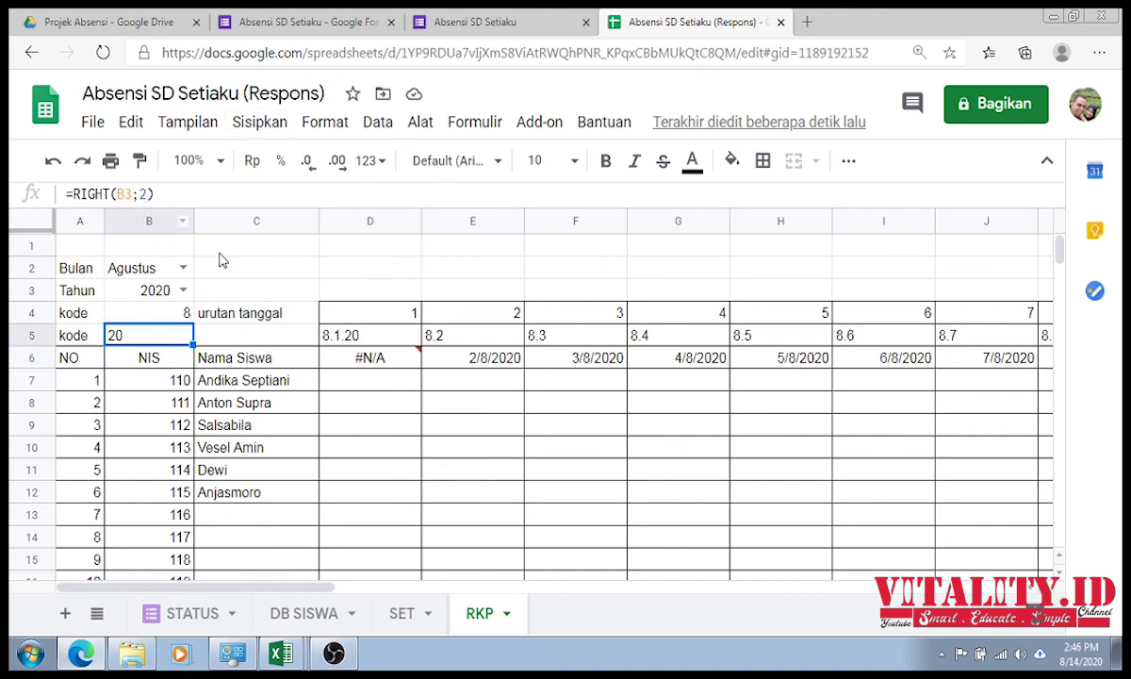
click(379, 335)
key(ctrl+c)
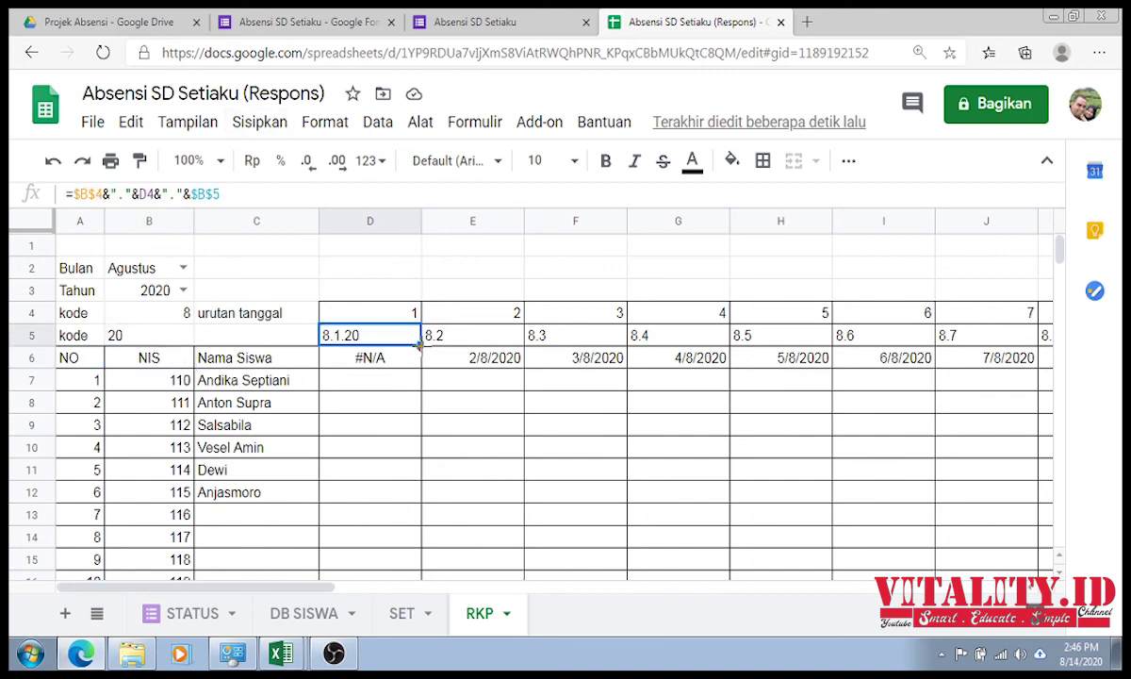
scroll(1120, 428, right, 20)
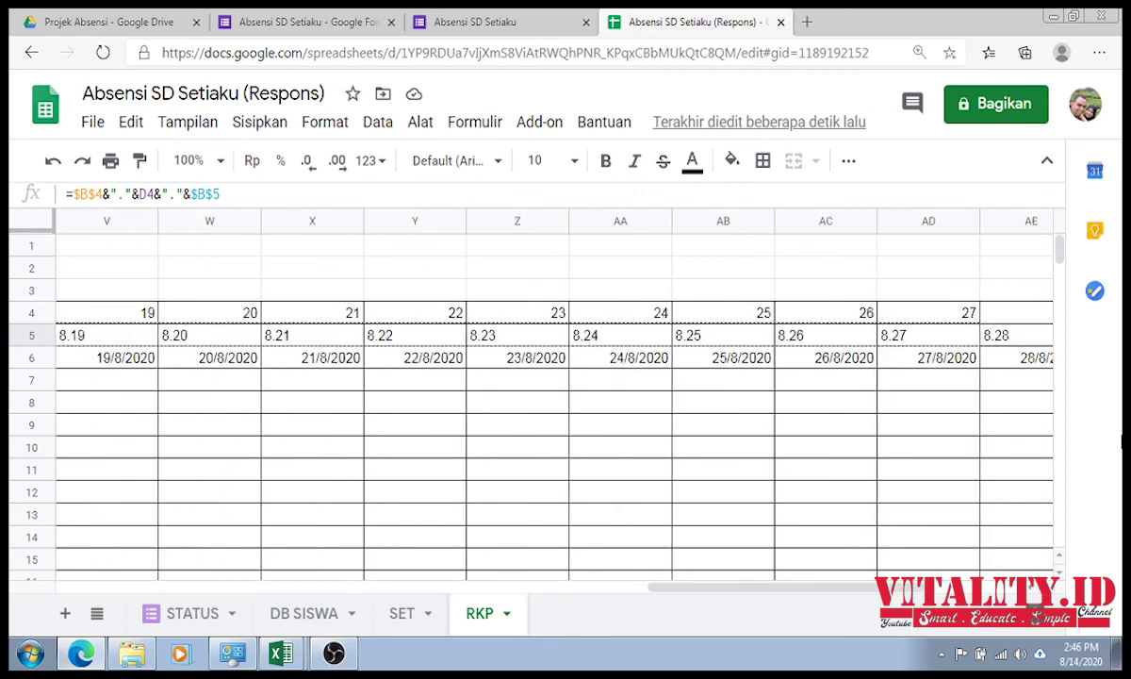
key(ctrl+shift+Right)
key(ctrl+v)
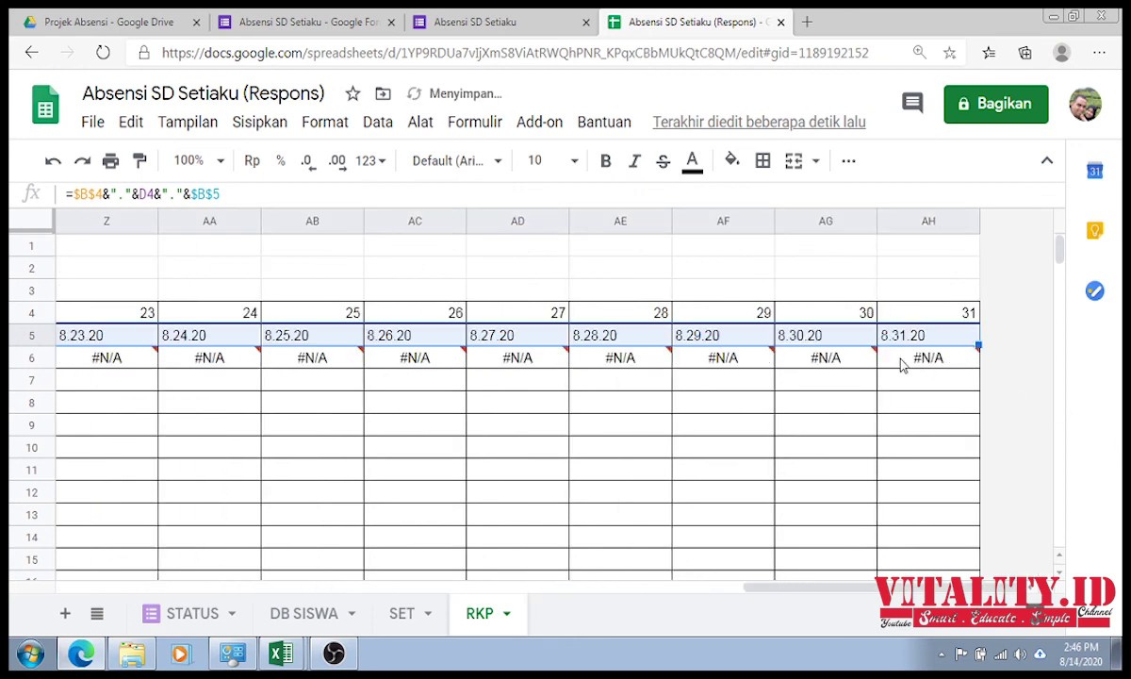
drag(773, 586, 41, 594)
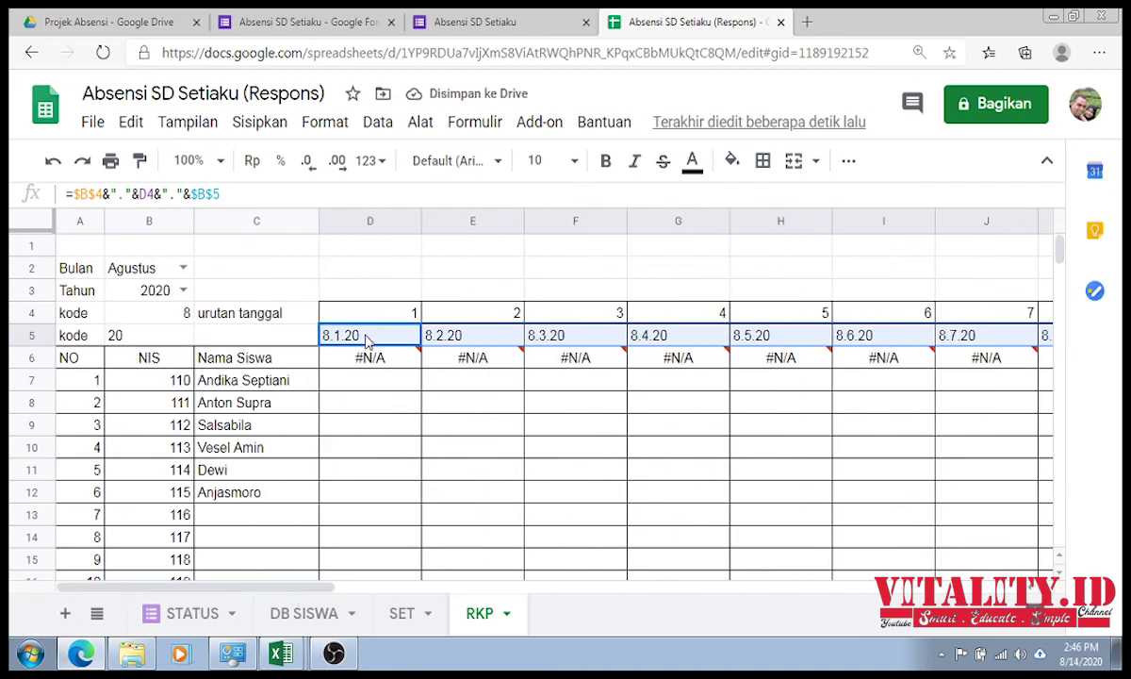
- On SET, append &"."&YEAR(C6) to B6's date-code formula
click(397, 618)
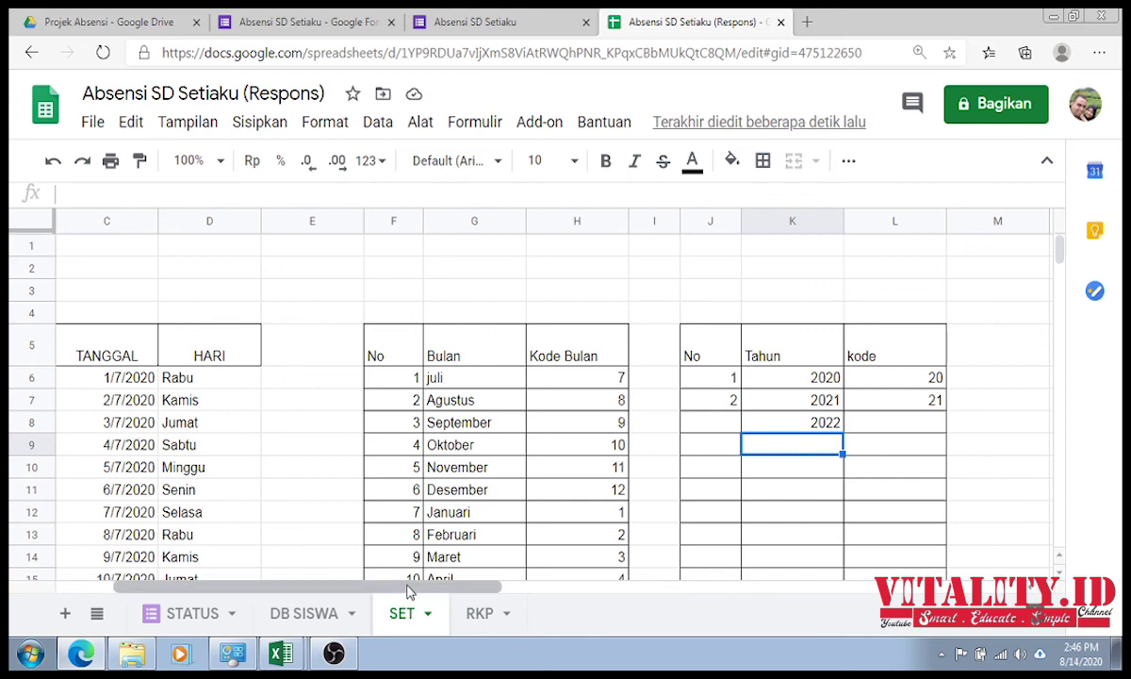
drag(266, 592, 210, 592)
click(170, 377)
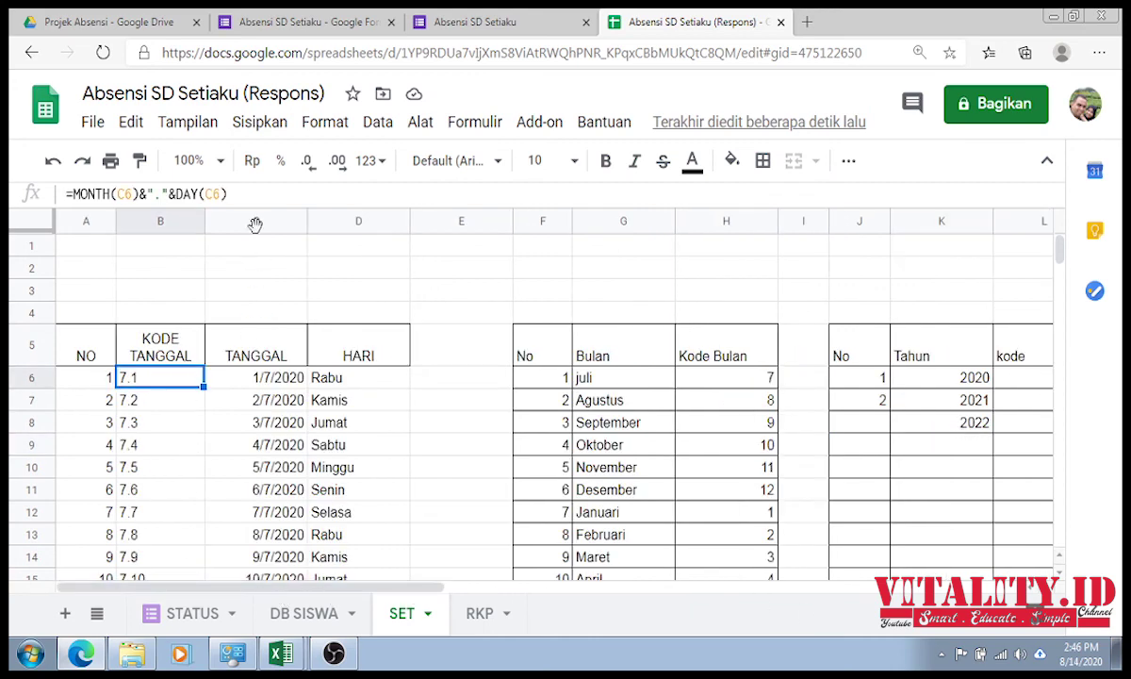
click(245, 190)
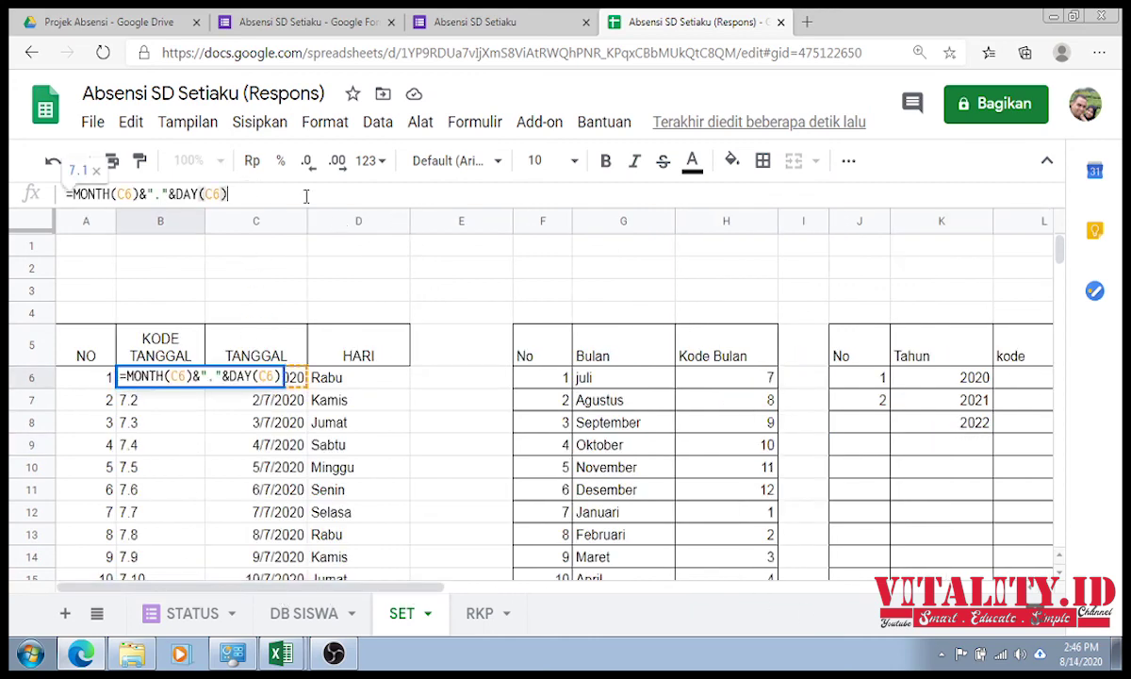
text(&)
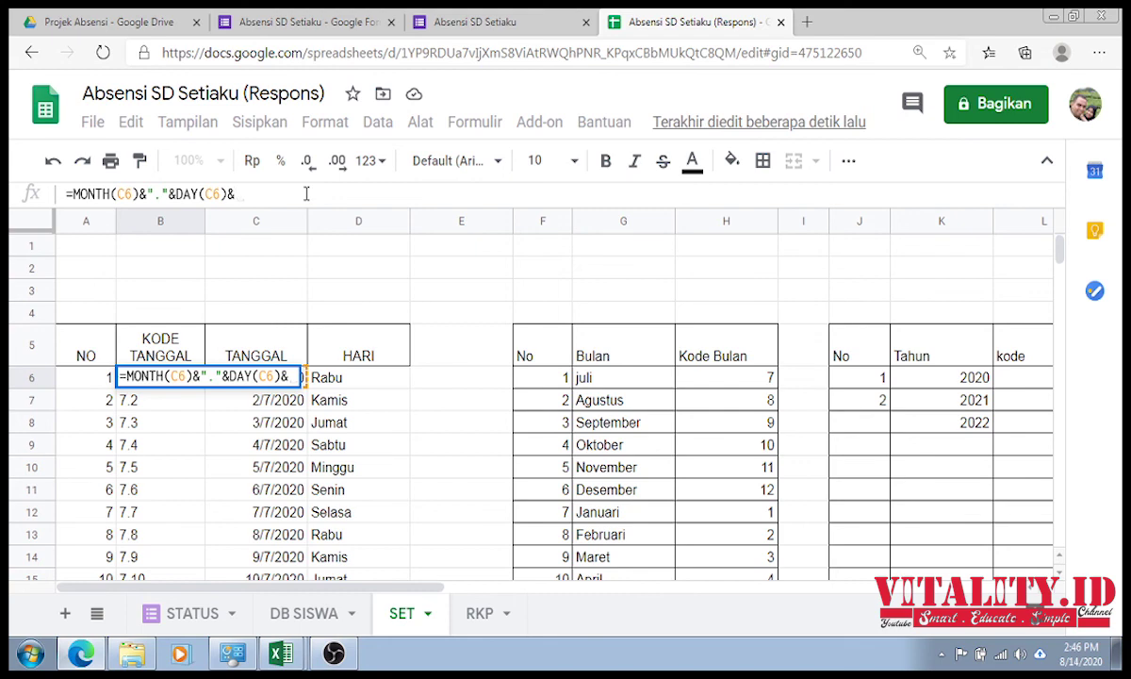
text(".)
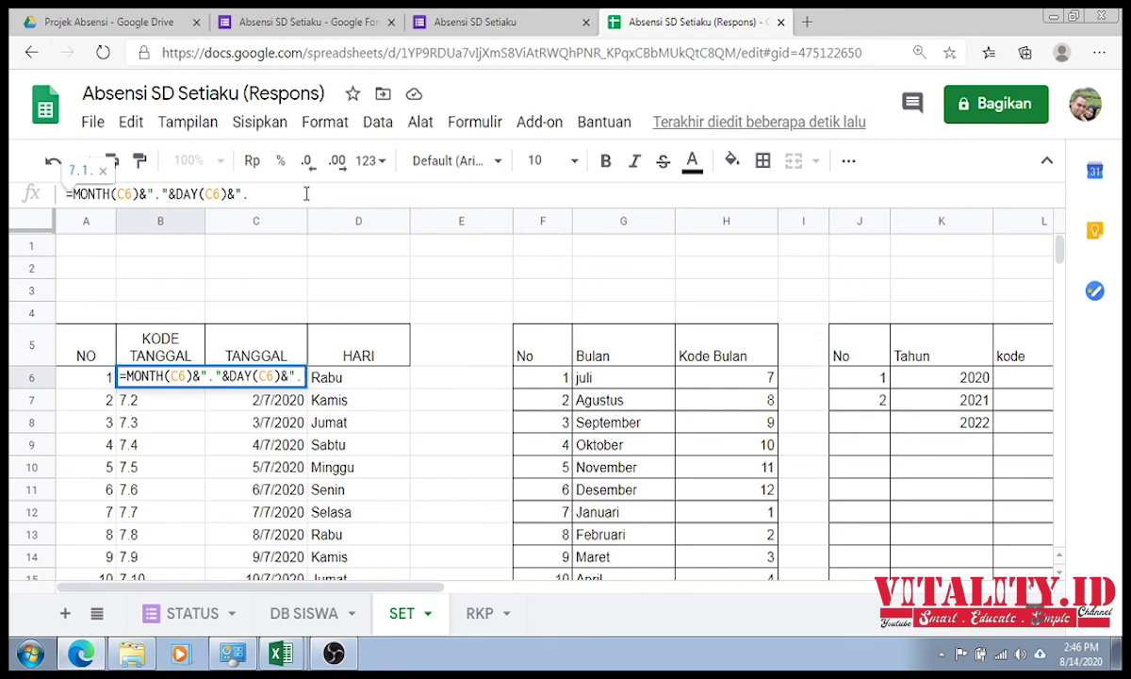
text(")
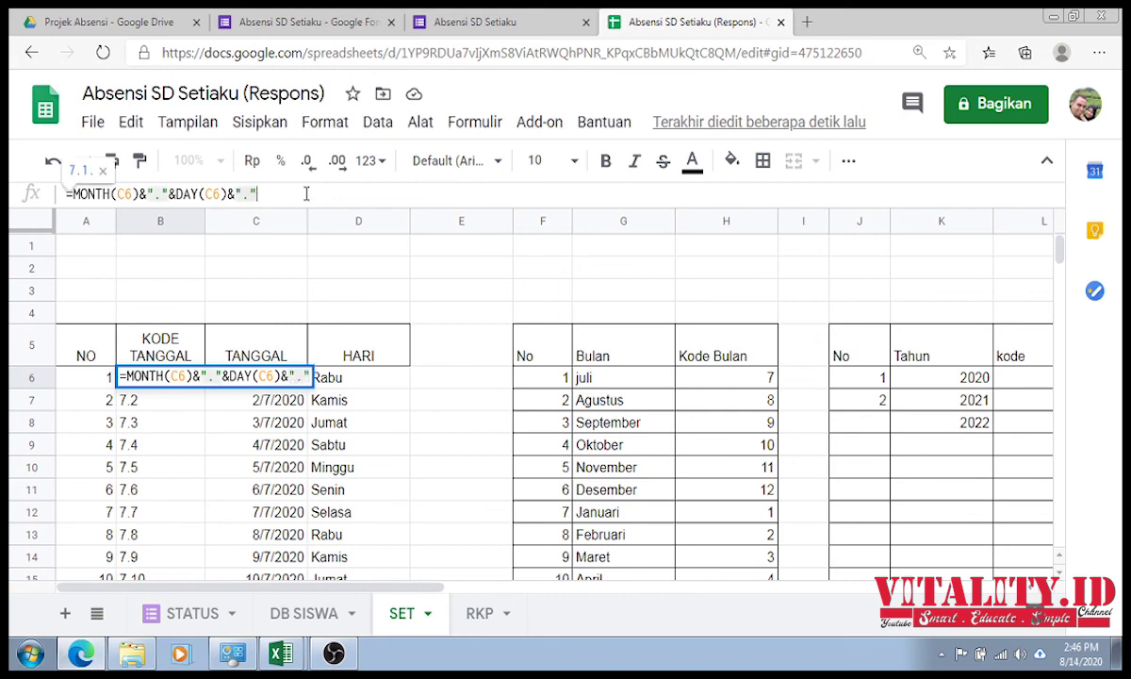
text(&)
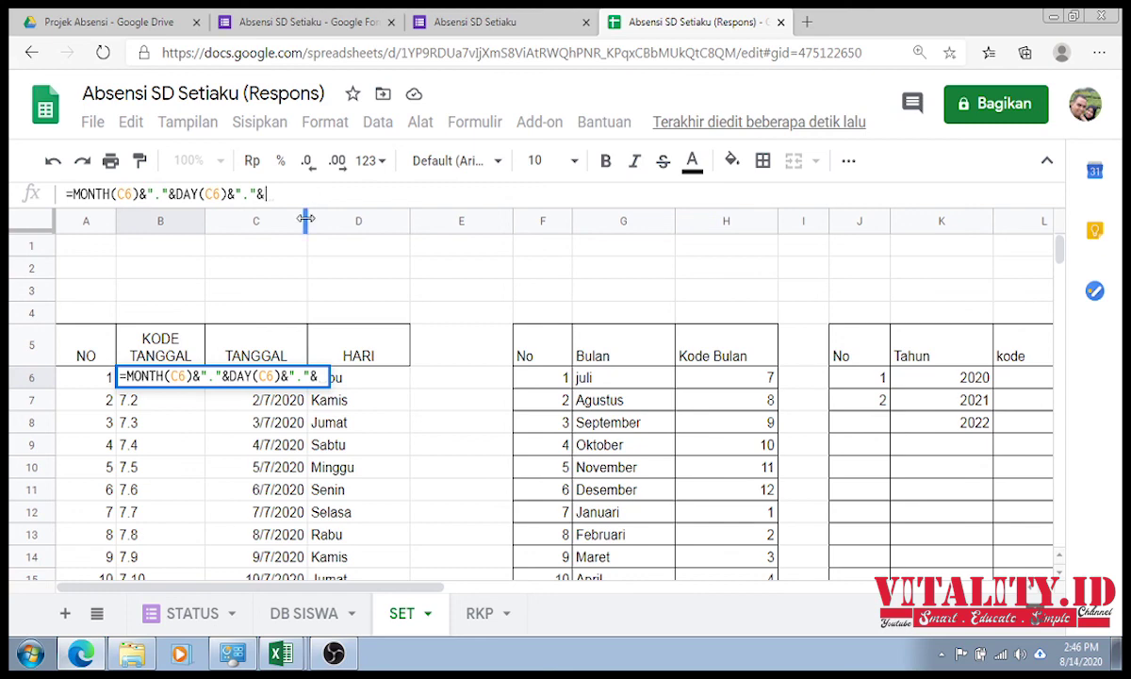
text(ye)
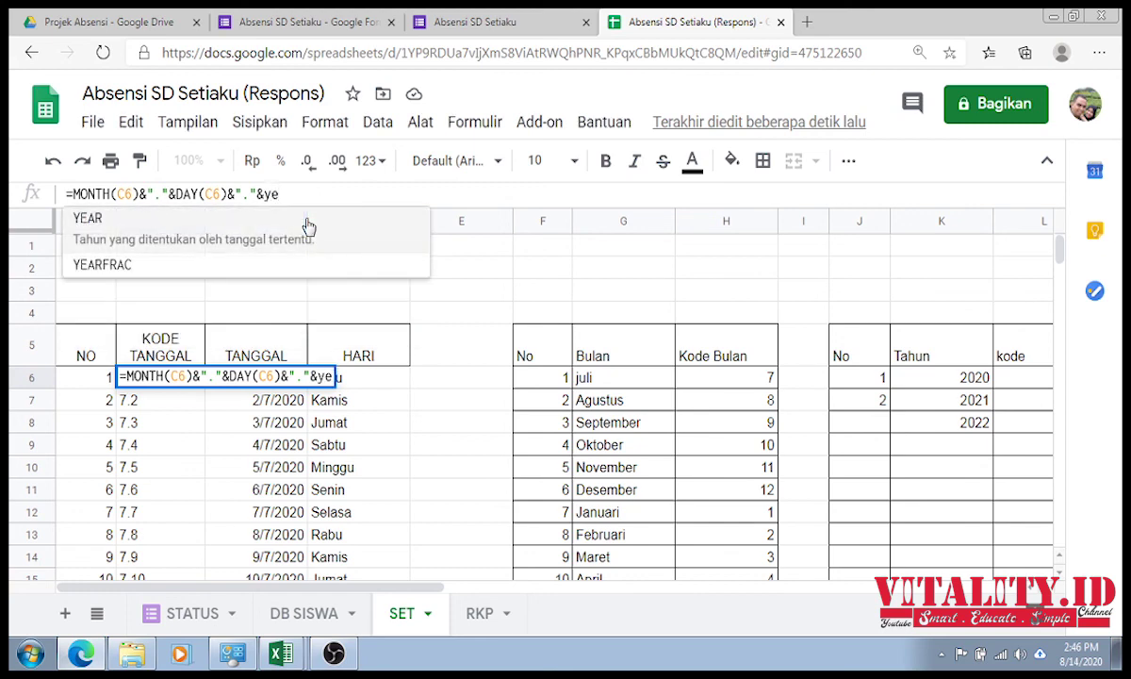
click(270, 224)
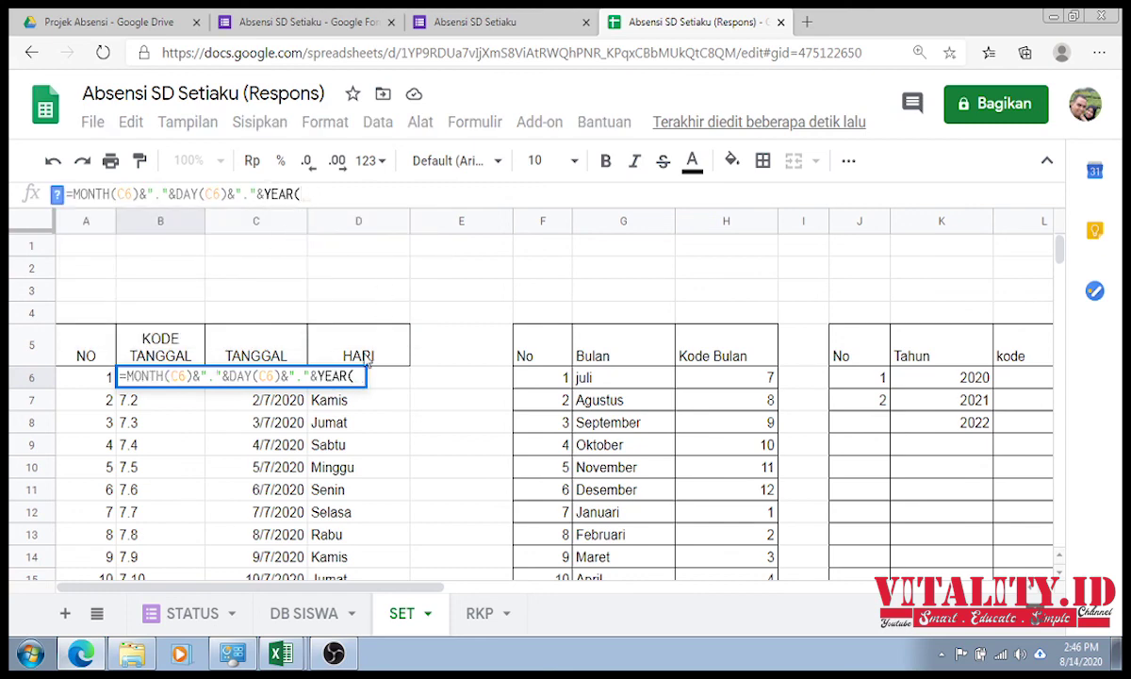
click(282, 401)
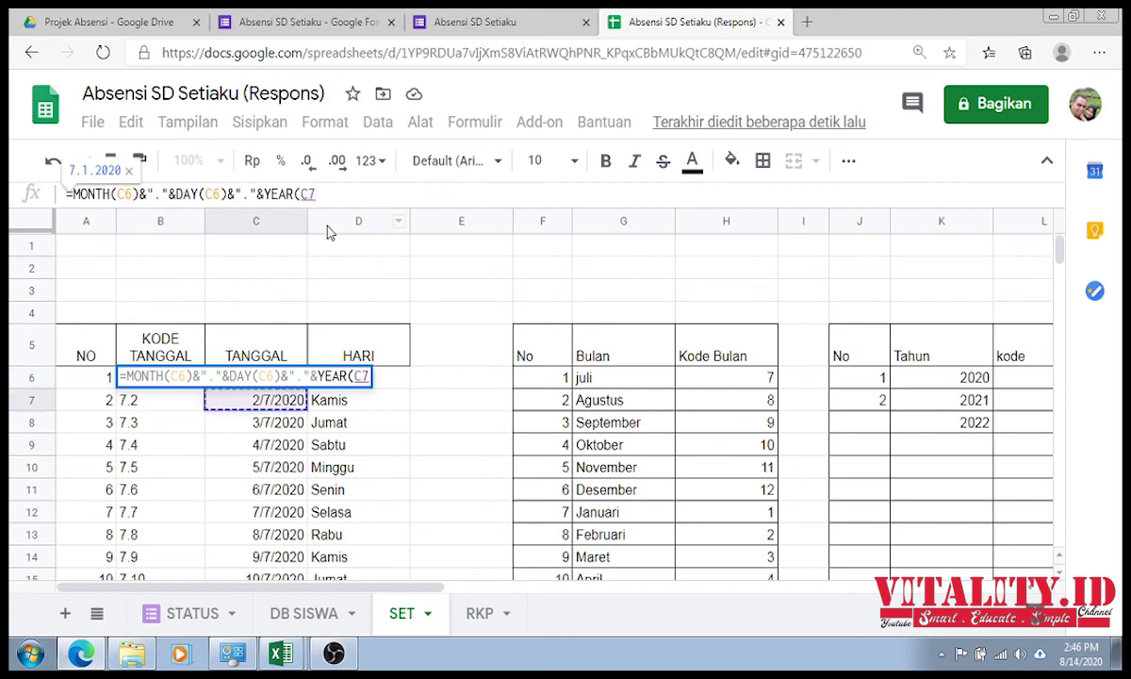
key(BackSpace)
text(6)
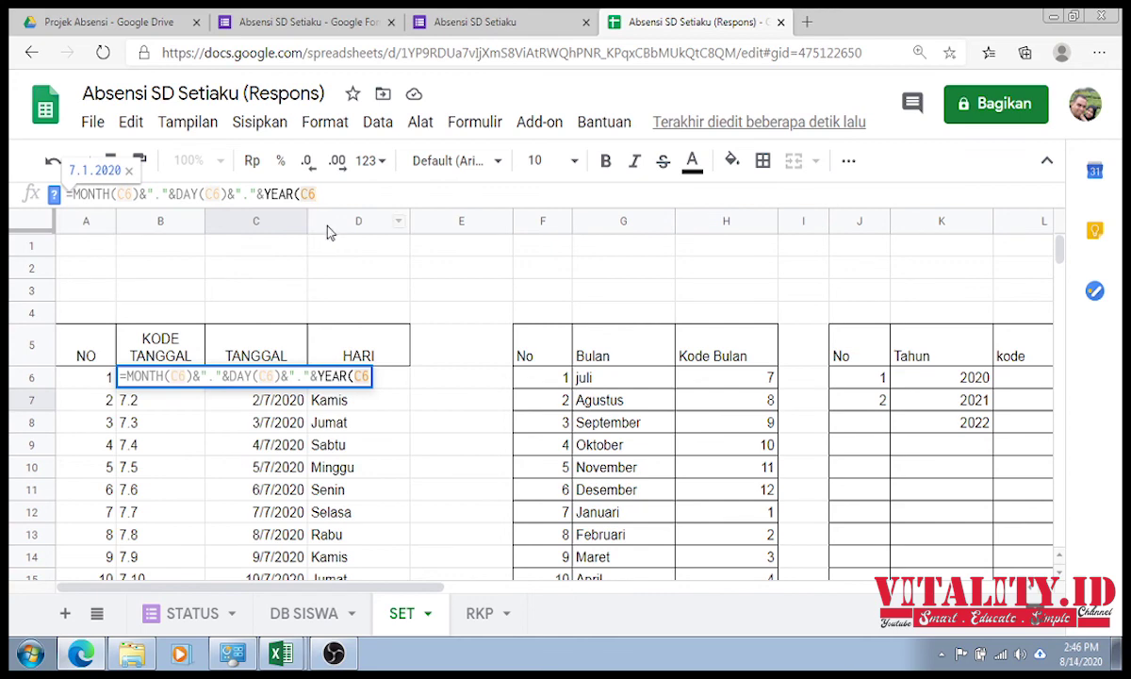
key(Return)
- Wrap the YEAR(C6) part of B6's formula in RIGHT()
click(196, 377)
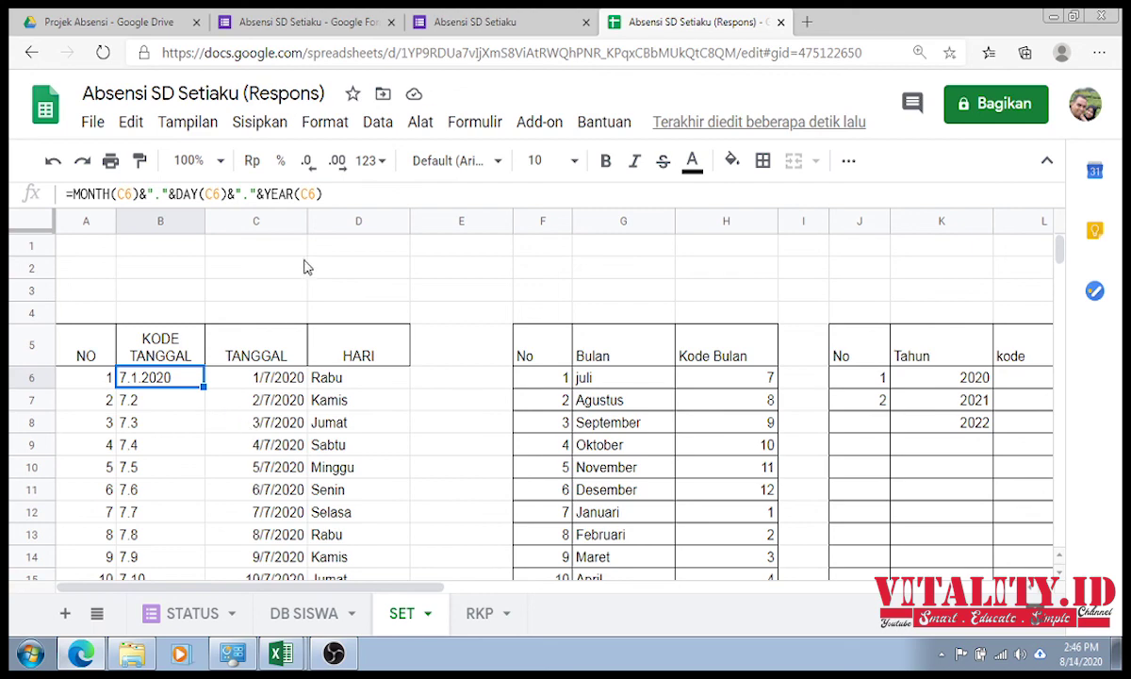
click(325, 195)
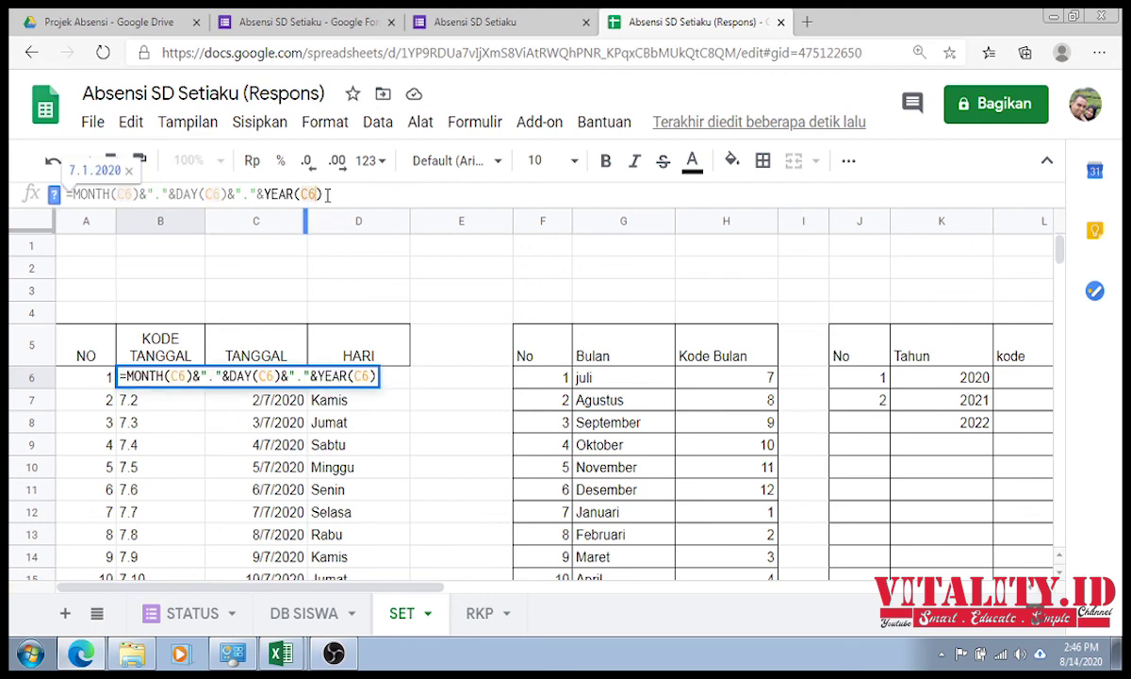
click(265, 194)
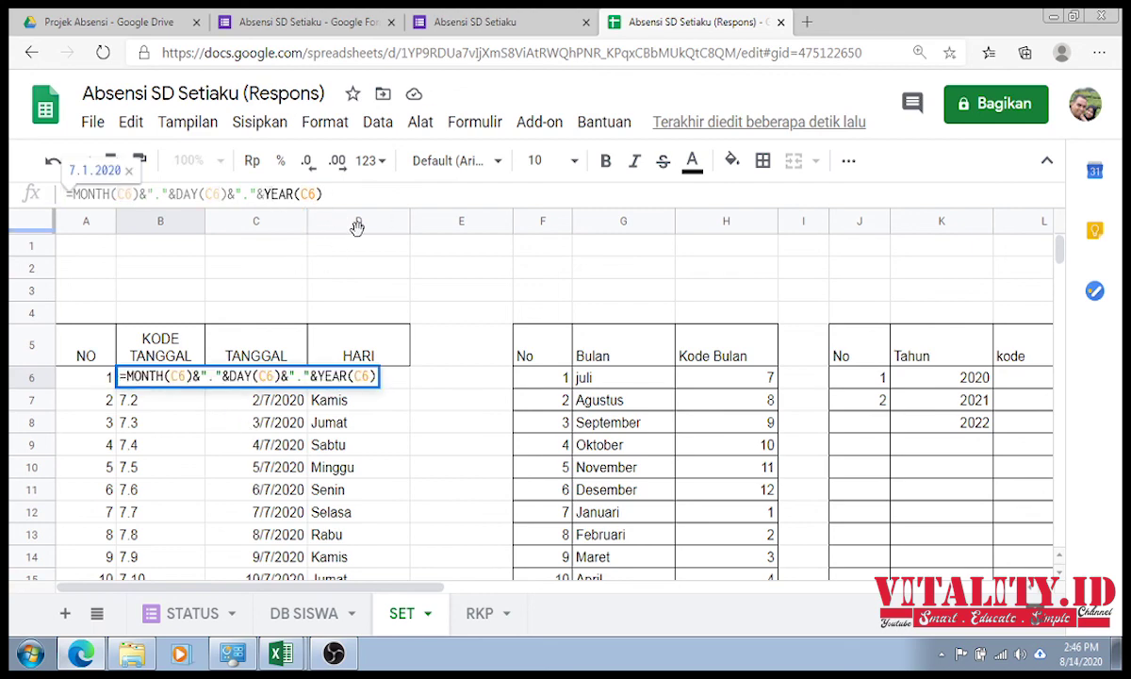
text(ri)
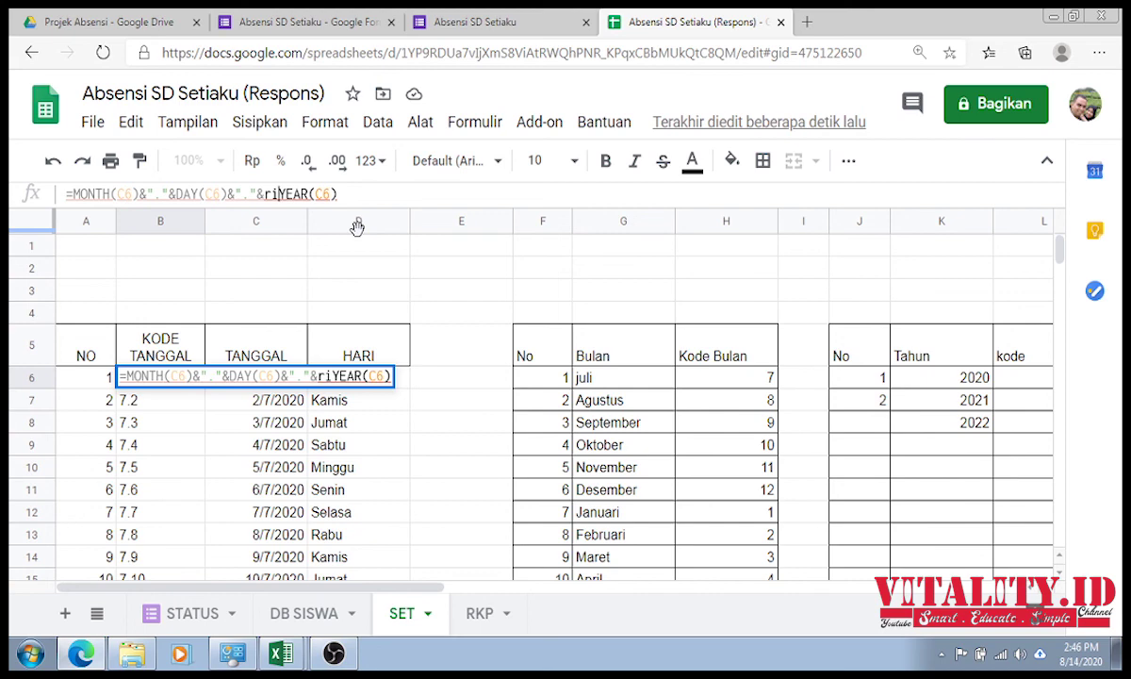
text(()
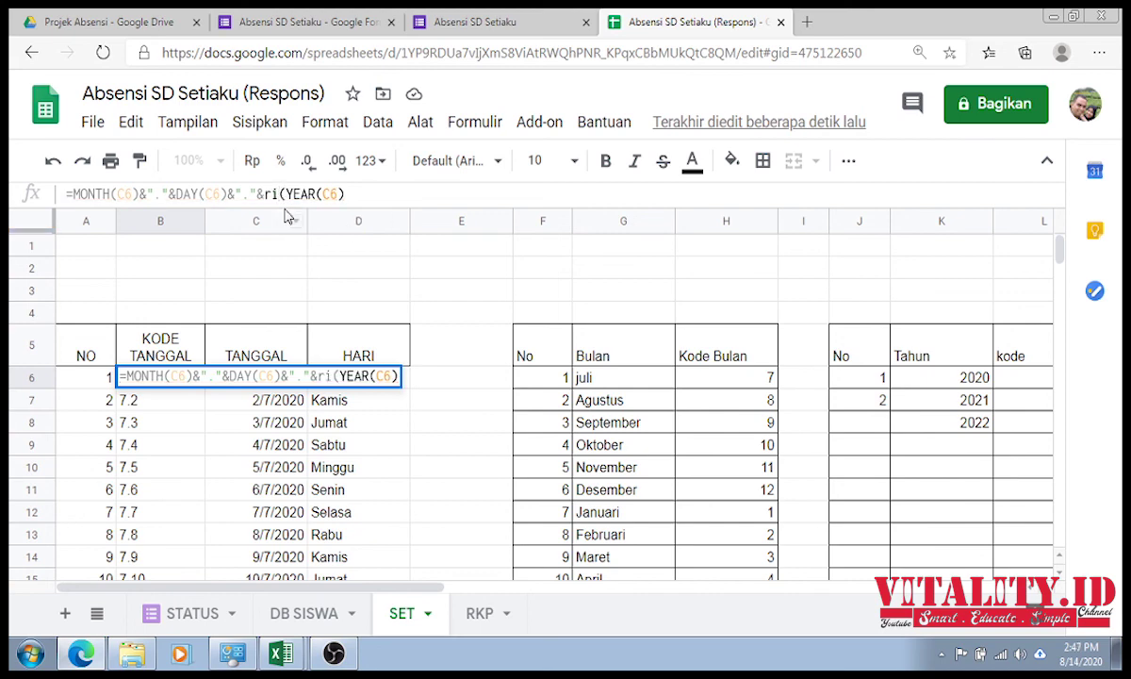
text(ght)
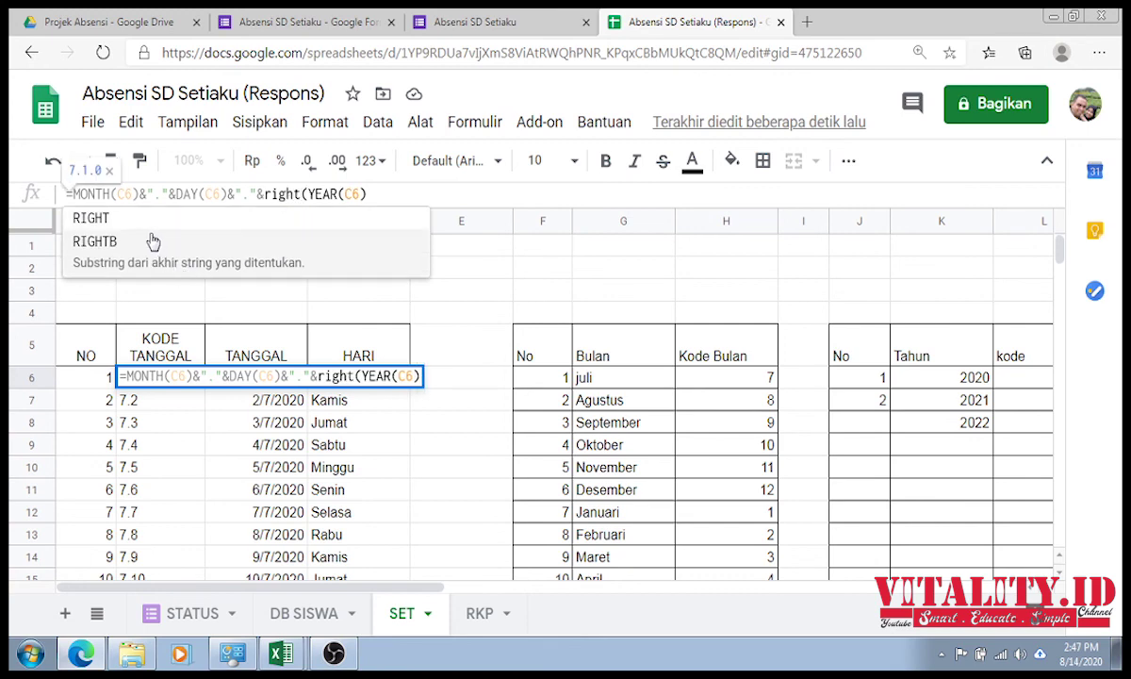
click(154, 233)
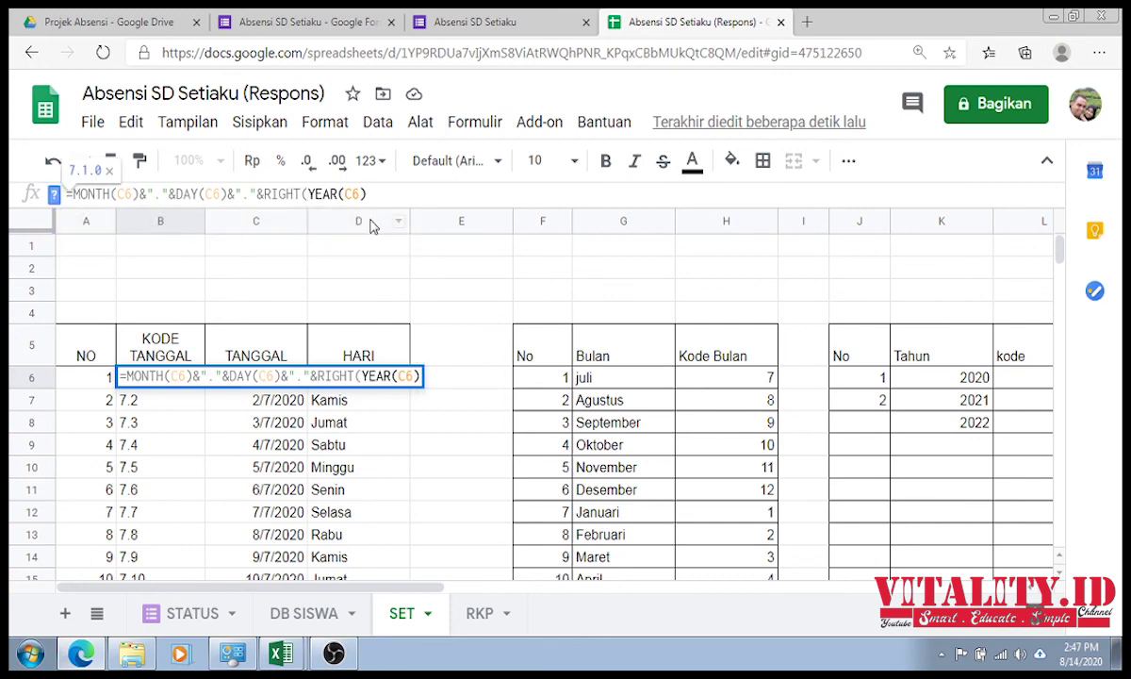
click(373, 197)
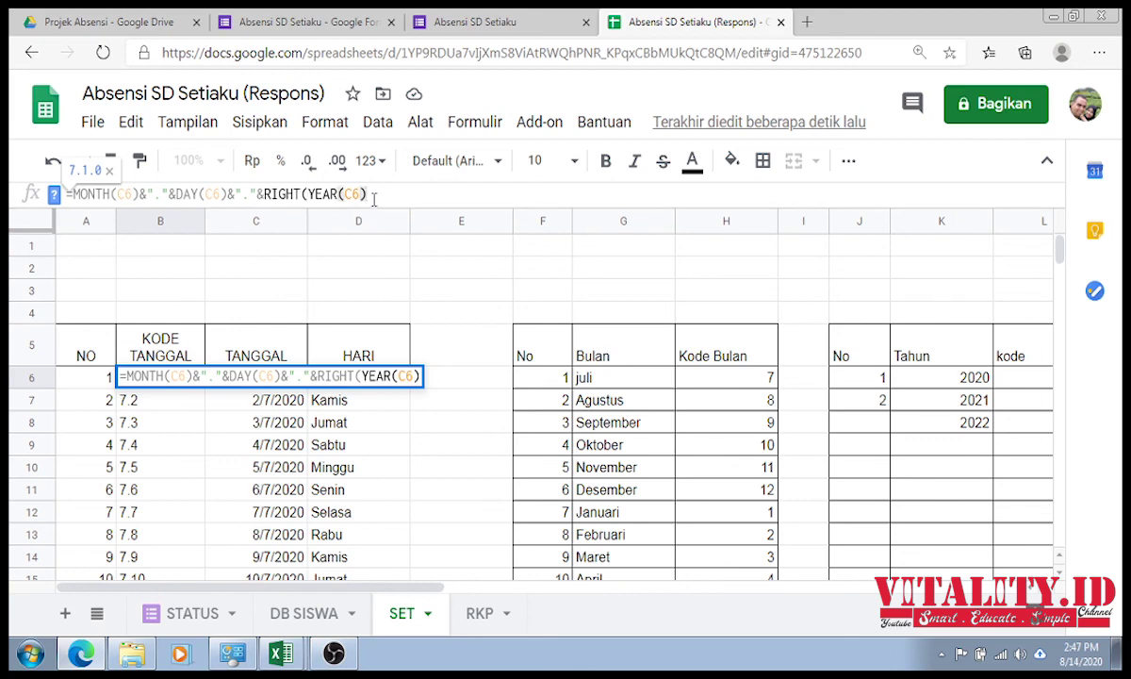
text())
key(Return)
- Add the ;2 argument to RIGHT so B6 shows 7.1.20
click(183, 377)
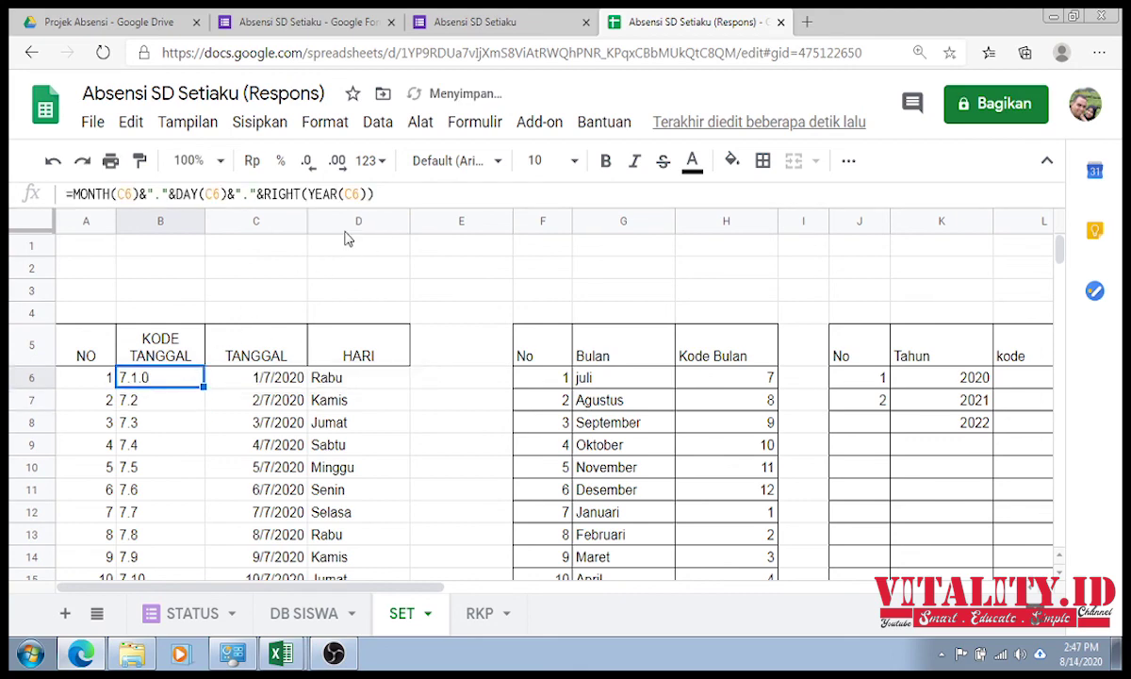
click(369, 193)
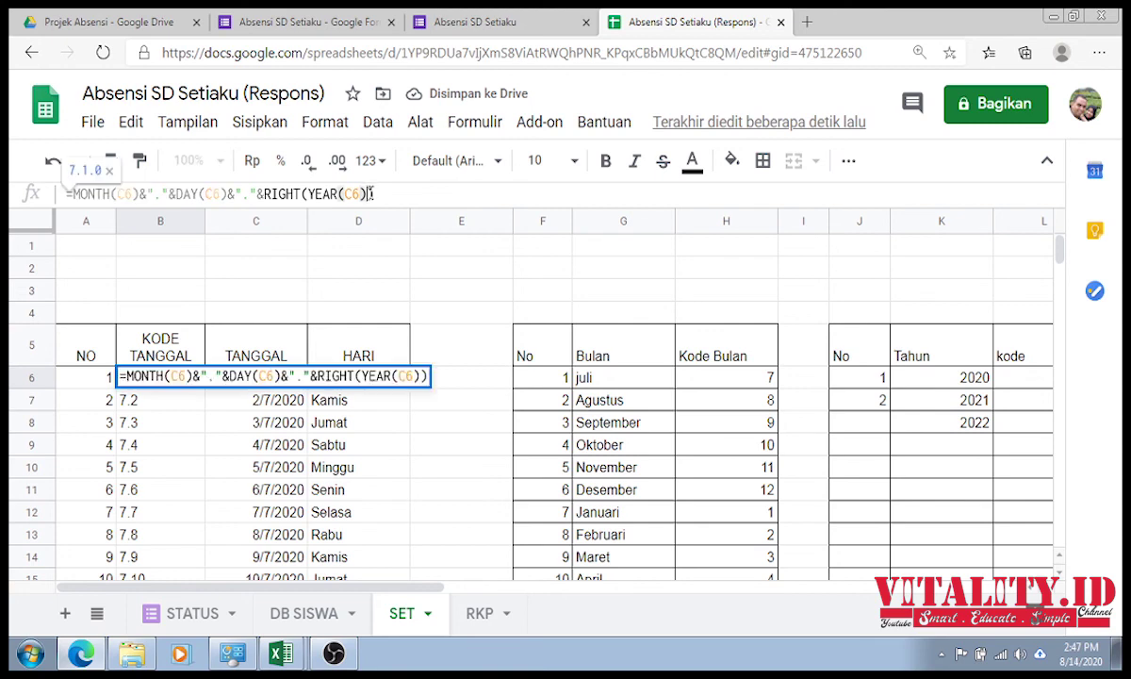
key(Left)
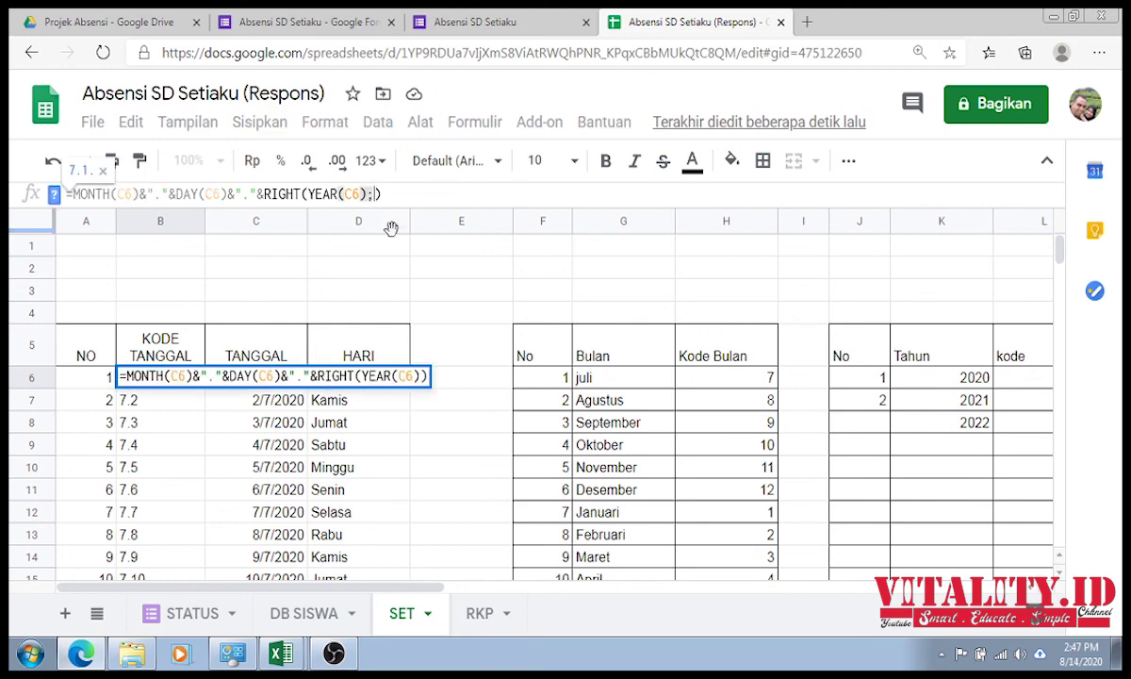
text(;2)
key(Return)
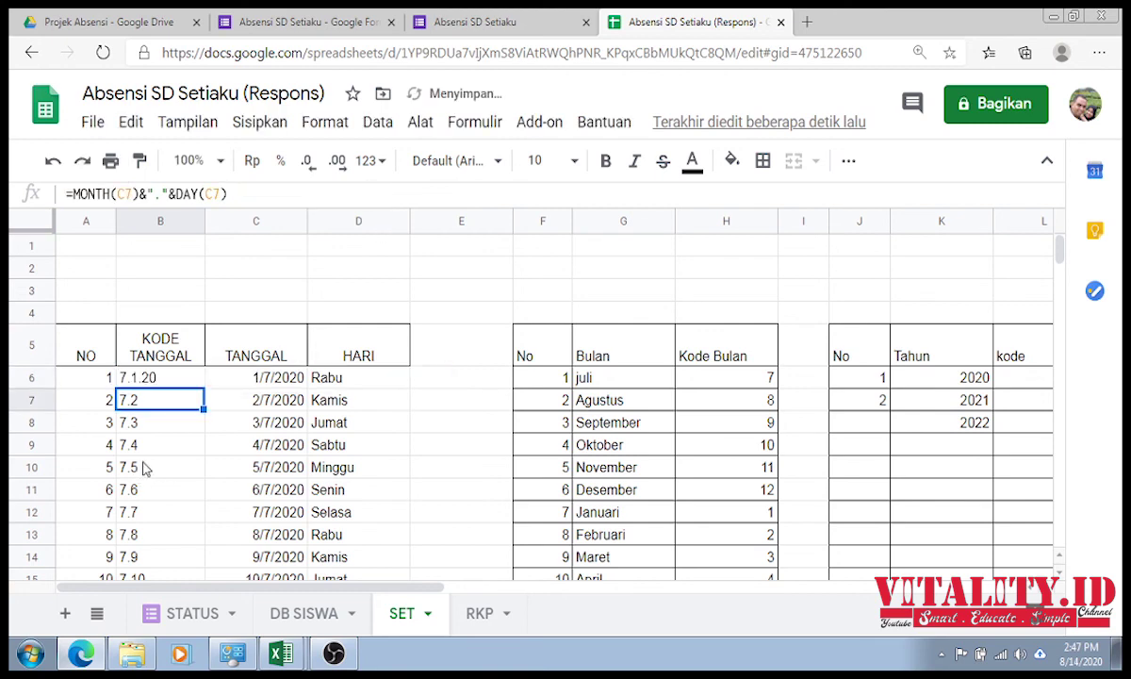
- Drag B6's date-code formula down column B of SET to row 270
click(185, 375)
drag(204, 386, 255, 247)
click(406, 479)
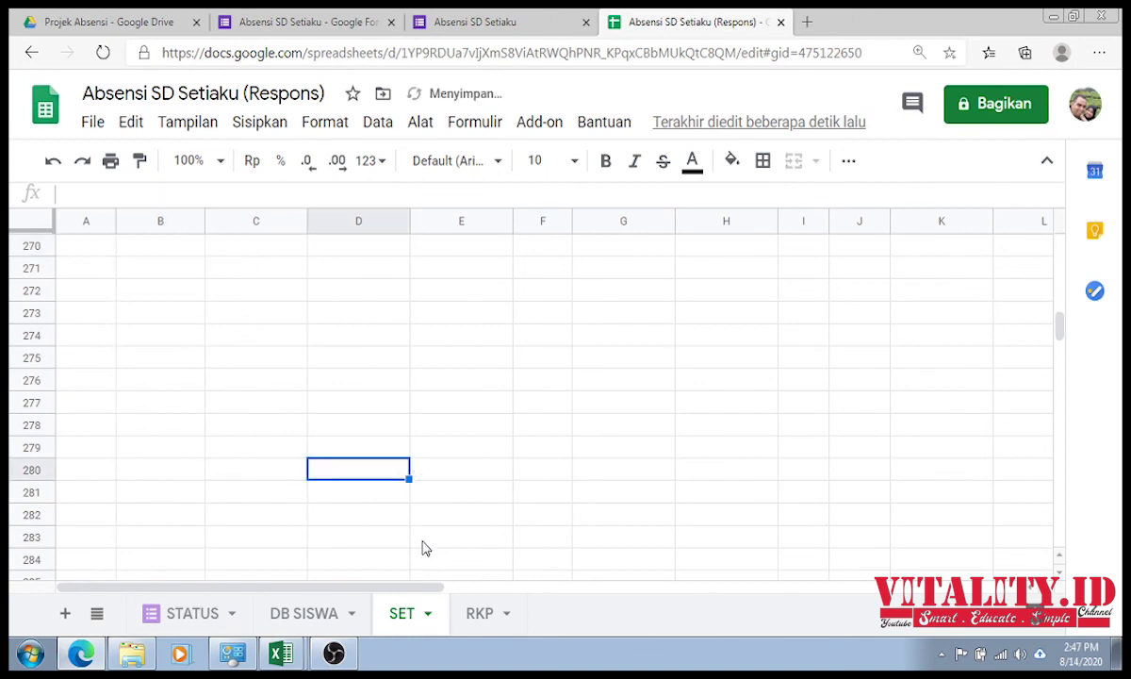
- Hide RKP rows 4–5 with Sembunyikan baris 4 - 5, leaving row-6 dates from 1/8/2020
click(479, 615)
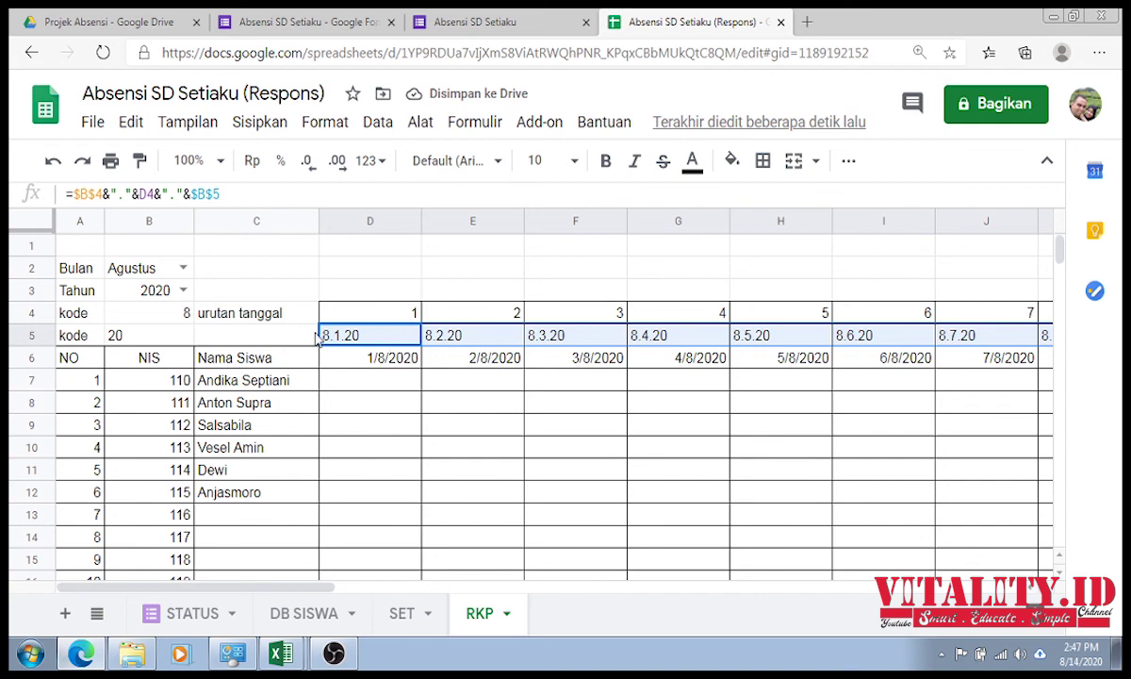
drag(38, 315, 36, 332)
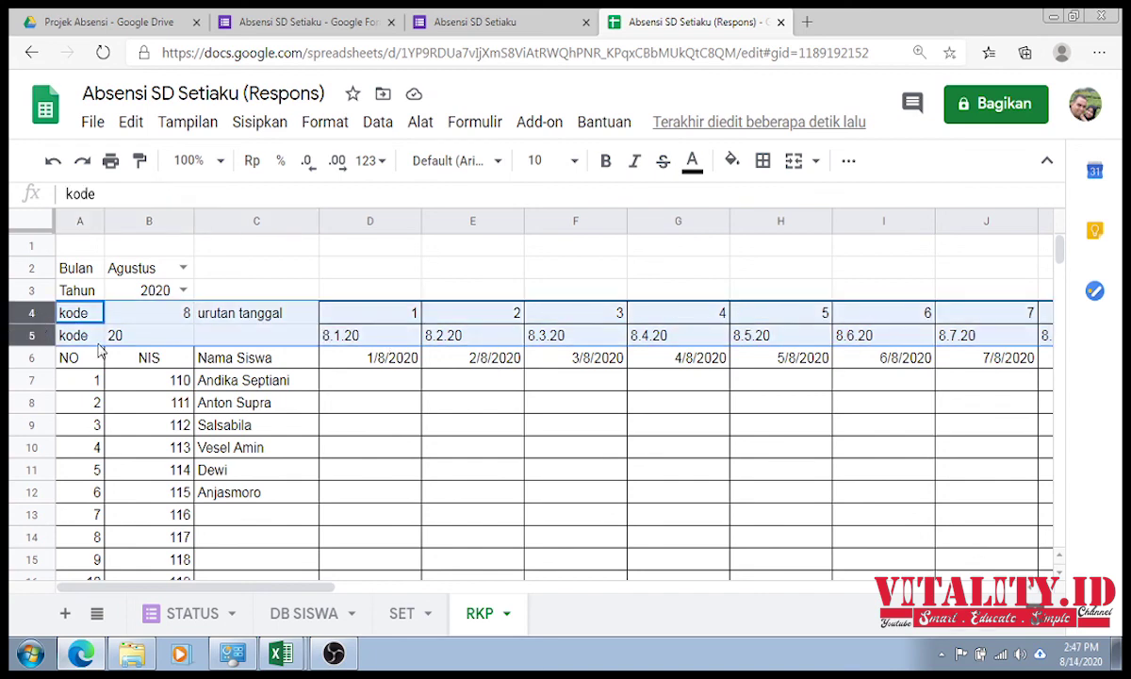
right_click(157, 338)
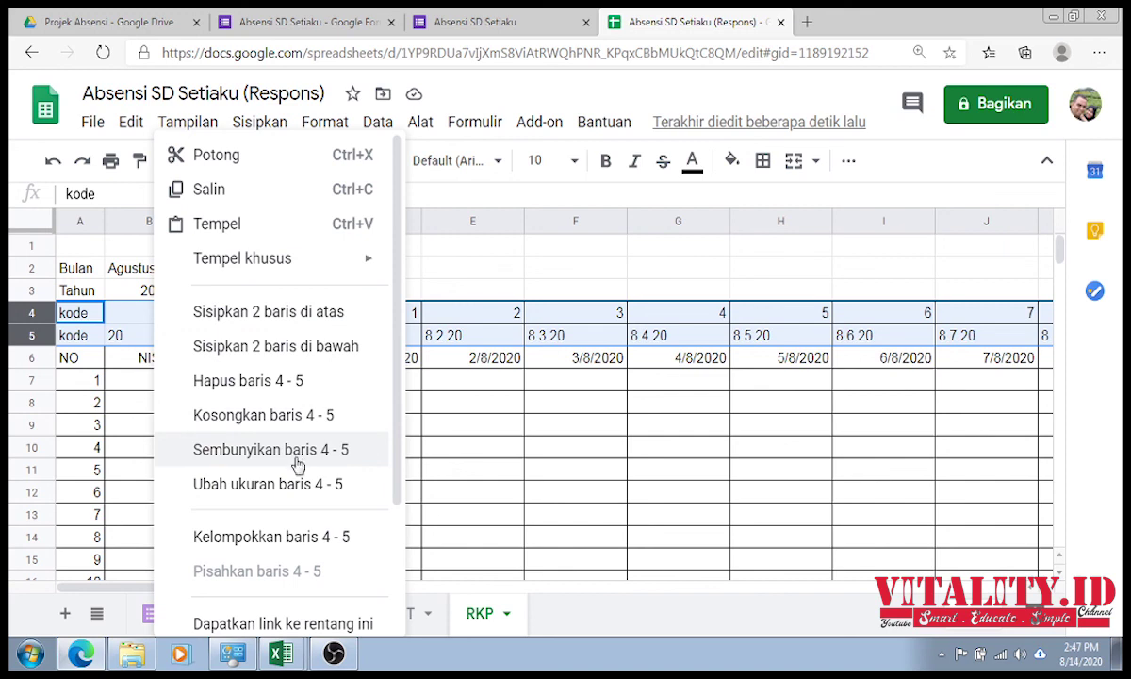
click(298, 450)
click(465, 426)
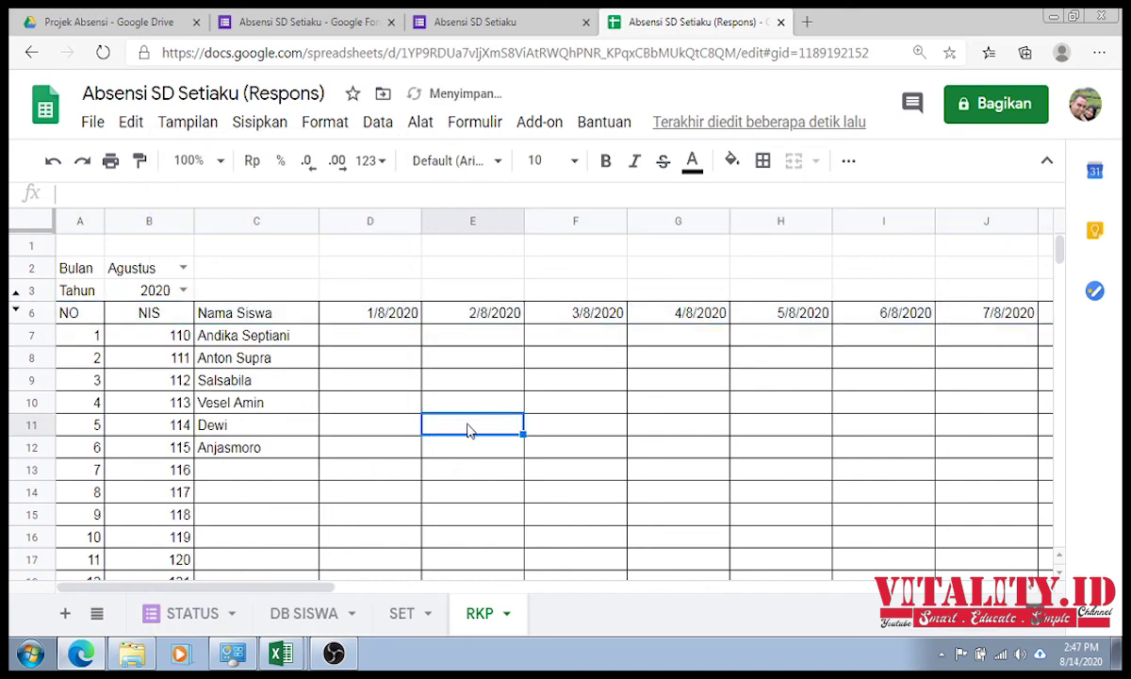